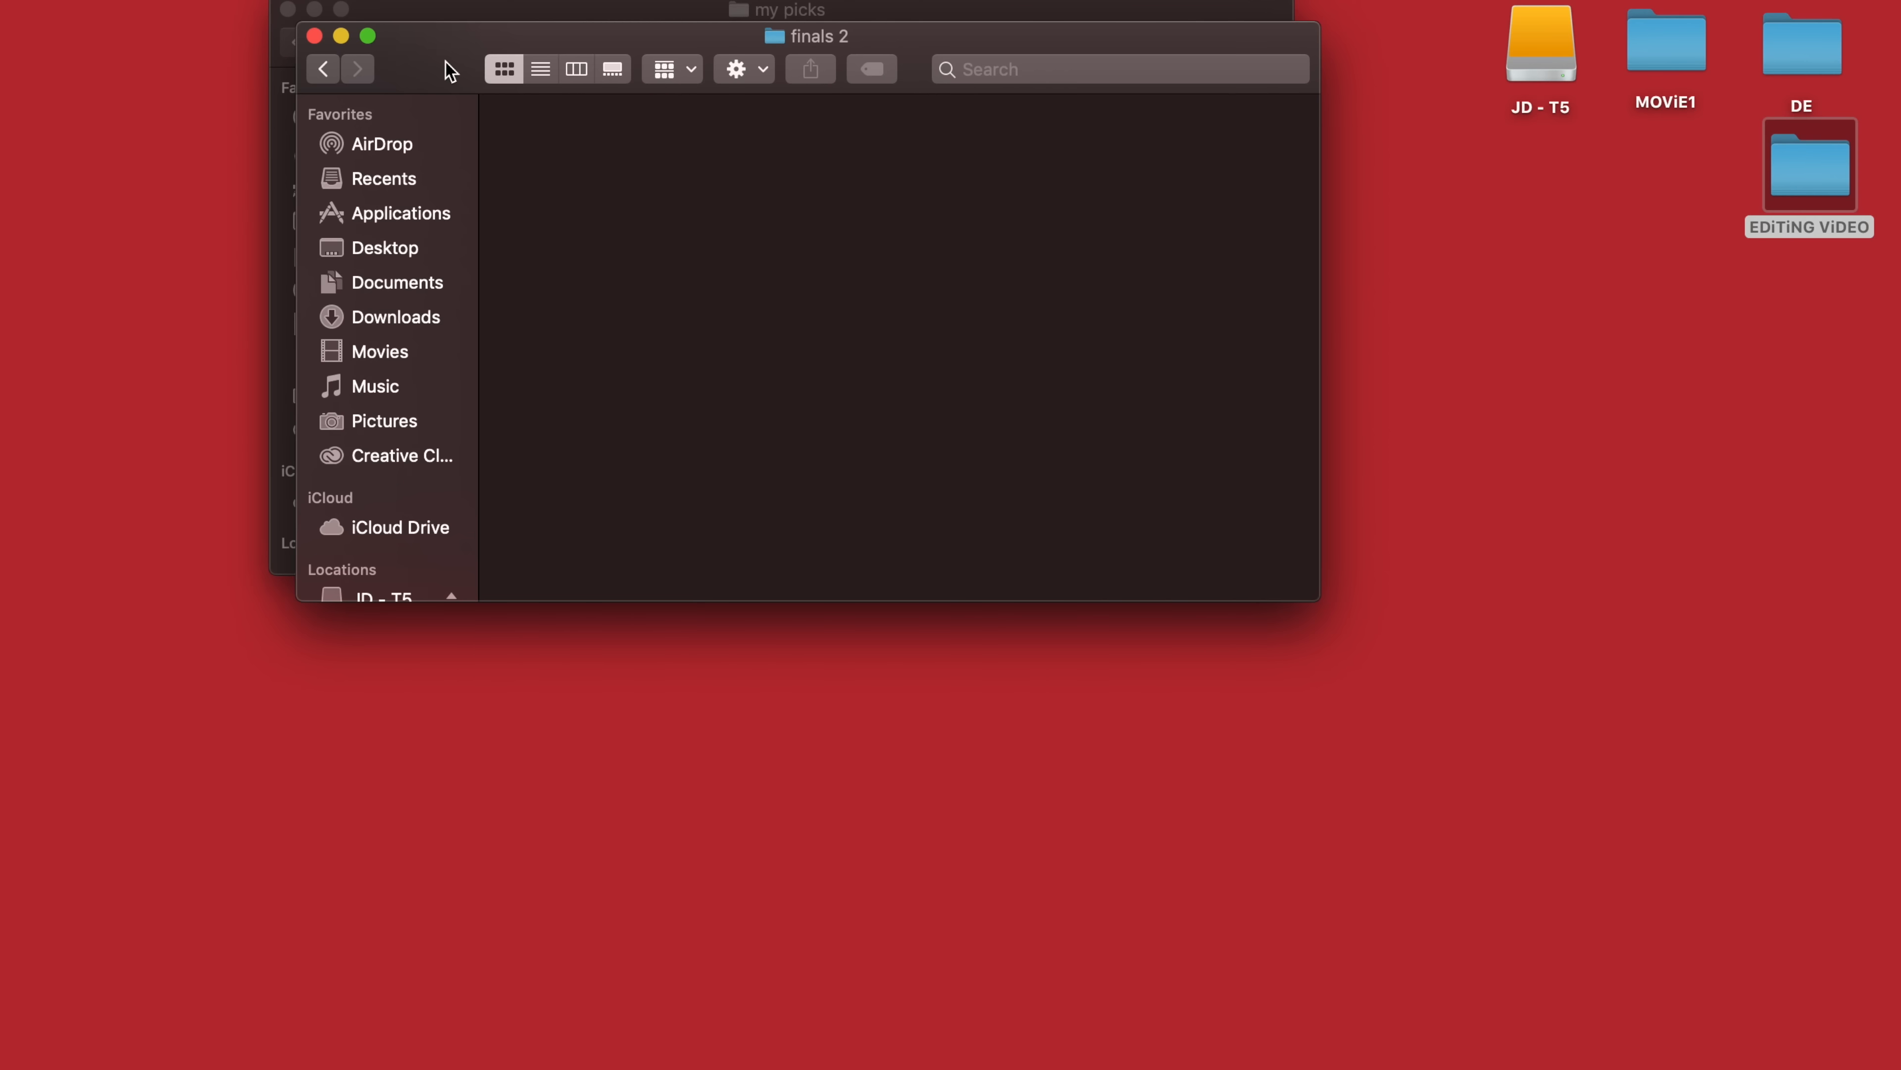
Go back to the EDiTiNG ViDEO folder and arrange its window beside the my picks window.
{"action": "left_click", "coordinate": [659, 67]}
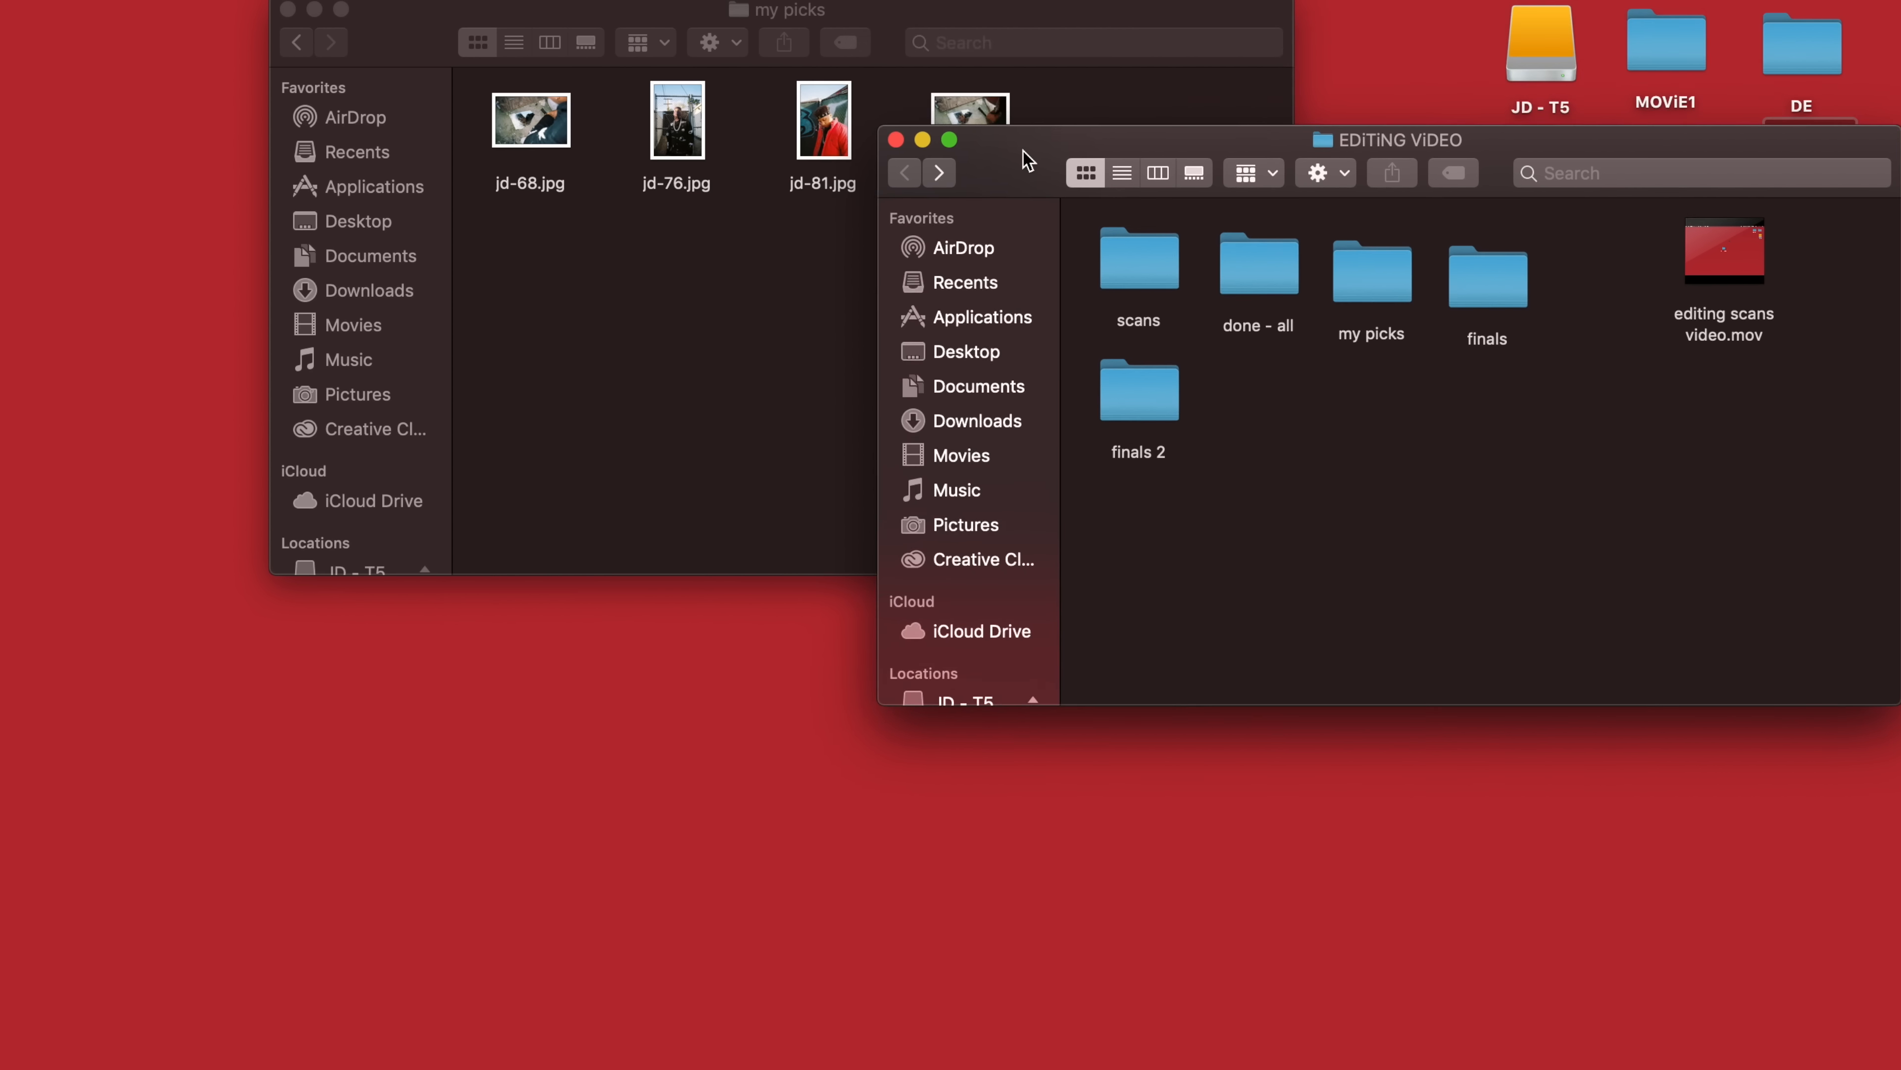
{"action": "left_click", "coordinate": [737, 374]}
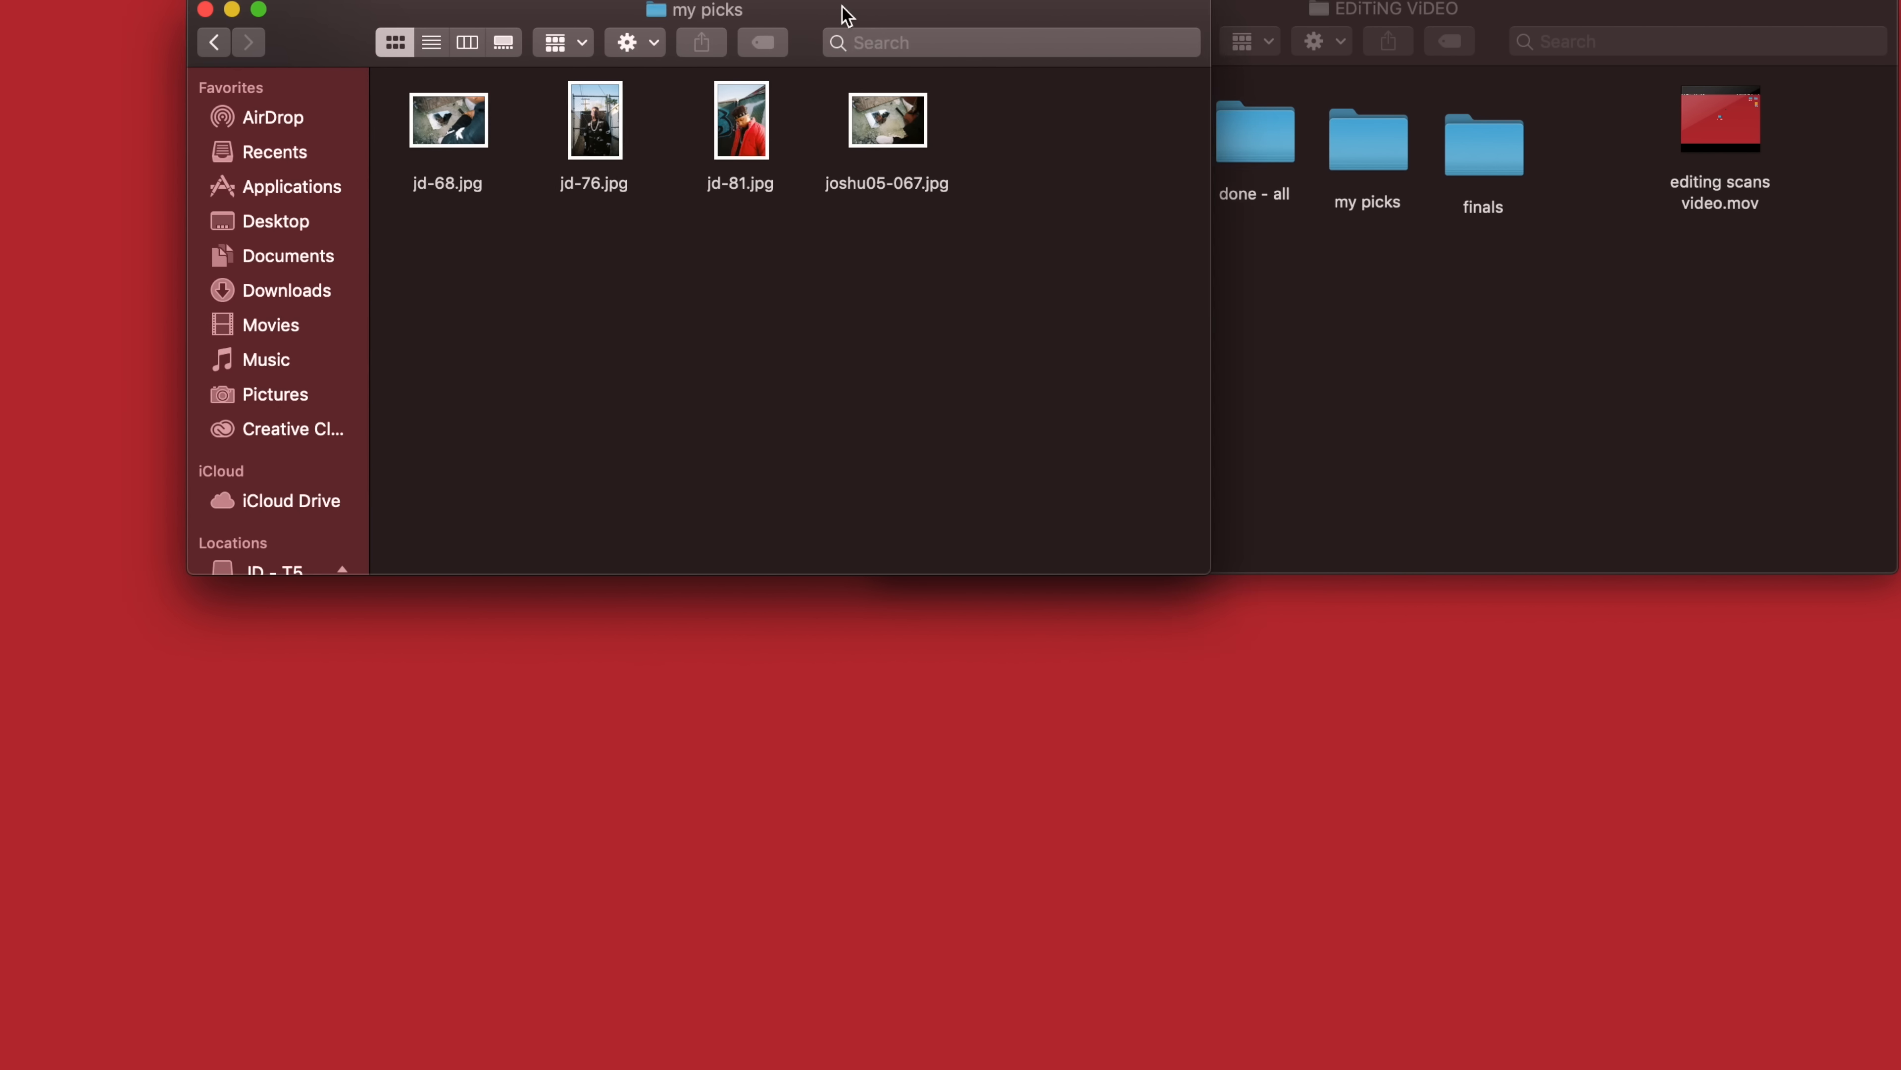
{"action": "left_click", "coordinate": [1271, 450]}
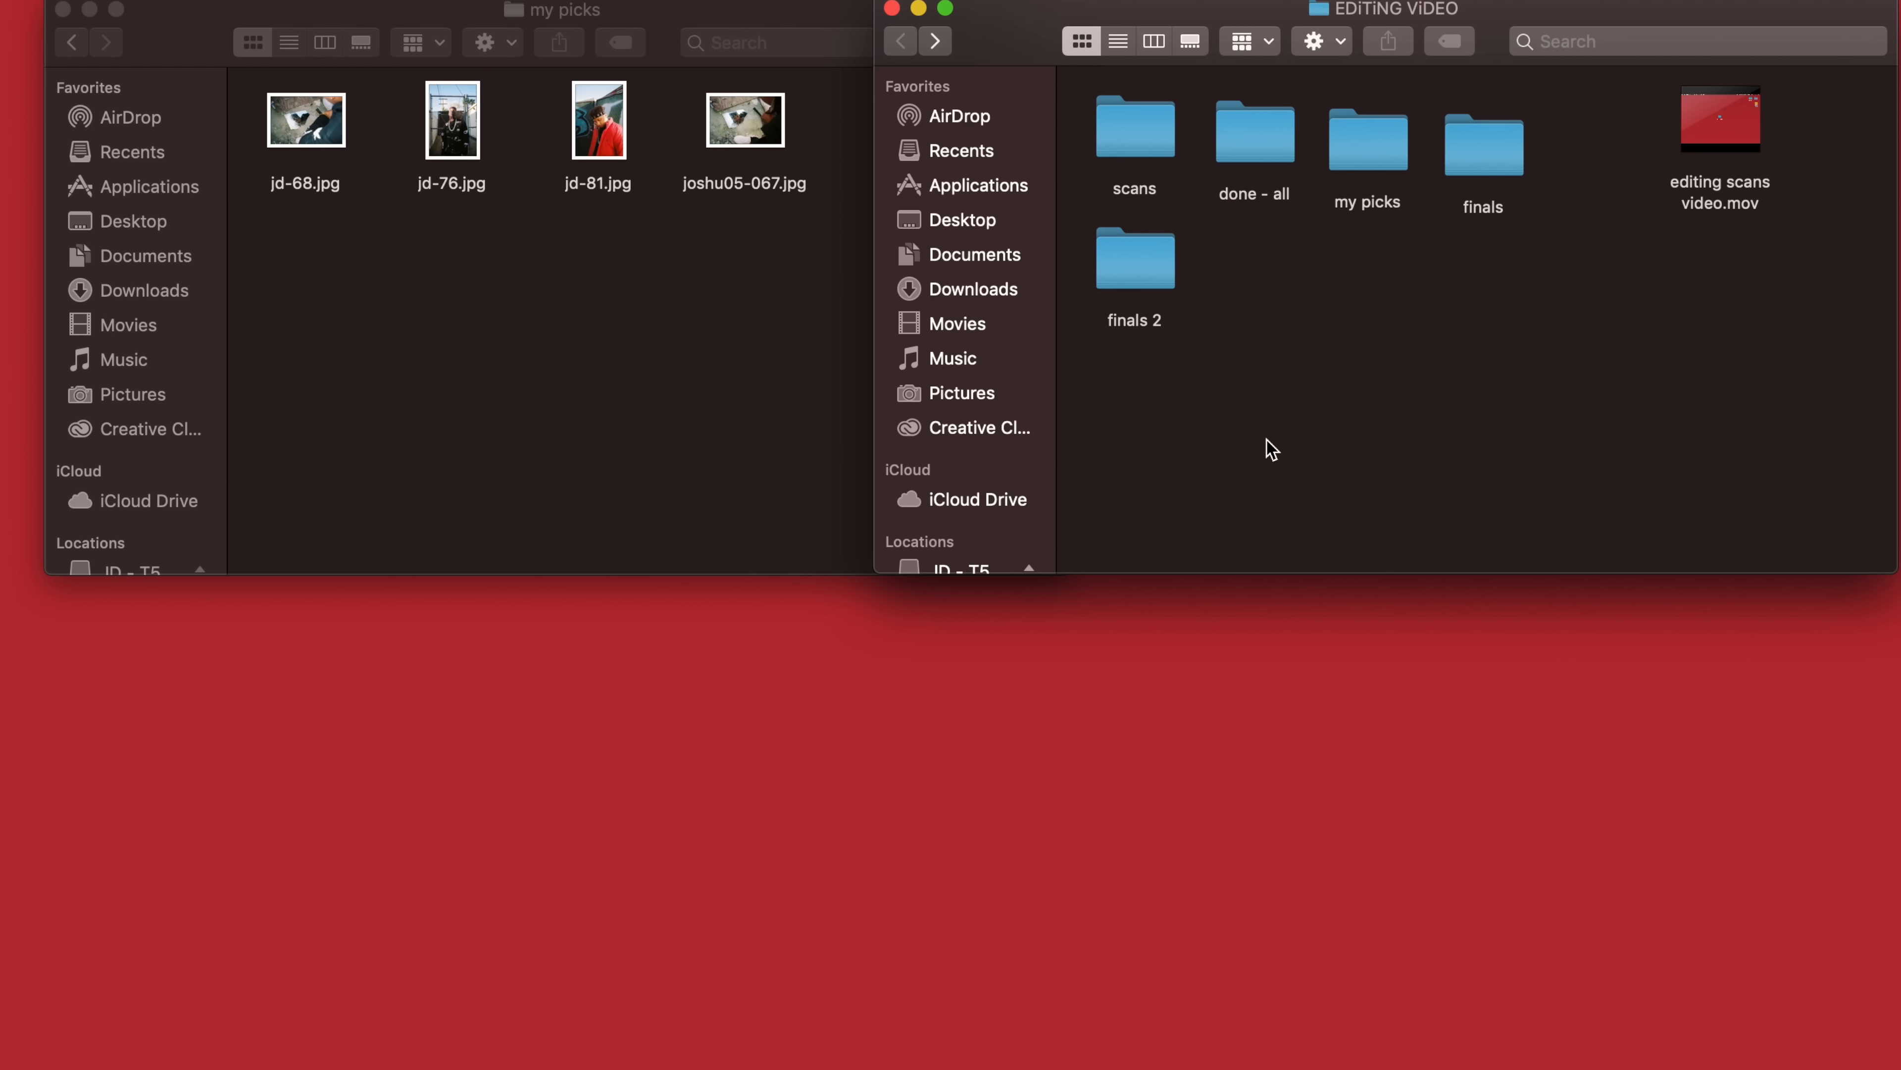
{"action": "left_click", "coordinate": [759, 349]}
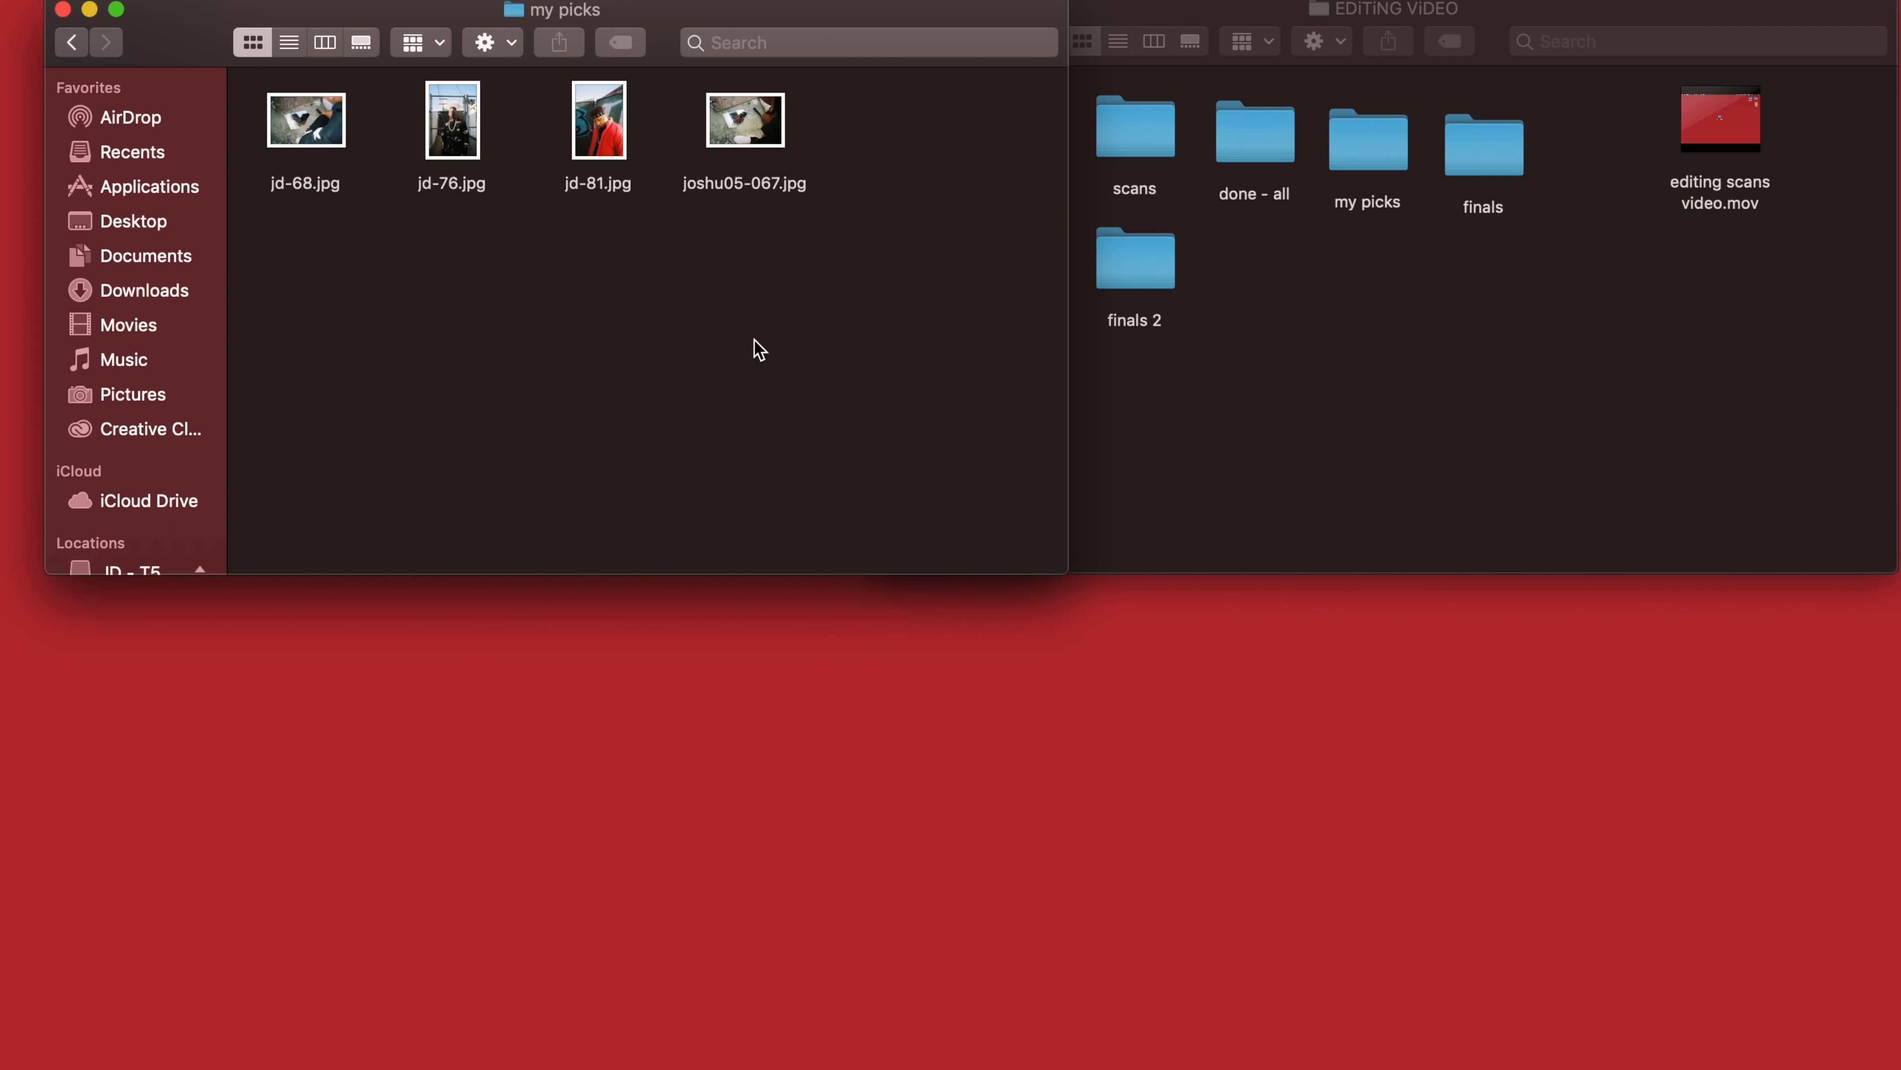
Select jd-76.jpg and joshu05-067.jpg in the my picks folder and open both in Photoshop.
{"action": "left_click", "coordinate": [488, 161]}
{"action": "left_click", "coordinate": [582, 330]}
{"action": "left_click", "coordinate": [459, 160]}
{"action": "left_click", "coordinate": [759, 132], "text": "super"}
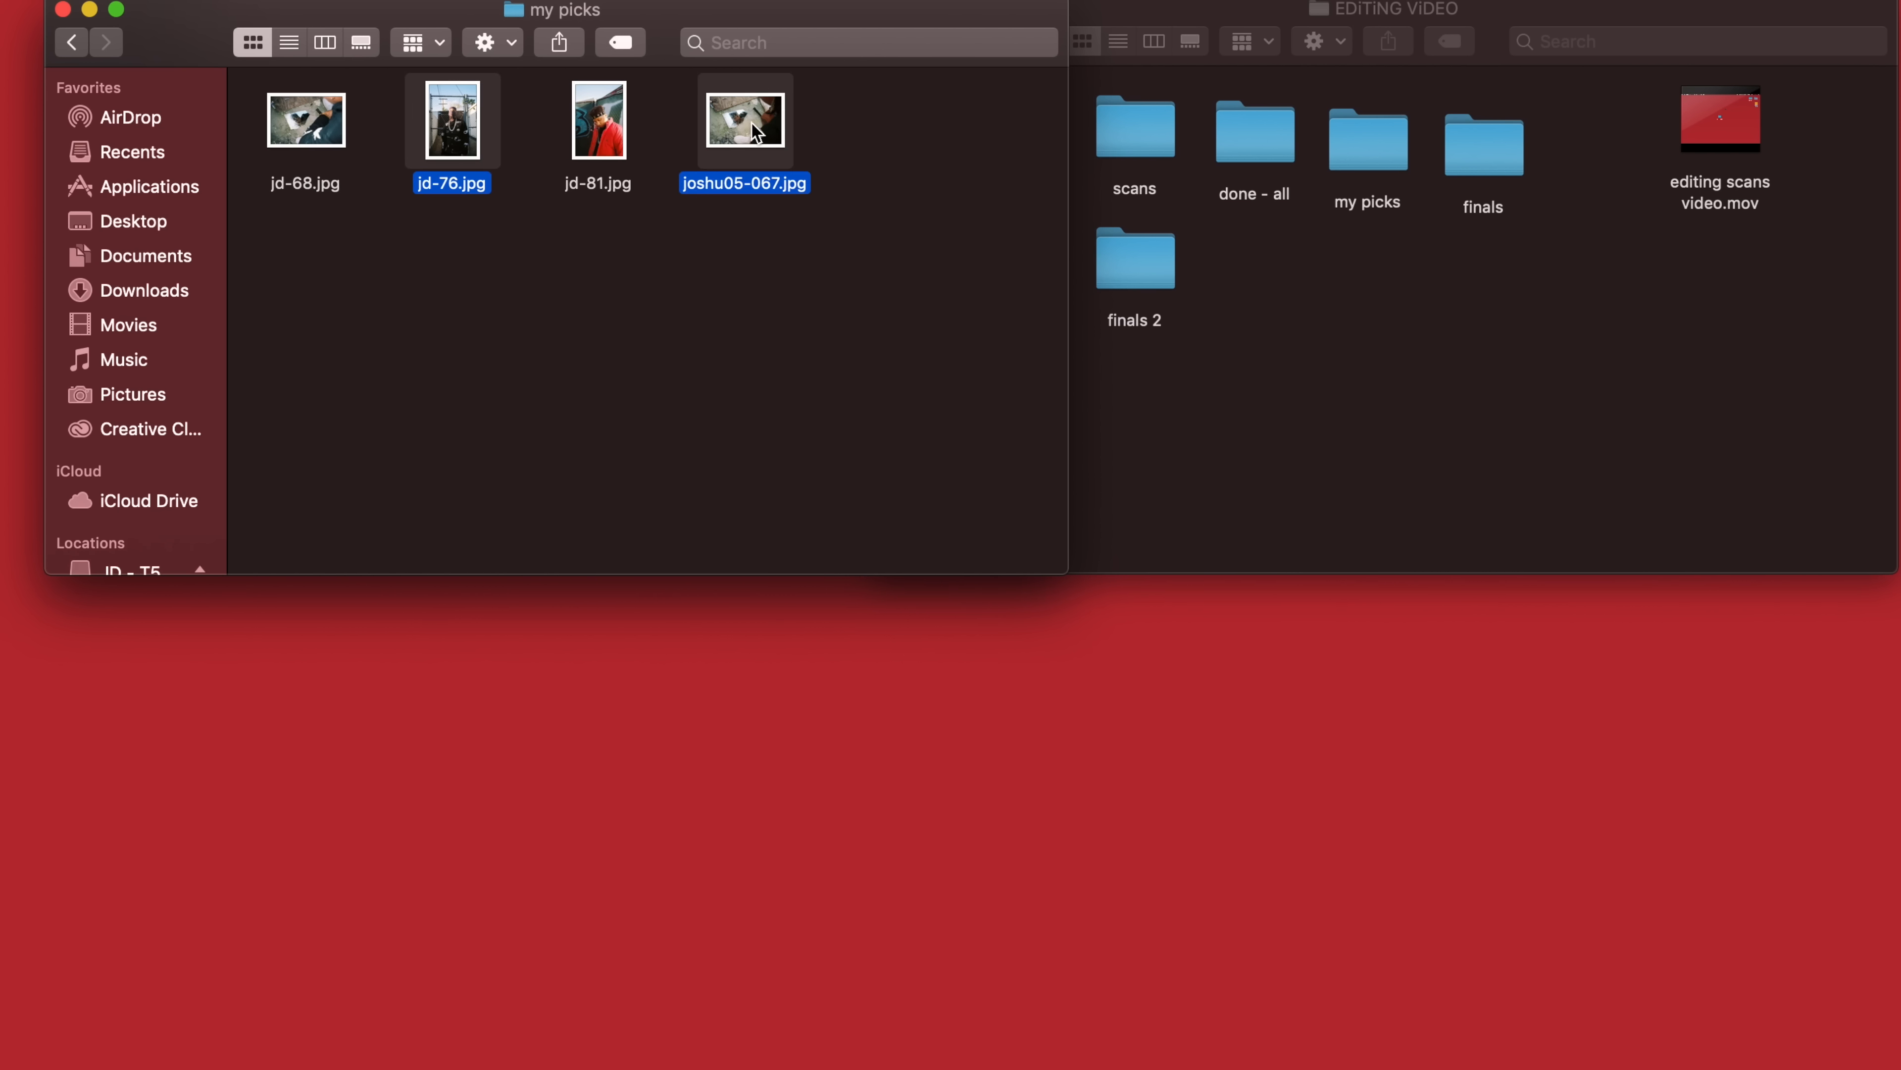
{"action": "left_click_drag", "start_coordinate": [774, 166], "coordinate": [1425, 1053]}
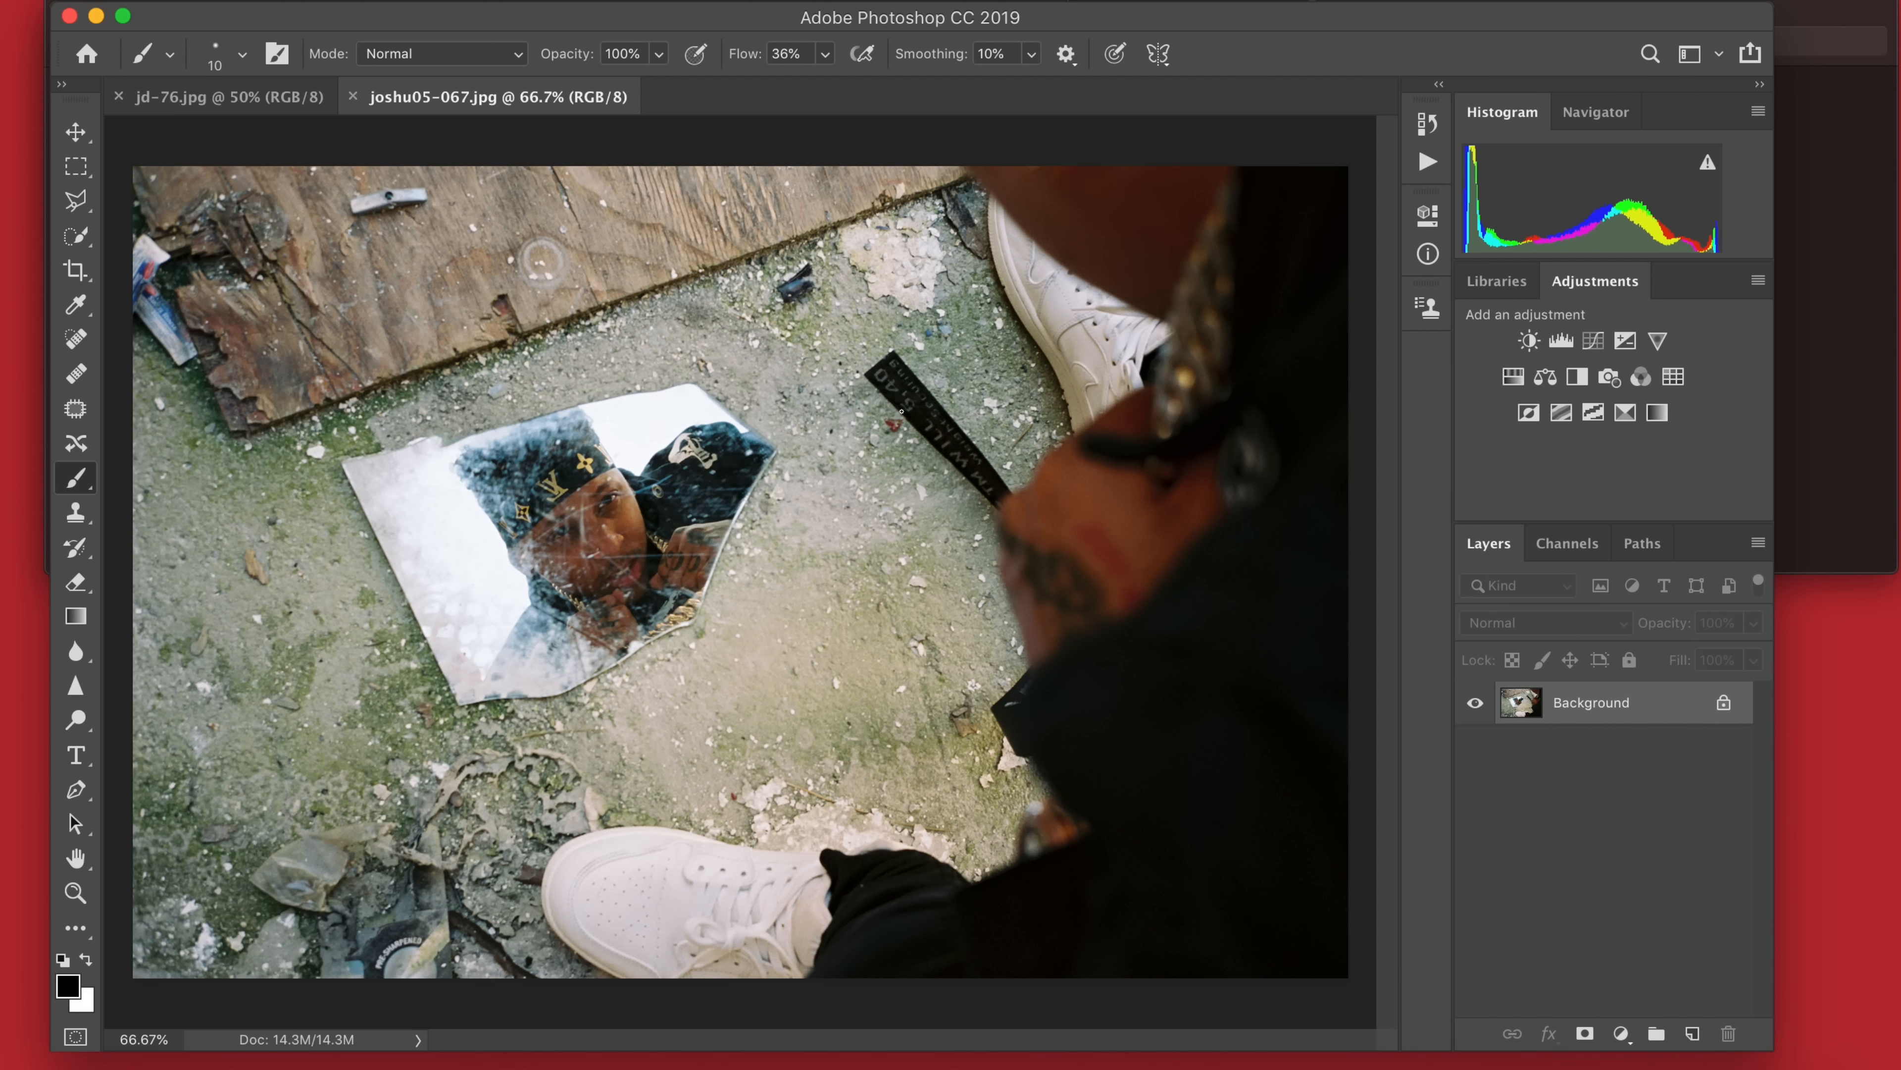
Examine the two opened photos, jd-76.jpg and joshu05-067.jpg, in turn at reduced magnification.
{"action": "scroll", "coordinate": [901, 410], "scroll_direction": "down", "scroll_amount": 2}
{"action": "left_click", "coordinate": [225, 96]}
{"action": "scroll", "coordinate": [740, 571], "scroll_direction": "down", "scroll_amount": 2}
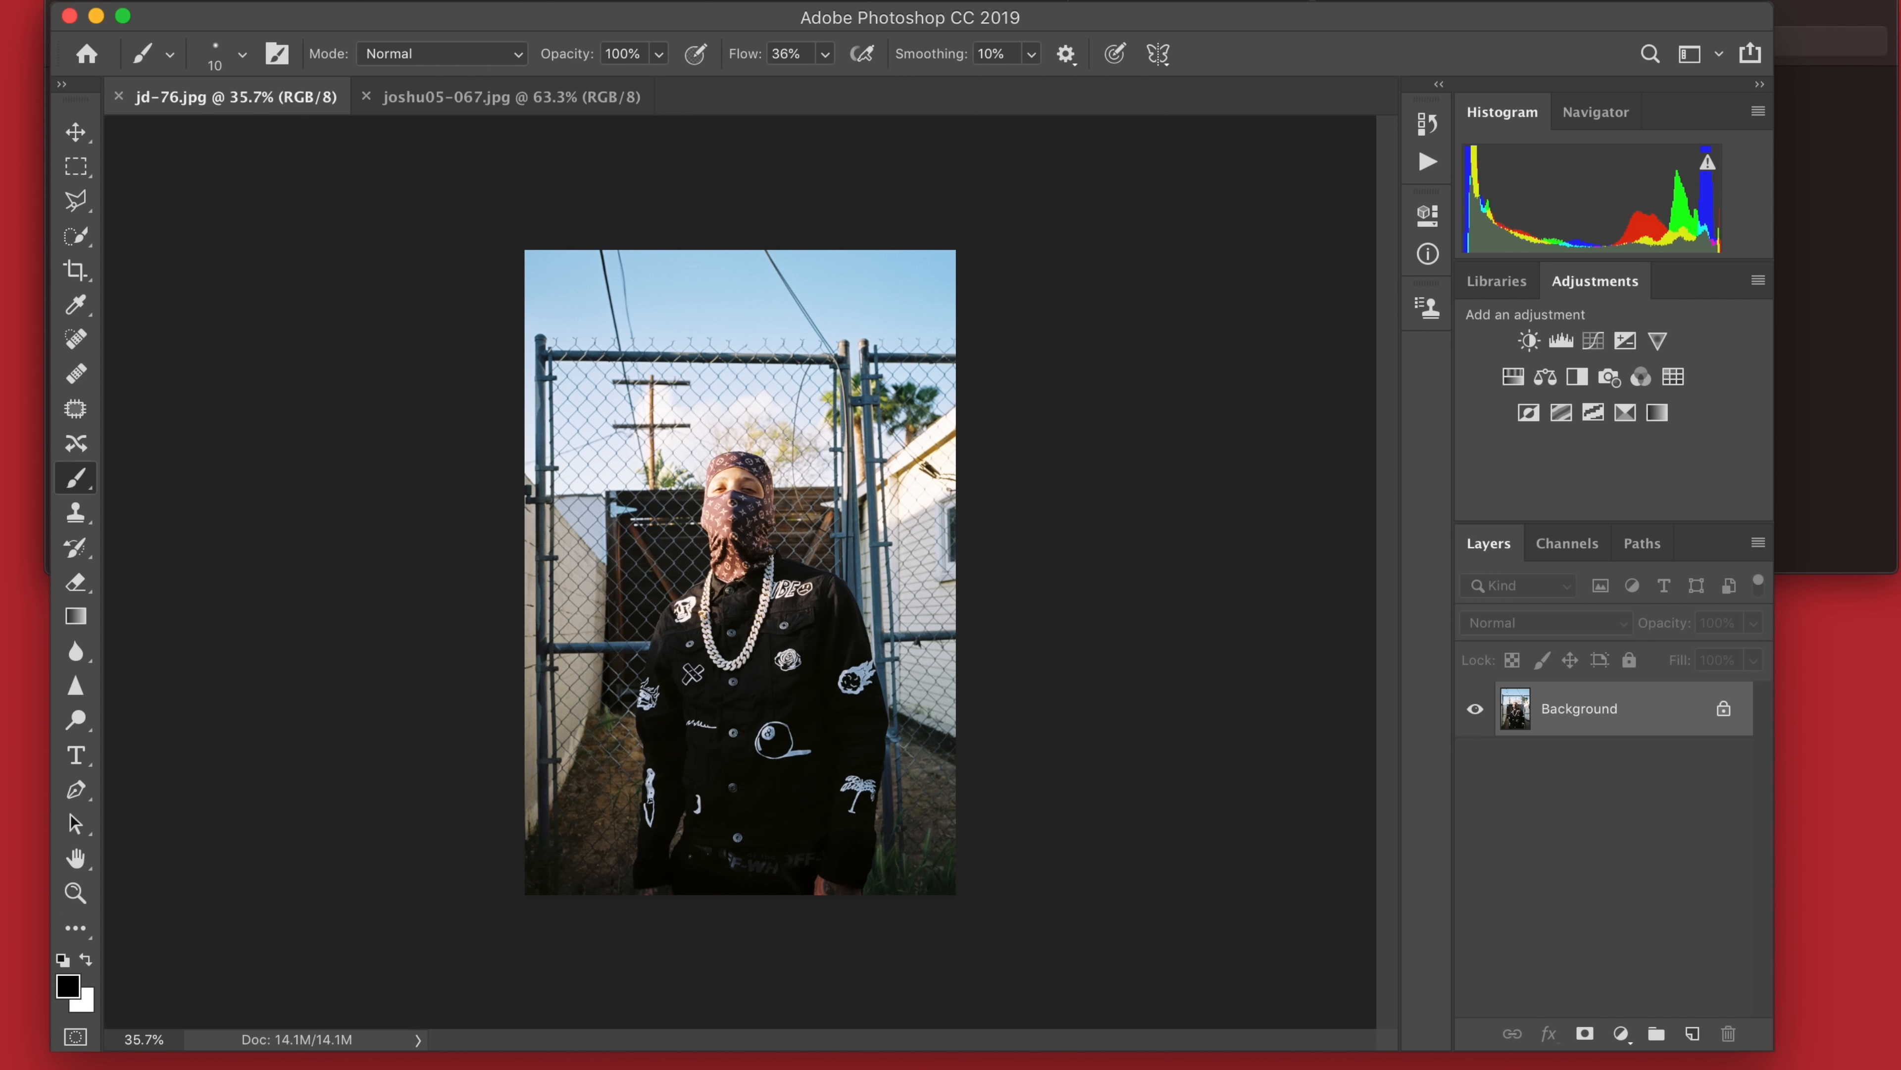
{"action": "scroll", "coordinate": [1077, 725], "scroll_direction": "up", "scroll_amount": 1}
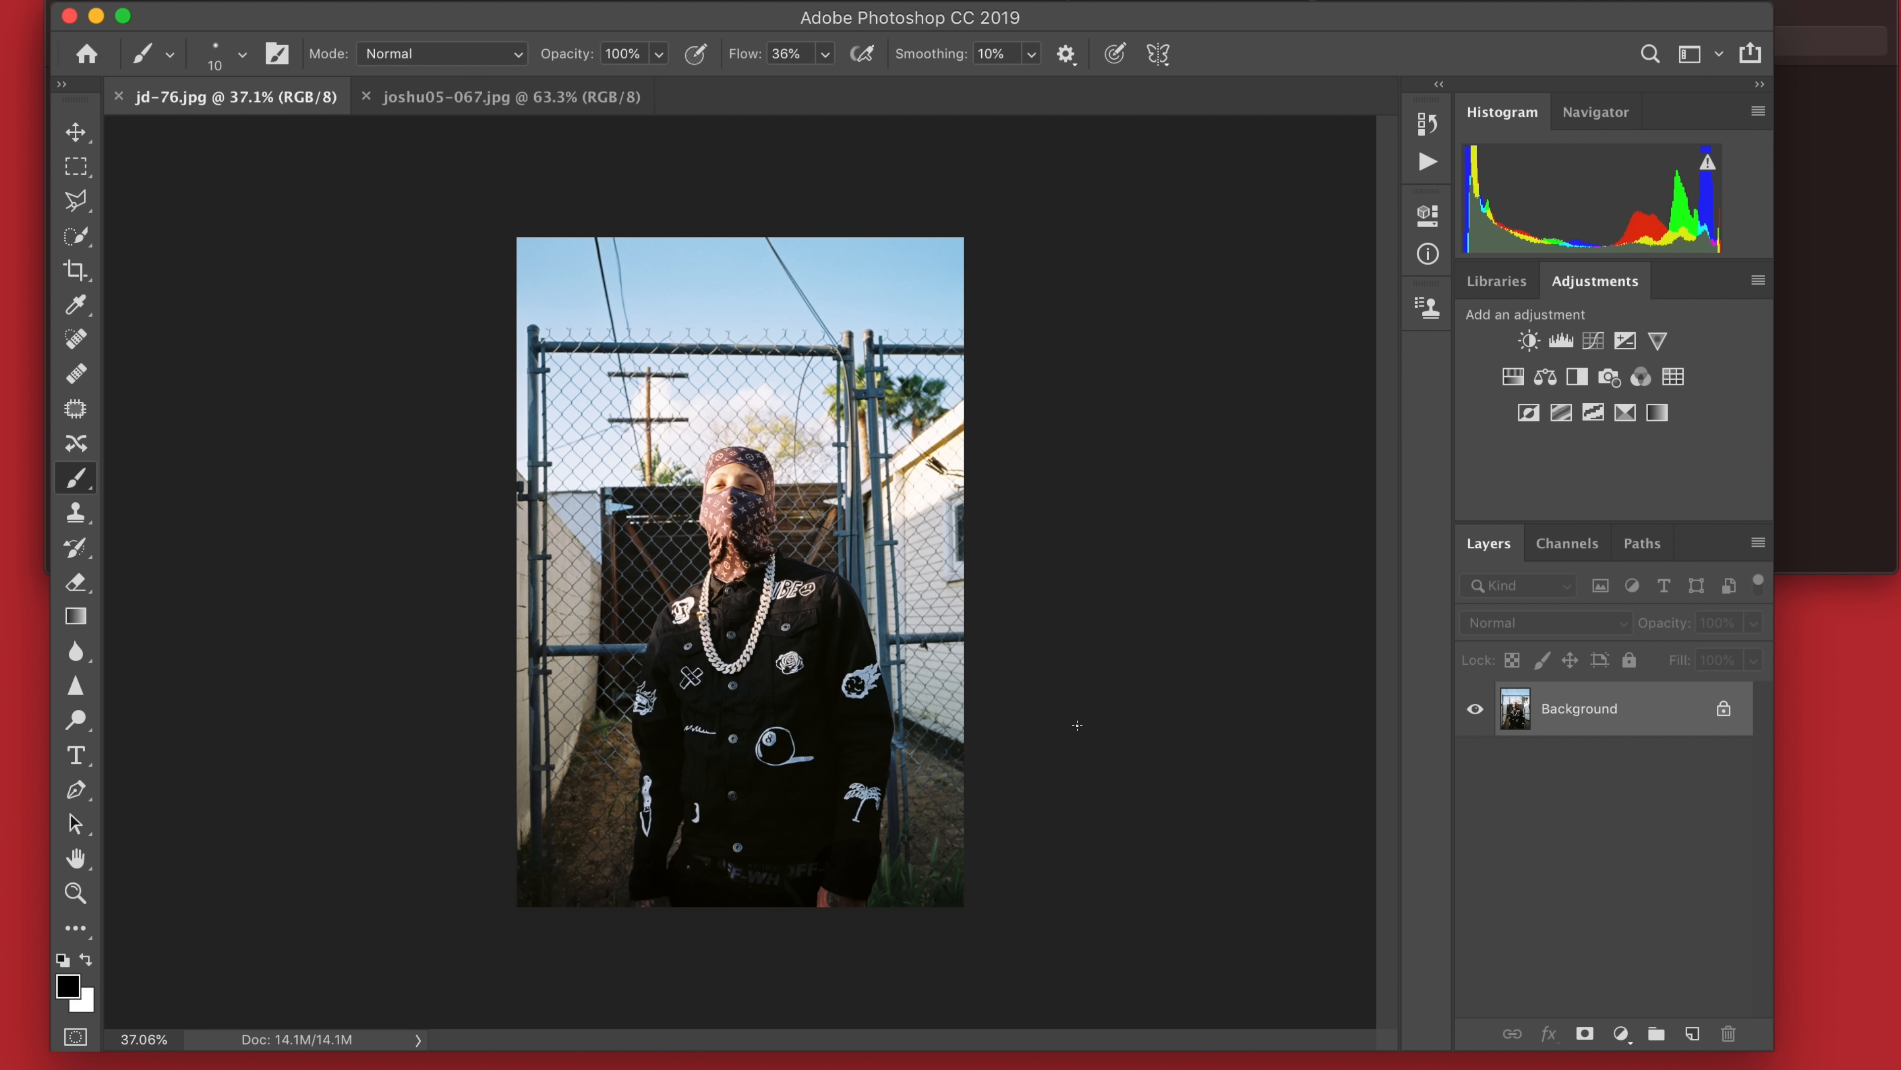
{"action": "left_click", "coordinate": [487, 97]}
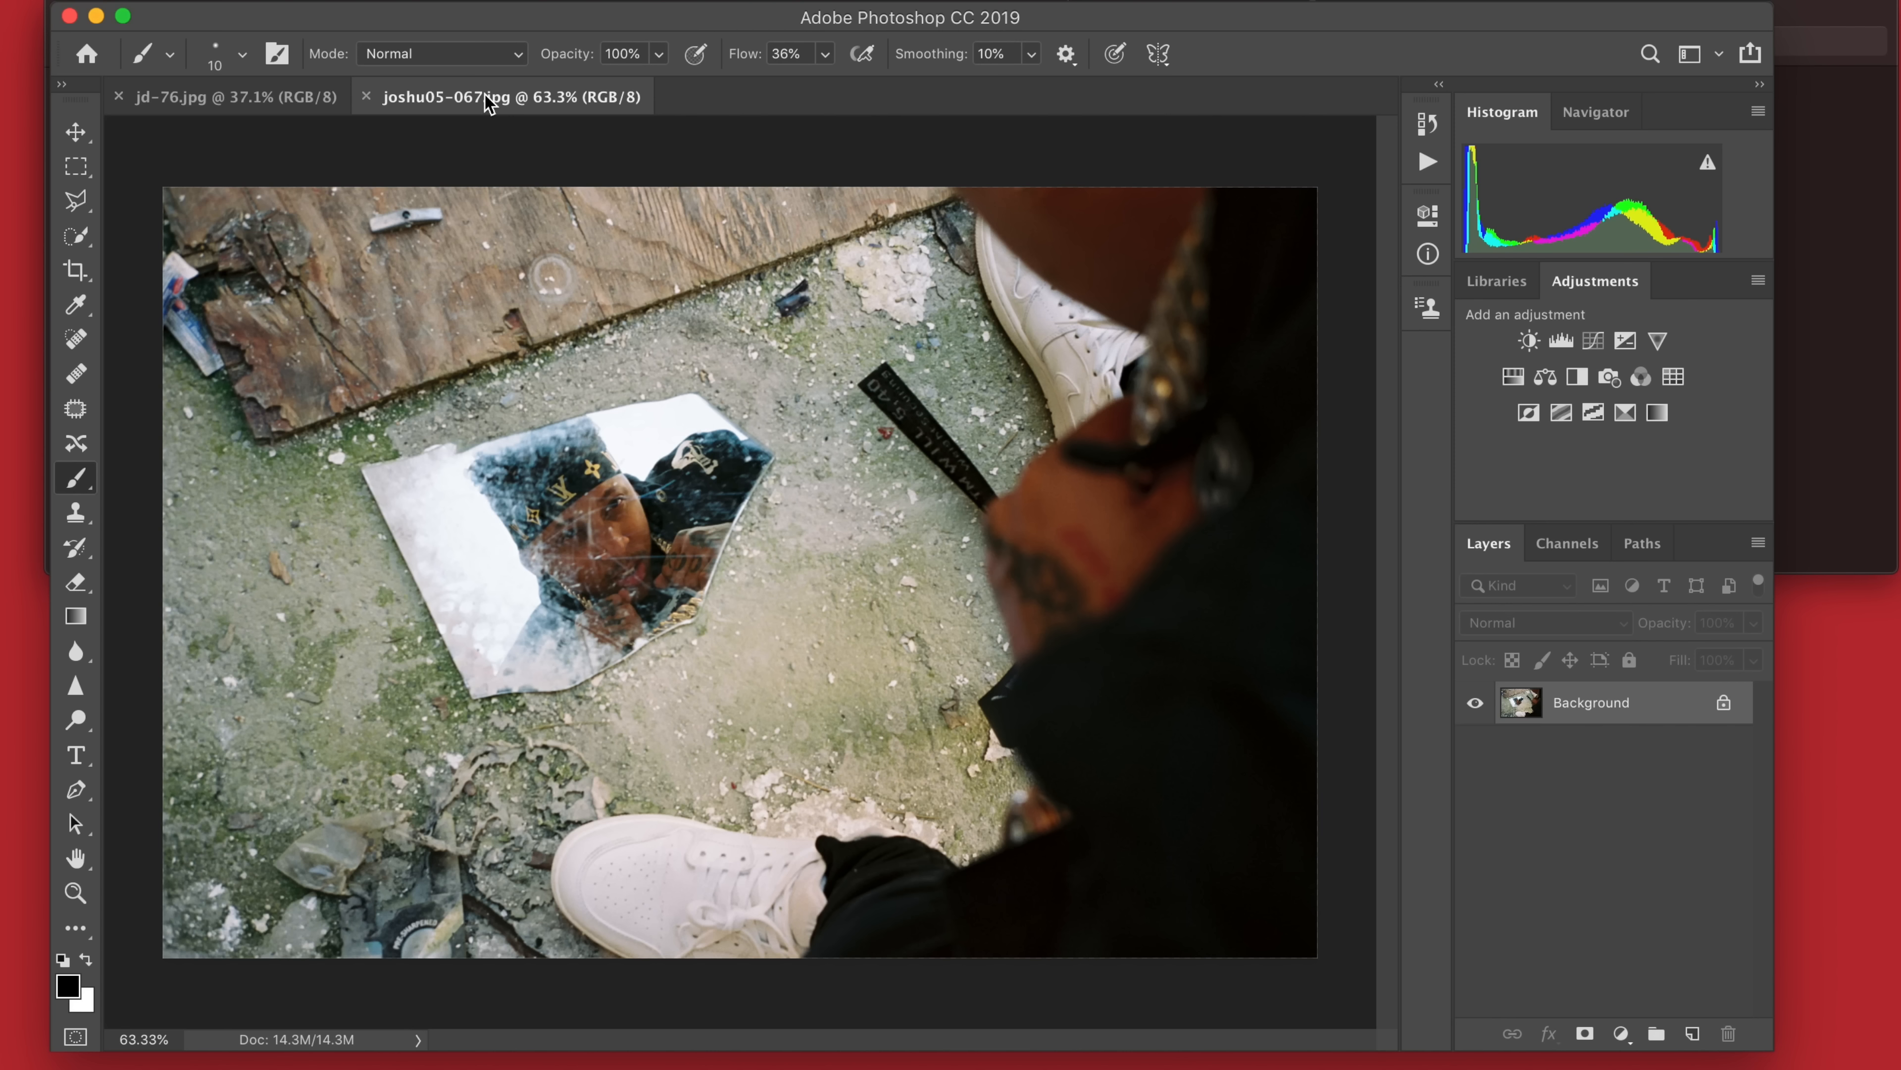
{"action": "scroll", "coordinate": [446, 623], "scroll_direction": "down", "scroll_amount": 3}
{"action": "scroll", "coordinate": [446, 629], "scroll_direction": "up", "scroll_amount": 3}
{"action": "scroll", "coordinate": [447, 640], "scroll_direction": "down", "scroll_amount": 2}
{"action": "scroll", "coordinate": [447, 642], "scroll_direction": "down", "scroll_amount": 1}
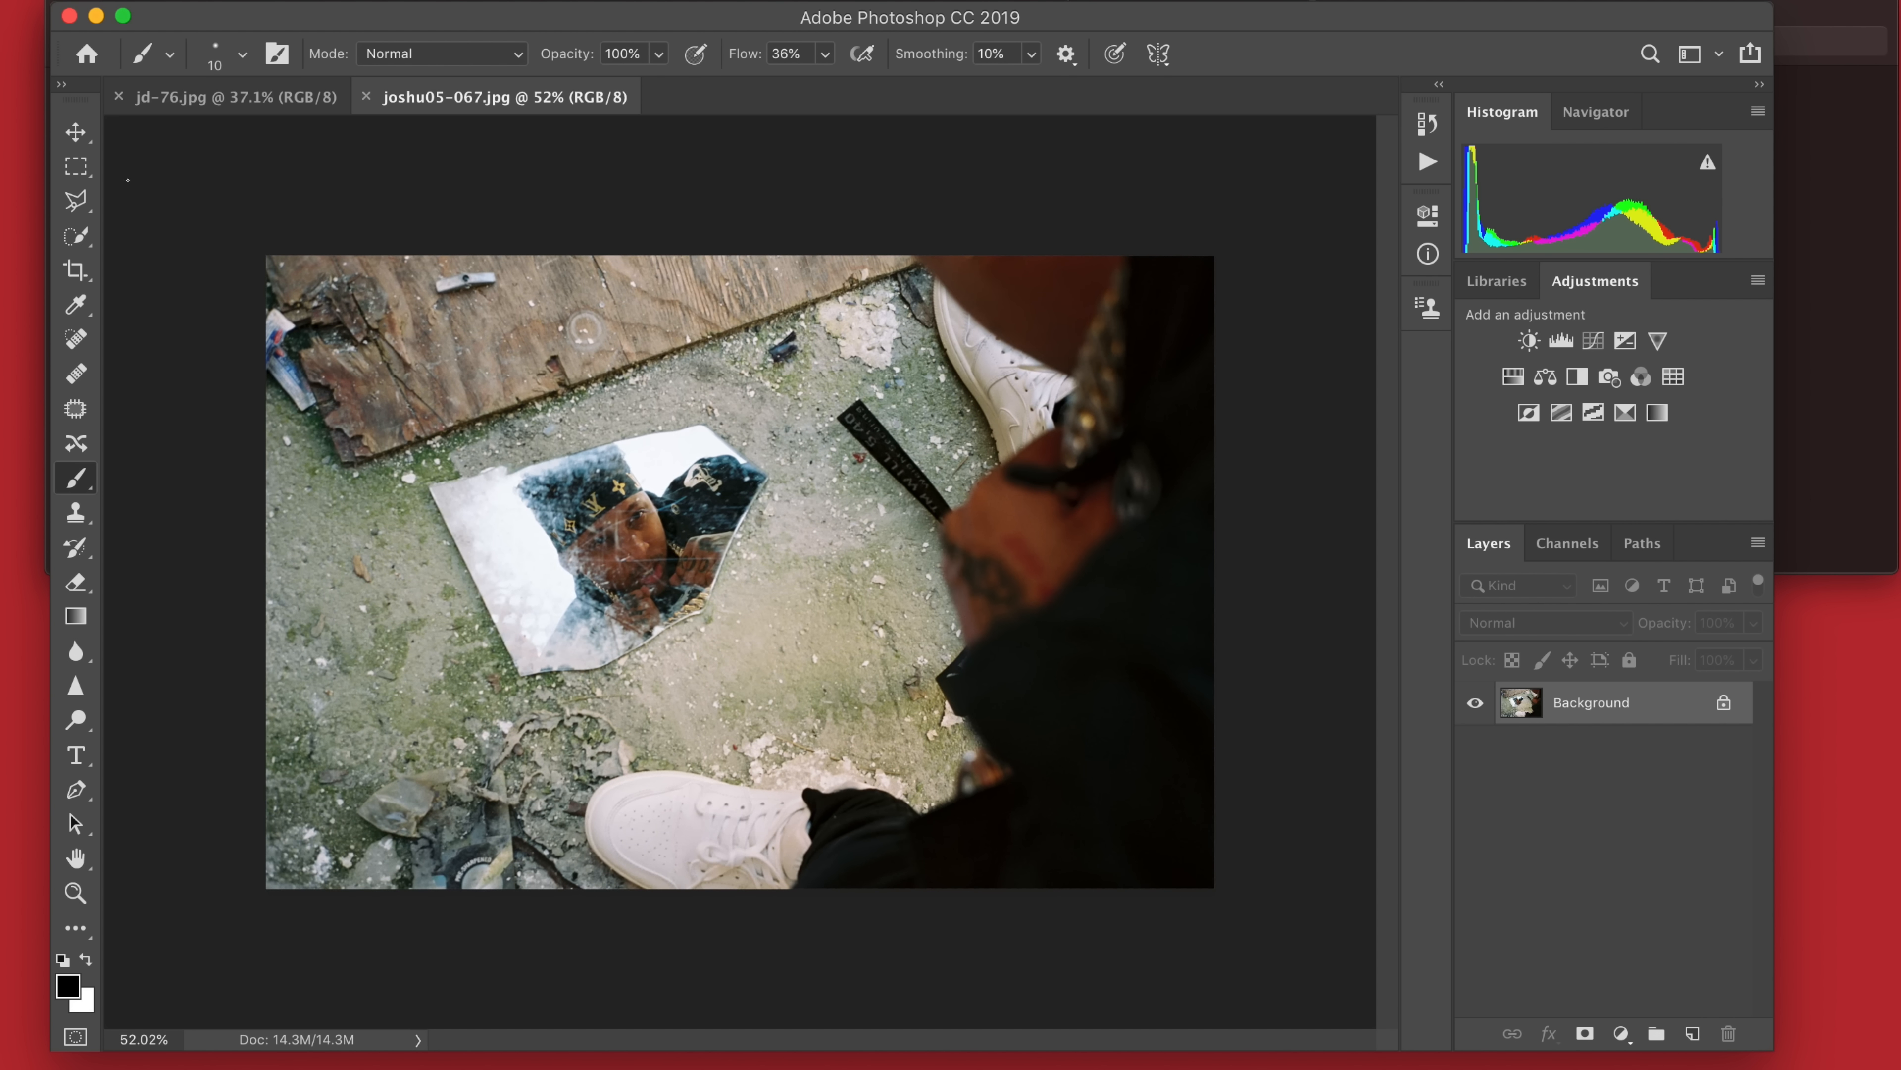
Examine jd-76.jpg closely, covering the jacket, the face and the sky as well as the whole frame.
{"action": "left_click", "coordinate": [236, 97]}
{"action": "scroll", "coordinate": [703, 573], "scroll_direction": "up", "scroll_amount": 3}
{"action": "scroll", "coordinate": [703, 572], "scroll_direction": "up", "scroll_amount": 2}
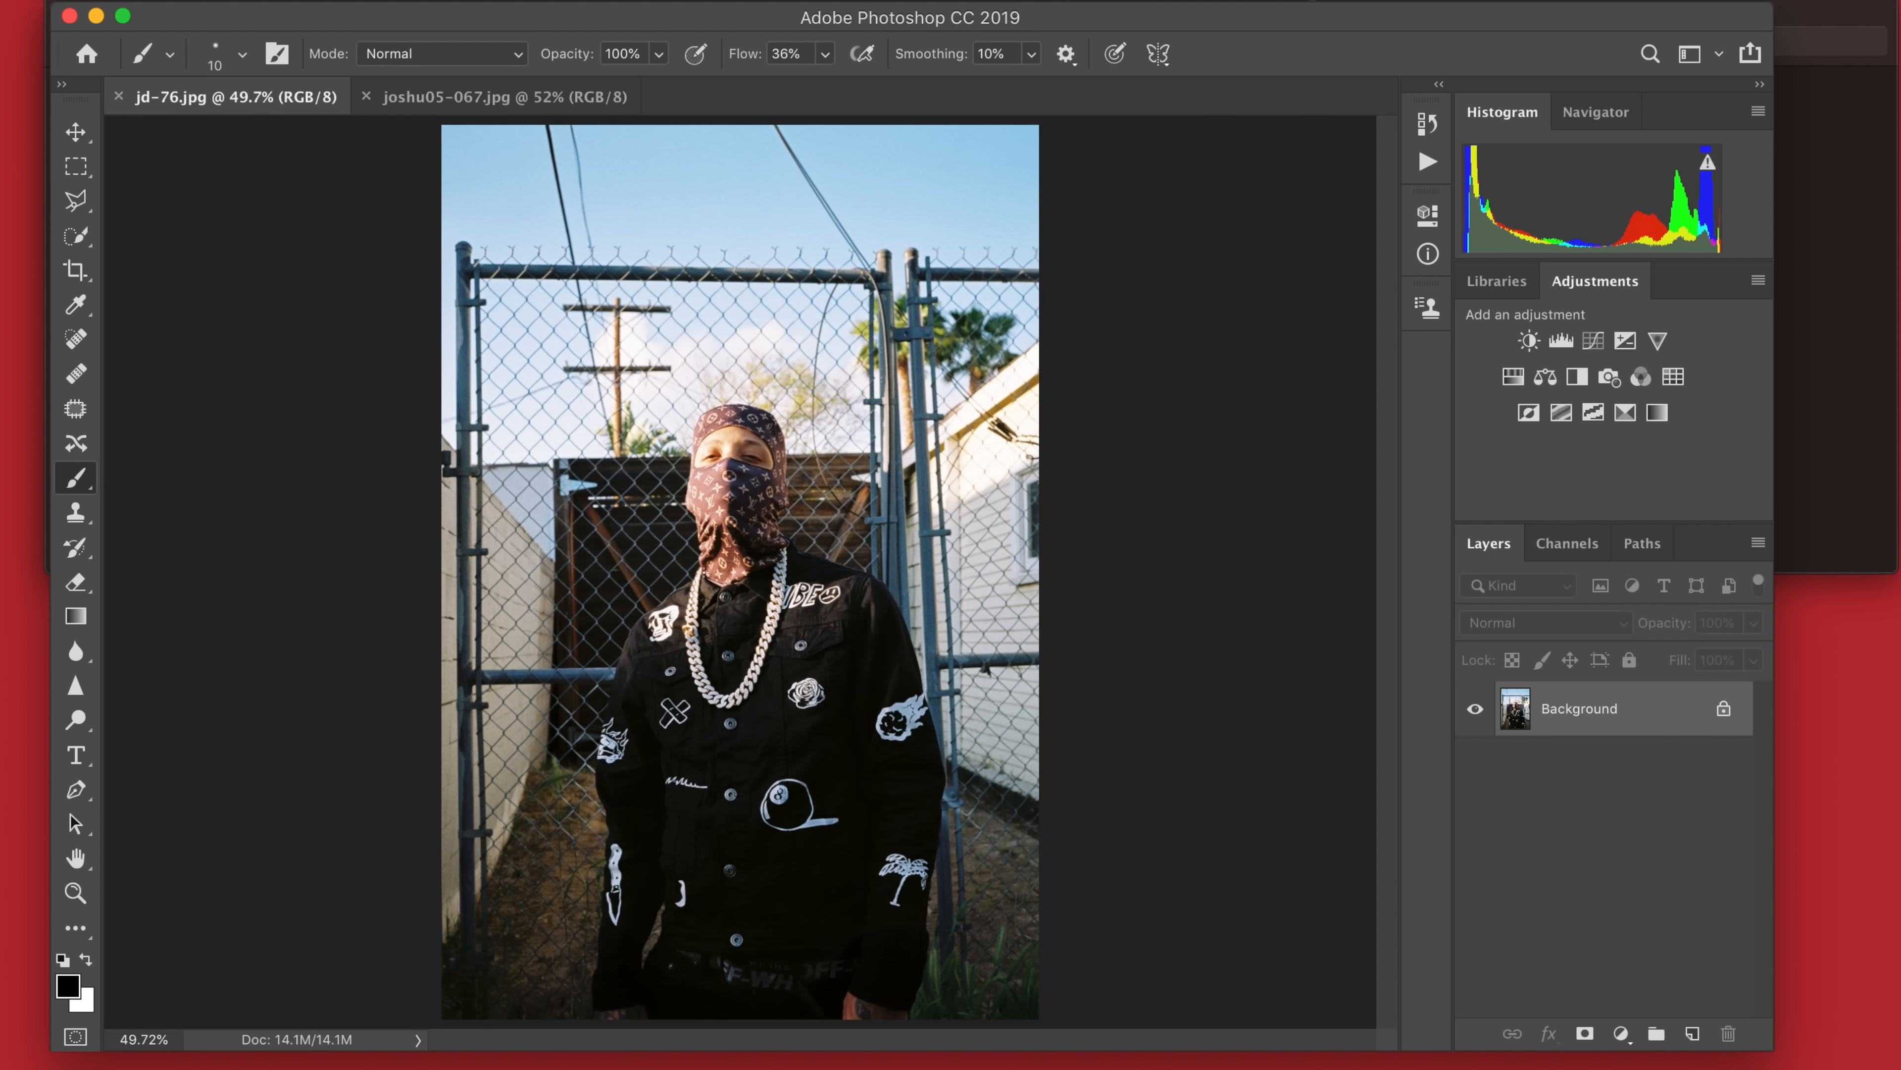
{"action": "scroll", "coordinate": [827, 832], "scroll_direction": "up", "scroll_amount": 3}
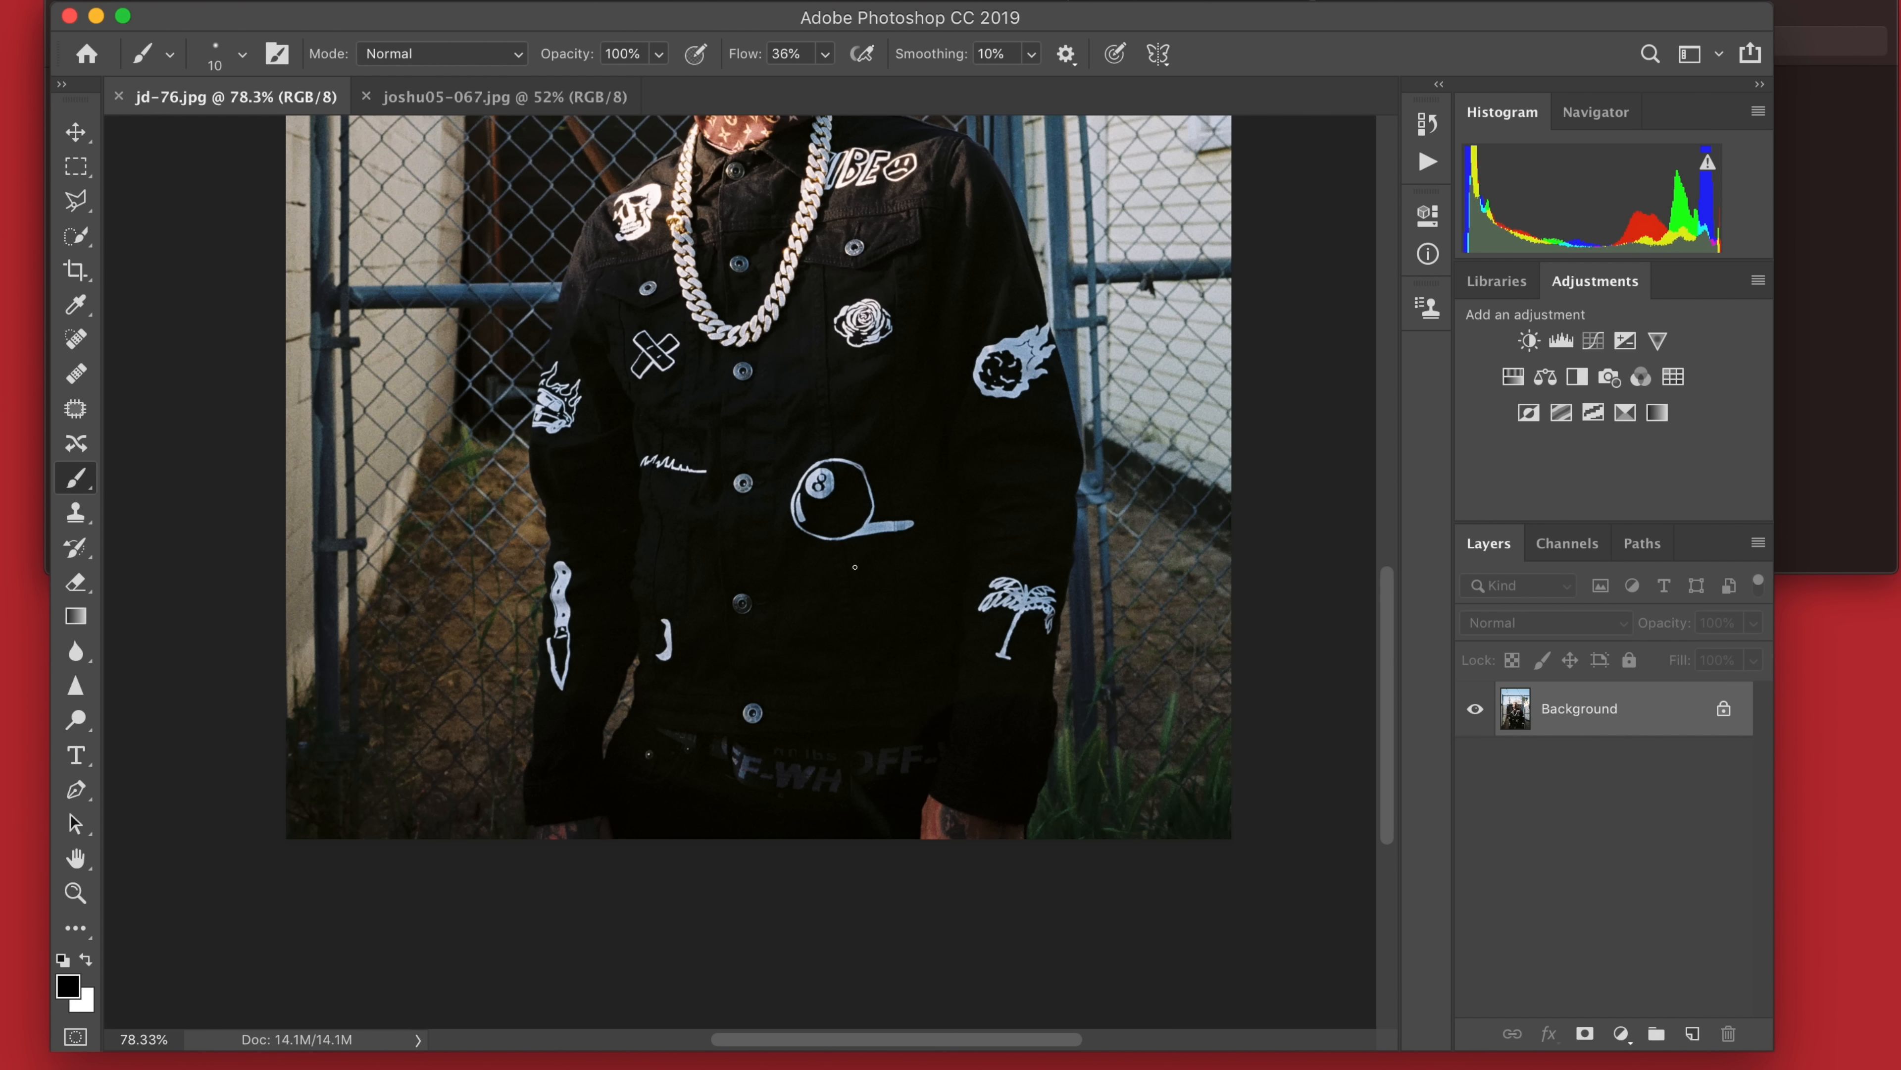
{"action": "scroll", "coordinate": [811, 609], "scroll_direction": "down", "scroll_amount": 4}
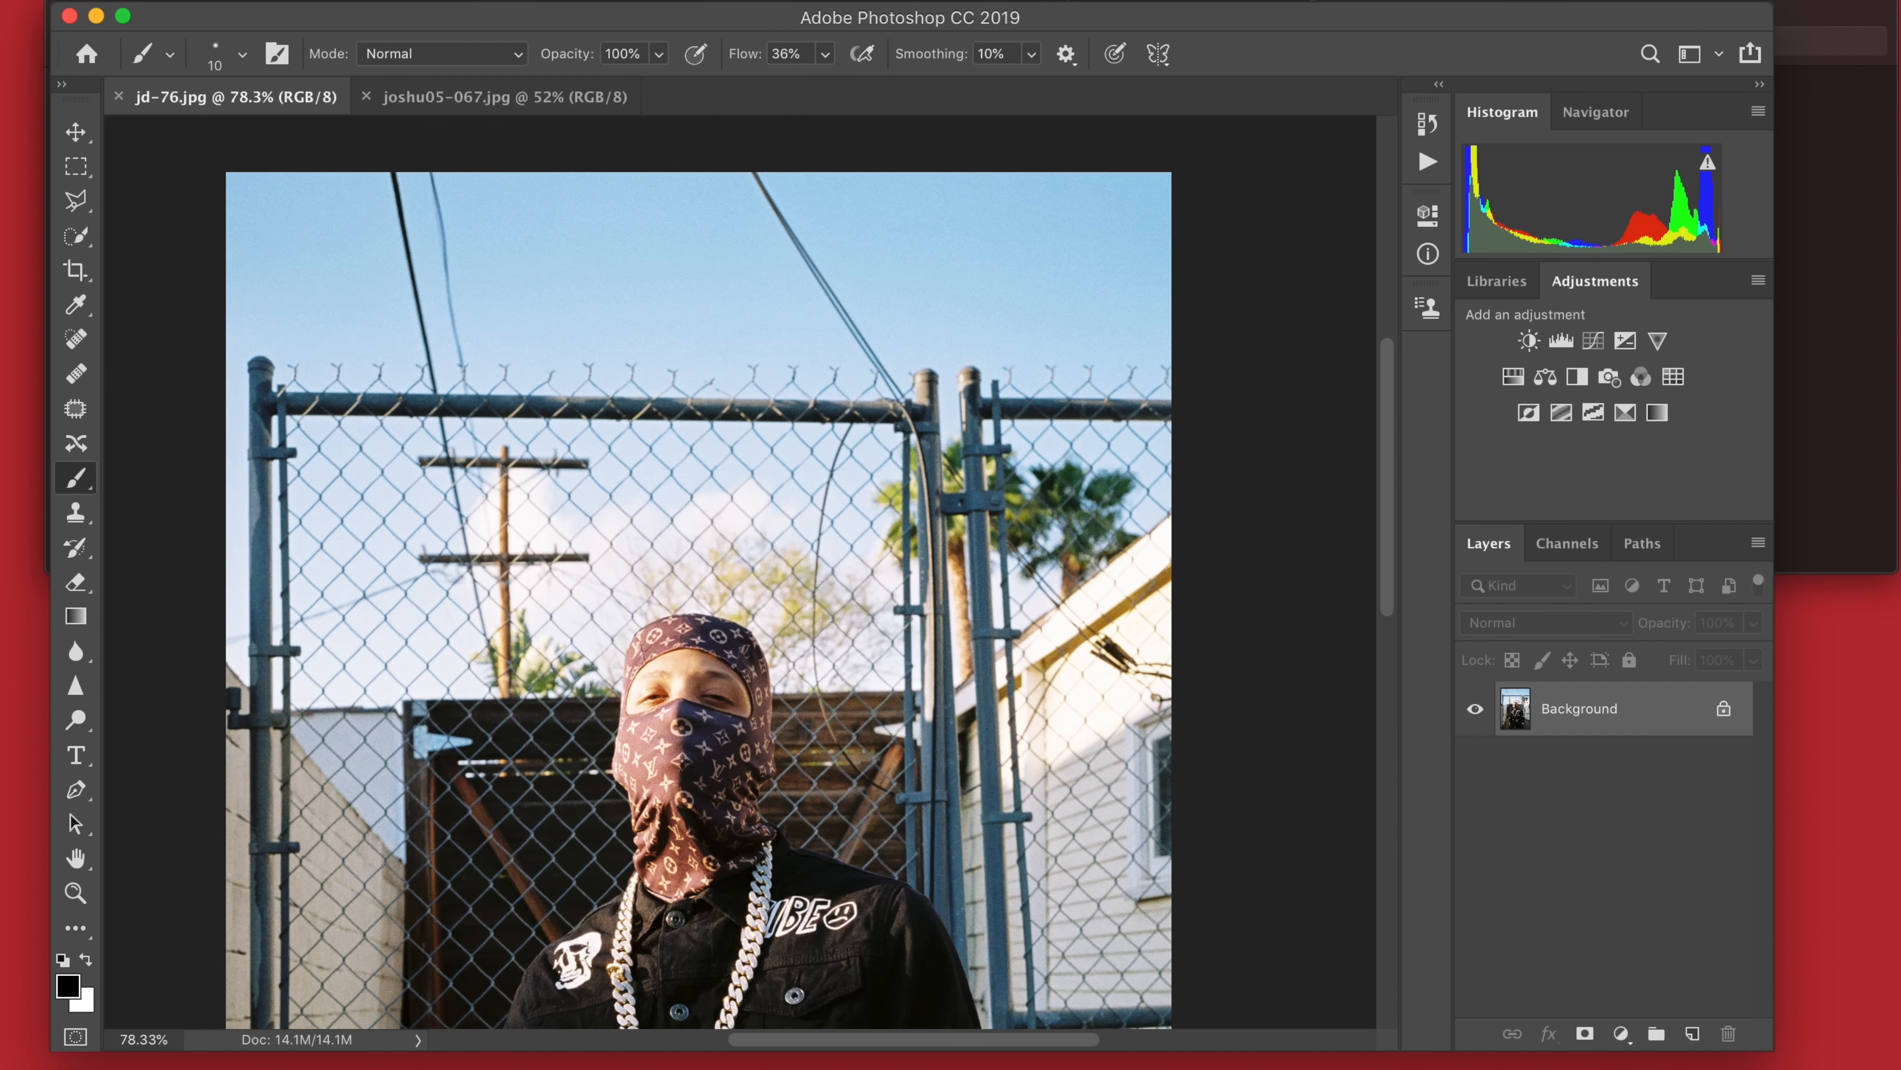
{"action": "scroll", "coordinate": [811, 608], "scroll_direction": "down", "scroll_amount": 3}
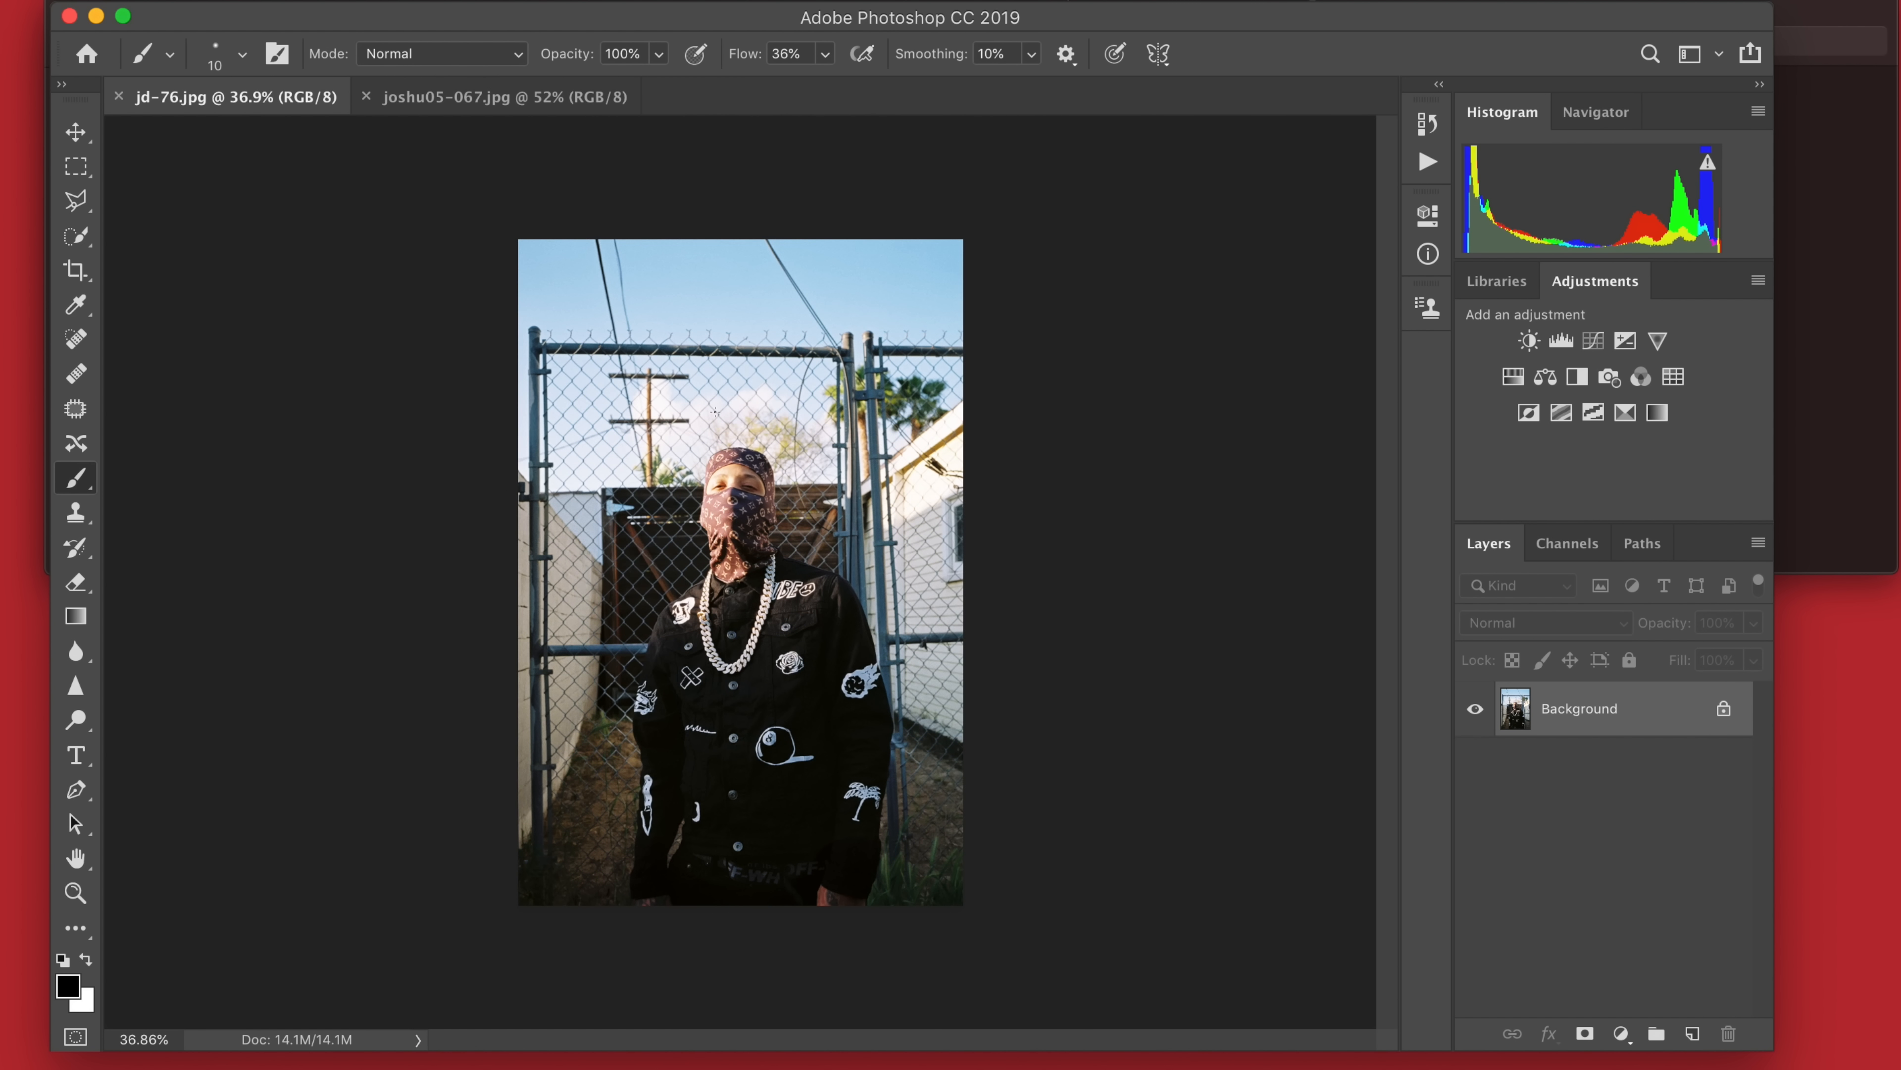
{"action": "scroll", "coordinate": [715, 411], "scroll_direction": "up", "scroll_amount": 3}
{"action": "scroll", "coordinate": [775, 535], "scroll_direction": "up", "scroll_amount": 3}
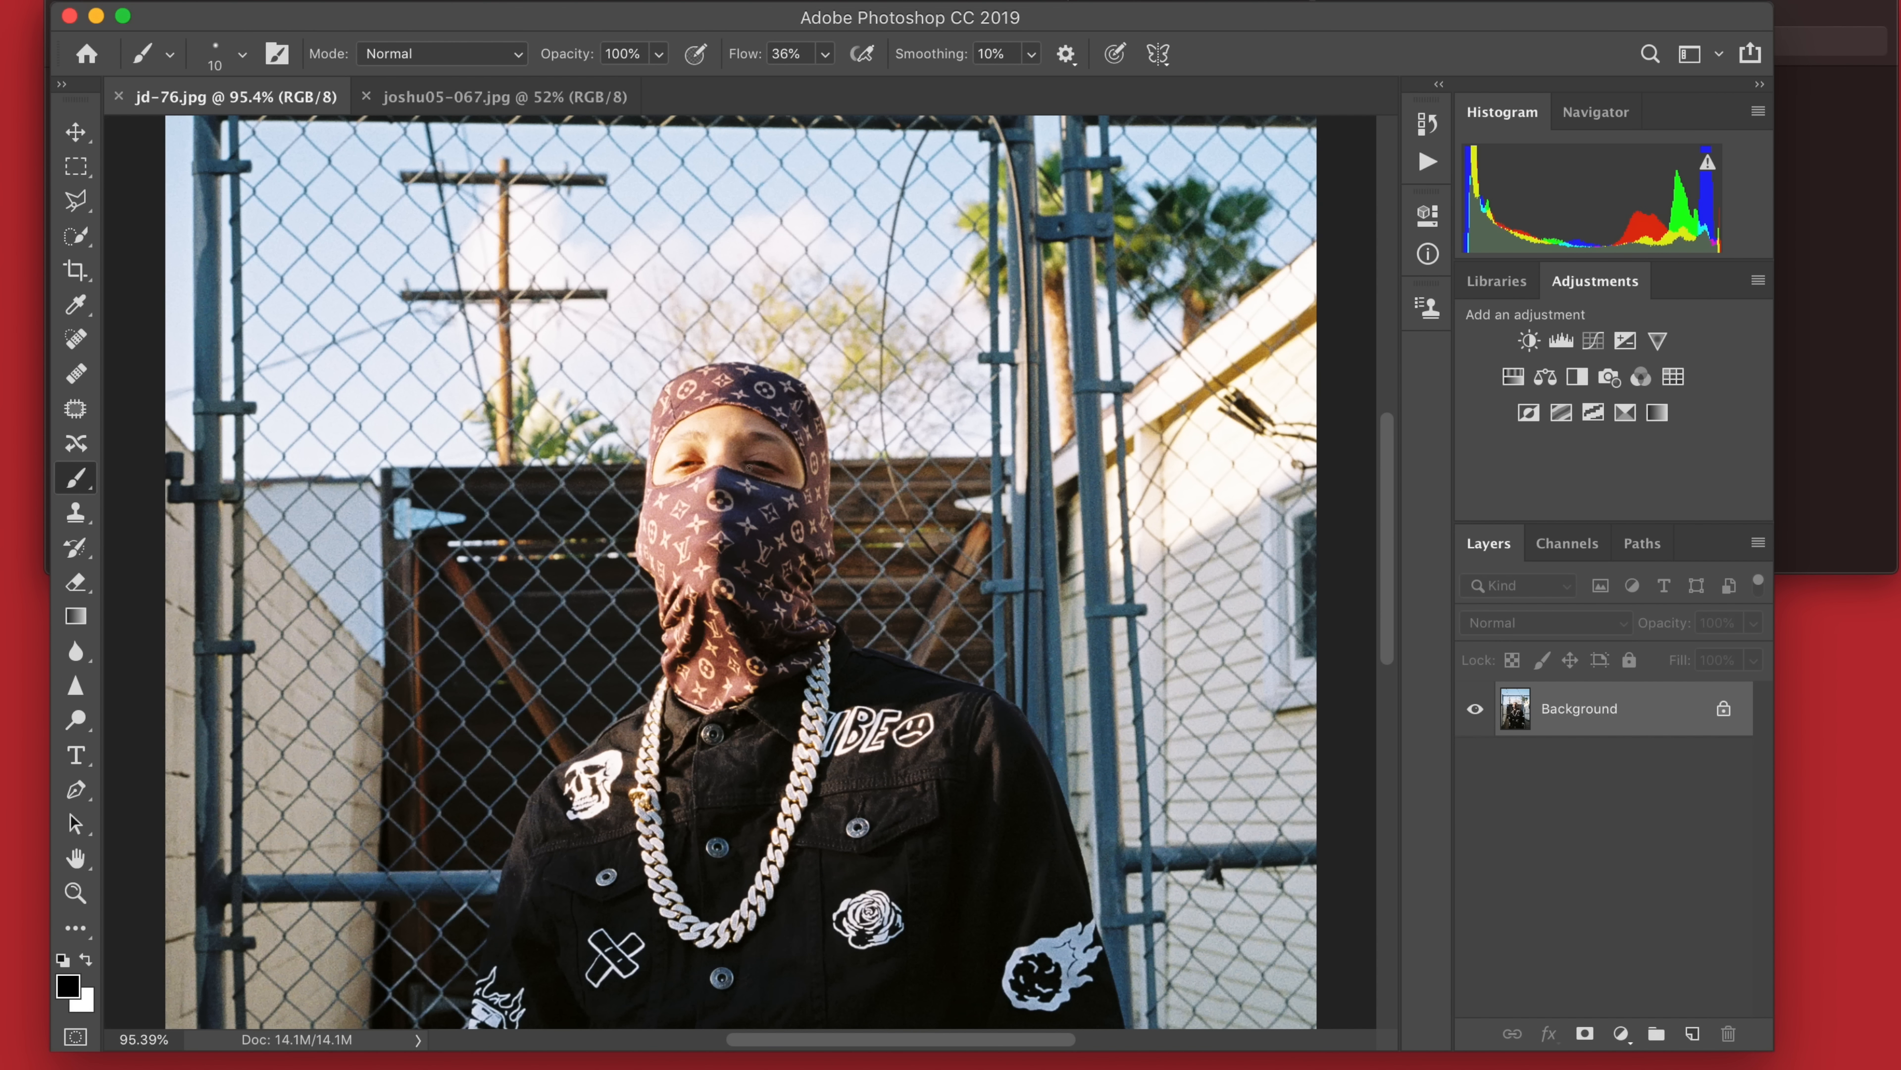
{"action": "scroll", "coordinate": [734, 527], "scroll_direction": "down", "scroll_amount": 5}
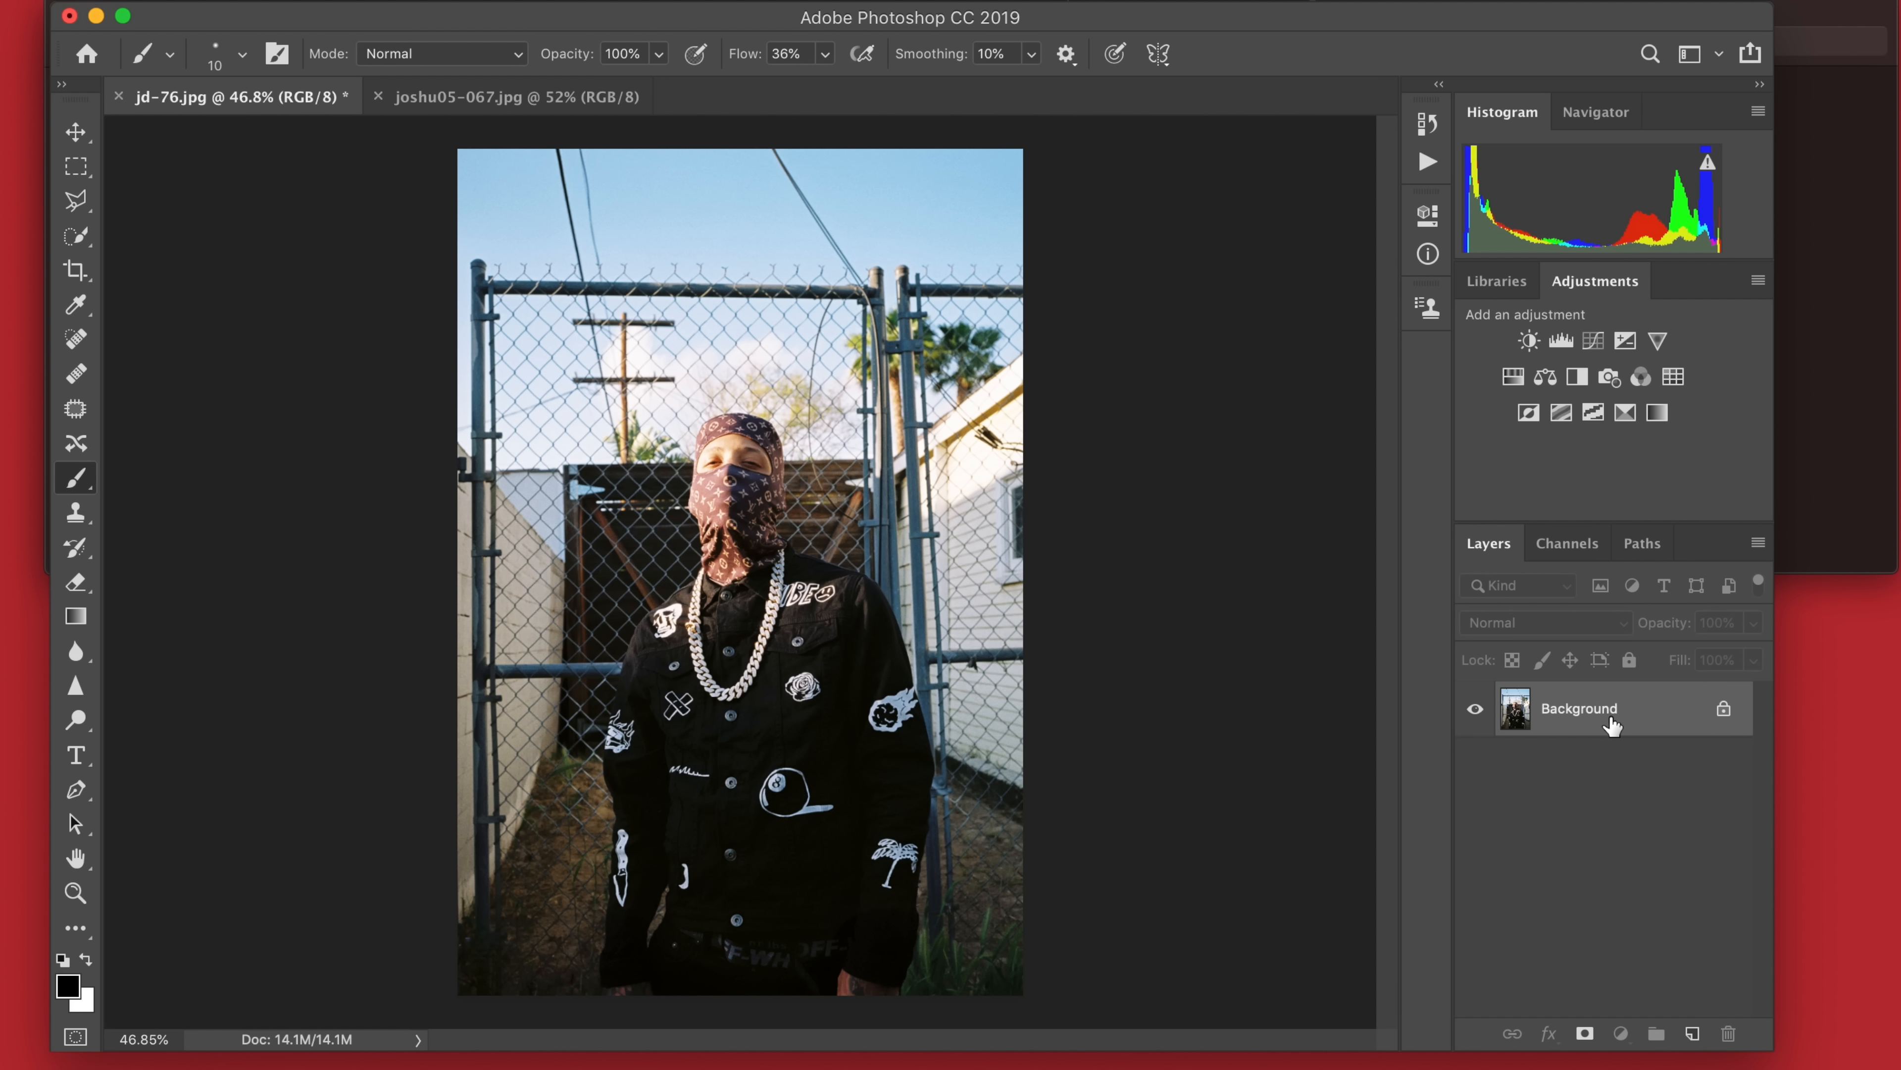
Duplicate the Background layer of jd-76.jpg and add a Curves adjustment layer above the copy.
{"action": "key", "text": "super+j"}
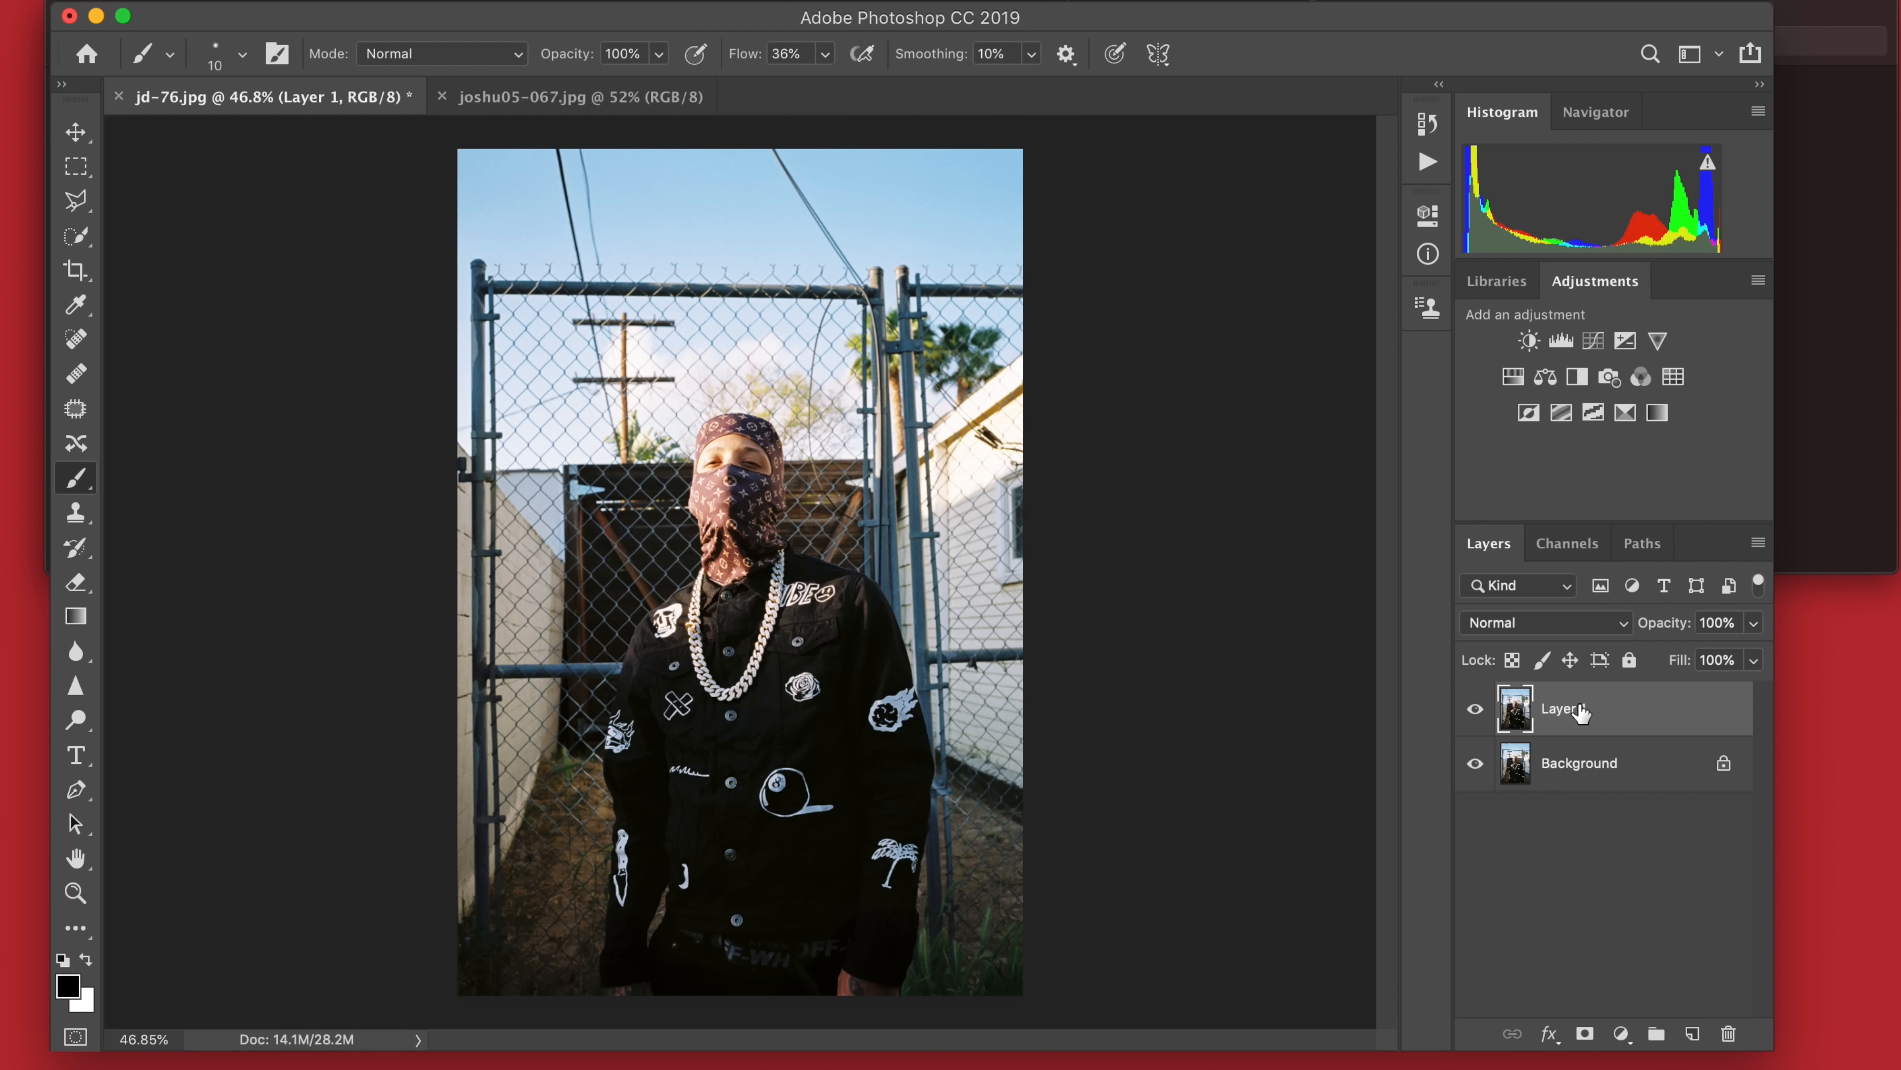
{"action": "left_click", "coordinate": [1595, 352]}
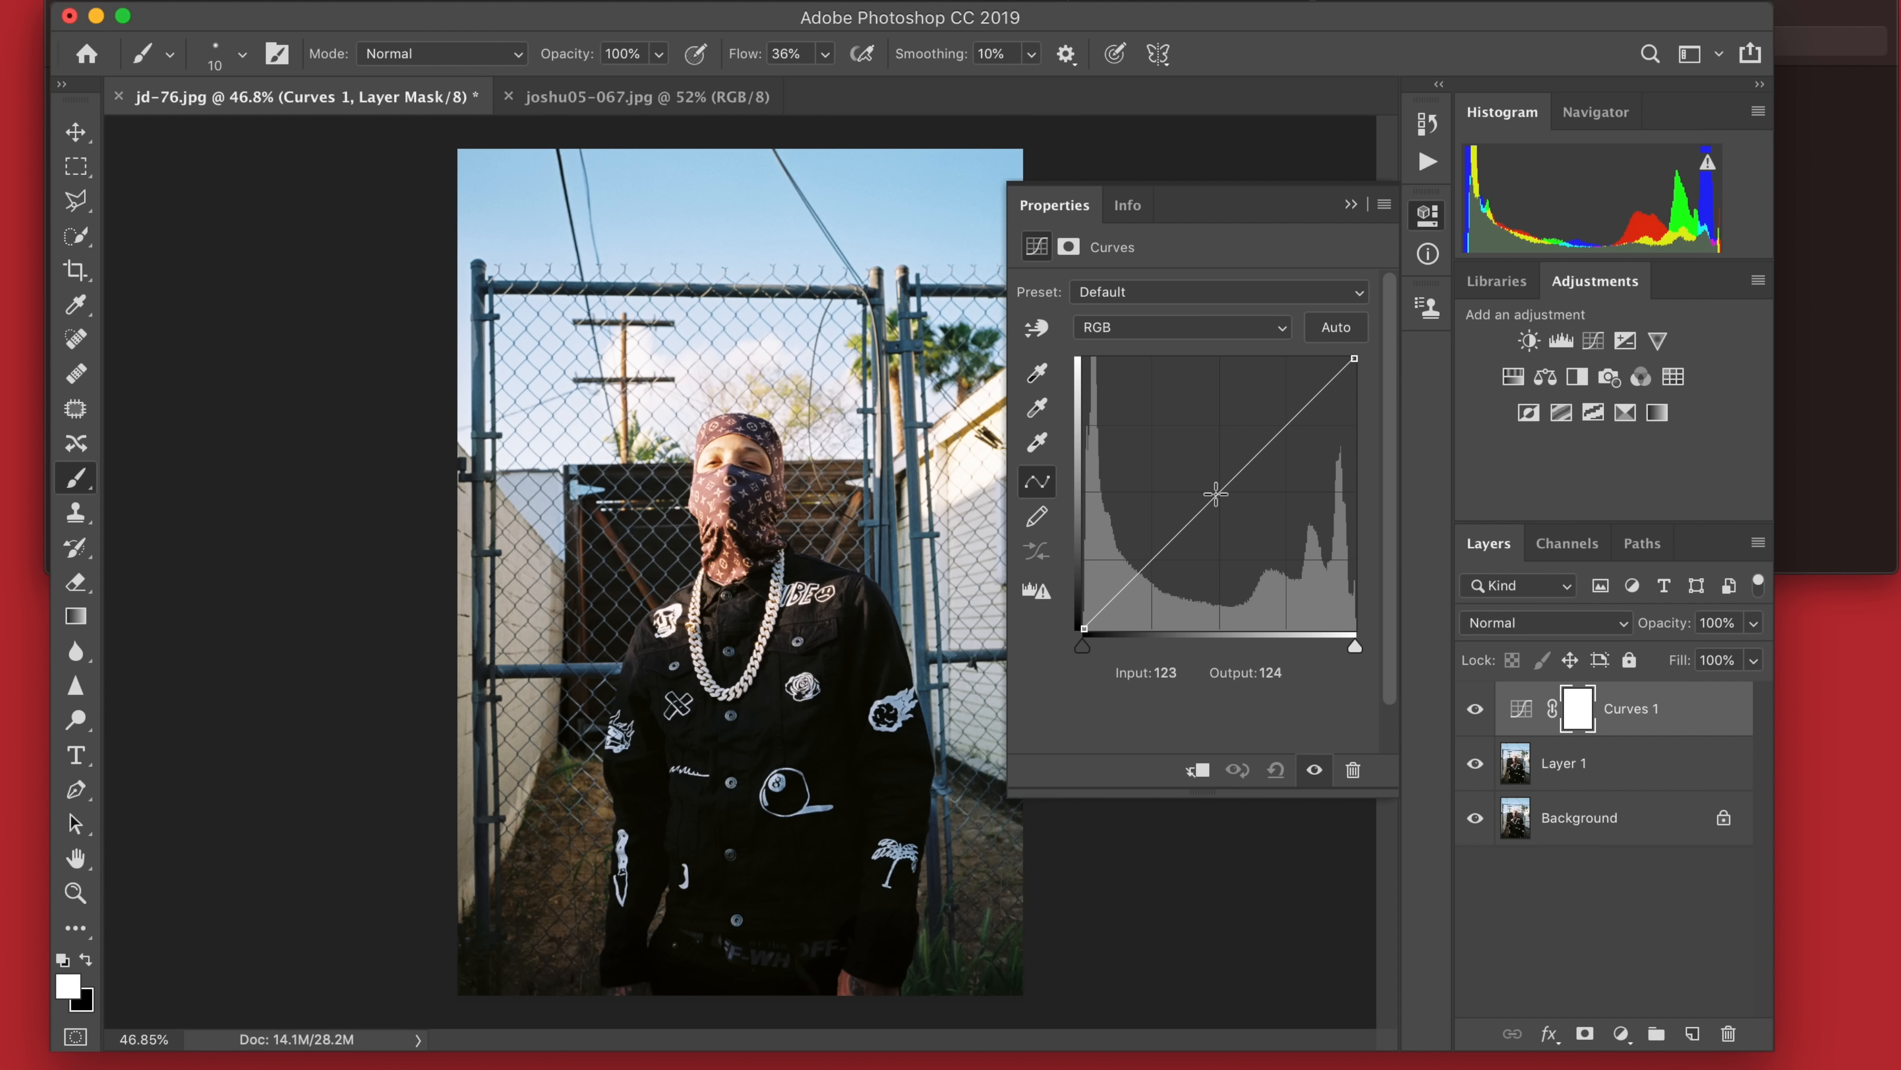
Shape the RGB curve with a midtone point at input 142, output 113, highlights at 237/207 and deep shadows at 19/7.
{"action": "mouse_move", "coordinate": [1215, 493]}
{"action": "left_mouse_down"}
{"action": "mouse_move", "coordinate": [1273, 558]}
{"action": "mouse_move", "coordinate": [1227, 501]}
{"action": "left_mouse_up"}
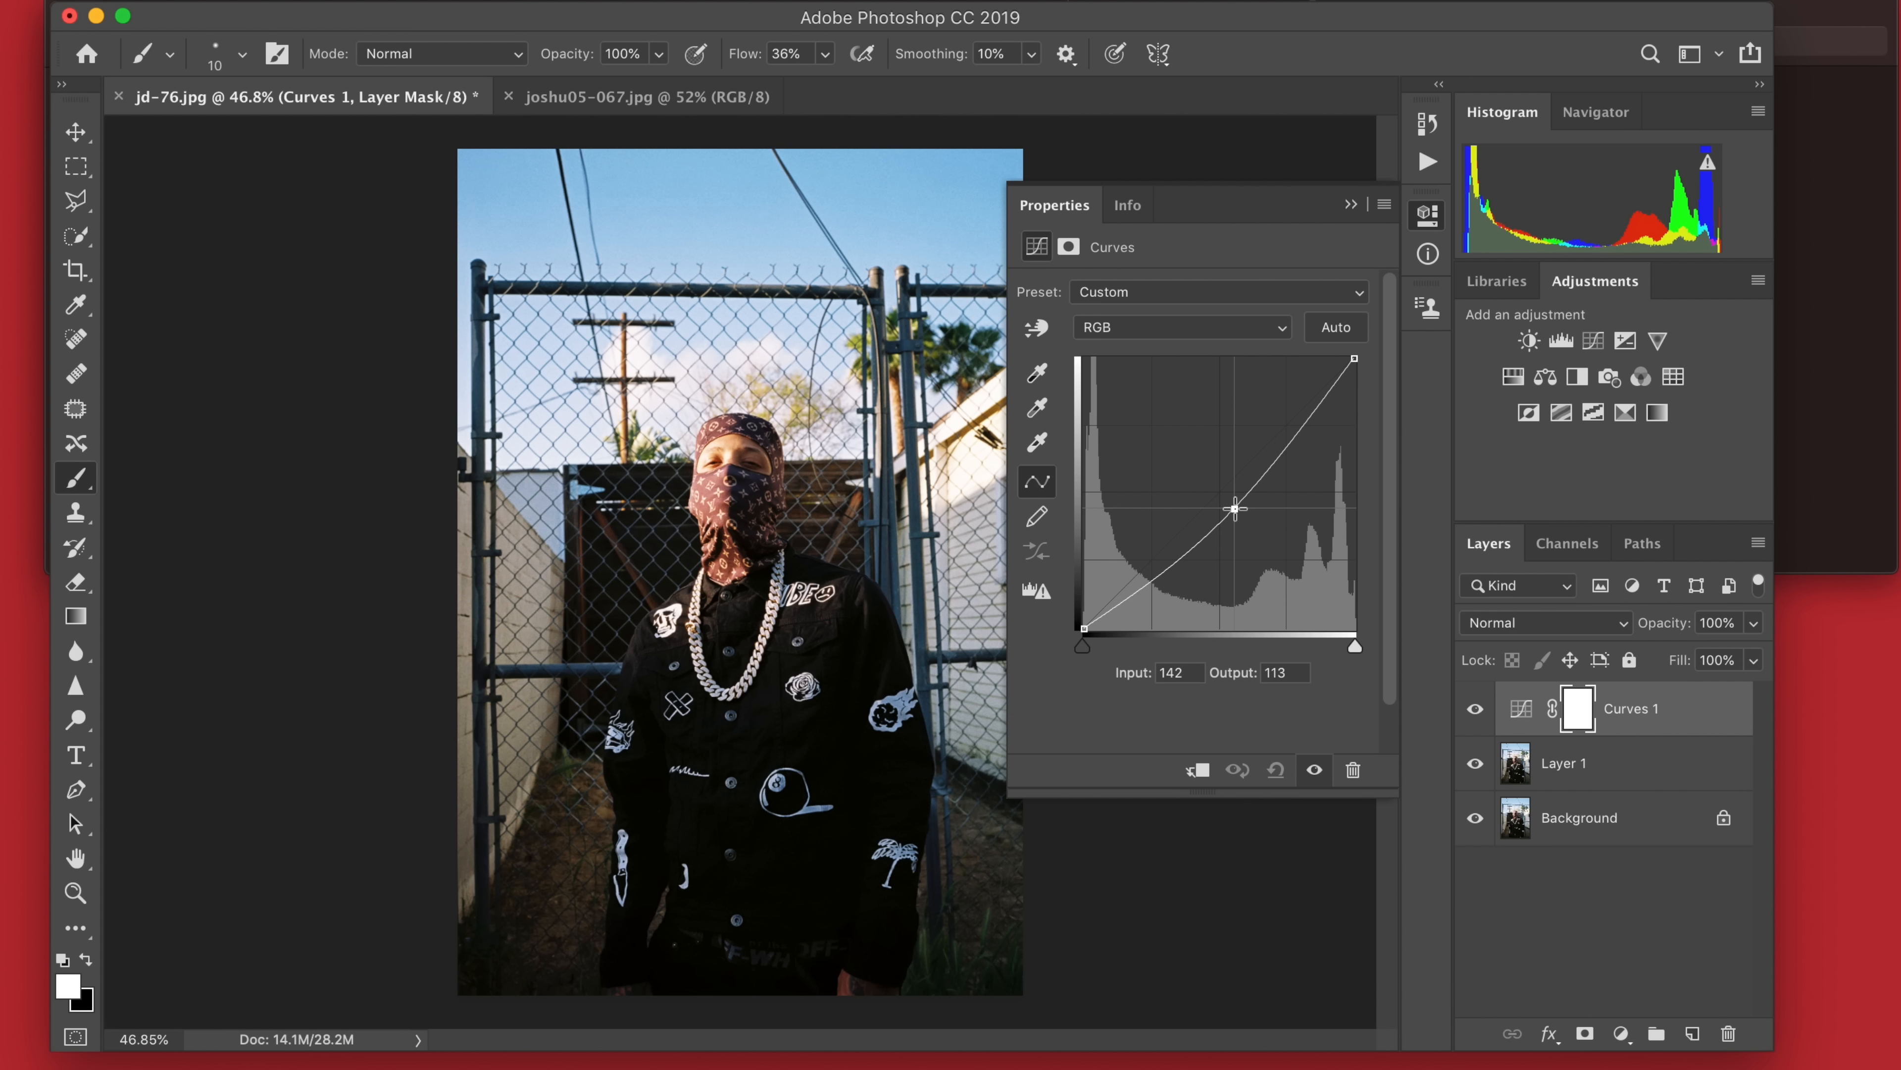
{"action": "left_click_drag", "start_coordinate": [1293, 436], "coordinate": [1336, 409]}
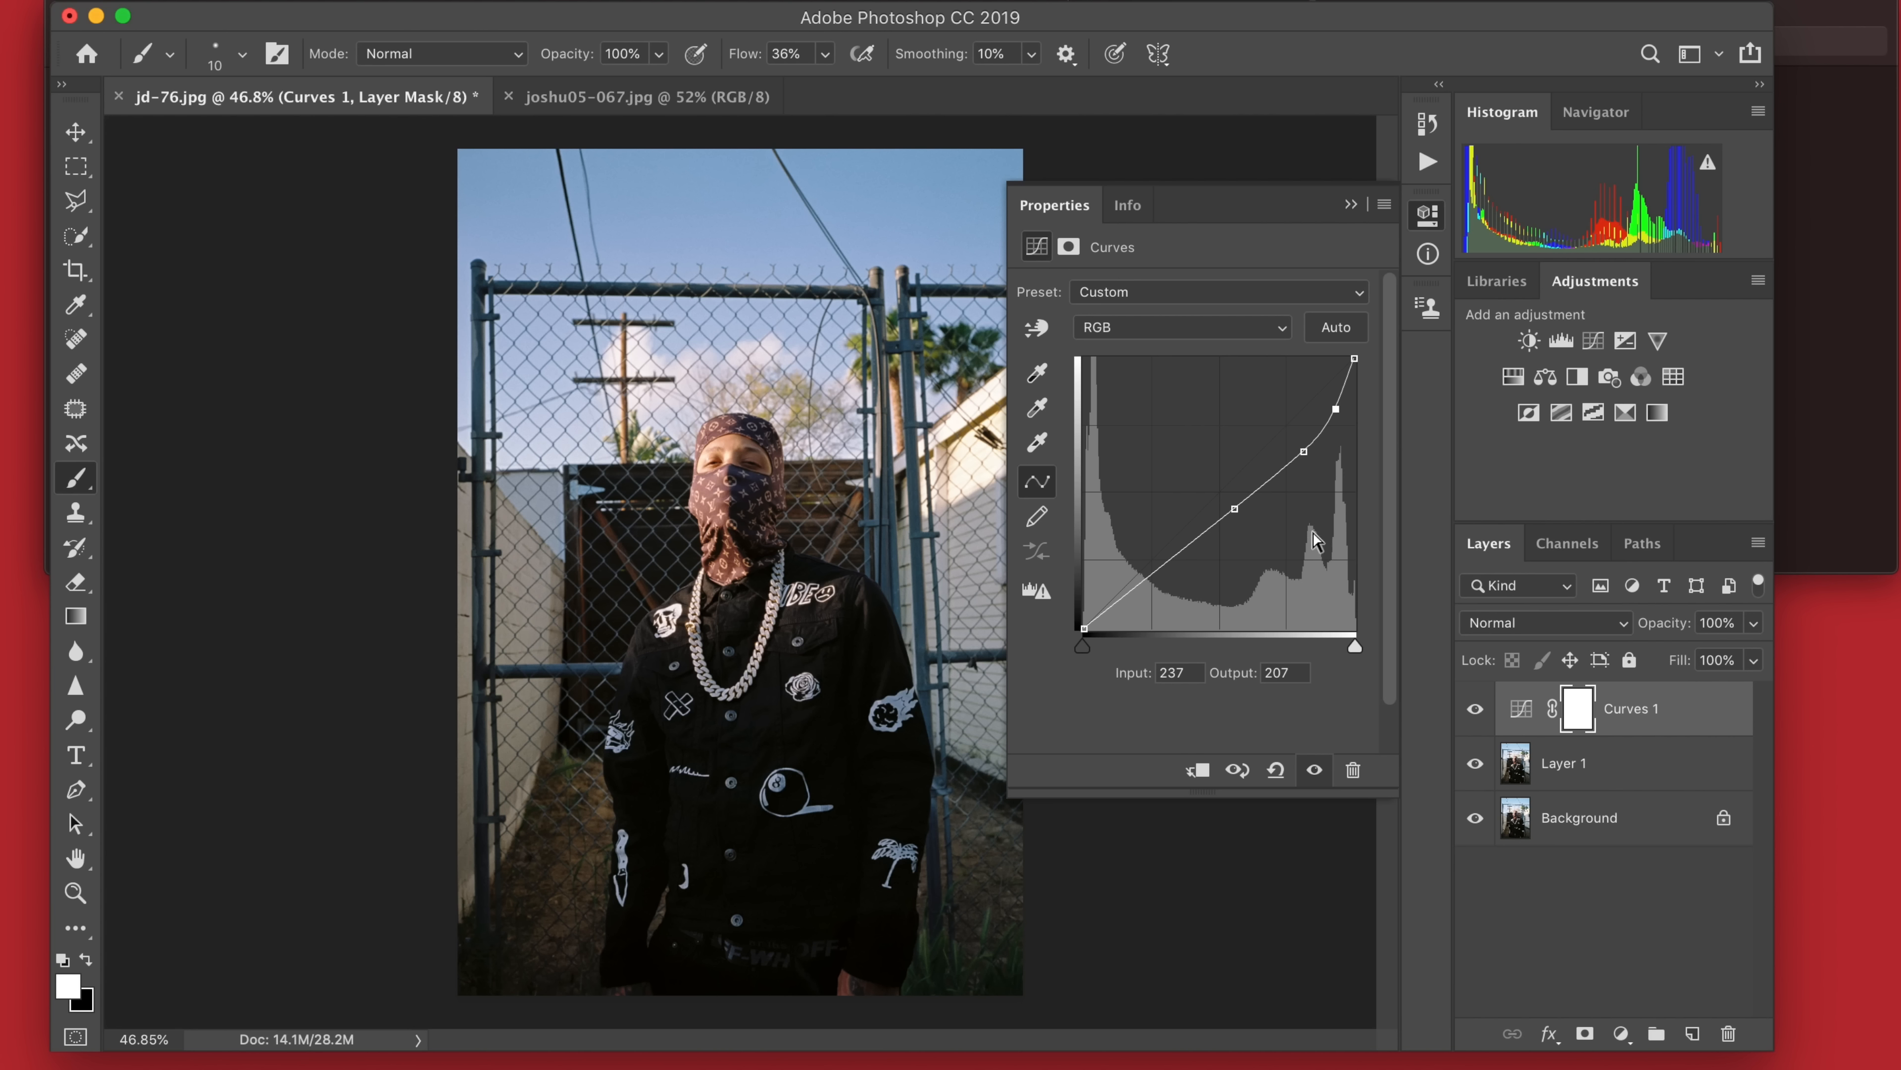
{"action": "left_click_drag", "start_coordinate": [1160, 568], "coordinate": [1105, 623]}
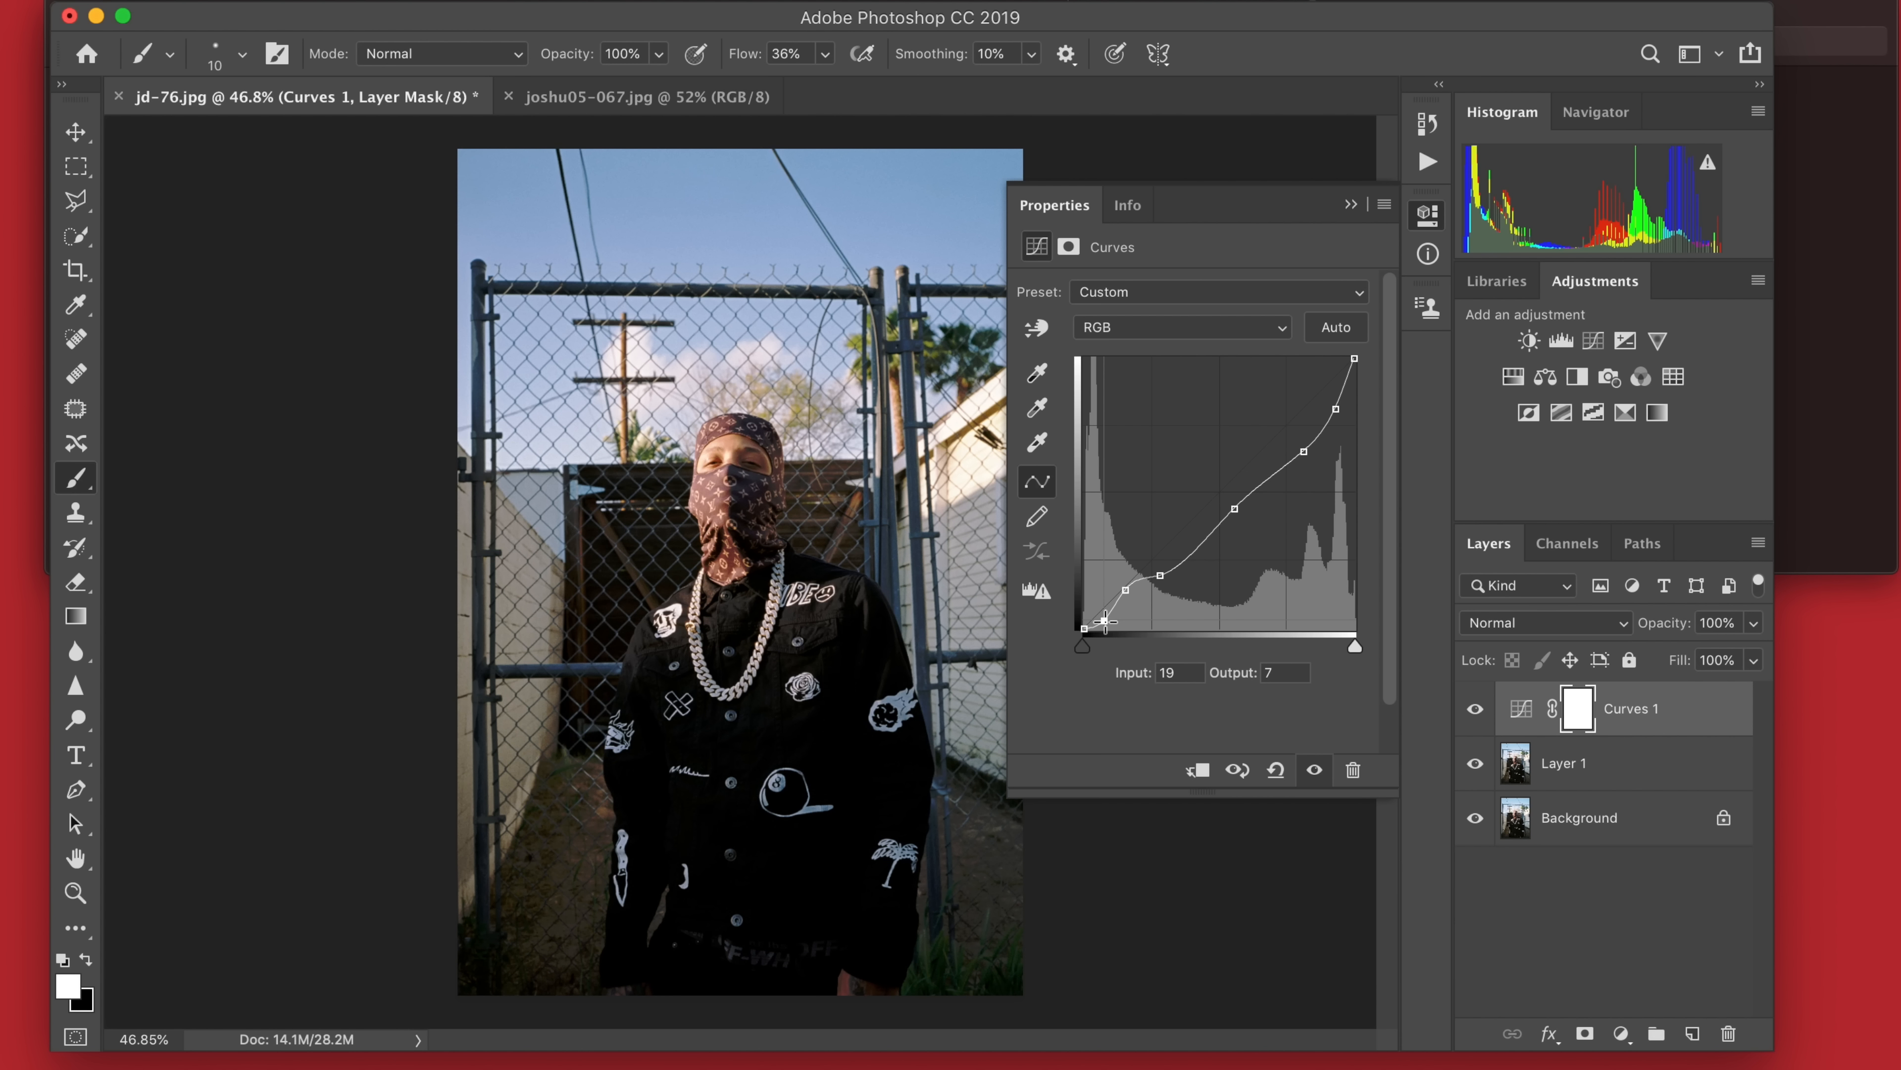
{"action": "scroll", "coordinate": [740, 571], "scroll_direction": "down", "scroll_amount": 5}
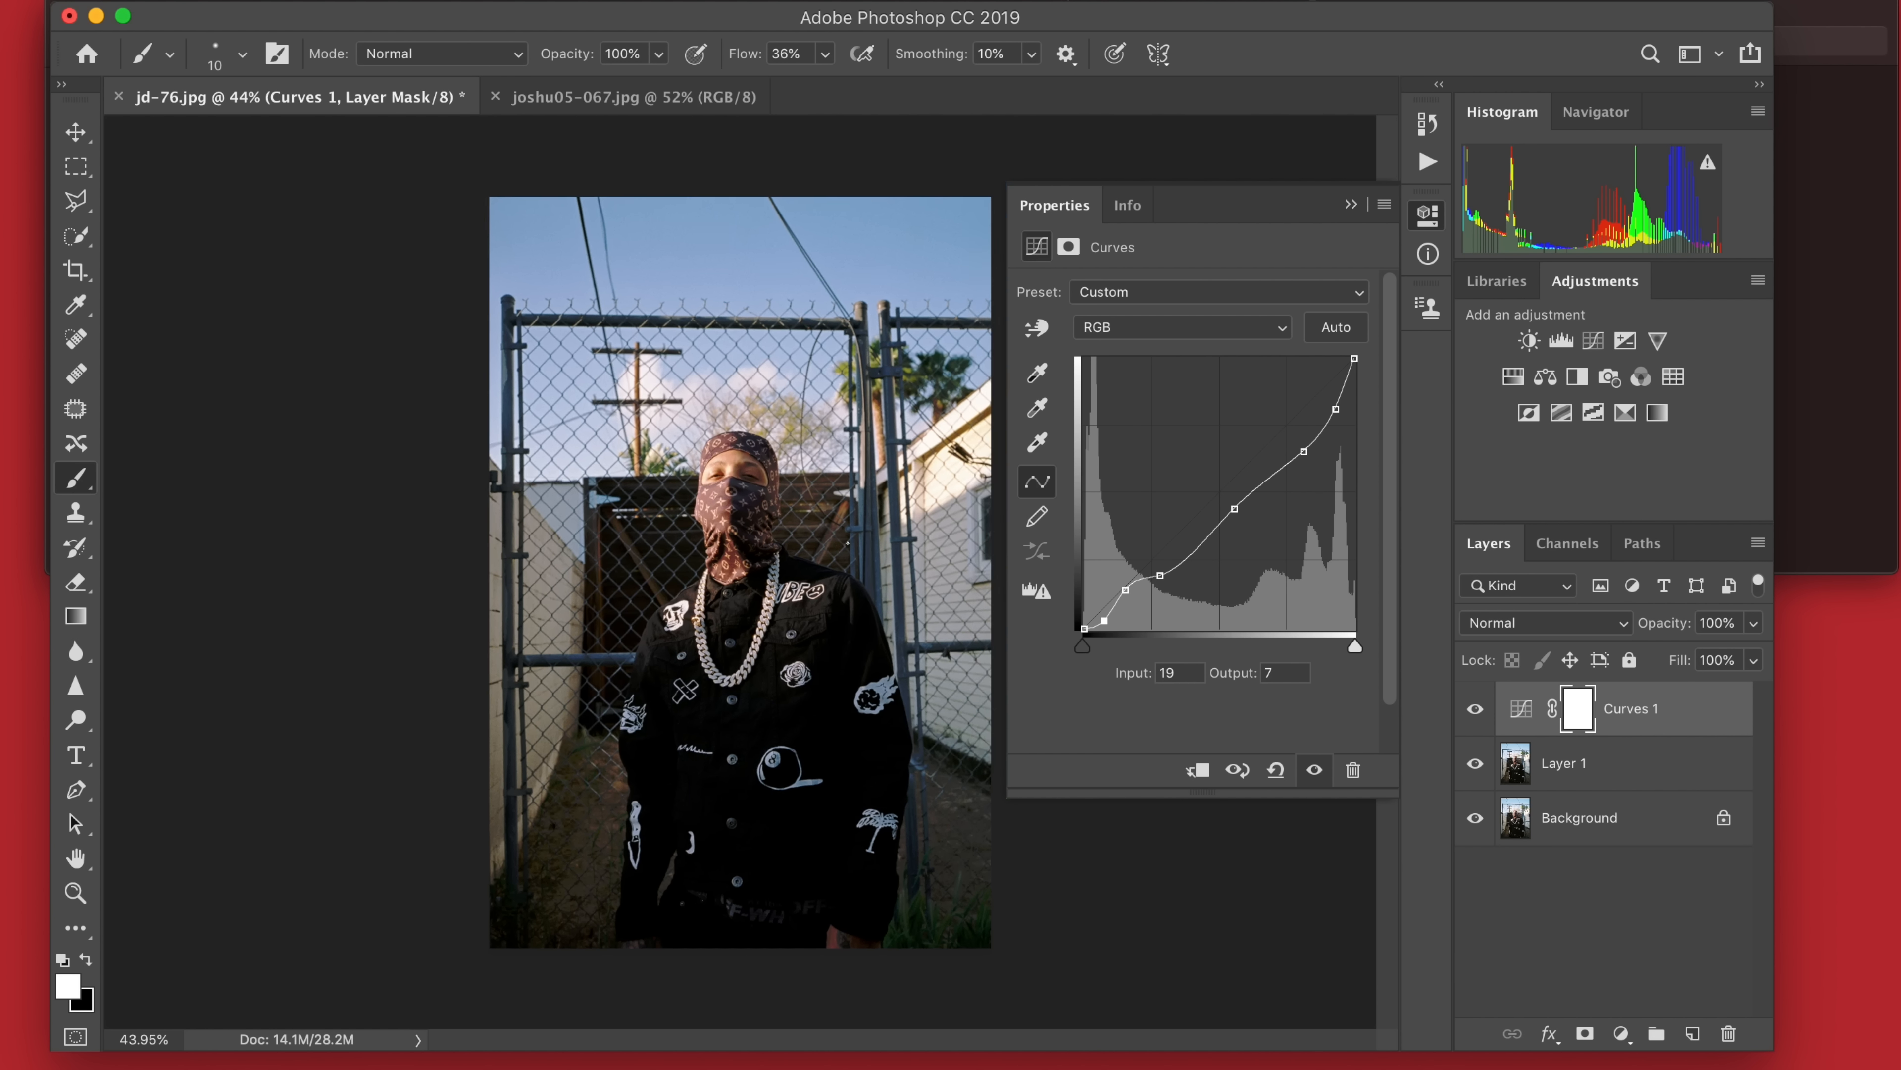
{"action": "left_click", "coordinate": [1344, 205]}
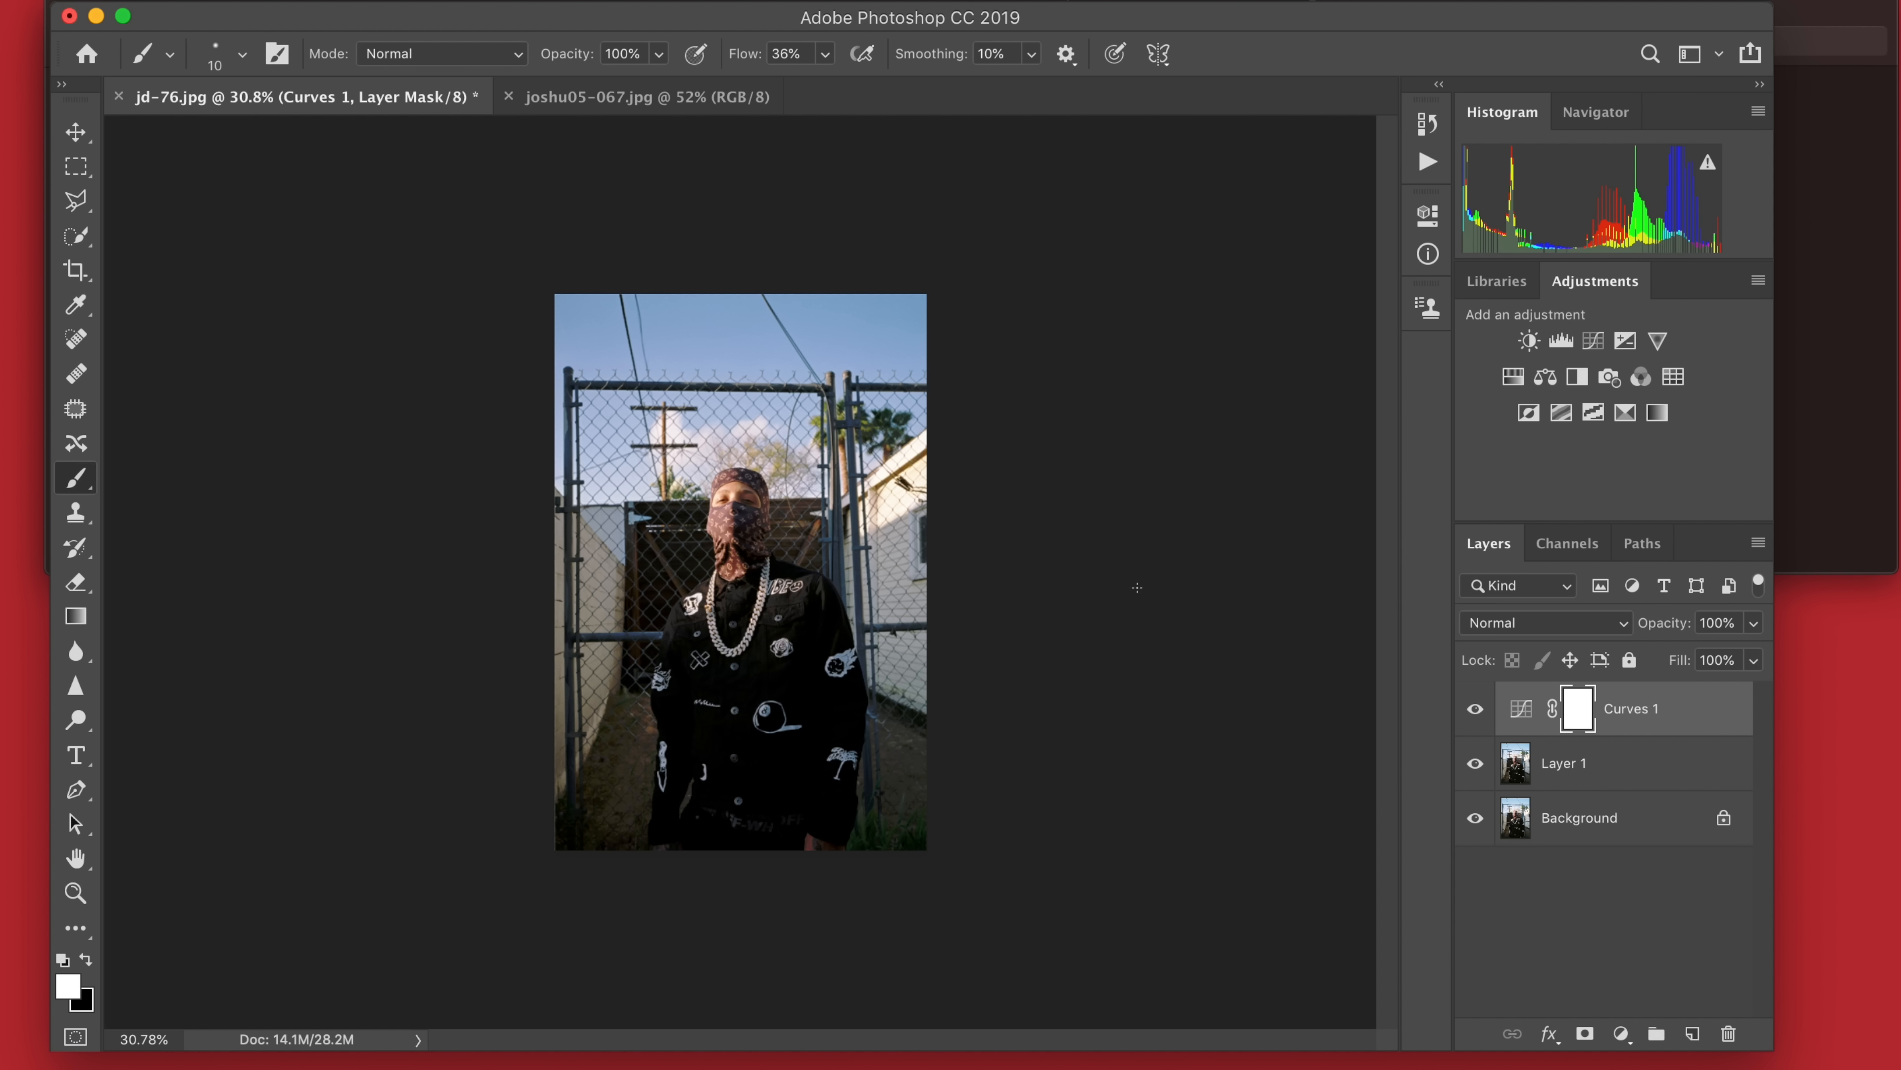
Compare the photo with and without the Curves 1 layer at several magnifications.
{"action": "left_click", "coordinate": [1475, 709]}
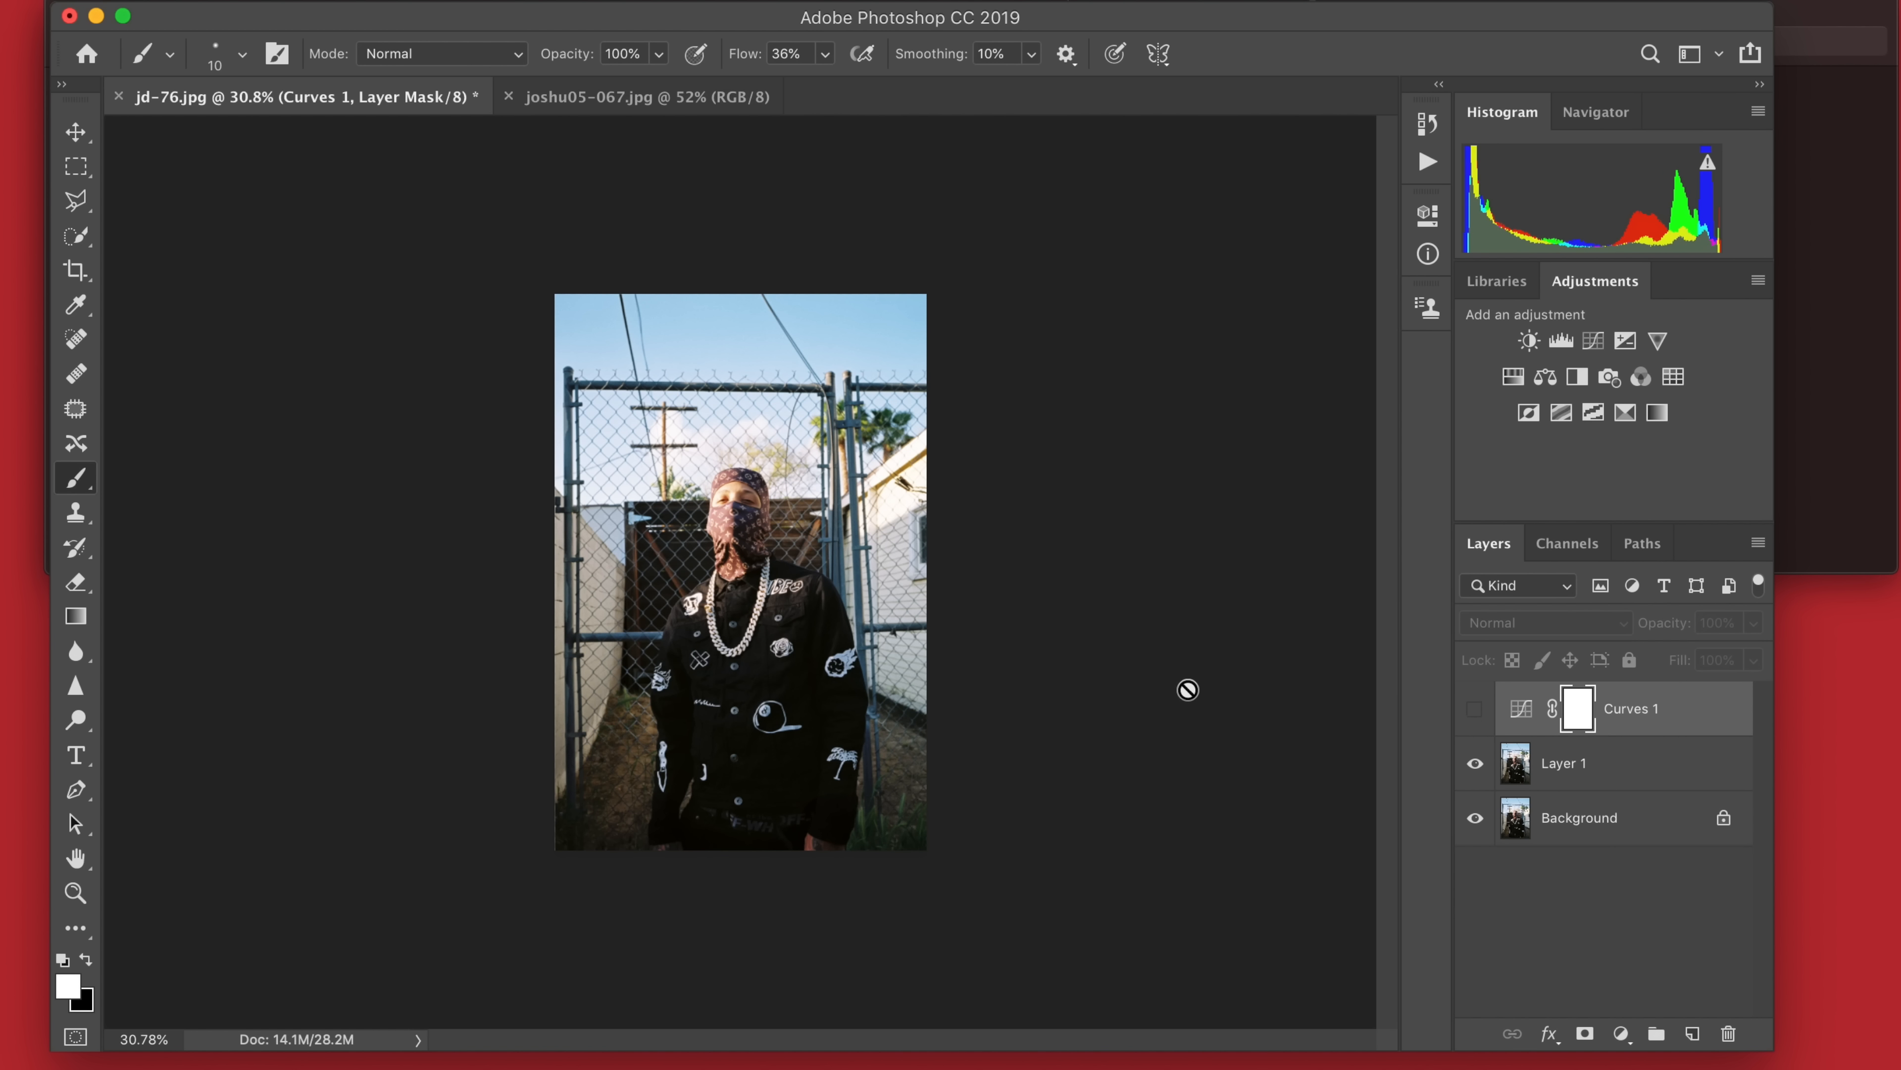
{"action": "scroll", "coordinate": [1188, 689], "scroll_direction": "up", "scroll_amount": 3}
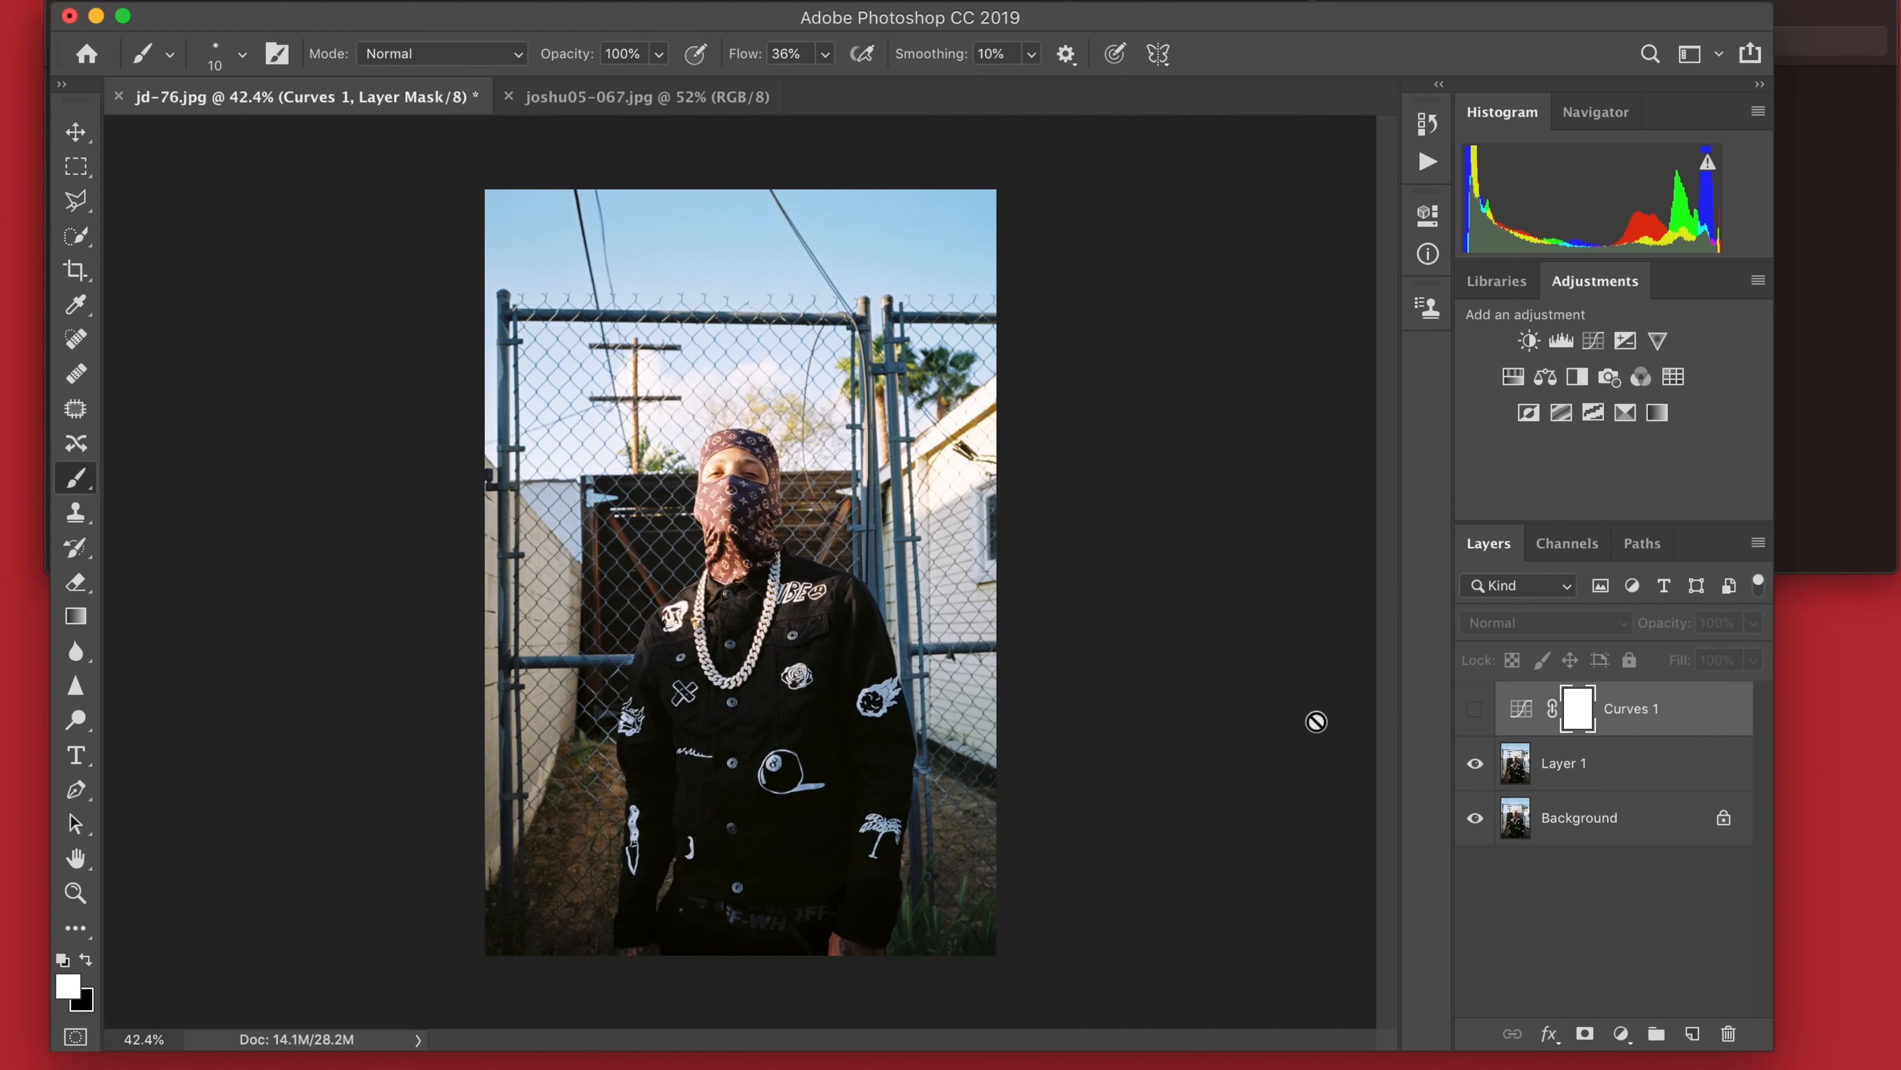
{"action": "left_click", "coordinate": [1475, 709]}
{"action": "left_click", "coordinate": [1475, 708]}
{"action": "left_click", "coordinate": [1475, 709]}
{"action": "left_click", "coordinate": [1474, 708]}
{"action": "left_click", "coordinate": [1474, 709]}
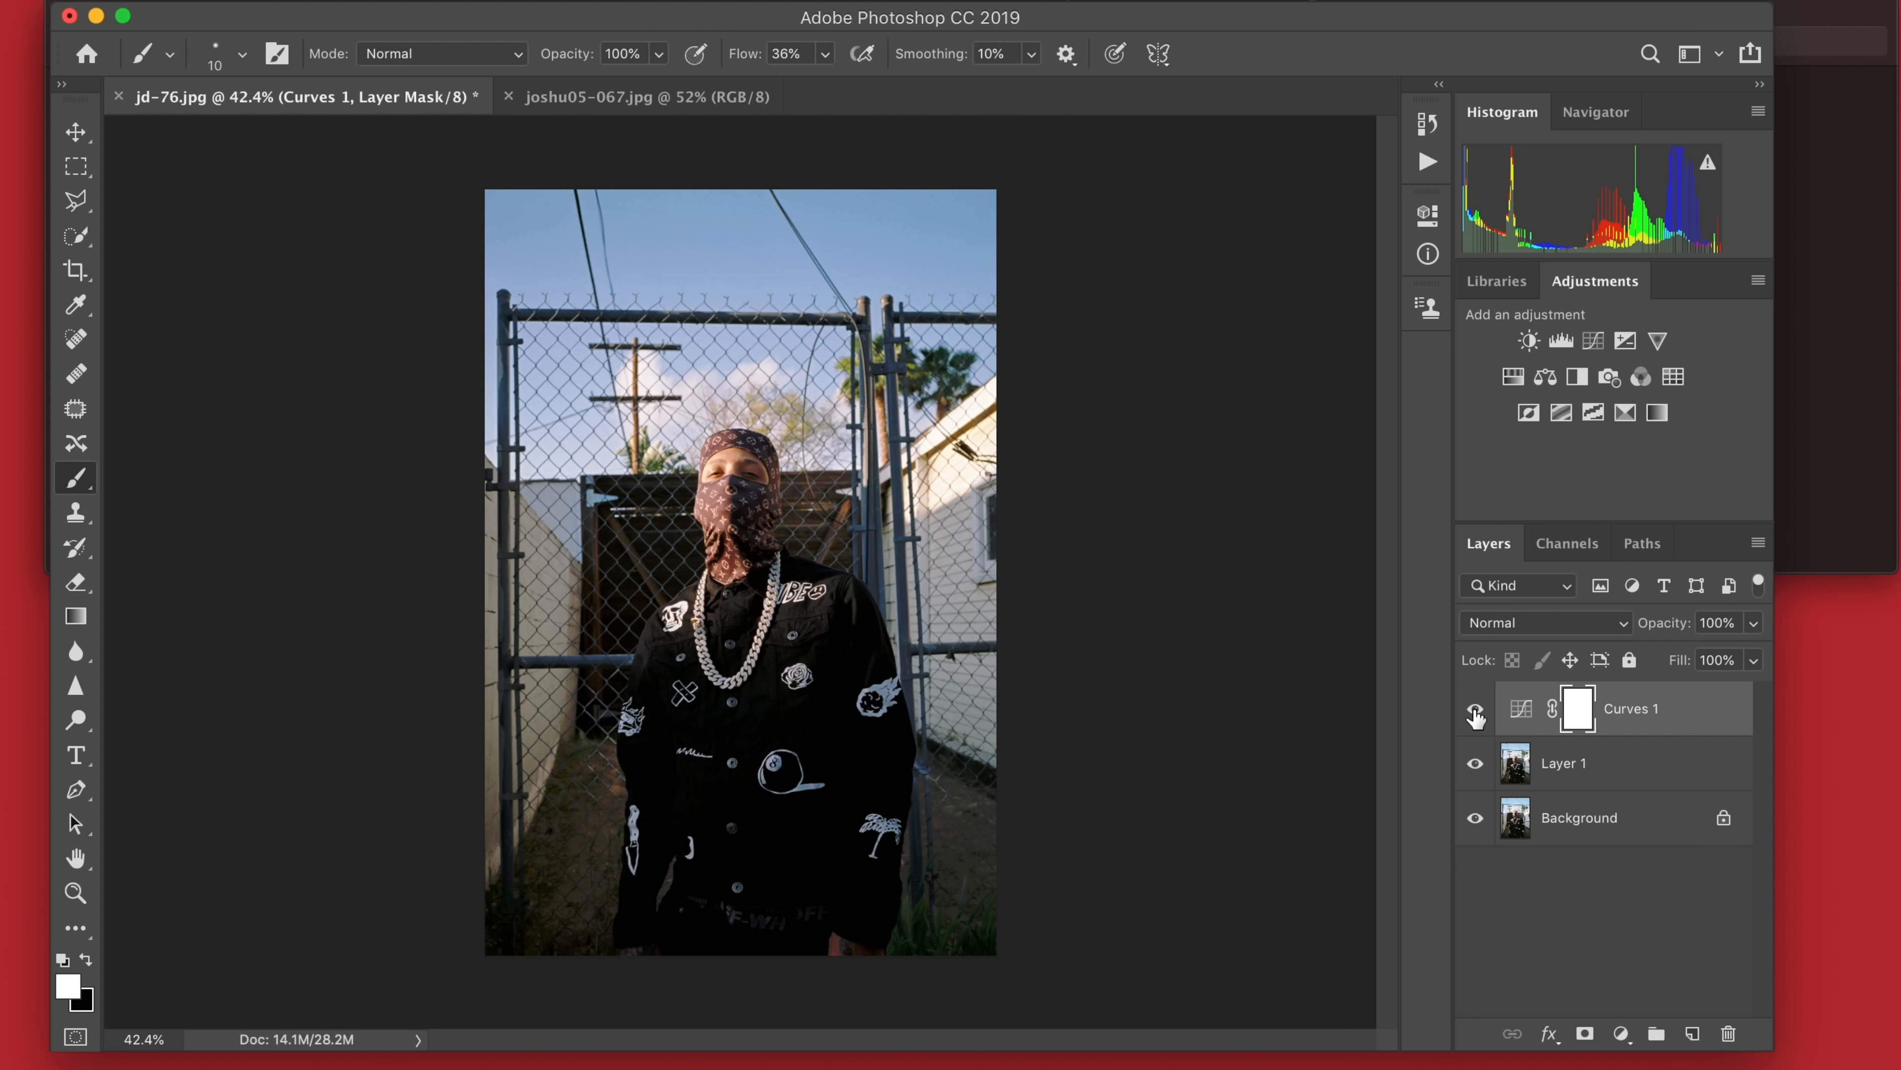
{"action": "scroll", "coordinate": [1166, 571], "scroll_direction": "up", "scroll_amount": 5}
{"action": "scroll", "coordinate": [1166, 571], "scroll_direction": "down", "scroll_amount": 5}
{"action": "scroll", "coordinate": [1165, 571], "scroll_direction": "up", "scroll_amount": 2}
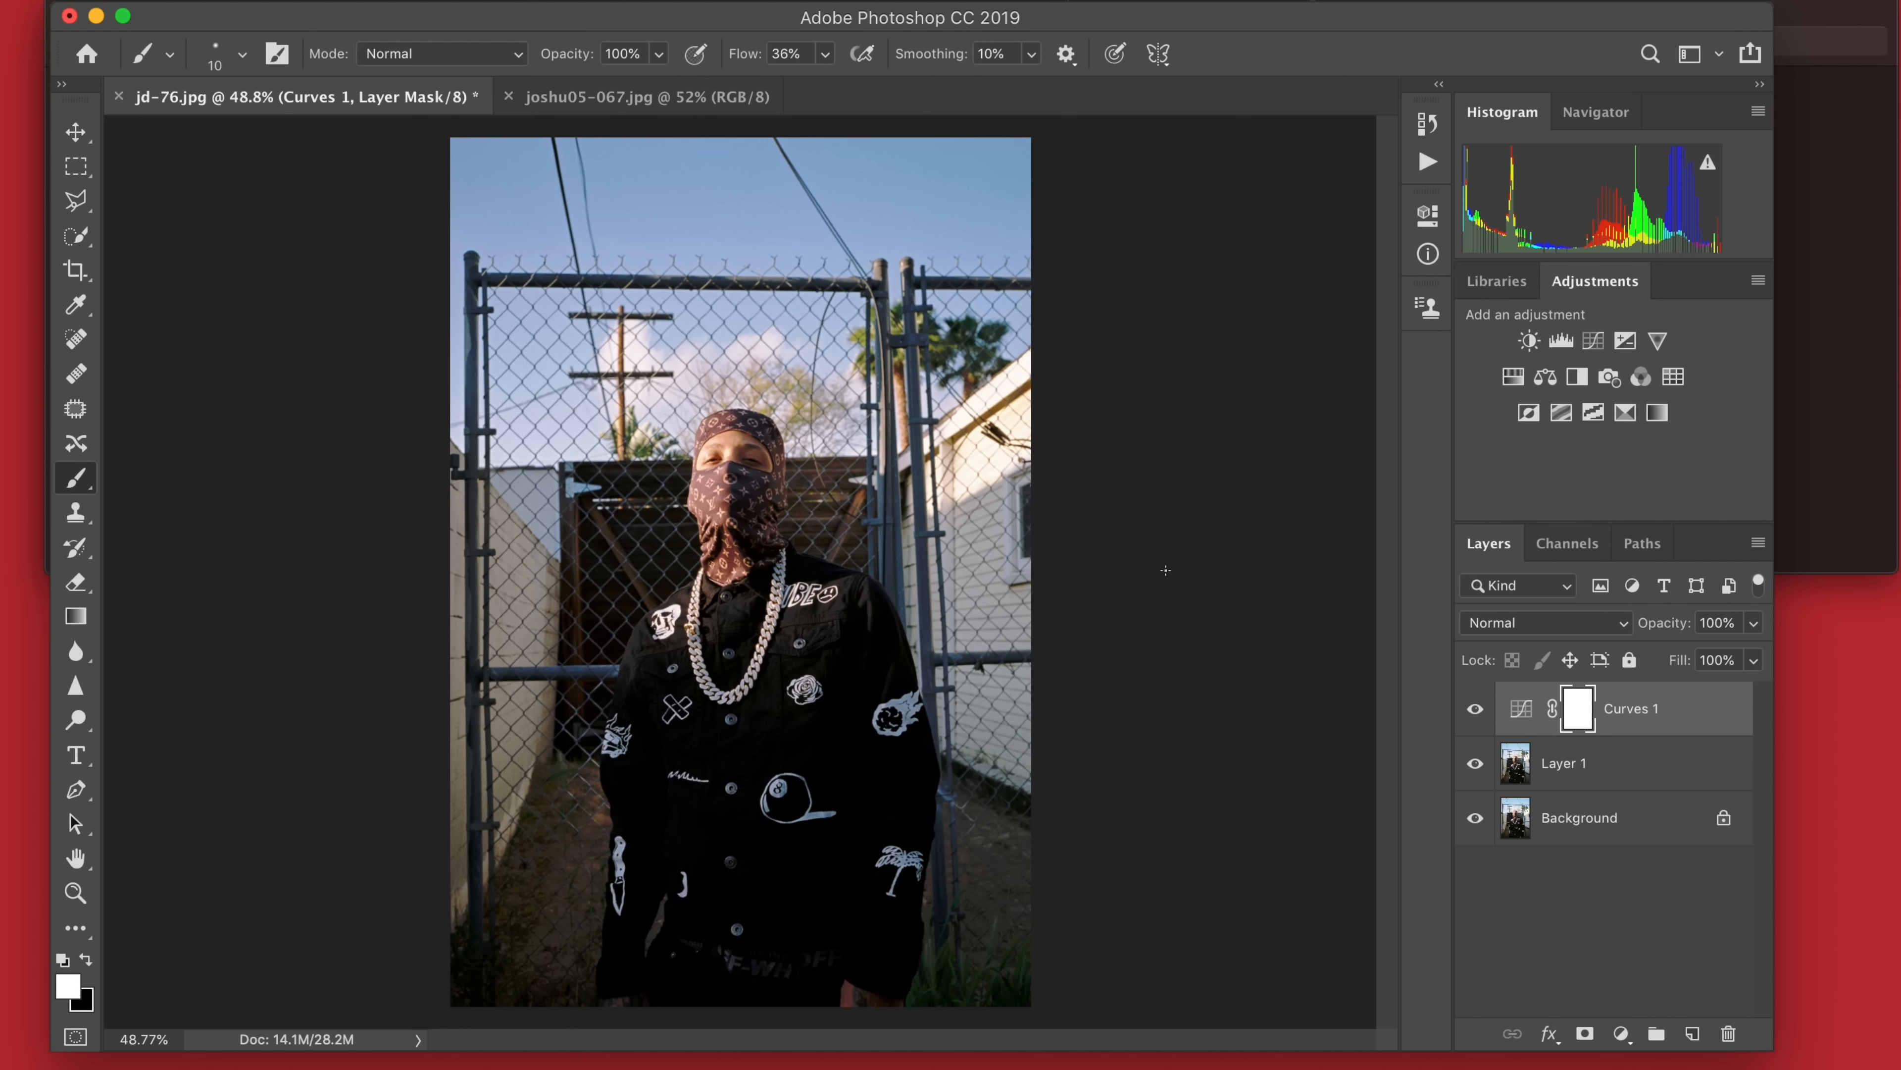
{"action": "scroll", "coordinate": [1166, 571], "scroll_direction": "down", "scroll_amount": 2}
{"action": "scroll", "coordinate": [1165, 571], "scroll_direction": "up", "scroll_amount": 1}
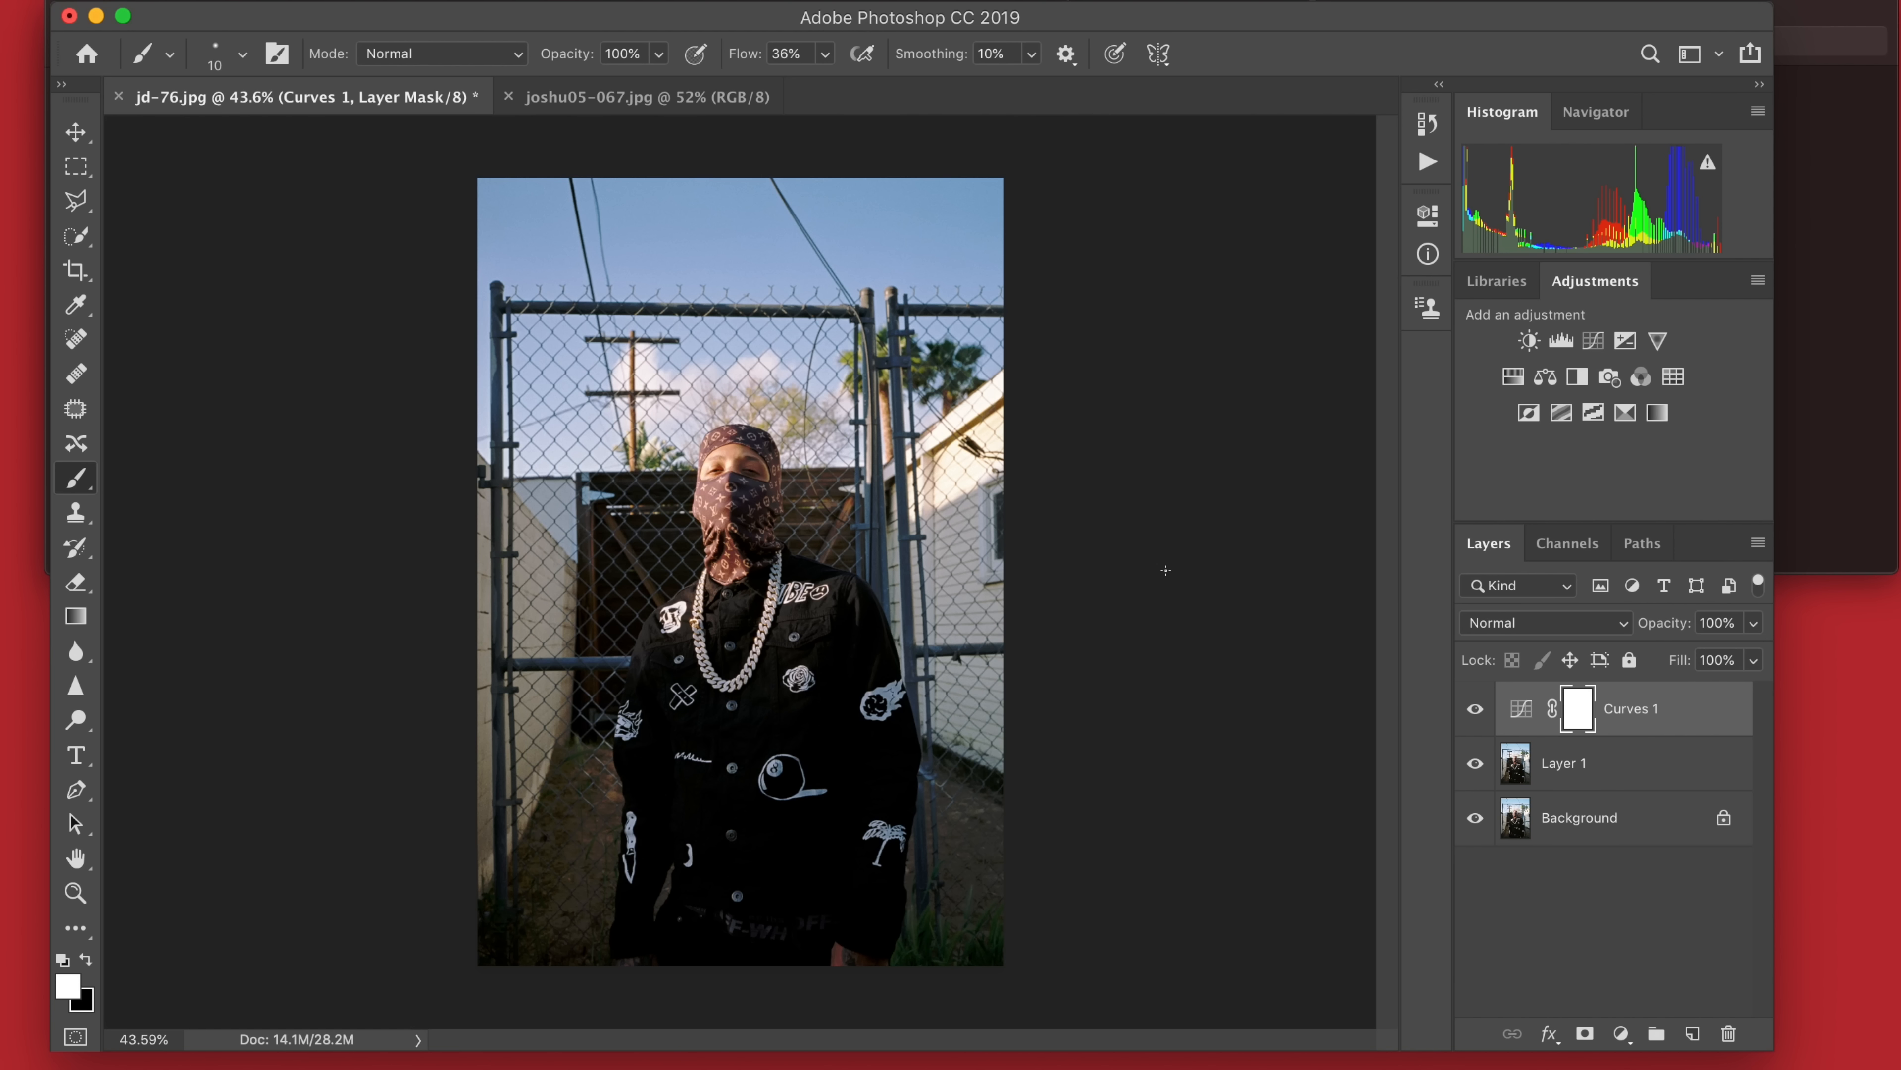
{"action": "scroll", "coordinate": [1332, 660], "scroll_direction": "up", "scroll_amount": 1}
{"action": "left_click", "coordinate": [1474, 708]}
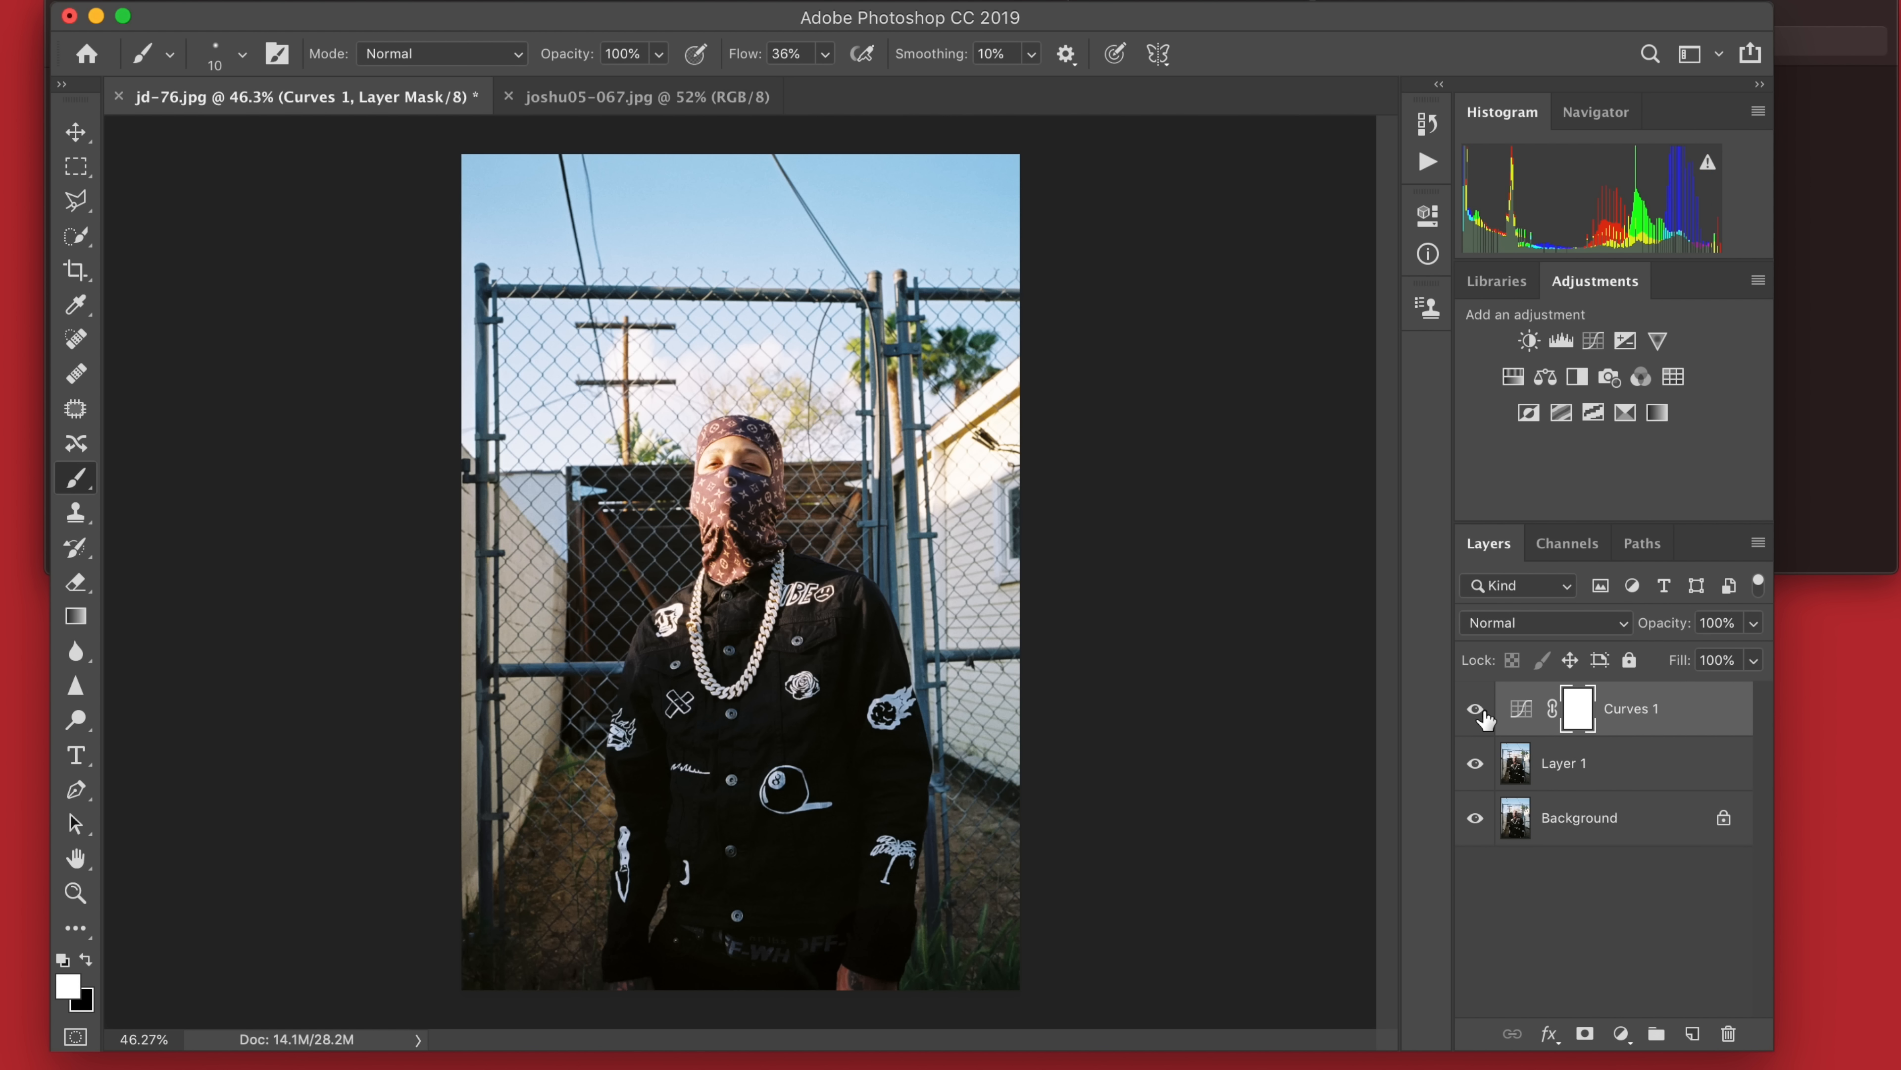
{"action": "left_click", "coordinate": [1475, 709]}
Reopen the Curves 1 settings and lower the shadow point to input 43, output 32, checking the dark ground area.
{"action": "scroll", "coordinate": [731, 910], "scroll_direction": "up", "scroll_amount": 6}
{"action": "scroll", "coordinate": [731, 911], "scroll_direction": "up", "scroll_amount": 3}
{"action": "scroll", "coordinate": [732, 910], "scroll_direction": "down", "scroll_amount": 5}
{"action": "double_click", "coordinate": [1521, 708]}
{"action": "left_click_drag", "start_coordinate": [1129, 590], "coordinate": [1130, 595]}
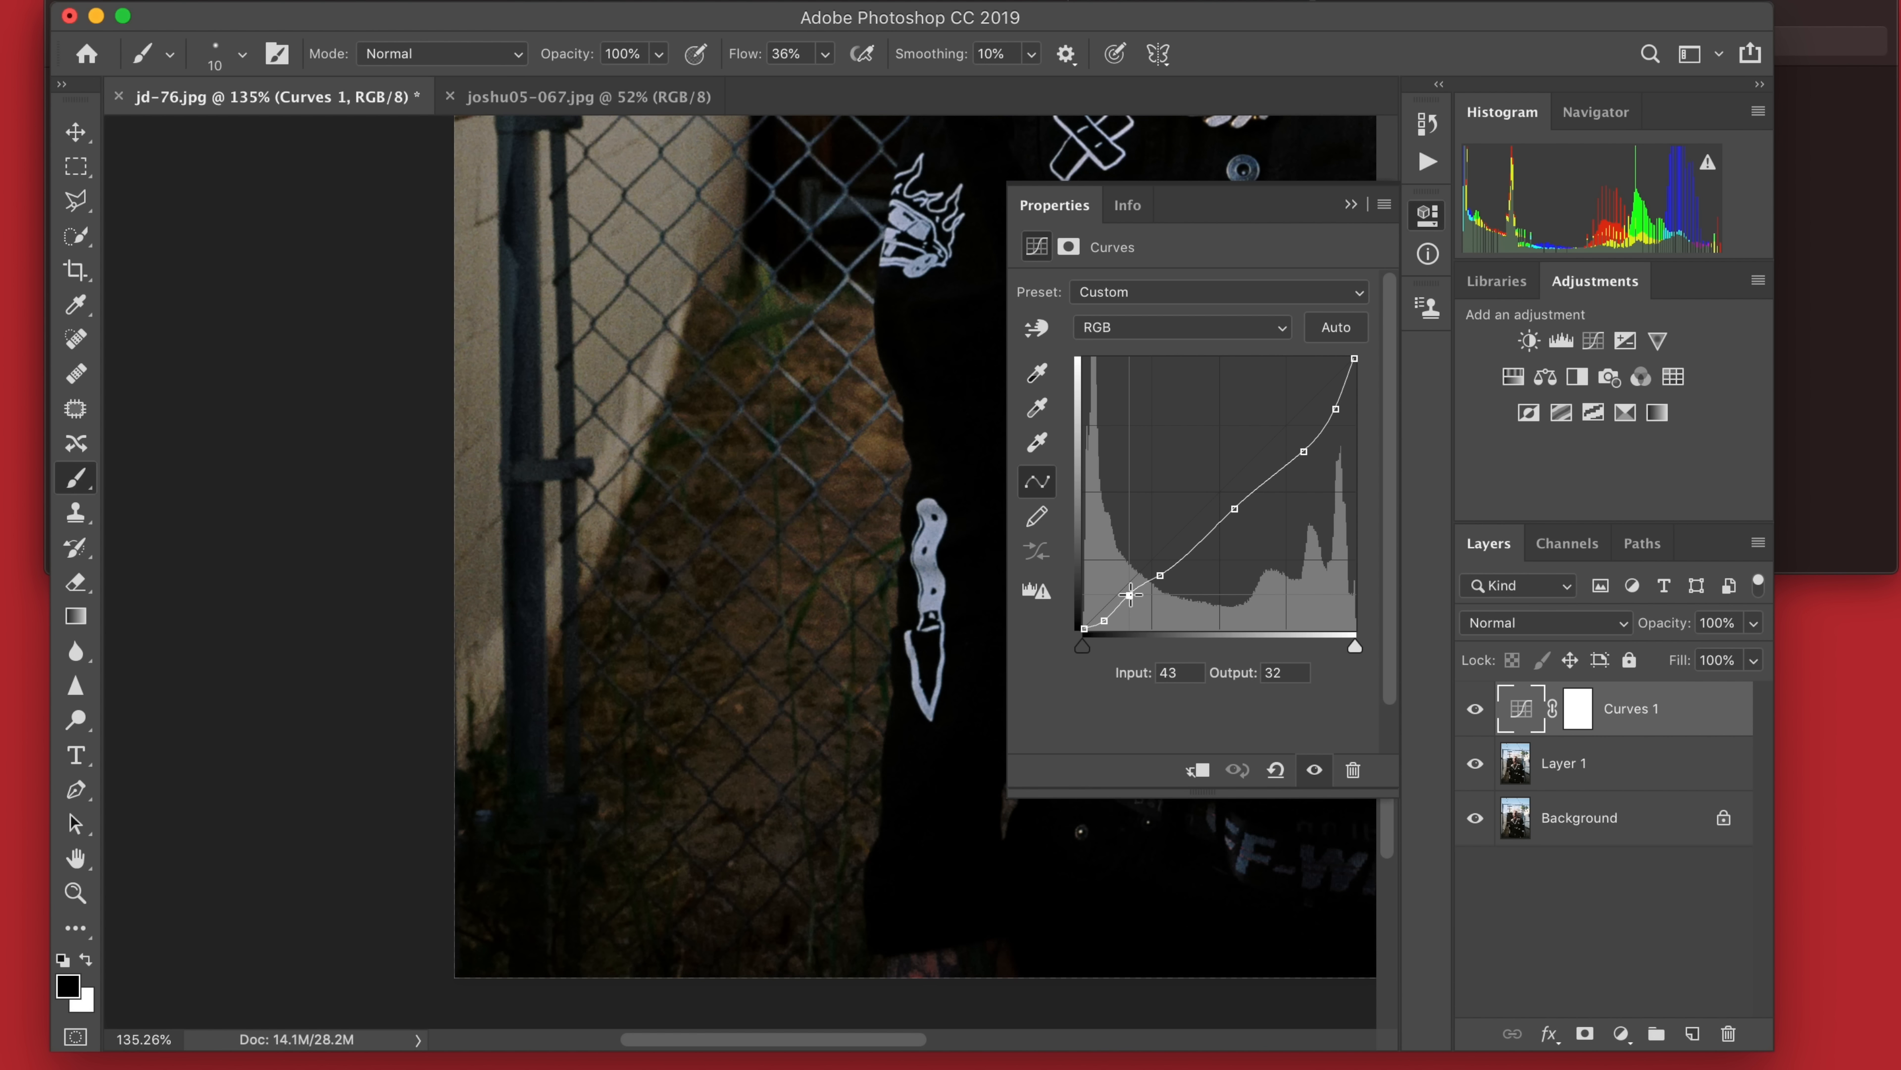
{"action": "left_click", "coordinate": [1350, 205]}
{"action": "key", "text": "super+0"}
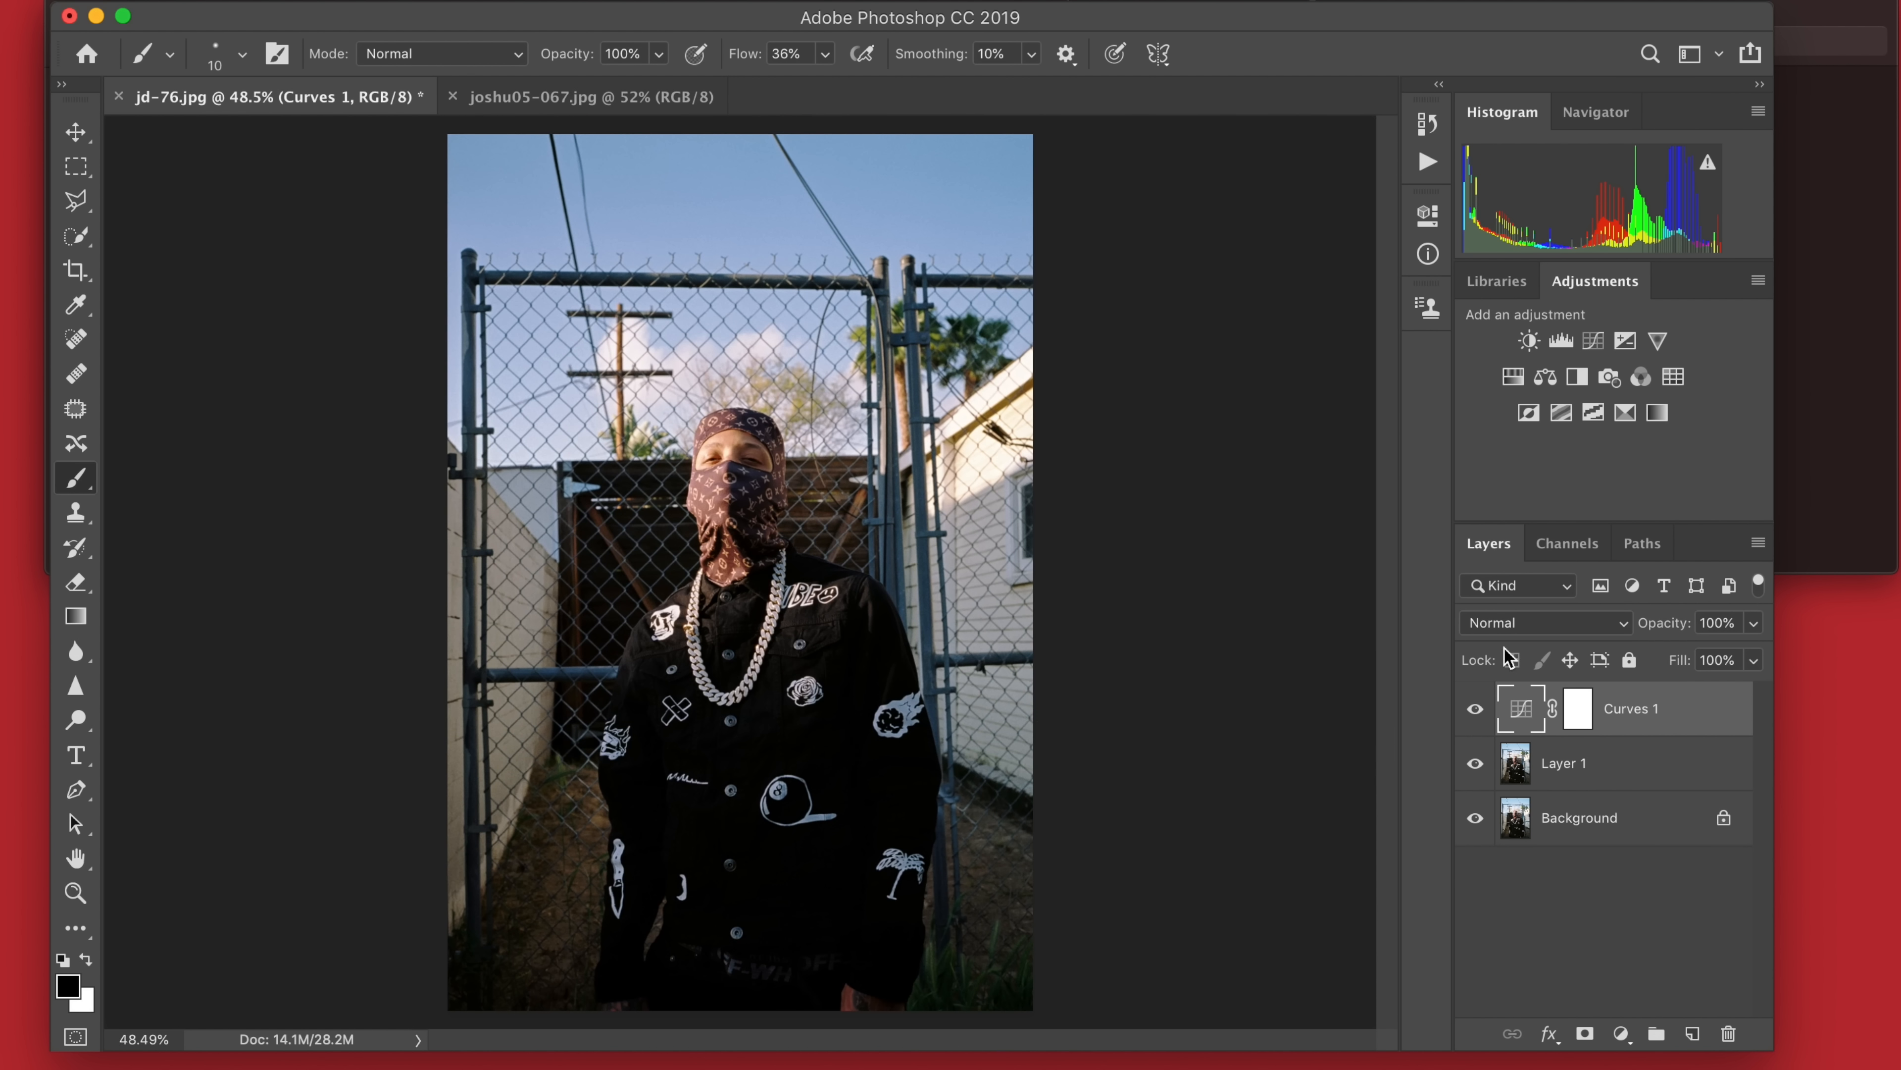
Set the blend mode of the Curves 1 layer to Luminosity.
{"action": "left_click", "coordinate": [1532, 628]}
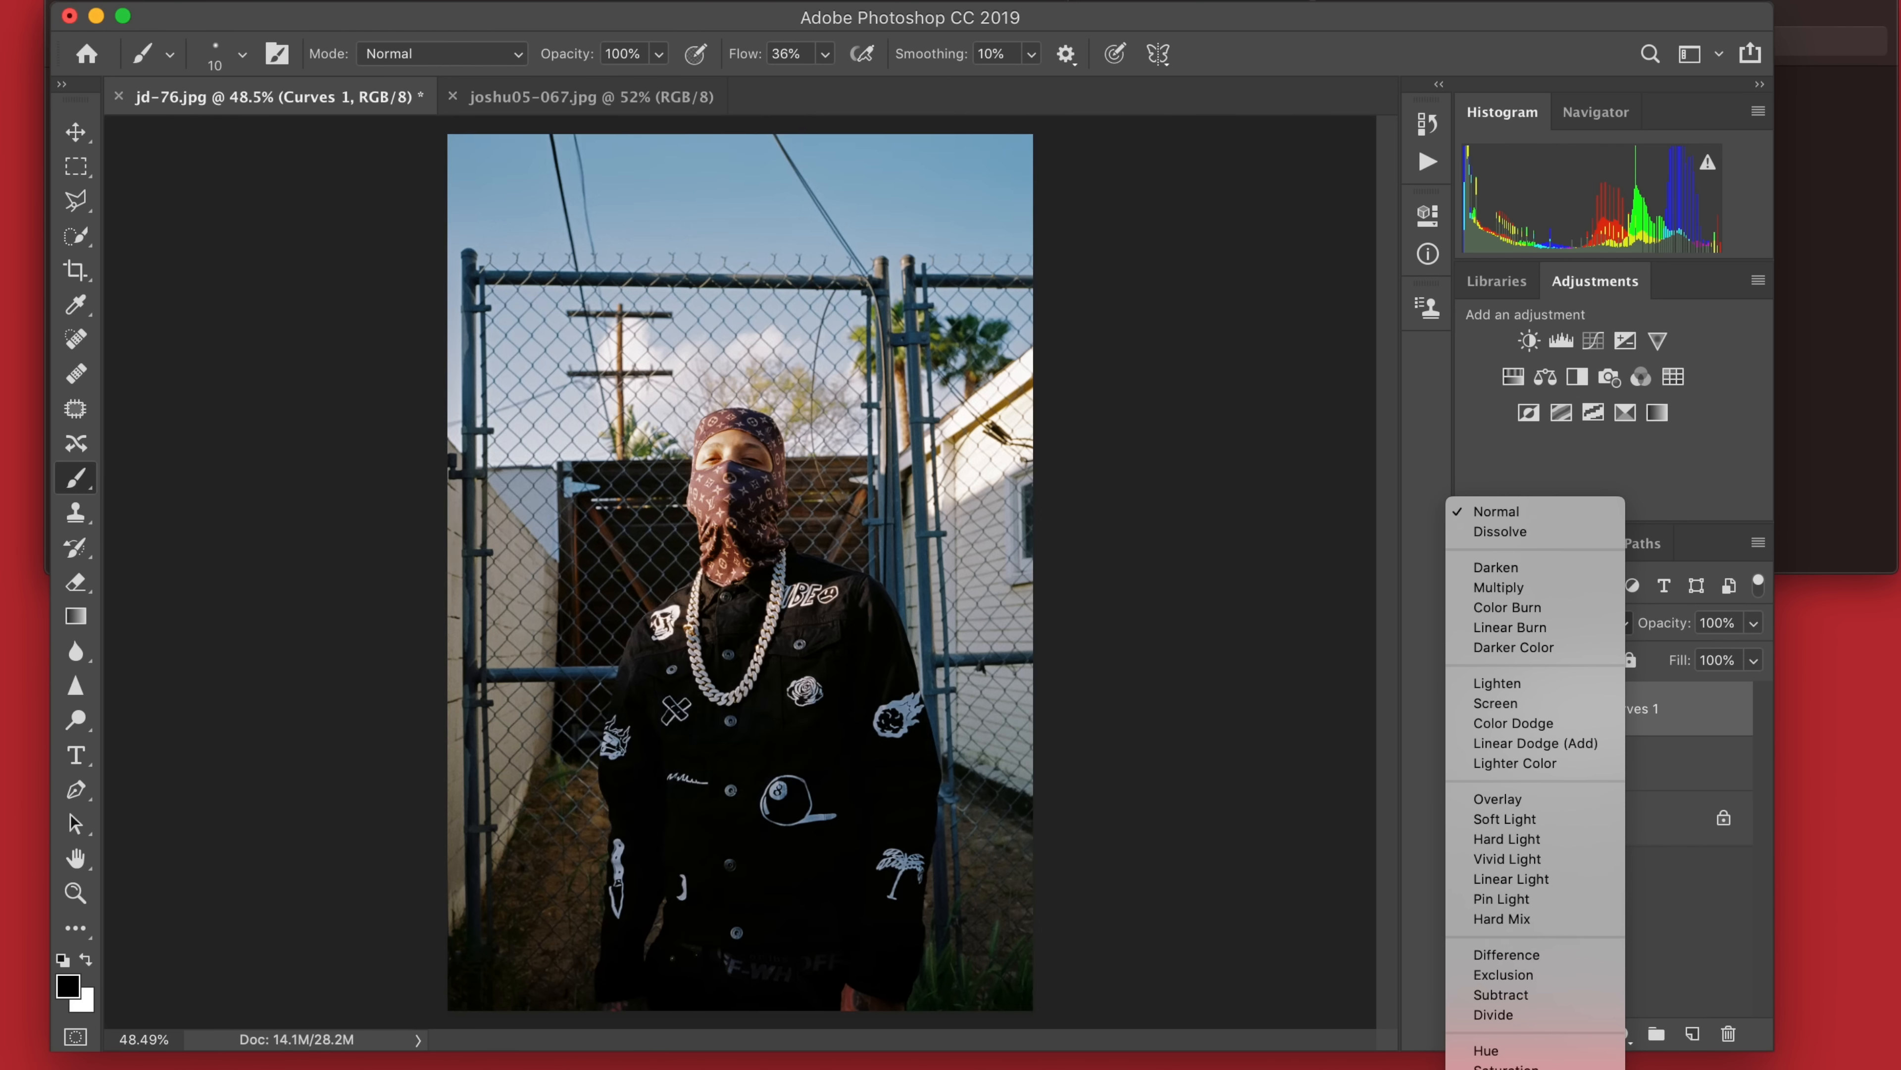
{"action": "left_click", "coordinate": [1505, 1059]}
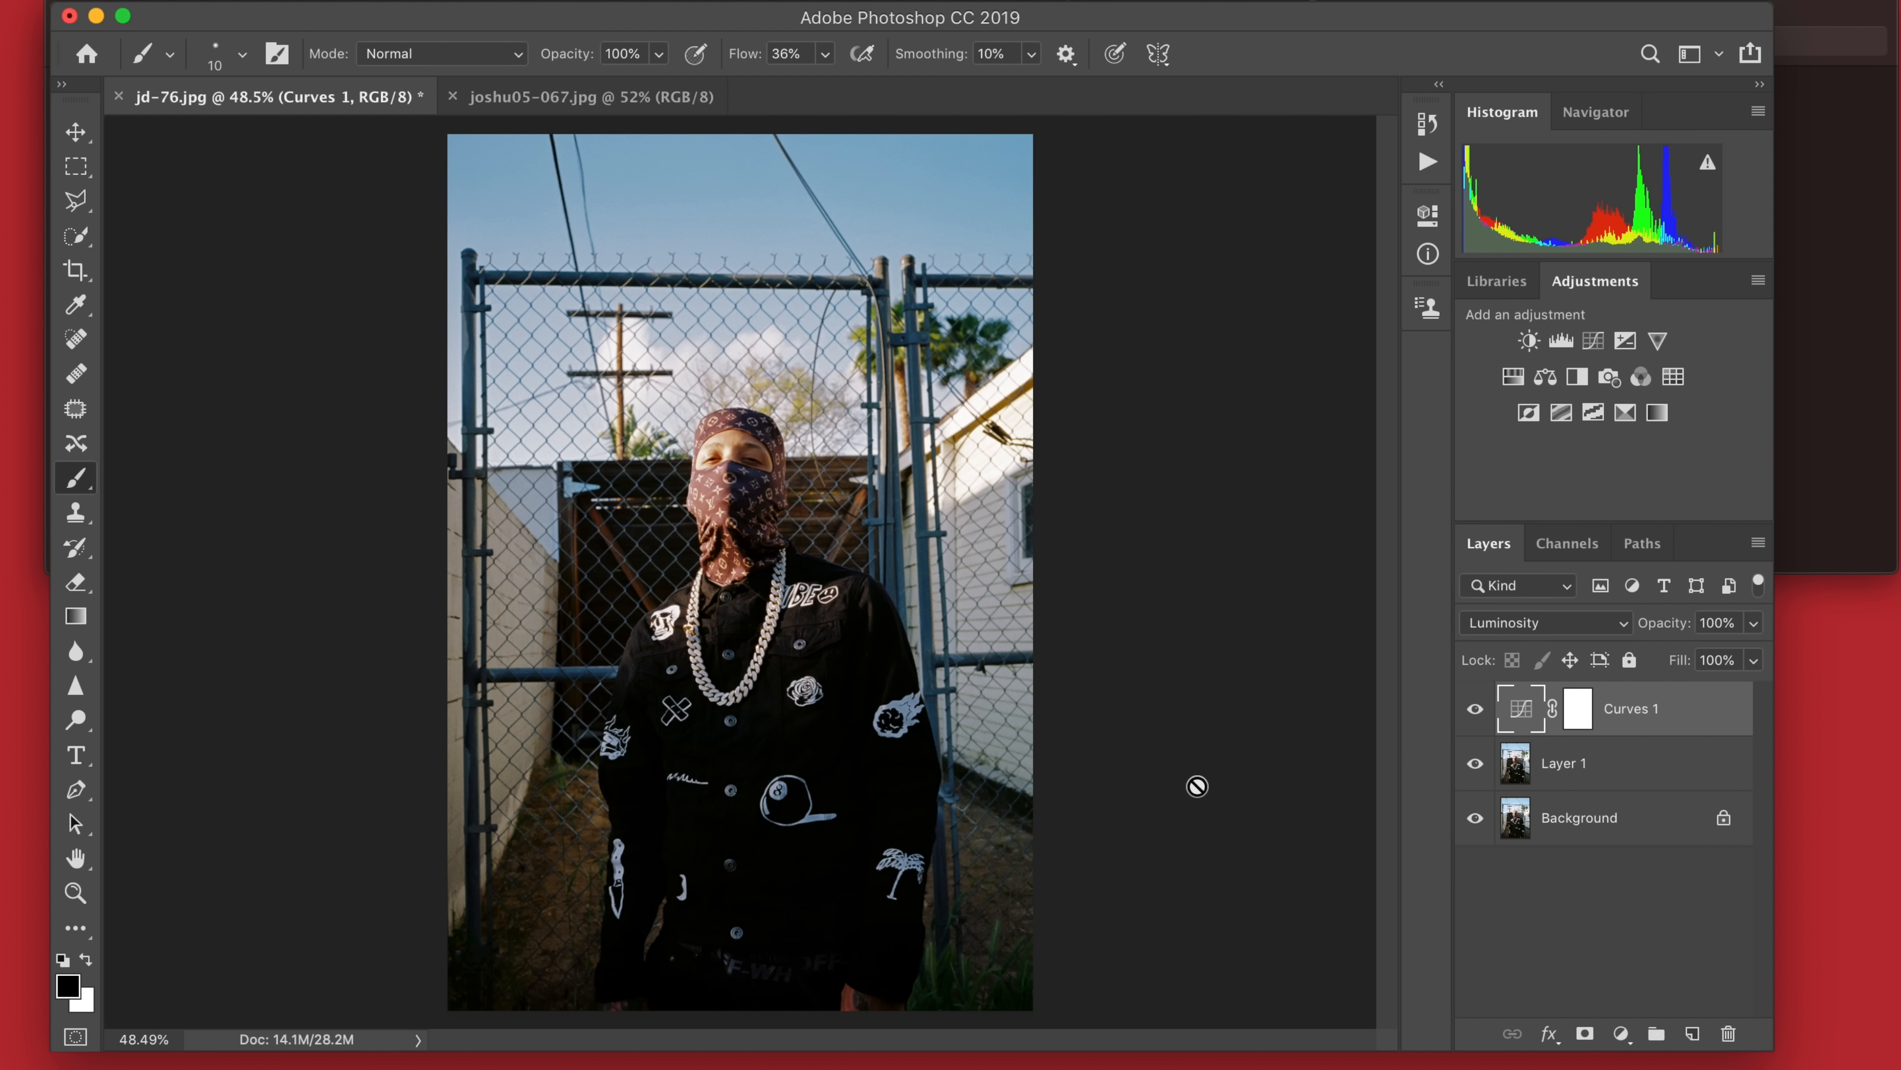
Compare the photo with and without the Curves 1 layer and return its blend mode to Normal.
{"action": "key", "text": "super+minus"}
{"action": "left_click", "coordinate": [1475, 708]}
{"action": "left_click", "coordinate": [1475, 708]}
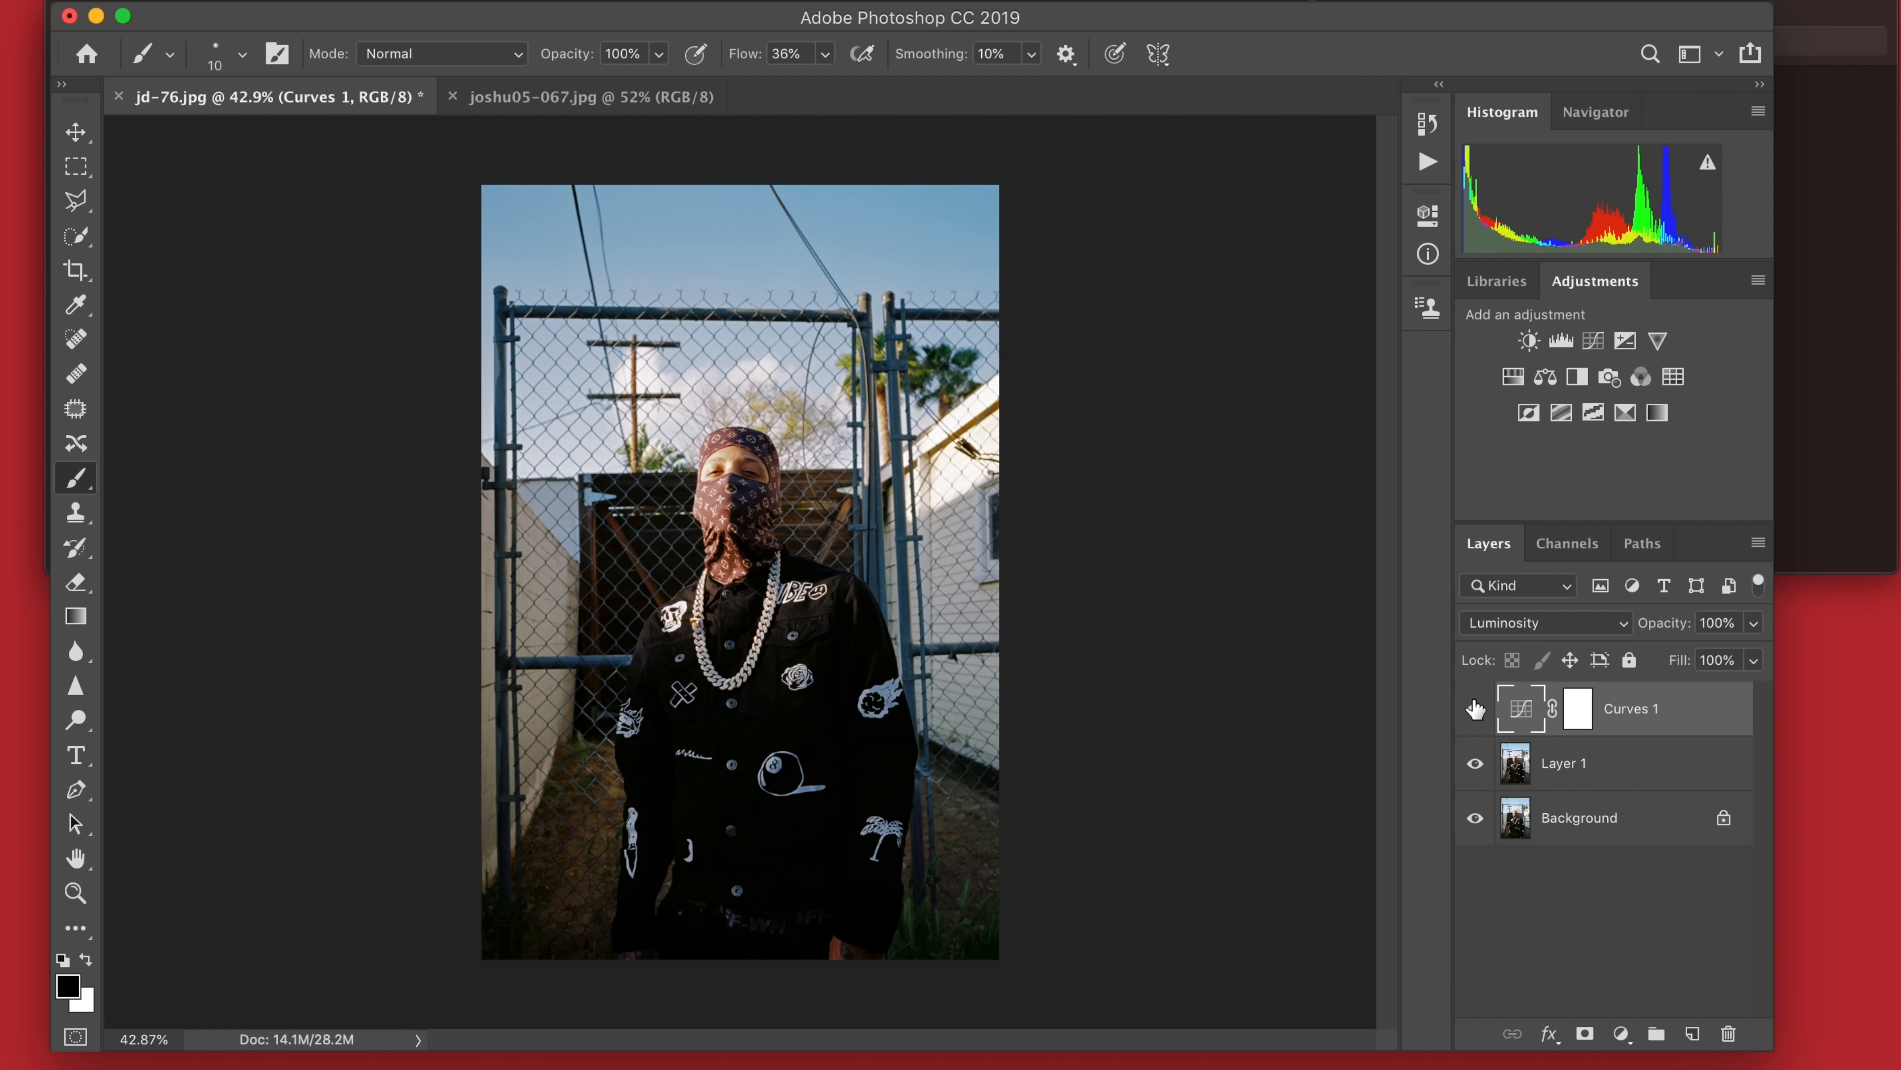
{"action": "key", "text": "z"}
{"action": "left_click", "coordinate": [1475, 708]}
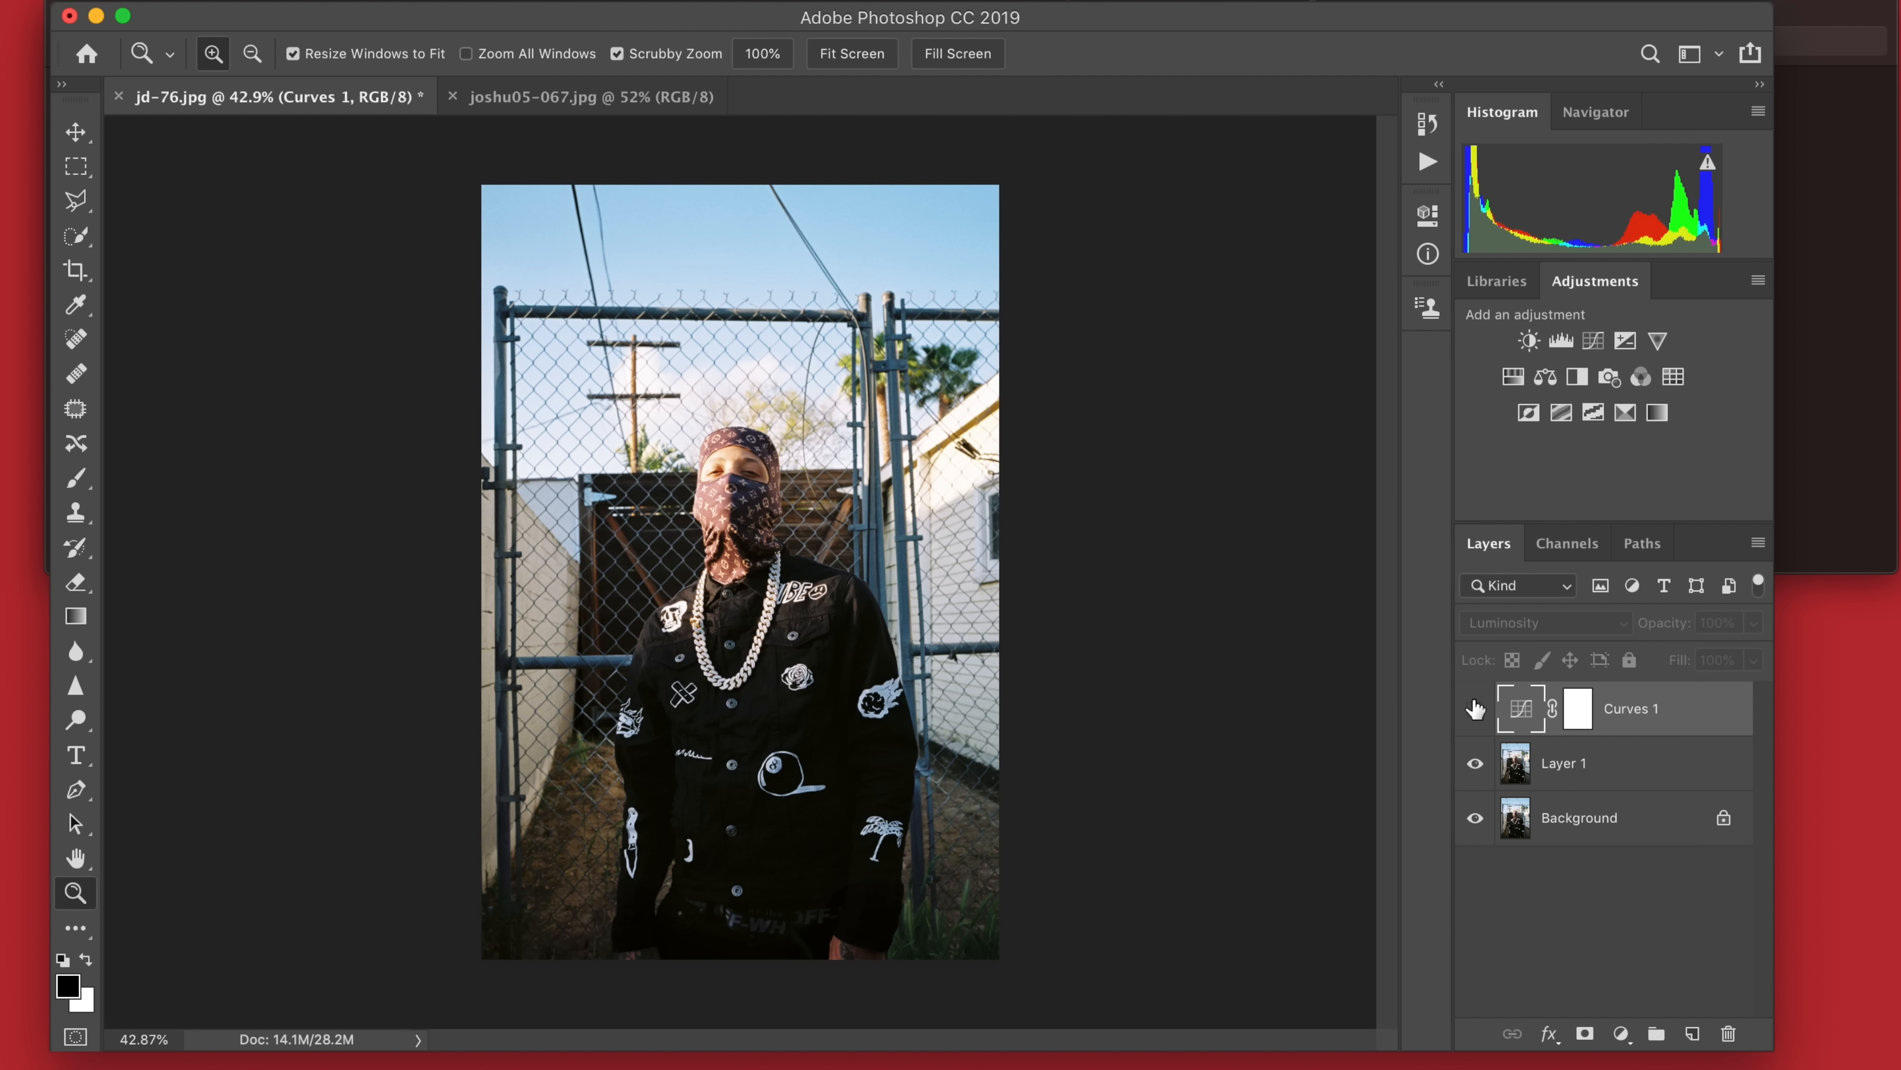
{"action": "left_click", "coordinate": [1476, 708]}
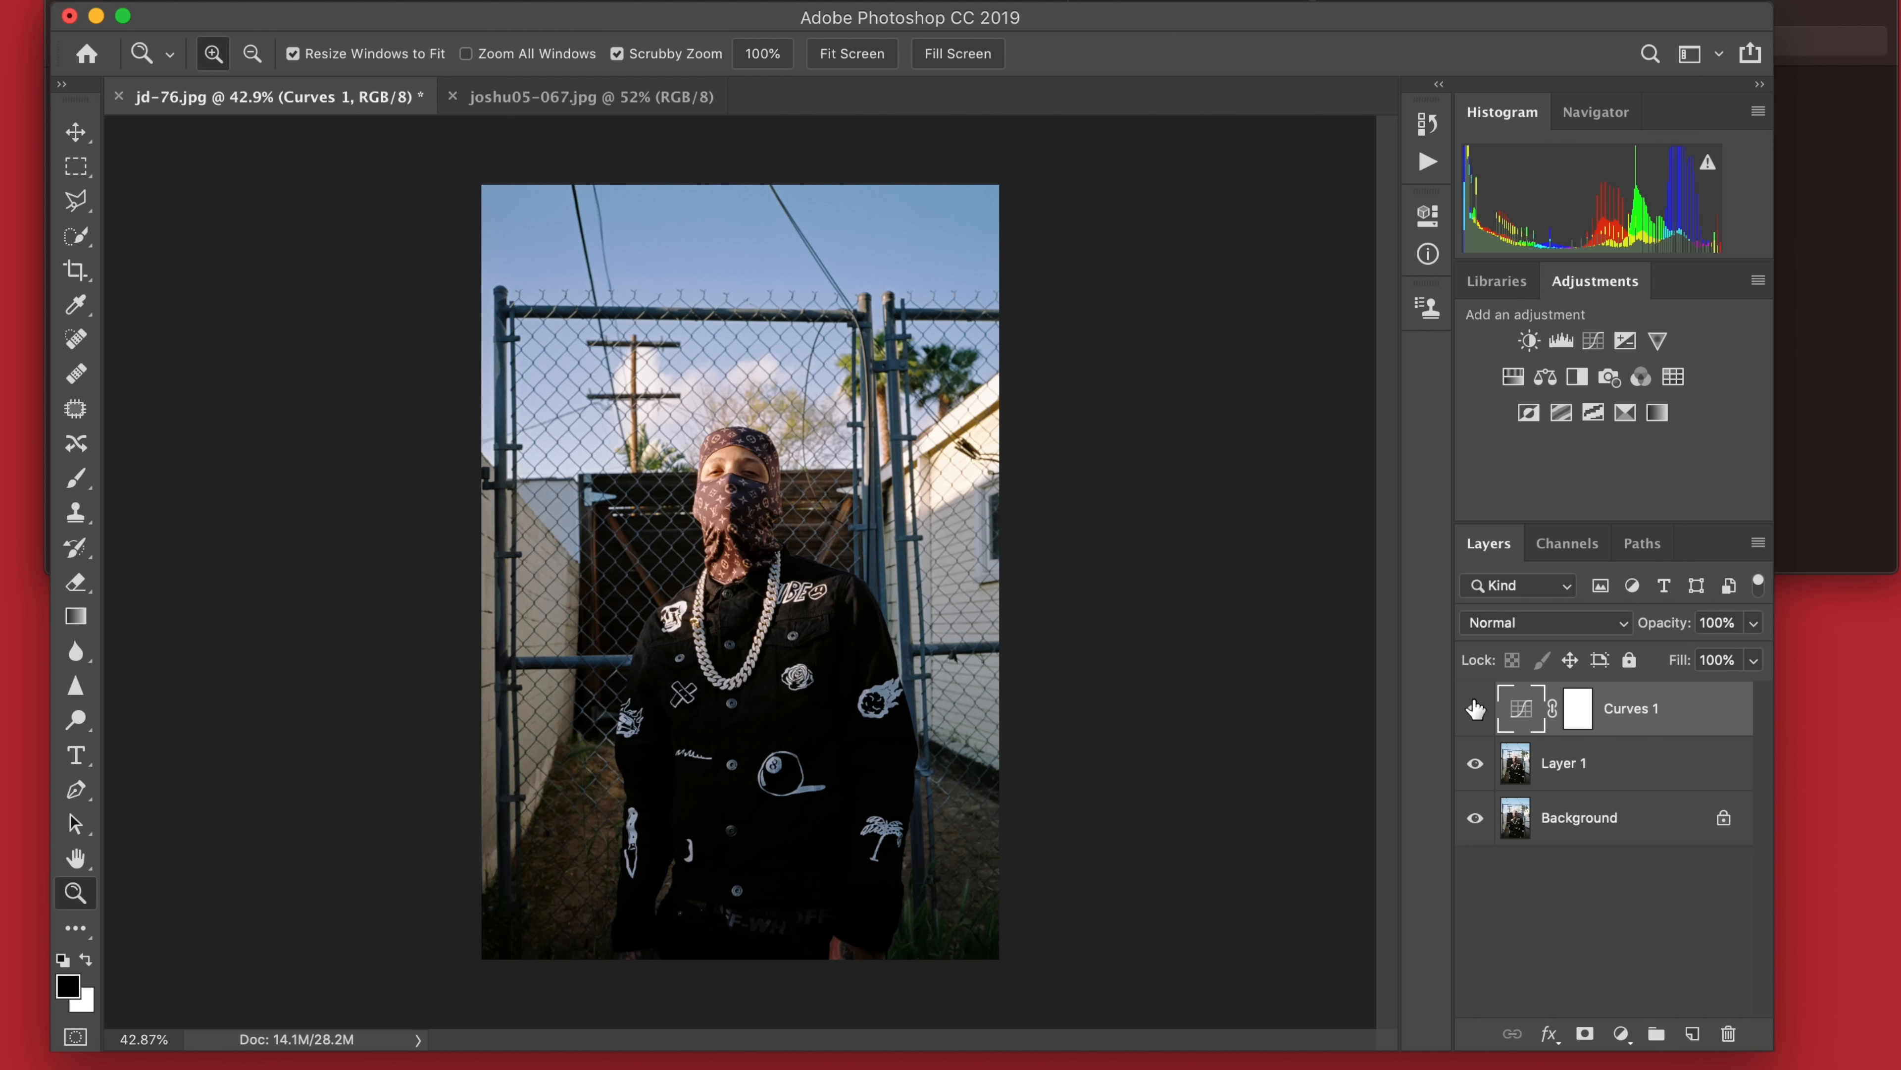
{"action": "scroll", "coordinate": [1338, 630], "scroll_direction": "down", "scroll_amount": 1}
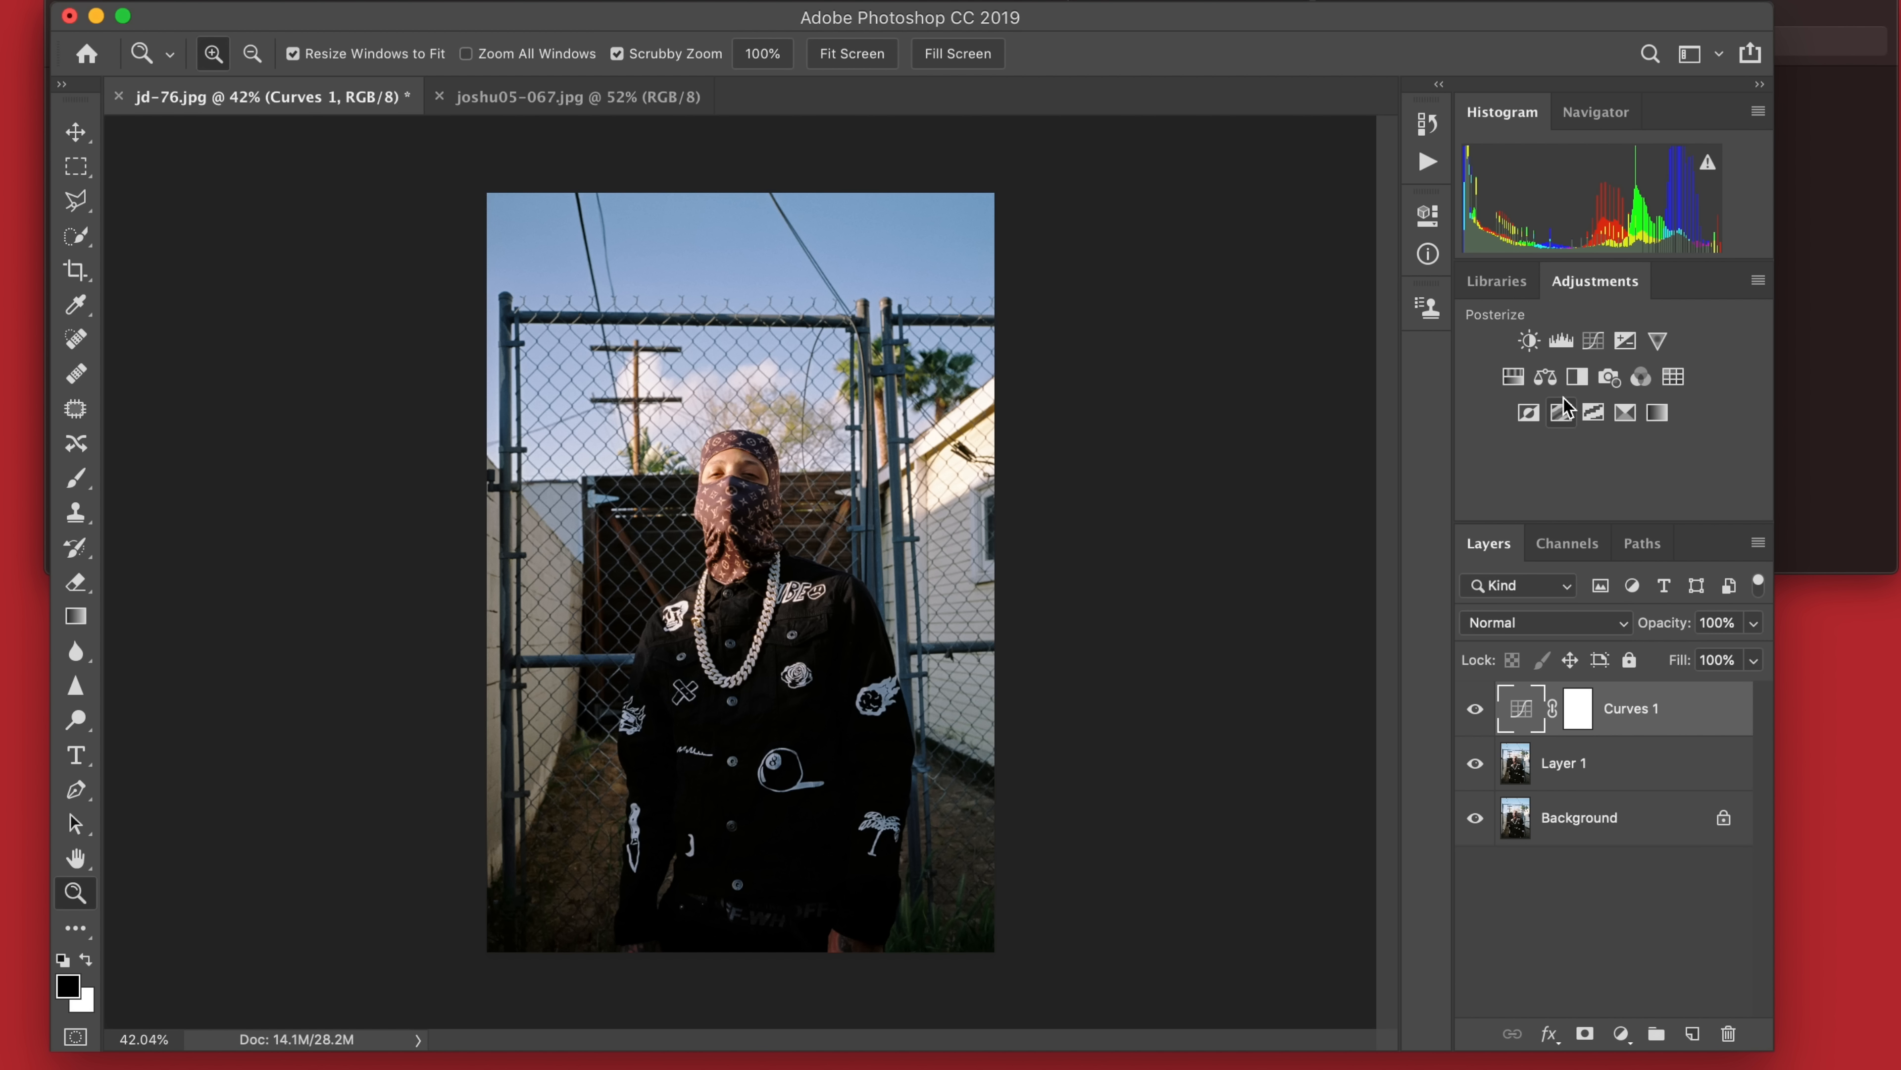
Add a second Curves adjustment layer with RGB points at input 118, output 130 and input 55, output 76, and raise the highlights.
{"action": "left_click", "coordinate": [1595, 342]}
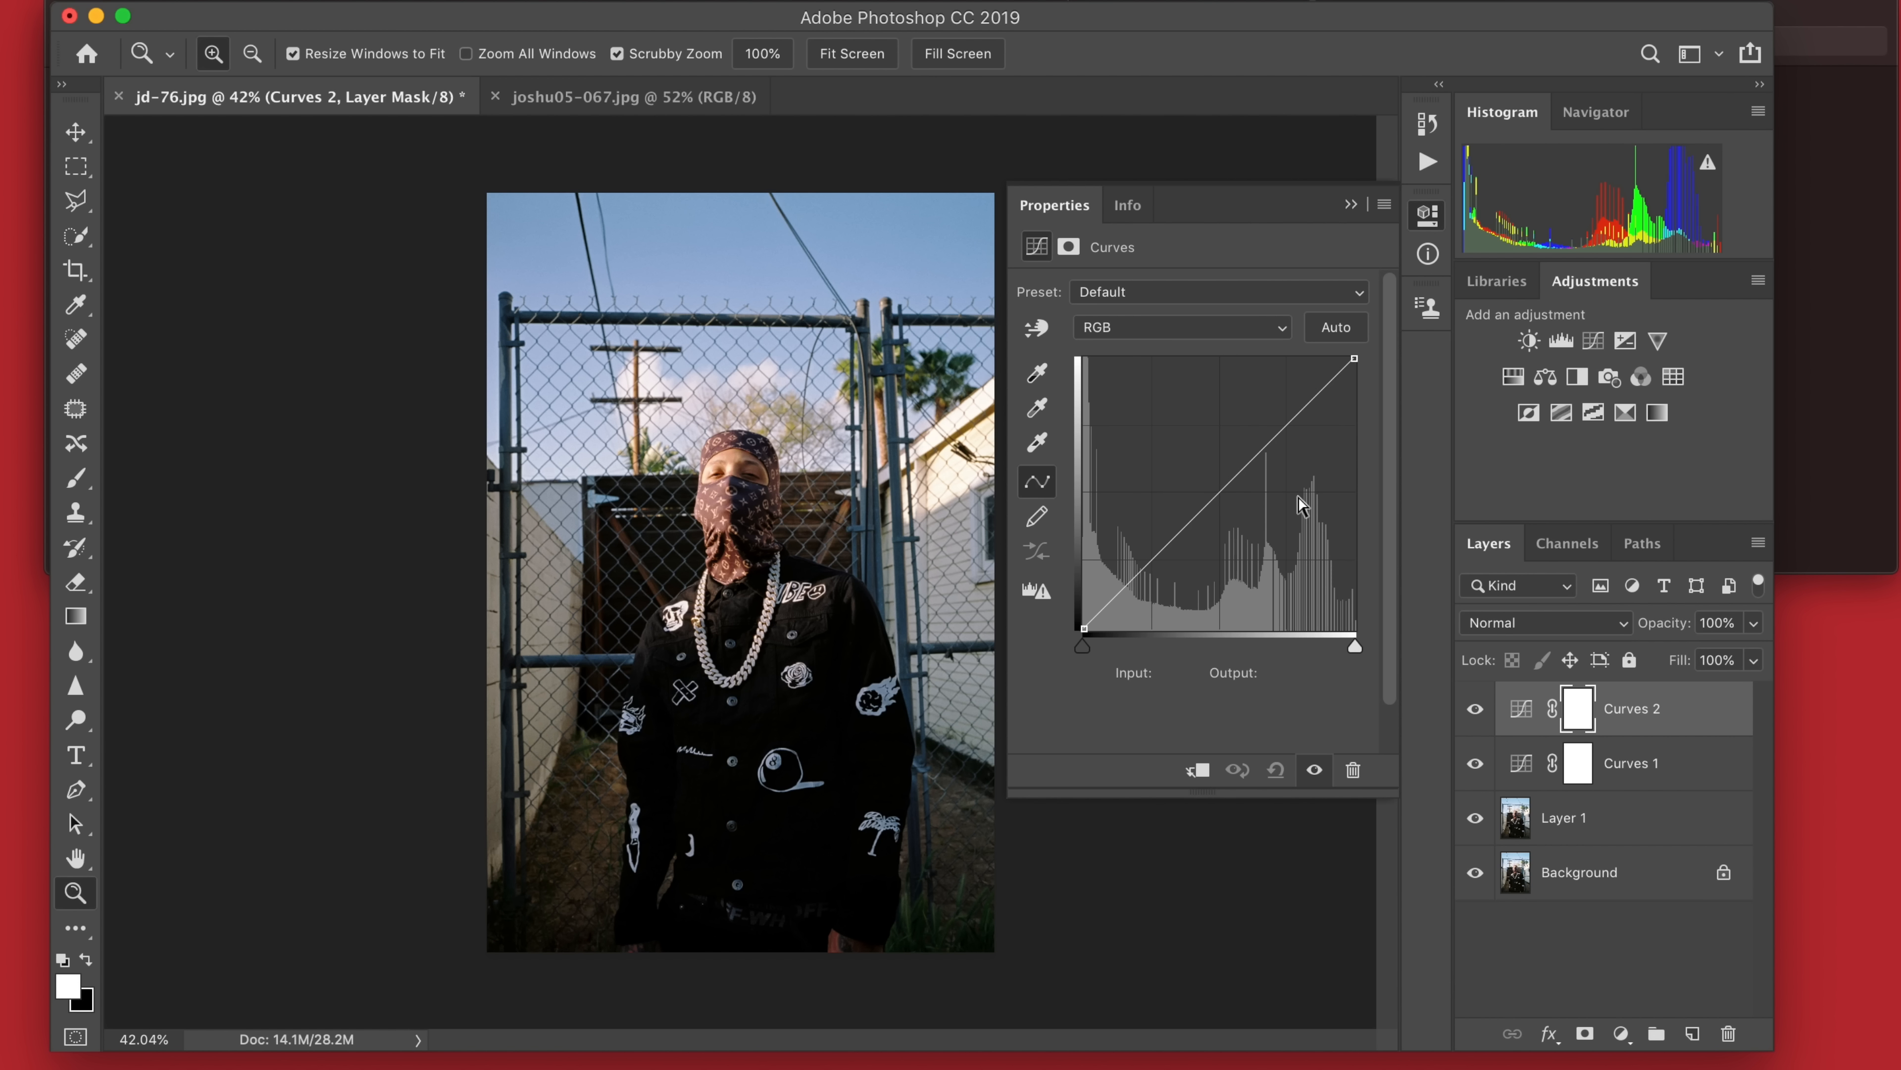
{"action": "left_click", "coordinate": [1214, 495]}
{"action": "left_click_drag", "start_coordinate": [1214, 495], "coordinate": [1210, 491]}
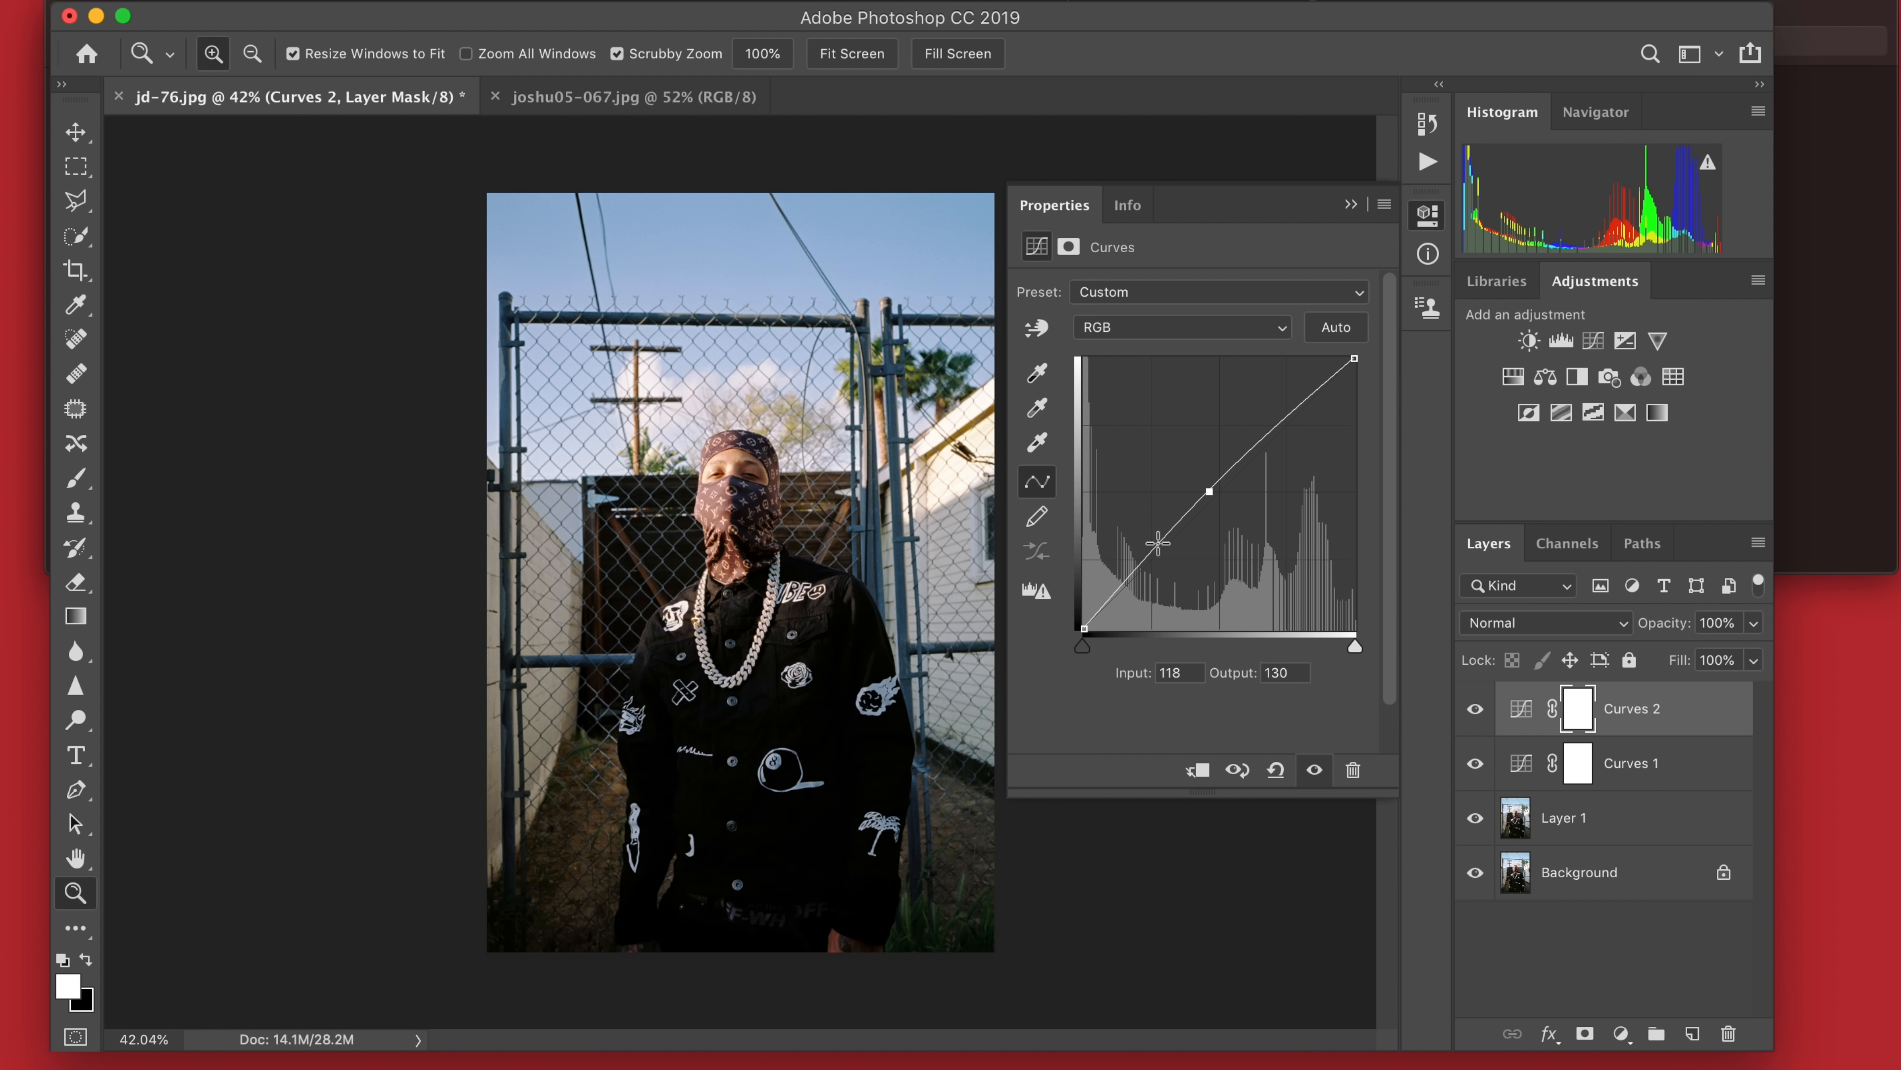
{"action": "left_click_drag", "start_coordinate": [1143, 553], "coordinate": [1143, 548]}
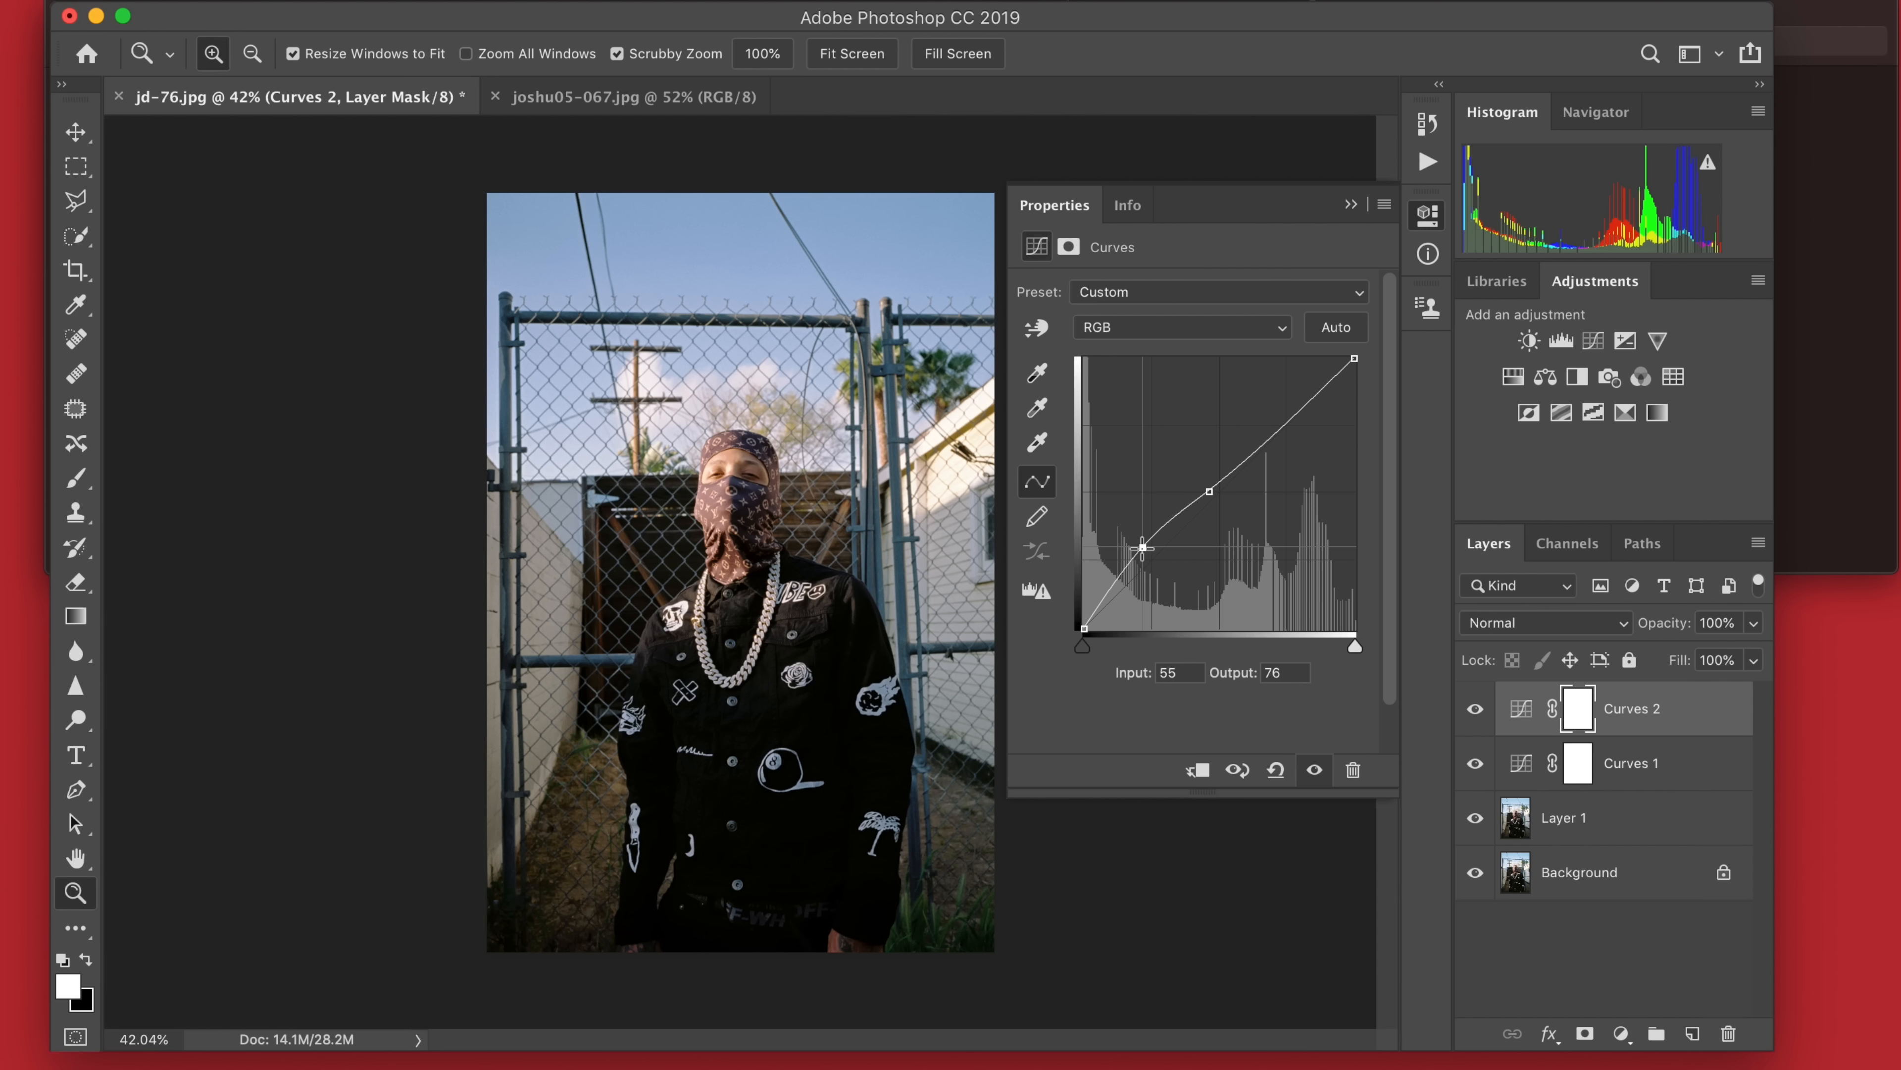
{"action": "left_click_drag", "start_coordinate": [1277, 428], "coordinate": [1267, 403]}
{"action": "left_click", "coordinate": [1351, 205]}
Check the brightened photo at several magnifications and invert the Curves 2 layer mask to black.
{"action": "scroll", "coordinate": [1029, 488], "scroll_direction": "up", "scroll_amount": 5}
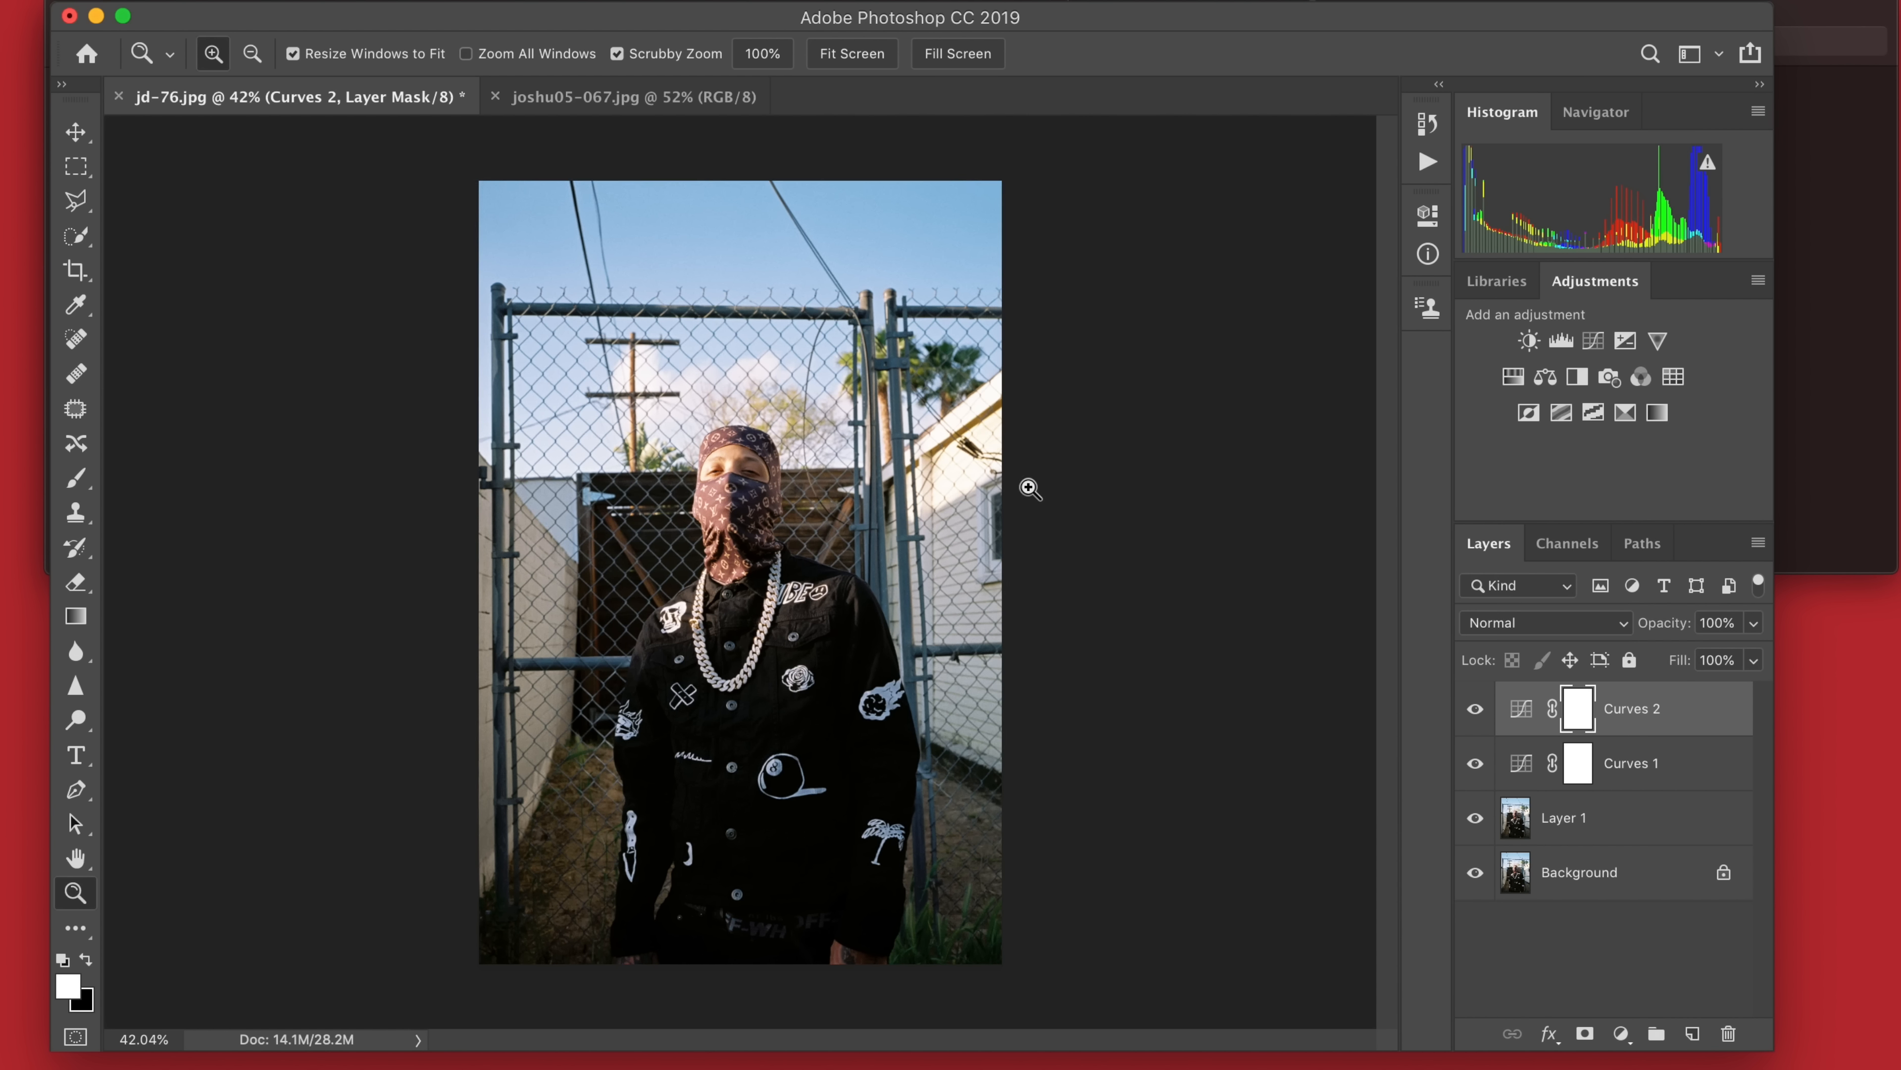
{"action": "scroll", "coordinate": [1030, 488], "scroll_direction": "down", "scroll_amount": 7}
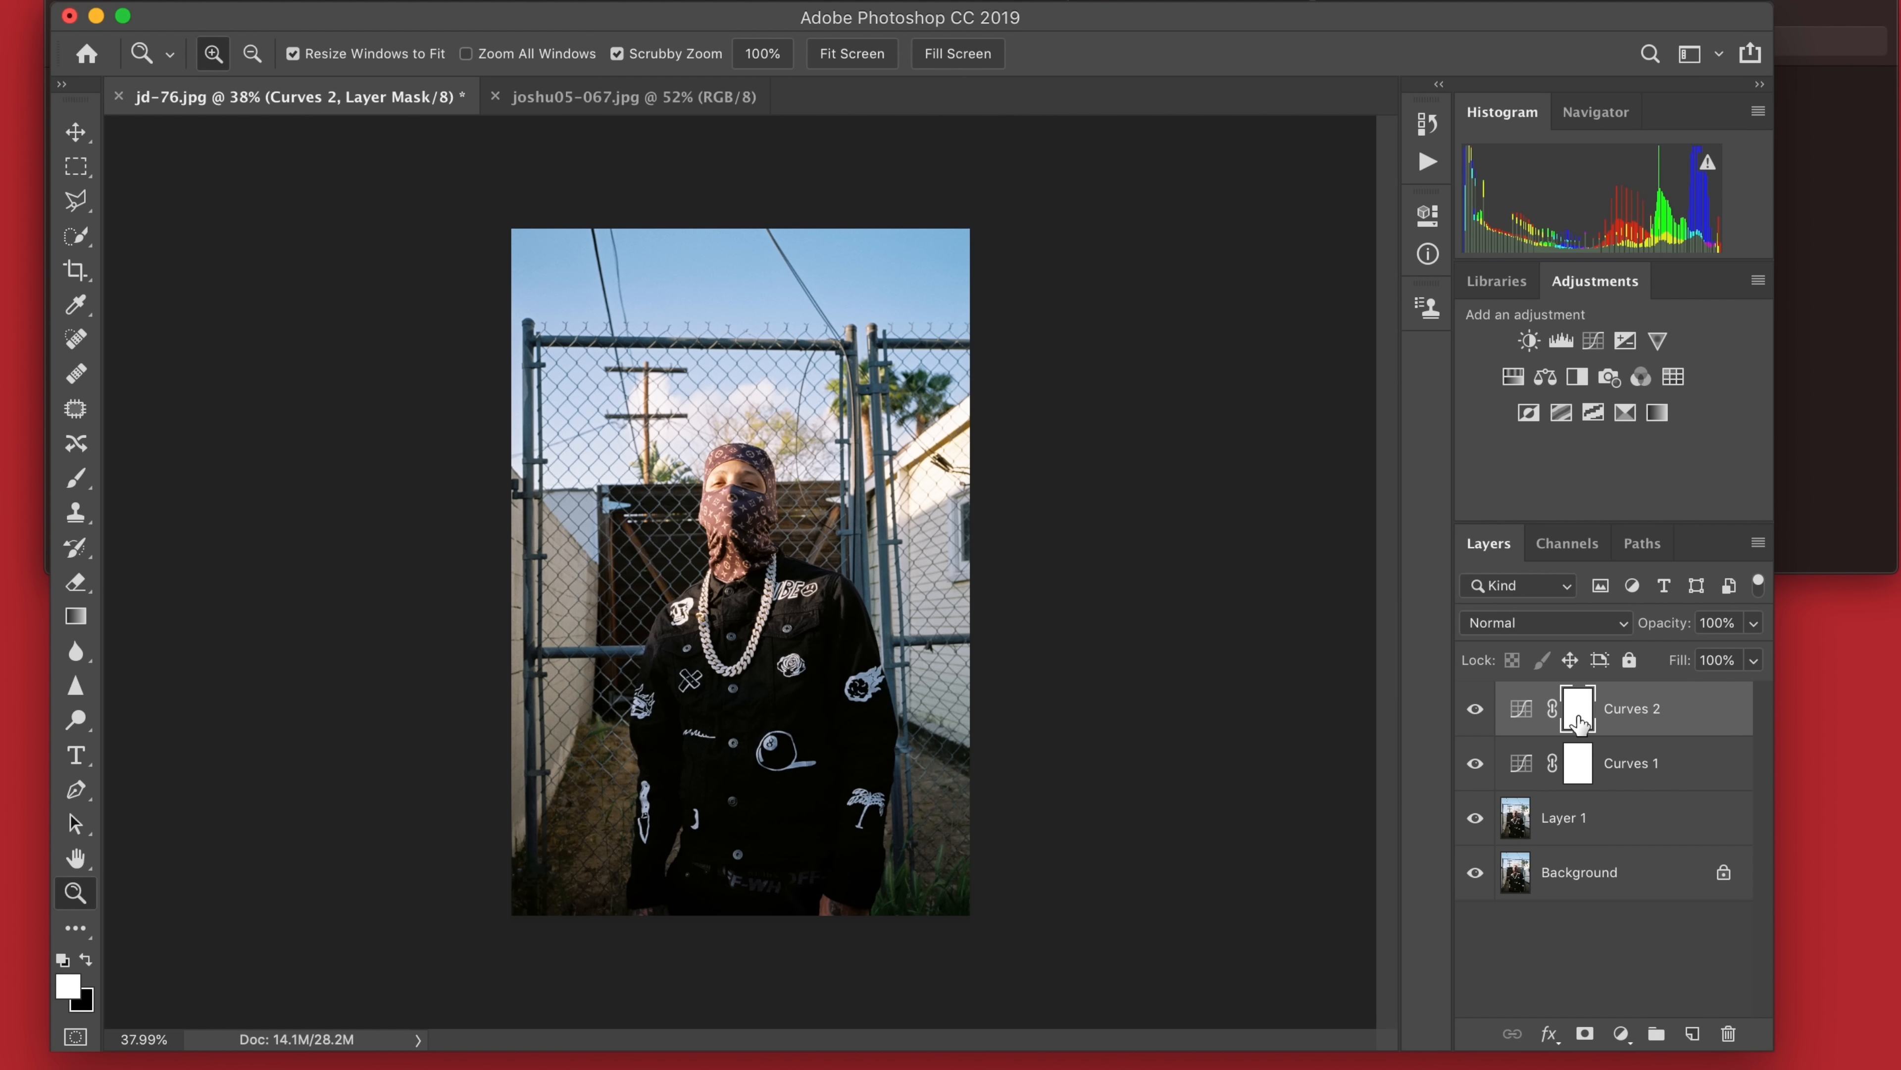
{"action": "scroll", "coordinate": [1091, 662], "scroll_direction": "down", "scroll_amount": 3}
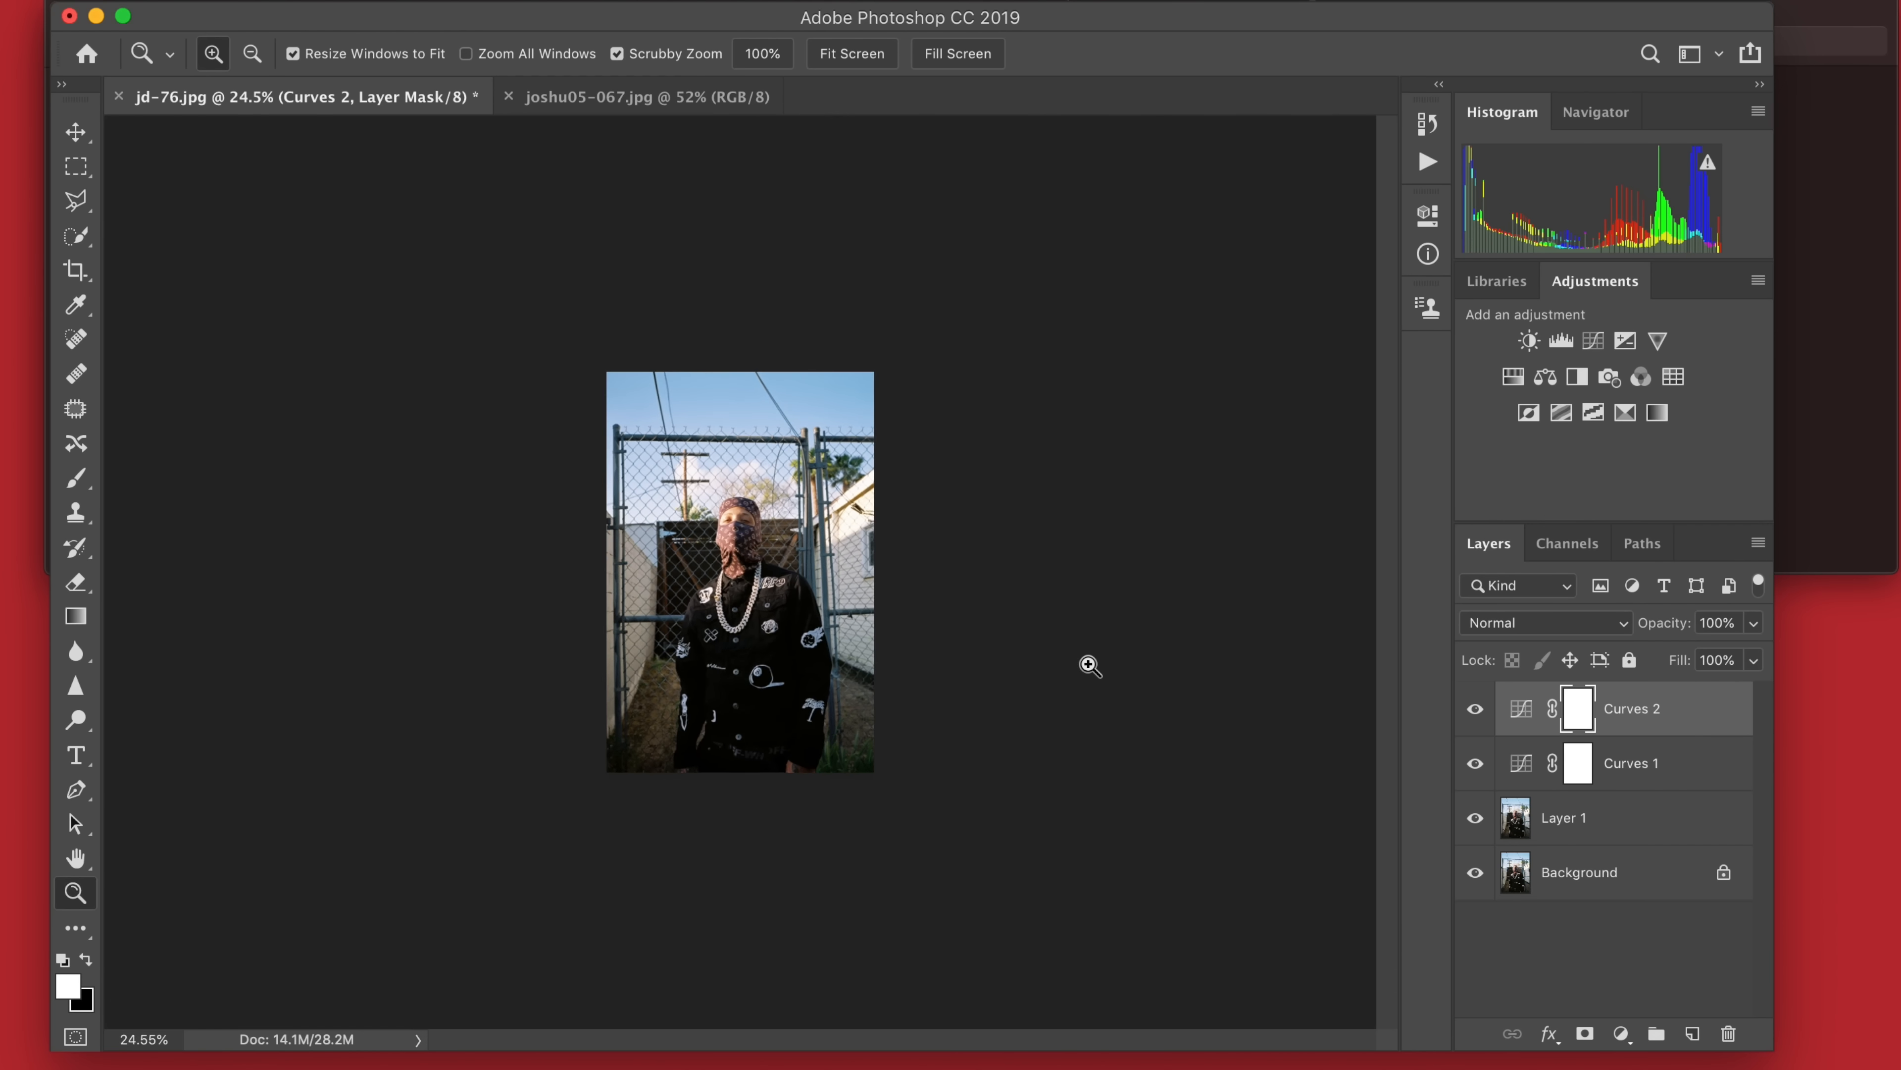
{"action": "scroll", "coordinate": [1091, 662], "scroll_direction": "up", "scroll_amount": 4}
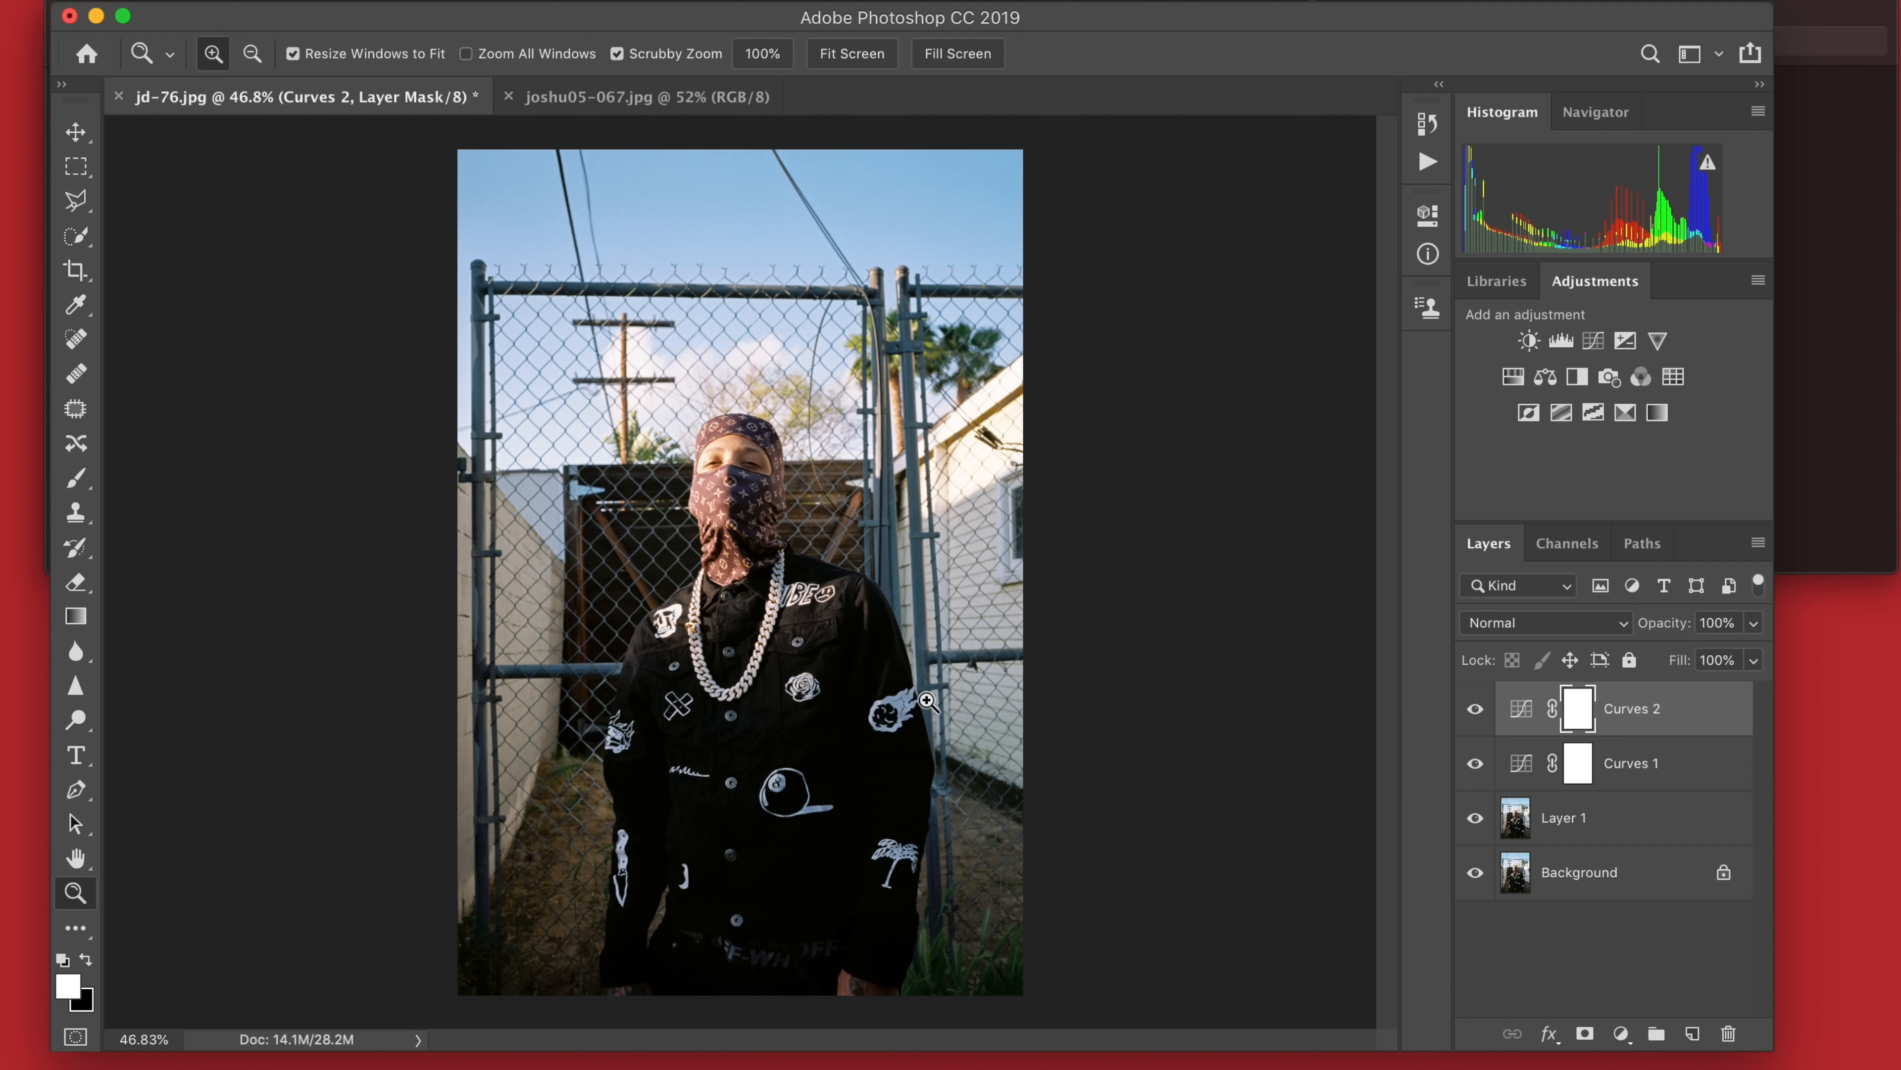
{"action": "key", "text": "super+i"}
Enlarge the Brush tool to 250 px for the Curves 2 mask, swapping the foreground and background colours.
{"action": "key", "text": "b"}
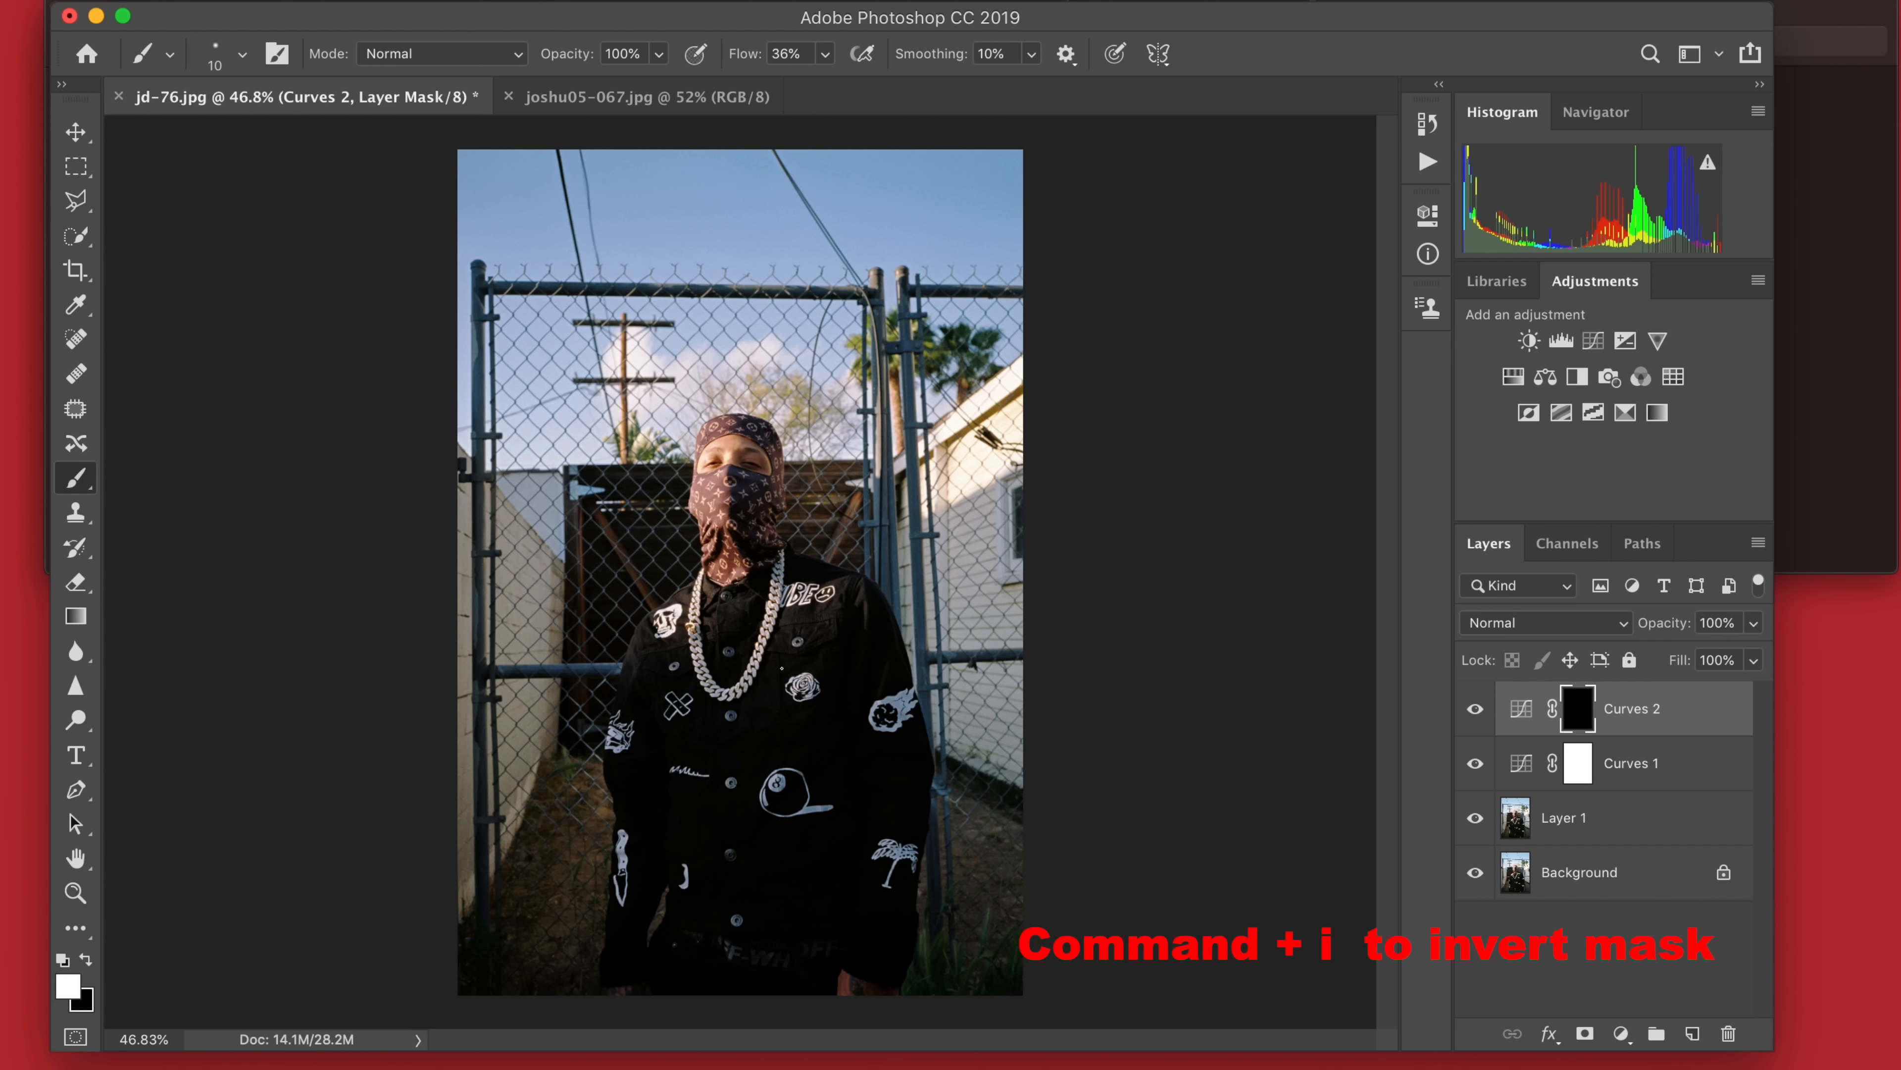
{"action": "key", "text": "bracketright"}
{"action": "key", "text": "bracketright"}
{"action": "key", "text": "bracketright"}
{"action": "key", "text": "bracketright"}
{"action": "key", "text": "bracketright"}
{"action": "key", "text": "bracketright"}
{"action": "key", "text": "bracketright"}
{"action": "key", "text": "bracketright"}
{"action": "key", "text": "bracketright"}
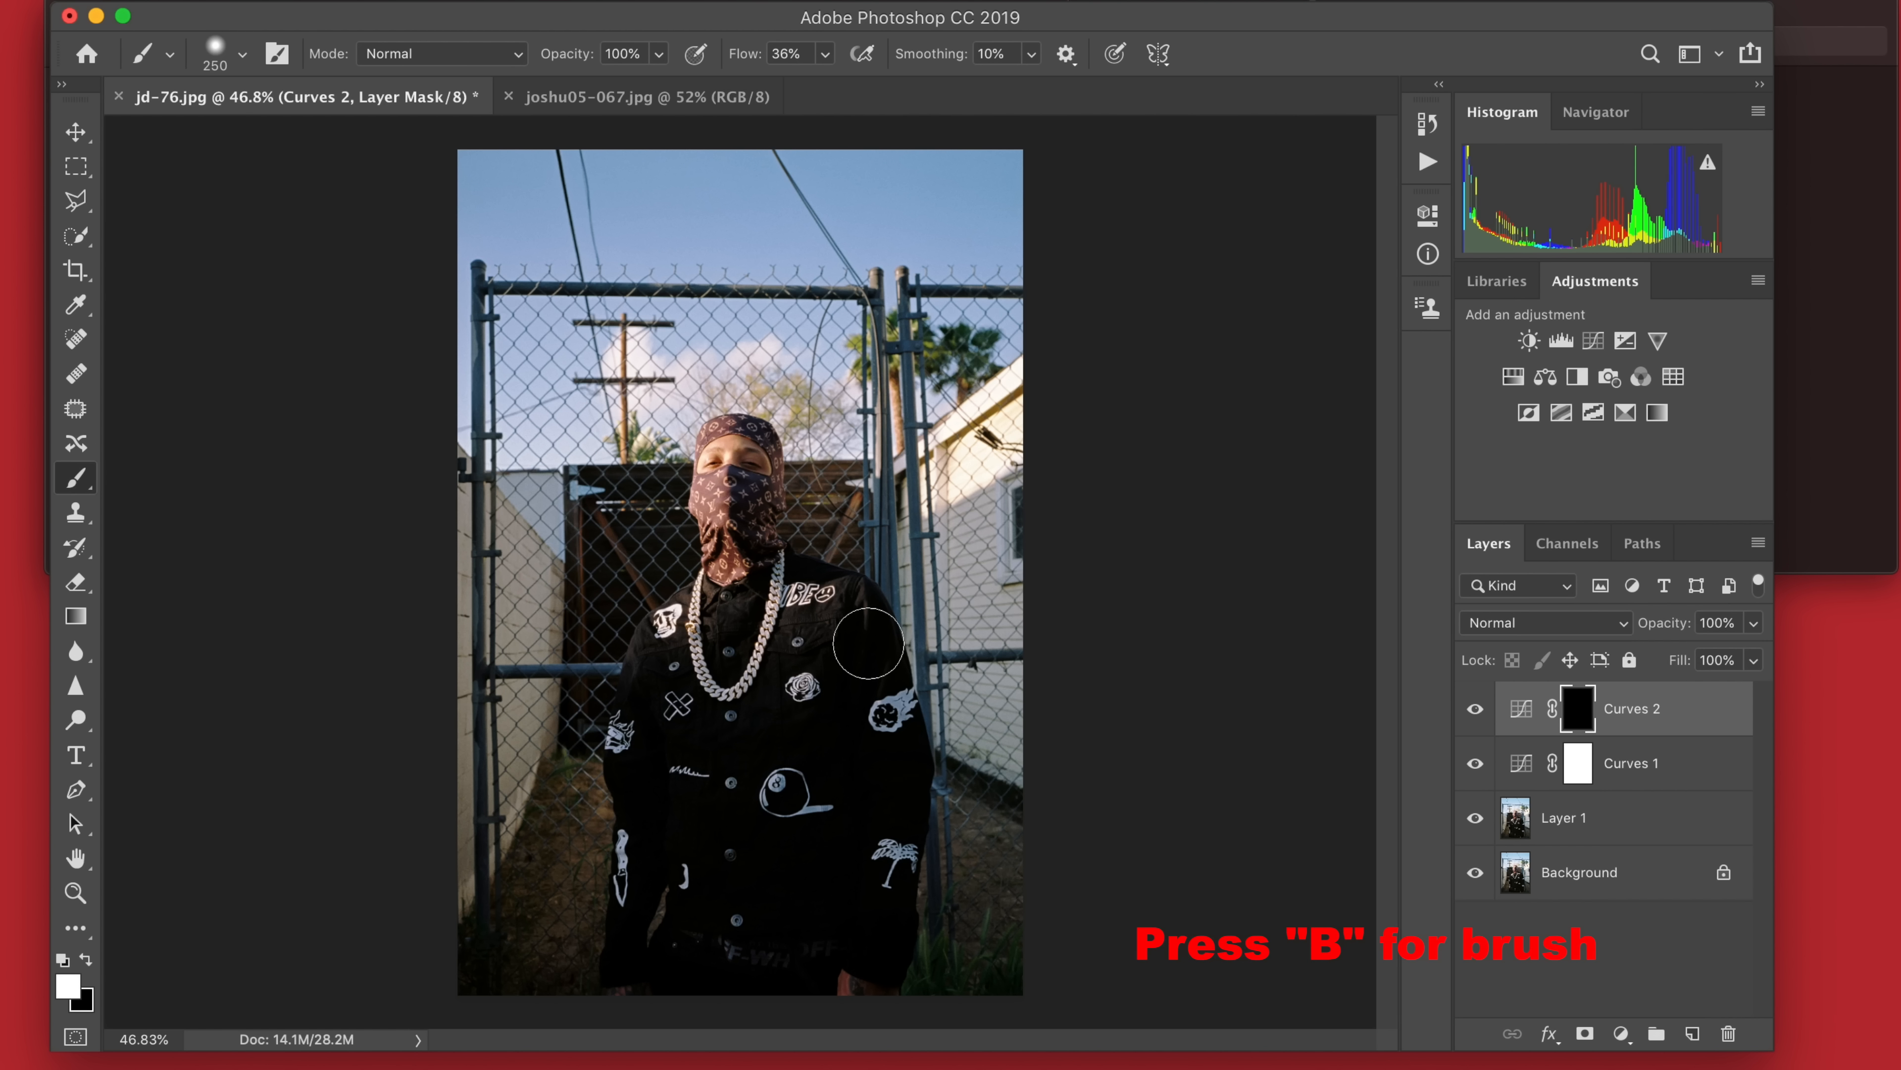
{"action": "key", "text": "x"}
{"action": "key", "text": "x"}
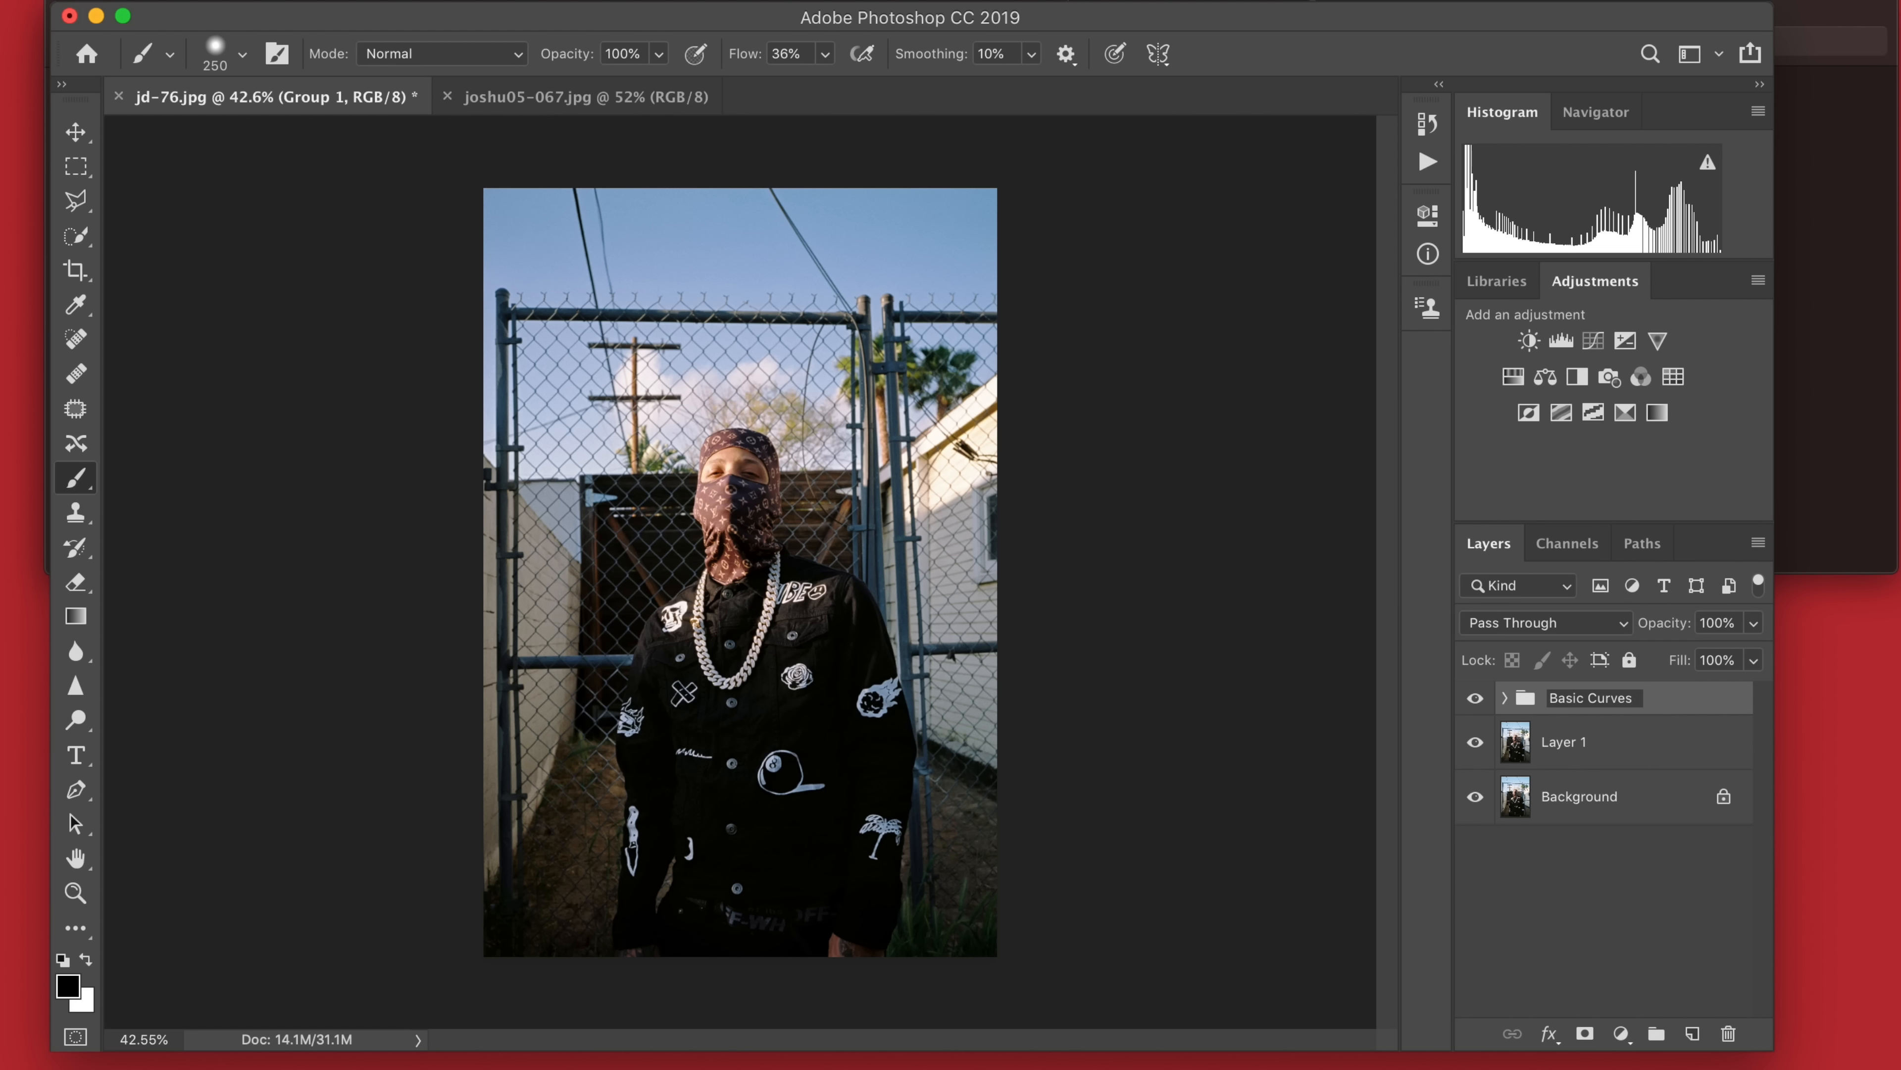
Name the layer group Basic Curves and compare the photo with and without it.
{"action": "left_click", "coordinate": [1690, 710]}
{"action": "left_click", "coordinate": [1474, 698]}
{"action": "left_click", "coordinate": [1475, 698]}
{"action": "left_click", "coordinate": [1474, 698]}
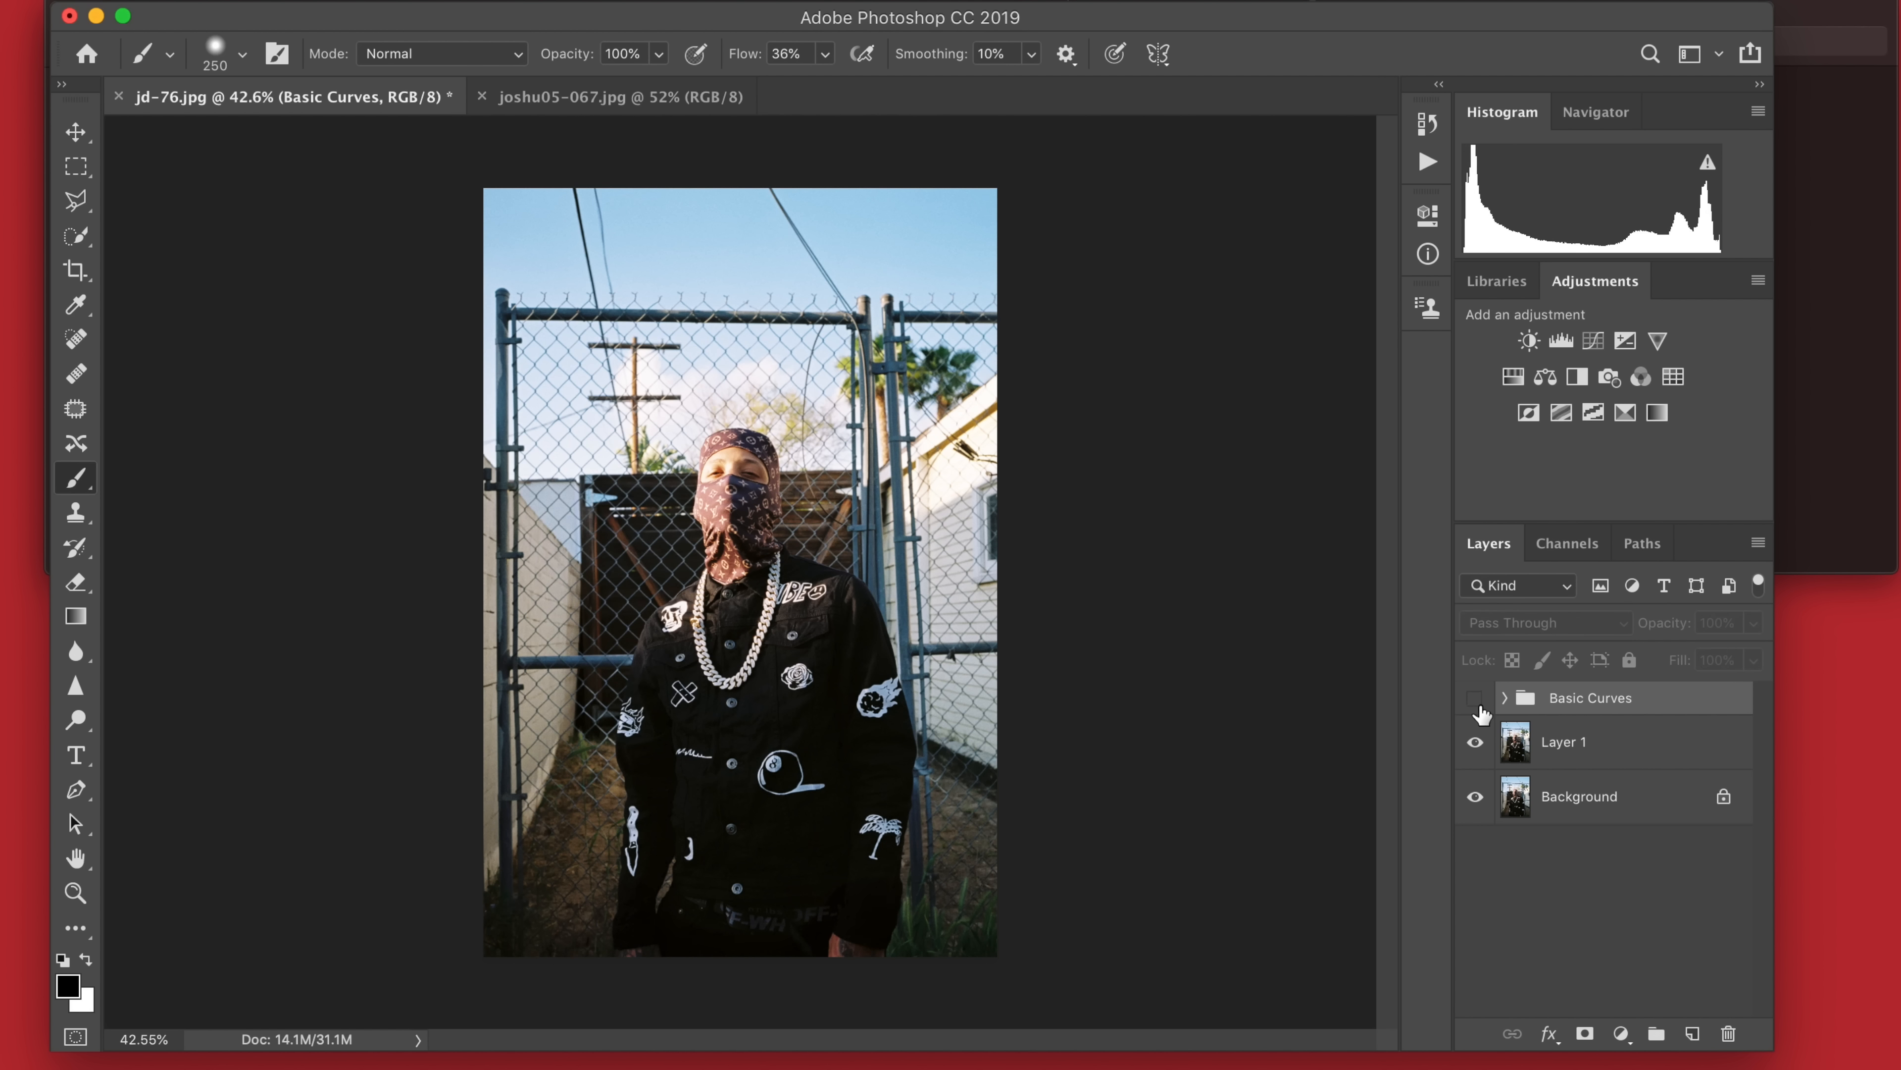
{"action": "left_click", "coordinate": [1474, 698]}
{"action": "left_click", "coordinate": [1475, 698]}
{"action": "left_click", "coordinate": [1476, 702]}
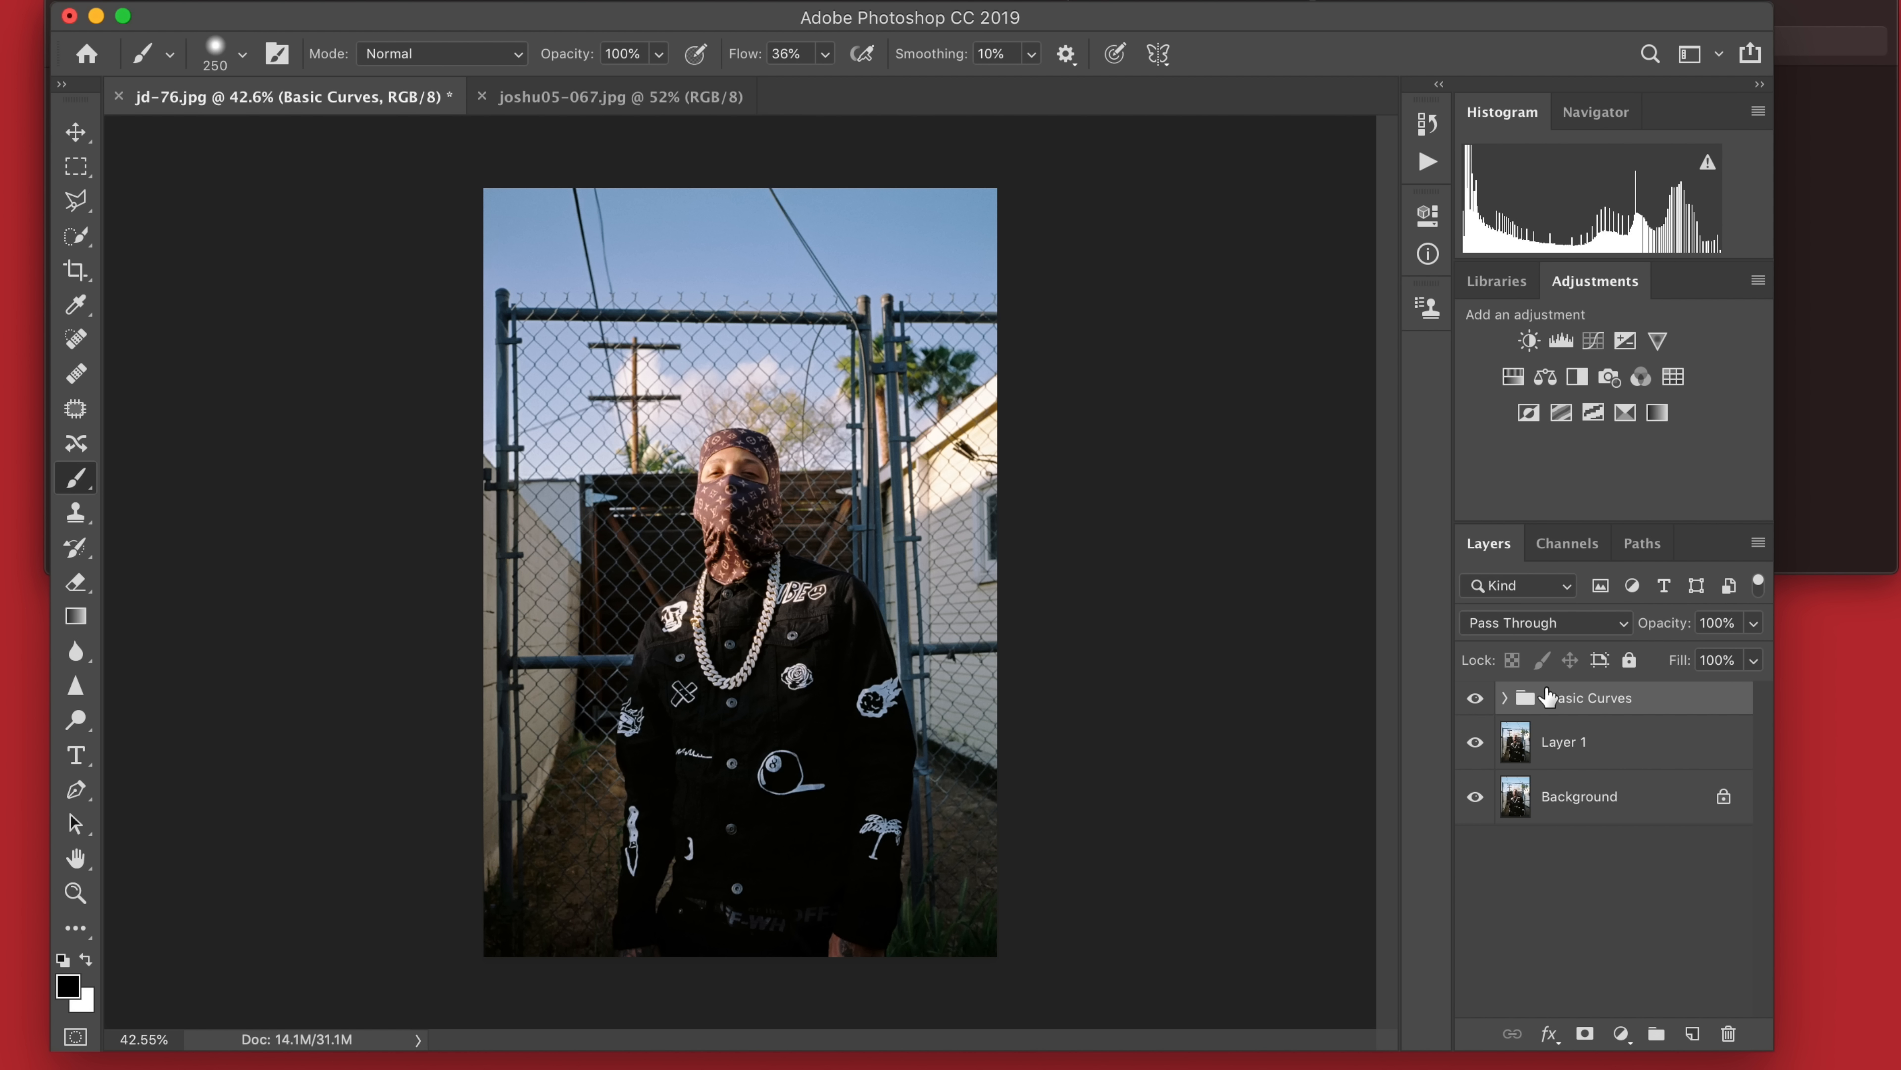
Set the opacity of the Basic Curves group to 90% and check its effect on the photo.
{"action": "left_click_drag", "start_coordinate": [1667, 628], "coordinate": [1655, 629]}
{"action": "left_click", "coordinate": [1476, 698]}
{"action": "left_click", "coordinate": [1477, 698]}
{"action": "key", "text": "super+minus"}
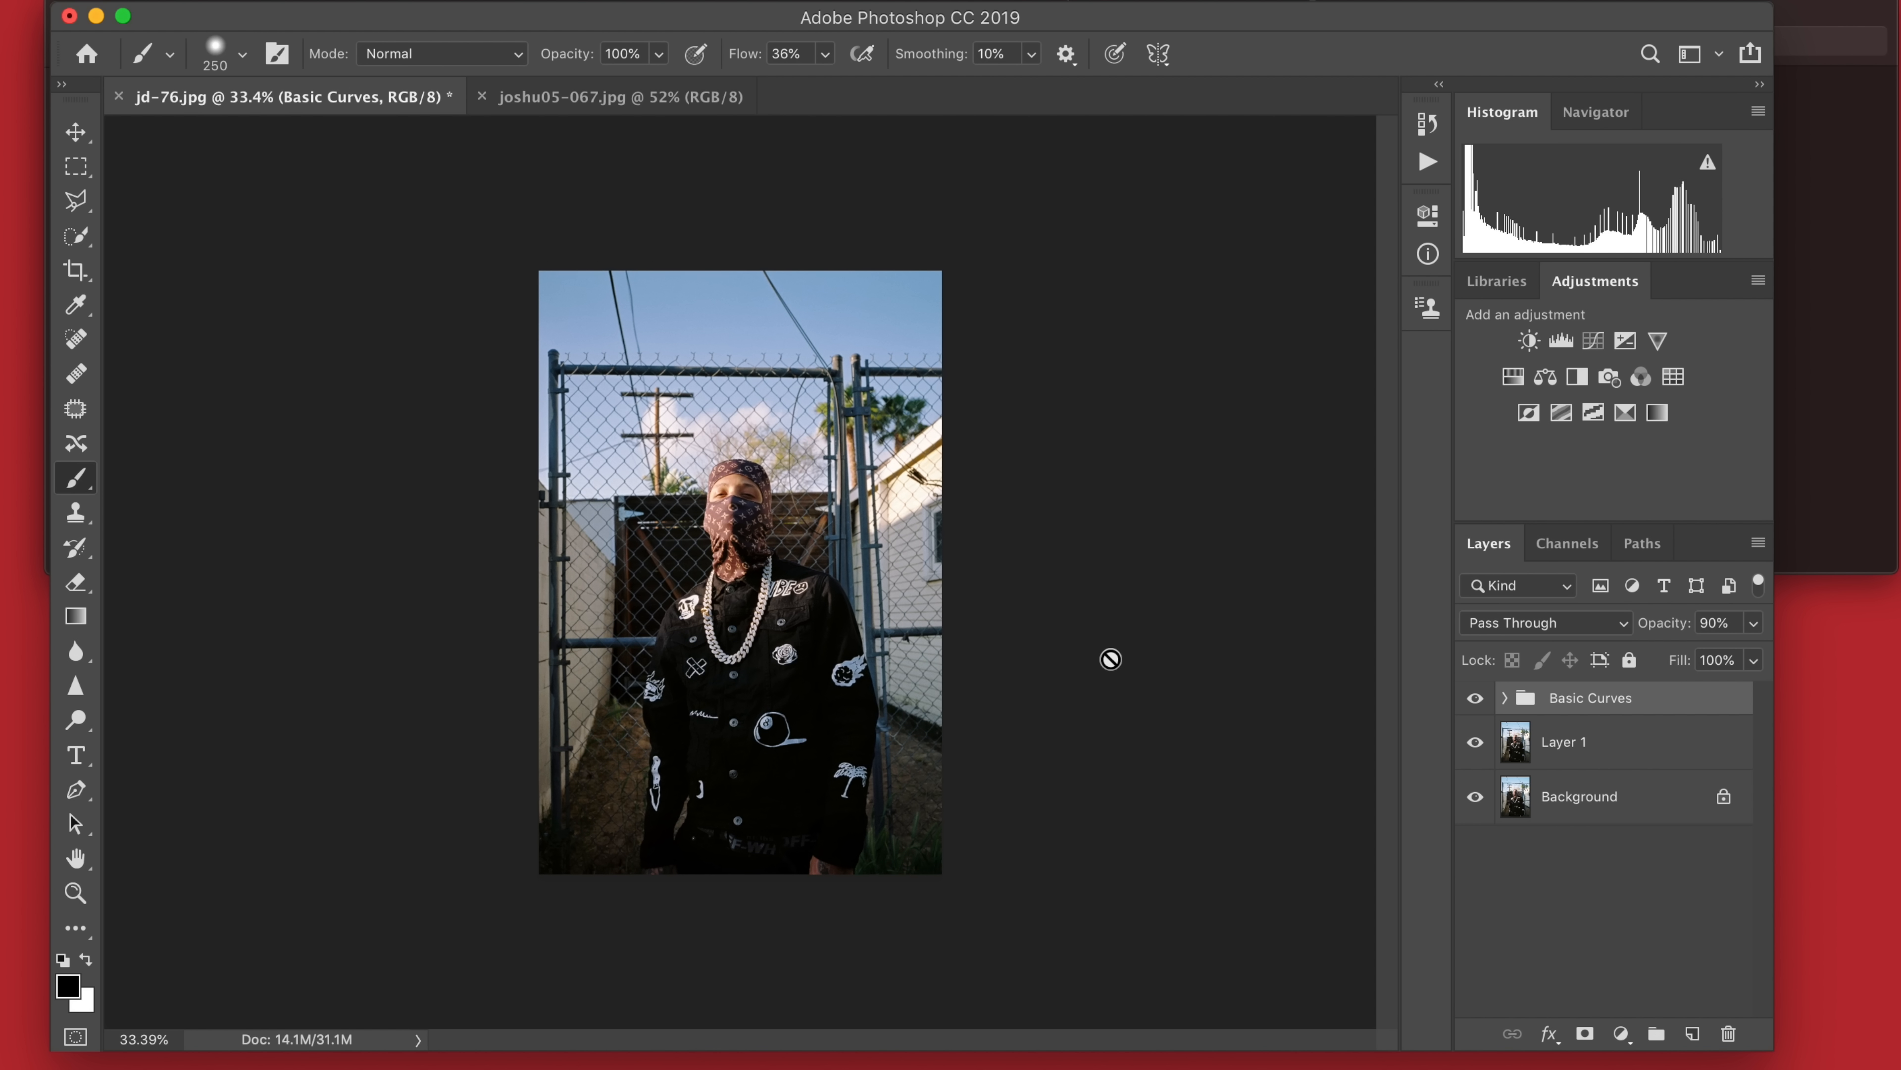
{"action": "scroll", "coordinate": [1110, 658], "scroll_direction": "up", "scroll_amount": 3}
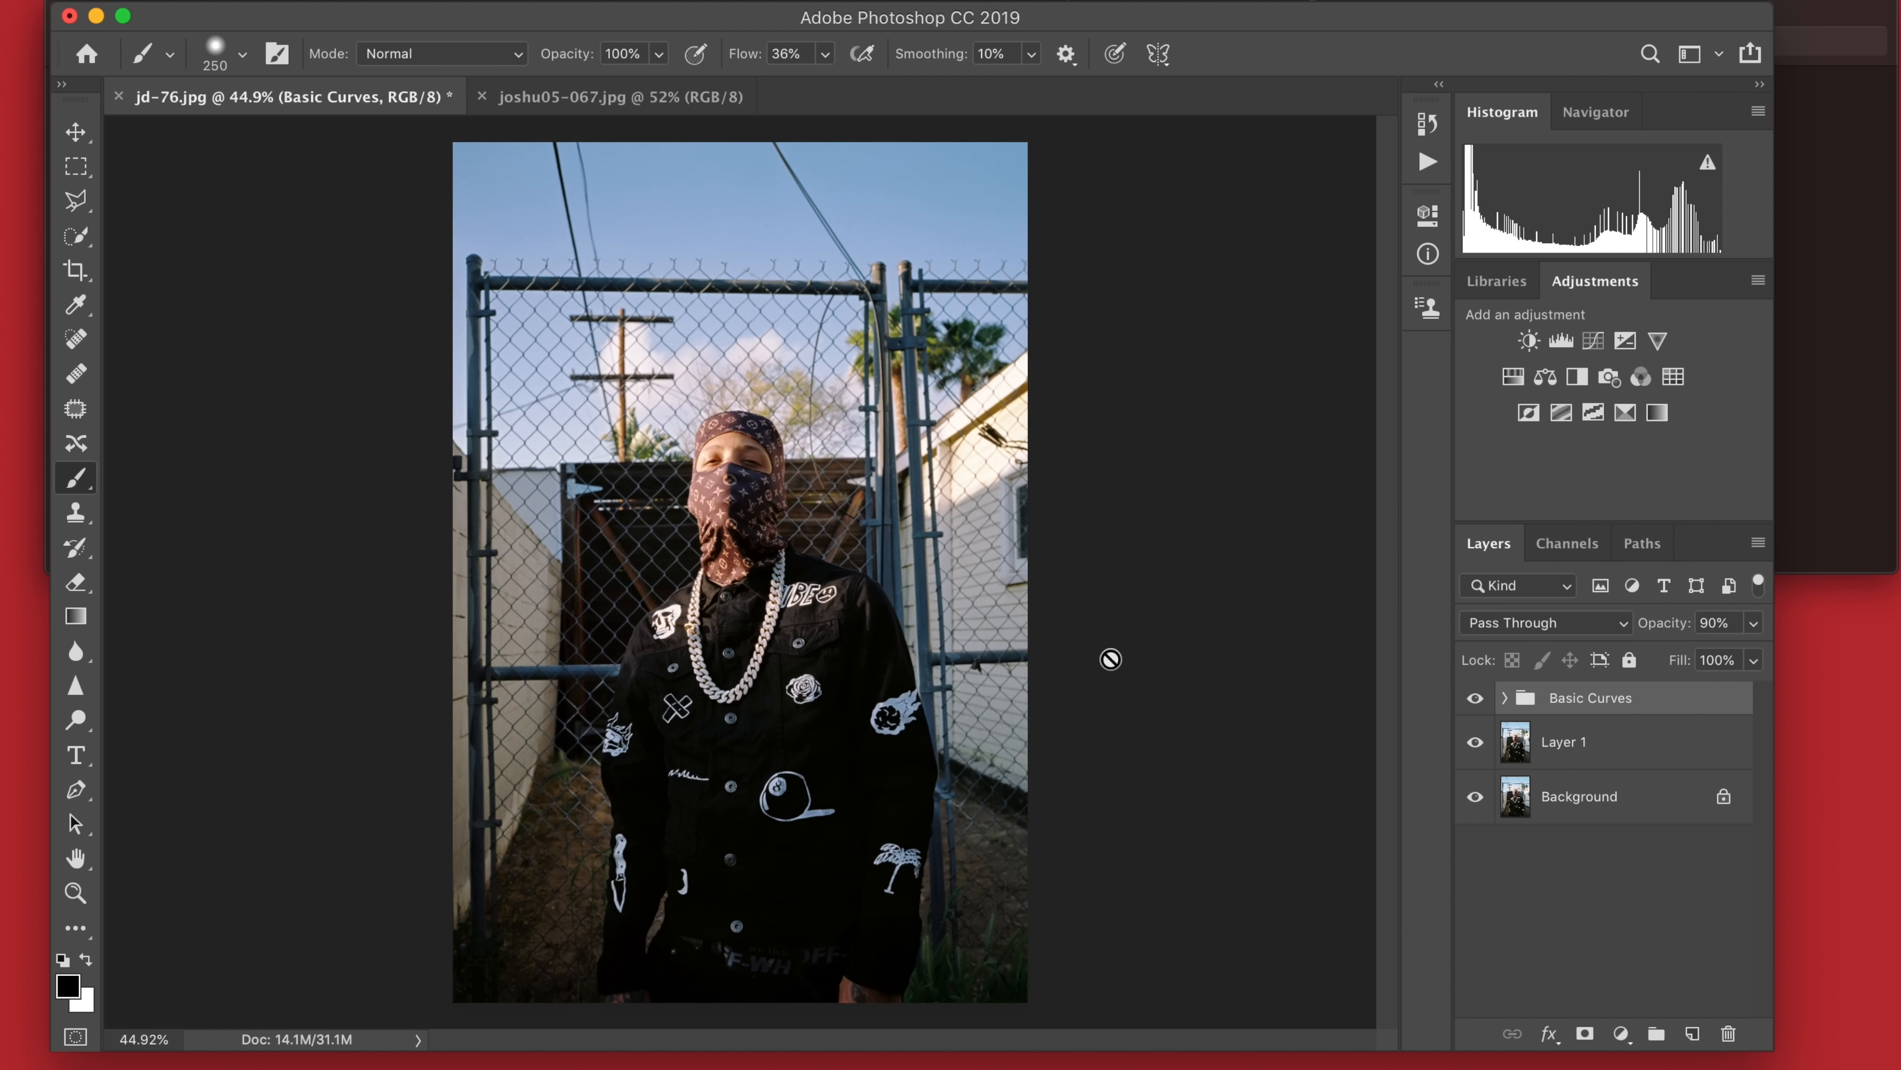
{"action": "scroll", "coordinate": [1111, 658], "scroll_direction": "up", "scroll_amount": 2}
{"action": "scroll", "coordinate": [1295, 466], "scroll_direction": "down", "scroll_amount": 3}
{"action": "scroll", "coordinate": [1293, 493], "scroll_direction": "up", "scroll_amount": 1}
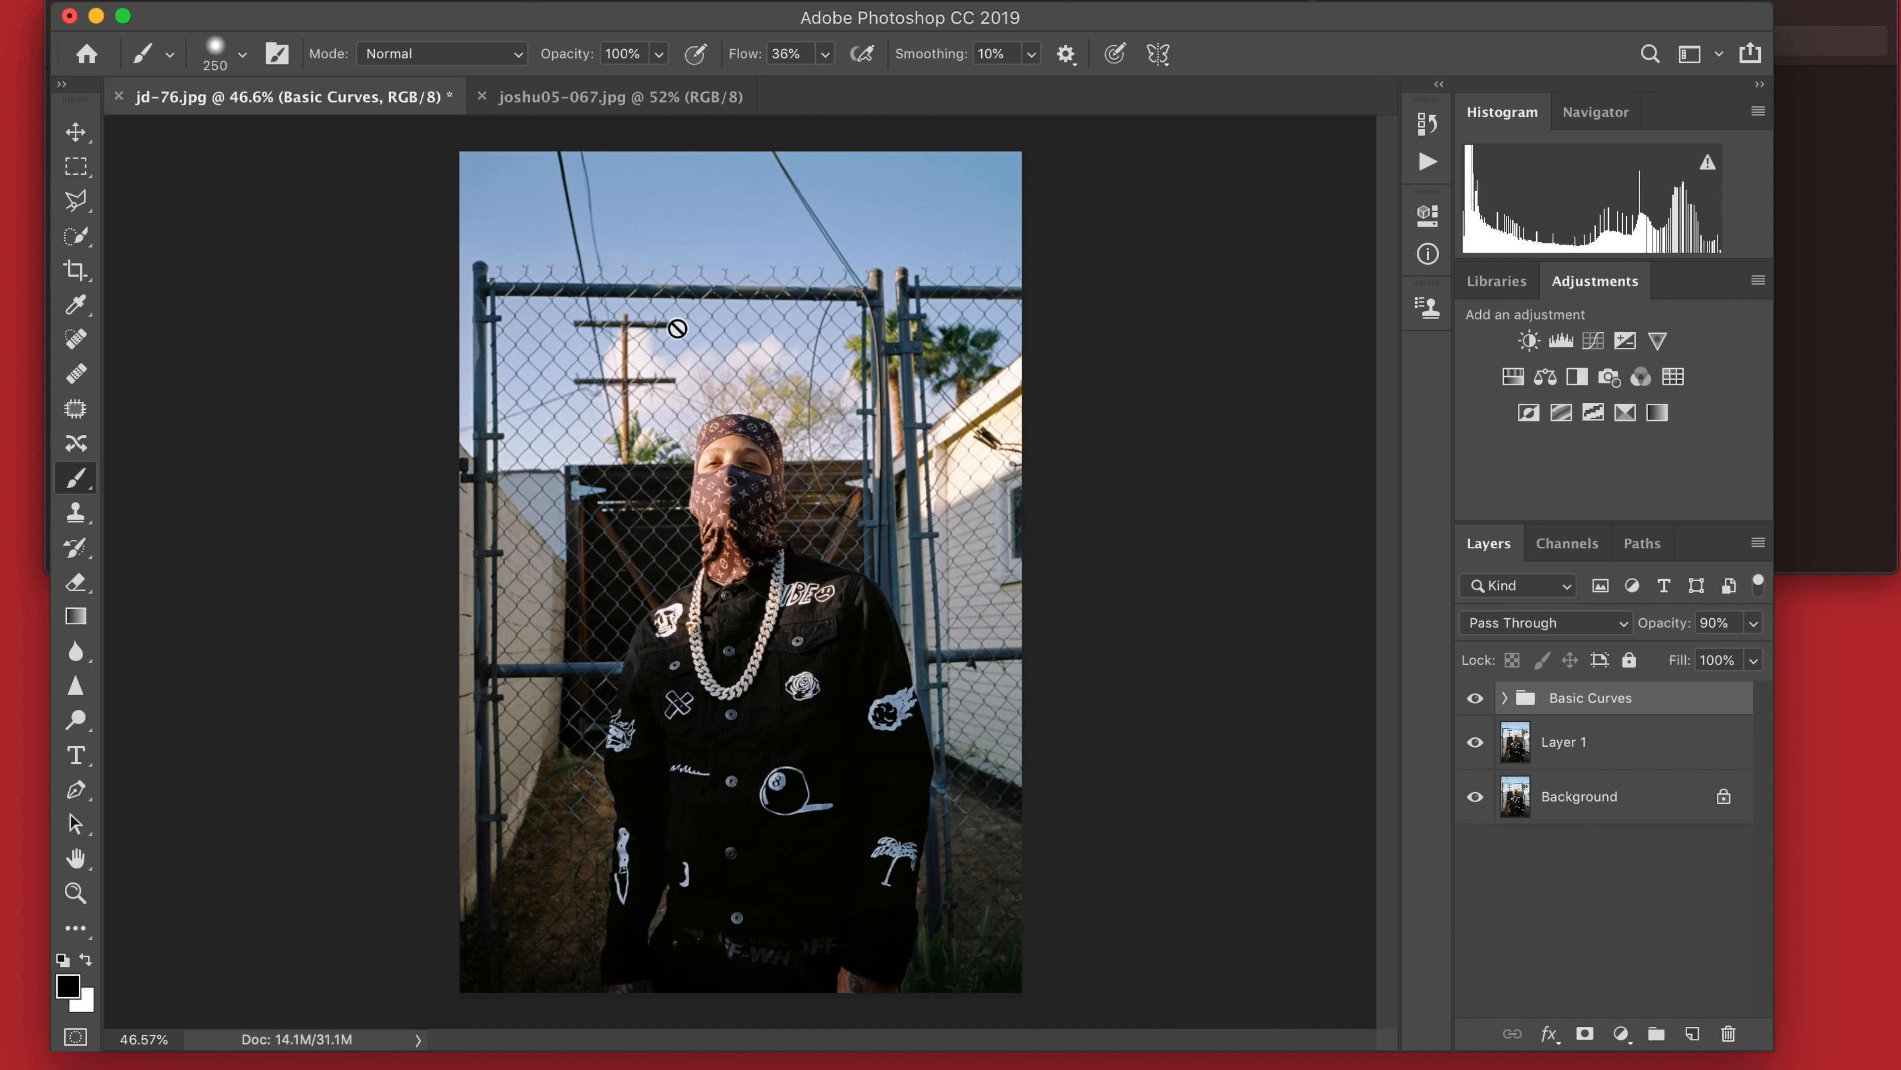
Add a Photo Filter adjustment layer above the Basic Curves group using Warming Filter (LBA).
{"action": "left_click", "coordinate": [1609, 377]}
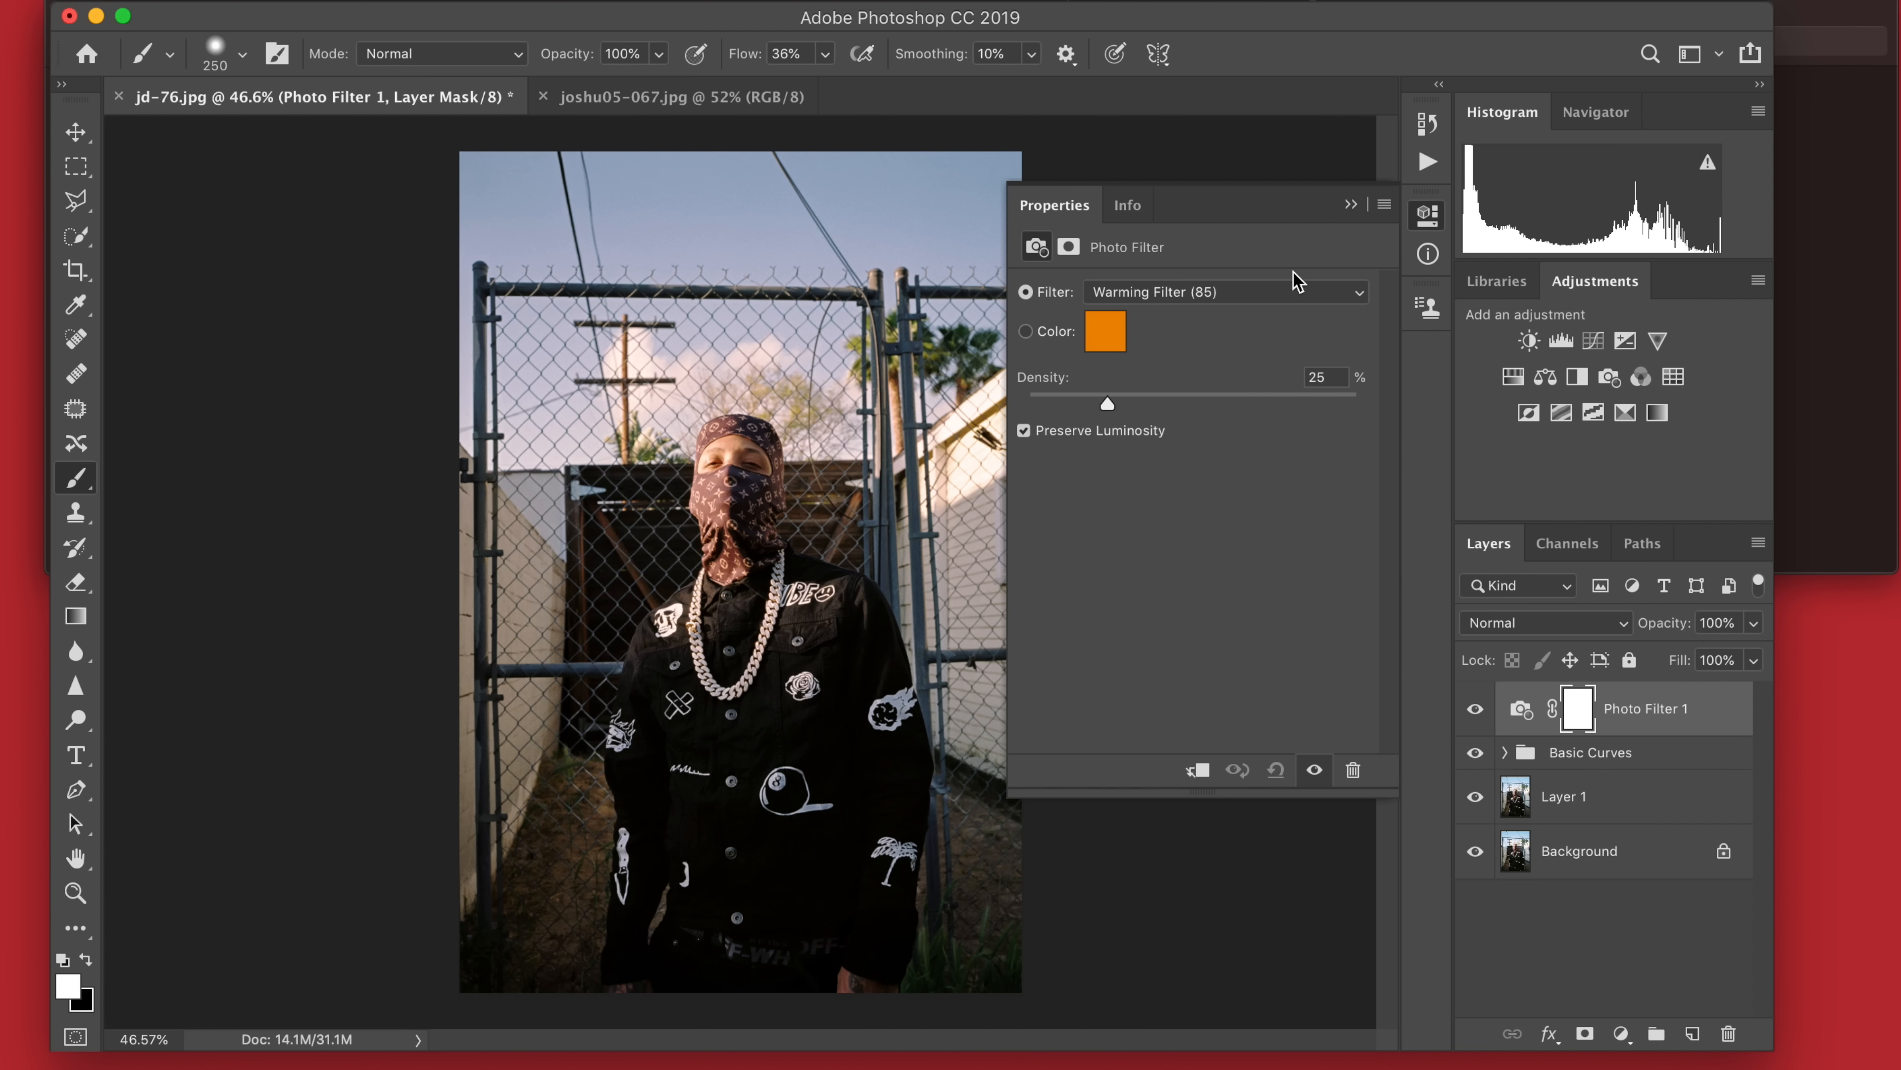
{"action": "left_click", "coordinate": [1350, 207]}
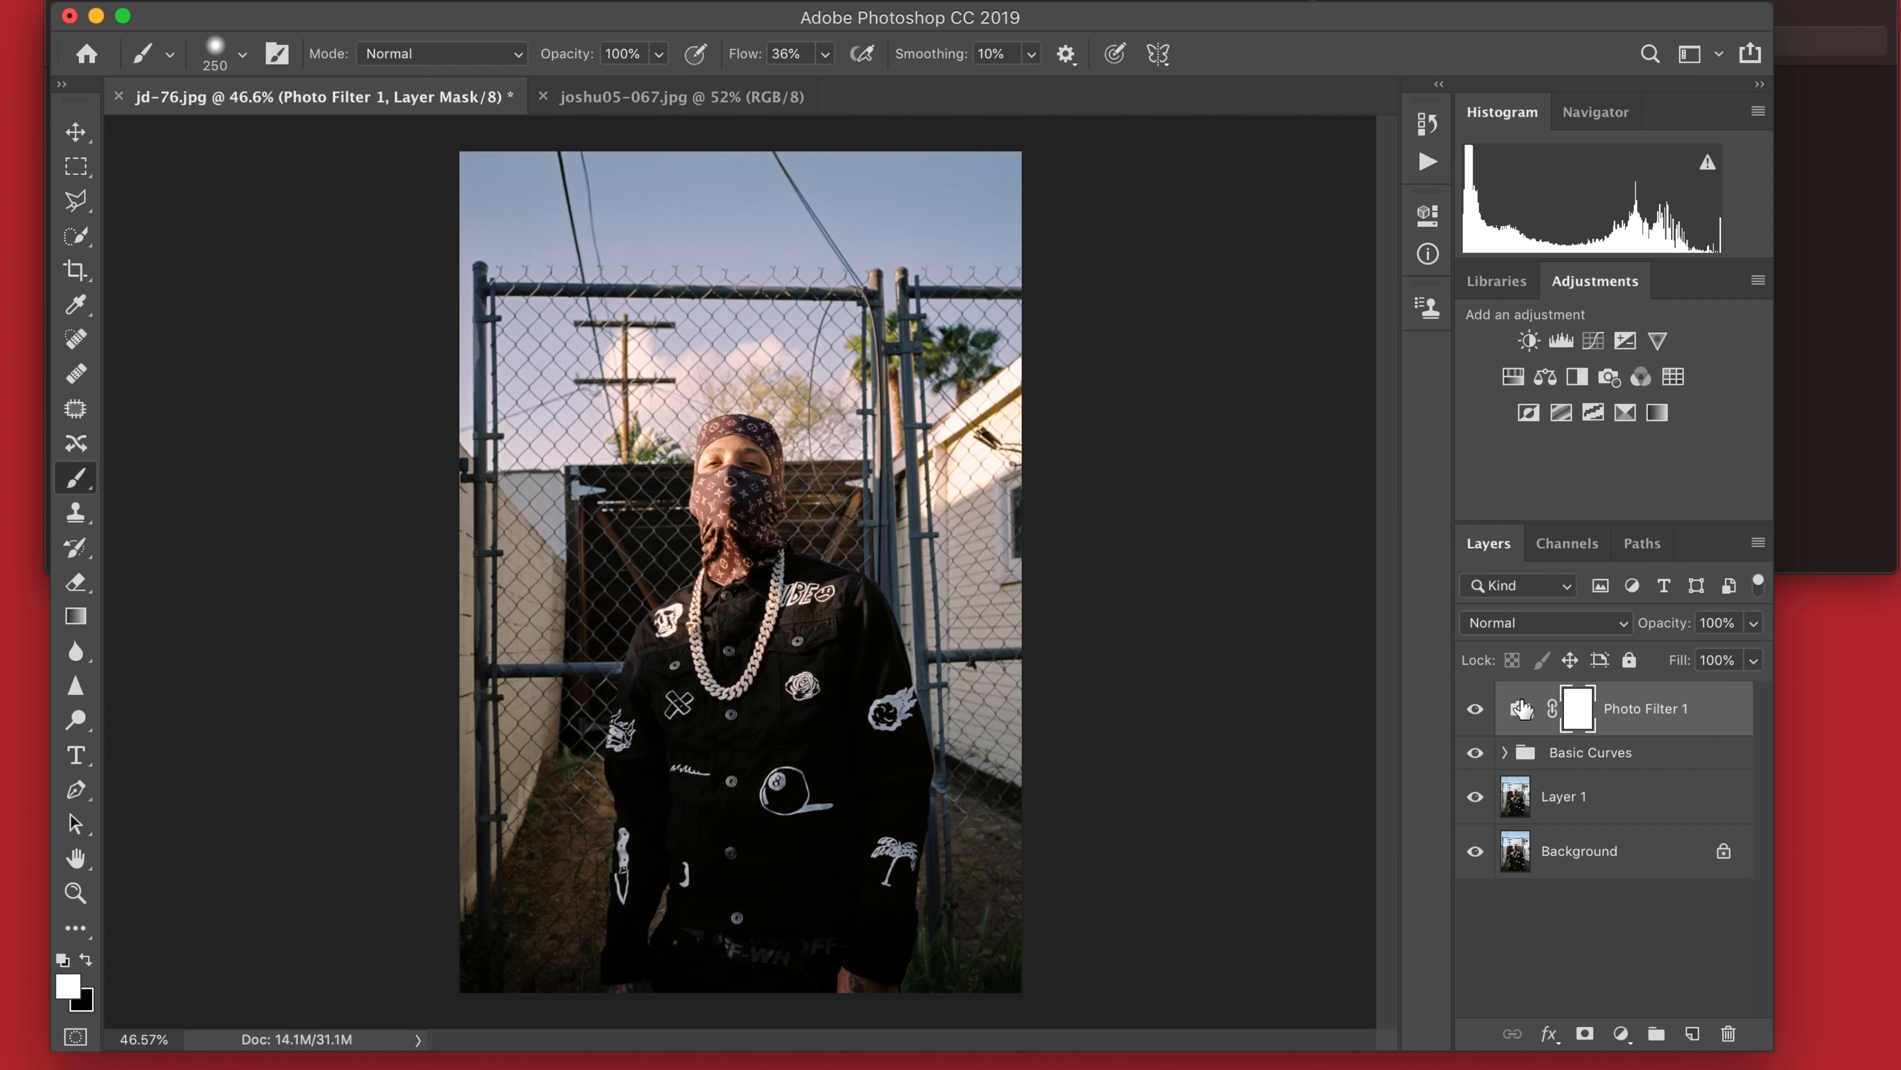
{"action": "double_click", "coordinate": [1527, 710]}
{"action": "left_click", "coordinate": [1237, 294]}
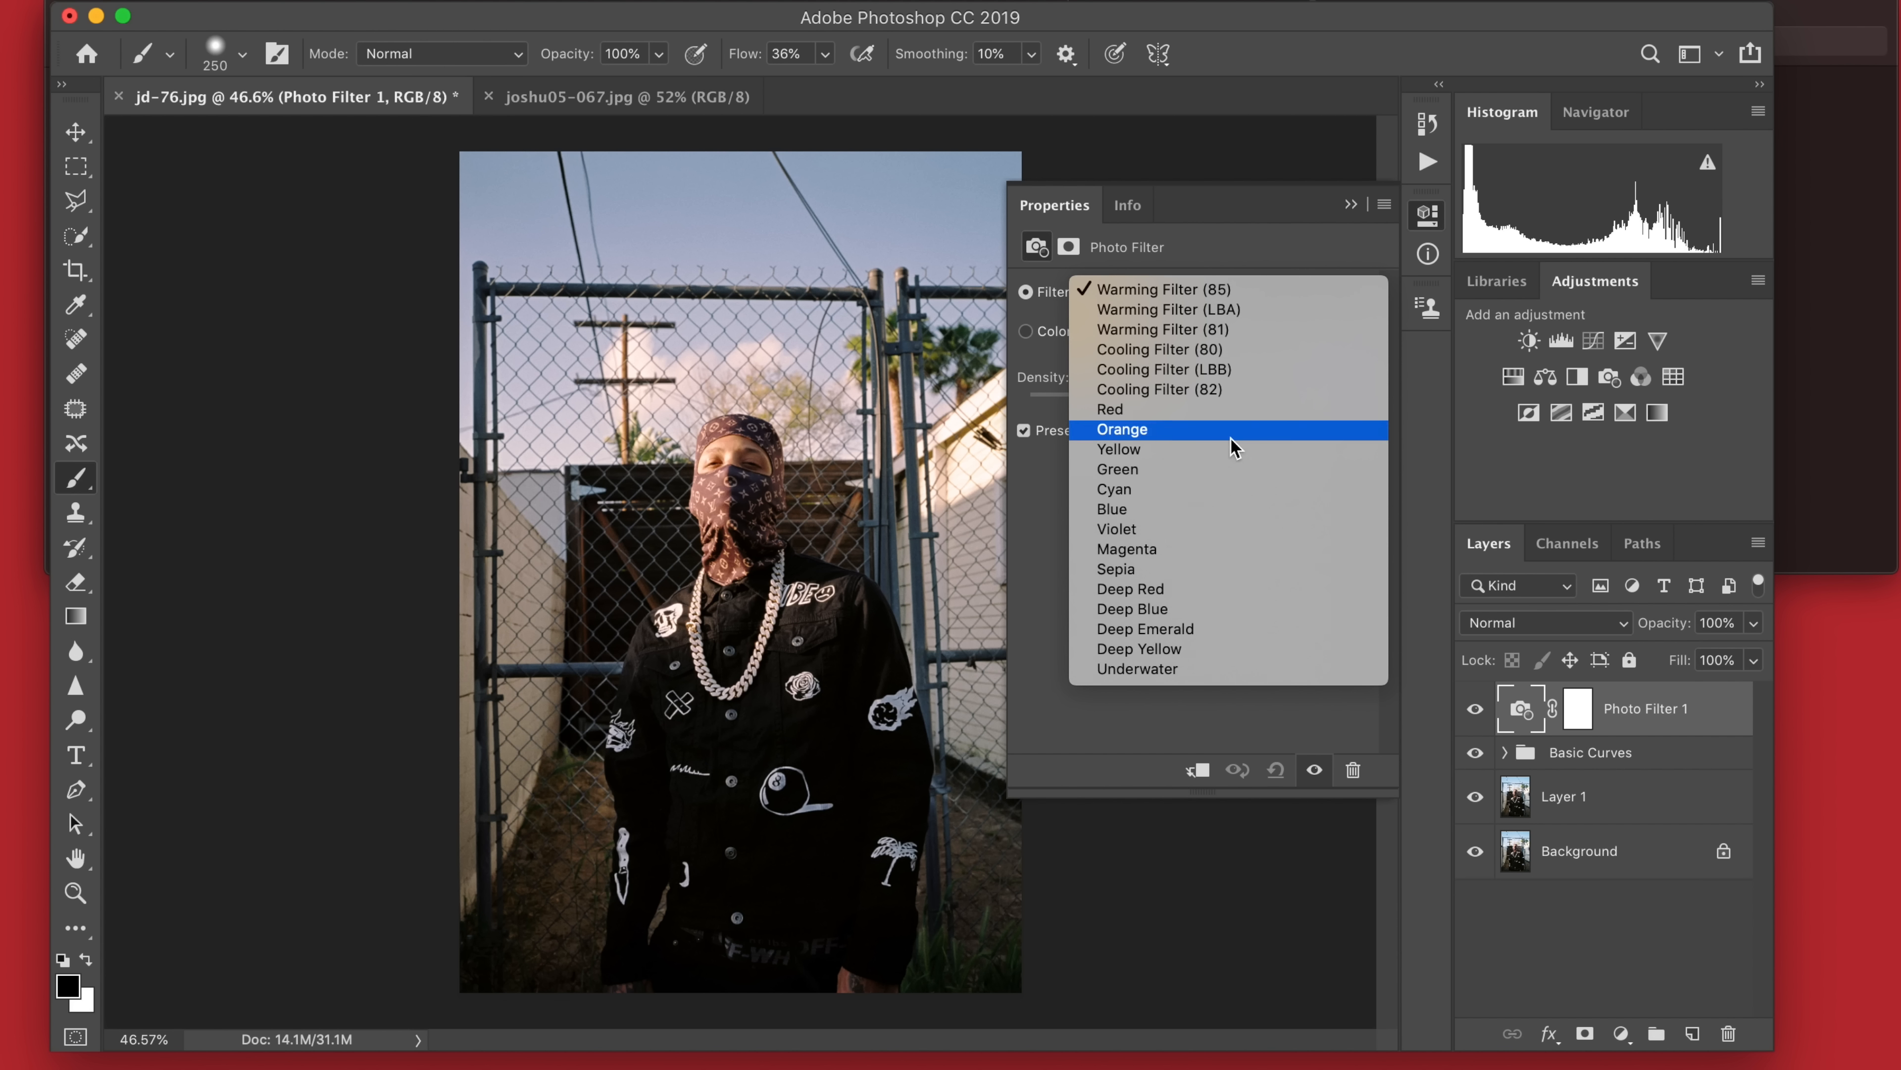
{"action": "left_click", "coordinate": [1189, 310]}
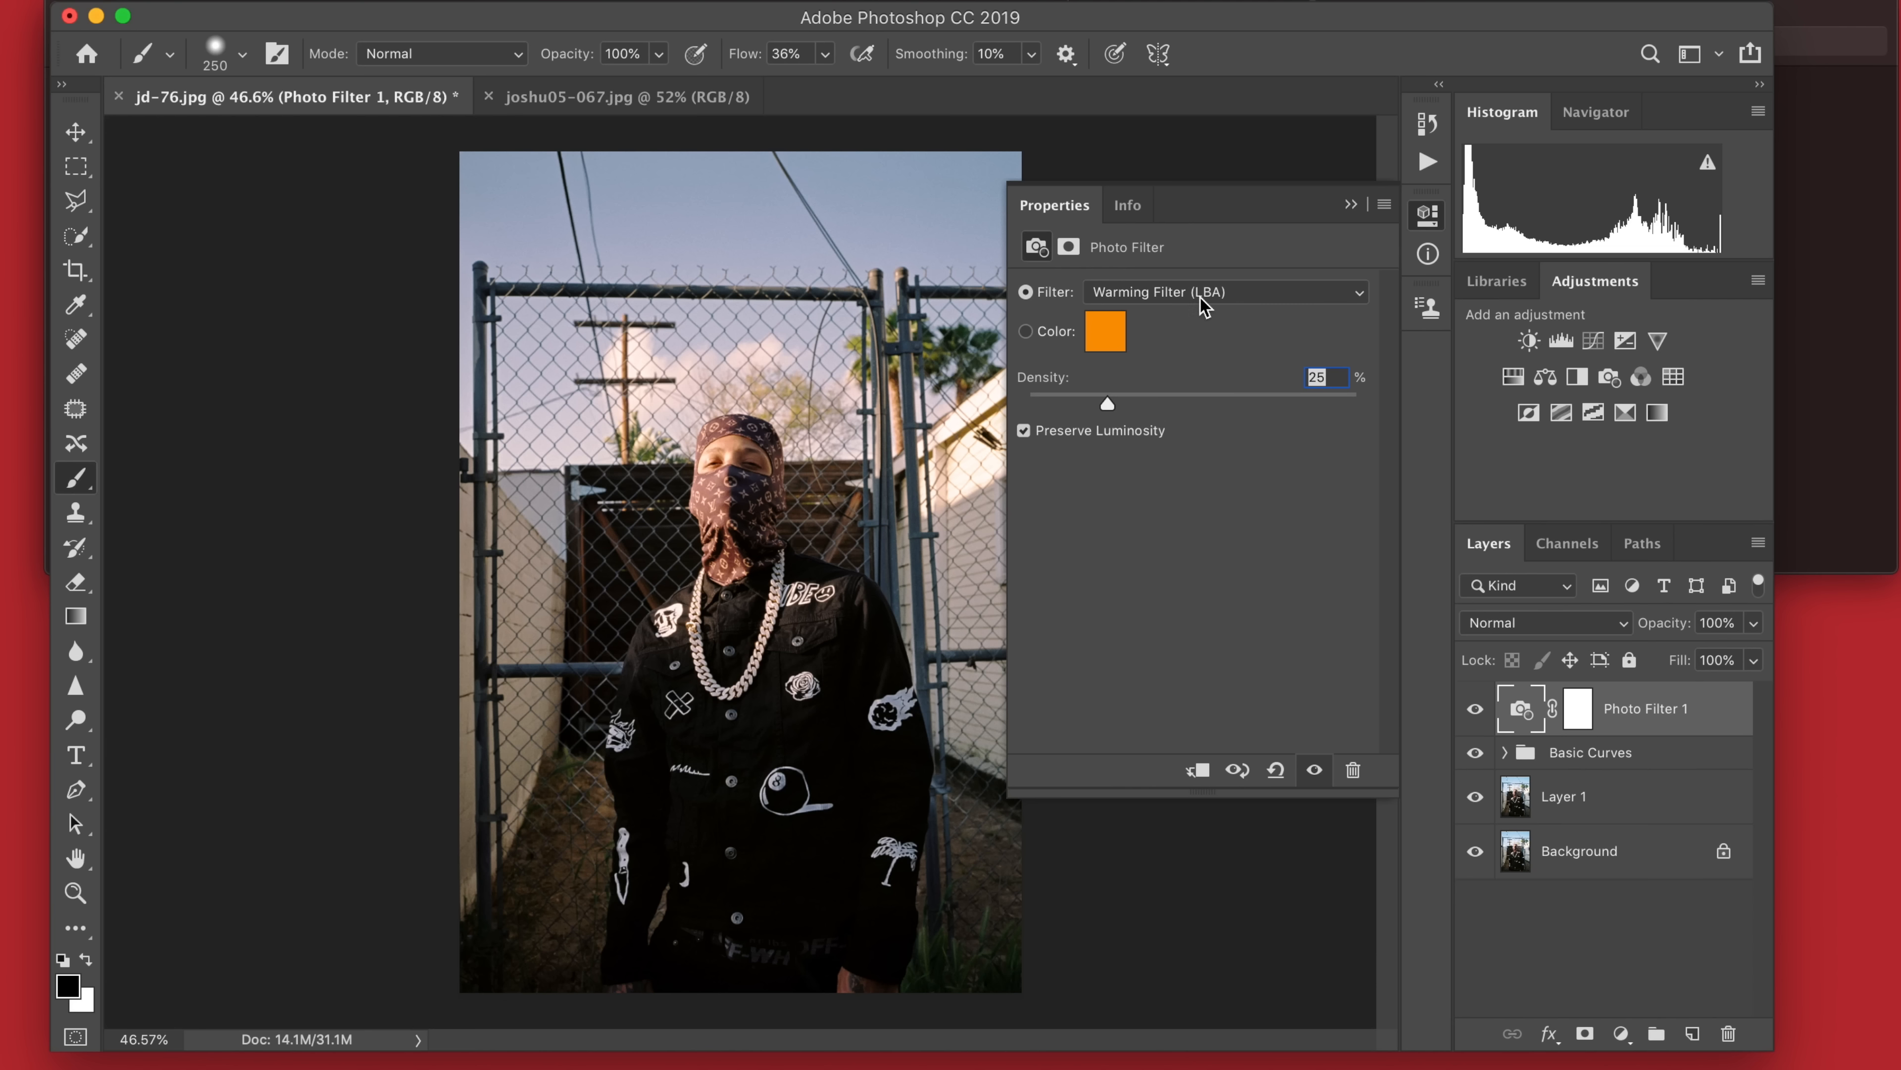
{"action": "left_click", "coordinate": [1350, 205]}
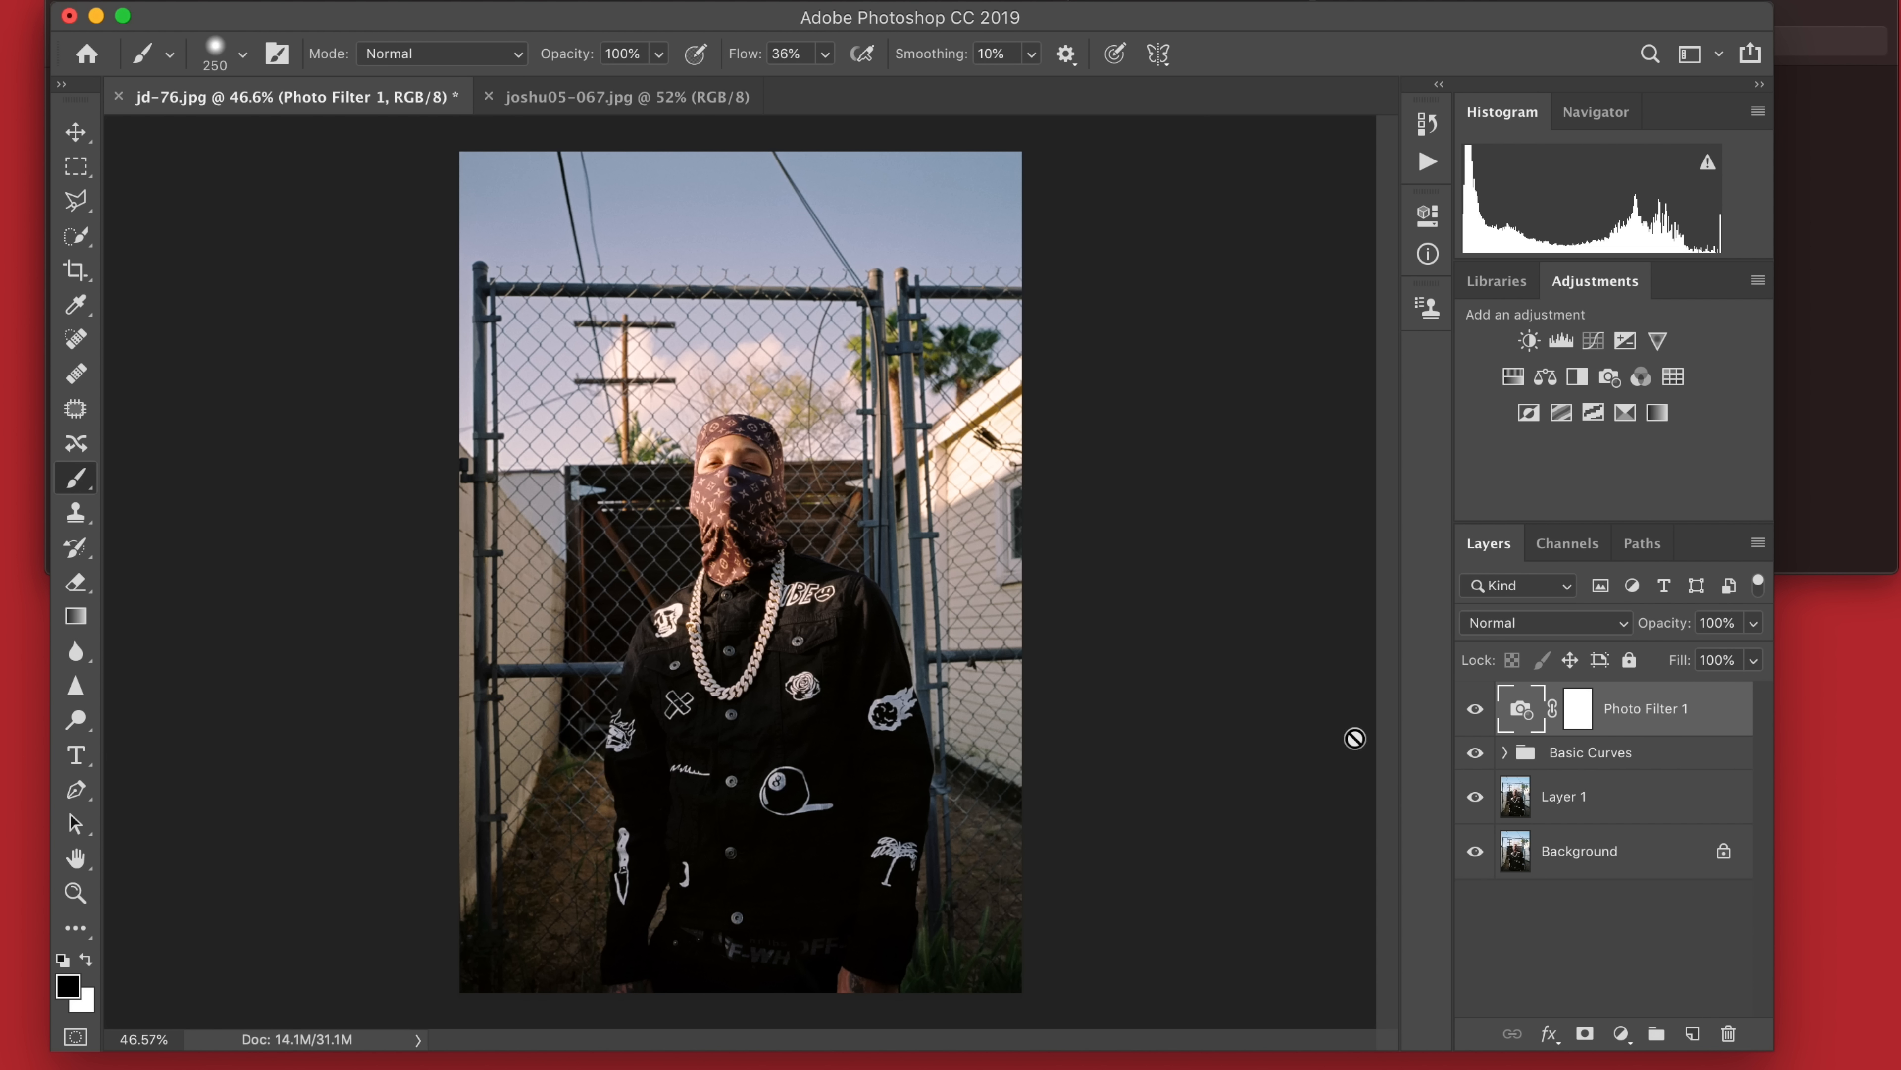
Set the blend mode of the Photo Filter 1 layer to Color and check the photo at several magnifications.
{"action": "left_click", "coordinate": [1531, 621]}
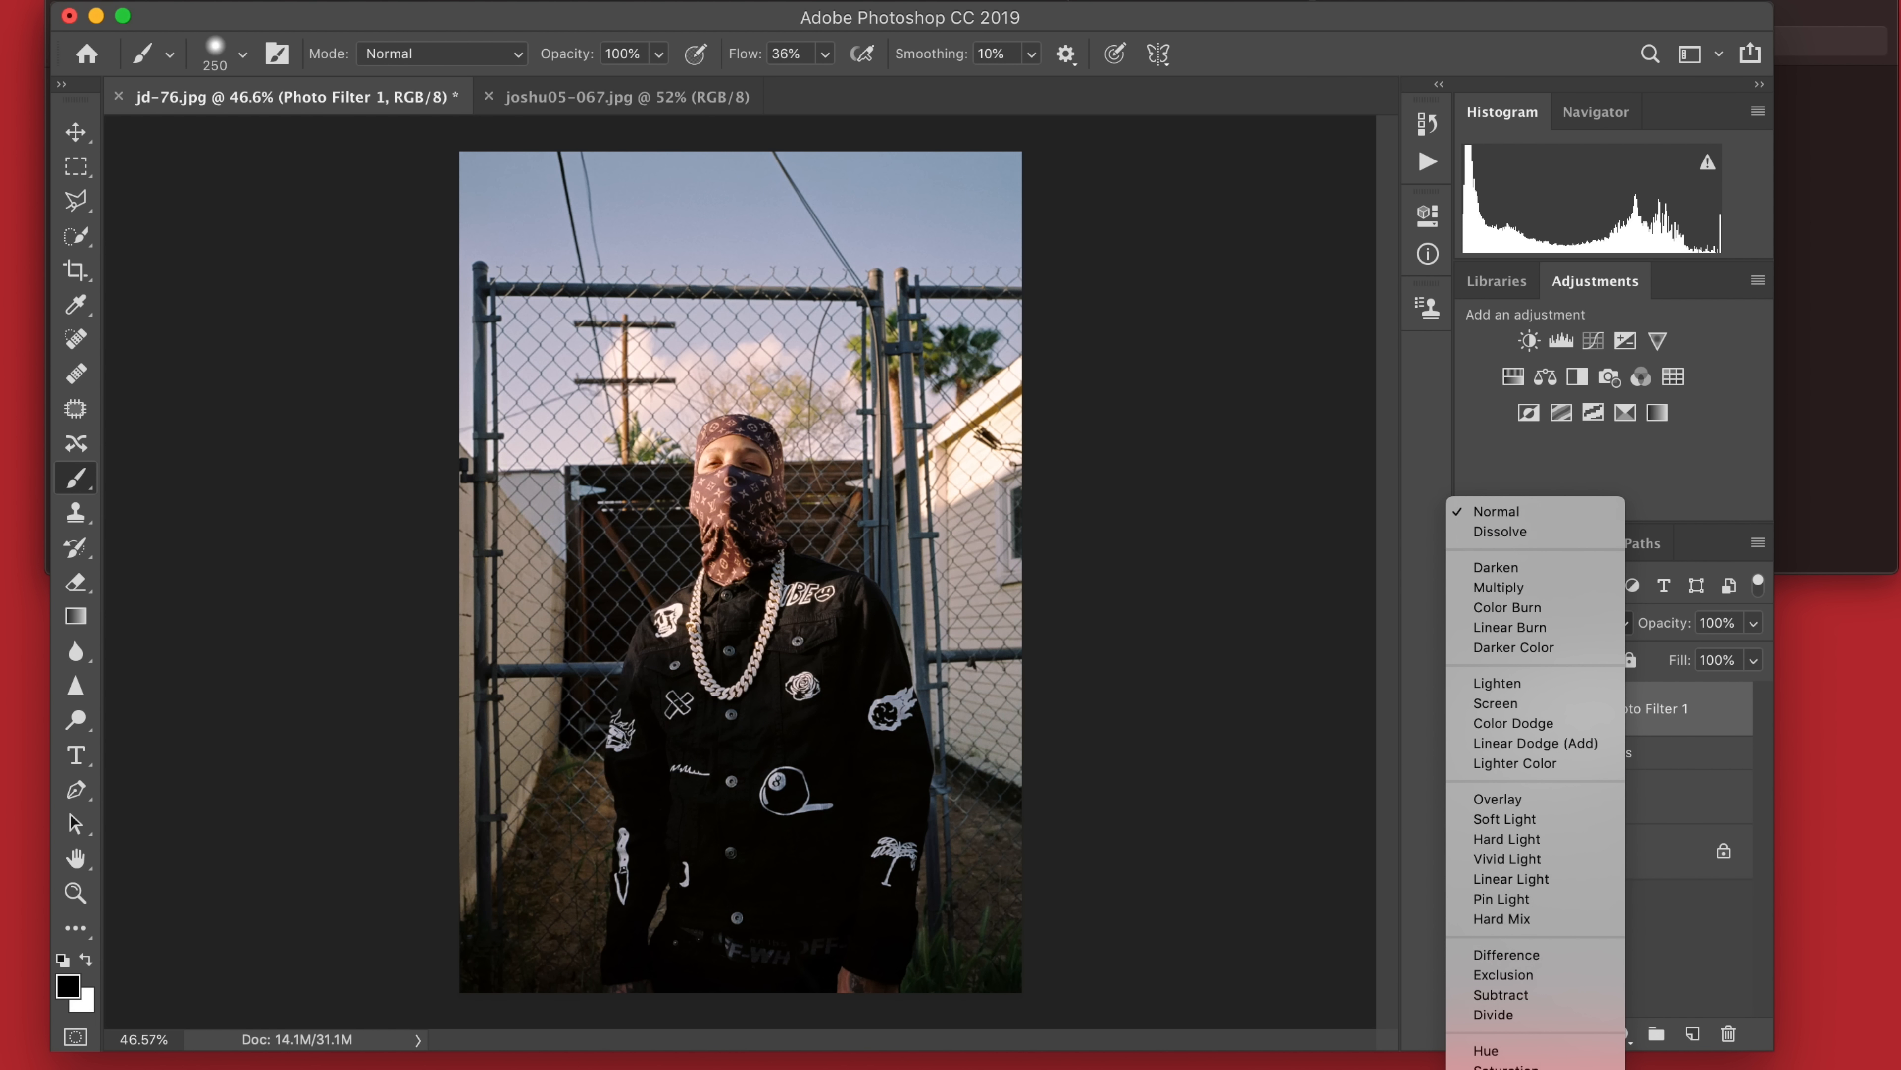
{"action": "left_click", "coordinate": [1486, 1068]}
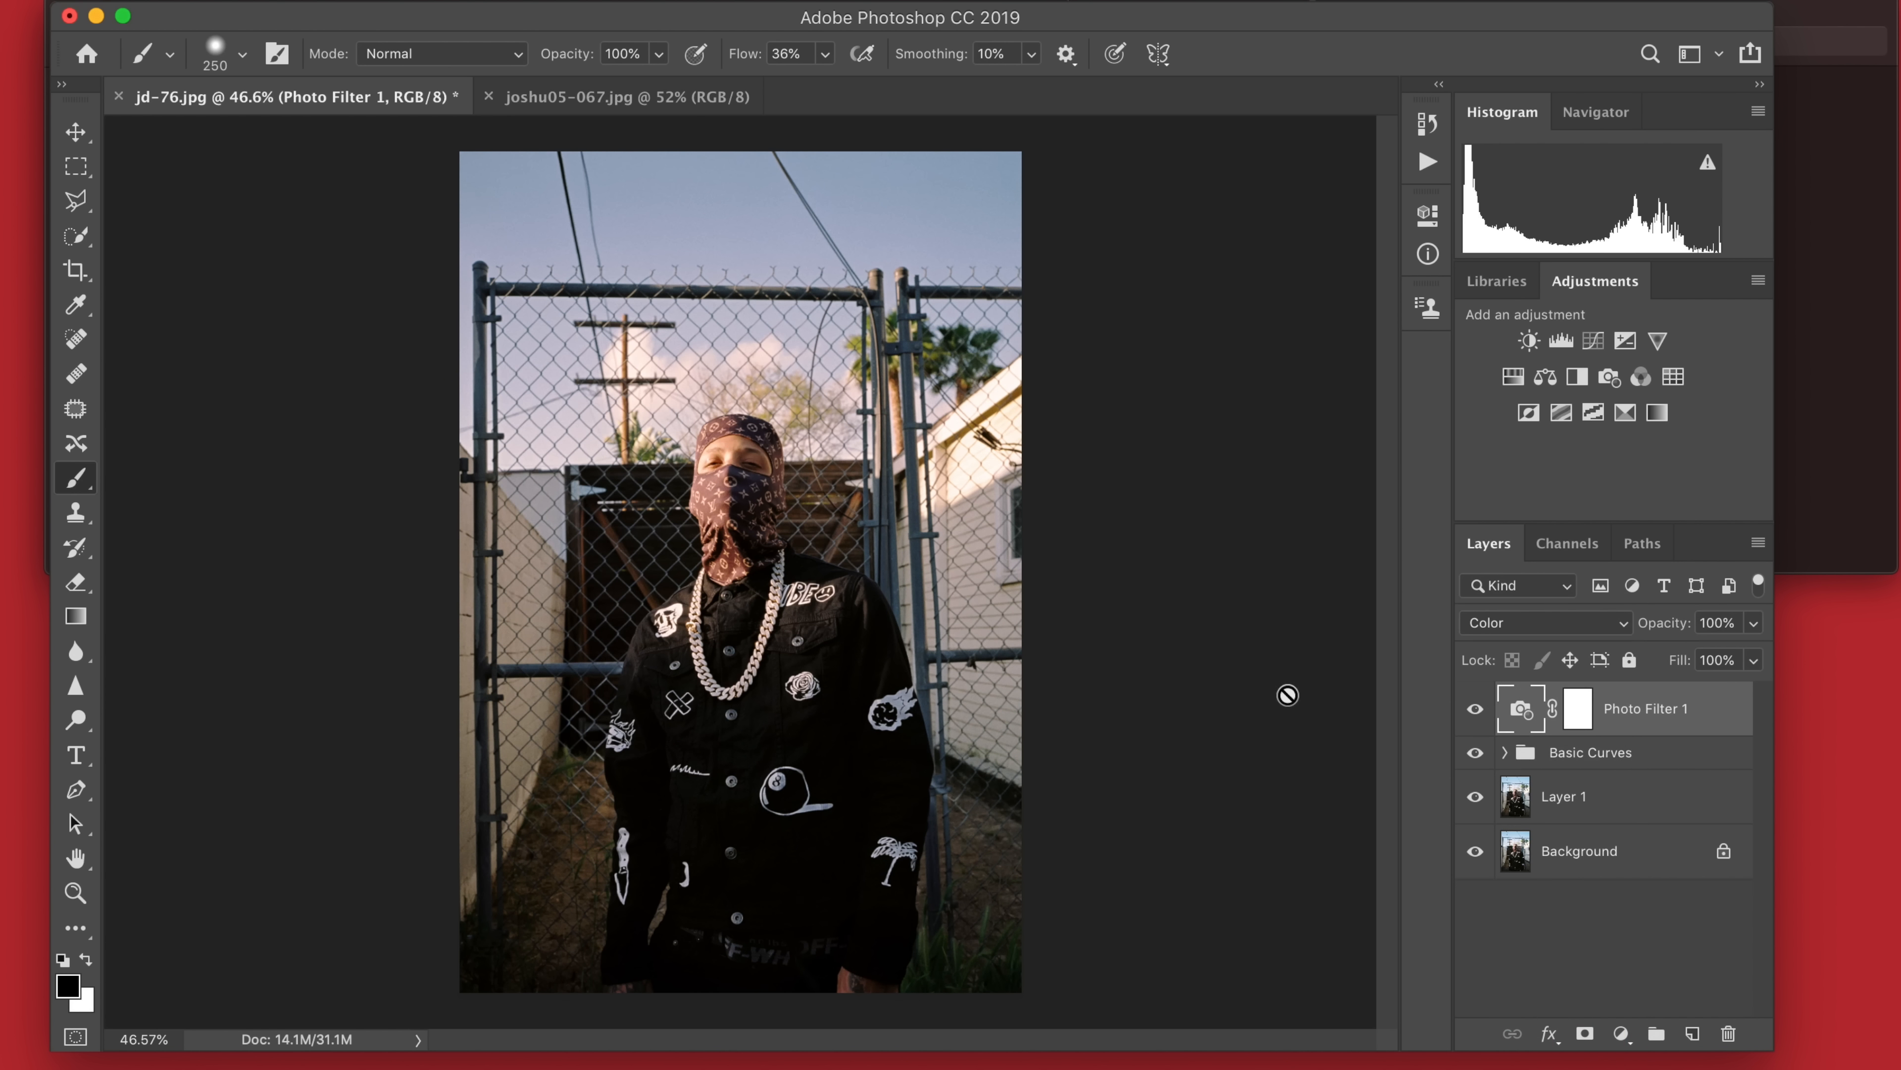
{"action": "scroll", "coordinate": [1117, 555], "scroll_direction": "down", "scroll_amount": 3}
{"action": "scroll", "coordinate": [1117, 559], "scroll_direction": "up", "scroll_amount": 2}
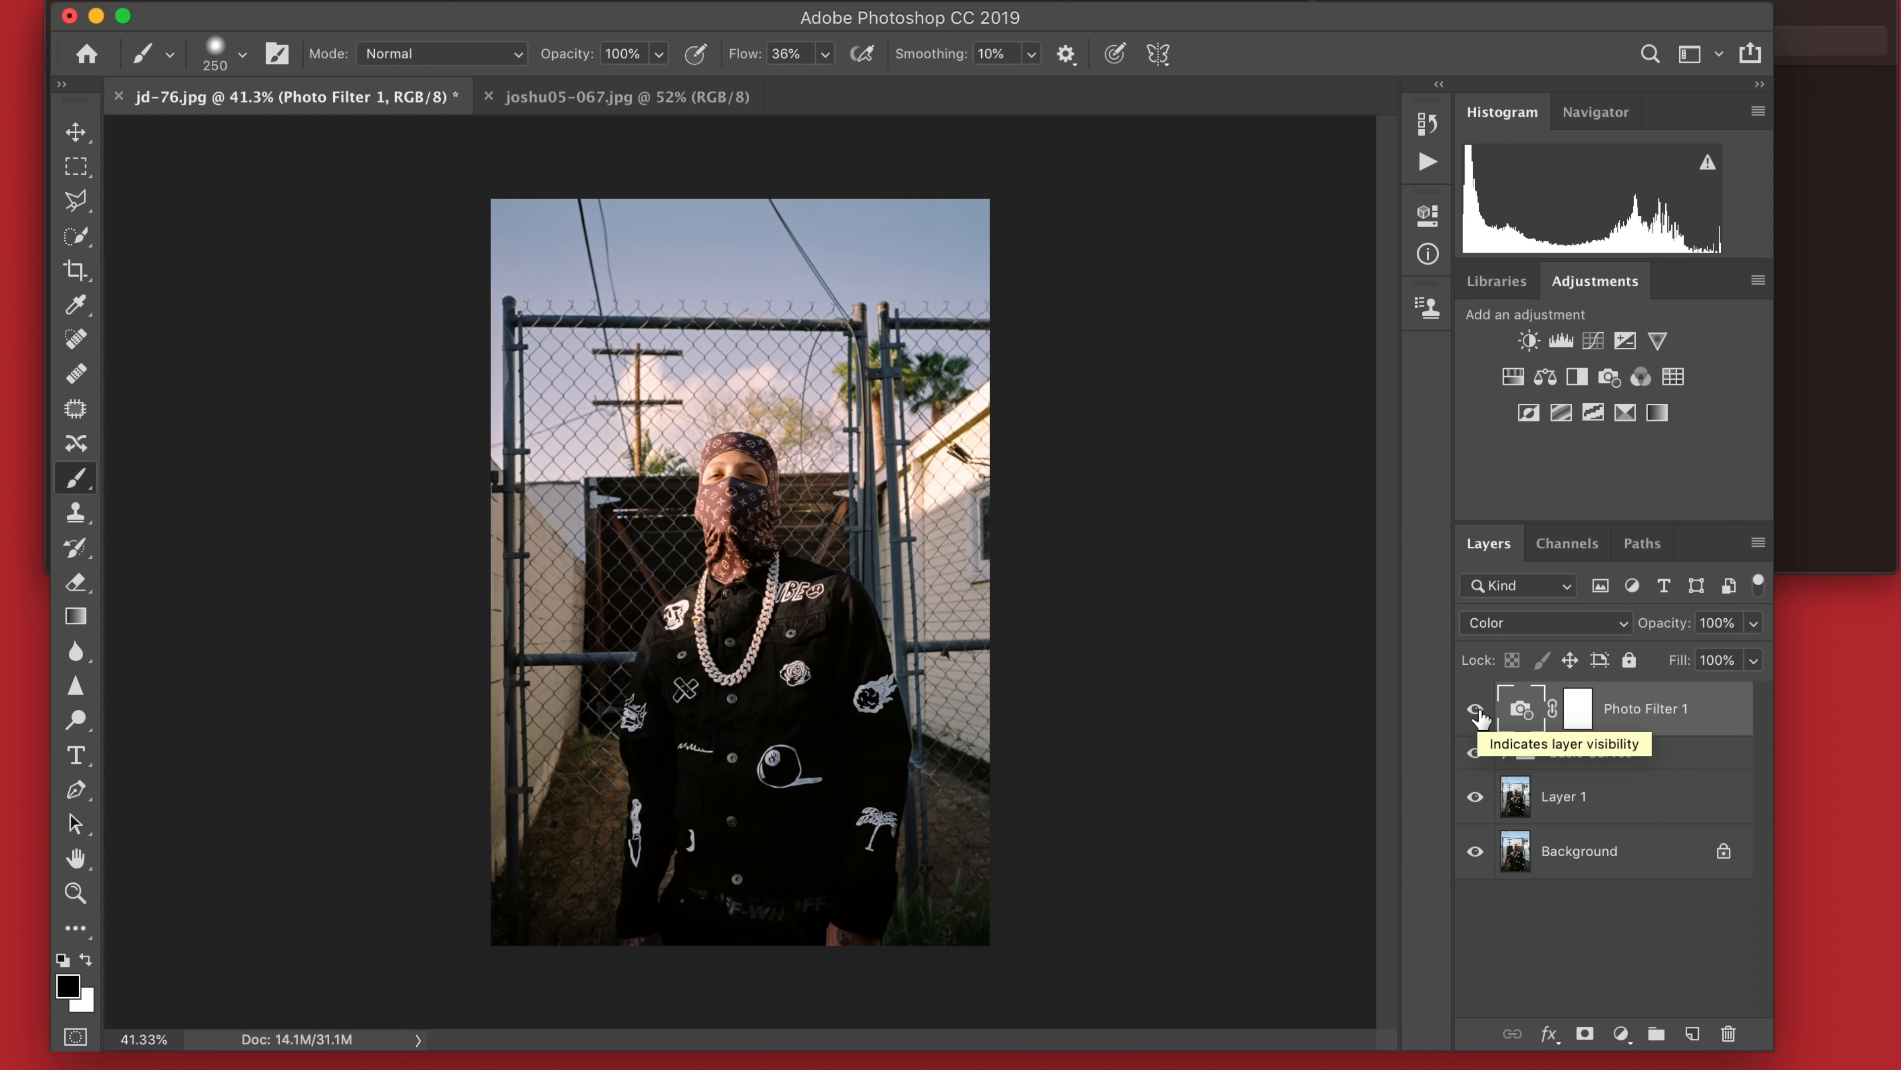
{"action": "scroll", "coordinate": [1124, 604], "scroll_direction": "down", "scroll_amount": 3}
{"action": "scroll", "coordinate": [1125, 604], "scroll_direction": "up", "scroll_amount": 4}
{"action": "scroll", "coordinate": [1125, 605], "scroll_direction": "down", "scroll_amount": 2}
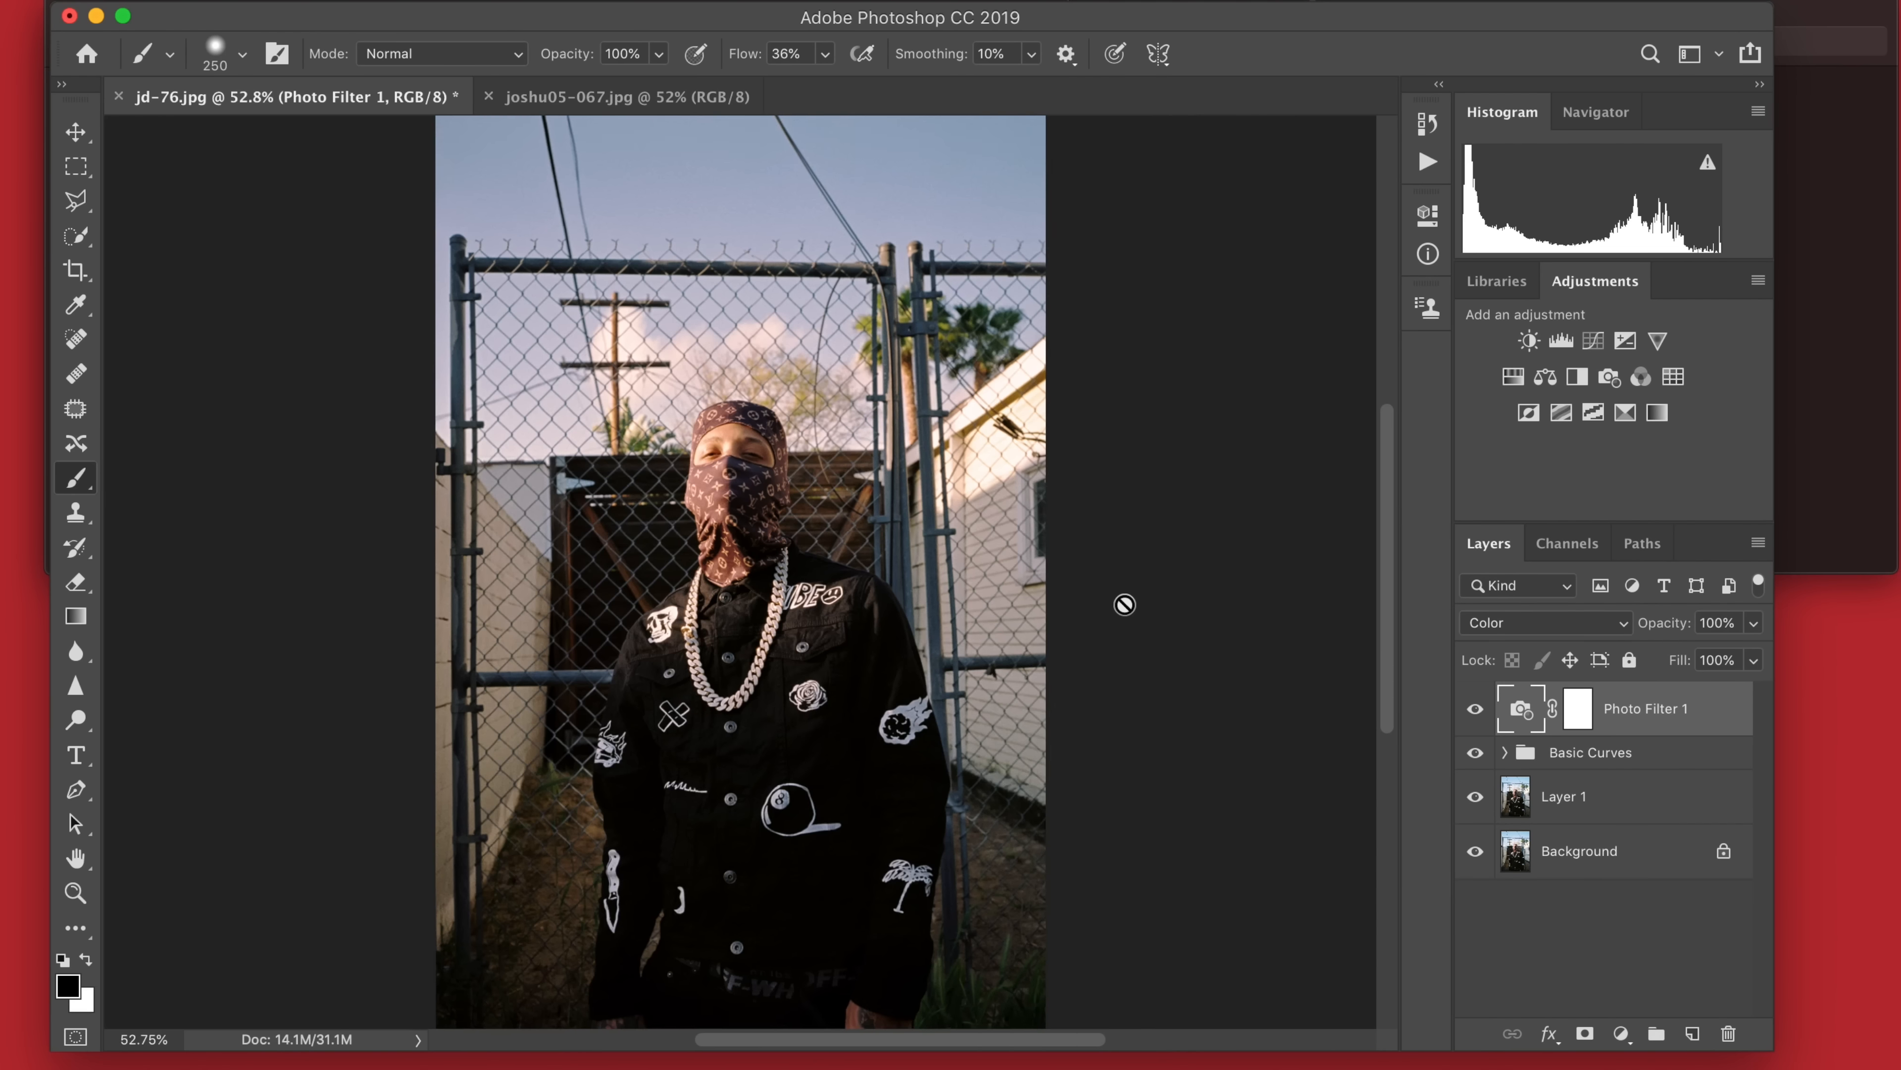
{"action": "scroll", "coordinate": [1124, 604], "scroll_direction": "down", "scroll_amount": 1}
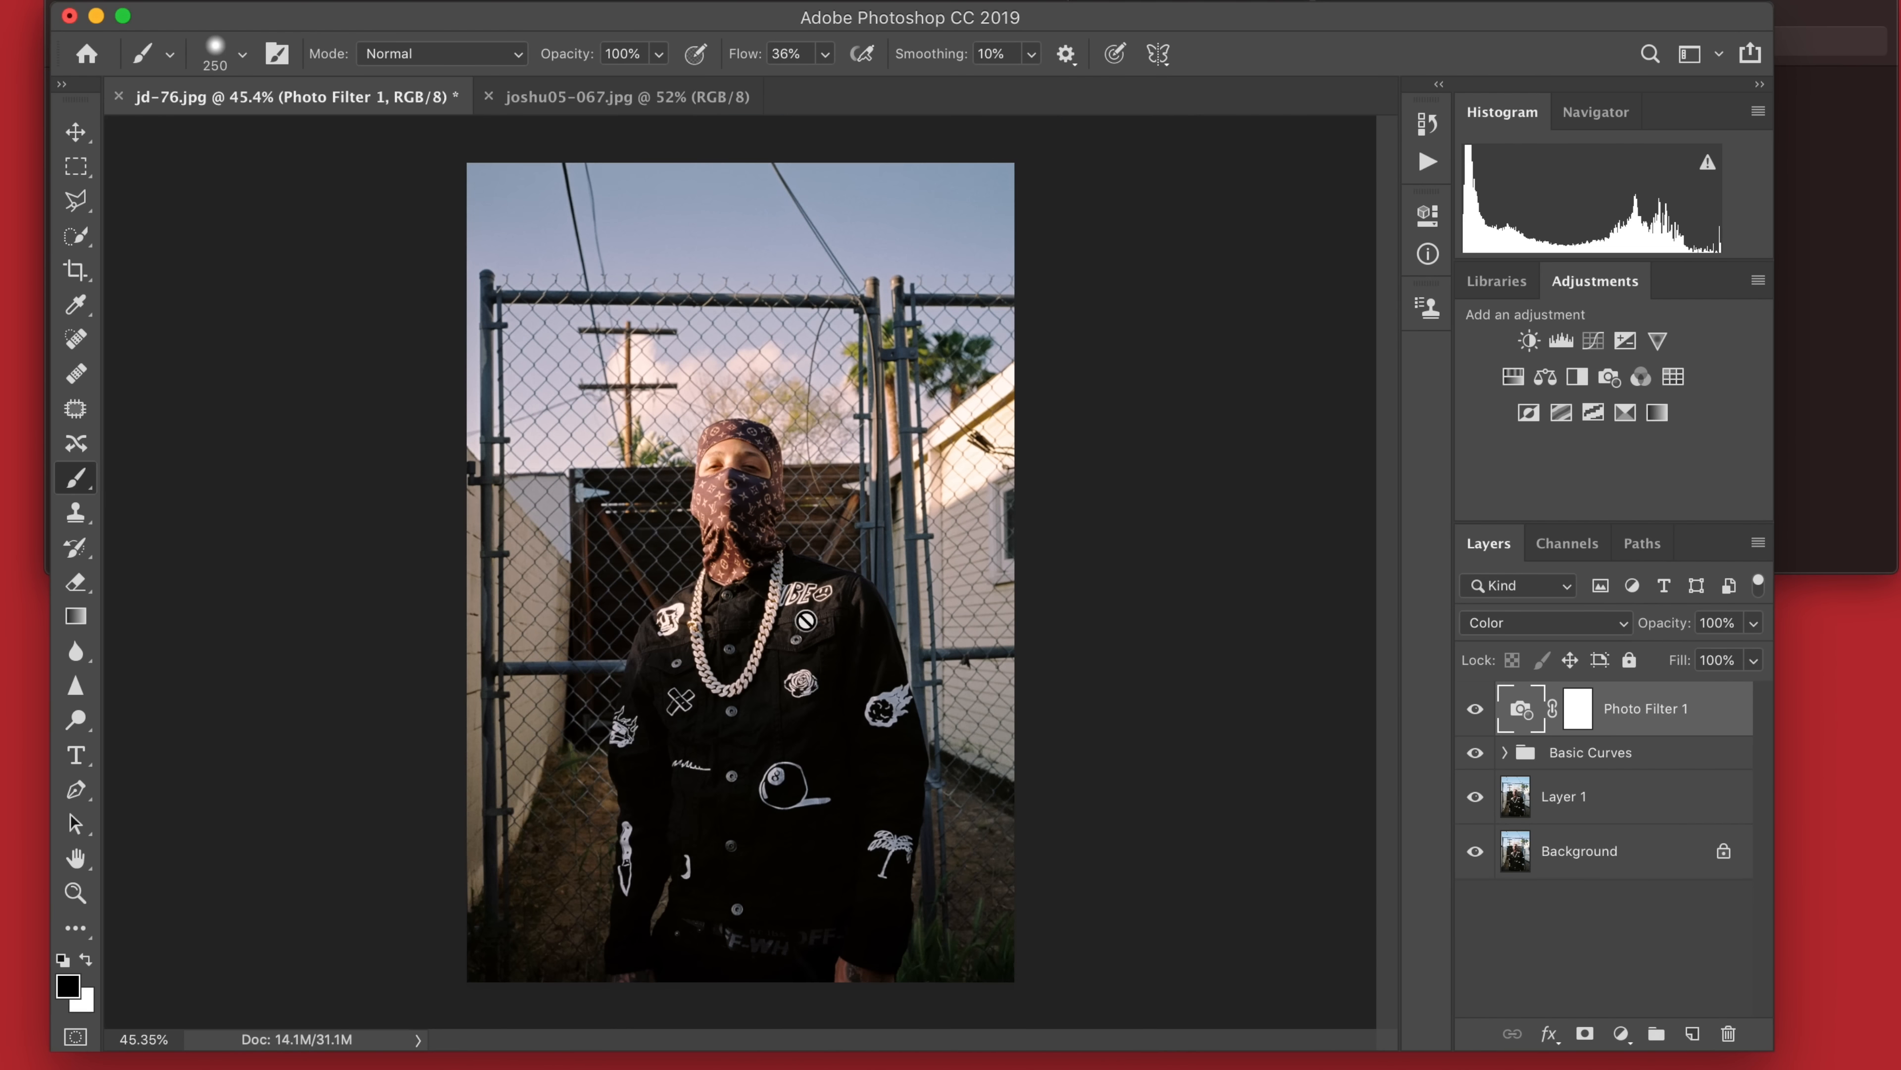
Compare the photo with and without the Photo Filter 1 layer.
{"action": "left_click", "coordinate": [1475, 708]}
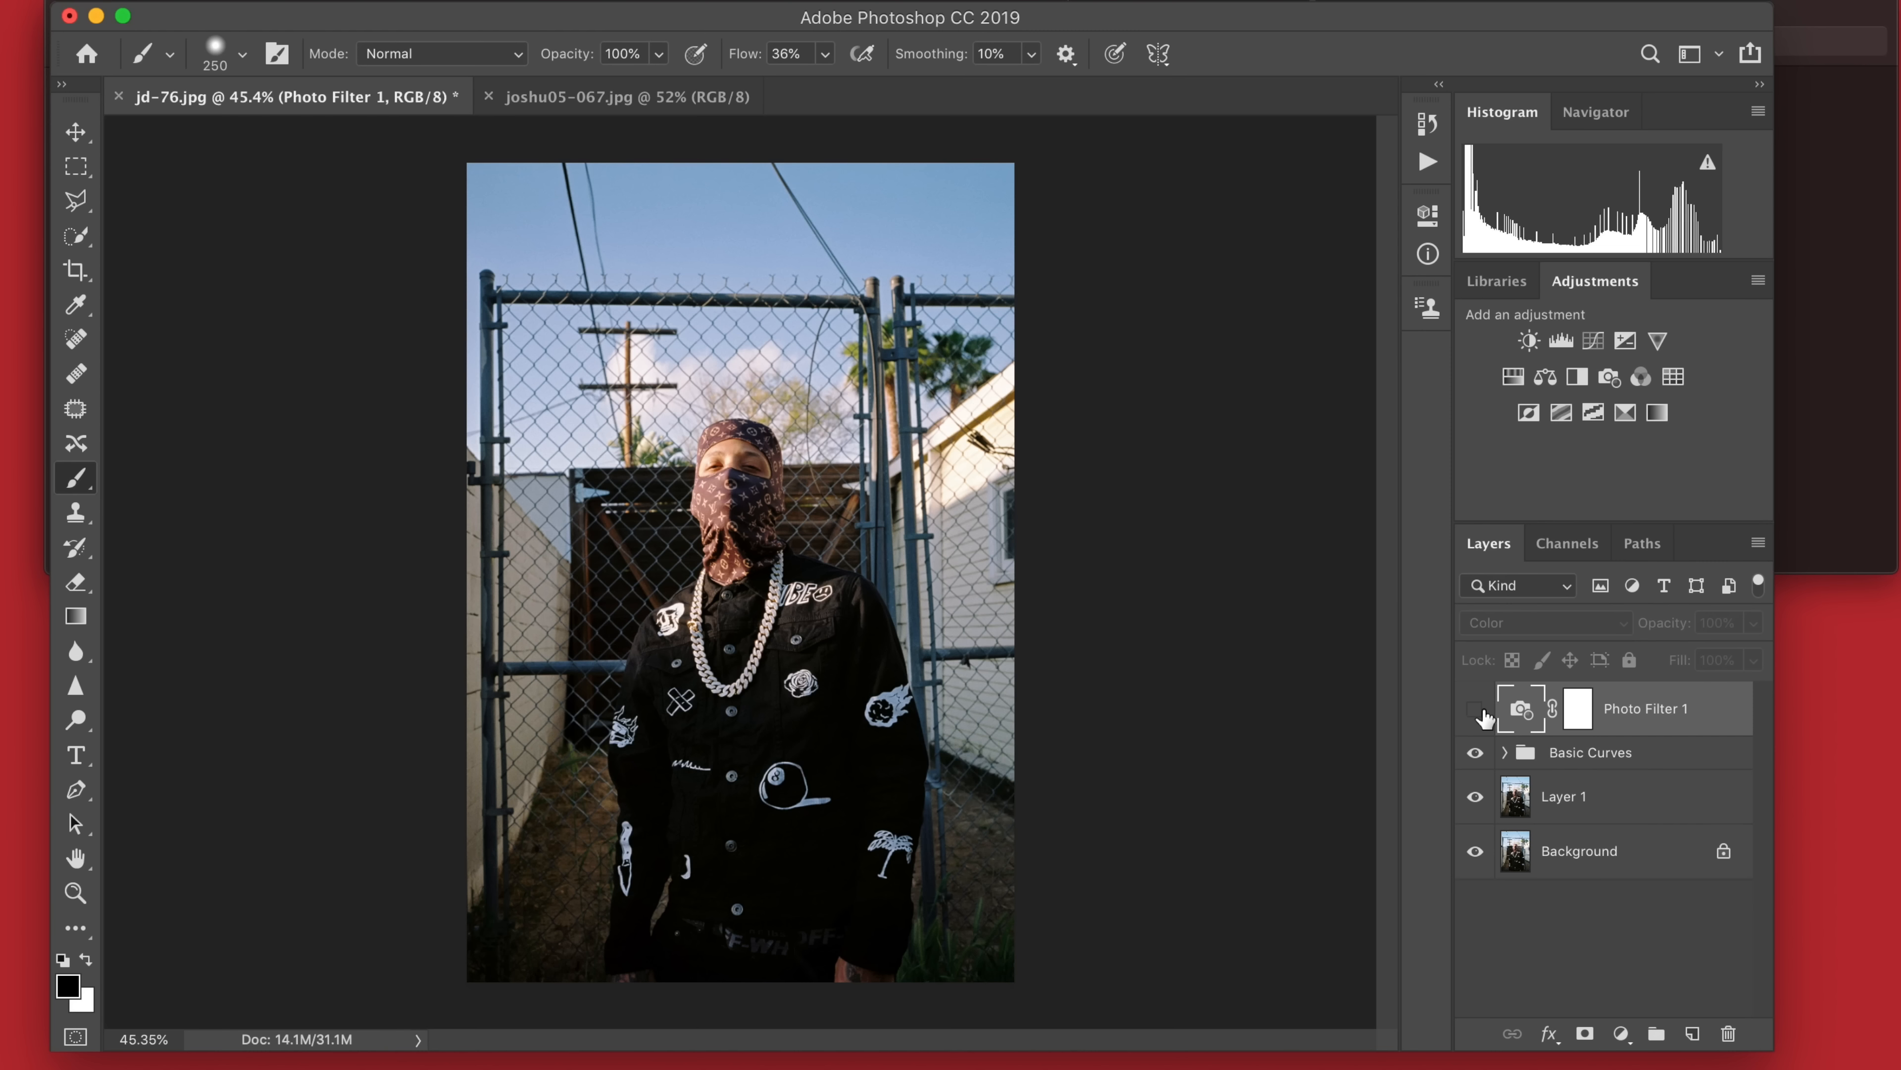
{"action": "left_click", "coordinate": [1475, 709]}
{"action": "scroll", "coordinate": [1268, 735], "scroll_direction": "up", "scroll_amount": 1}
{"action": "left_click", "coordinate": [1474, 709]}
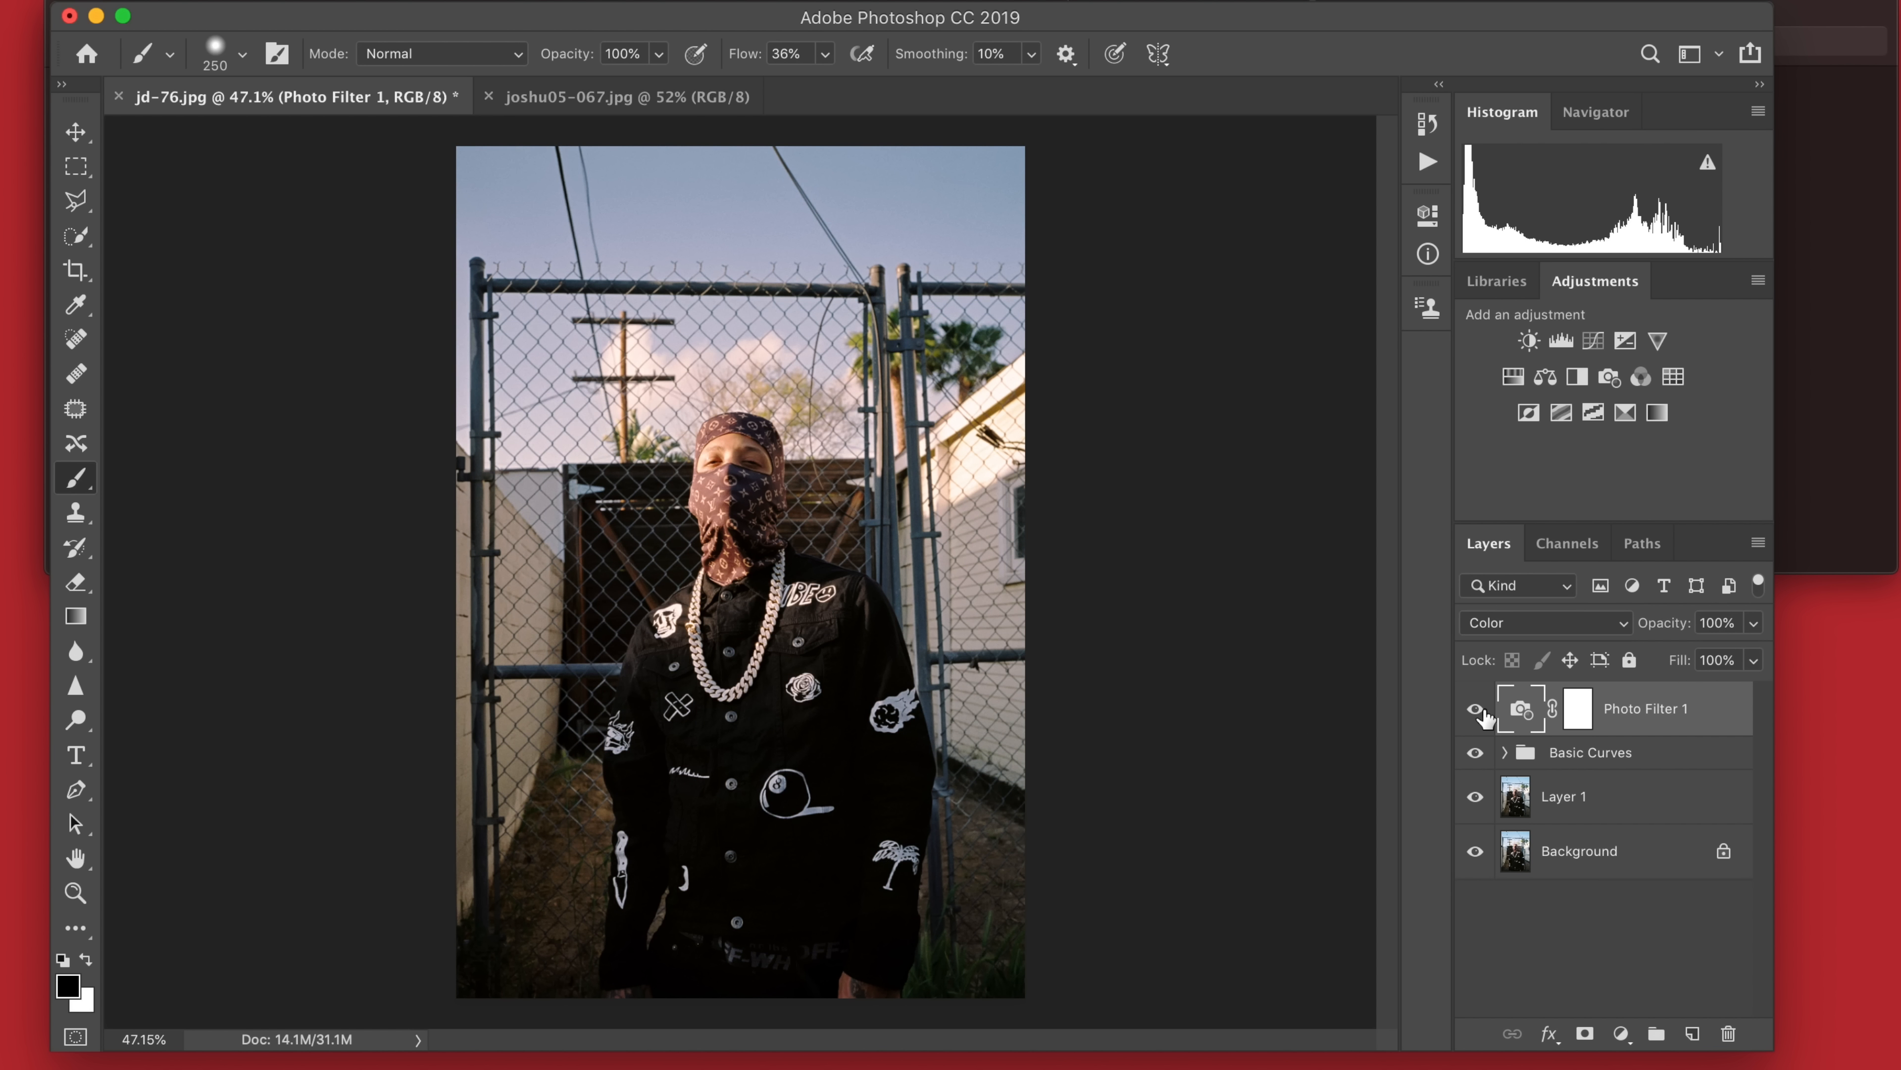
{"action": "left_click", "coordinate": [1482, 713]}
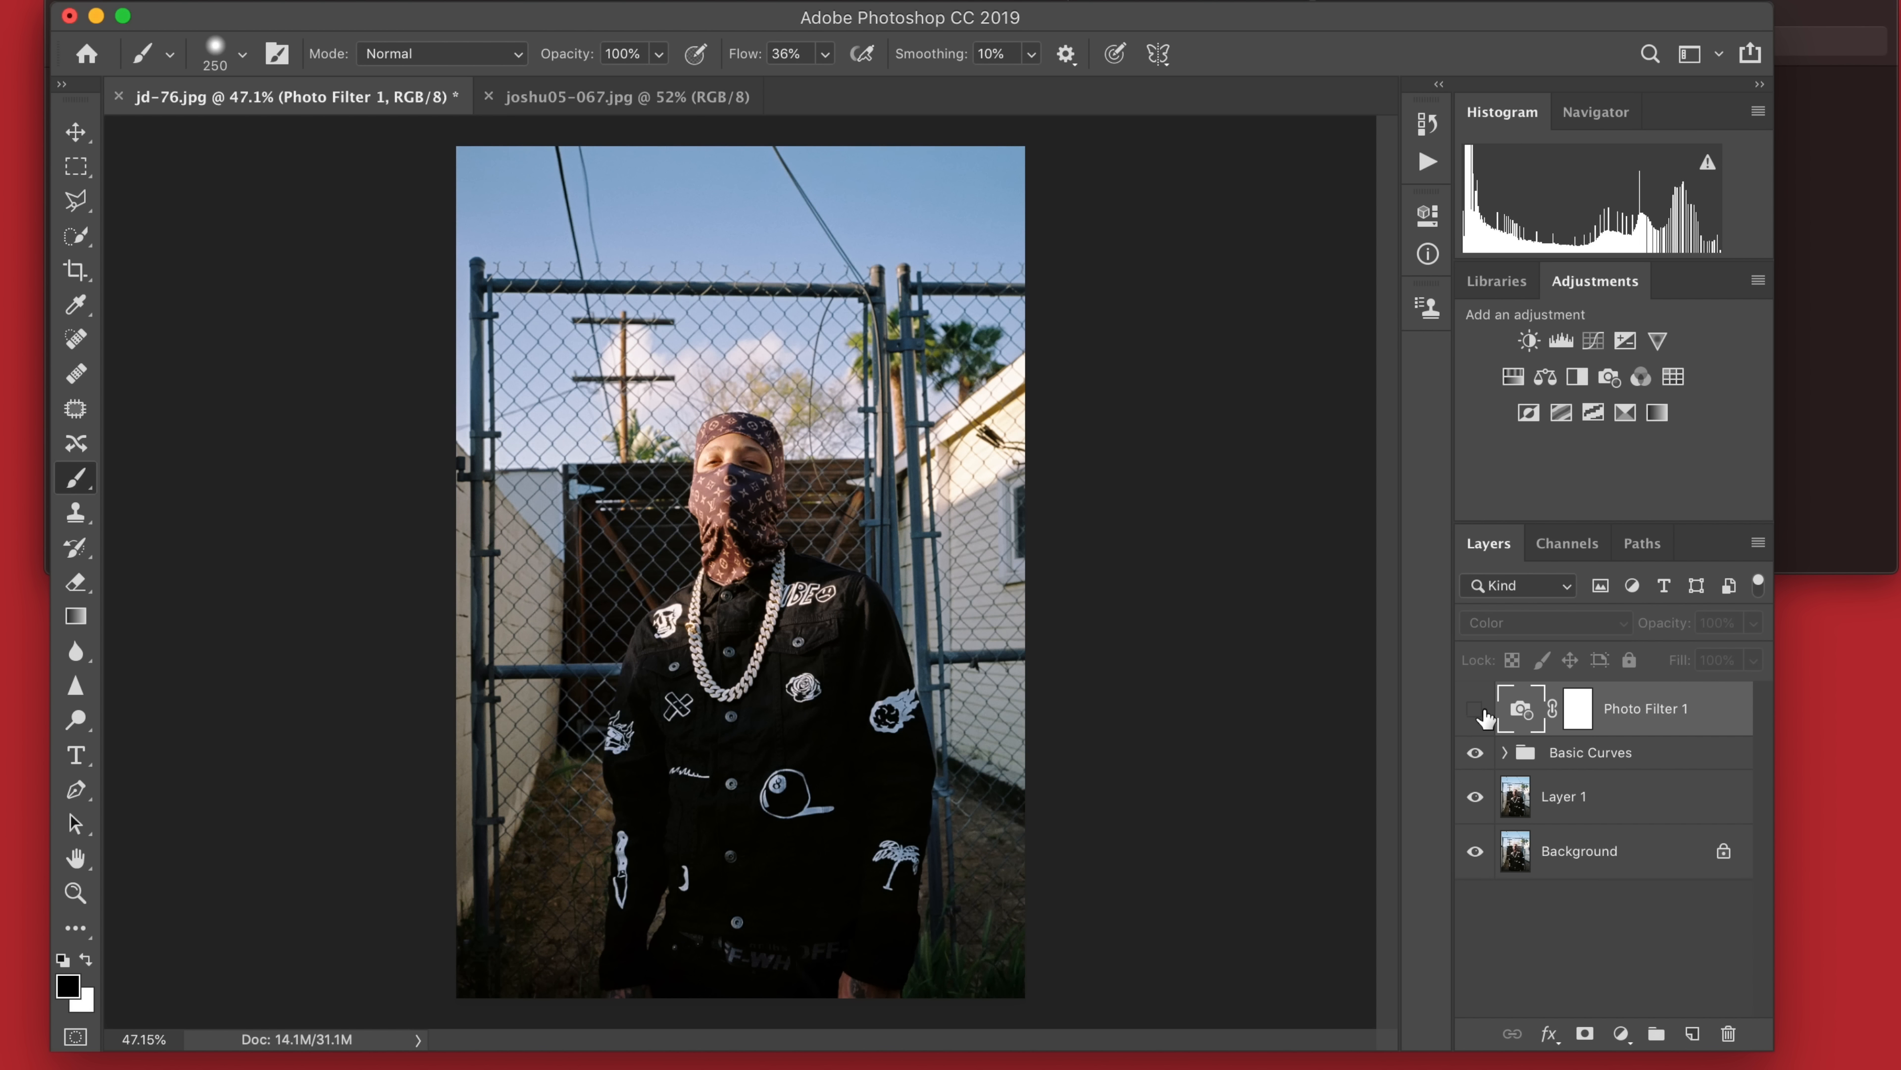
{"action": "left_click", "coordinate": [1476, 710]}
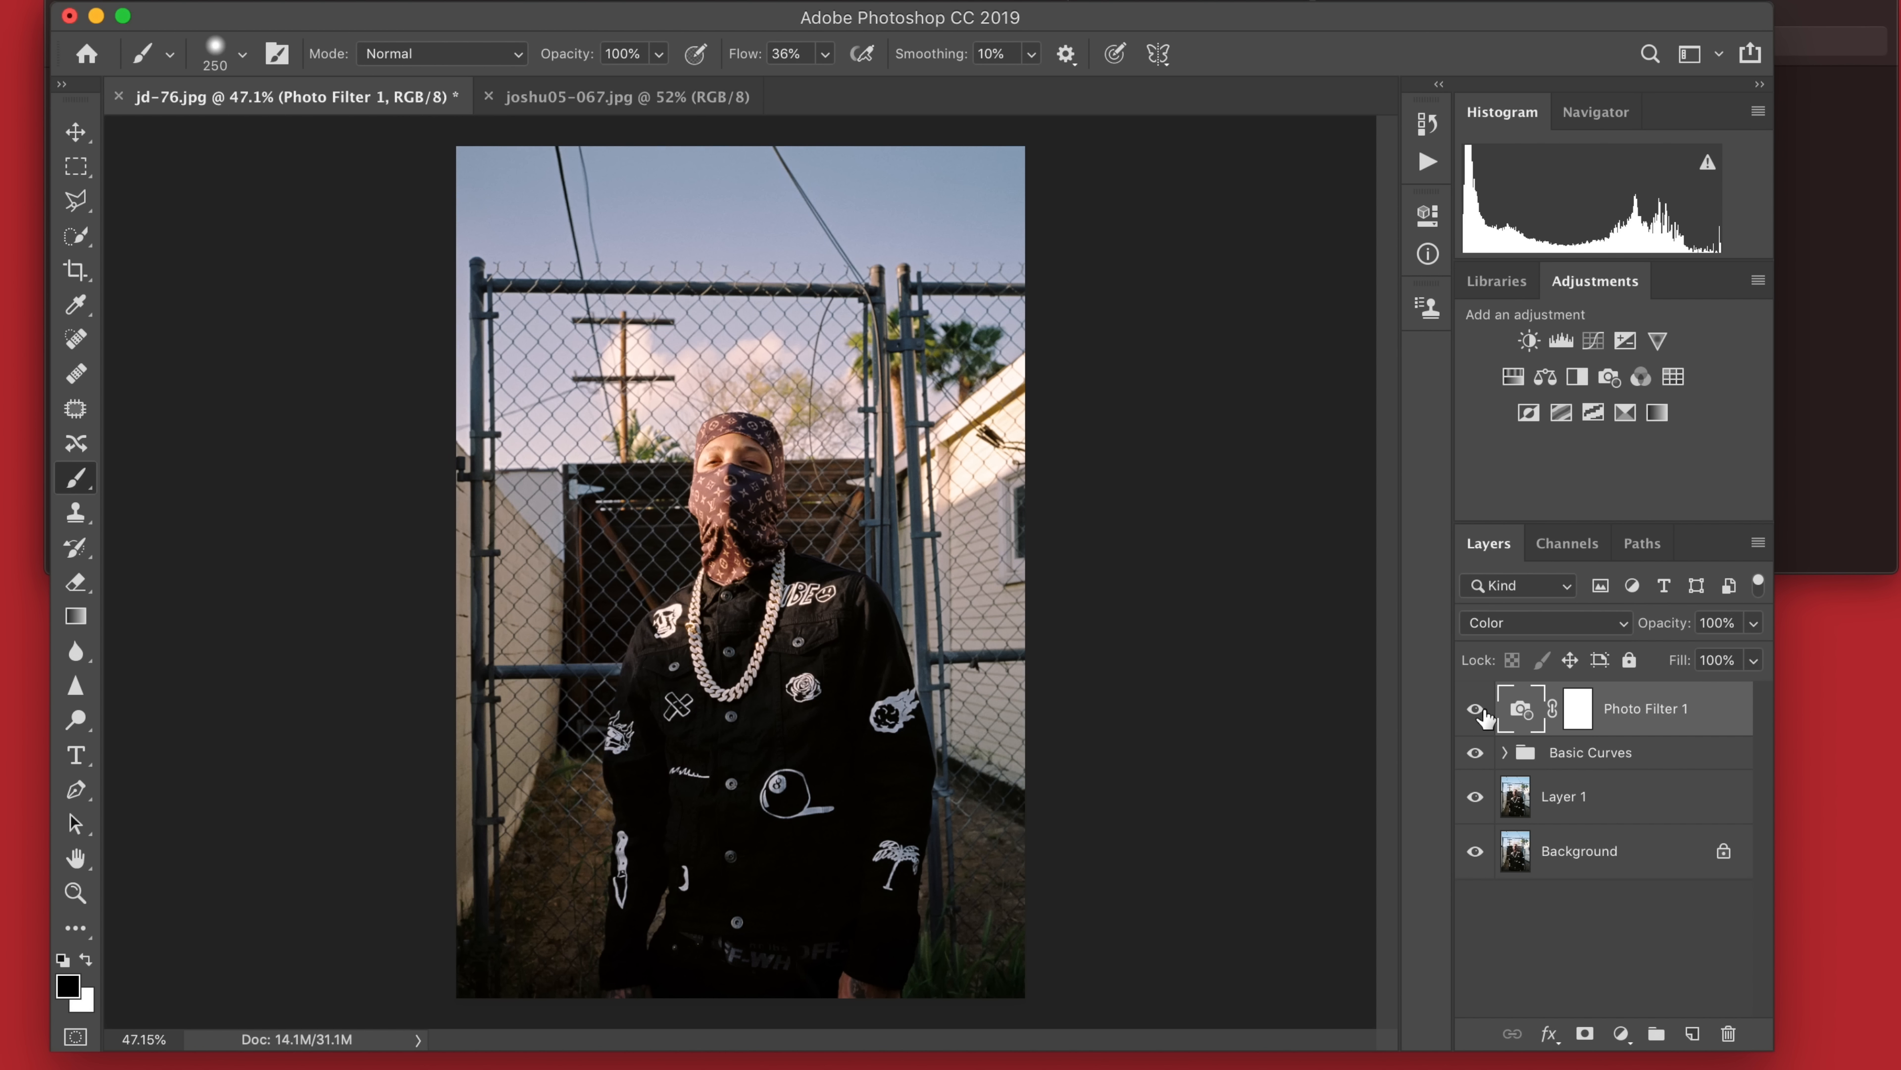
{"action": "left_click", "coordinate": [1480, 712]}
Invert the Photo Filter 1 layer mask to black and reduce the brush size to 200 px.
{"action": "left_click", "coordinate": [1578, 711]}
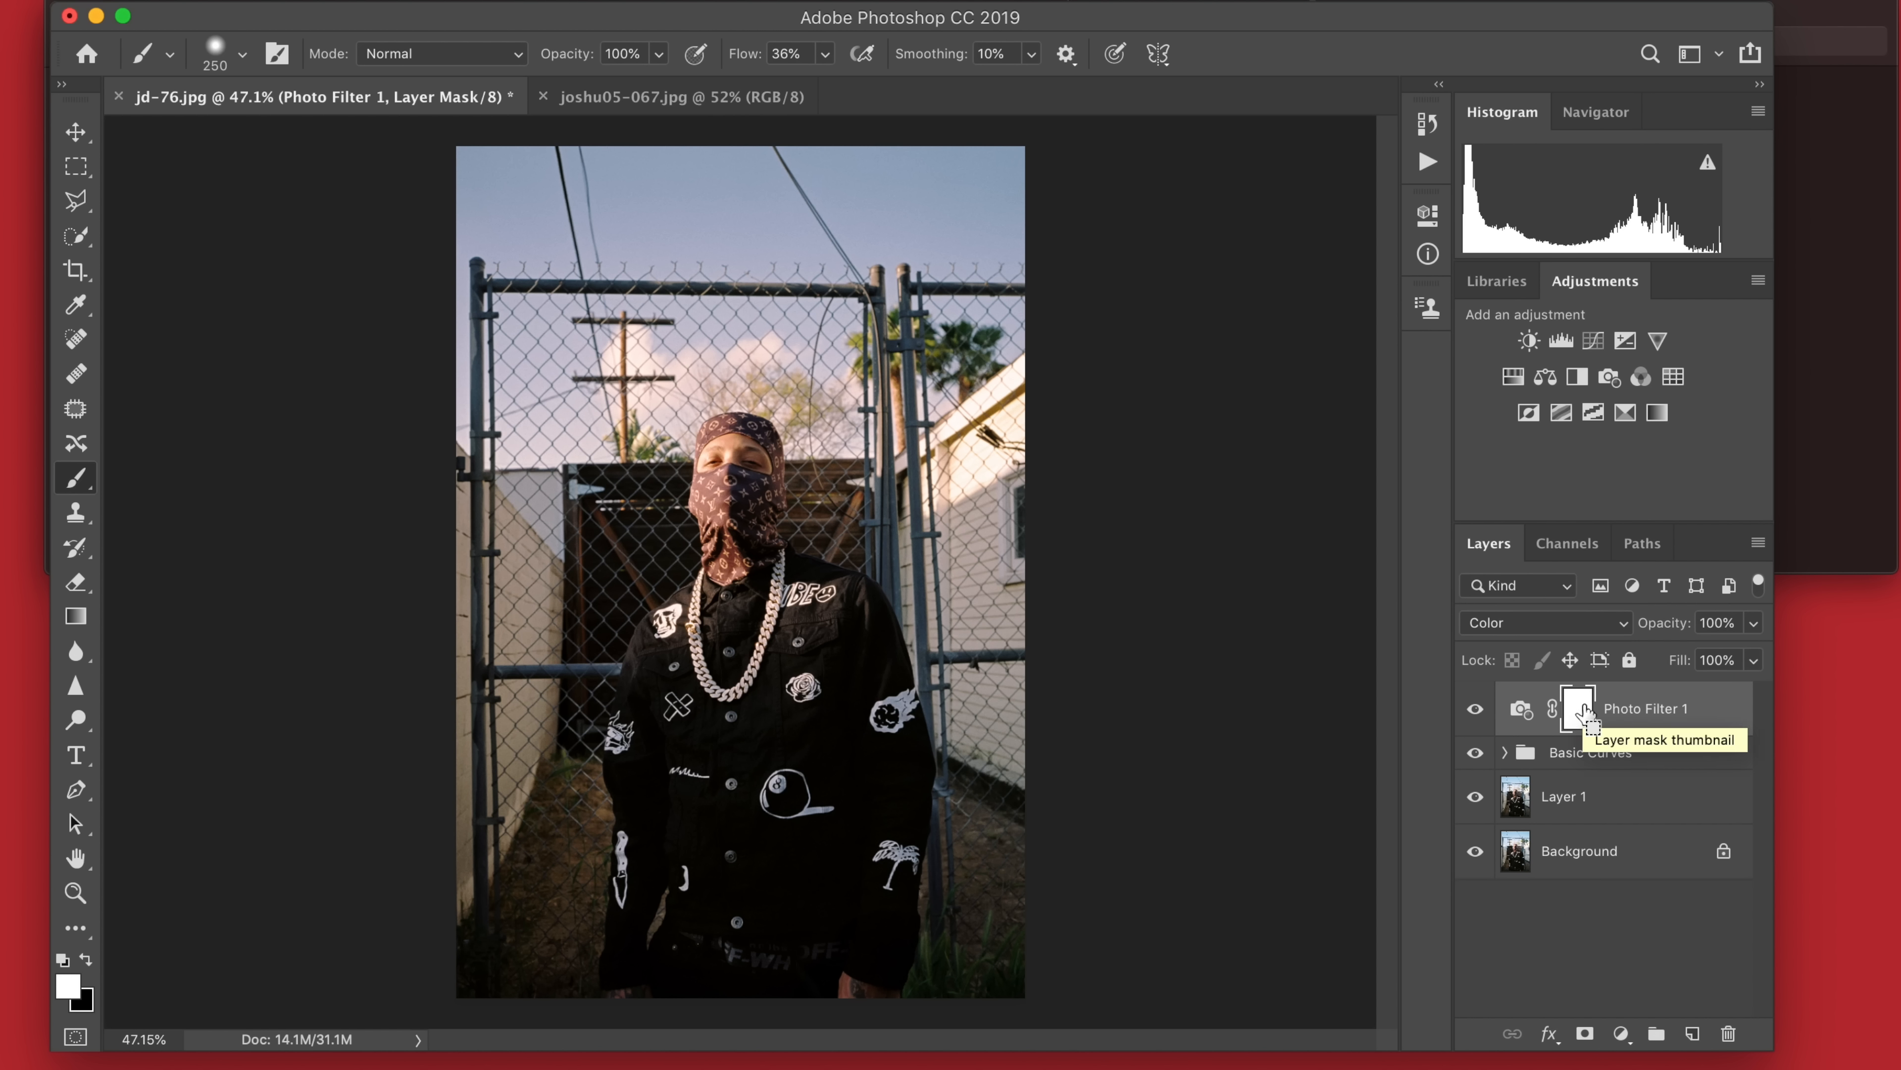
{"action": "key", "text": "super+i"}
{"action": "key", "text": "bracketleft"}
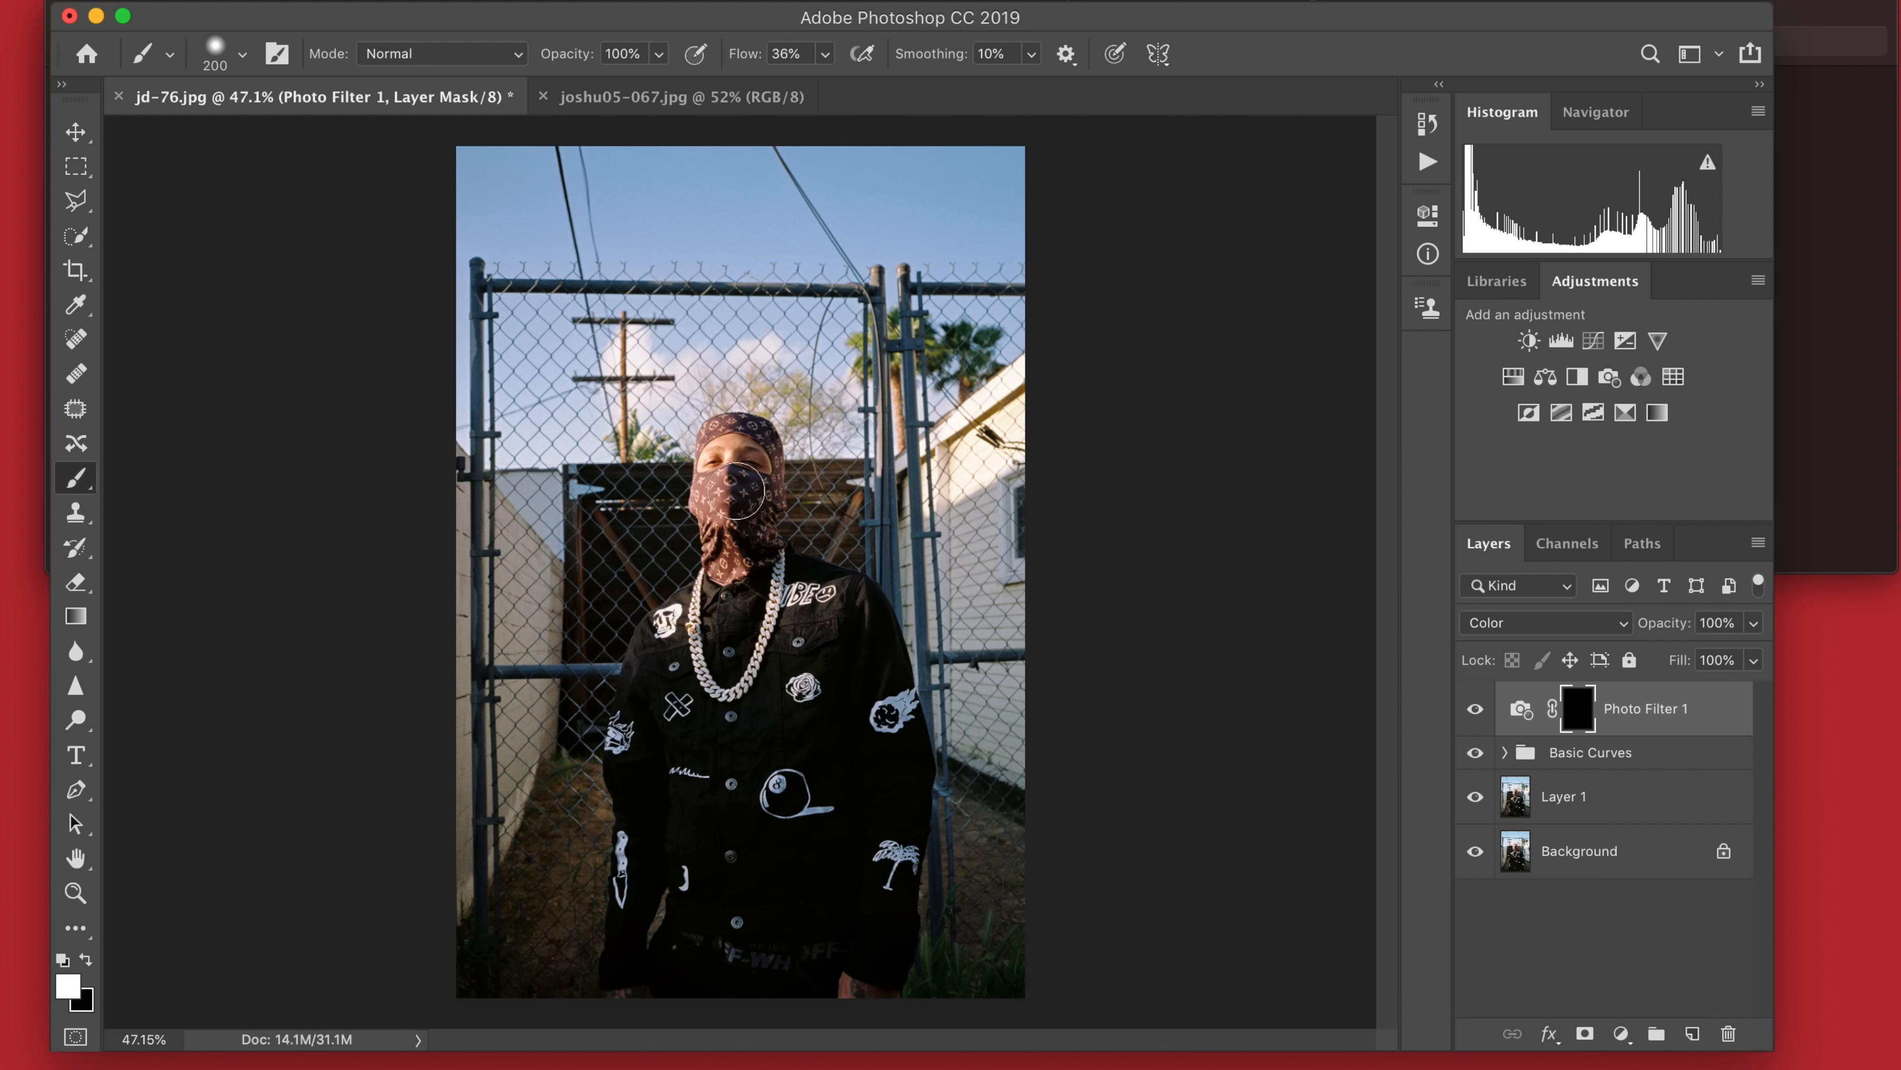
Paint white over the subject's face on the Photo Filter 1 mask and reduce the brush size to 80 px.
{"action": "left_click", "coordinate": [752, 468]}
{"action": "key", "text": "bracketleft"}
{"action": "key", "text": "bracketleft"}
{"action": "key", "text": "bracketleft"}
{"action": "key", "text": "bracketleft"}
{"action": "key", "text": "bracketleft"}
{"action": "key", "text": "bracketleft"}
{"action": "left_click", "coordinate": [241, 54]}
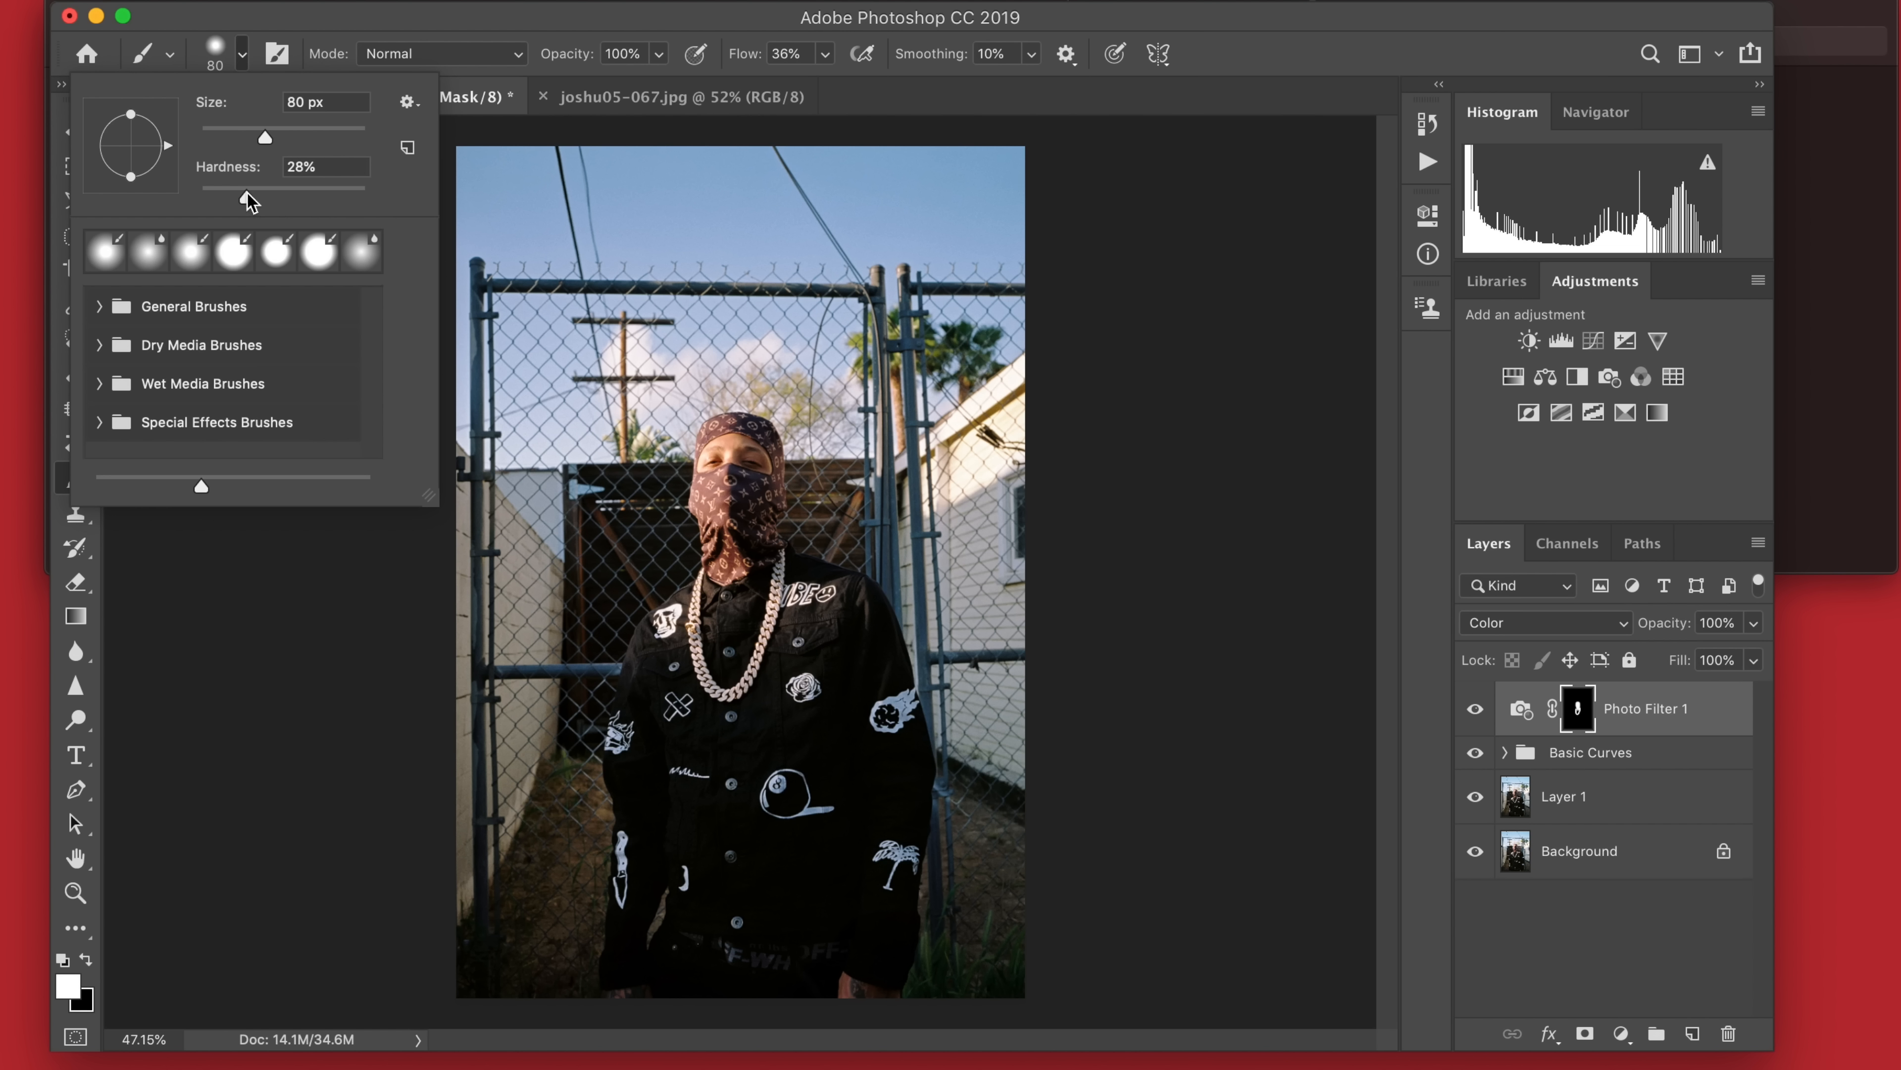
{"action": "left_click", "coordinate": [352, 28]}
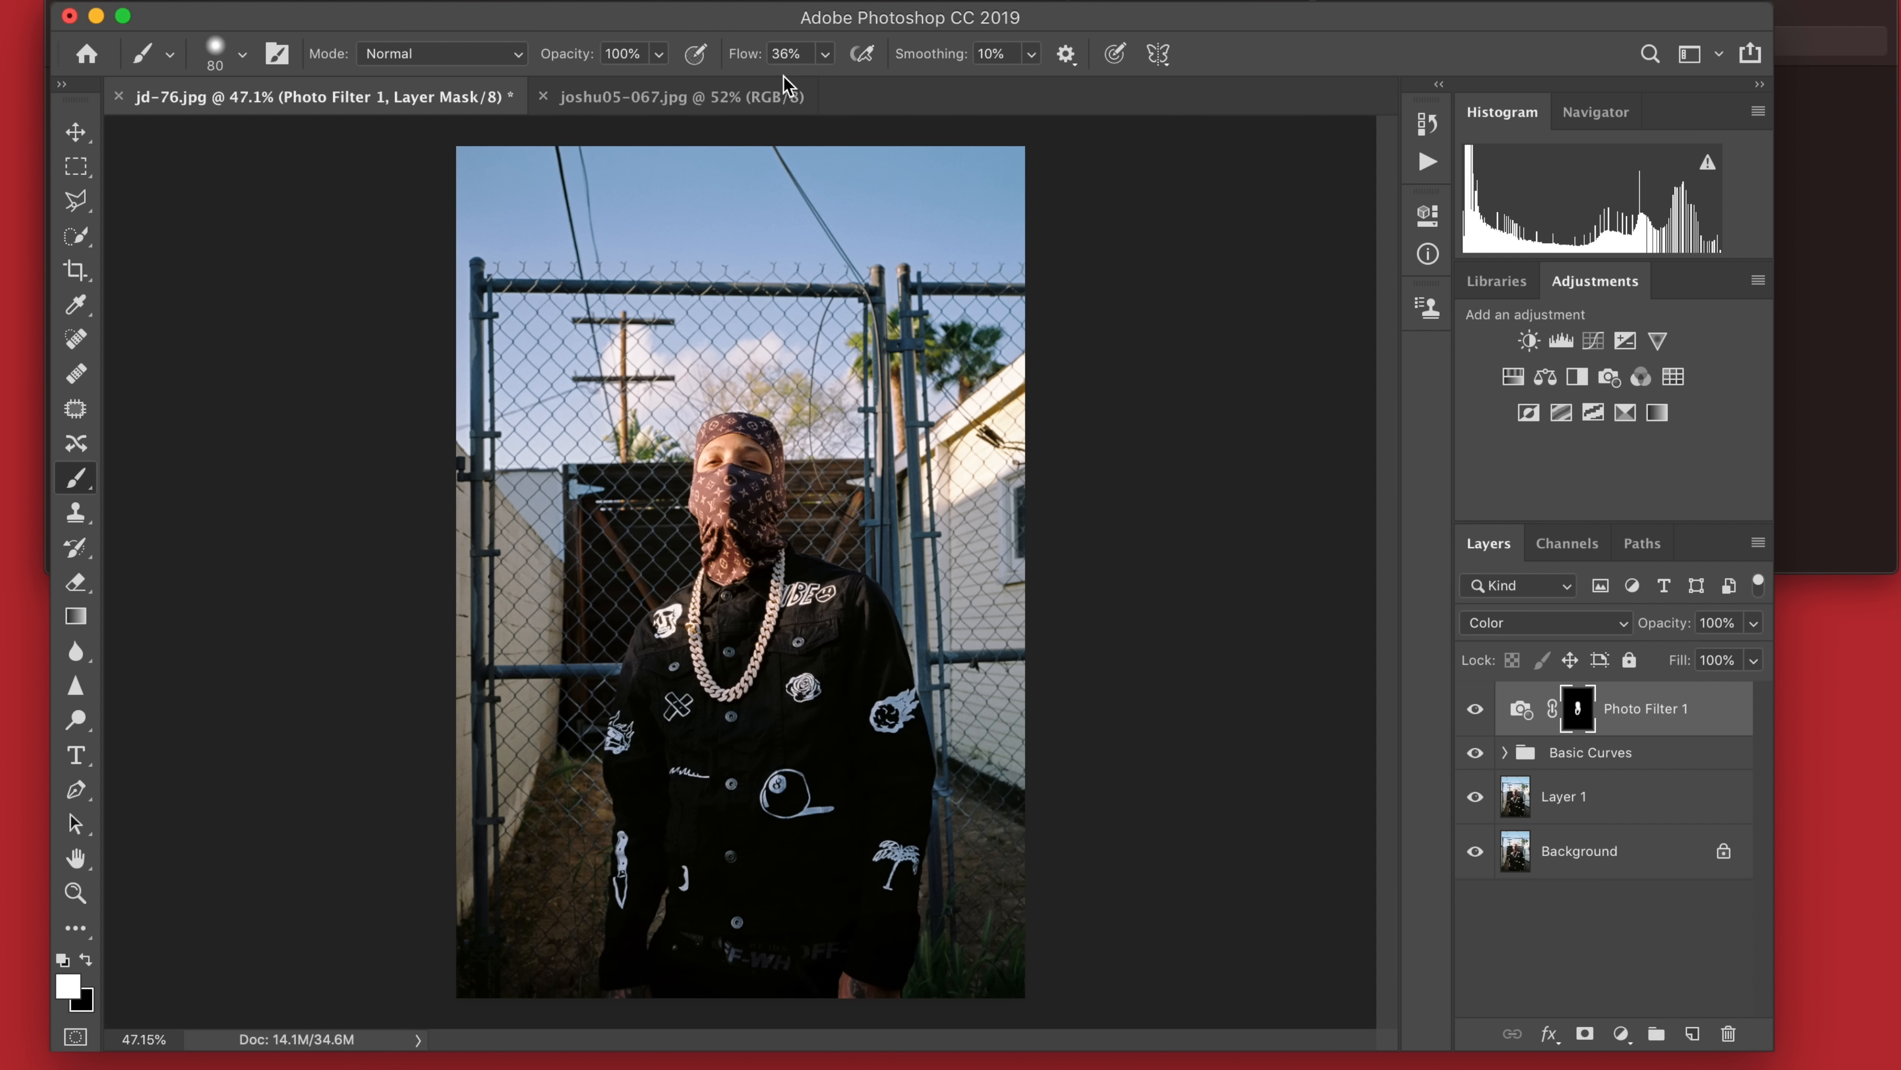
Enlarge the brush to 250 px and paint the warming filter onto the house wall and the ground on both sides of the subject.
{"action": "scroll", "coordinate": [791, 614], "scroll_direction": "up", "scroll_amount": 3}
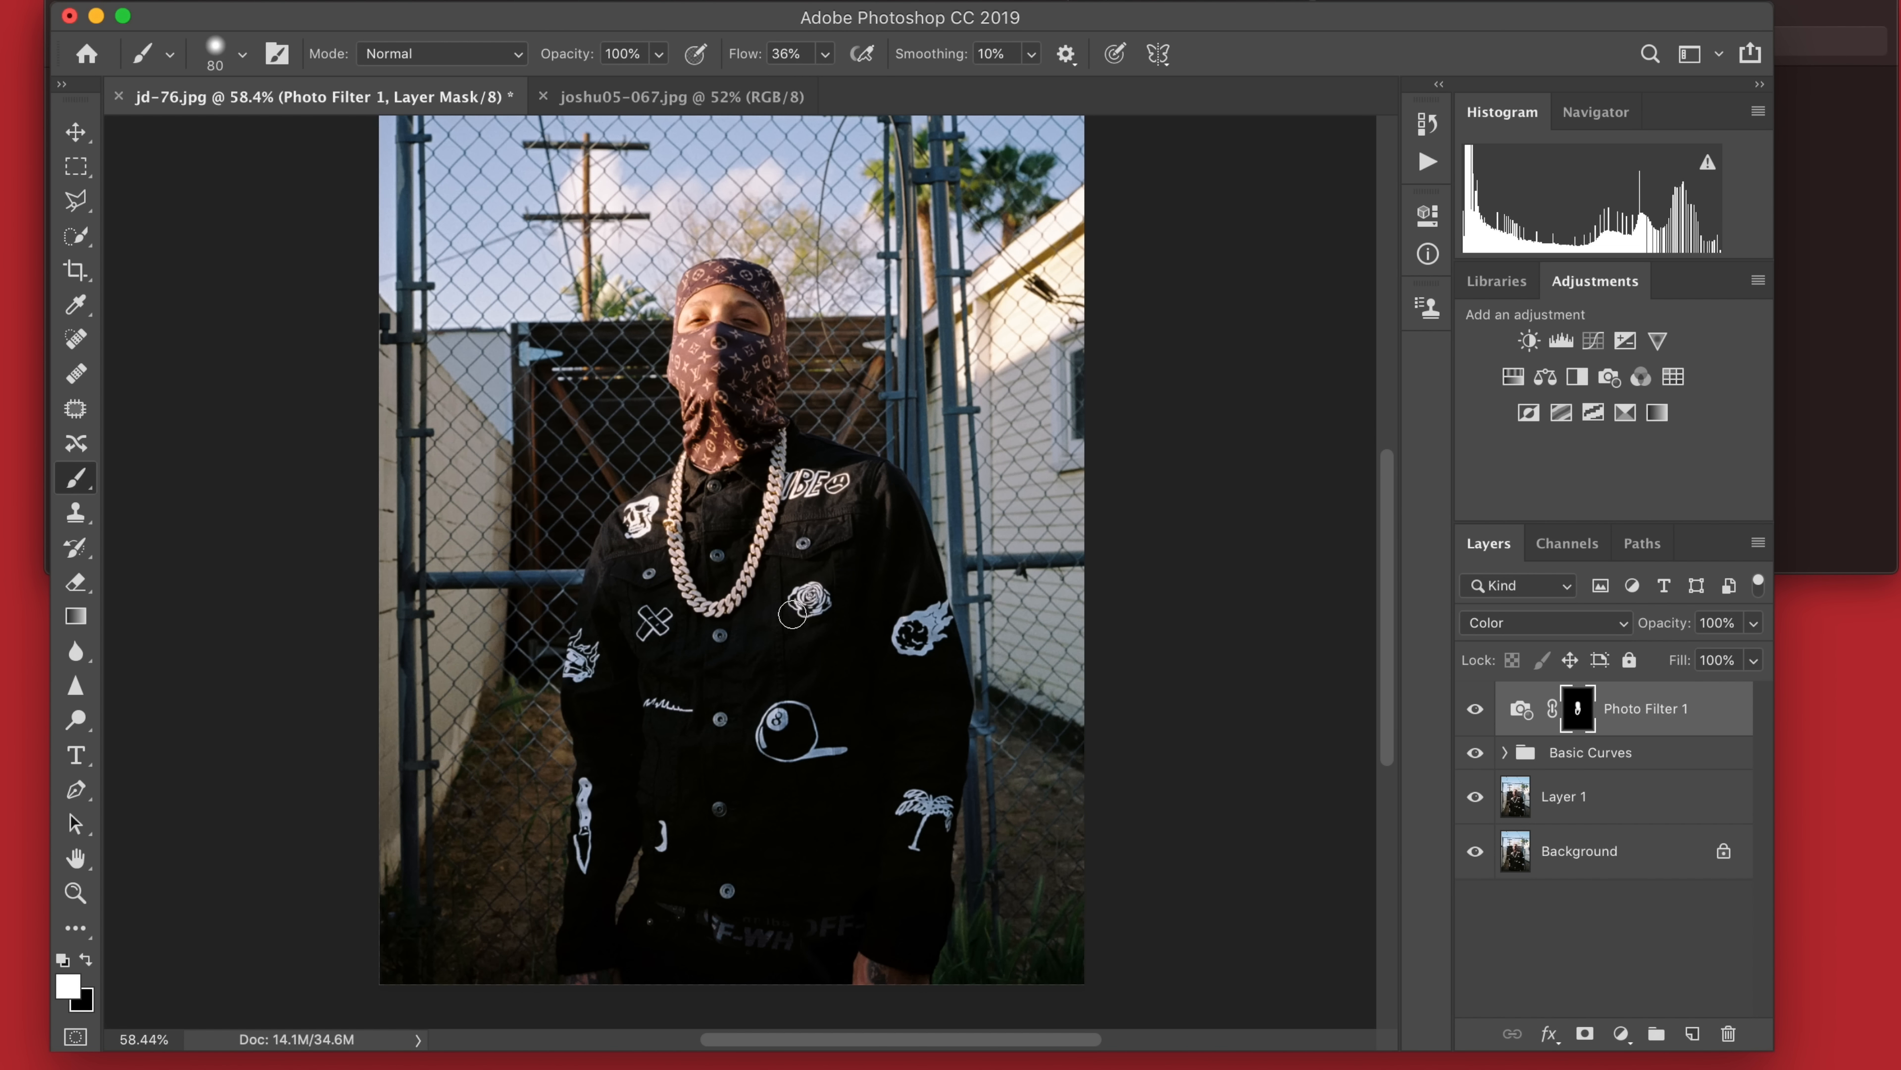
{"action": "scroll", "coordinate": [792, 614], "scroll_direction": "down", "scroll_amount": 4}
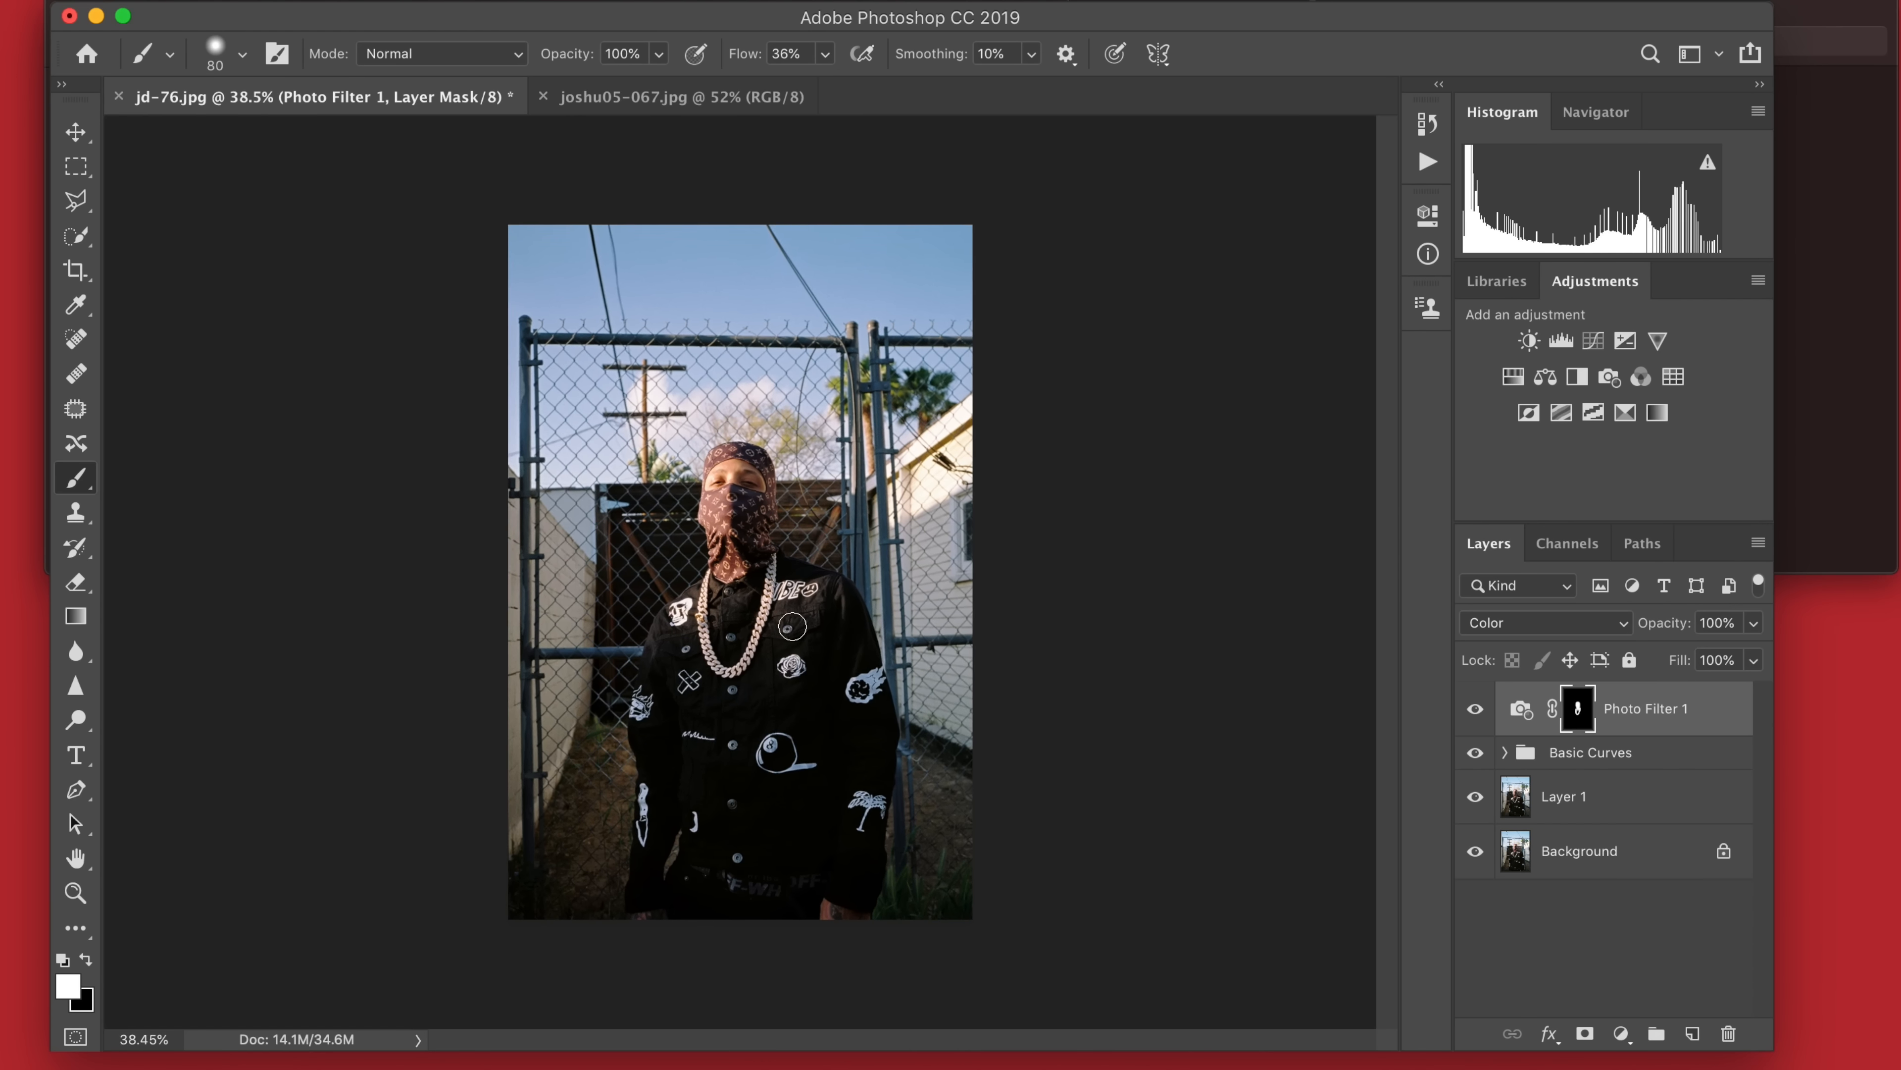
{"action": "scroll", "coordinate": [793, 626], "scroll_direction": "up", "scroll_amount": 1}
{"action": "scroll", "coordinate": [793, 626], "scroll_direction": "up", "scroll_amount": 1}
{"action": "key", "text": "bracketright"}
{"action": "key", "text": "bracketright"}
{"action": "key", "text": "bracketright"}
{"action": "key", "text": "bracketright"}
{"action": "key", "text": "bracketright"}
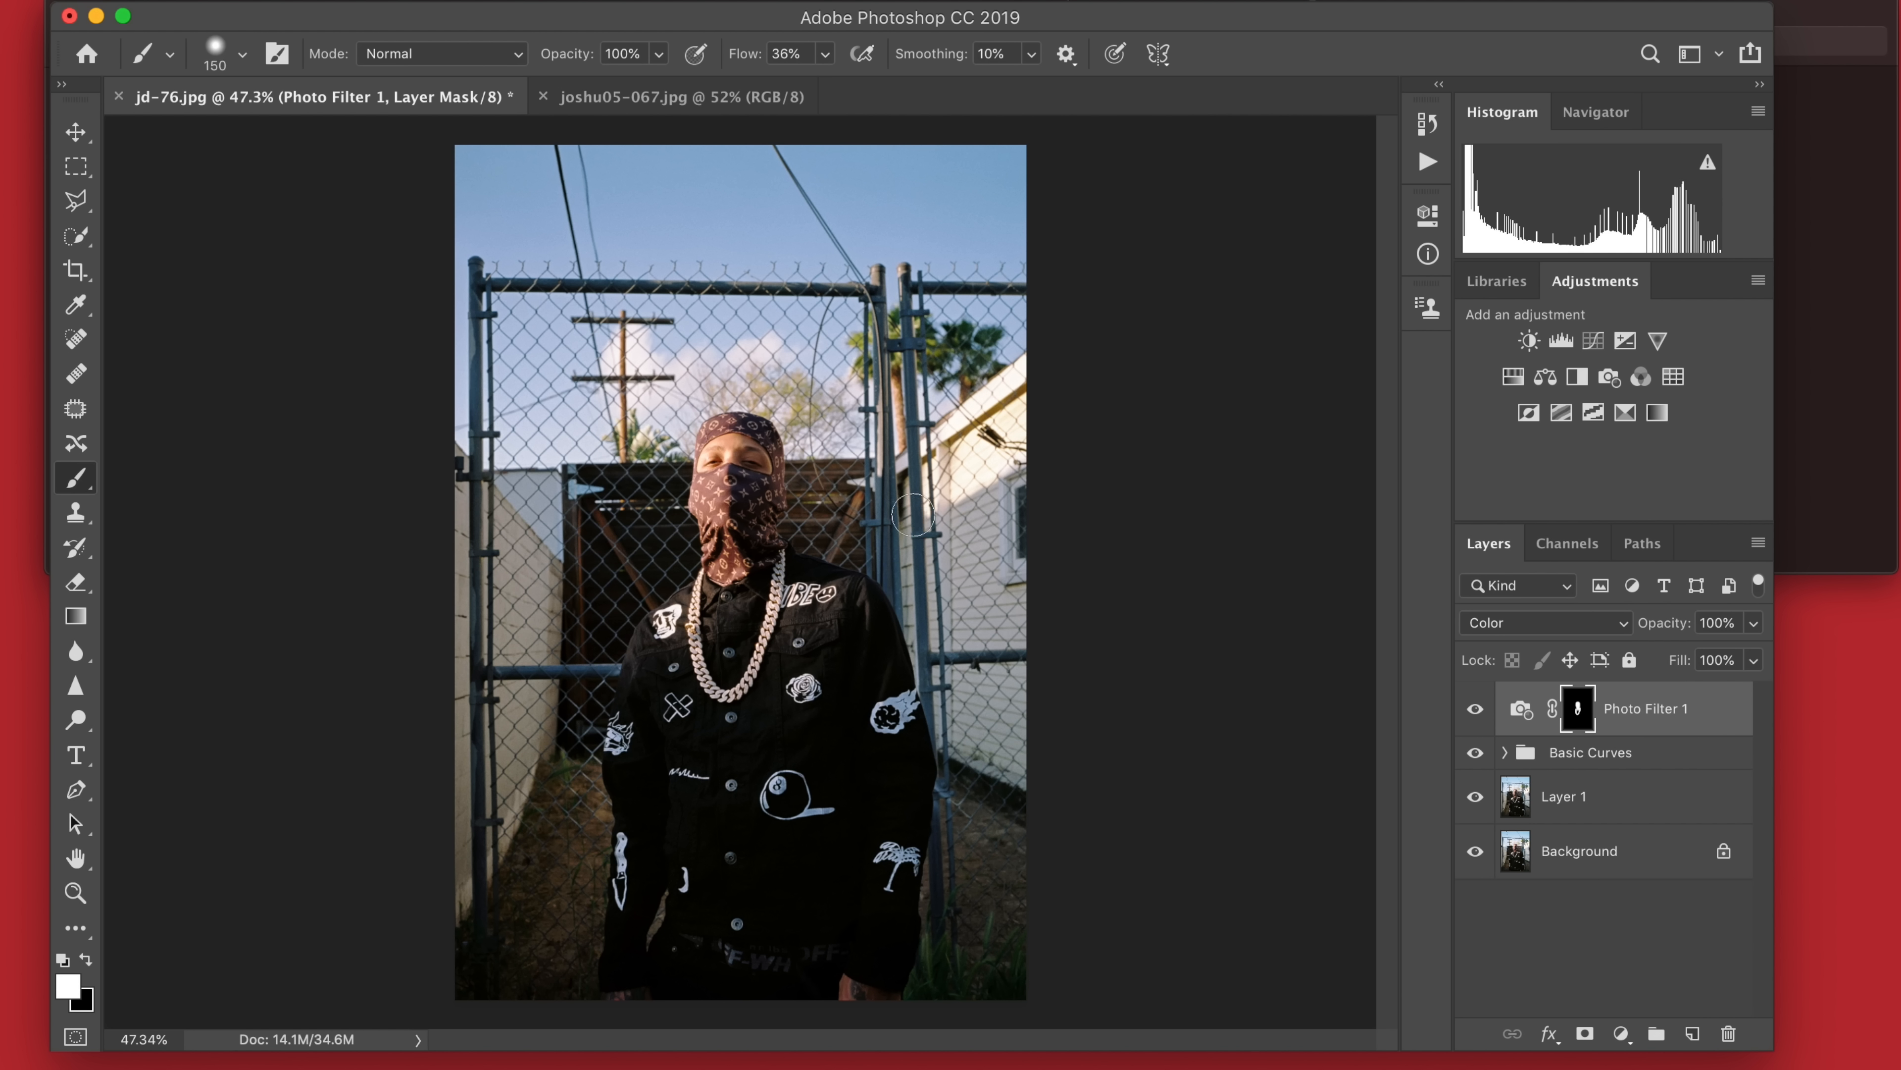
{"action": "key", "text": "bracketright"}
{"action": "key", "text": "bracketright"}
{"action": "mouse_move", "coordinate": [979, 472]}
{"action": "left_mouse_down"}
{"action": "mouse_move", "coordinate": [982, 429]}
{"action": "mouse_move", "coordinate": [999, 463]}
{"action": "mouse_move", "coordinate": [958, 480]}
{"action": "left_mouse_up"}
{"action": "mouse_move", "coordinate": [1012, 735]}
{"action": "left_mouse_down"}
{"action": "mouse_move", "coordinate": [1040, 751]}
{"action": "mouse_move", "coordinate": [1047, 618]}
{"action": "mouse_move", "coordinate": [994, 491]}
{"action": "left_mouse_up"}
{"action": "left_click_drag", "start_coordinate": [552, 945], "coordinate": [558, 947]}
{"action": "mouse_move", "coordinate": [966, 852]}
{"action": "left_mouse_down"}
{"action": "mouse_move", "coordinate": [984, 846]}
{"action": "mouse_move", "coordinate": [990, 1019]}
{"action": "mouse_move", "coordinate": [1002, 916]}
{"action": "left_mouse_up"}
Set the opacity of the Photo Filter 1 layer to 75%.
{"action": "left_click_drag", "start_coordinate": [1659, 628], "coordinate": [1620, 631]}
{"action": "type", "text": "75"}
{"action": "scroll", "coordinate": [1006, 578], "scroll_direction": "down", "scroll_amount": 3}
{"action": "scroll", "coordinate": [1006, 578], "scroll_direction": "up", "scroll_amount": 4}
Compare the photo repeatedly with and without the masked Photo Filter 1 layer.
{"action": "left_click", "coordinate": [1475, 710]}
{"action": "left_click", "coordinate": [1476, 710]}
{"action": "left_click", "coordinate": [1476, 710]}
{"action": "left_click", "coordinate": [1476, 710]}
{"action": "left_click", "coordinate": [1476, 710]}
{"action": "left_click", "coordinate": [1475, 710]}
{"action": "left_click", "coordinate": [1476, 710]}
{"action": "left_click", "coordinate": [1476, 710]}
{"action": "left_click", "coordinate": [1476, 710]}
{"action": "left_click", "coordinate": [1475, 710]}
{"action": "left_click", "coordinate": [1475, 710]}
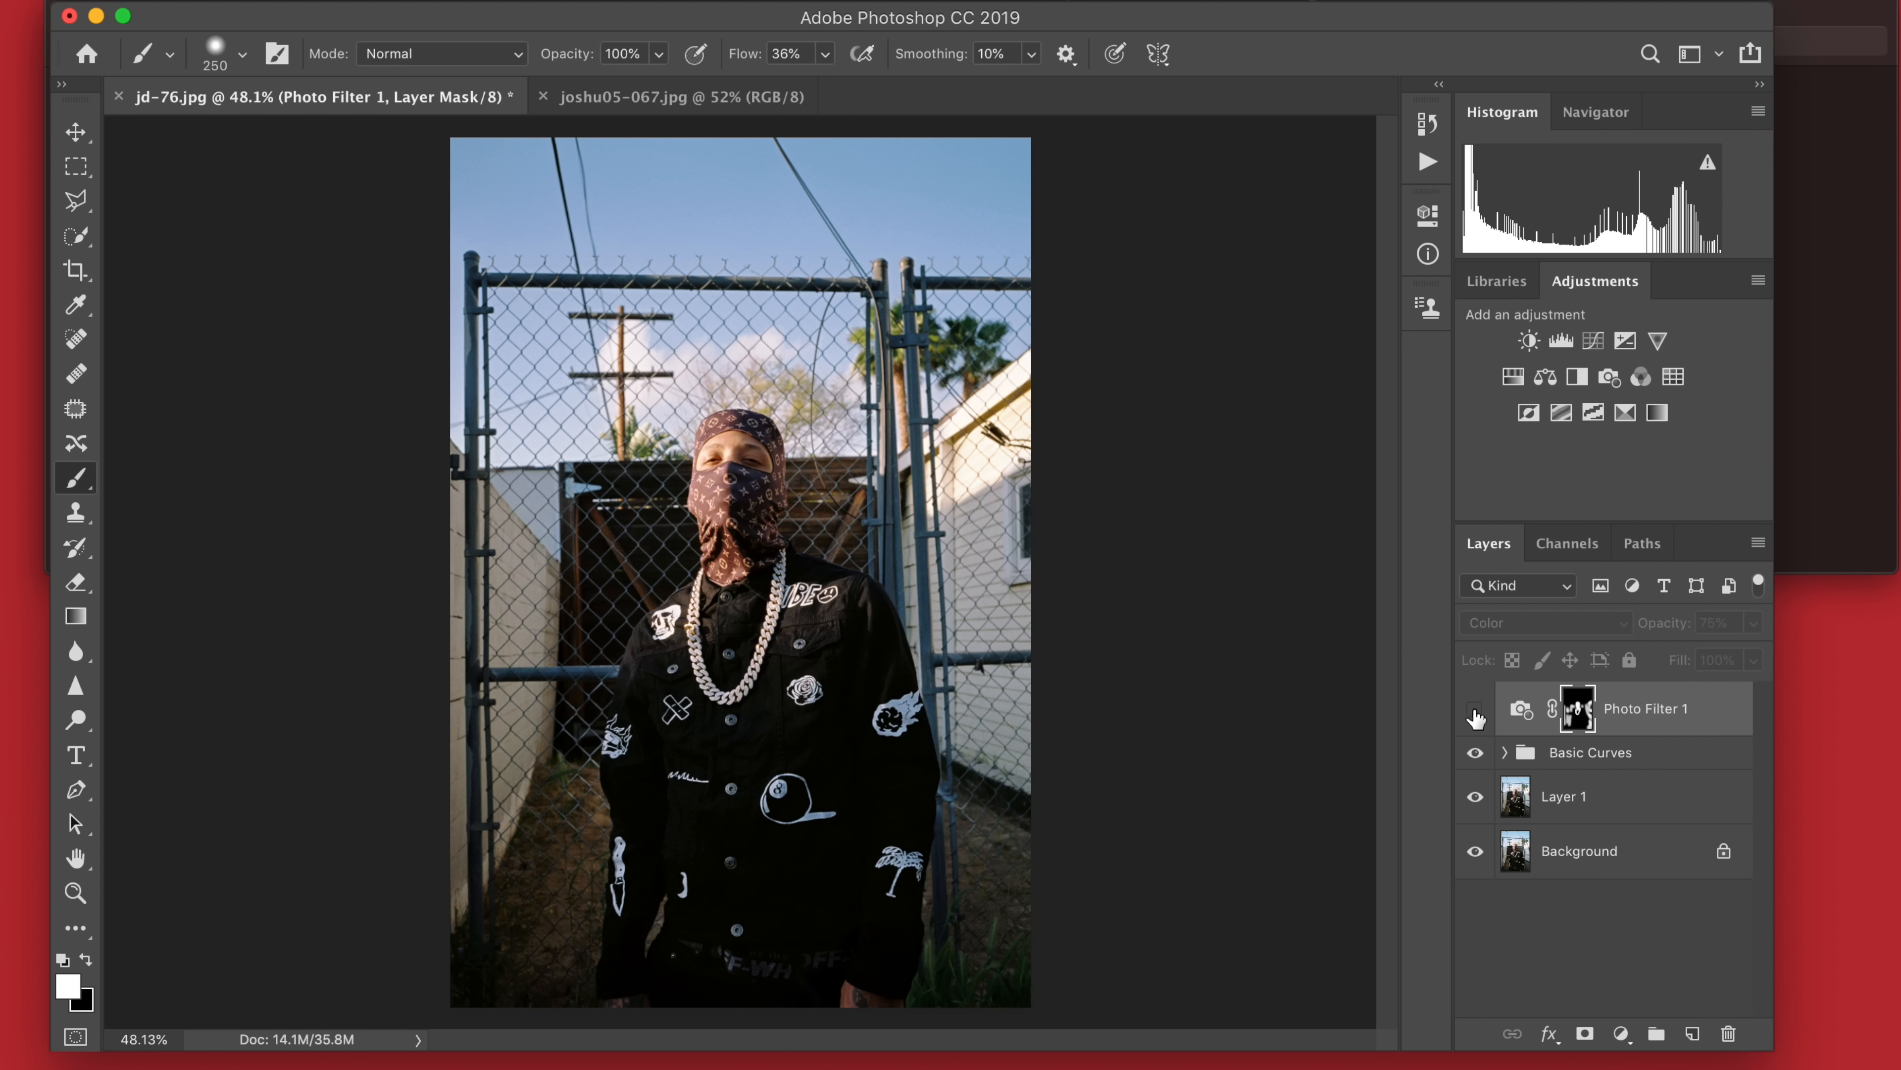
{"action": "left_click", "coordinate": [1476, 710]}
{"action": "left_click", "coordinate": [1475, 710]}
{"action": "left_click", "coordinate": [1475, 710]}
{"action": "left_click", "coordinate": [1476, 710]}
{"action": "left_click", "coordinate": [1475, 710]}
{"action": "left_click", "coordinate": [1476, 710]}
{"action": "left_click", "coordinate": [1476, 712]}
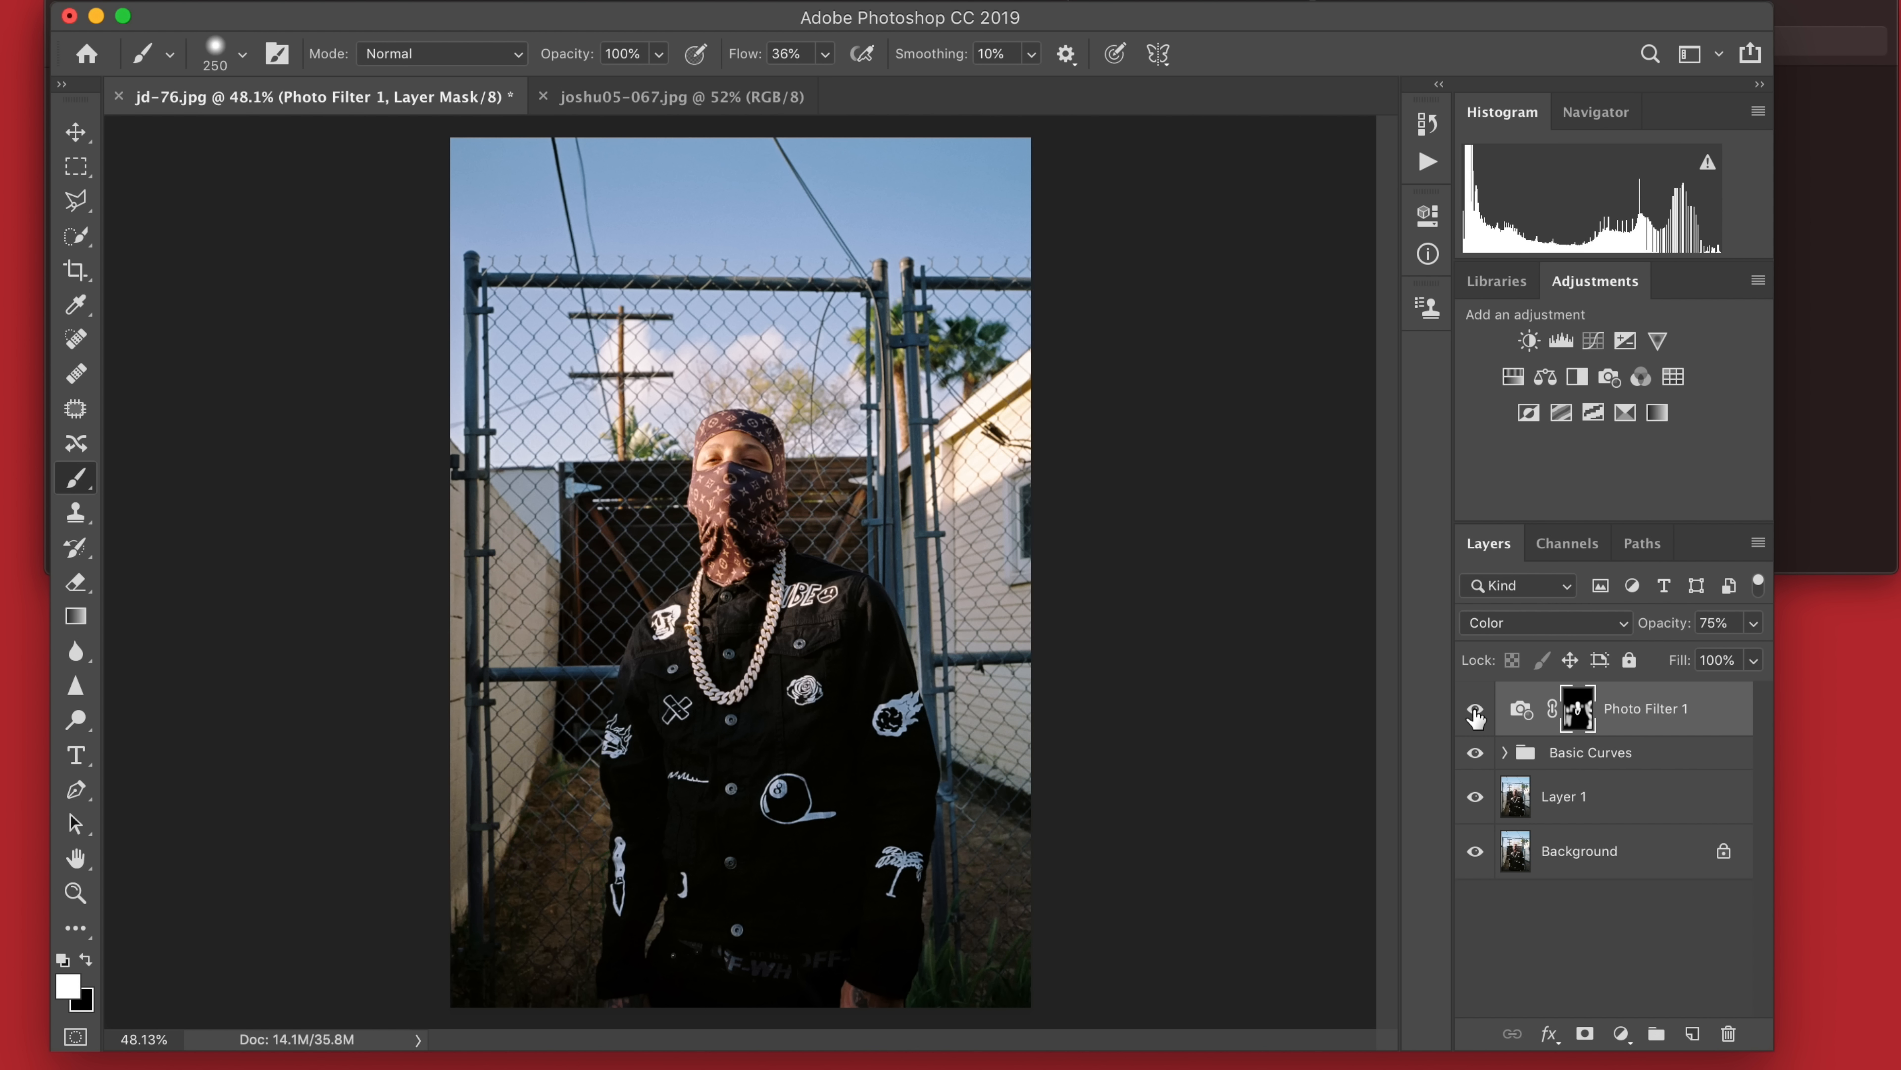
Lower the opacity of the Photo Filter 1 layer to 60%.
{"action": "type", "text": "60"}
{"action": "key", "text": "Return"}
{"action": "scroll", "coordinate": [1155, 586], "scroll_direction": "down", "scroll_amount": 1}
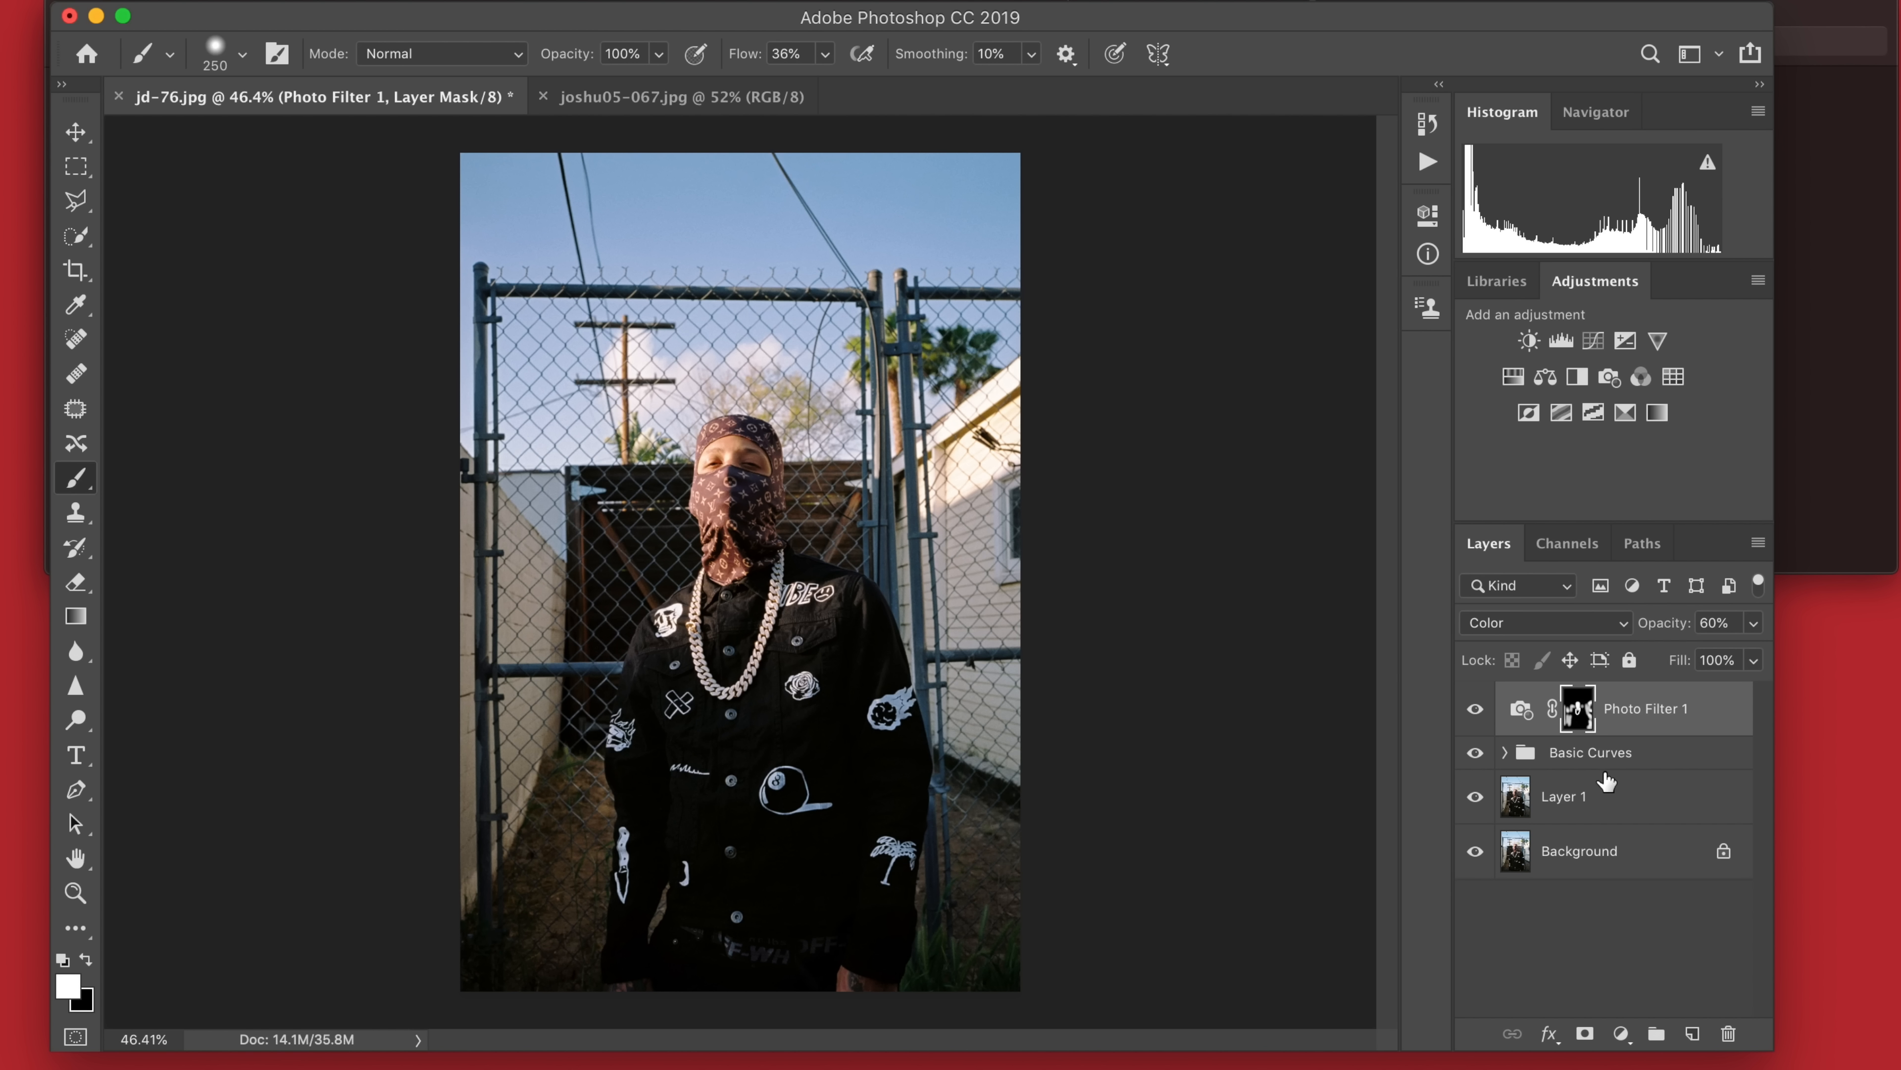
Add a second Photo Filter adjustment layer above Photo Filter 1 using the Green filter.
{"action": "left_click", "coordinate": [1609, 376]}
{"action": "left_click", "coordinate": [1163, 291]}
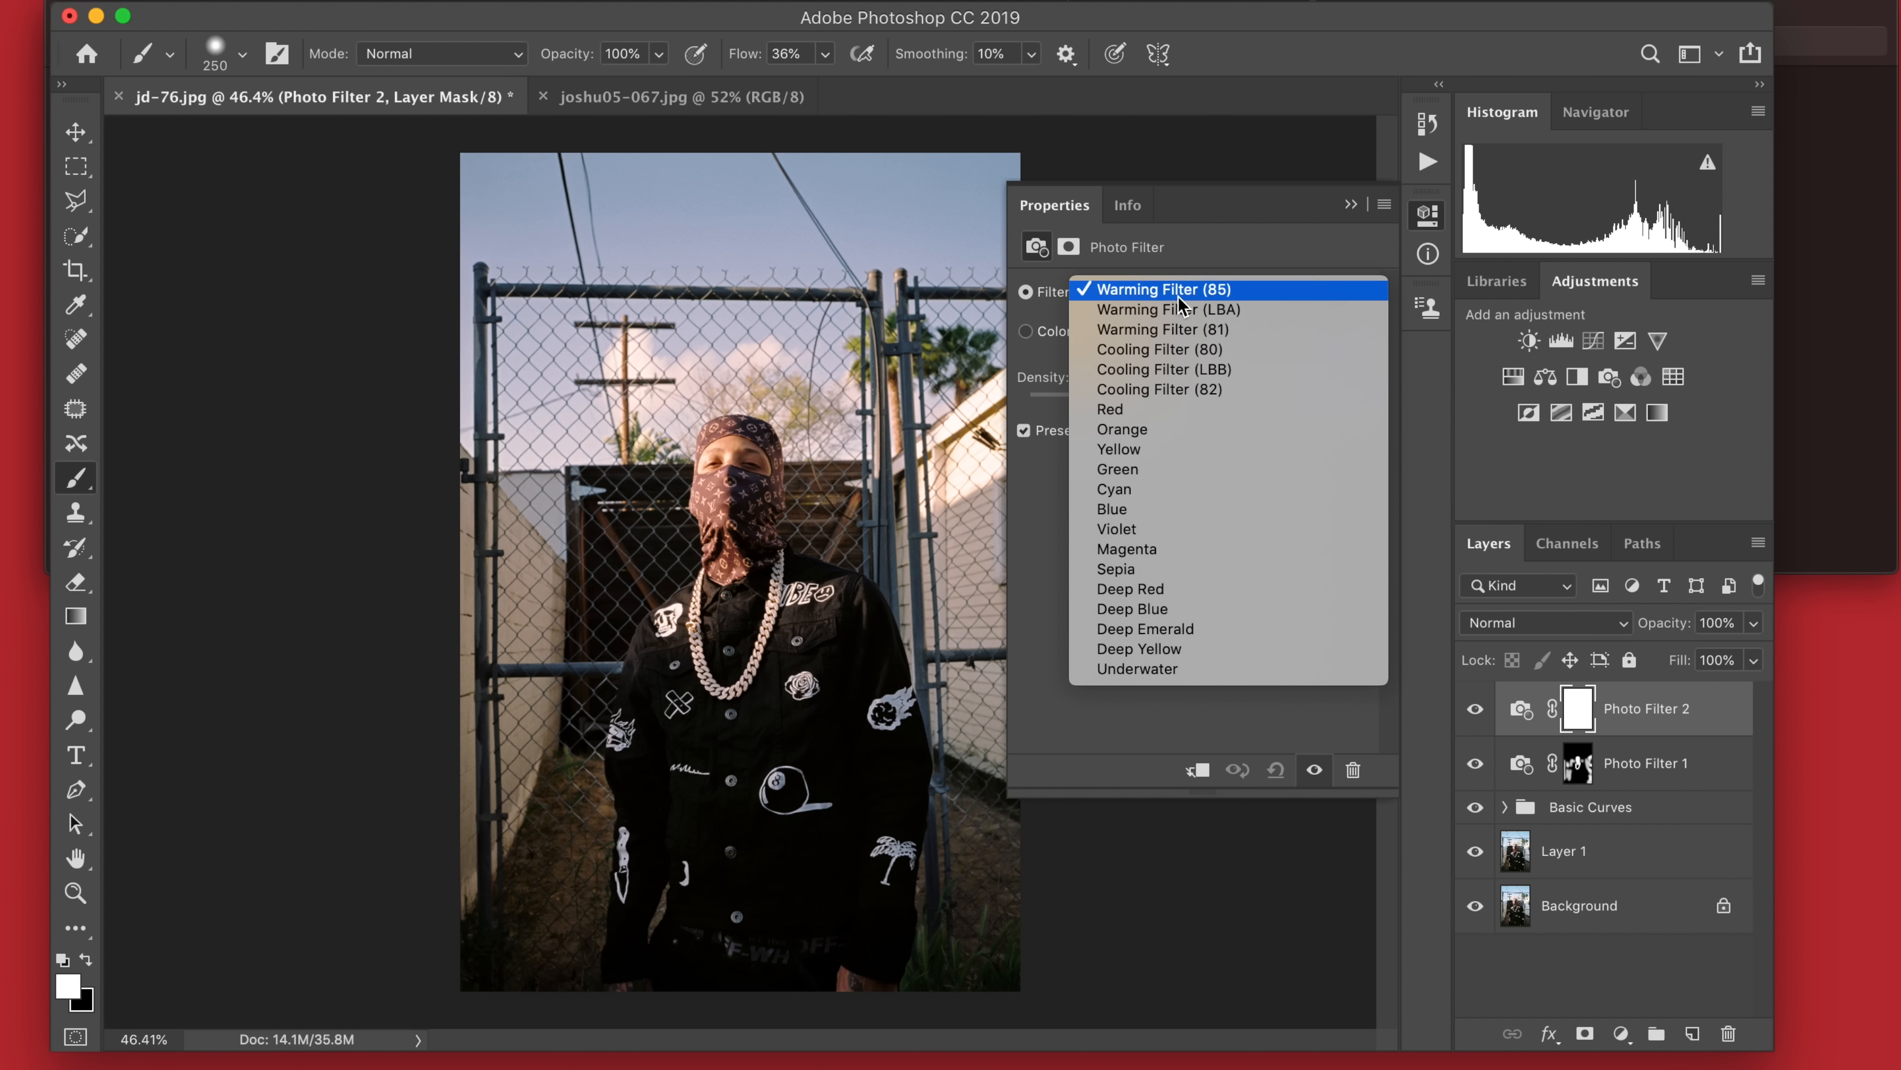
{"action": "left_click", "coordinate": [1157, 470]}
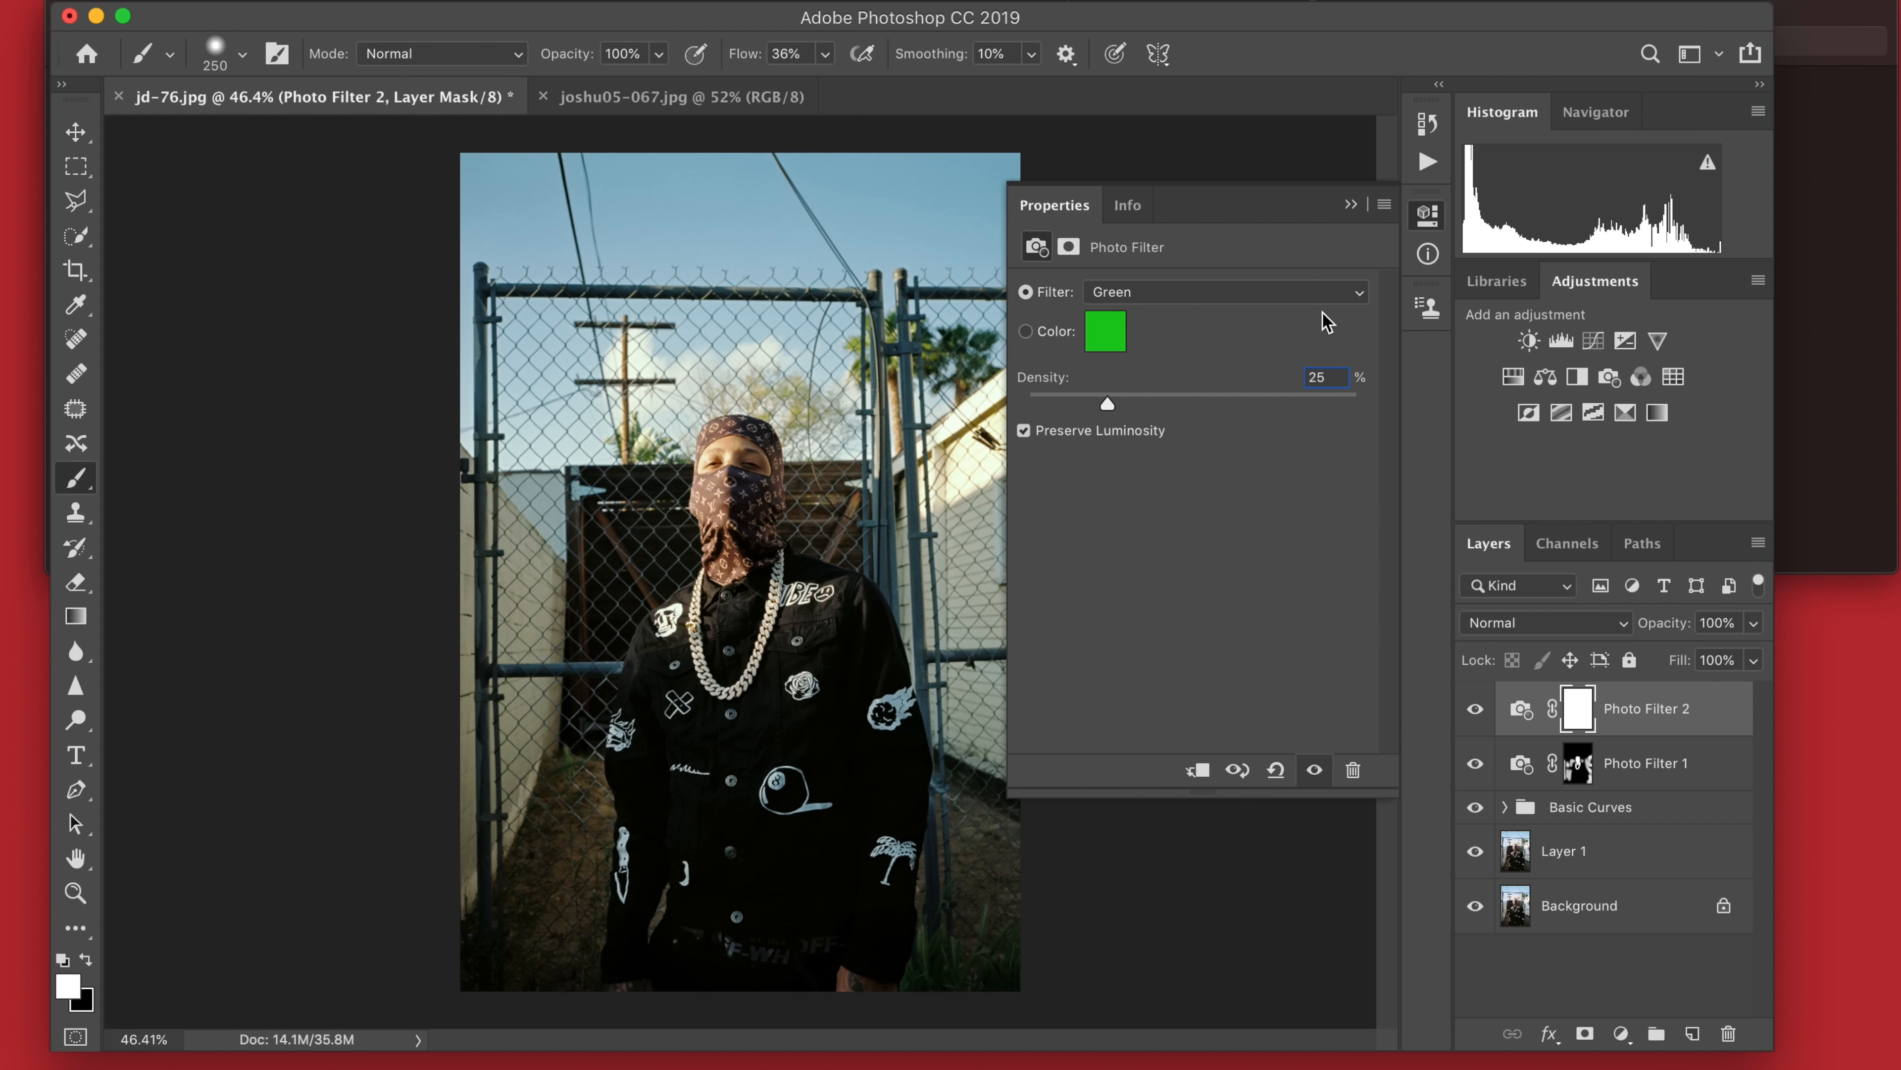
{"action": "left_click", "coordinate": [1352, 214]}
Set the blend mode of the Photo Filter 2 layer to Color.
{"action": "left_click", "coordinate": [1546, 622]}
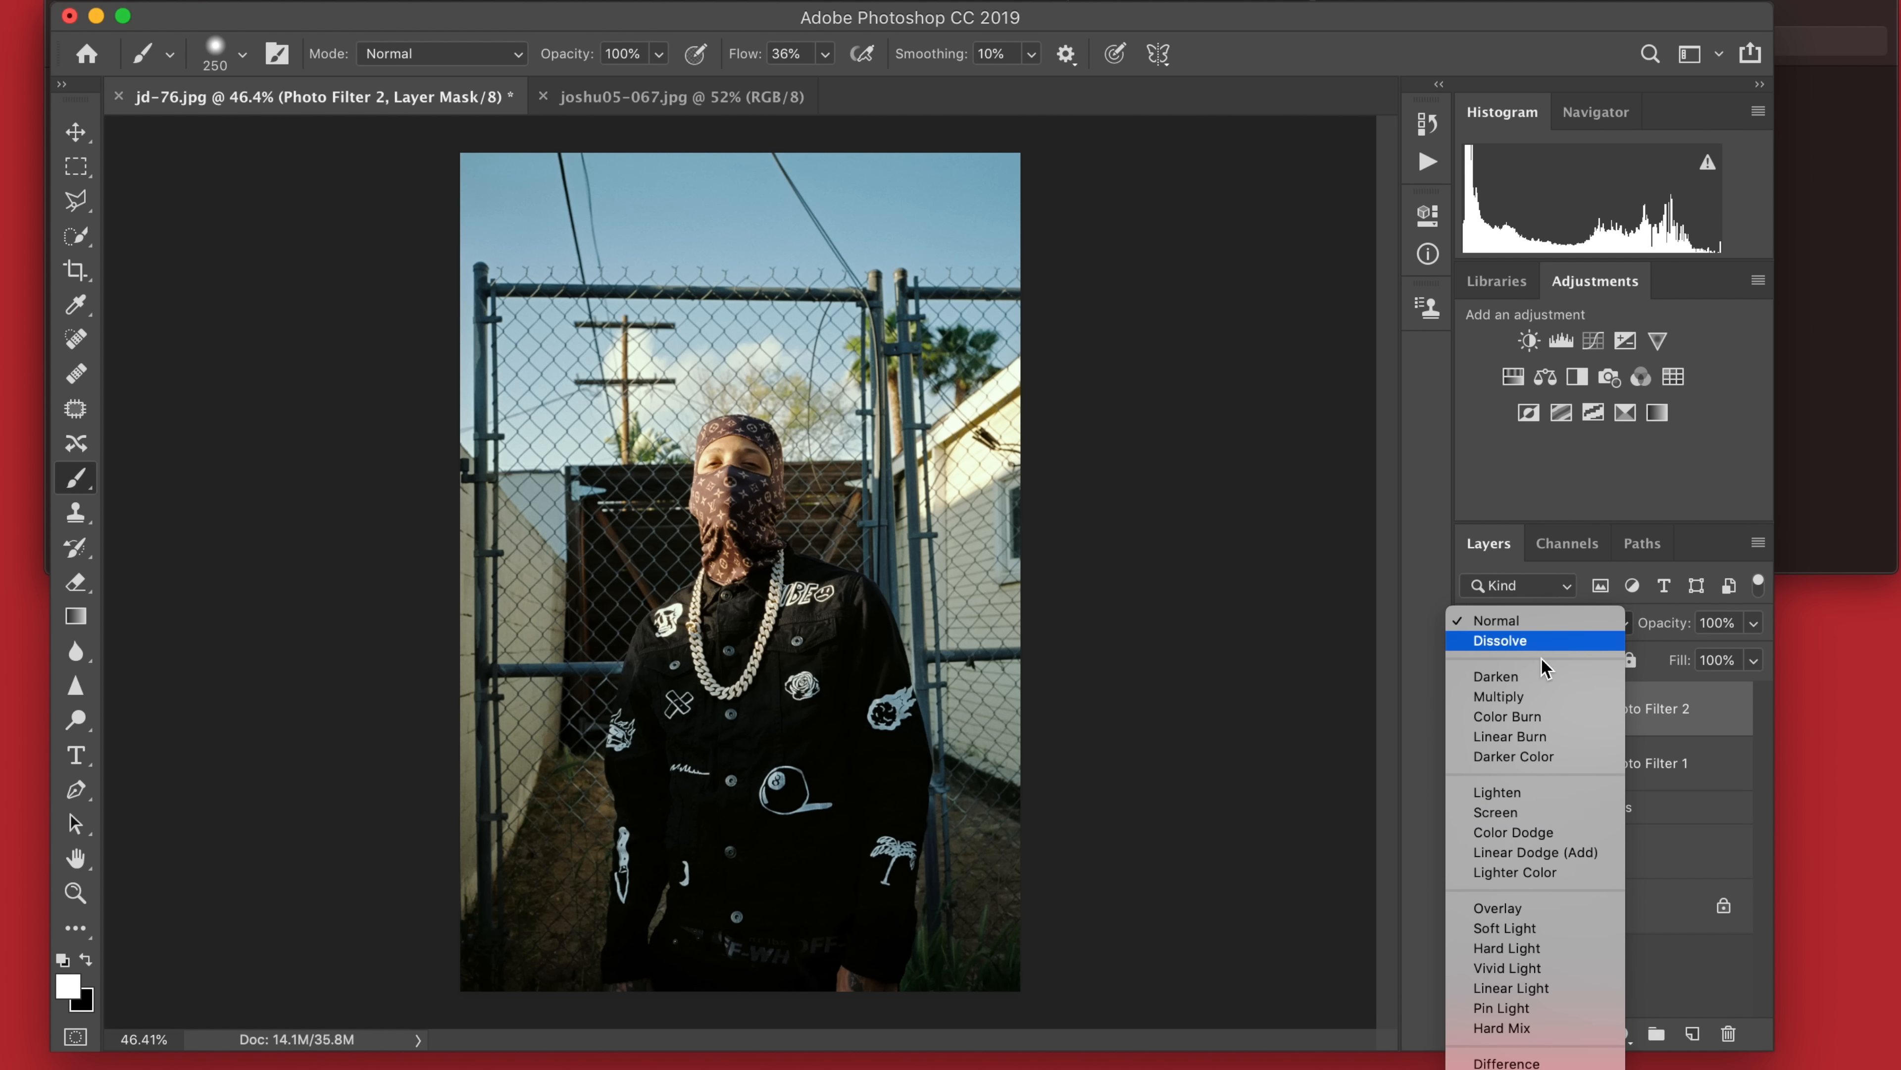
{"action": "left_click", "coordinate": [1496, 1067]}
{"action": "left_click", "coordinate": [1521, 709]}
Try the Photo Filter 2 layer at 0%, 100% and 50% opacity.
{"action": "left_click_drag", "start_coordinate": [1664, 622], "coordinate": [1513, 622]}
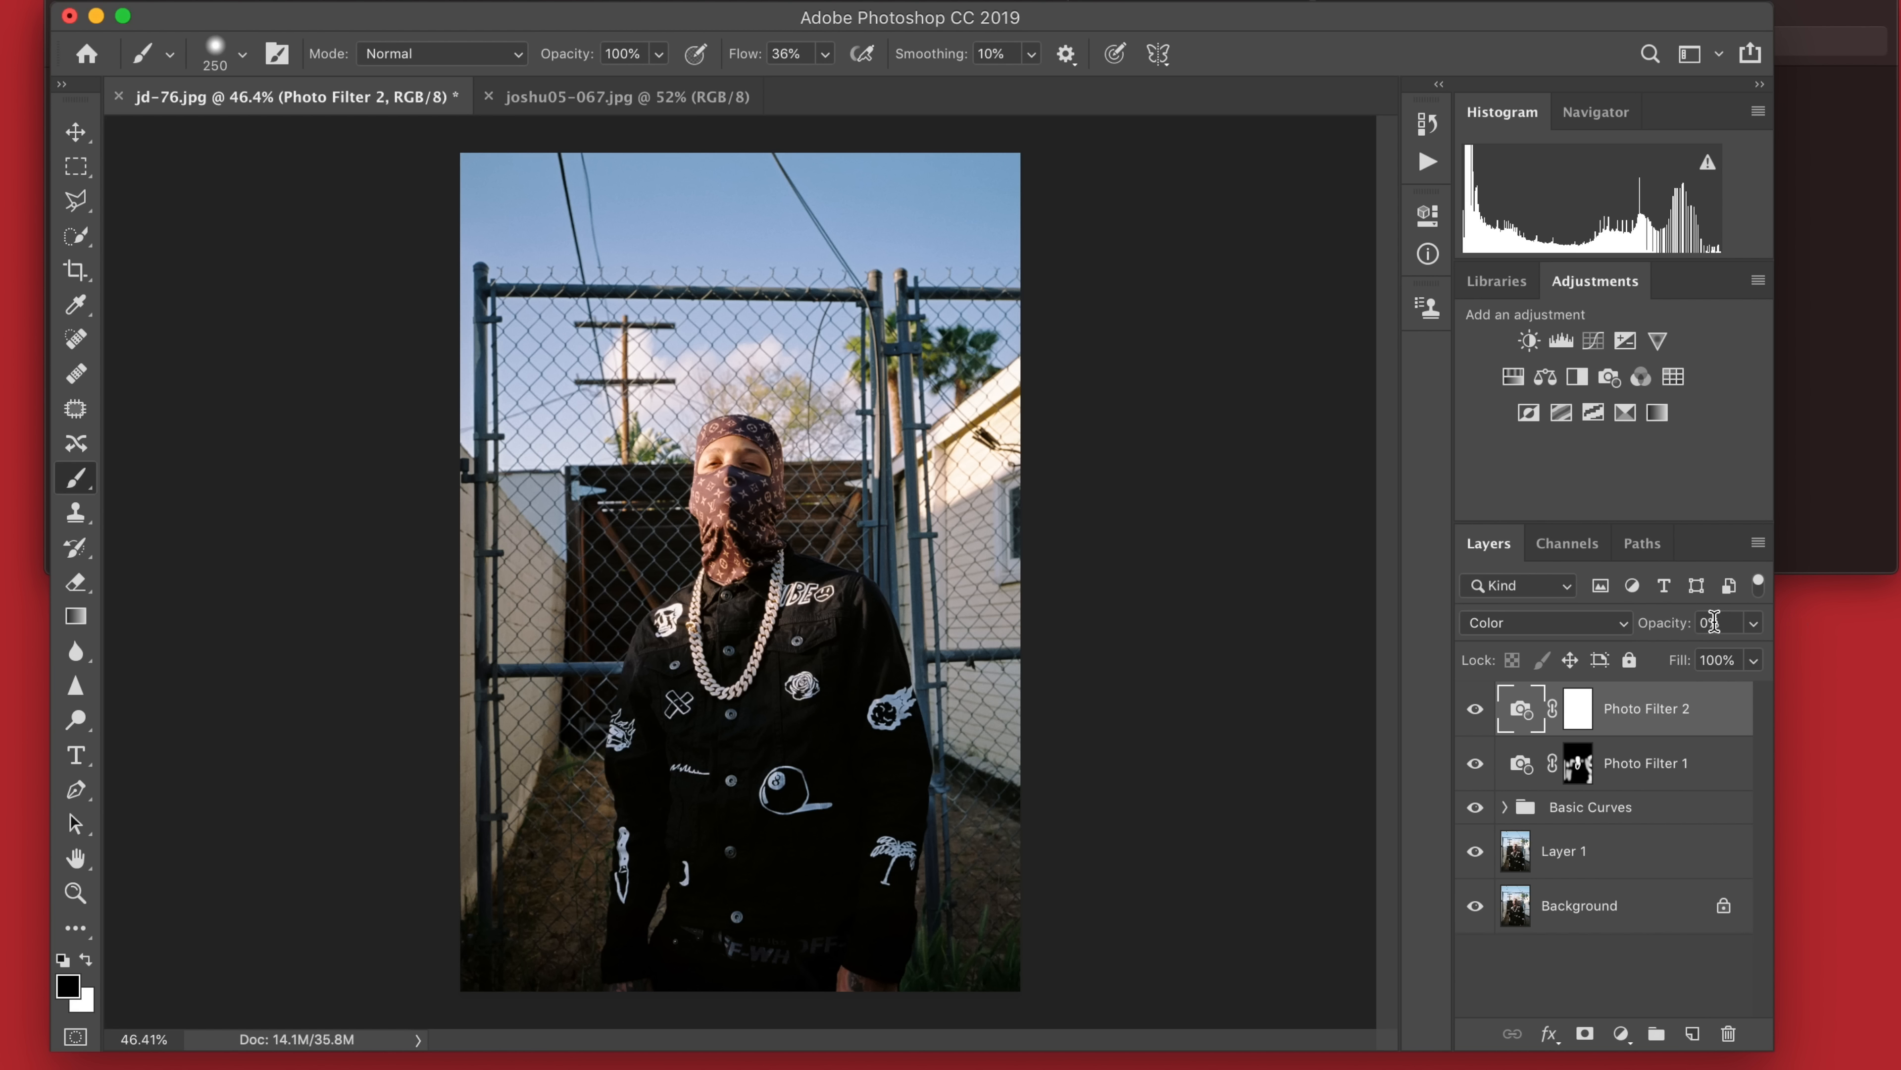
{"action": "left_click_drag", "start_coordinate": [1675, 632], "coordinate": [1872, 631]}
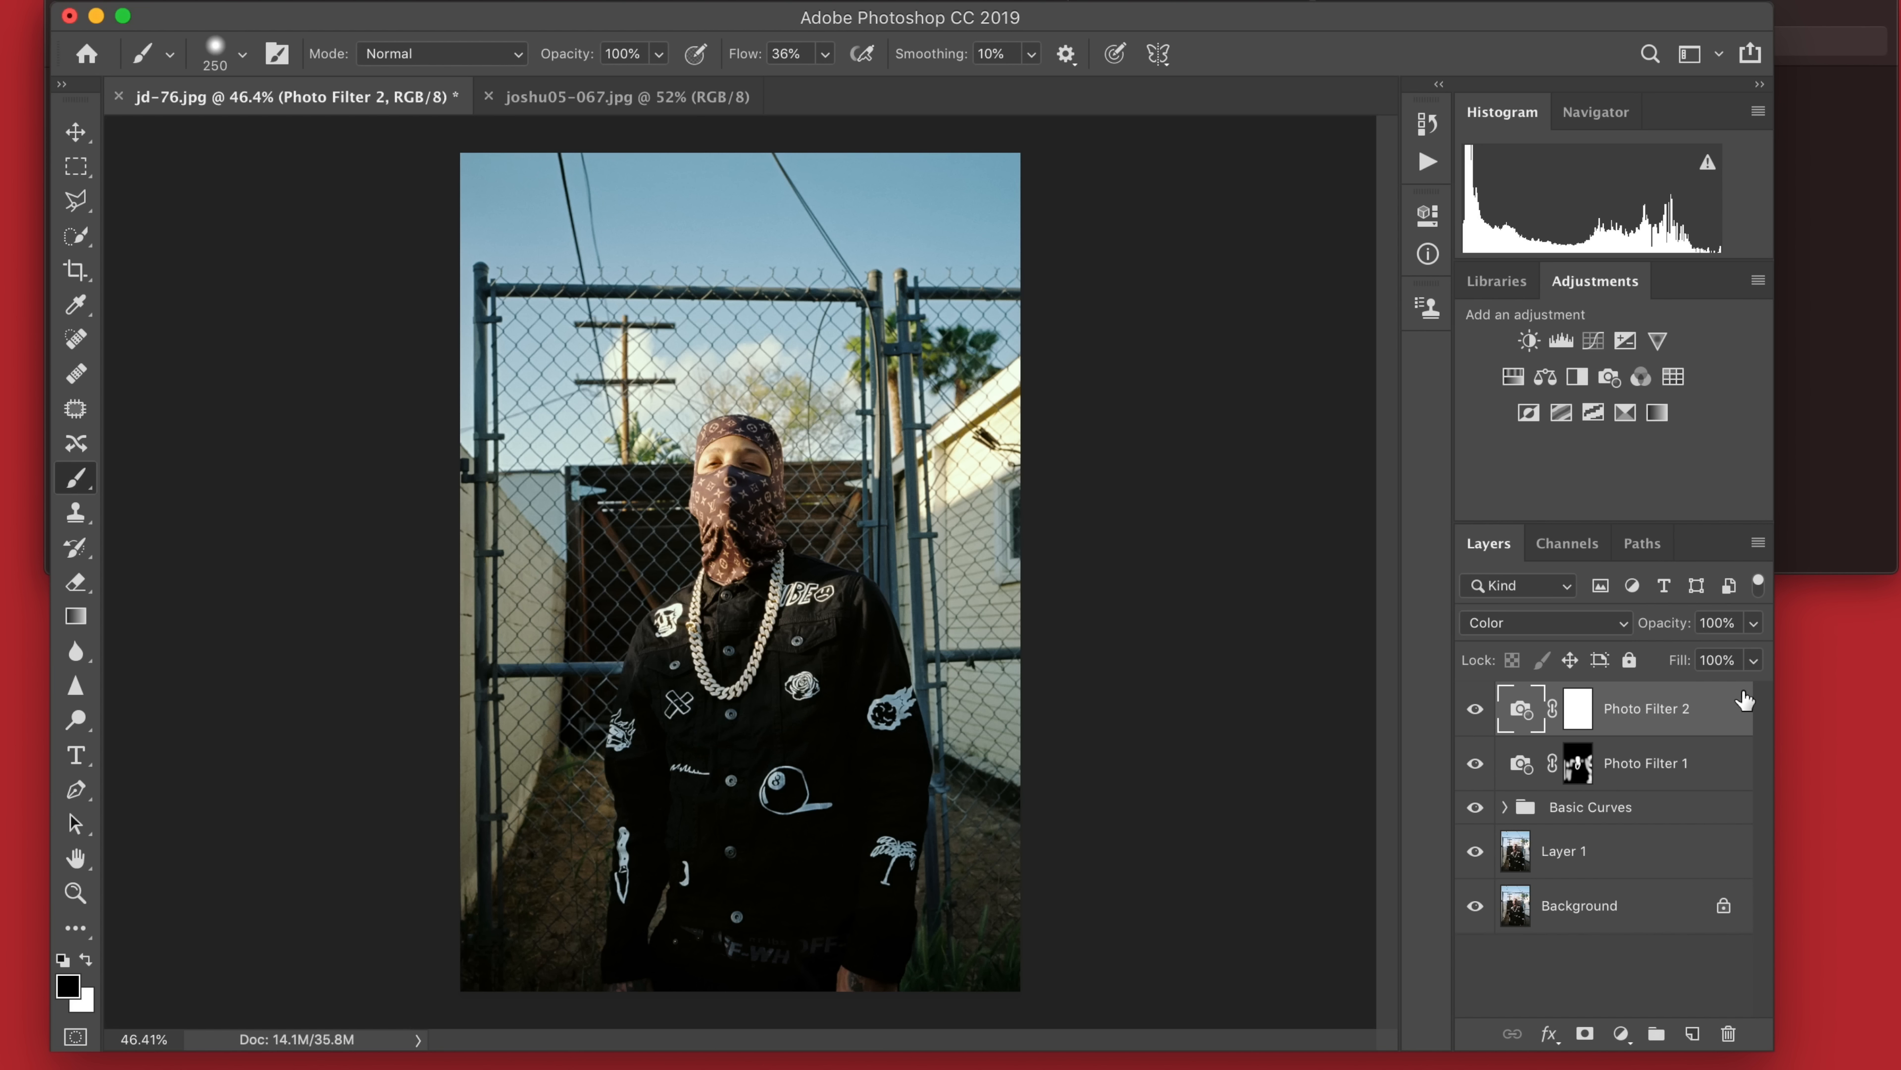
{"action": "double_click", "coordinate": [1715, 622]}
{"action": "type", "text": "50"}
{"action": "key", "text": "Return"}
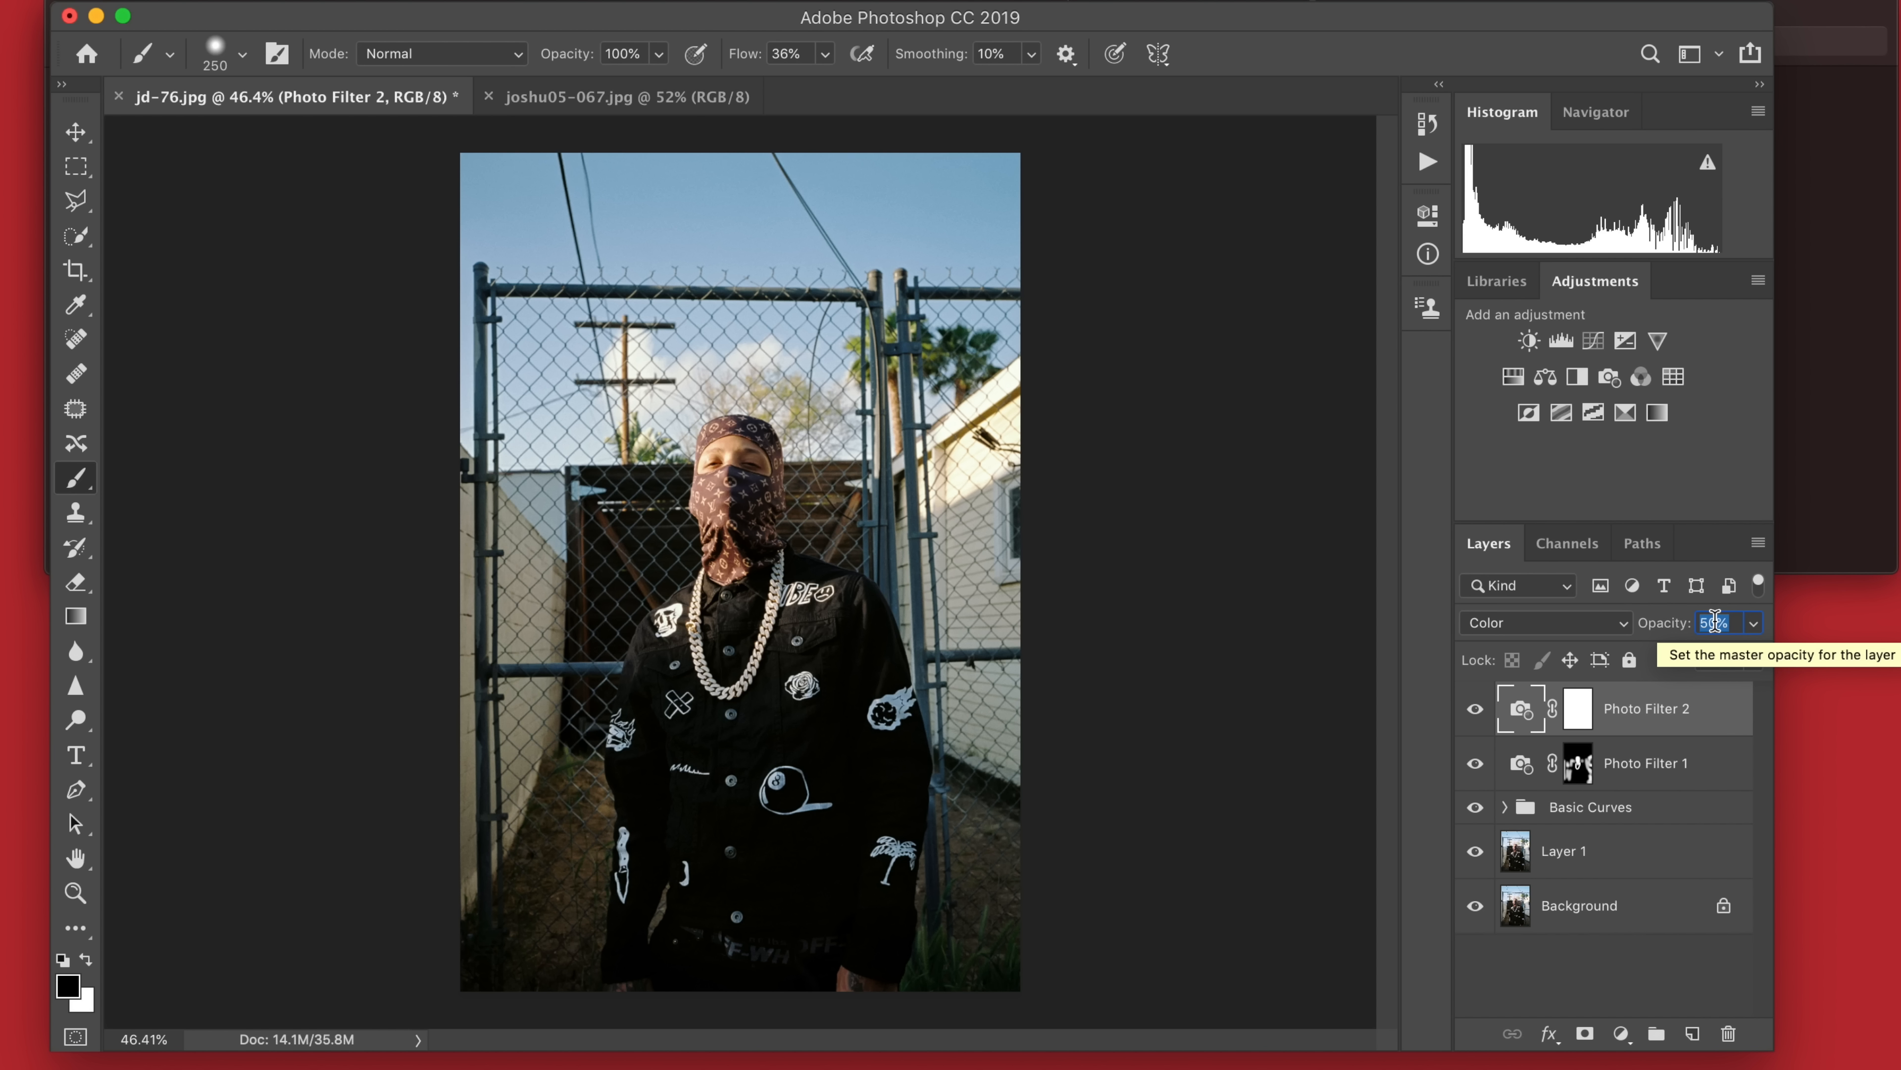
Compare the Photo Filter 2 layer at 0%, 10% and 20% opacity and set it to 6%.
{"action": "type", "text": "0"}
{"action": "key", "text": "Return"}
{"action": "type", "text": "20"}
{"action": "key", "text": "Return"}
{"action": "type", "text": "0"}
{"action": "key", "text": "Return"}
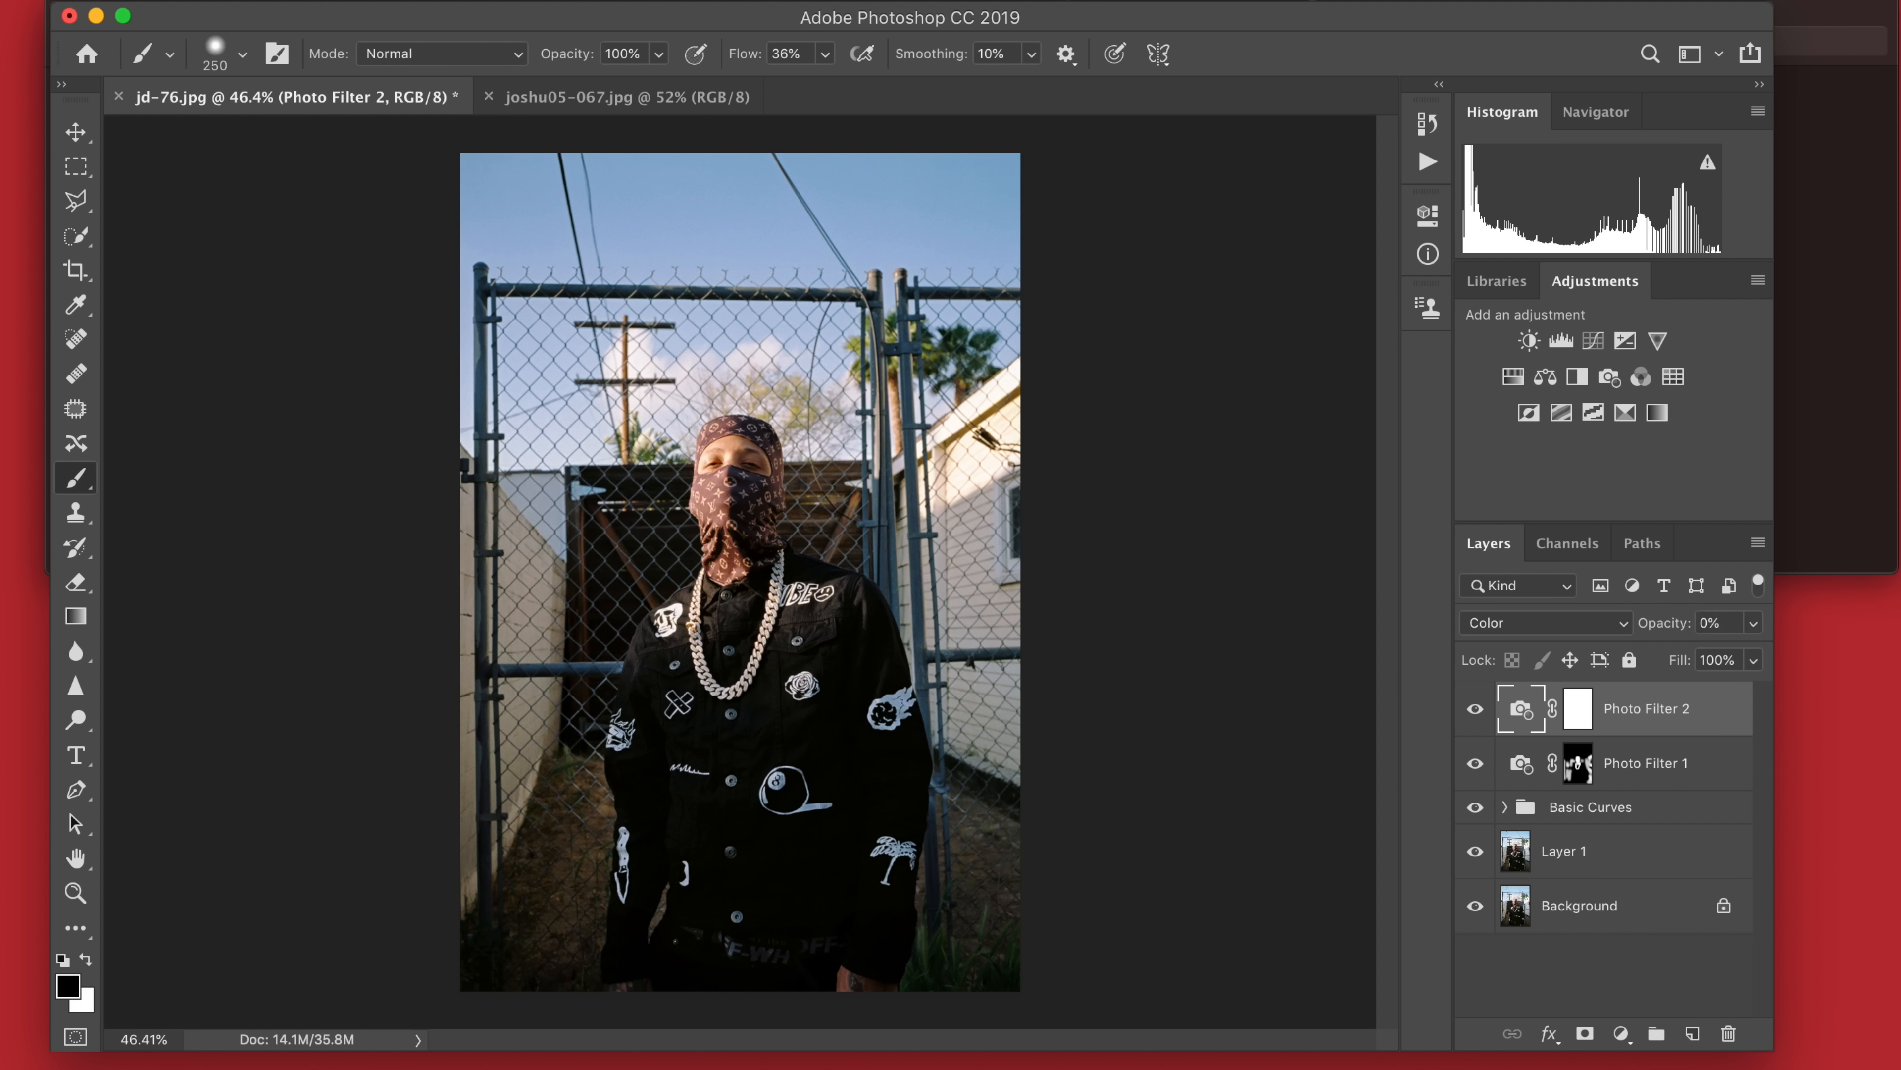
{"action": "type", "text": "10"}
{"action": "key", "text": "Return"}
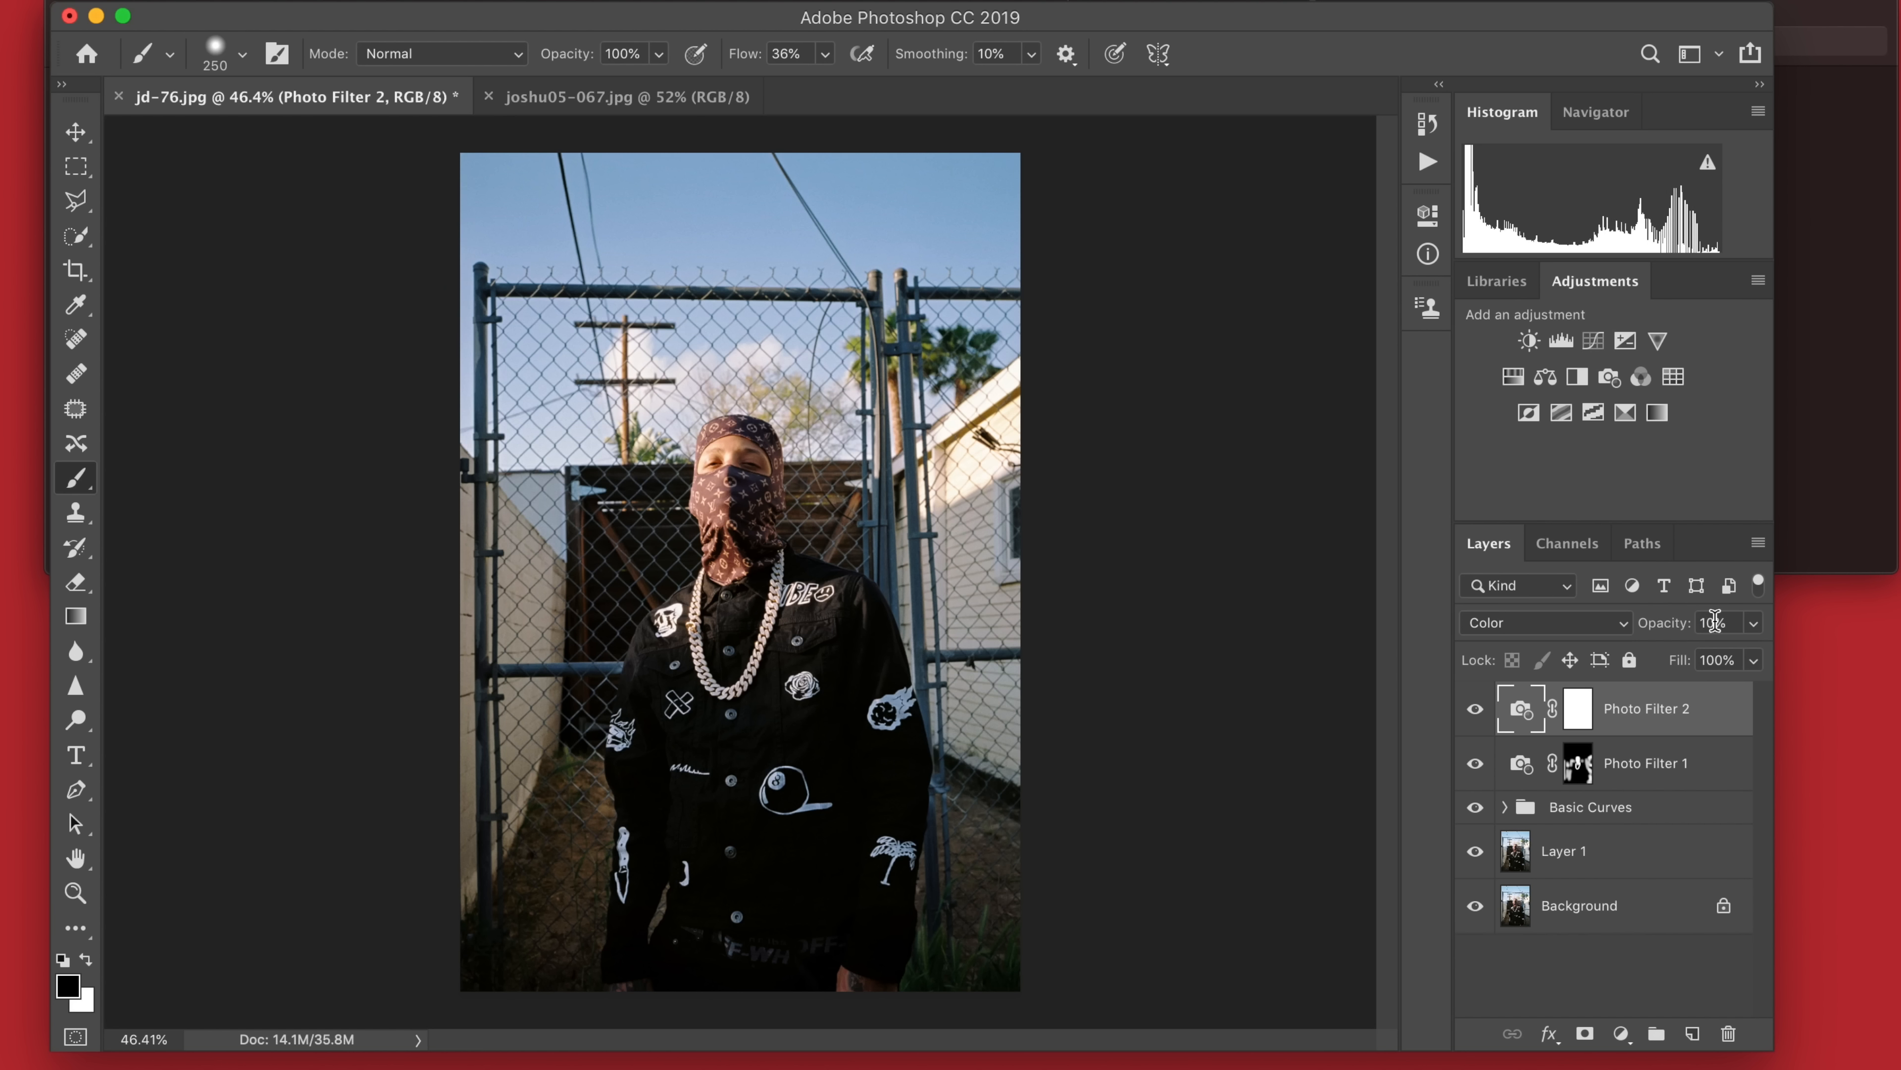
{"action": "type", "text": "20"}
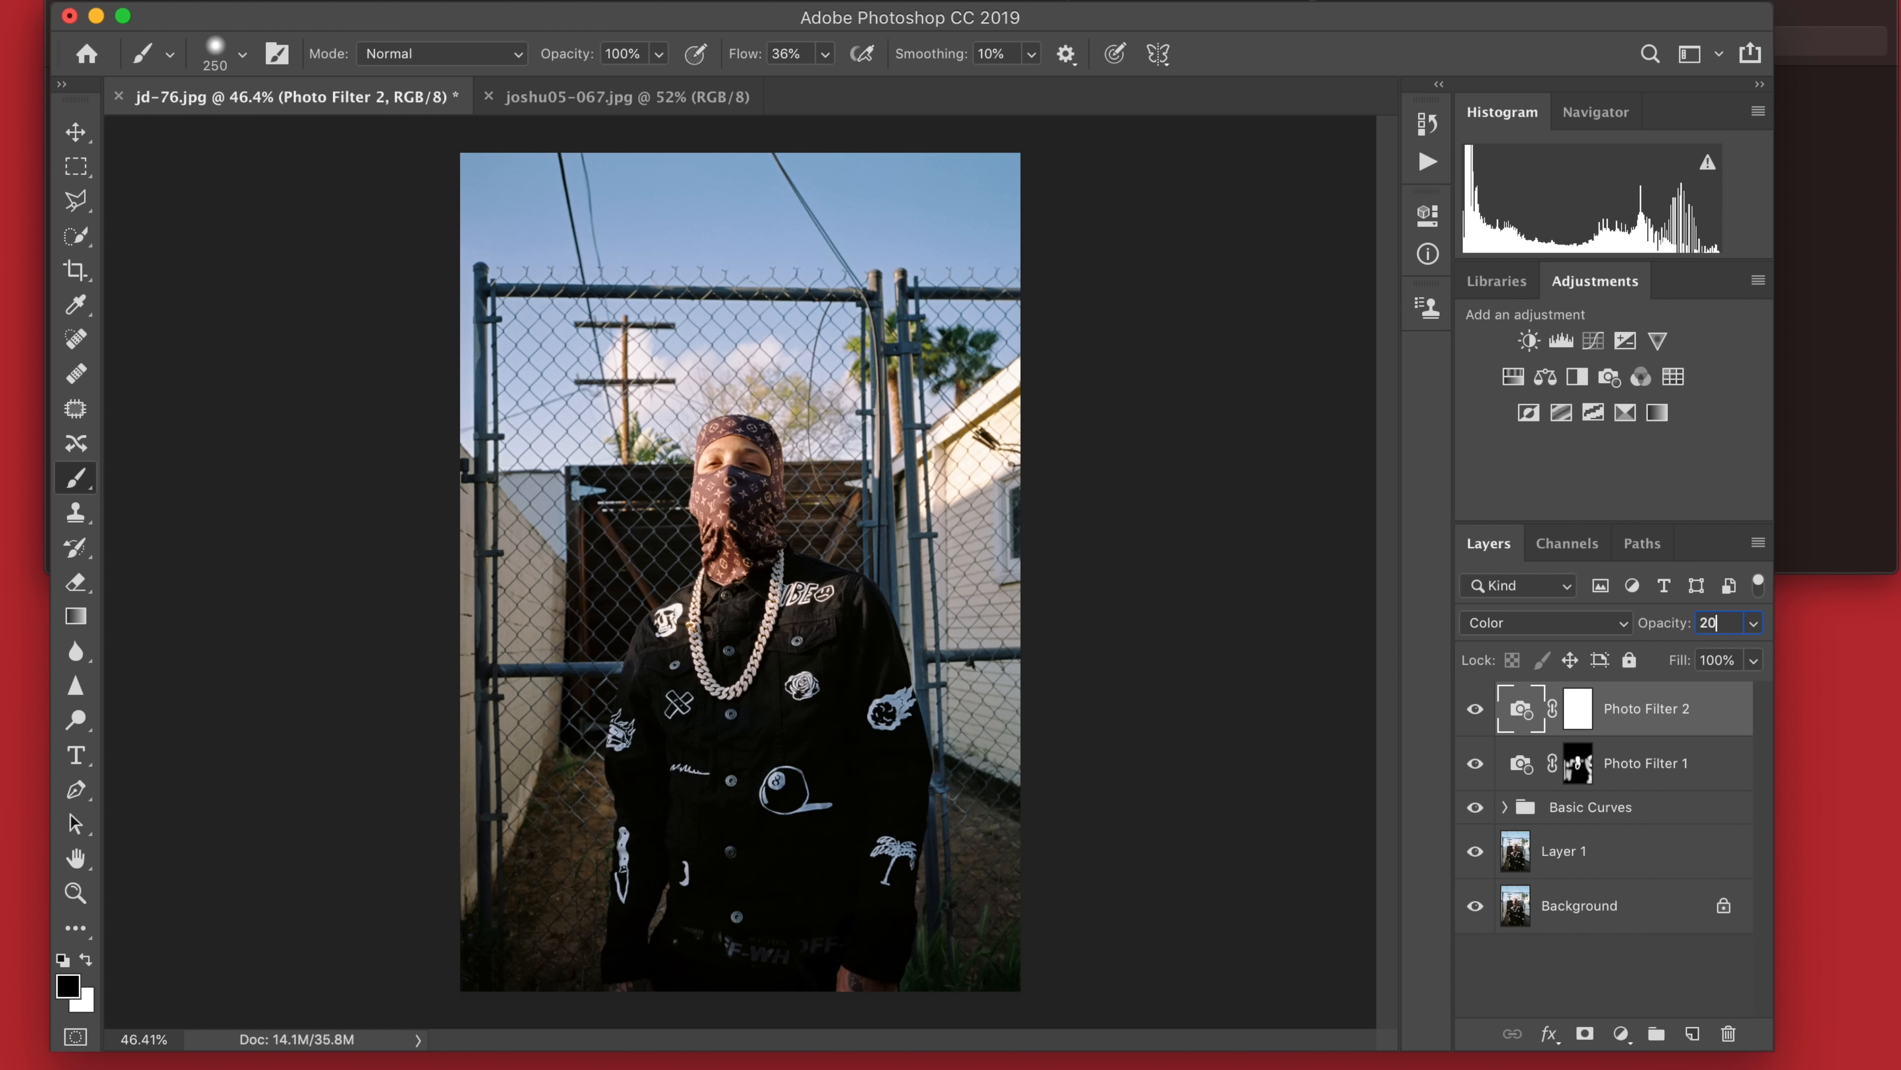
{"action": "type", "text": "0"}
{"action": "left_click", "coordinate": [1715, 622]}
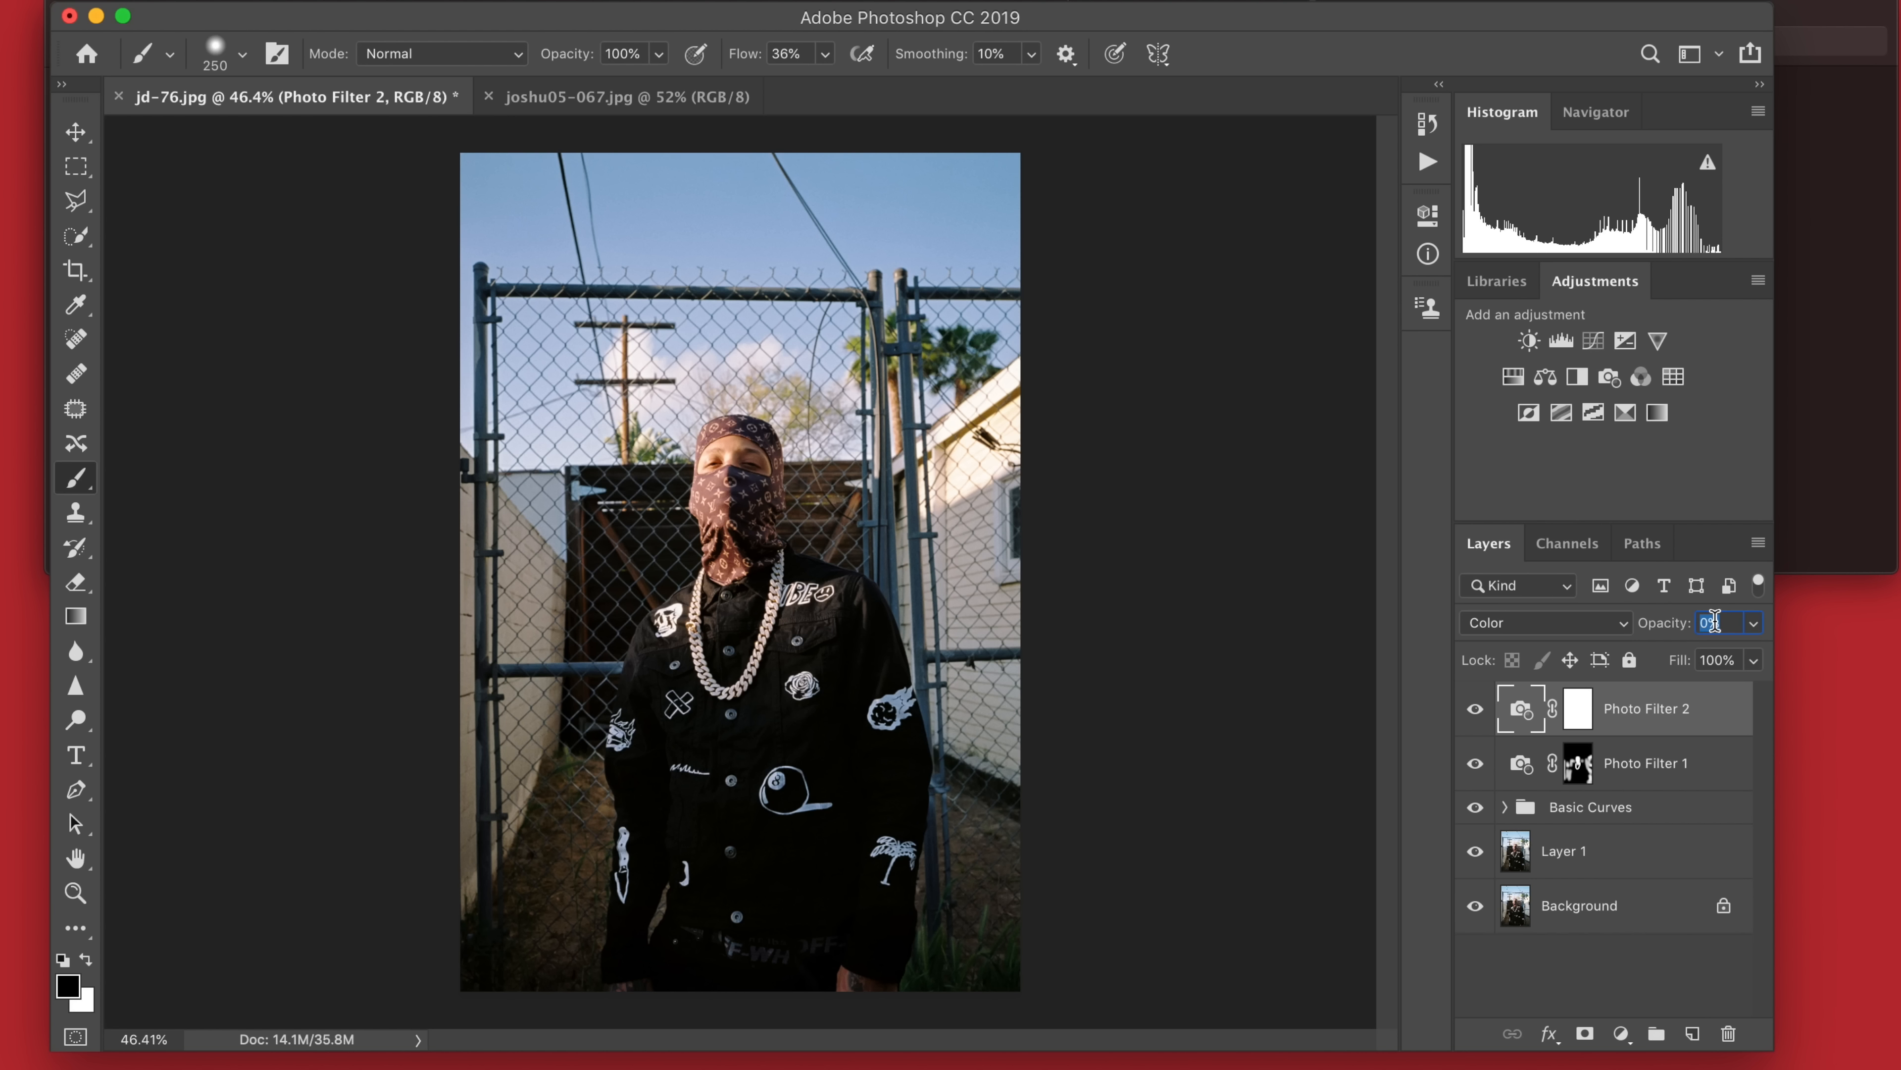
{"action": "type", "text": "6"}
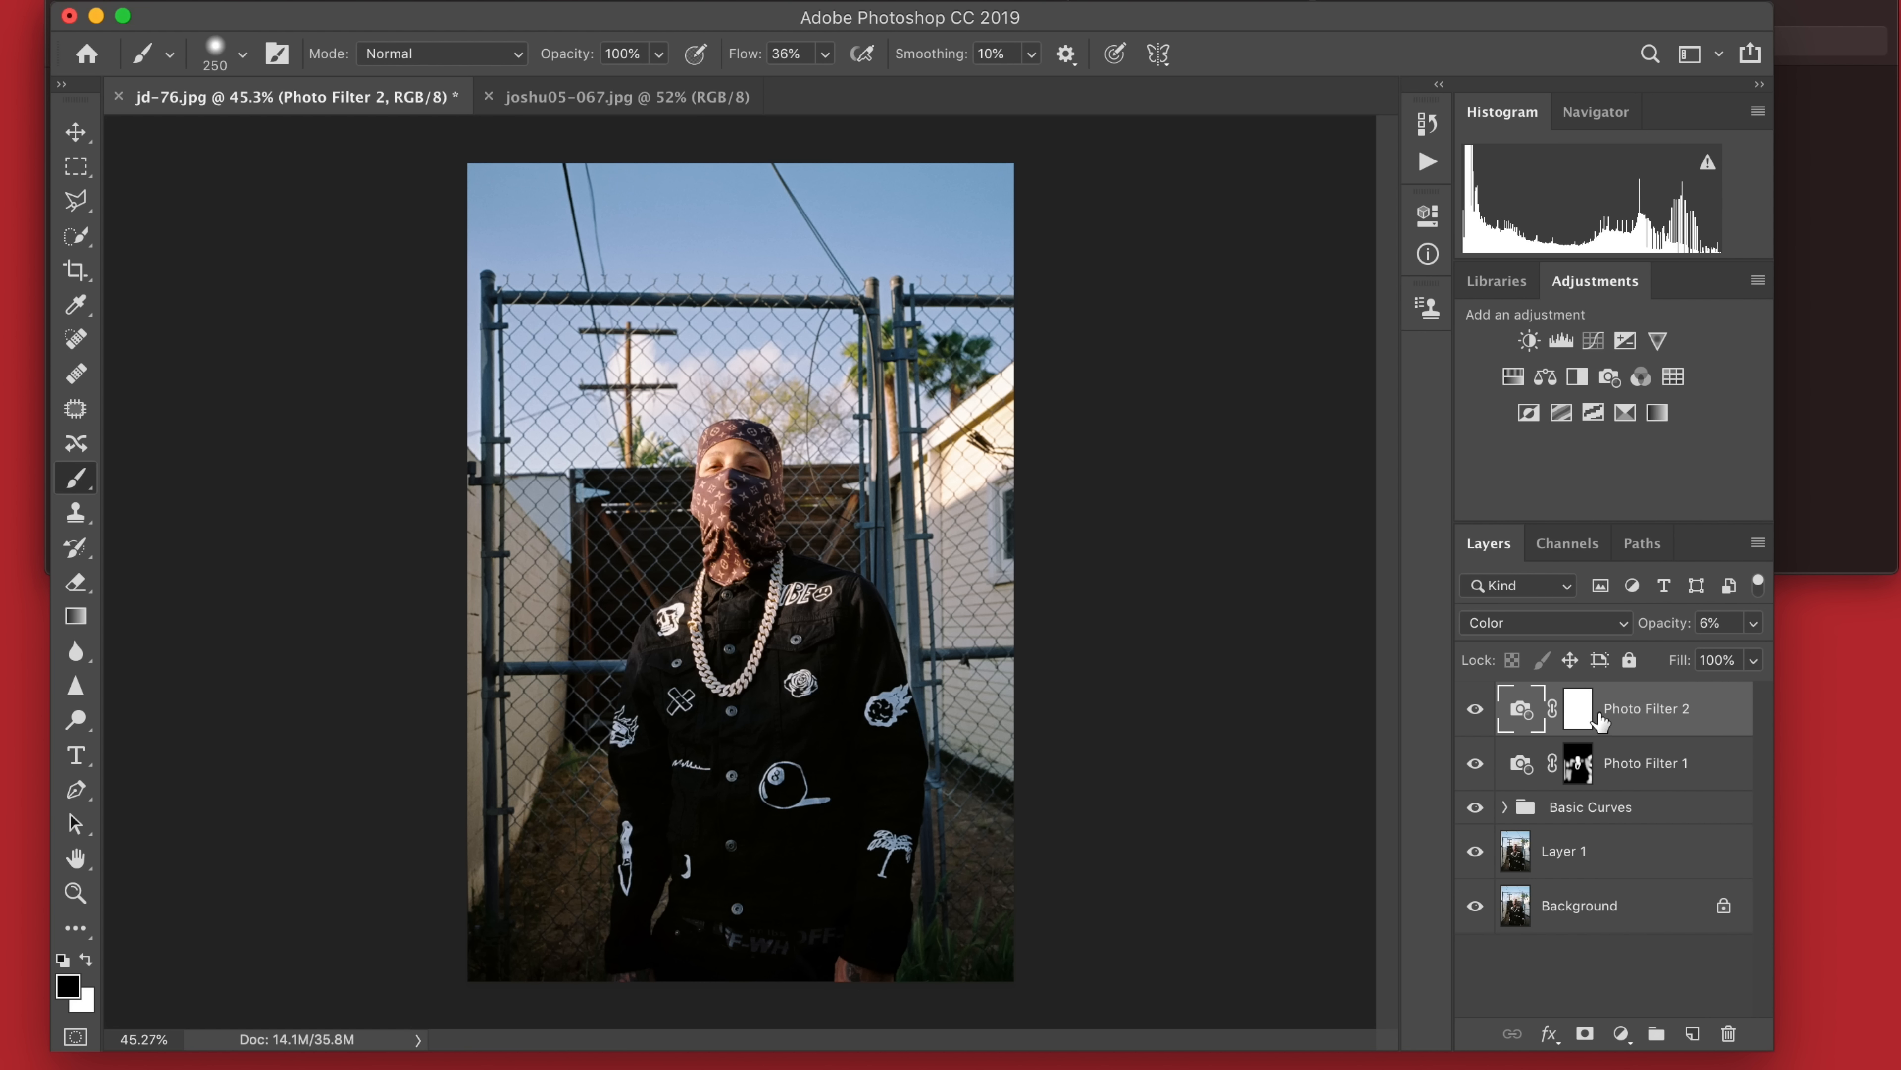
Make the Photo Filter 2 layer mask active and swap the foreground and background colours for painting.
{"action": "left_click", "coordinate": [1578, 708]}
{"action": "key", "text": "x"}
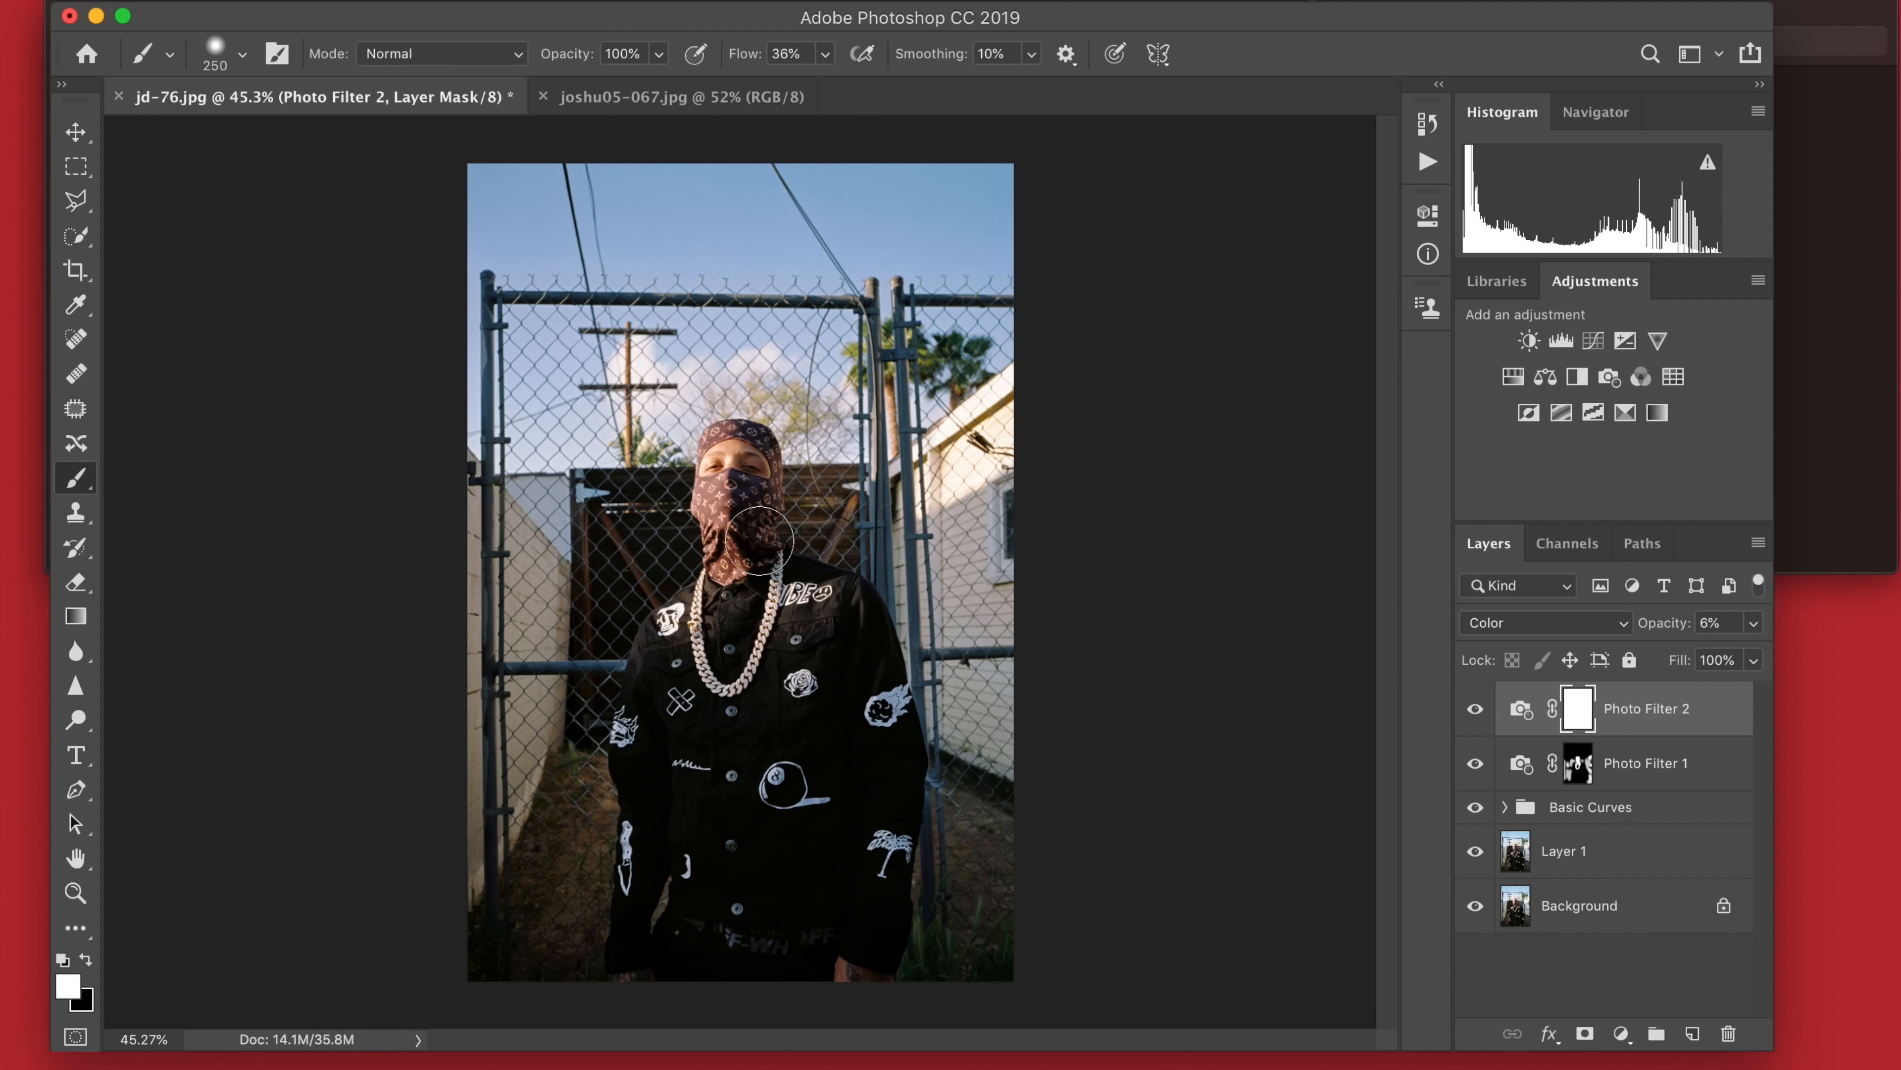
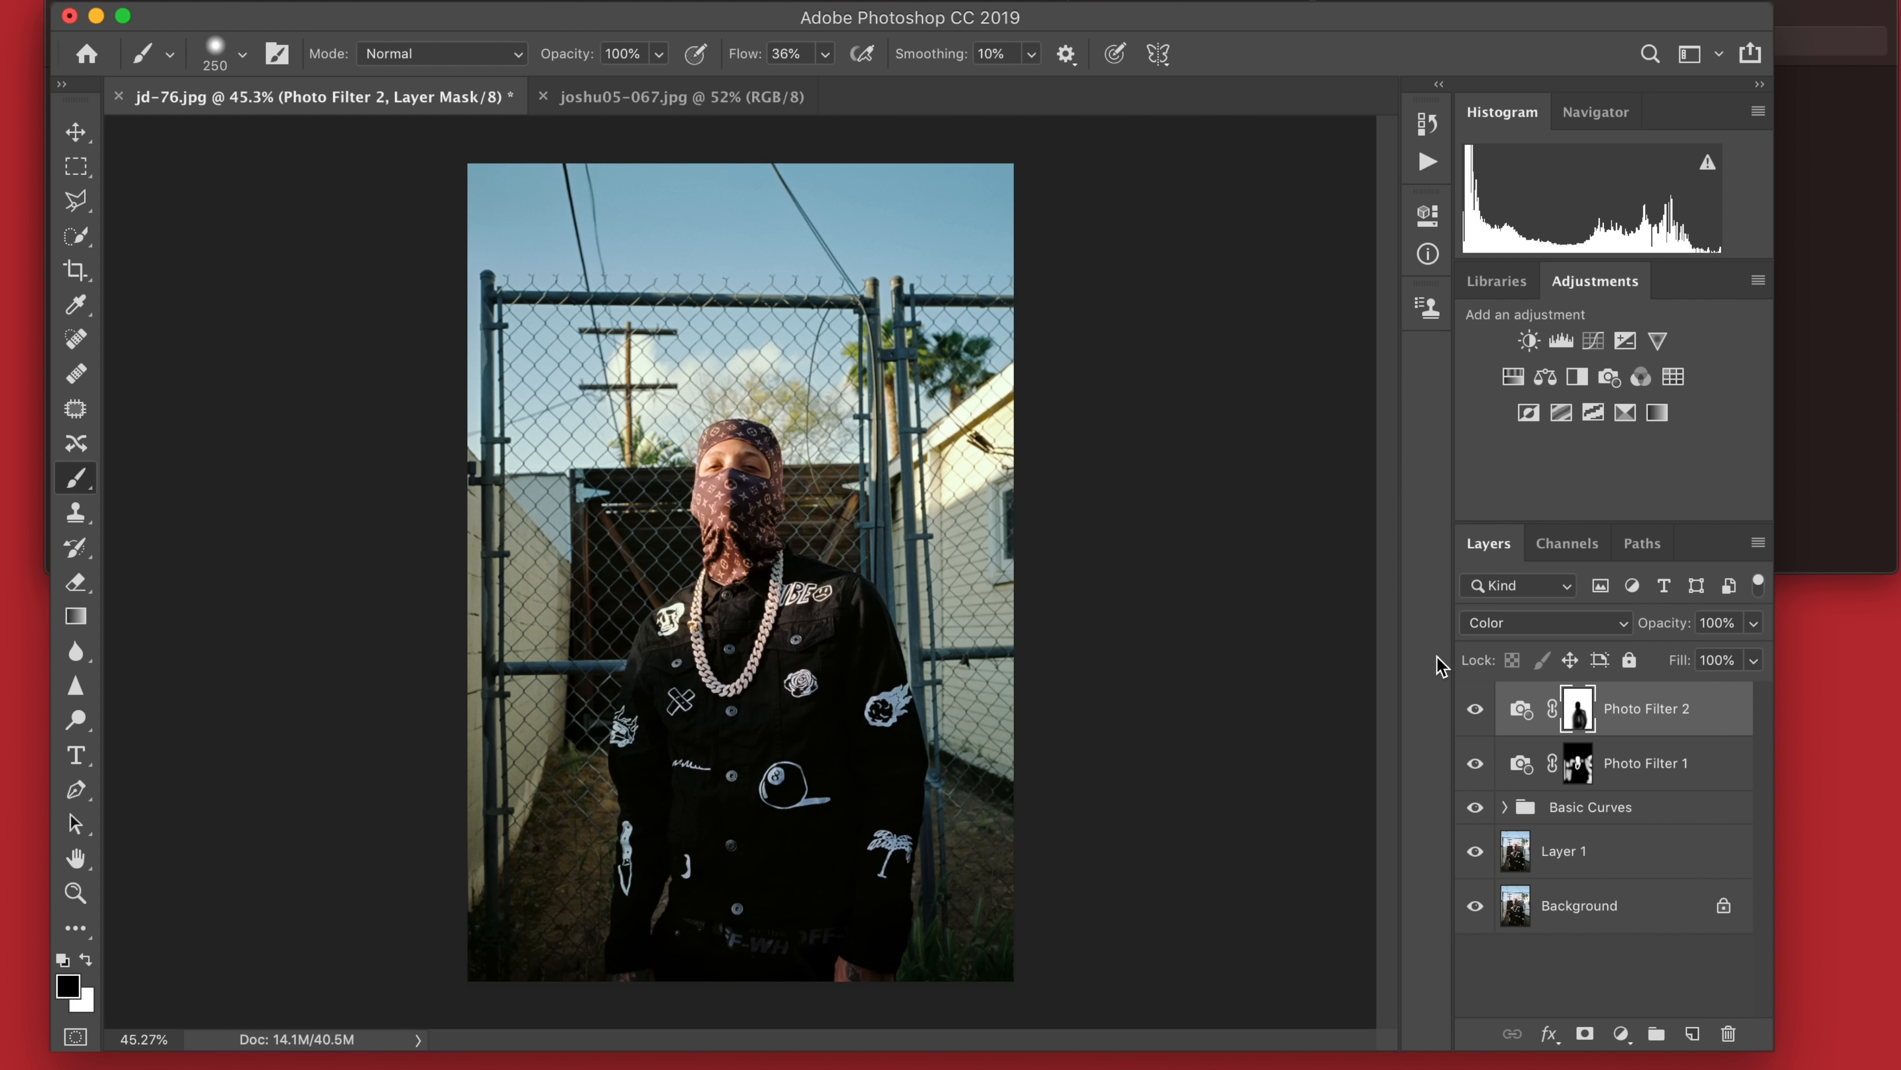
Check the Photo Filter 2 layer at 0% opacity and set its opacity to 7%.
{"action": "left_click", "coordinate": [1713, 622]}
{"action": "type", "text": "0"}
{"action": "key", "text": "Return"}
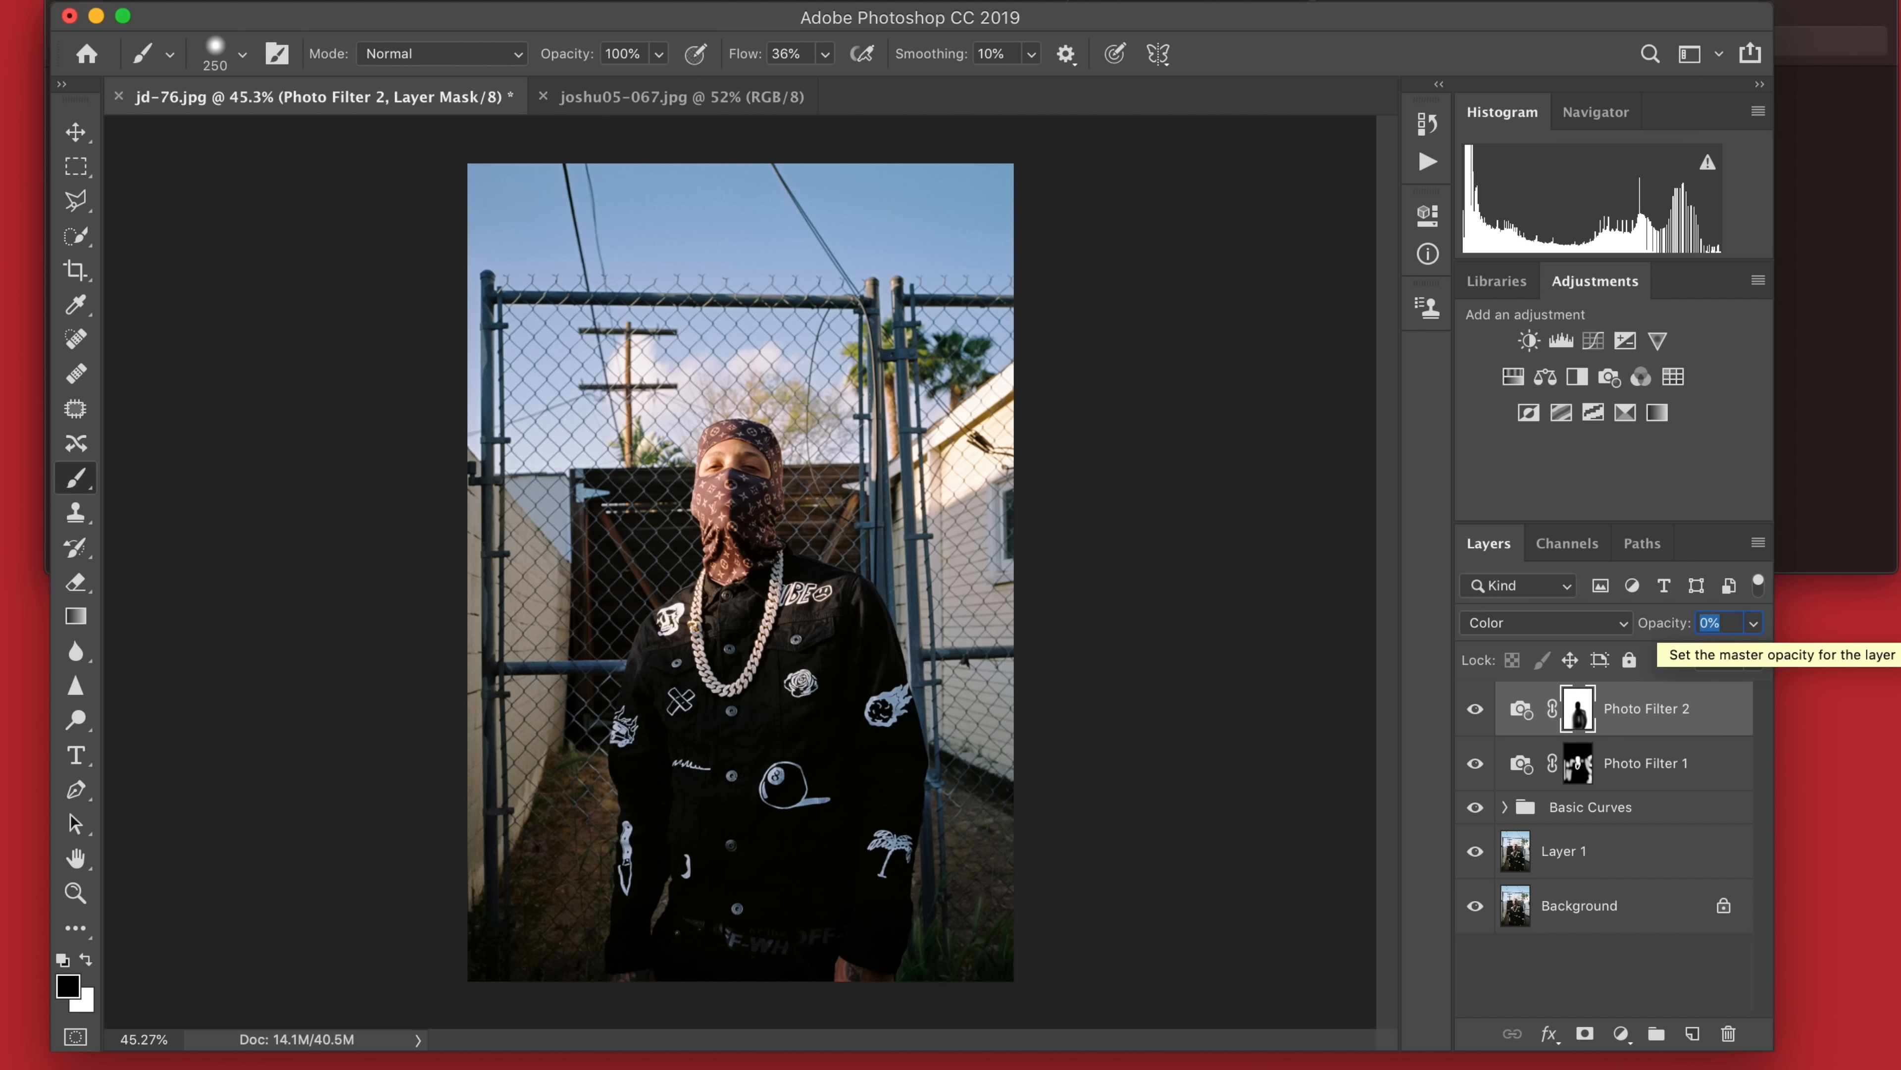
{"action": "type", "text": "7"}
{"action": "key", "text": "Return"}
{"action": "scroll", "coordinate": [994, 802], "scroll_direction": "down", "scroll_amount": 3}
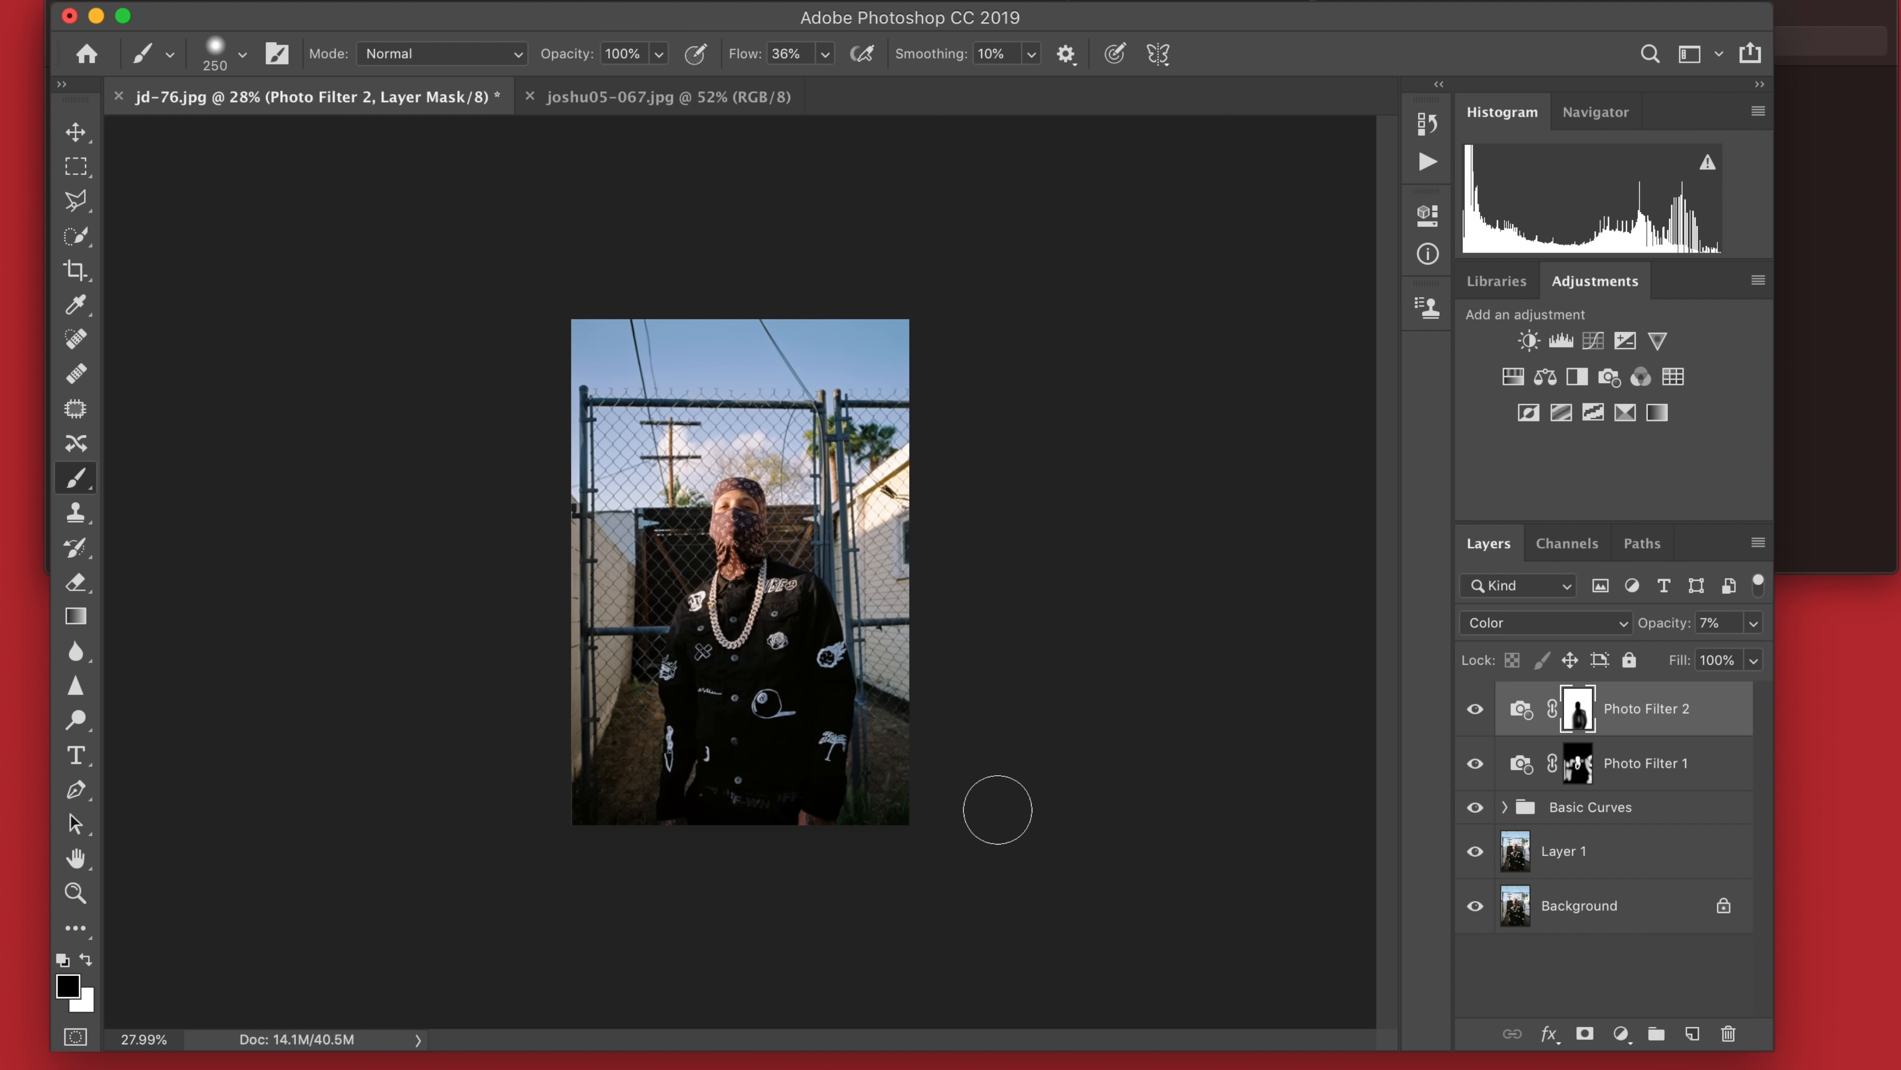
{"action": "scroll", "coordinate": [1184, 715], "scroll_direction": "up", "scroll_amount": 2}
Group the Photo Filter 1 and Photo Filter 2 layers and name the group Color.
{"action": "left_click", "coordinate": [1647, 764], "text": "shift"}
{"action": "key", "text": "super+g"}
{"action": "double_click", "coordinate": [1566, 698]}
{"action": "type", "text": "Color"}
{"action": "key", "text": "Return"}
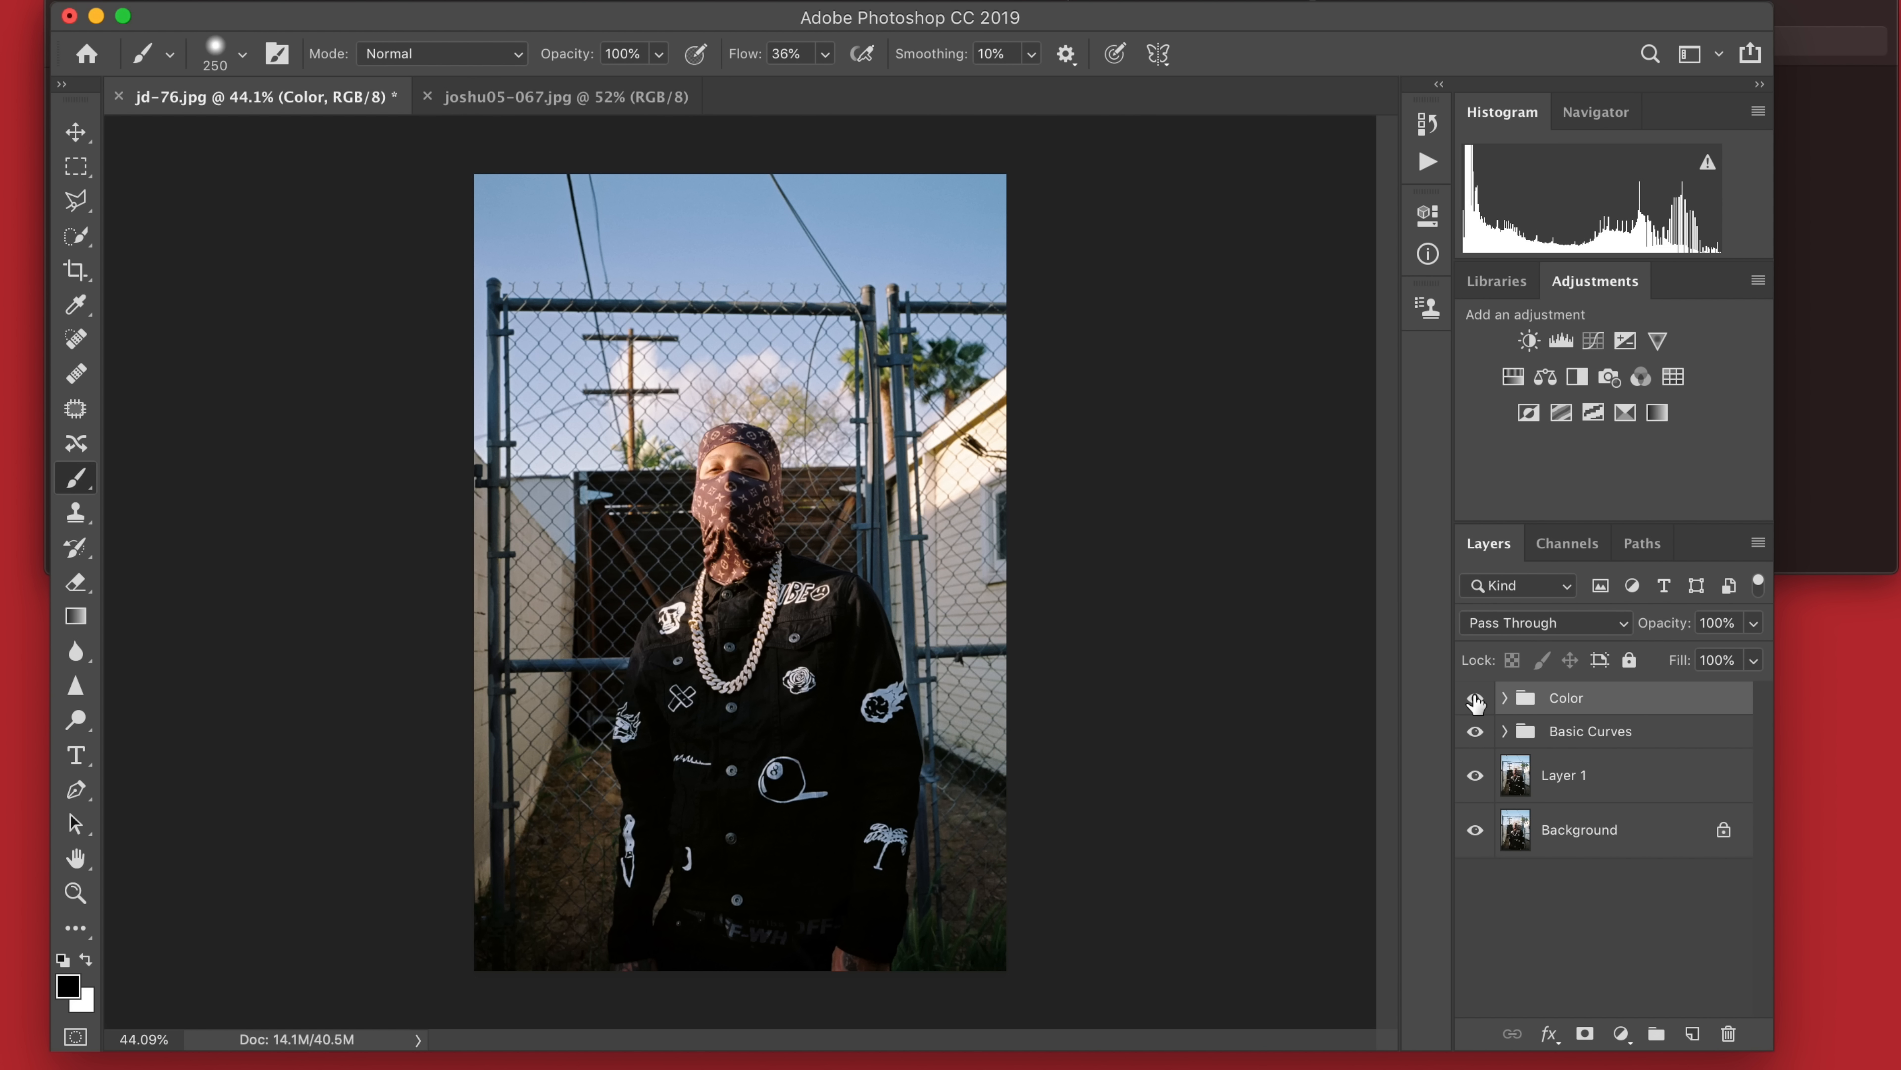
Add a Hue/Saturation adjustment layer above the Color group and set its Saturation to +4.
{"action": "scroll", "coordinate": [1246, 586], "scroll_direction": "down", "scroll_amount": 2}
{"action": "scroll", "coordinate": [1161, 660], "scroll_direction": "up", "scroll_amount": 2}
{"action": "scroll", "coordinate": [1161, 660], "scroll_direction": "down", "scroll_amount": 2}
{"action": "scroll", "coordinate": [1162, 660], "scroll_direction": "up", "scroll_amount": 2}
{"action": "scroll", "coordinate": [1162, 660], "scroll_direction": "up", "scroll_amount": 1}
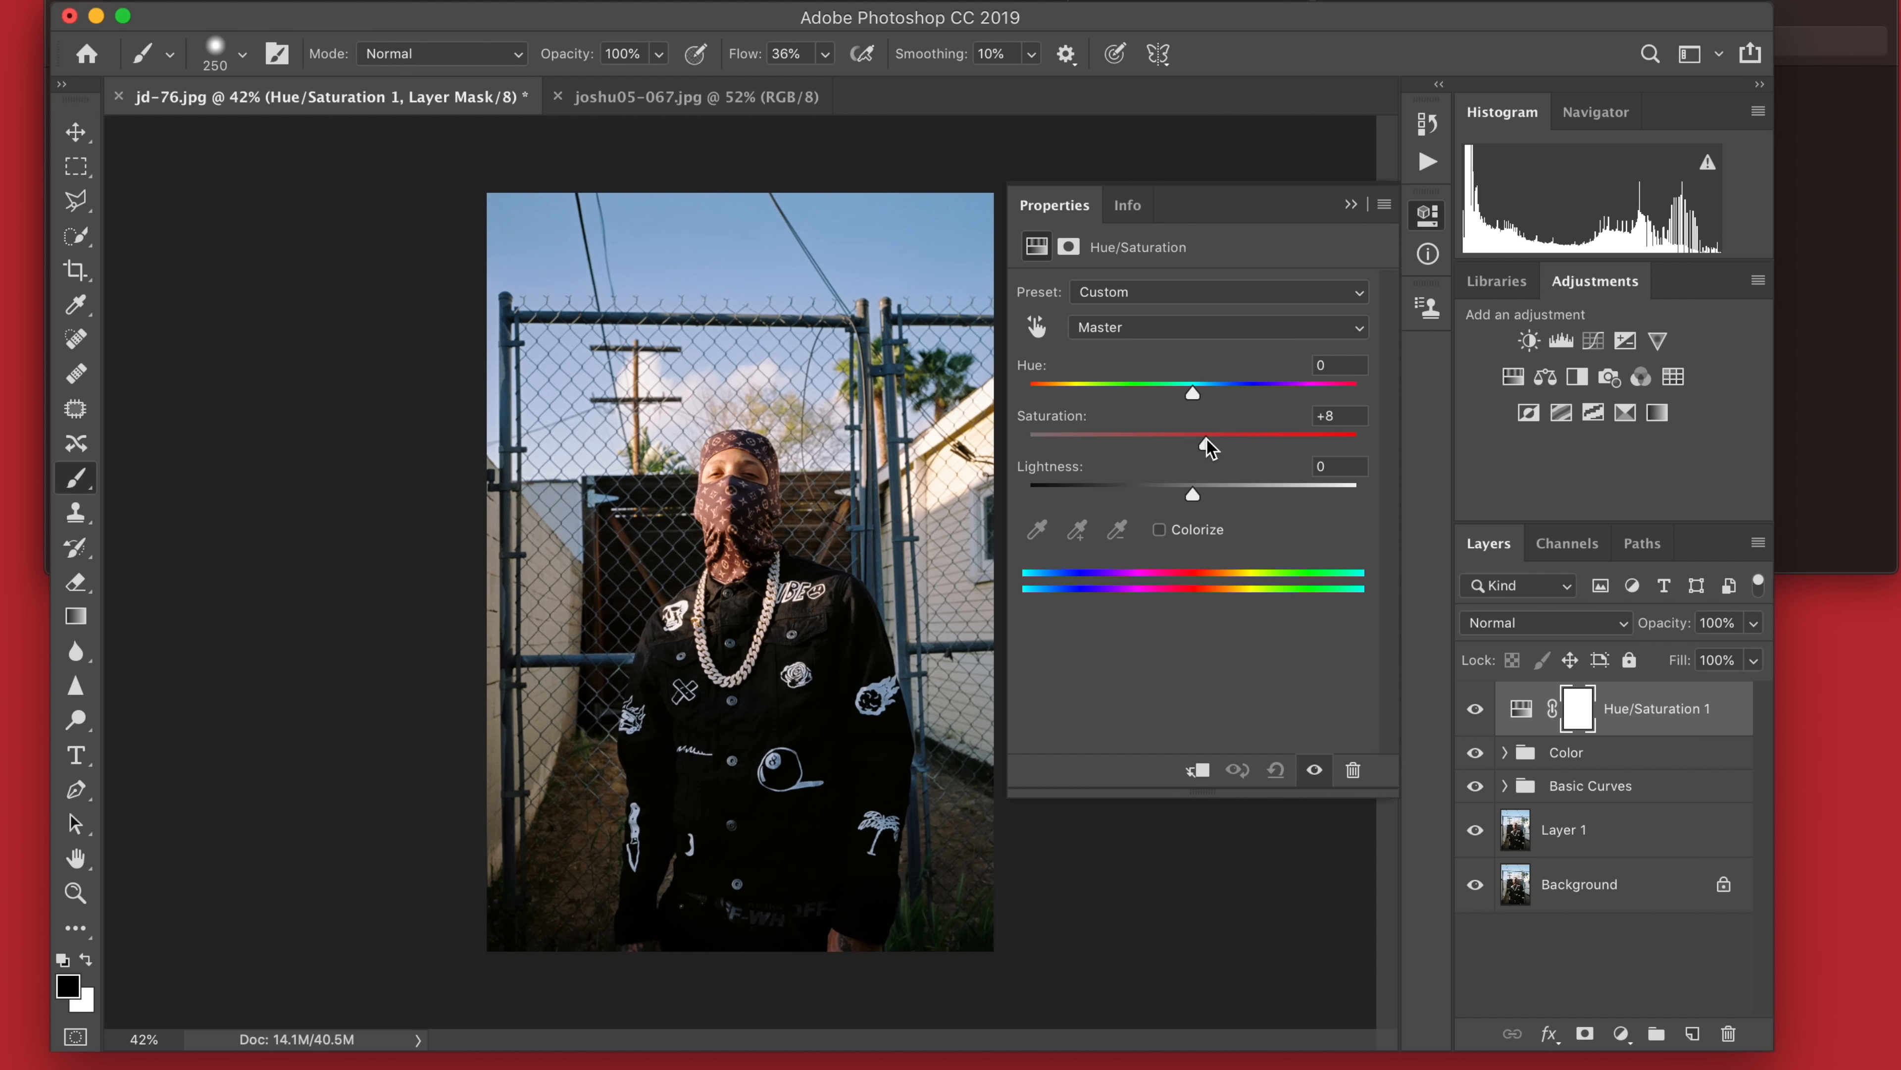
{"action": "left_click_drag", "start_coordinate": [1220, 448], "coordinate": [1183, 442]}
{"action": "left_click_drag", "start_coordinate": [1194, 439], "coordinate": [1257, 441]}
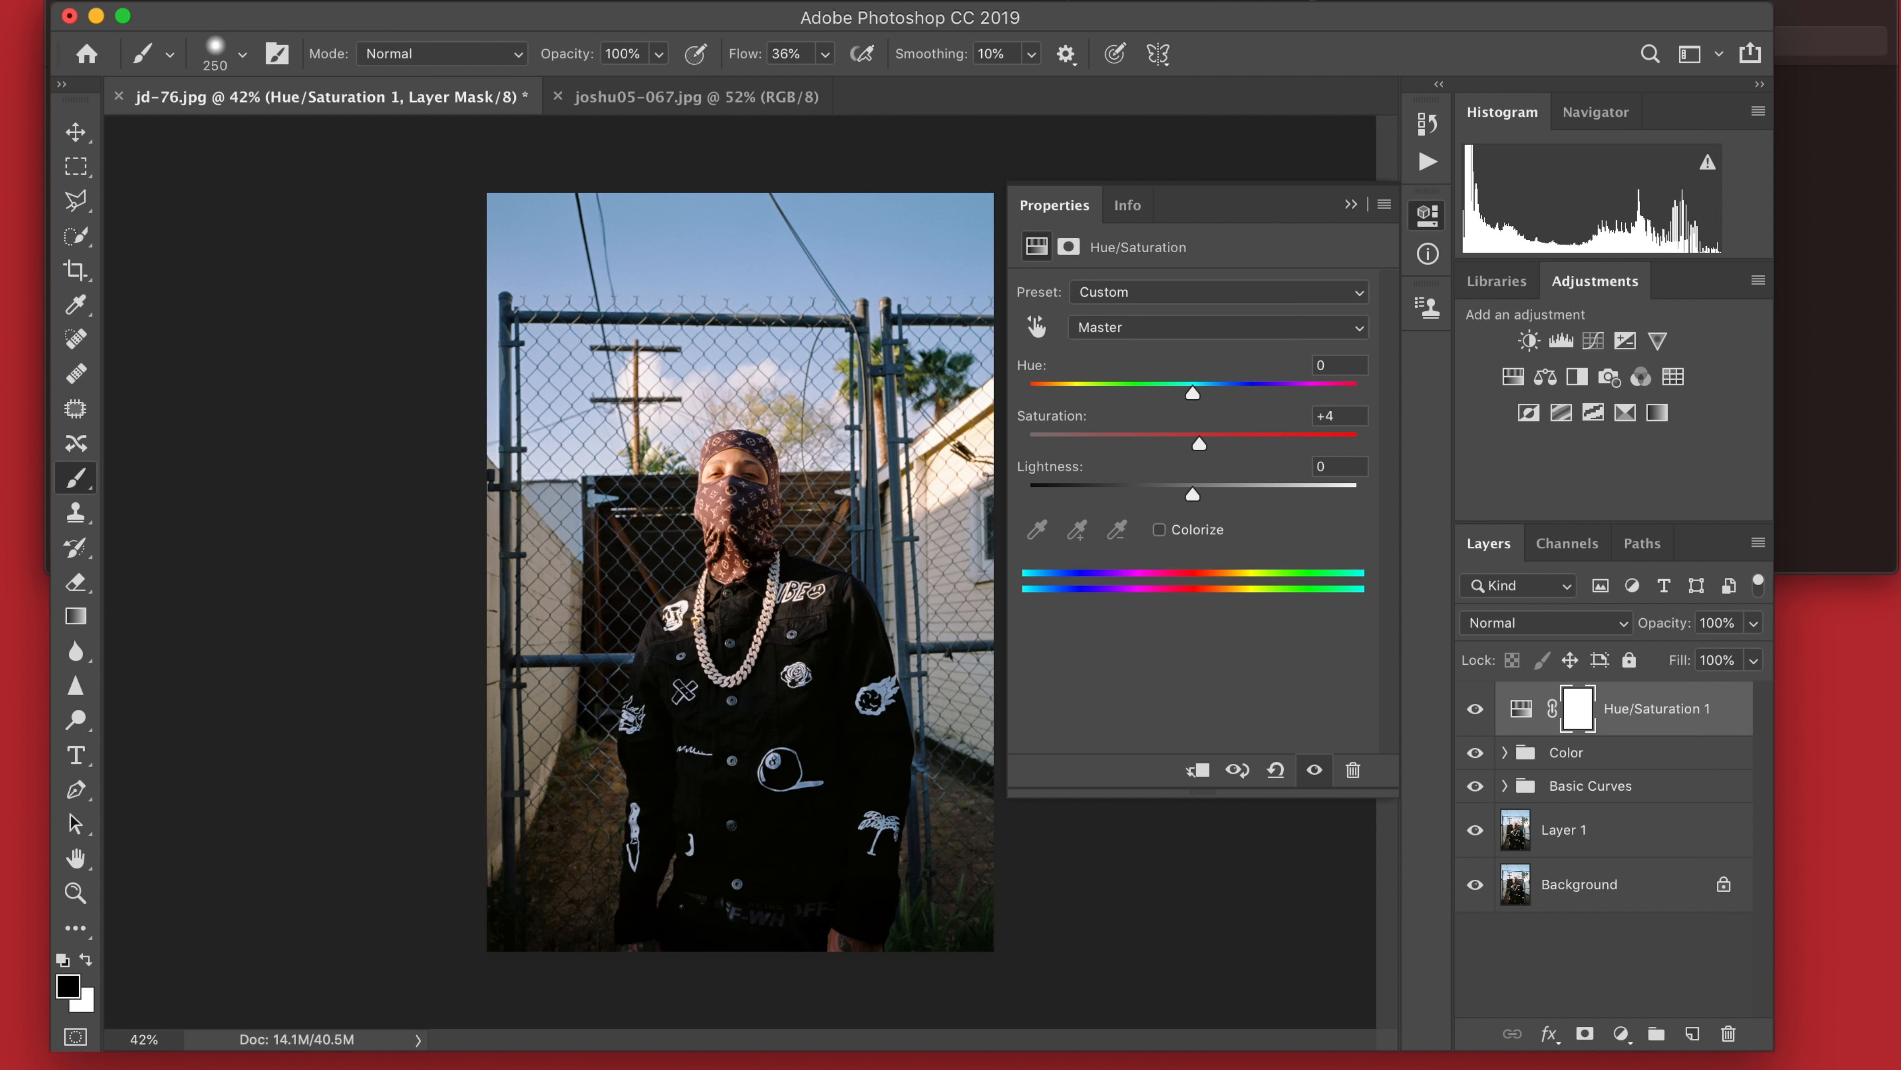
{"action": "key", "text": "Return"}
{"action": "scroll", "coordinate": [1205, 479], "scroll_direction": "up", "scroll_amount": 1}
{"action": "left_click", "coordinate": [1671, 712]}
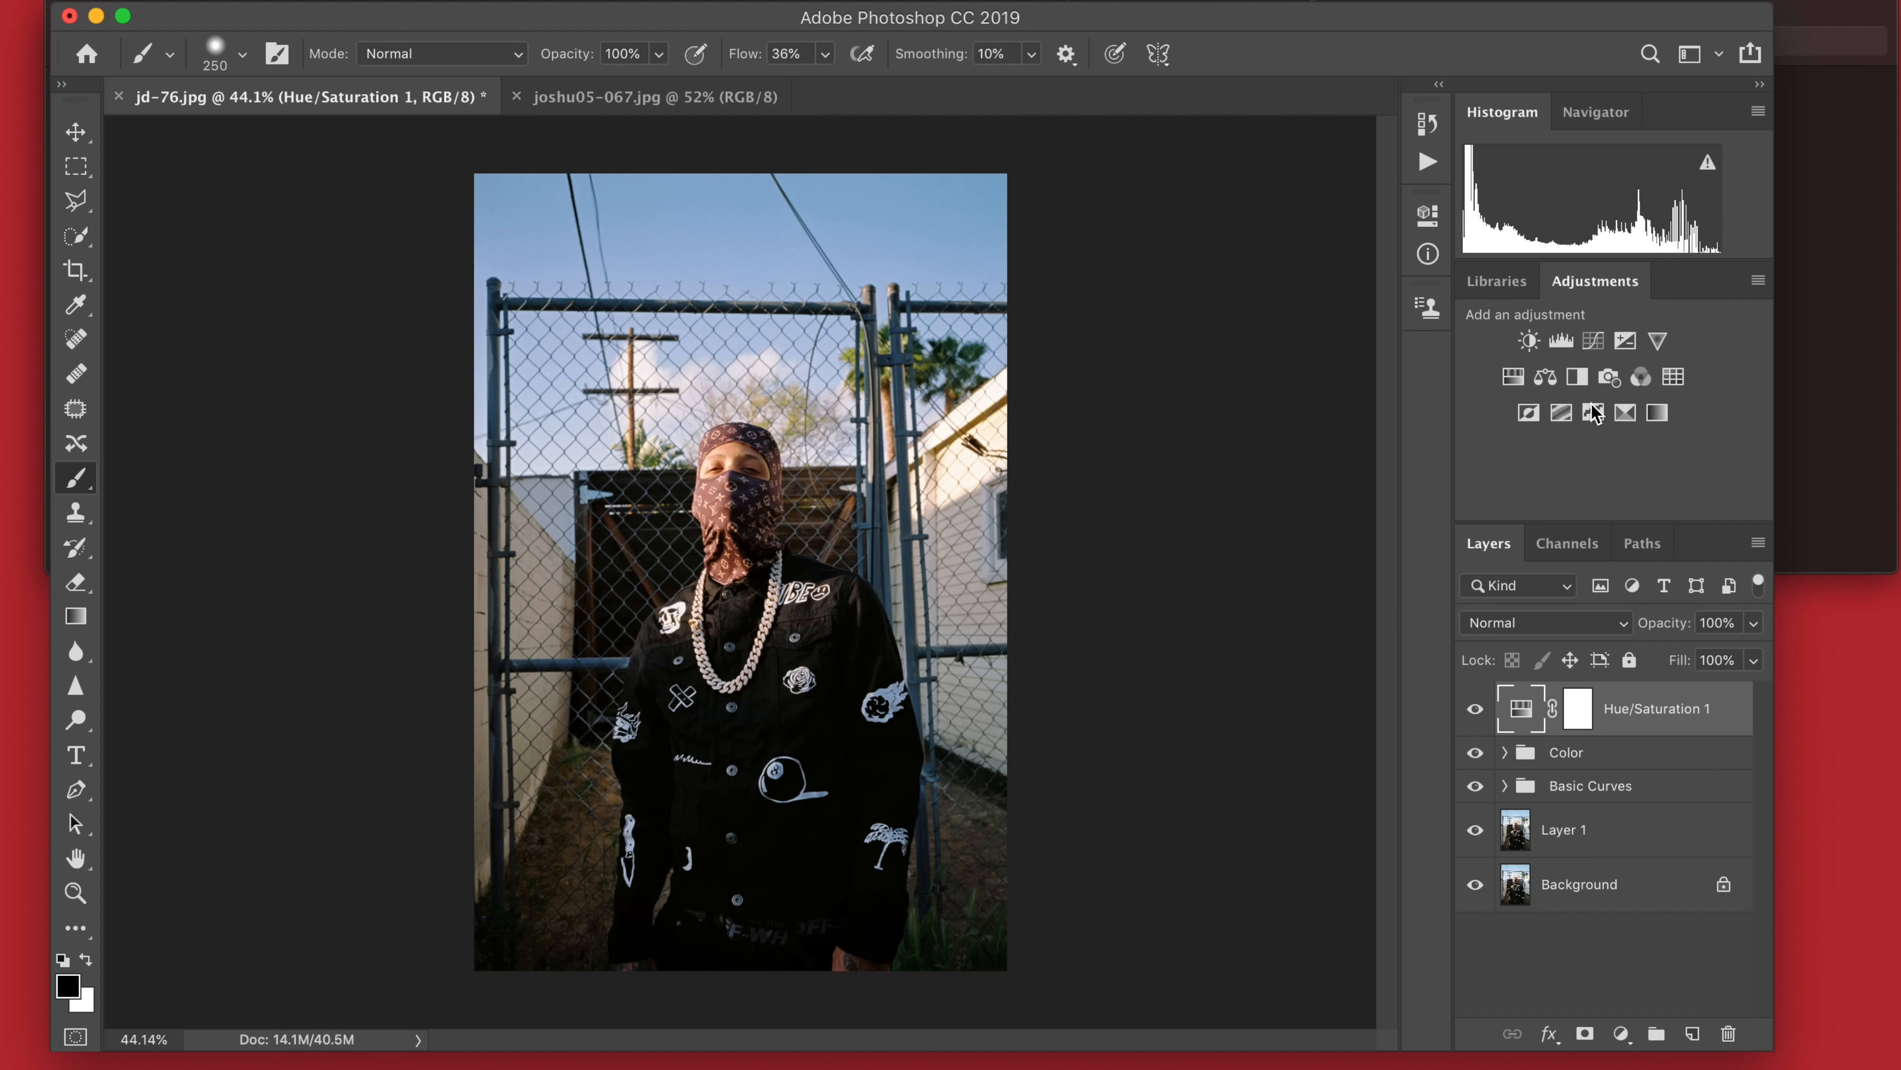
Add a Brightness/Contrast adjustment layer on top with Brightness -4 and Contrast -15.
{"action": "left_click", "coordinate": [1529, 340]}
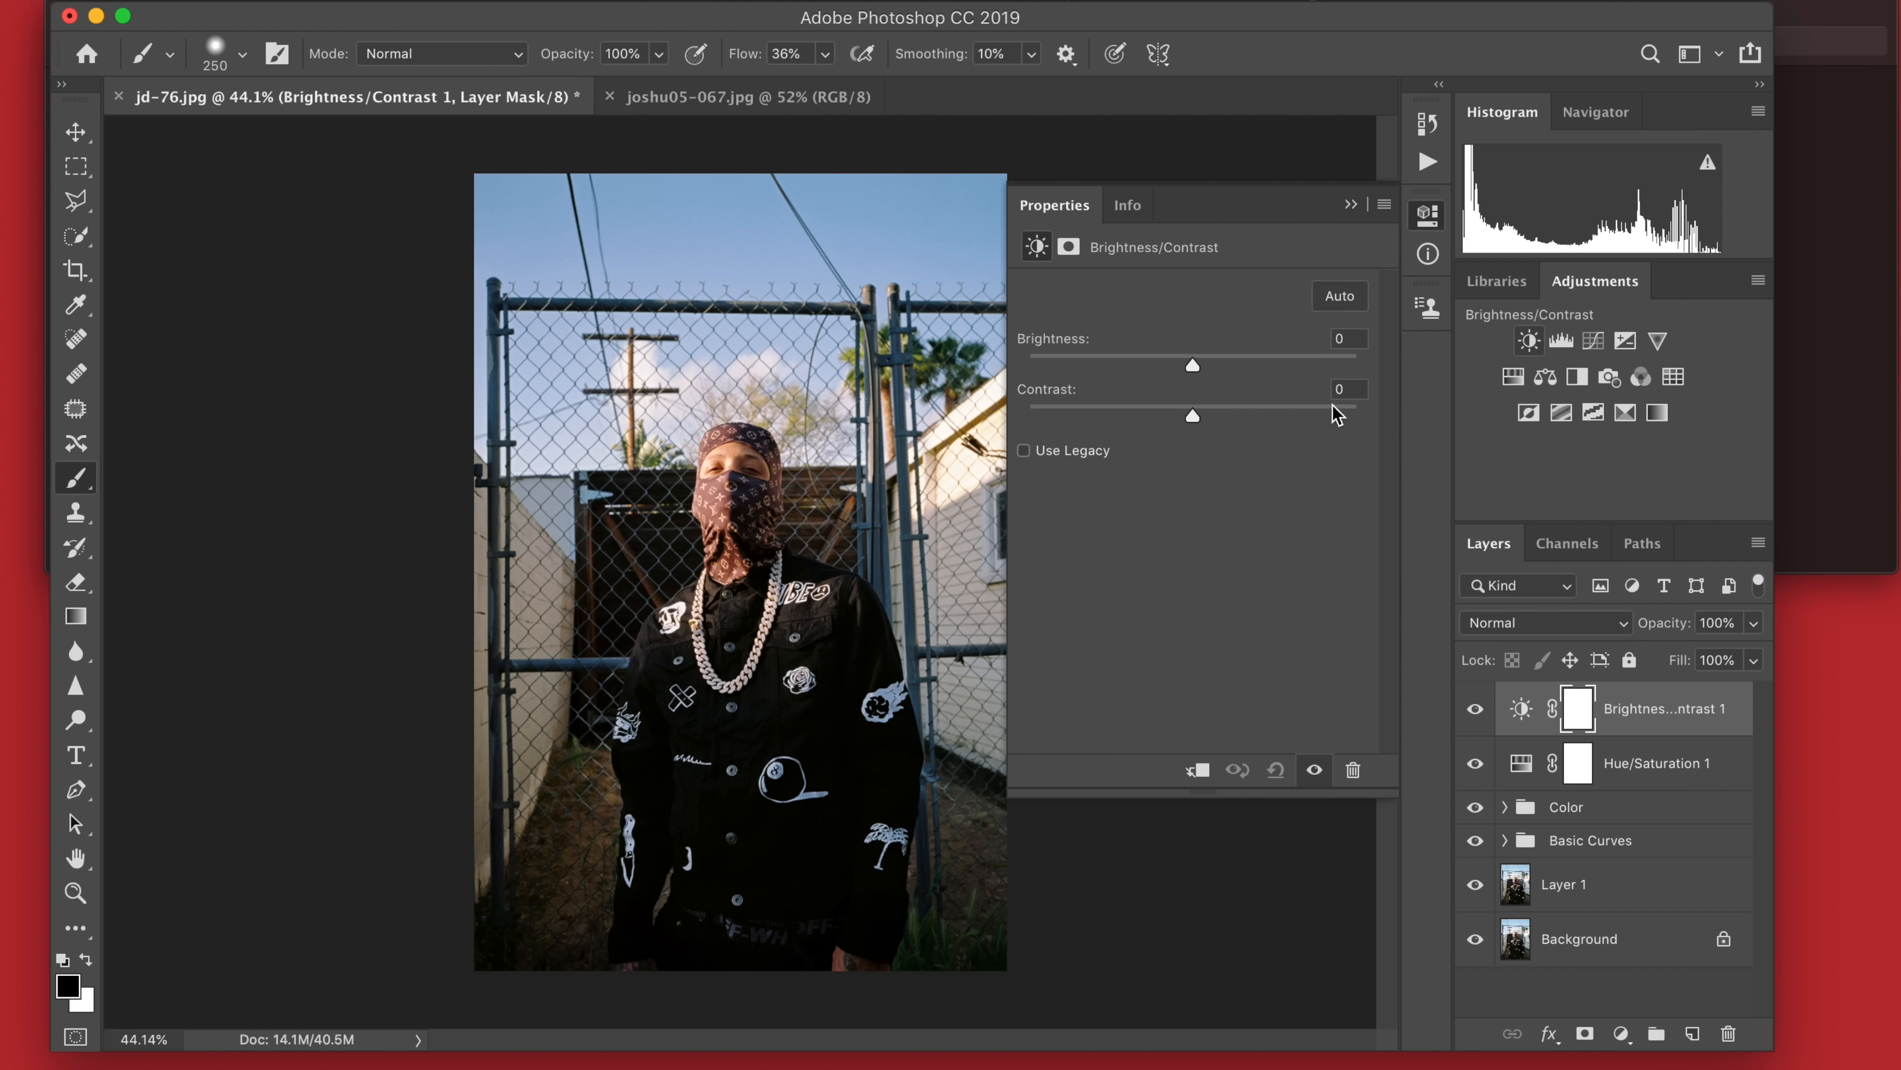
{"action": "mouse_move", "coordinate": [1226, 357]}
{"action": "left_mouse_down"}
{"action": "mouse_move", "coordinate": [1172, 362]}
{"action": "mouse_move", "coordinate": [1189, 364]}
{"action": "left_mouse_up"}
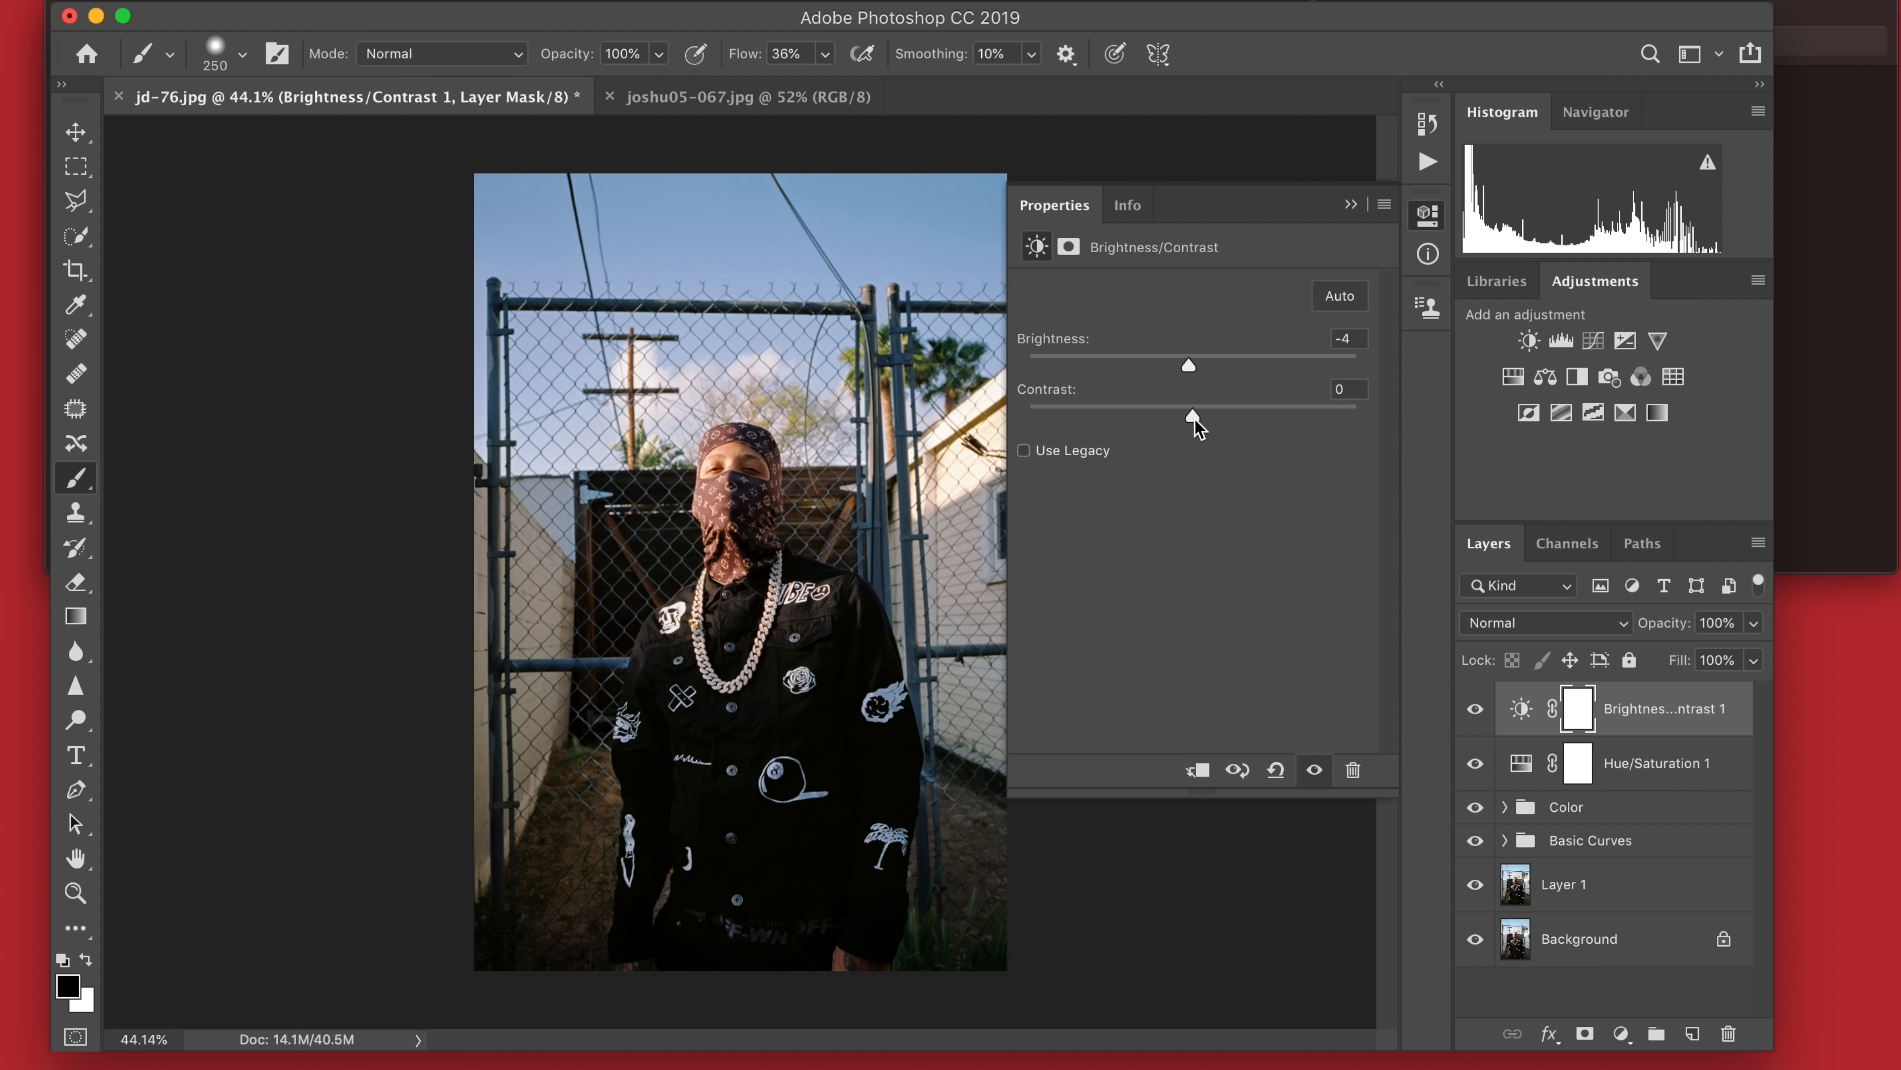
{"action": "left_click_drag", "start_coordinate": [1194, 419], "coordinate": [1141, 481]}
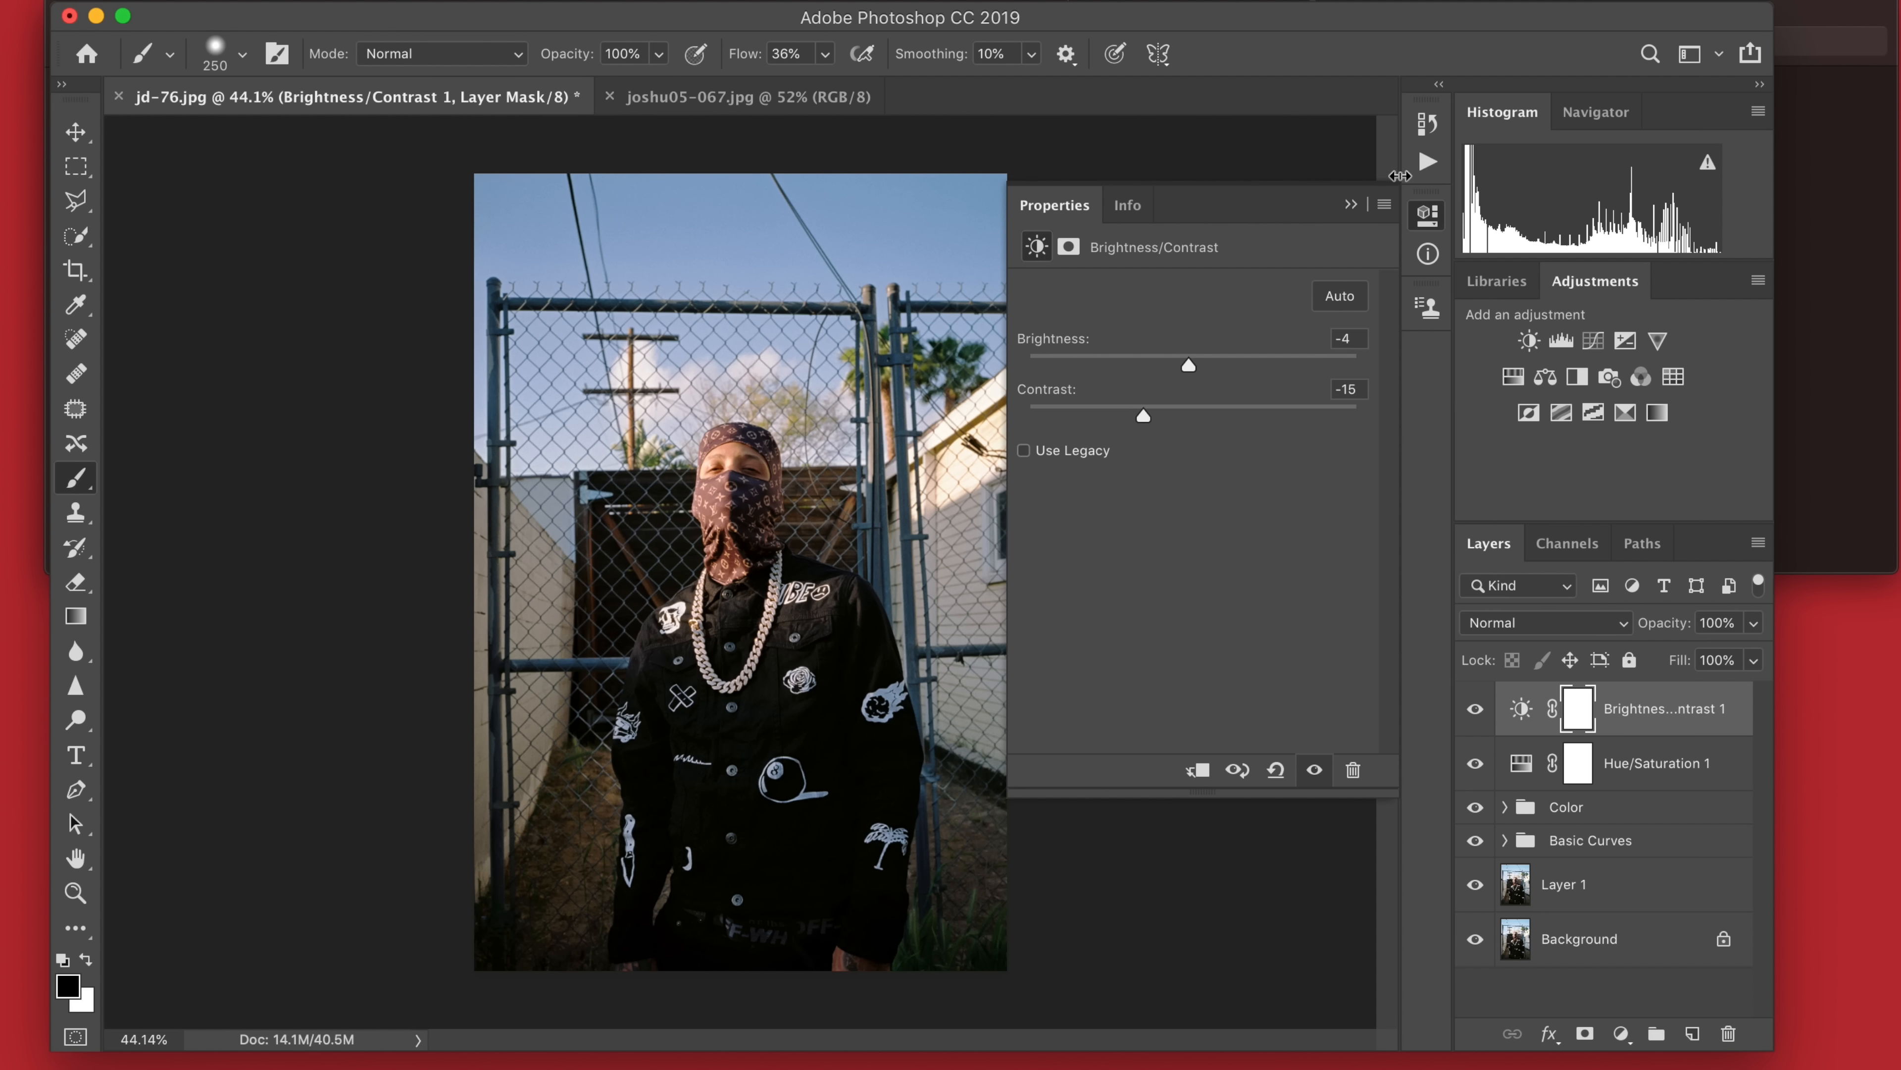
{"action": "left_click", "coordinate": [1351, 204]}
{"action": "scroll", "coordinate": [1074, 619], "scroll_direction": "down", "scroll_amount": 3}
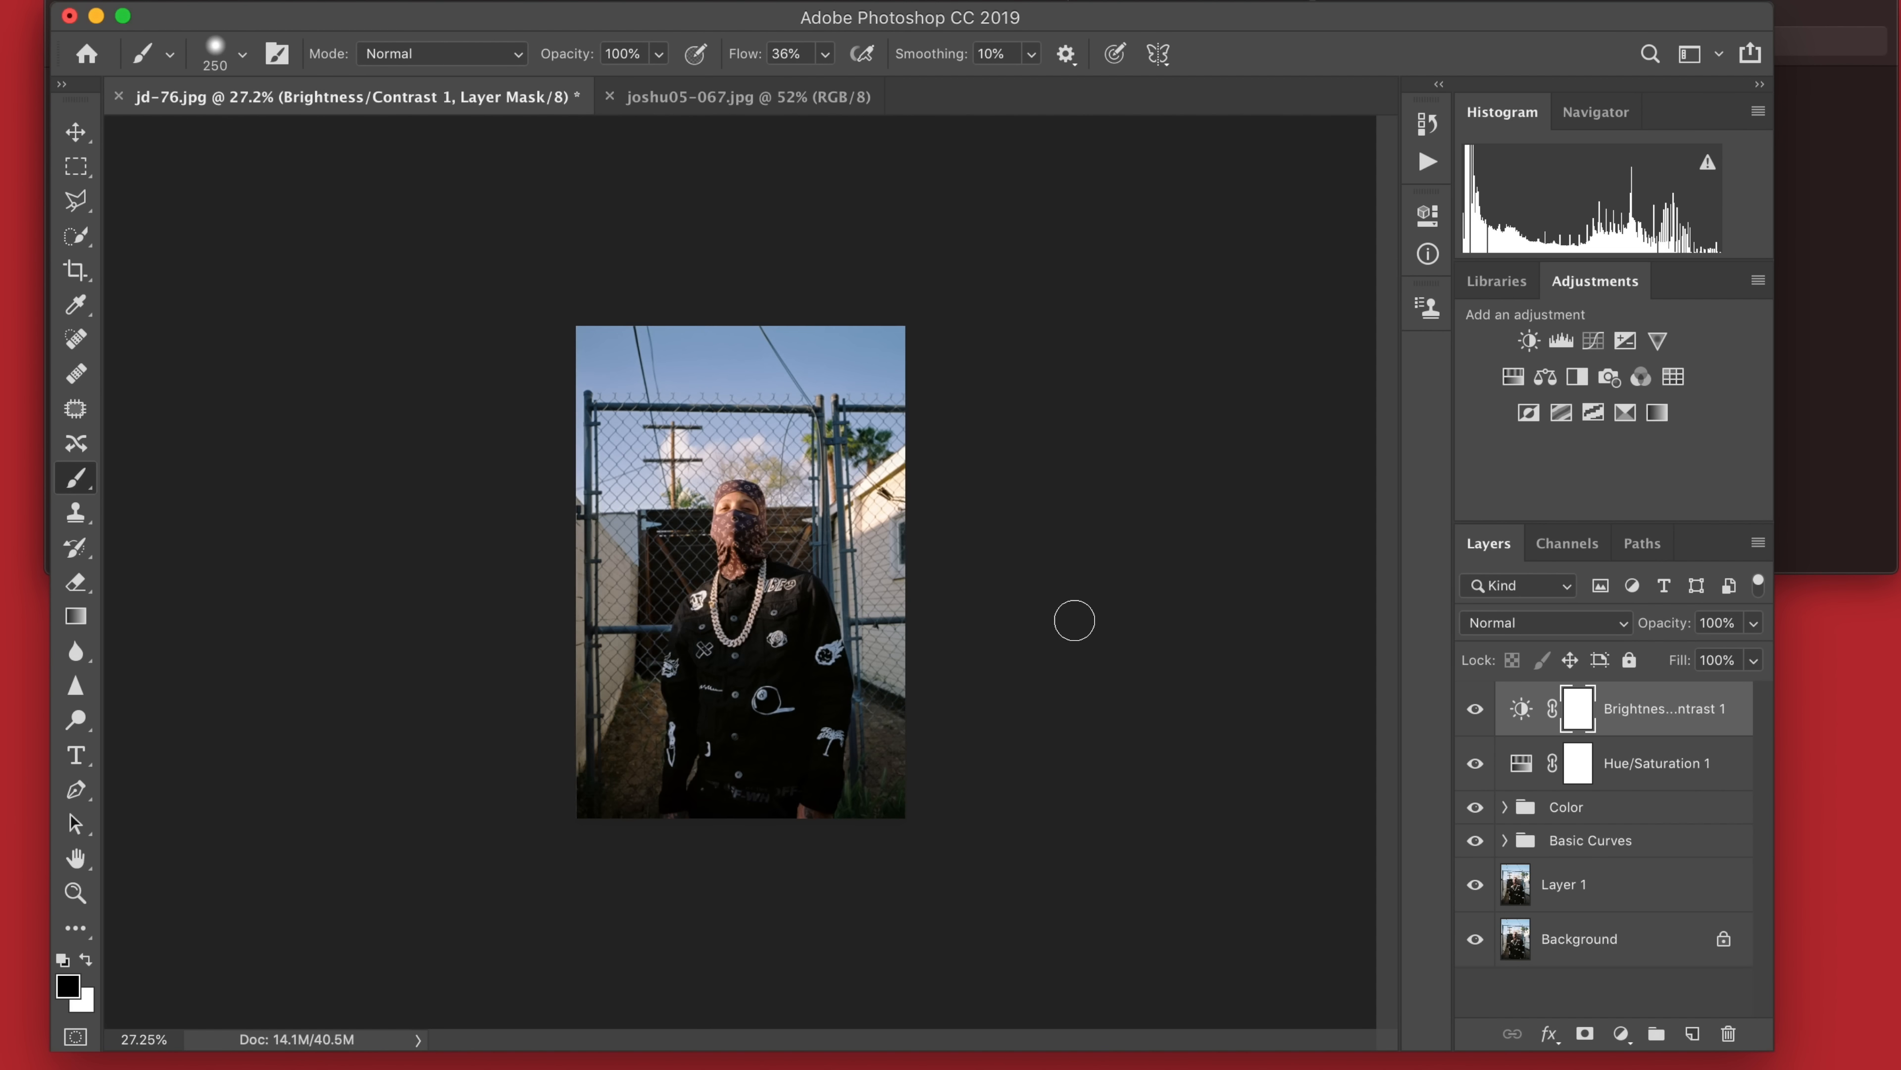
Compare the photo with and without the Bright/Sat group.
{"action": "scroll", "coordinate": [1074, 620], "scroll_direction": "up", "scroll_amount": 2}
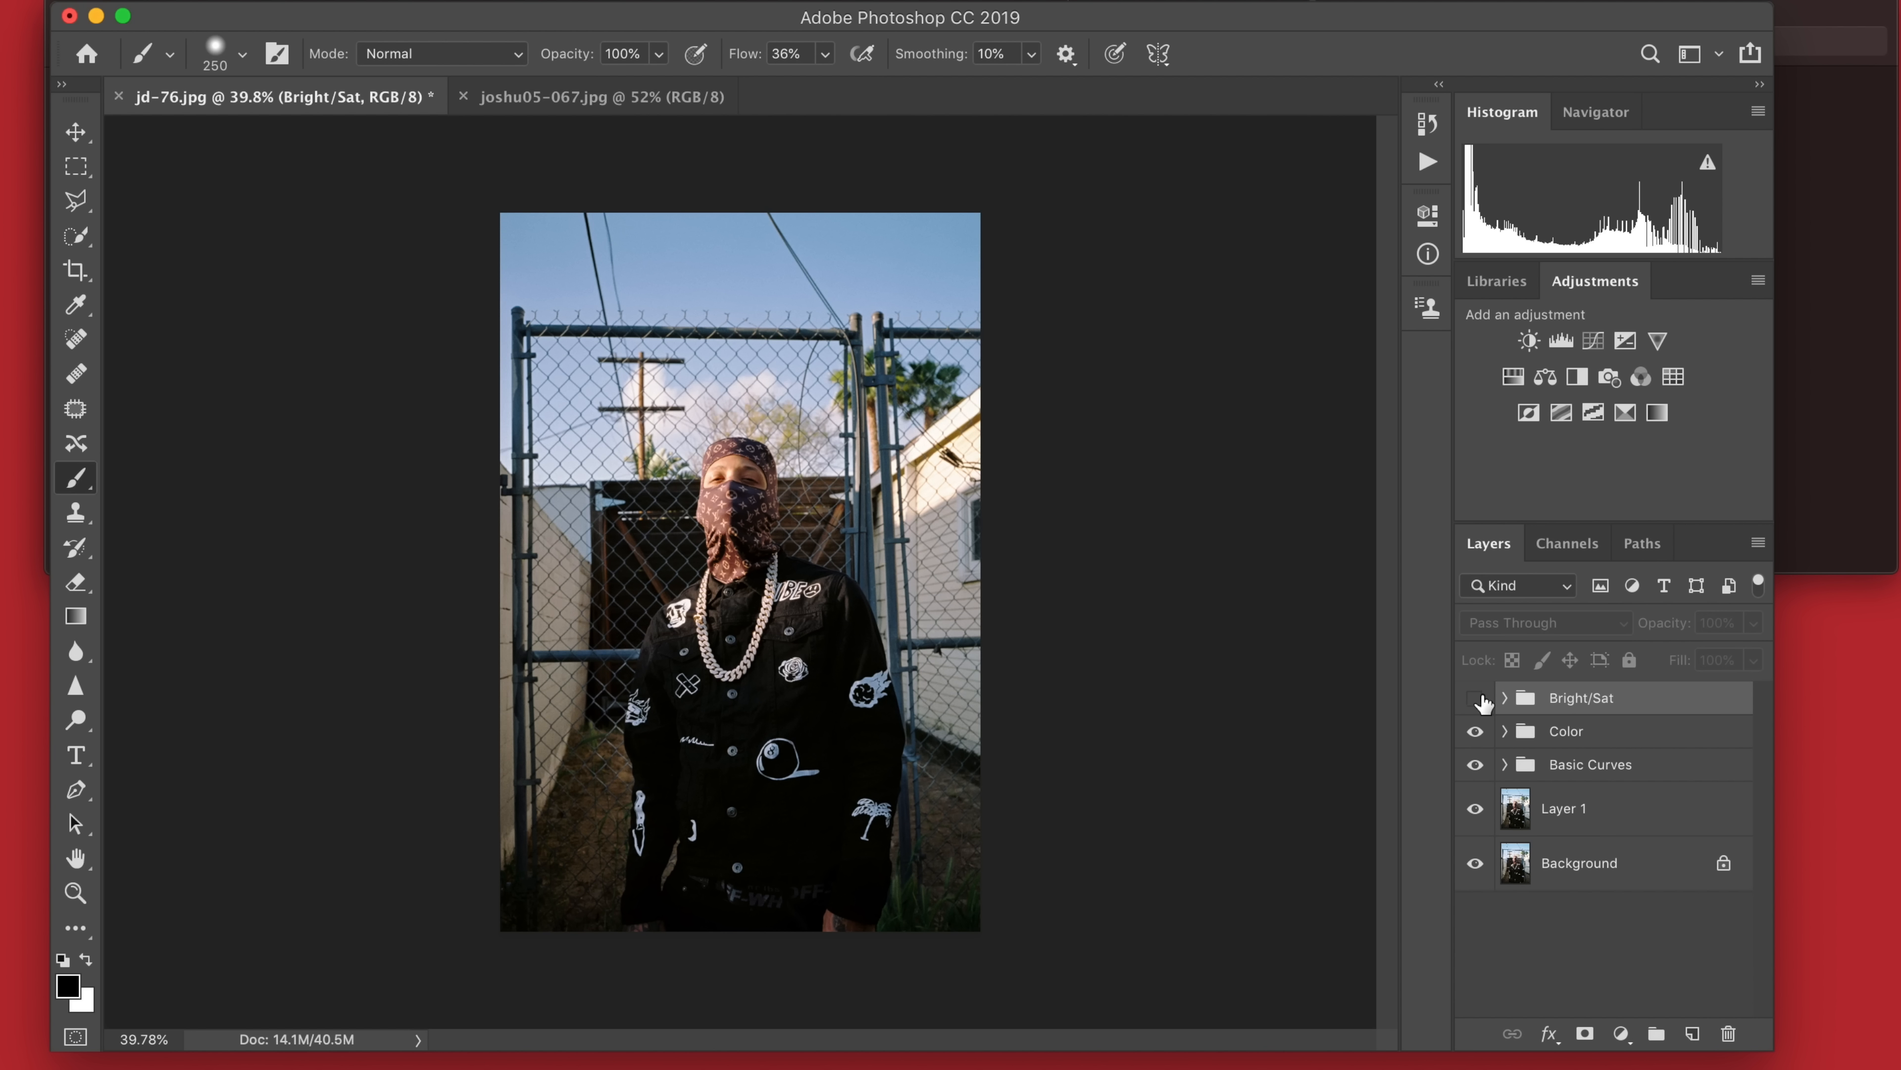
{"action": "scroll", "coordinate": [1232, 592], "scroll_direction": "up", "scroll_amount": 3}
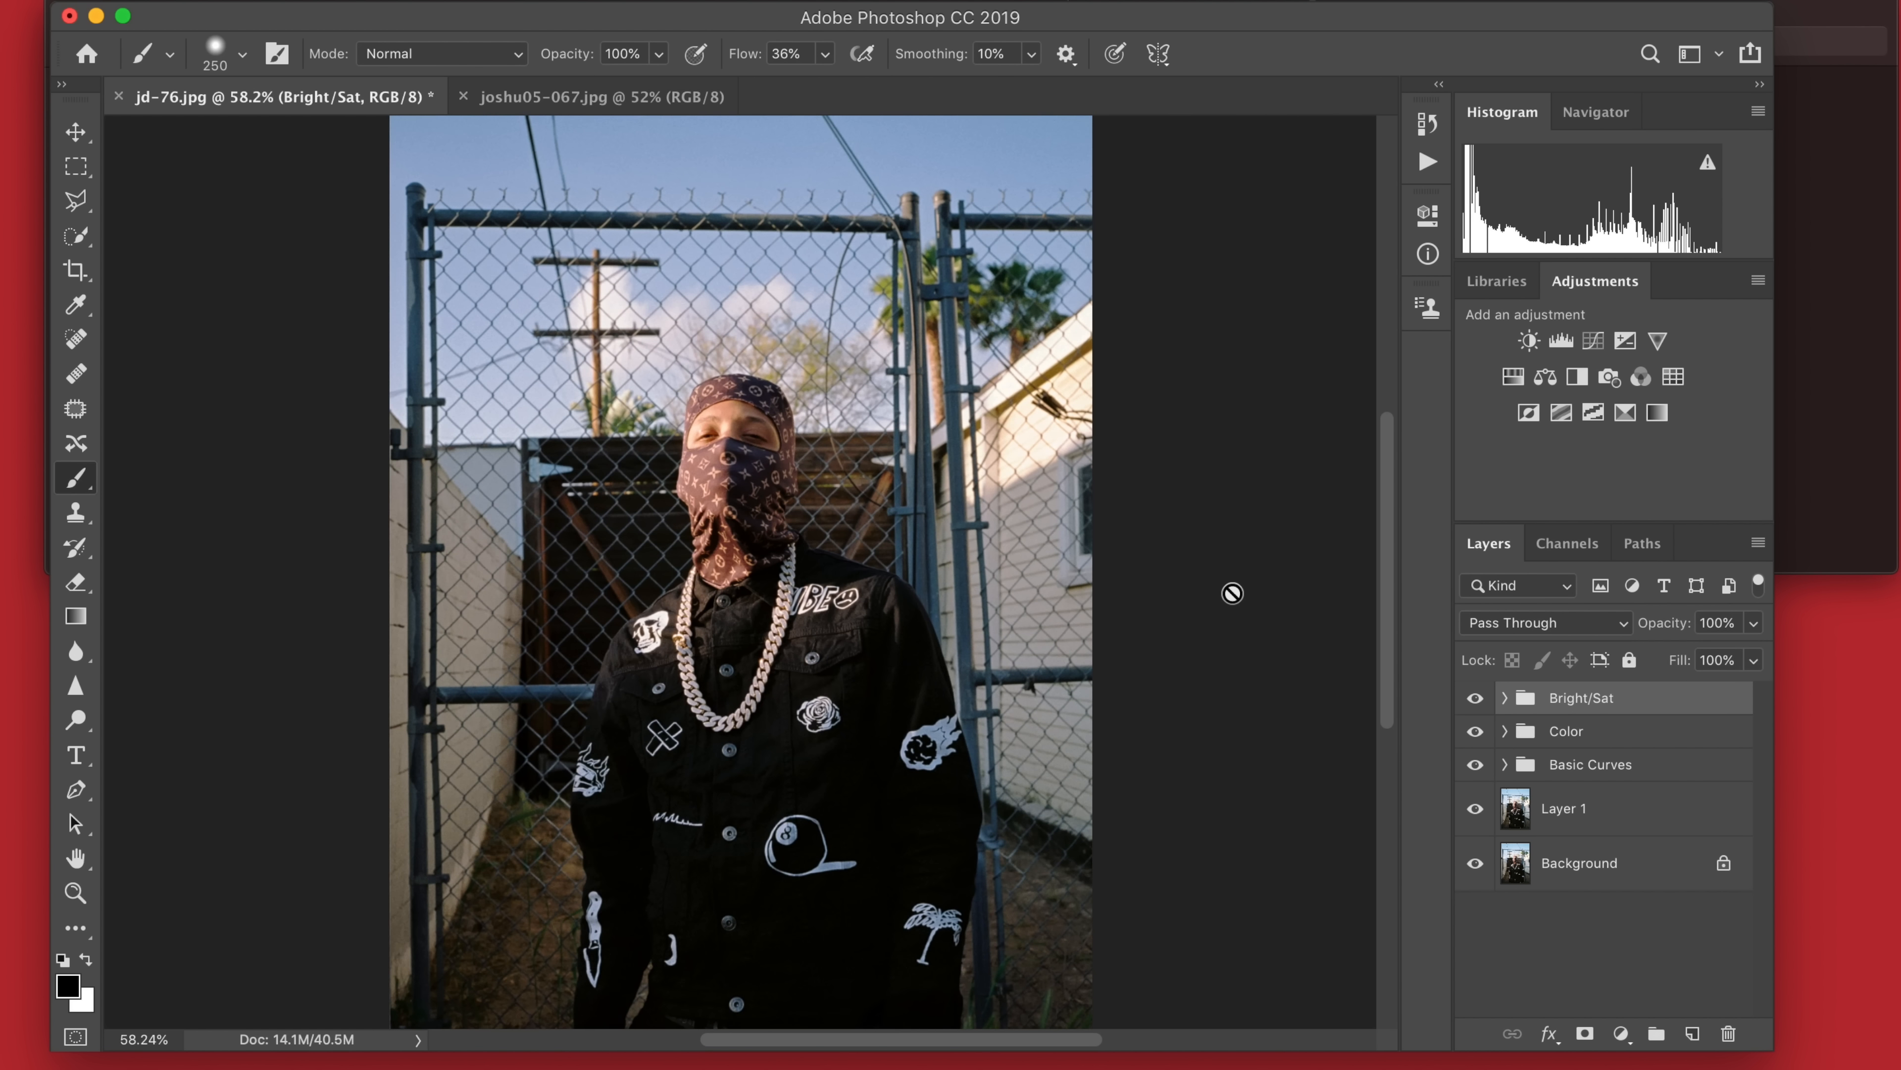
{"action": "left_click", "coordinate": [1474, 699]}
{"action": "left_click", "coordinate": [1475, 699]}
{"action": "scroll", "coordinate": [1167, 535], "scroll_direction": "down", "scroll_amount": 3}
Add a Curves adjustment layer above the Bright/Sat group and lower the midtones with a point at input 123, output 116.
{"action": "left_click", "coordinate": [1593, 342]}
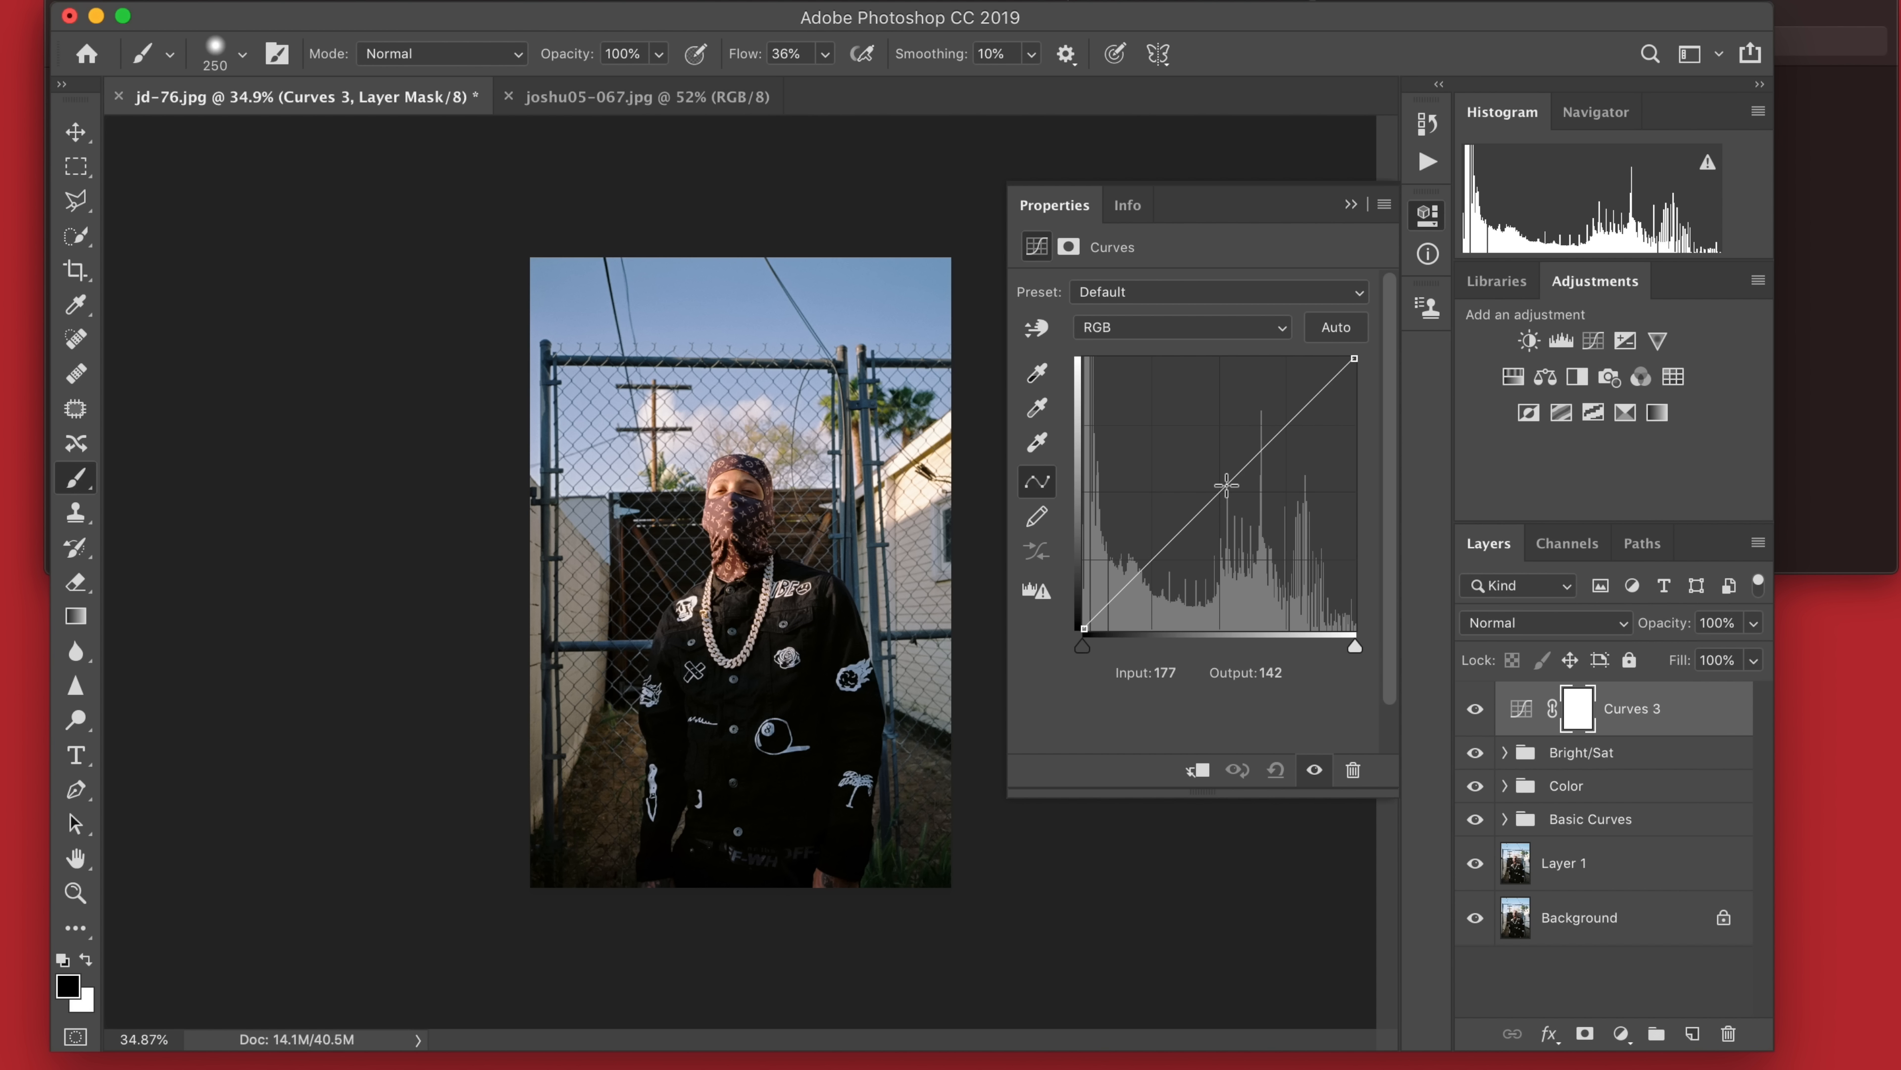
{"action": "left_click_drag", "start_coordinate": [1209, 500], "coordinate": [1214, 505]}
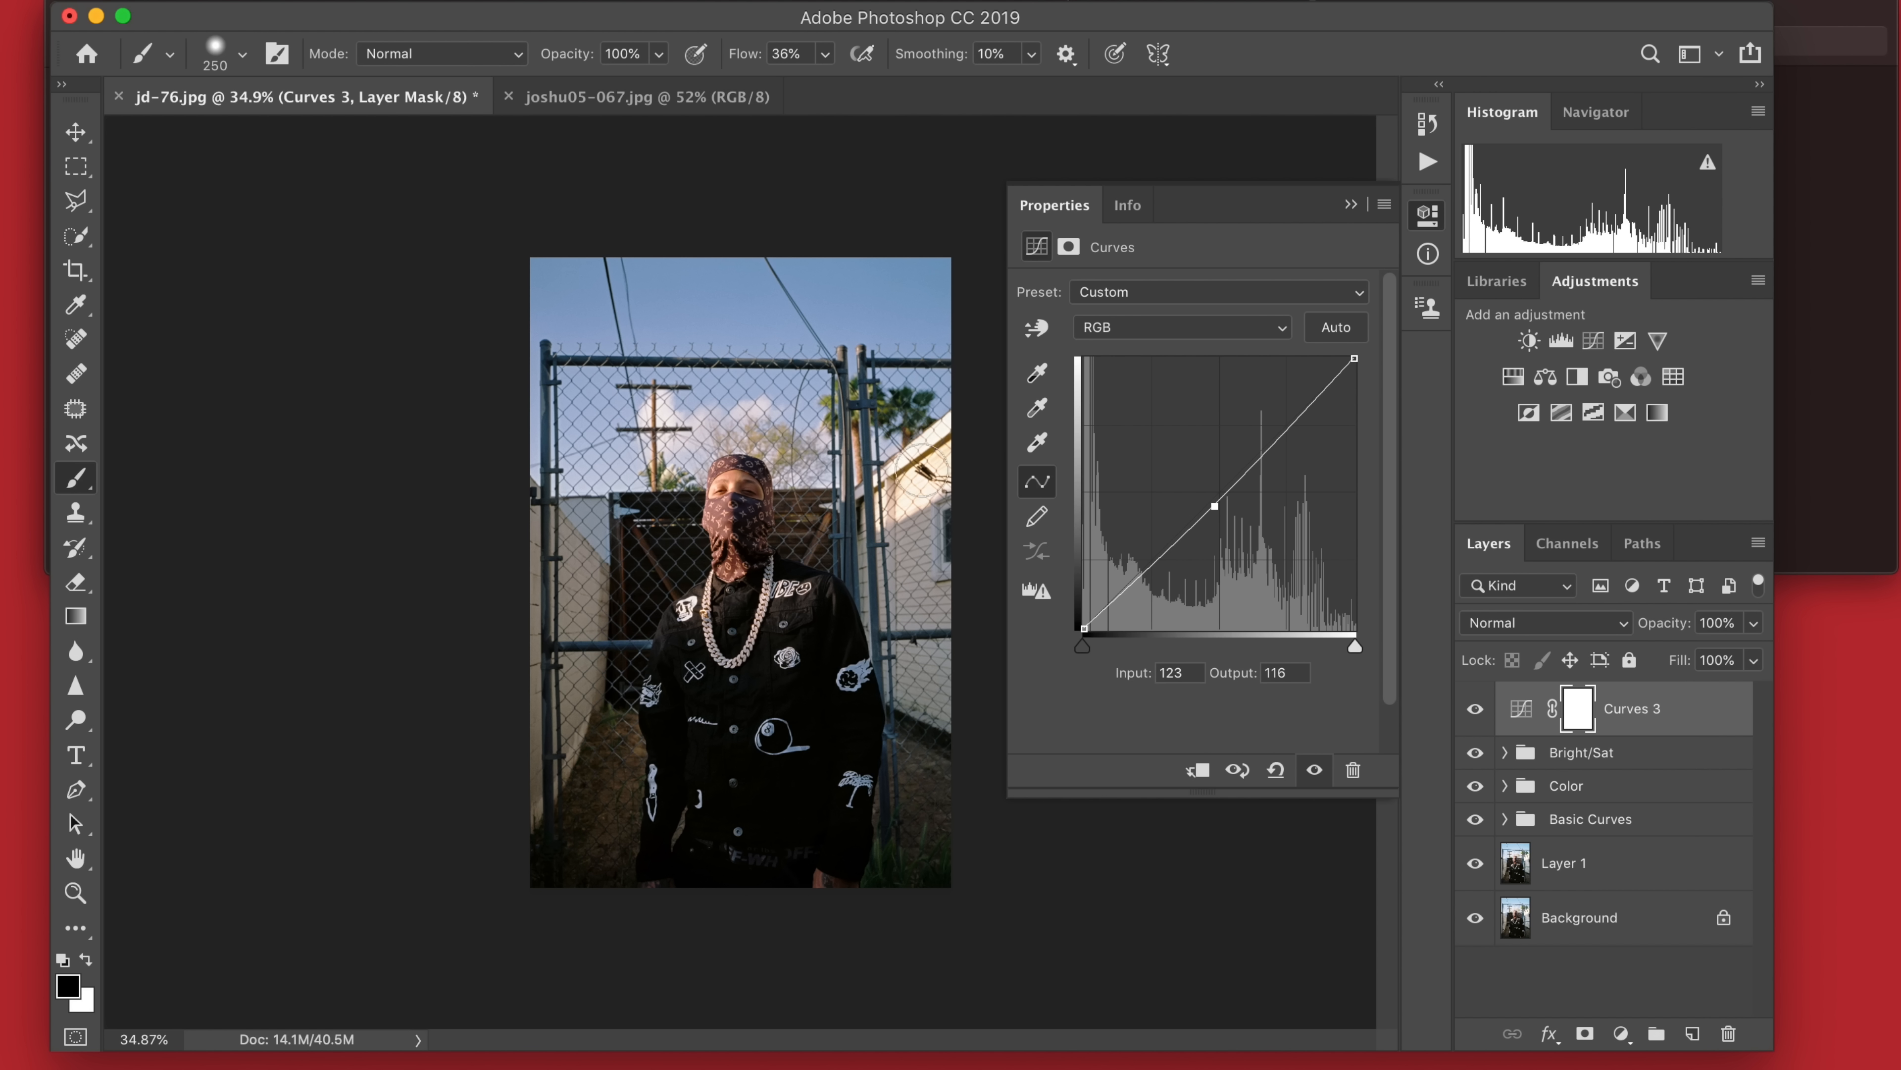
Add points to the Curves 3 curve, deepening the shadows at input 26, output 15 and raising the highlights around input 200.
{"action": "key", "text": "super+0"}
{"action": "left_click", "coordinate": [1174, 538]}
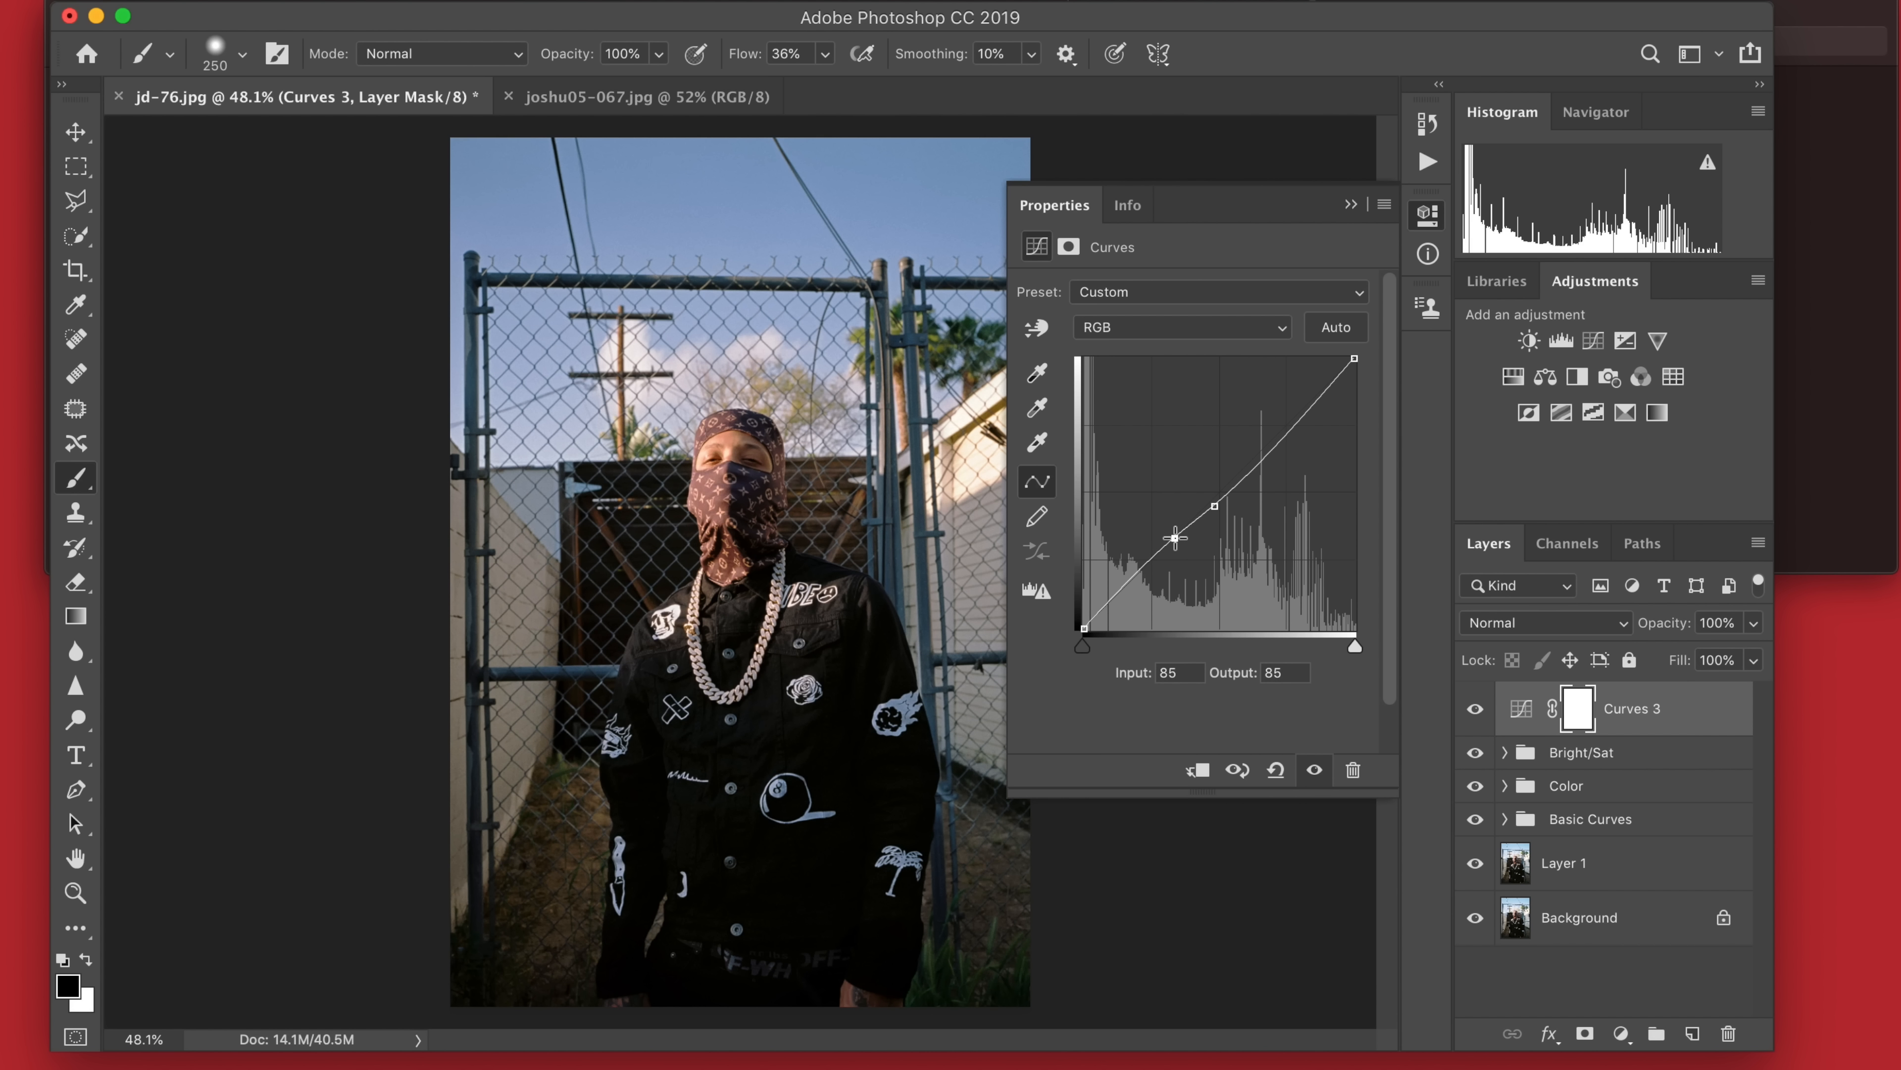
{"action": "left_click_drag", "start_coordinate": [1174, 537], "coordinate": [1172, 537]}
{"action": "left_click", "coordinate": [1130, 574]}
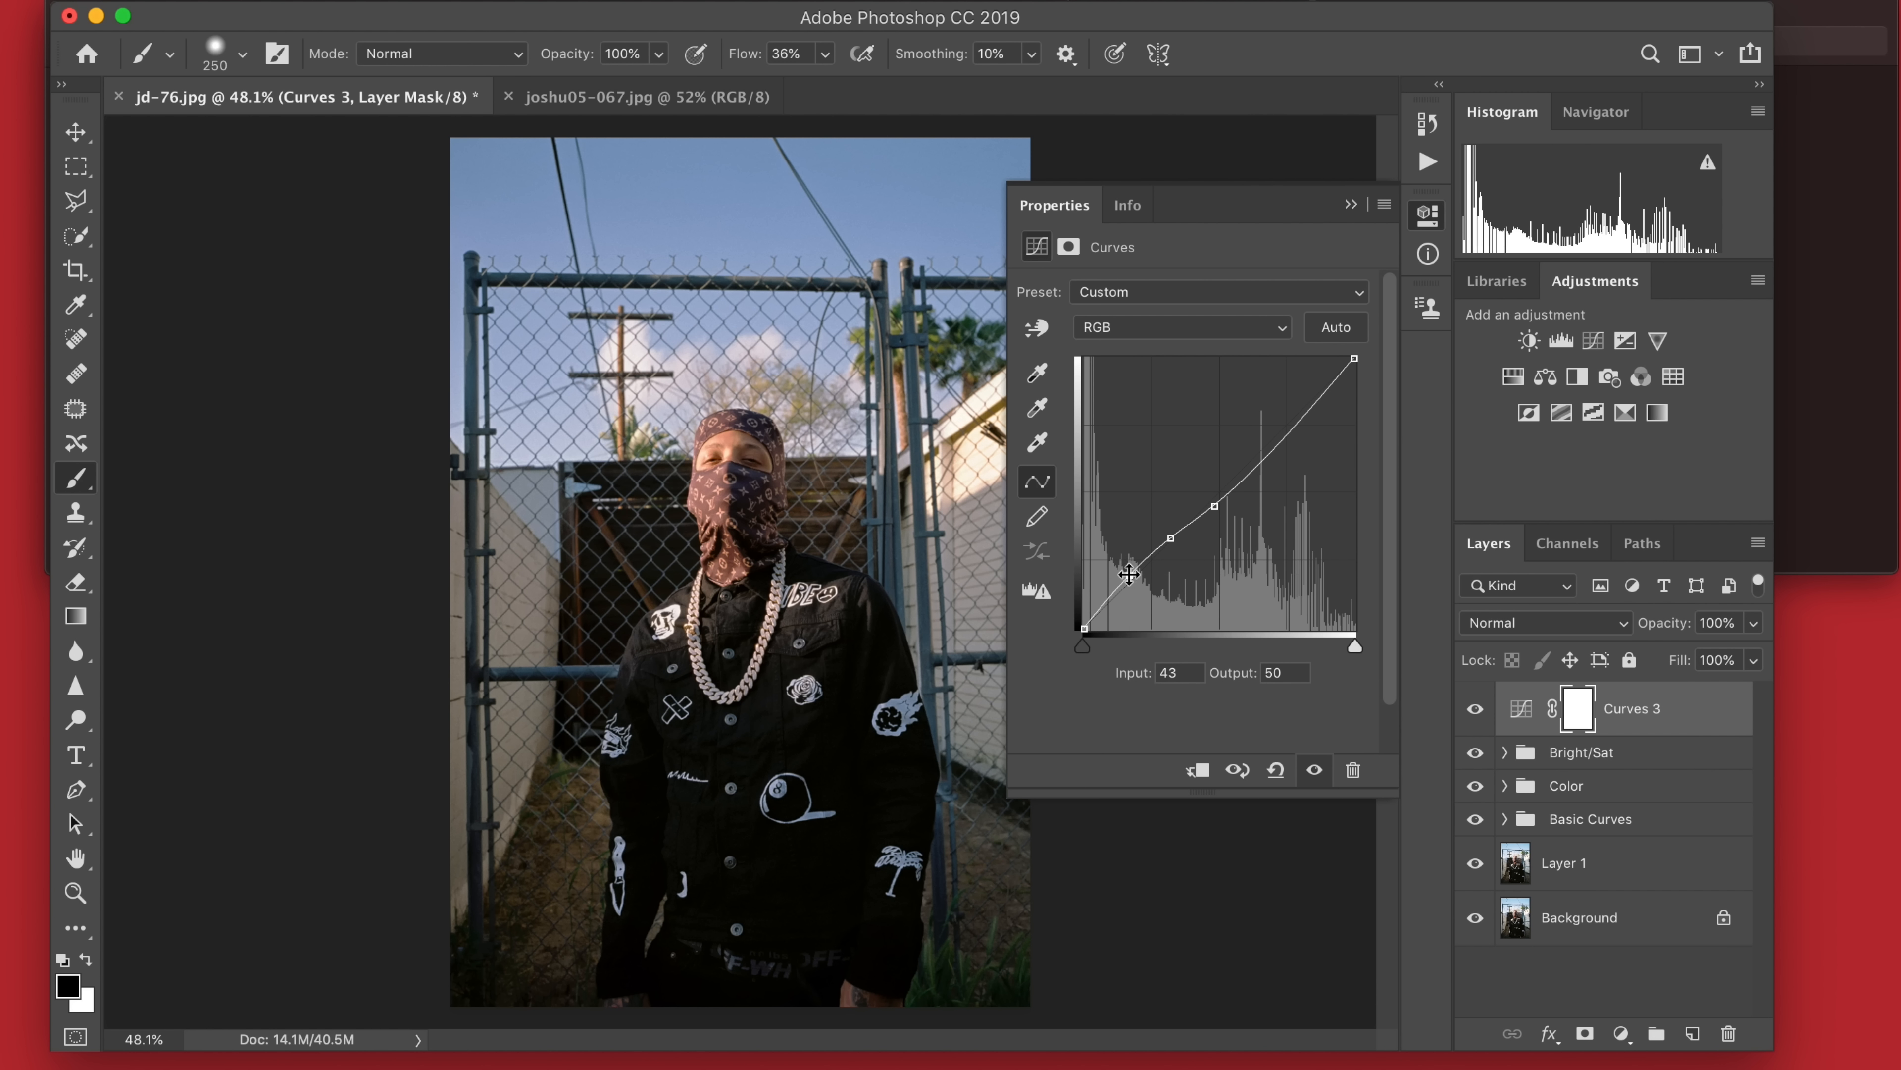
{"action": "left_click_drag", "start_coordinate": [1107, 598], "coordinate": [1114, 612]}
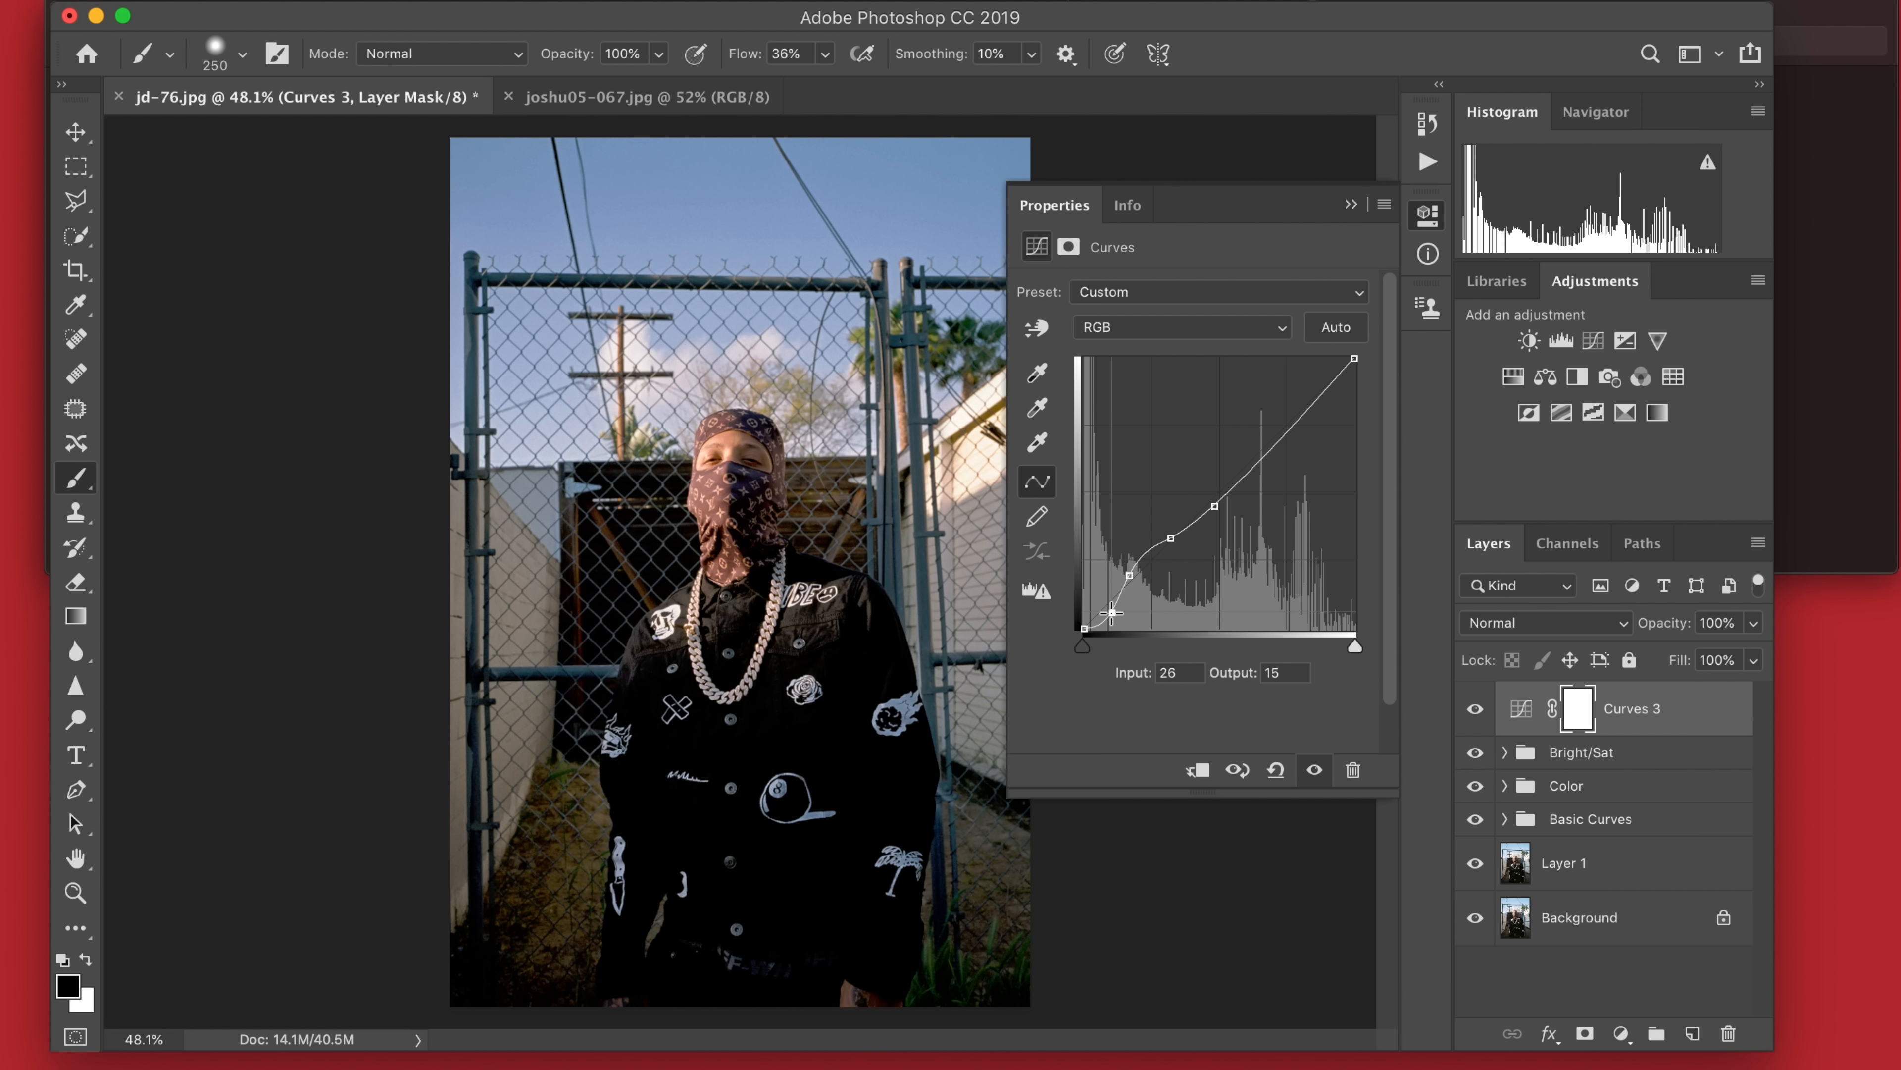
{"action": "left_click_drag", "start_coordinate": [1134, 571], "coordinate": [1168, 535]}
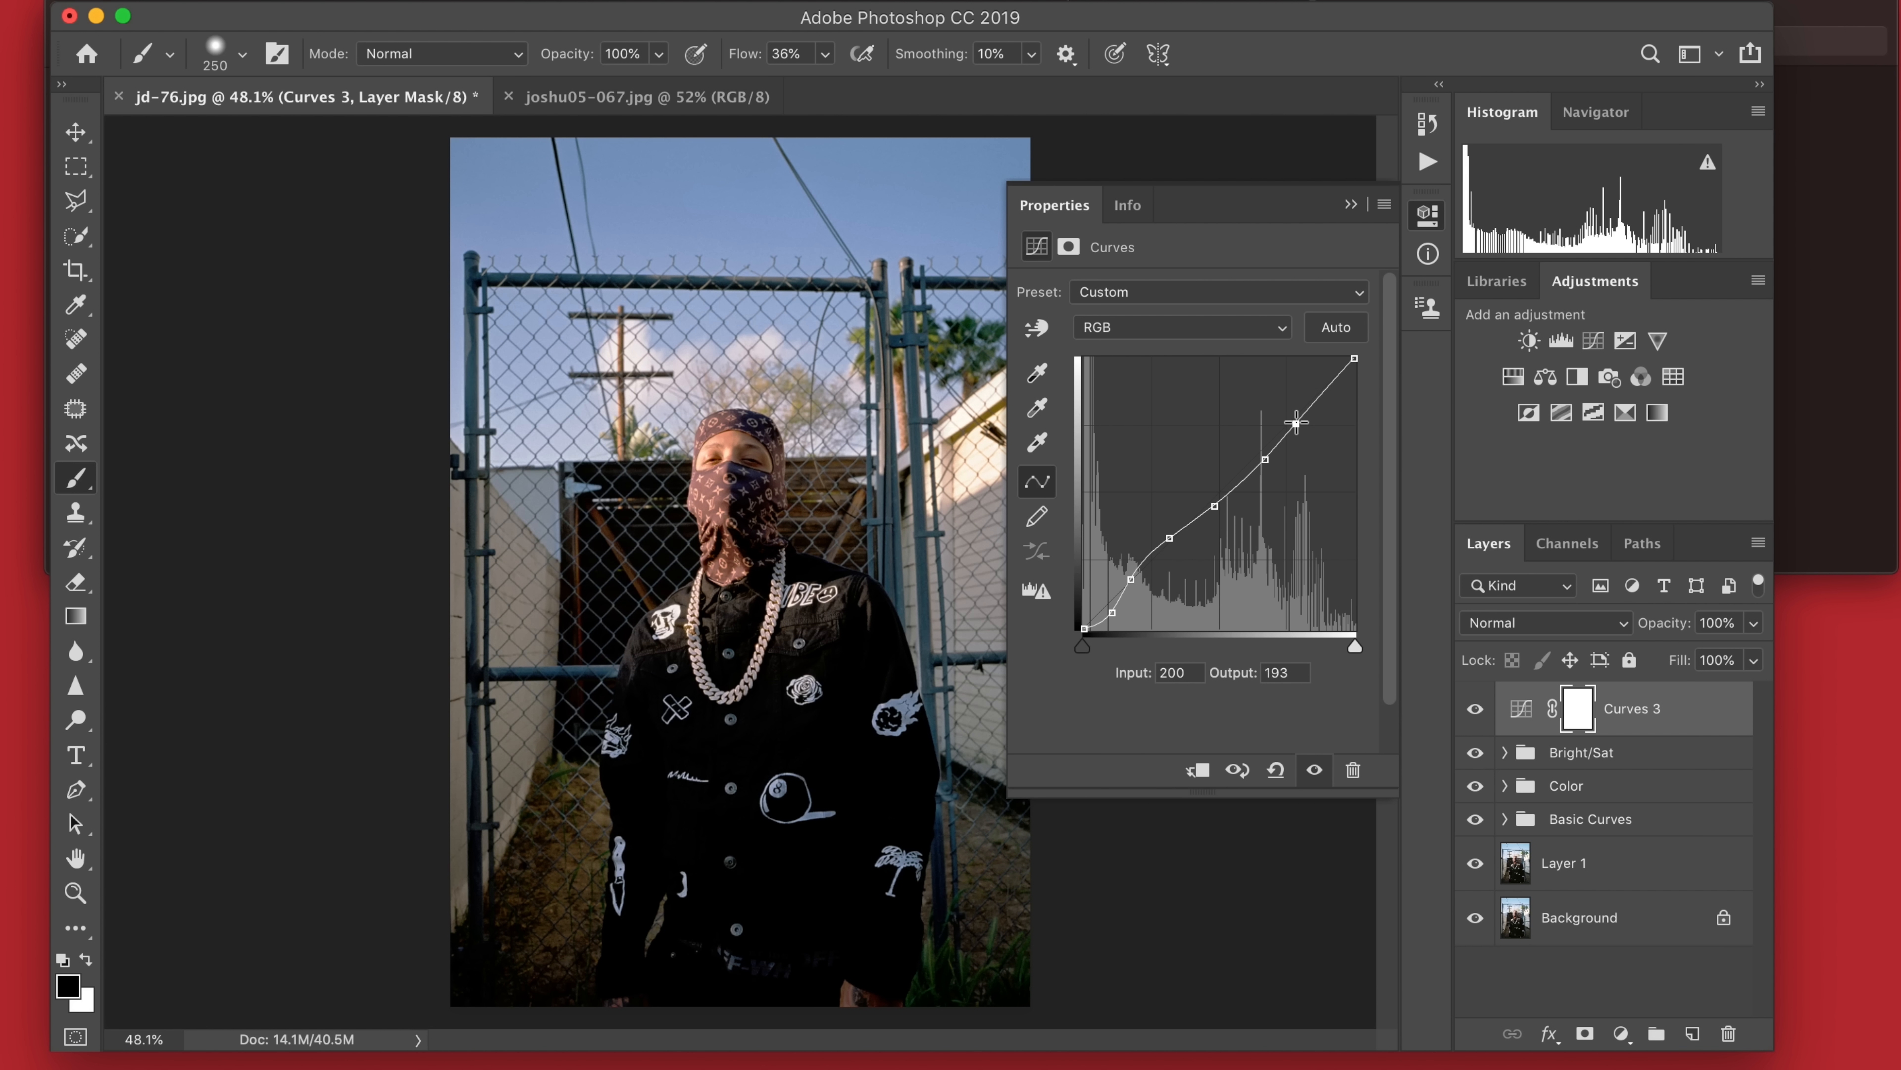
{"action": "left_click_drag", "start_coordinate": [1296, 423], "coordinate": [1295, 402]}
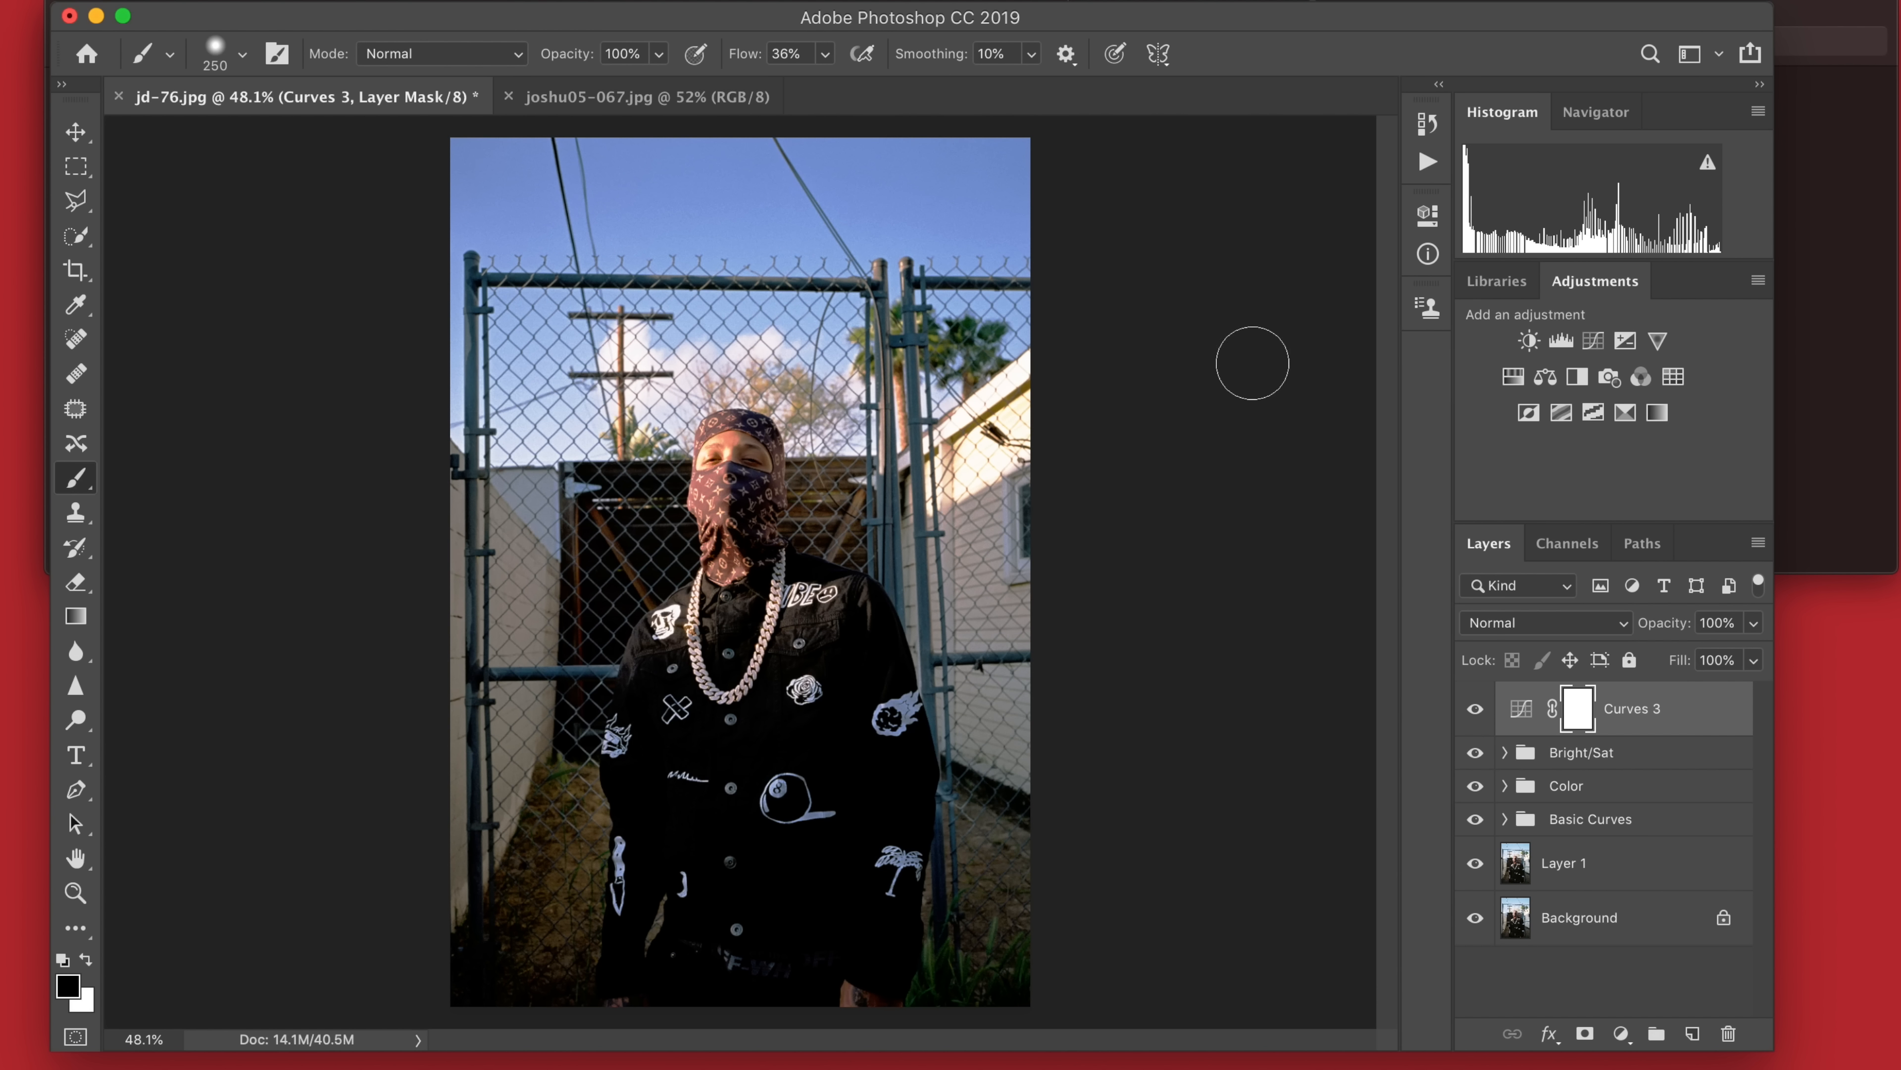
Set the Curves 3 layer's blend mode to Luminosity and compare the photo with and without it.
{"action": "scroll", "coordinate": [1154, 496], "scroll_direction": "down", "scroll_amount": 5}
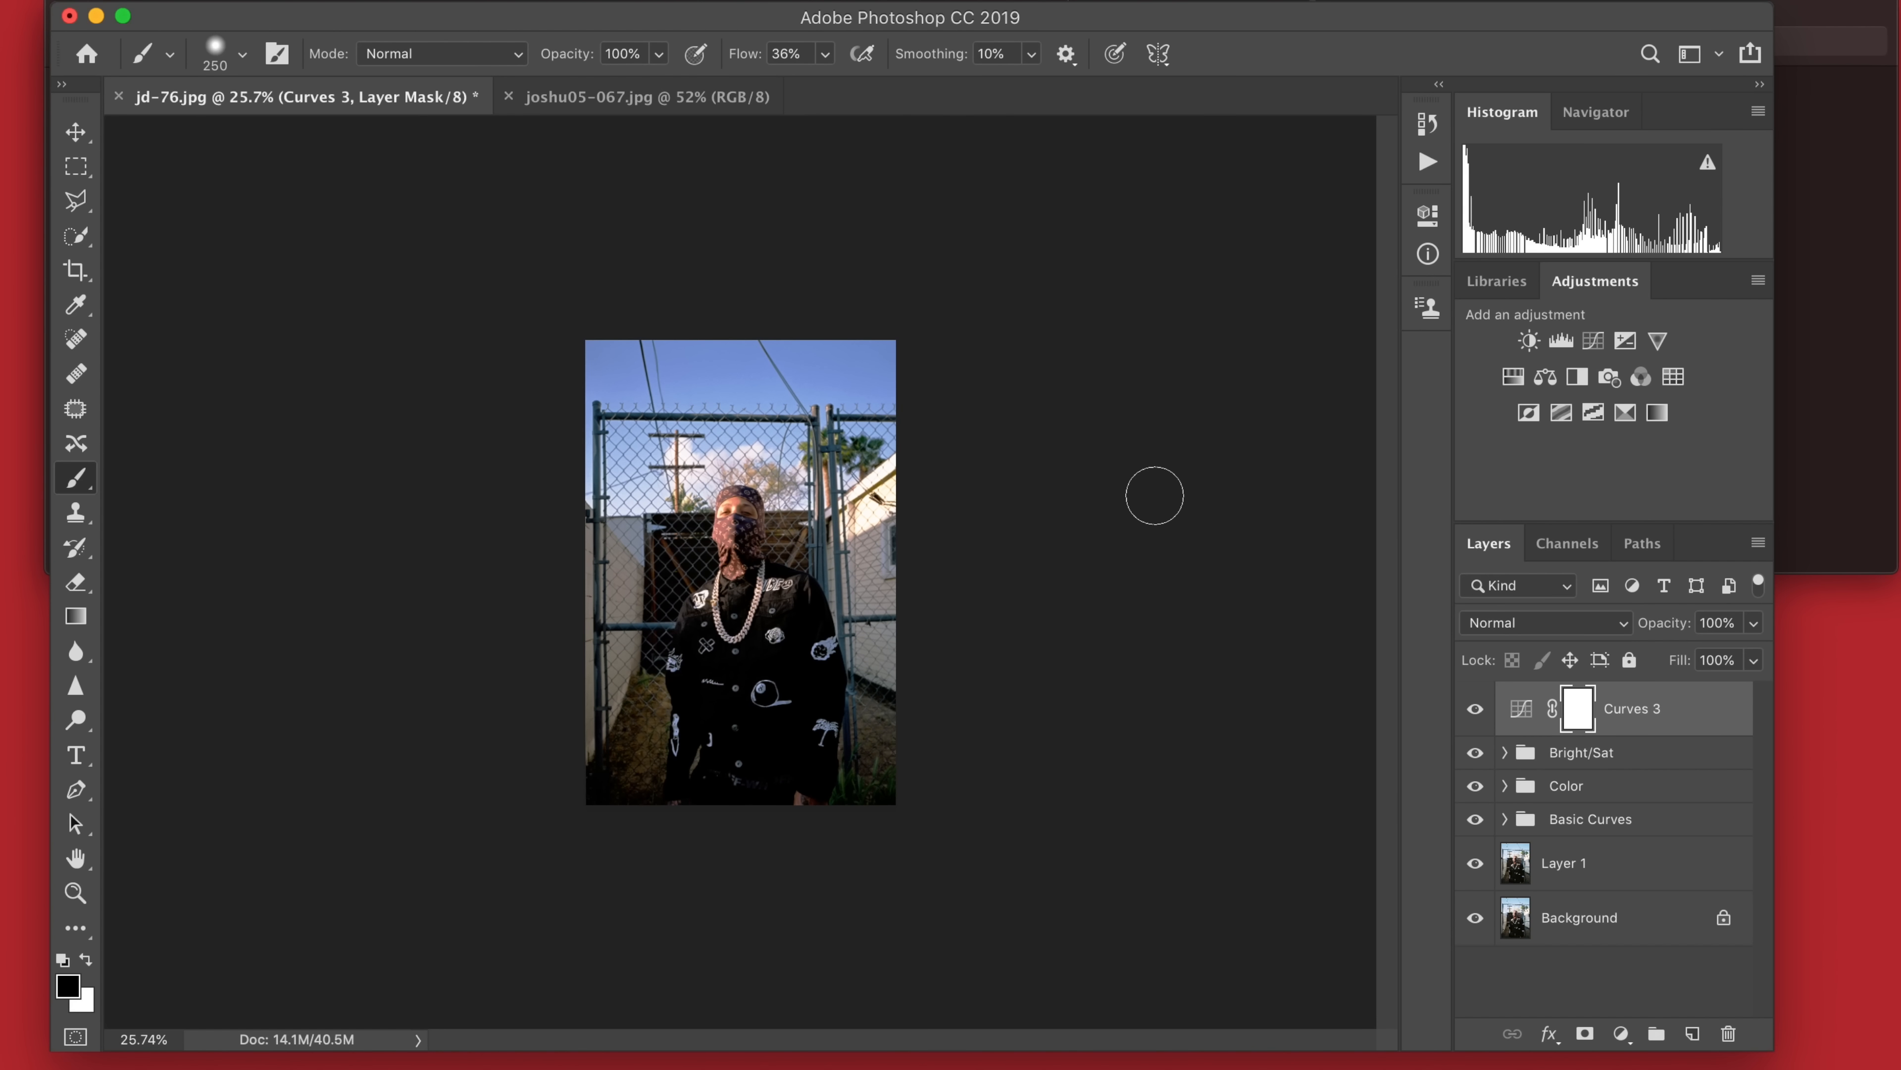
{"action": "scroll", "coordinate": [1154, 496], "scroll_direction": "up", "scroll_amount": 2}
{"action": "left_click", "coordinate": [1475, 708]}
{"action": "left_click", "coordinate": [1476, 710]}
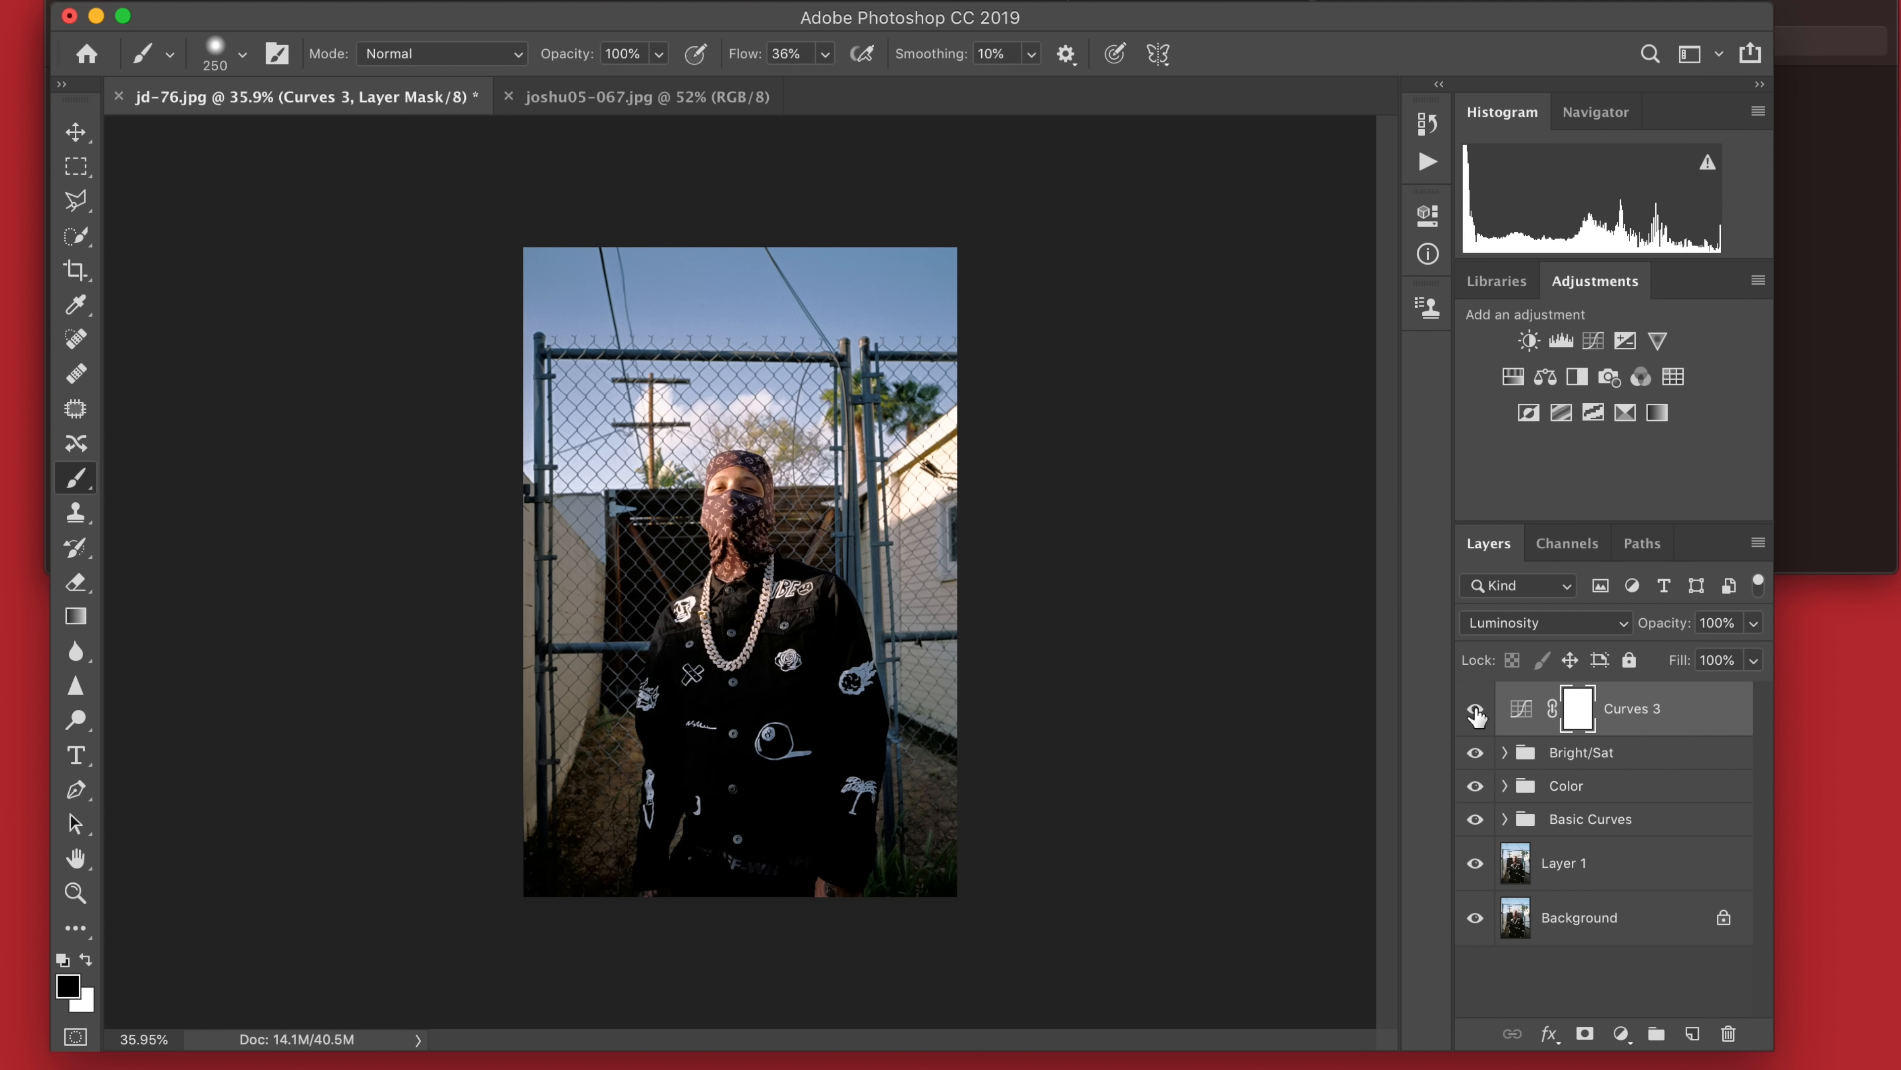
{"action": "scroll", "coordinate": [987, 536], "scroll_direction": "down", "scroll_amount": 3}
{"action": "scroll", "coordinate": [987, 536], "scroll_direction": "up", "scroll_amount": 2}
{"action": "scroll", "coordinate": [987, 536], "scroll_direction": "up", "scroll_amount": 2}
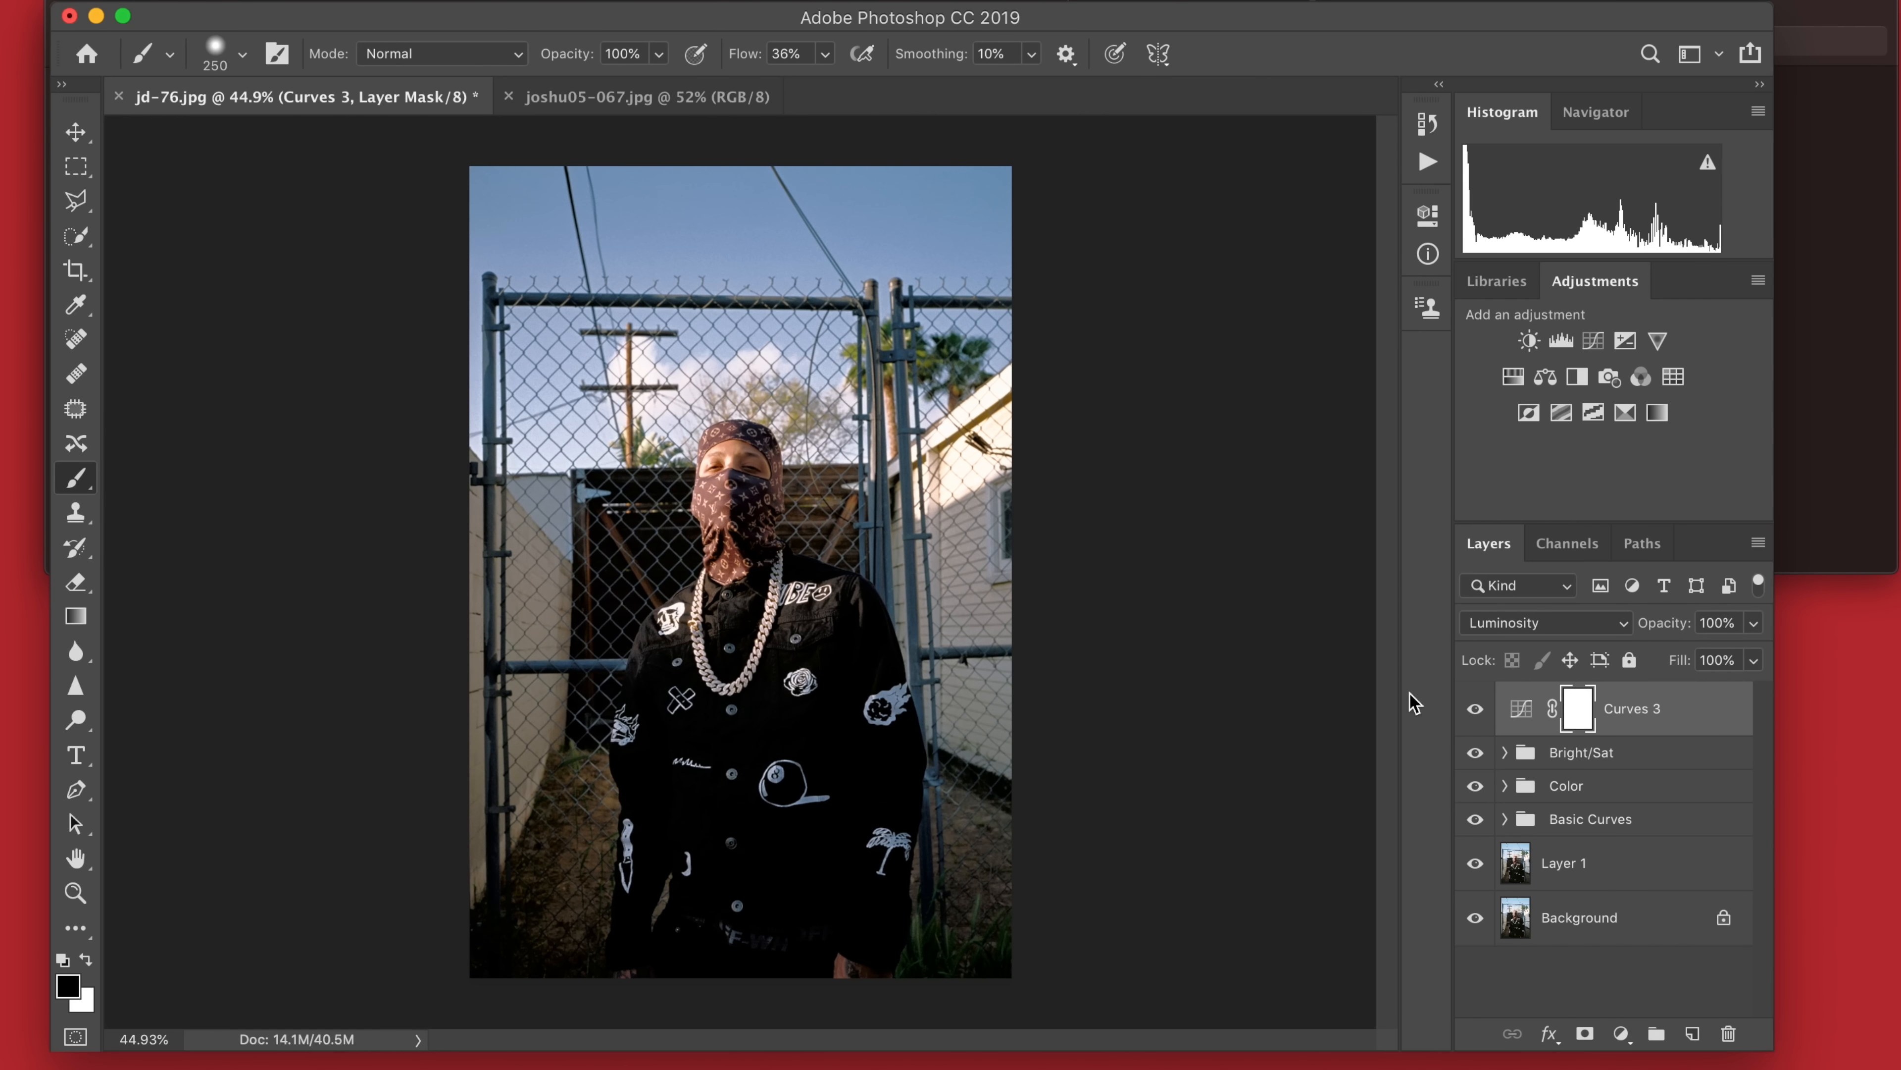
{"action": "left_click", "coordinate": [1475, 707]}
{"action": "left_click", "coordinate": [1476, 710]}
Vary the Curves 3 layer's opacity to judge its strength, bringing it down to 0%.
{"action": "left_click_drag", "start_coordinate": [1677, 629], "coordinate": [932, 599]}
{"action": "left_click_drag", "start_coordinate": [1679, 631], "coordinate": [1795, 646]}
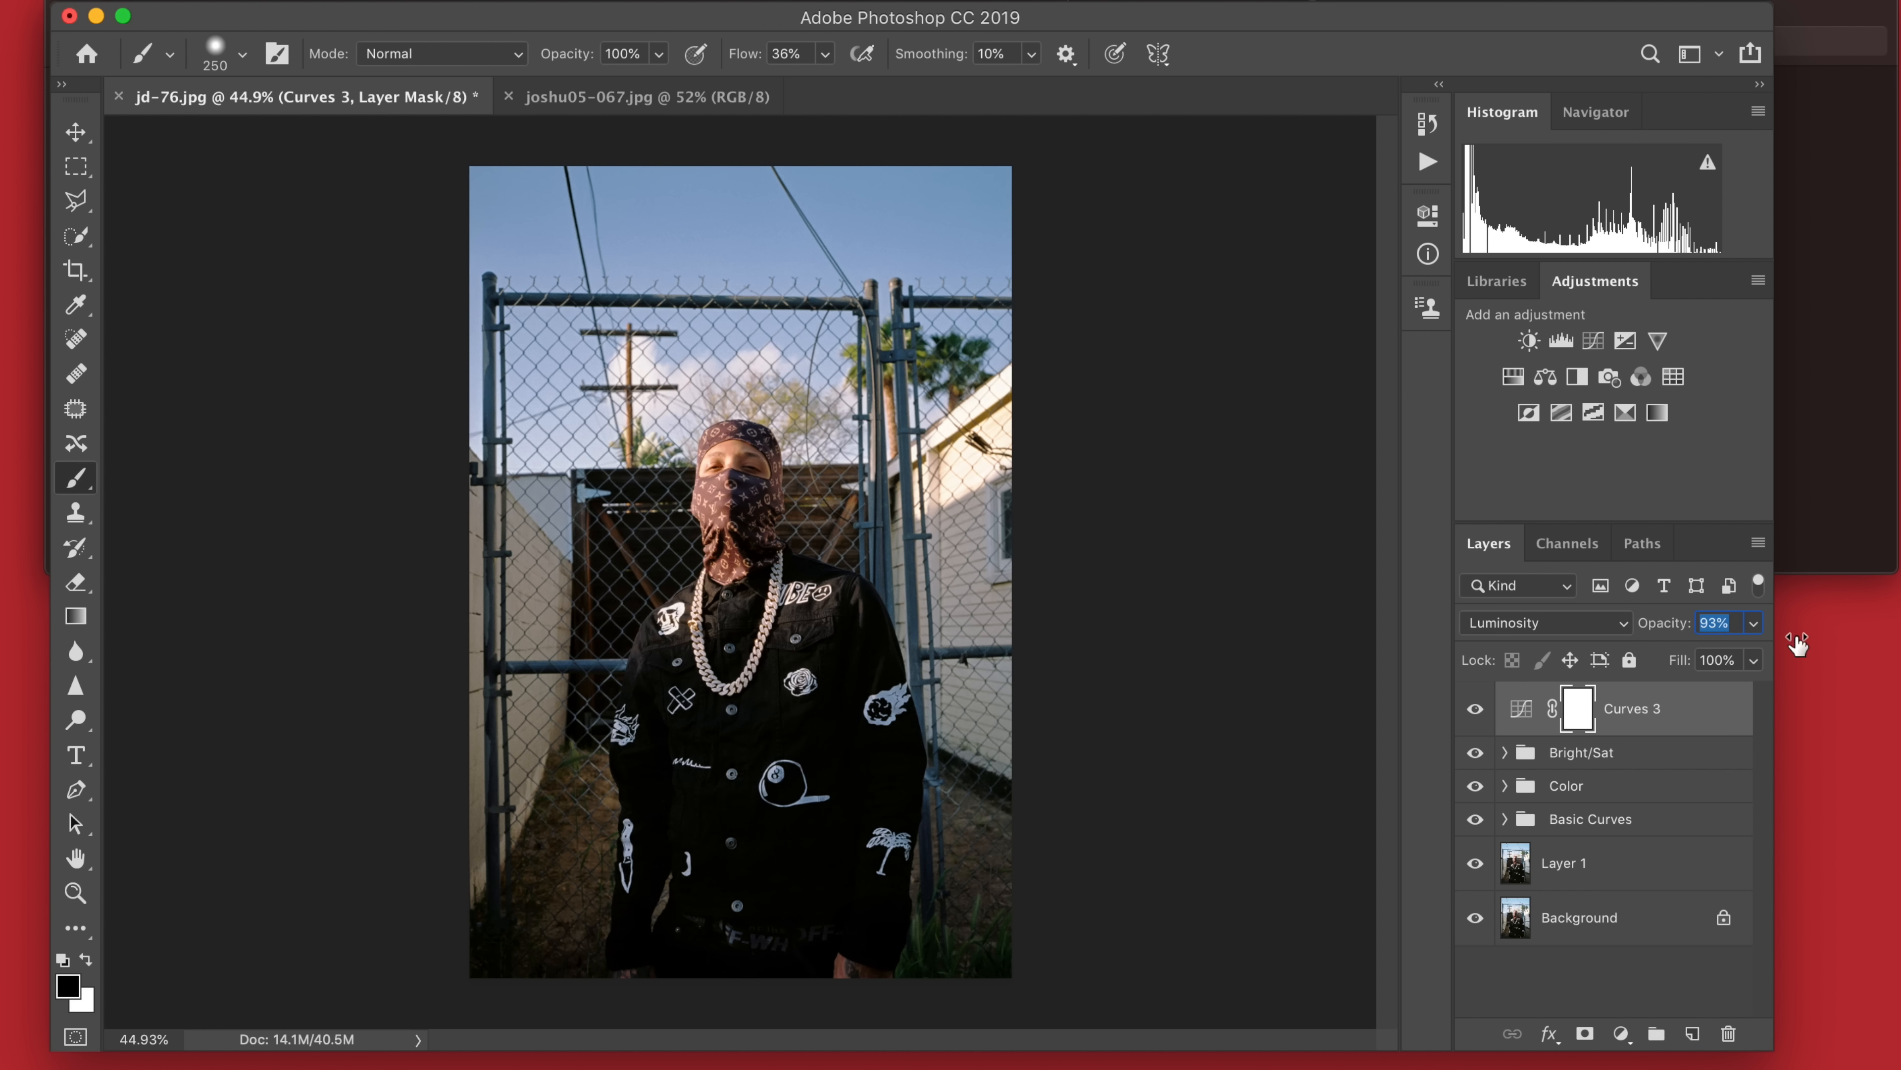
{"action": "left_click_drag", "start_coordinate": [1673, 632], "coordinate": [1474, 636]}
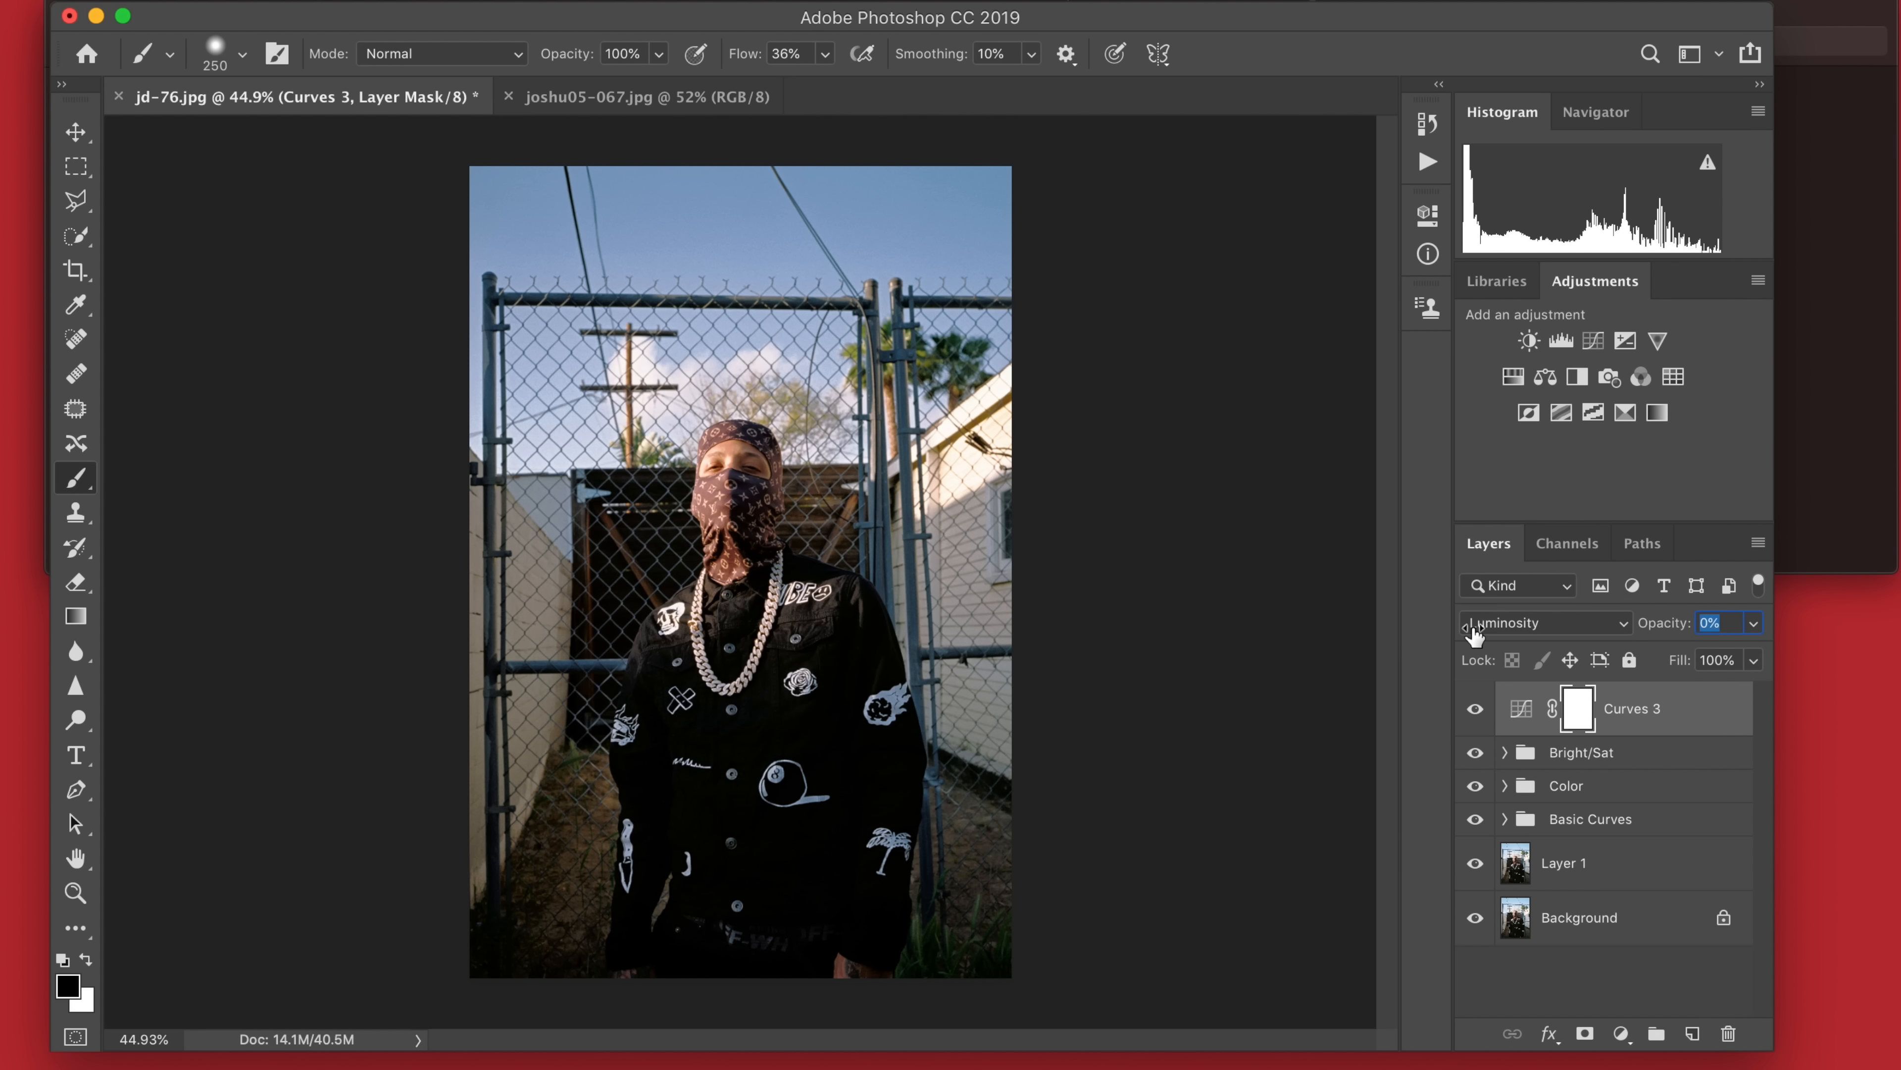
{"action": "left_click_drag", "start_coordinate": [1661, 633], "coordinate": [1466, 627]}
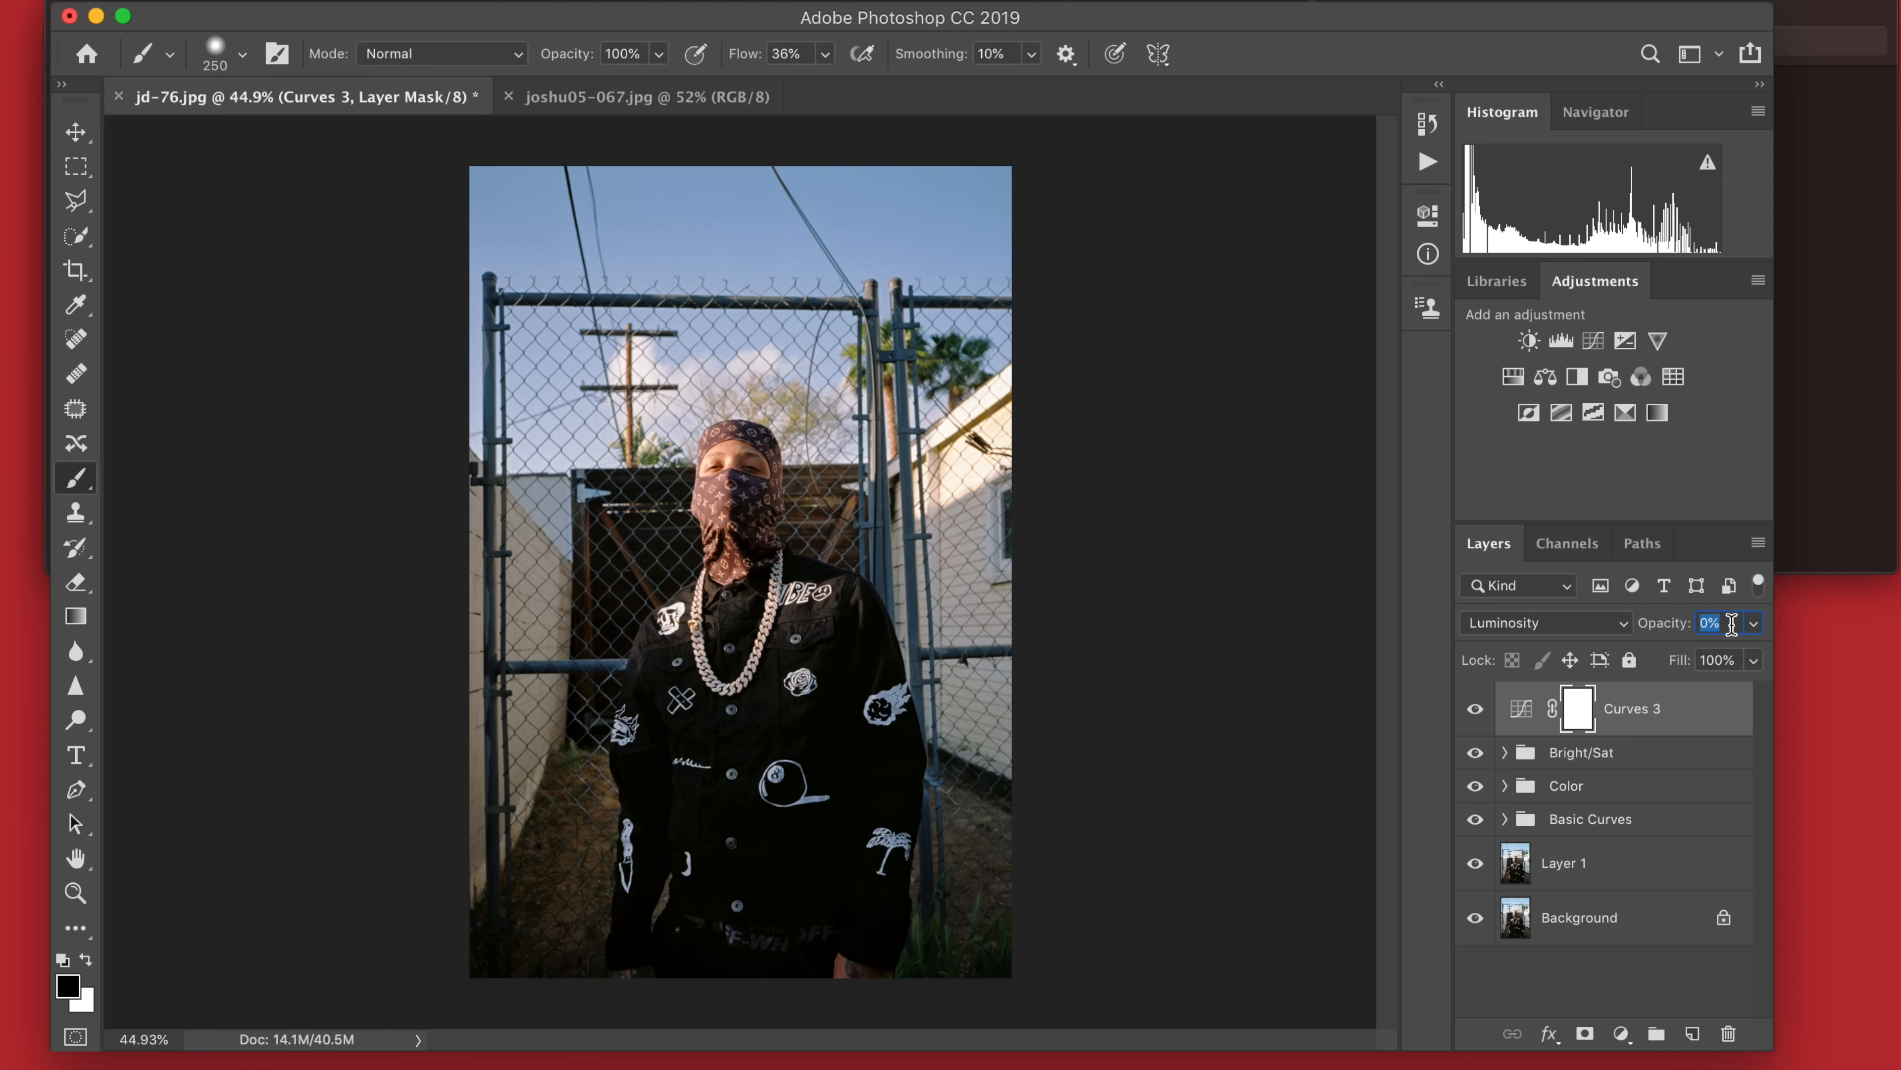
Add another Curves adjustment layer, raising the highlights at input 186, output 197 and the midtones to about input 118, output 125.
{"action": "left_click", "coordinate": [1594, 340]}
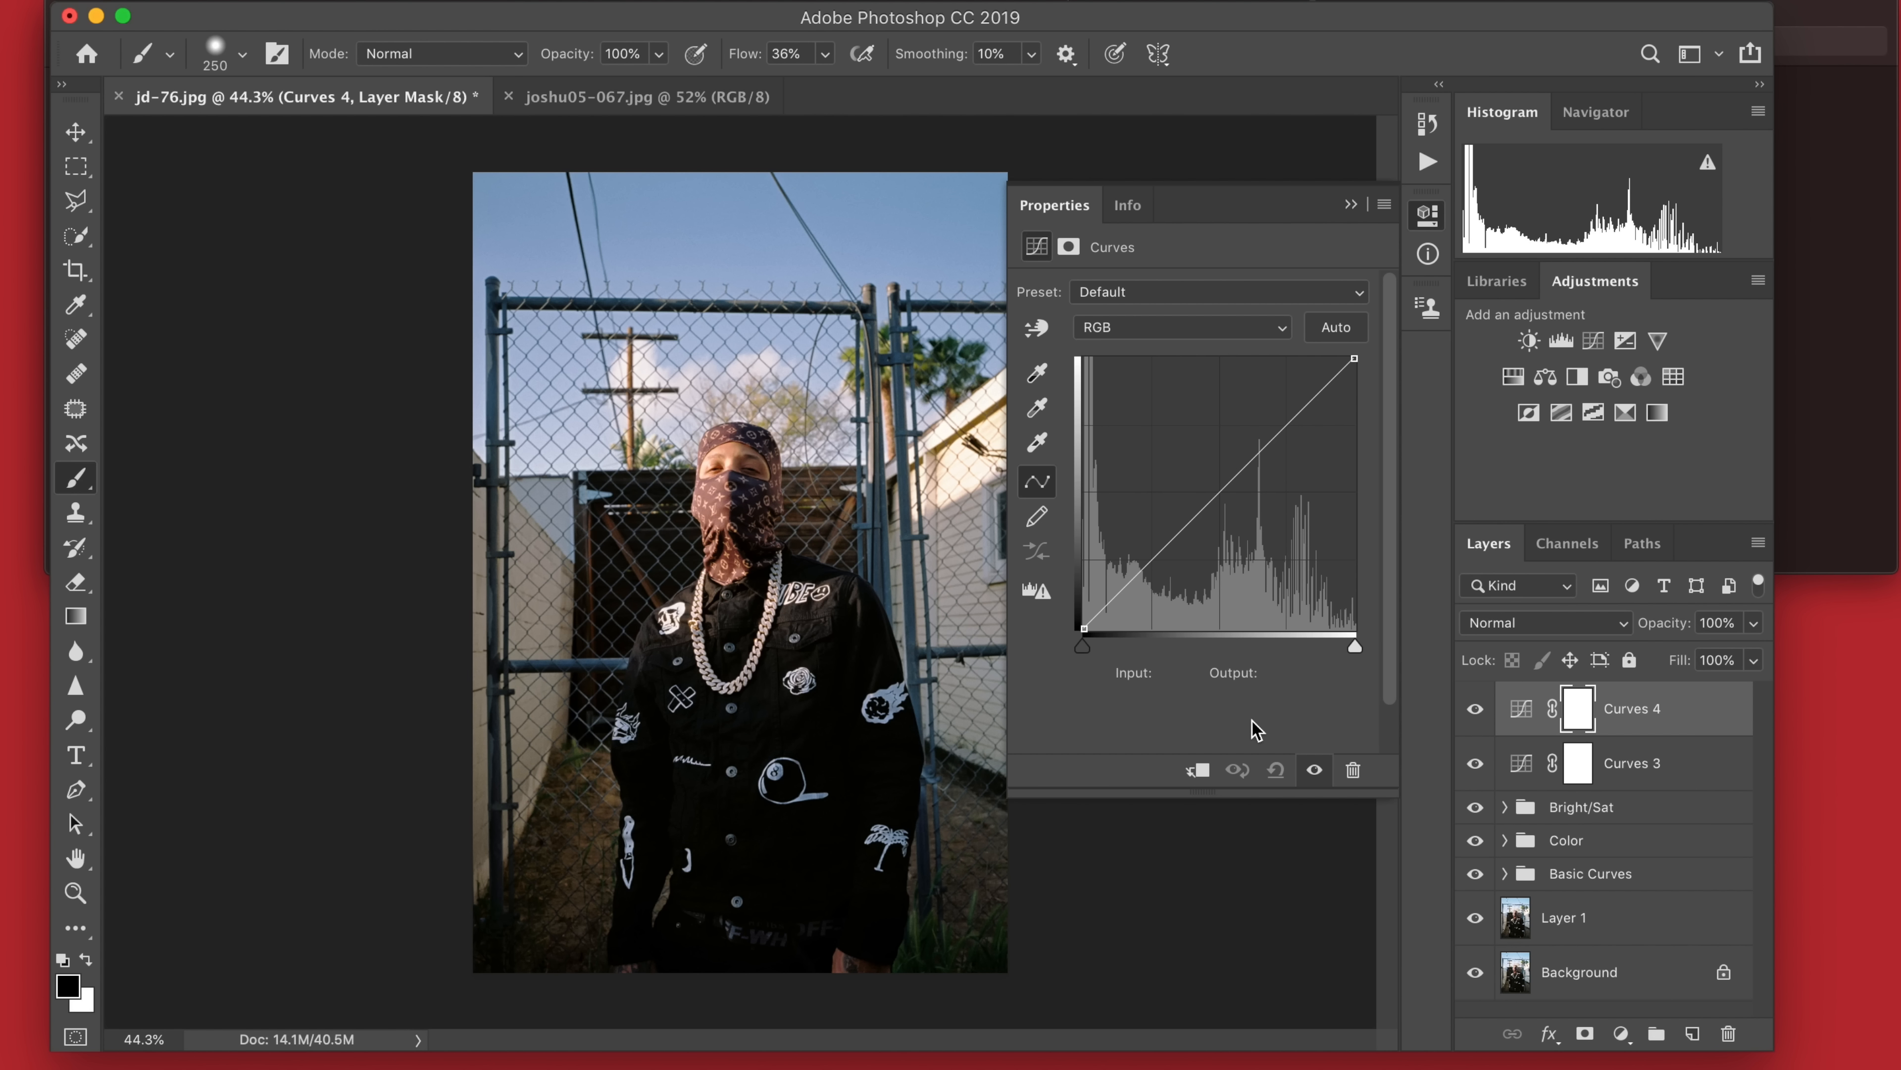
{"action": "left_click", "coordinate": [1218, 496]}
{"action": "left_click_drag", "start_coordinate": [1277, 433], "coordinate": [1281, 419]}
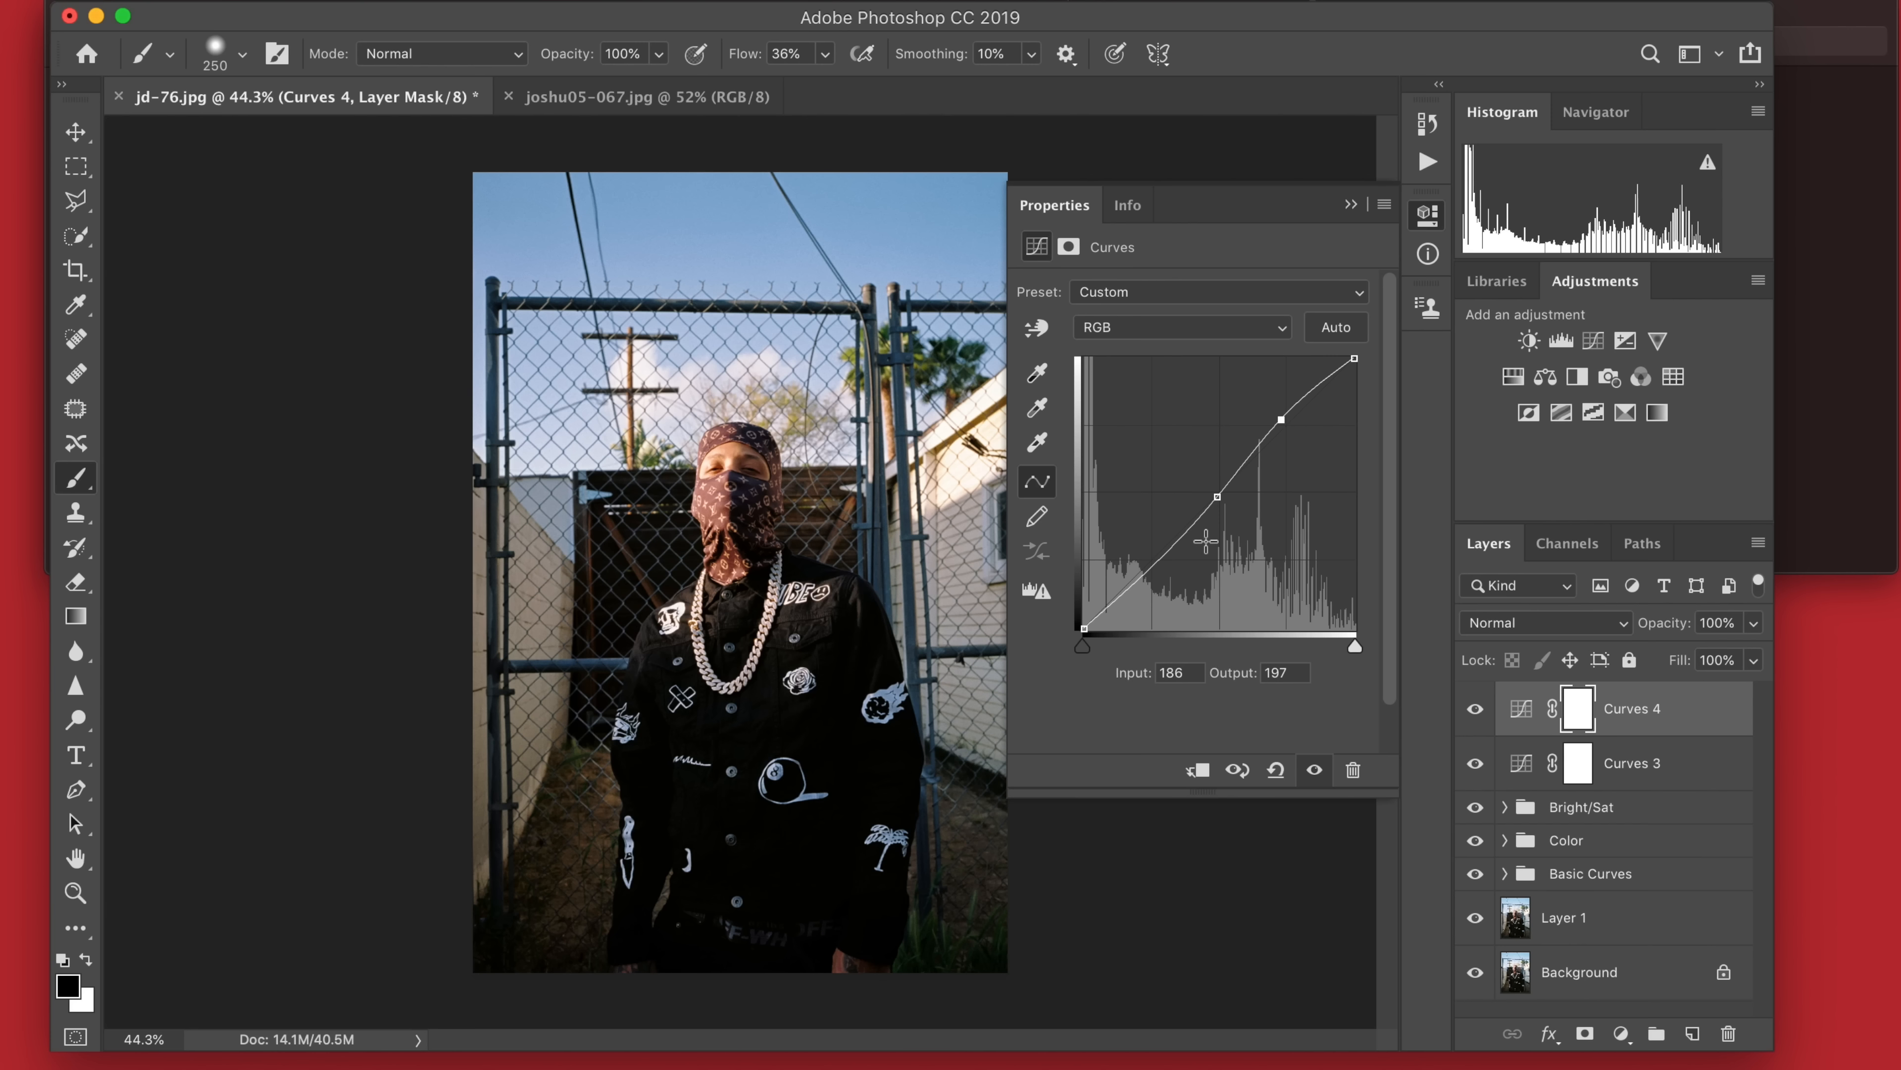
{"action": "left_click", "coordinate": [1211, 495]}
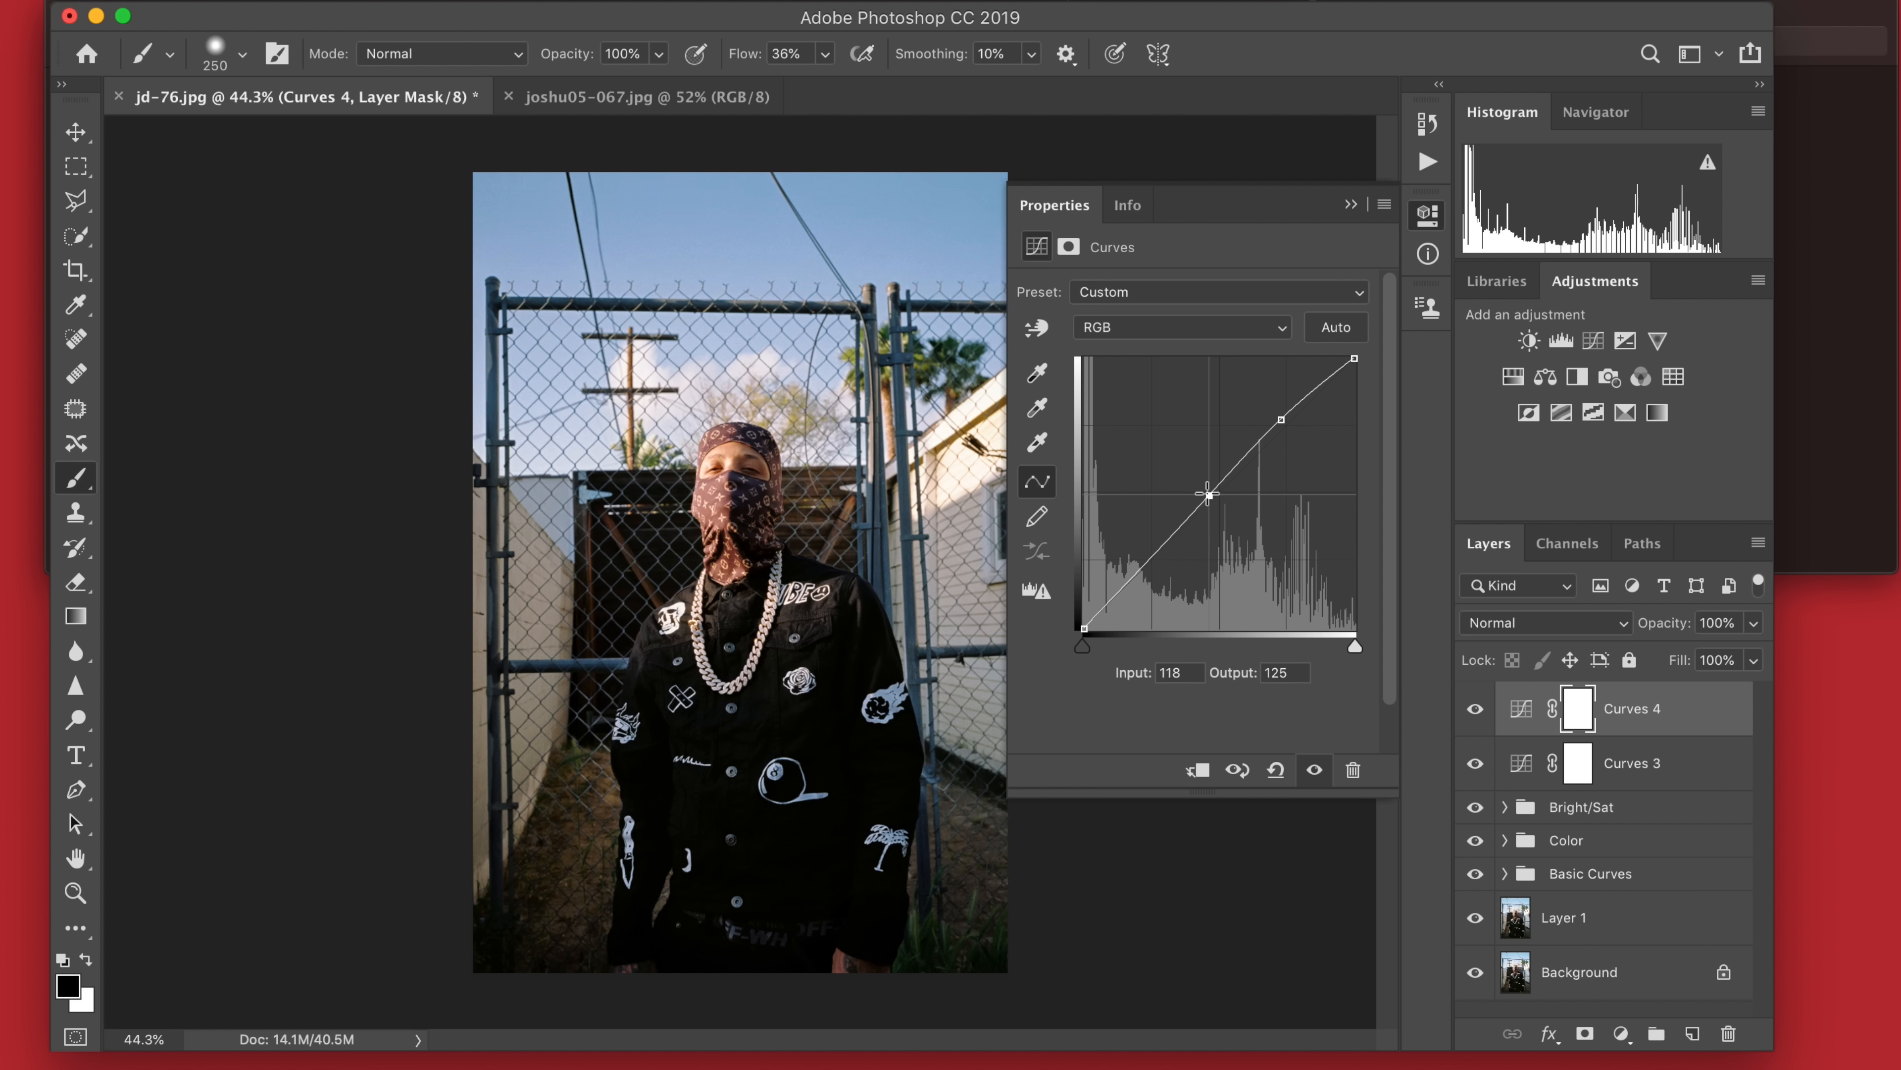
{"action": "left_click_drag", "start_coordinate": [1212, 495], "coordinate": [1211, 494]}
{"action": "left_click", "coordinate": [1351, 203]}
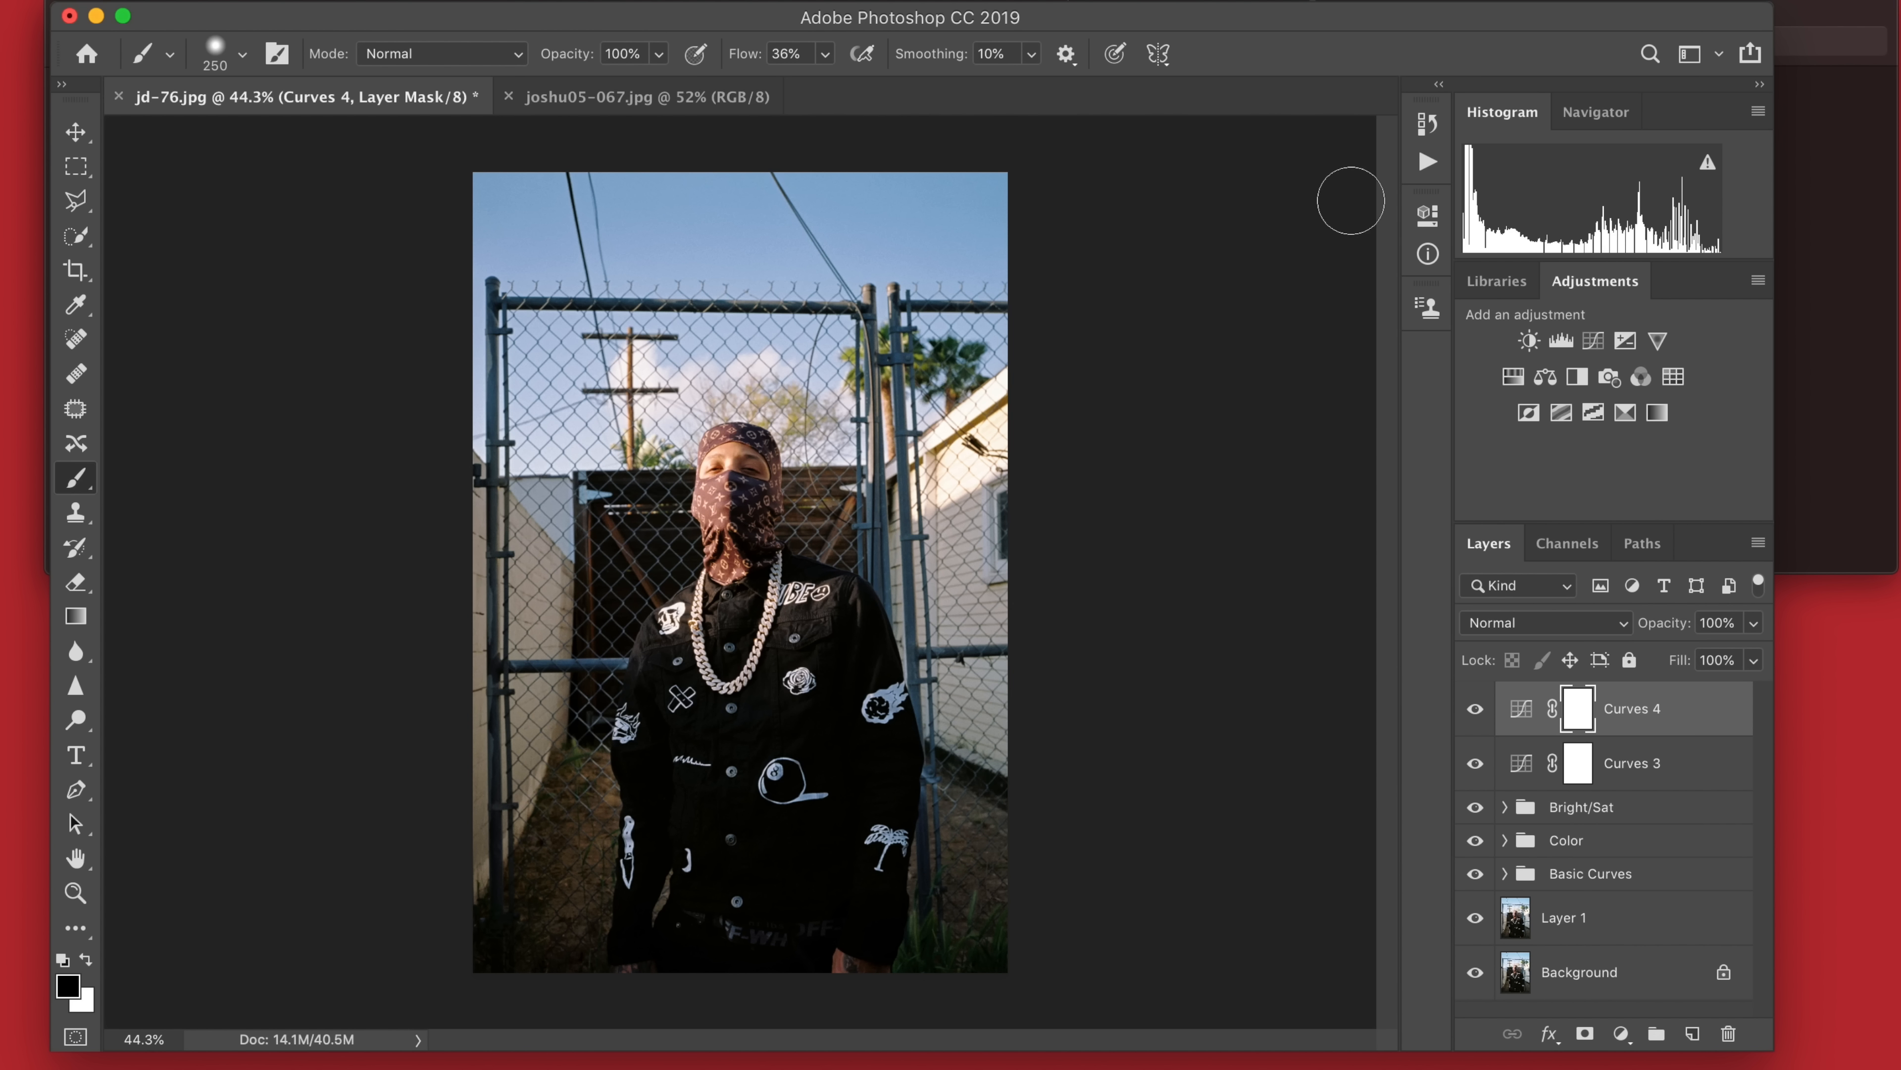
Compare the photo with and without the Curves 4 layer and set that layer's opacity to 80%.
{"action": "left_click", "coordinate": [1476, 711]}
{"action": "left_click", "coordinate": [1476, 712]}
{"action": "left_click", "coordinate": [1475, 711]}
{"action": "left_click", "coordinate": [1476, 711]}
{"action": "key", "text": "super+minus"}
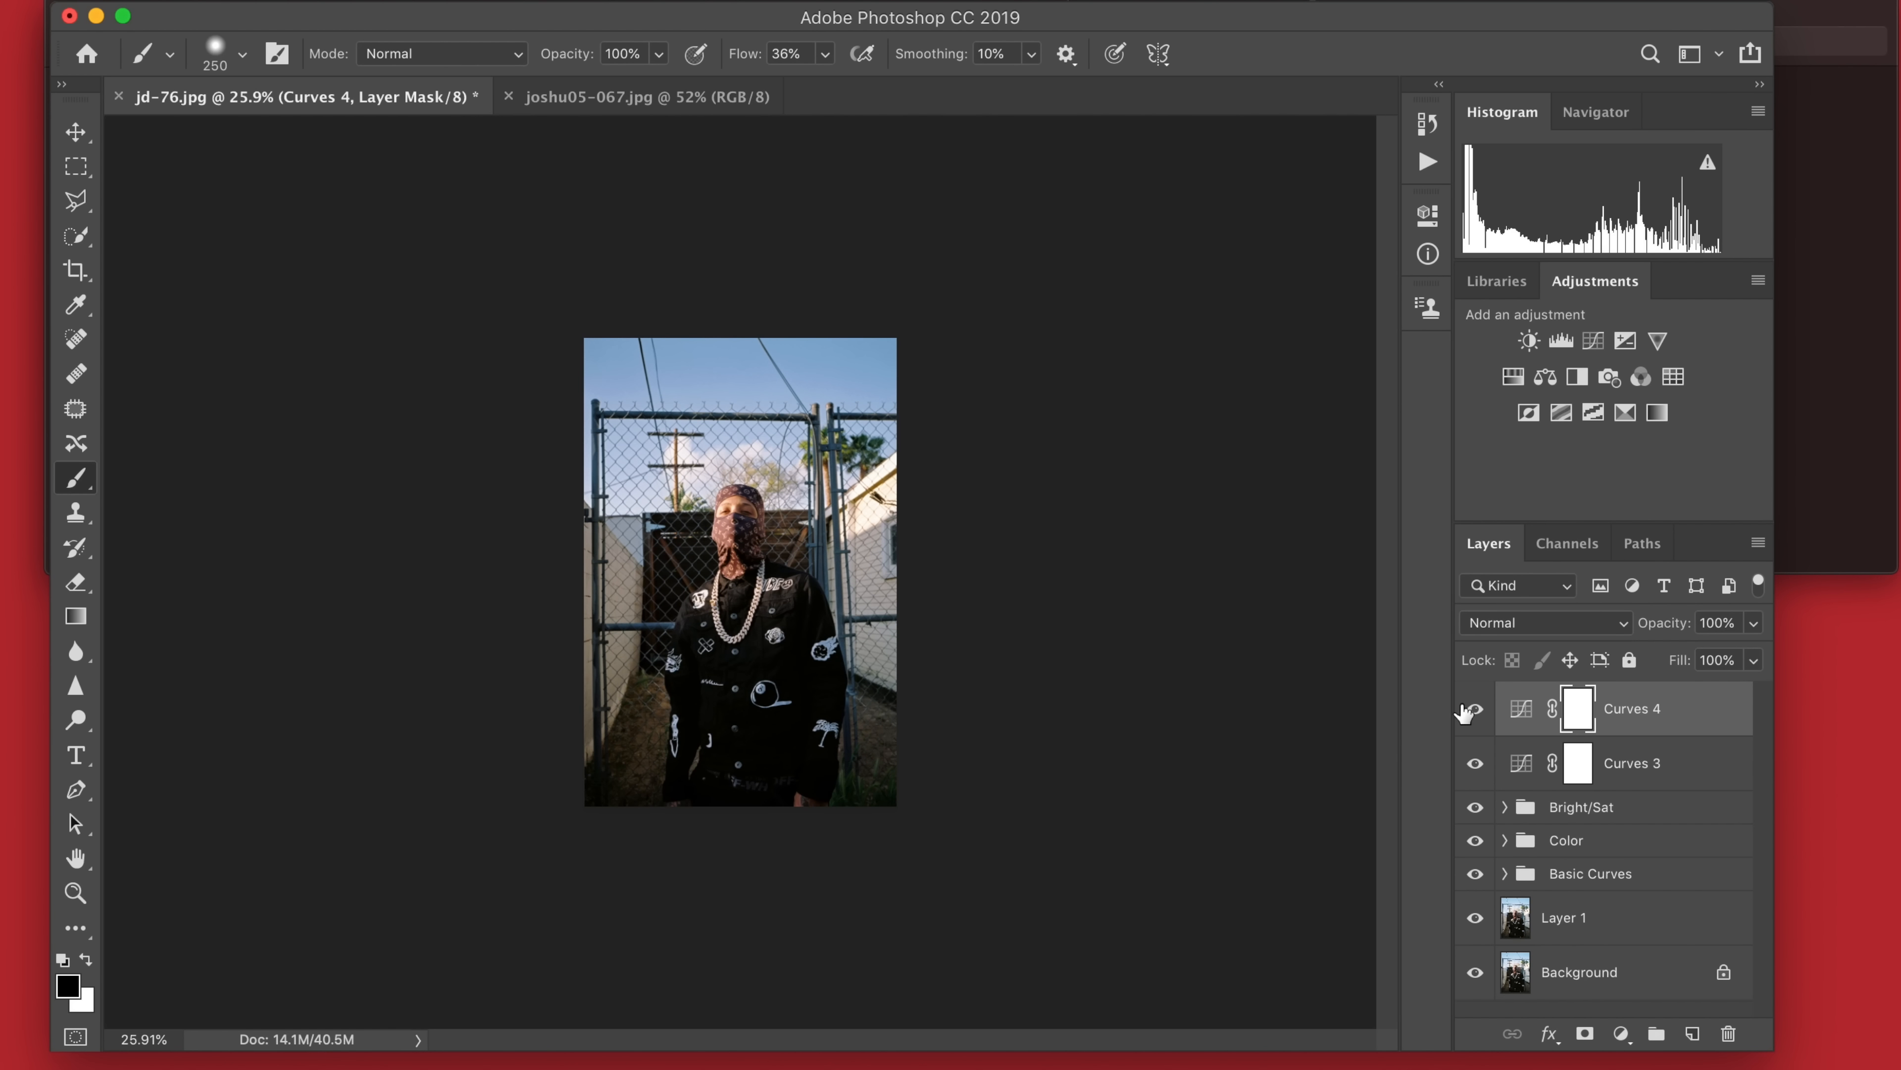
{"action": "left_click", "coordinate": [1476, 711]}
{"action": "left_click", "coordinate": [1476, 712]}
{"action": "left_click", "coordinate": [1476, 711]}
{"action": "left_click", "coordinate": [1475, 712]}
{"action": "left_click_drag", "start_coordinate": [1674, 631], "coordinate": [1659, 633]}
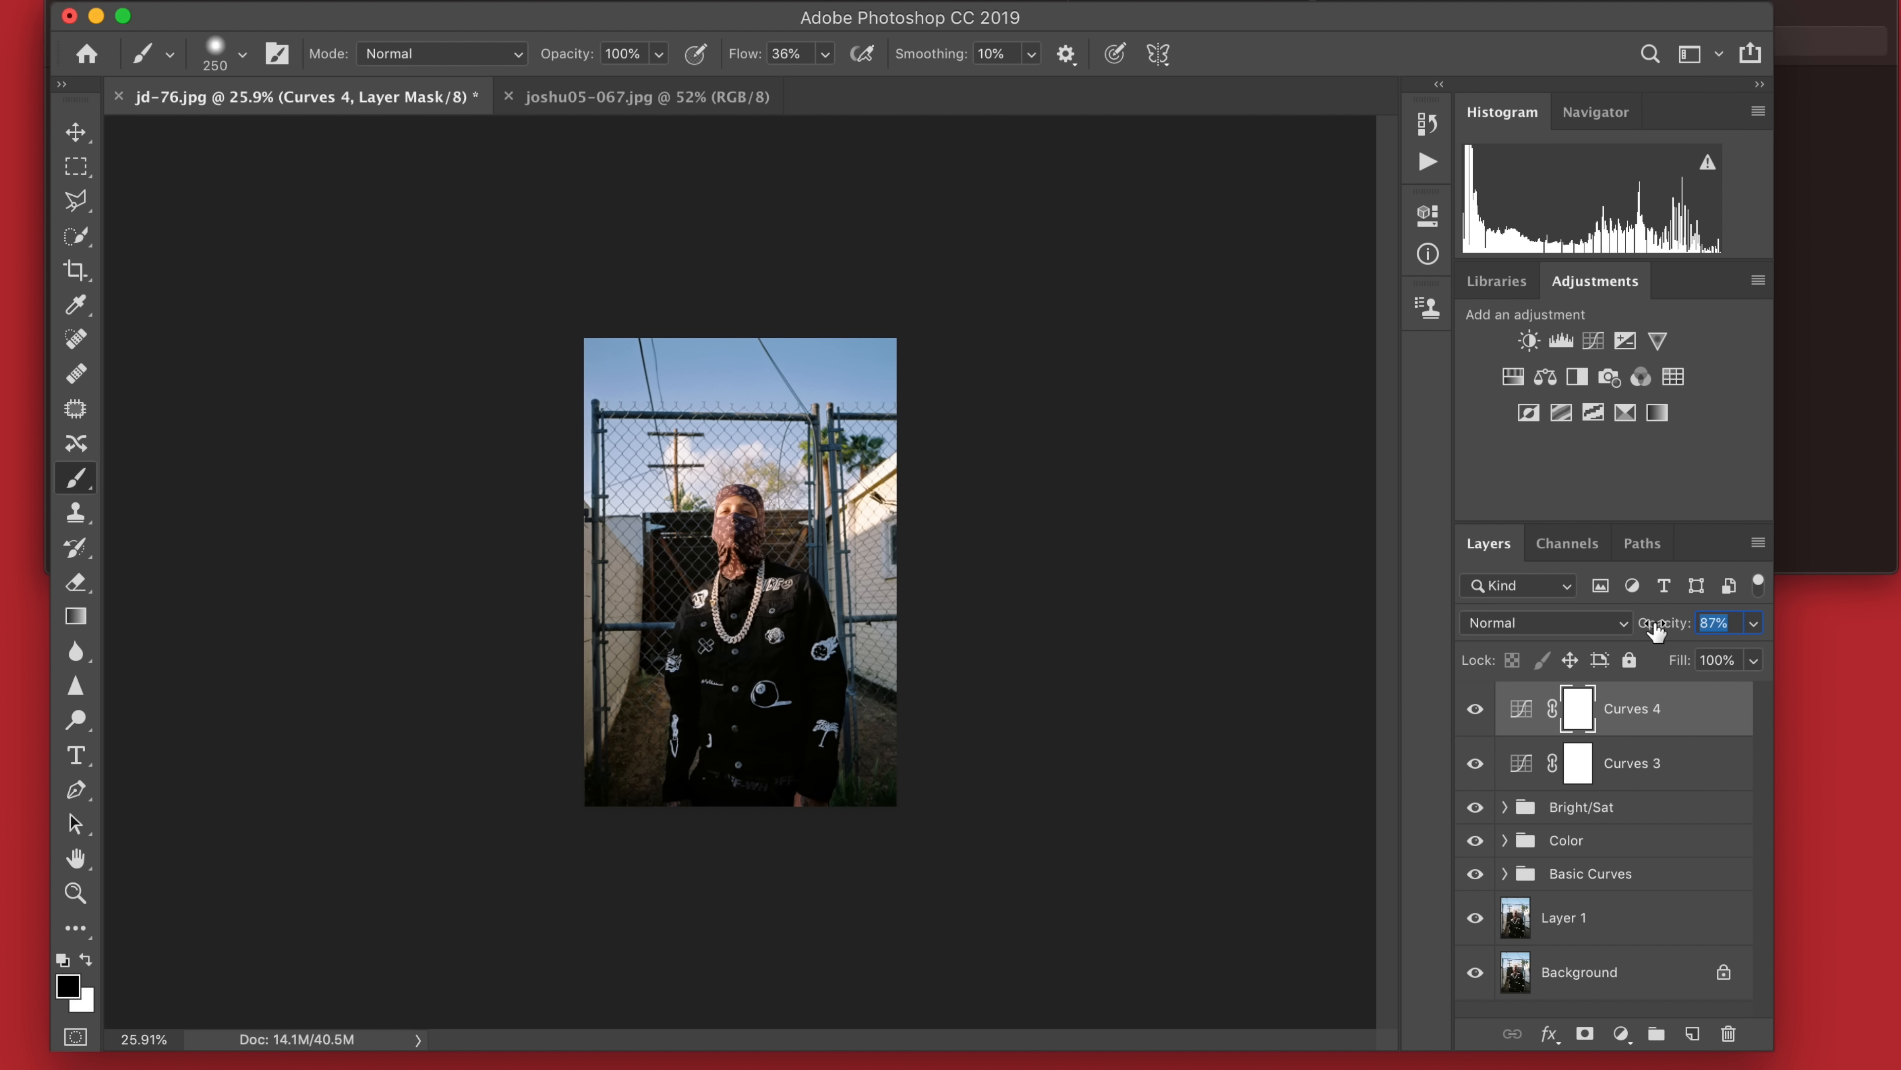
{"action": "scroll", "coordinate": [1089, 665], "scroll_direction": "up", "scroll_amount": 3}
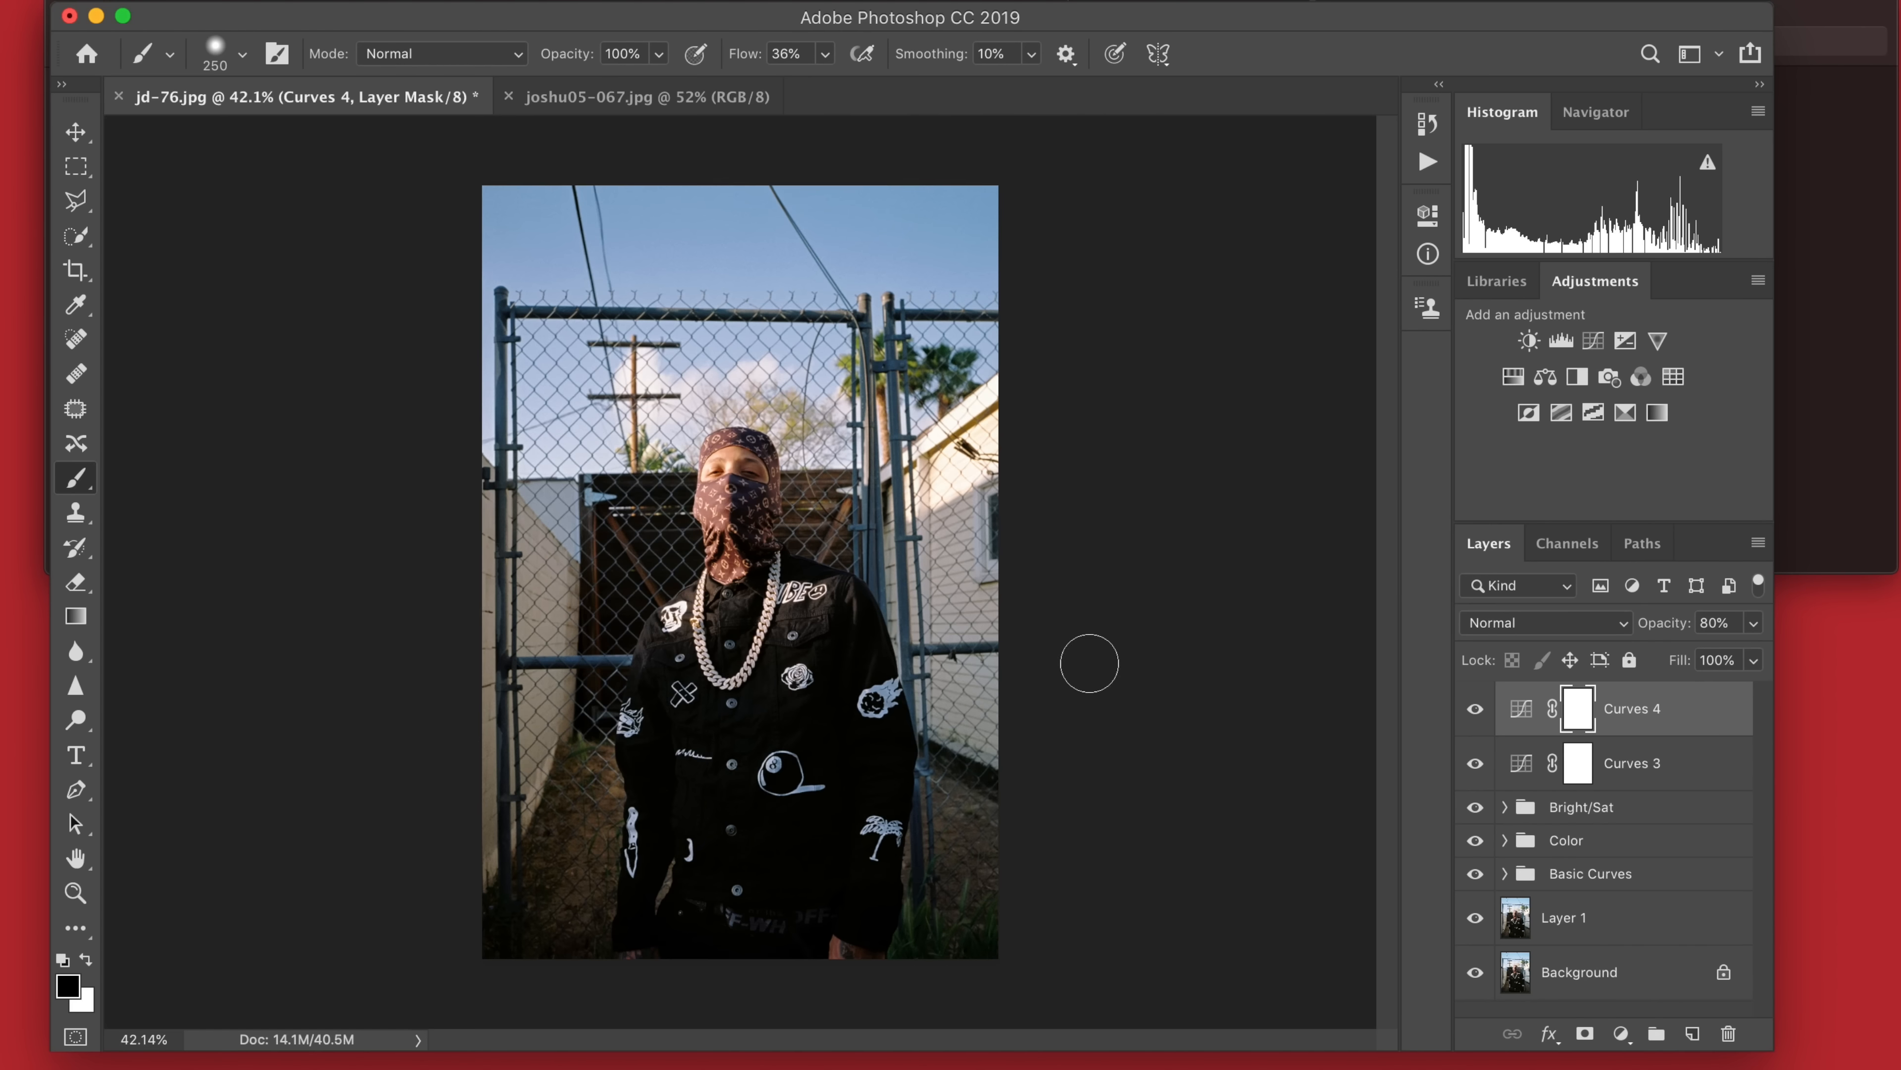
Add a third Curves layer on top, anchoring the midtones, lowering the highlights and lifting the shadows at input 45, output 55.
{"action": "left_click", "coordinate": [1593, 340]}
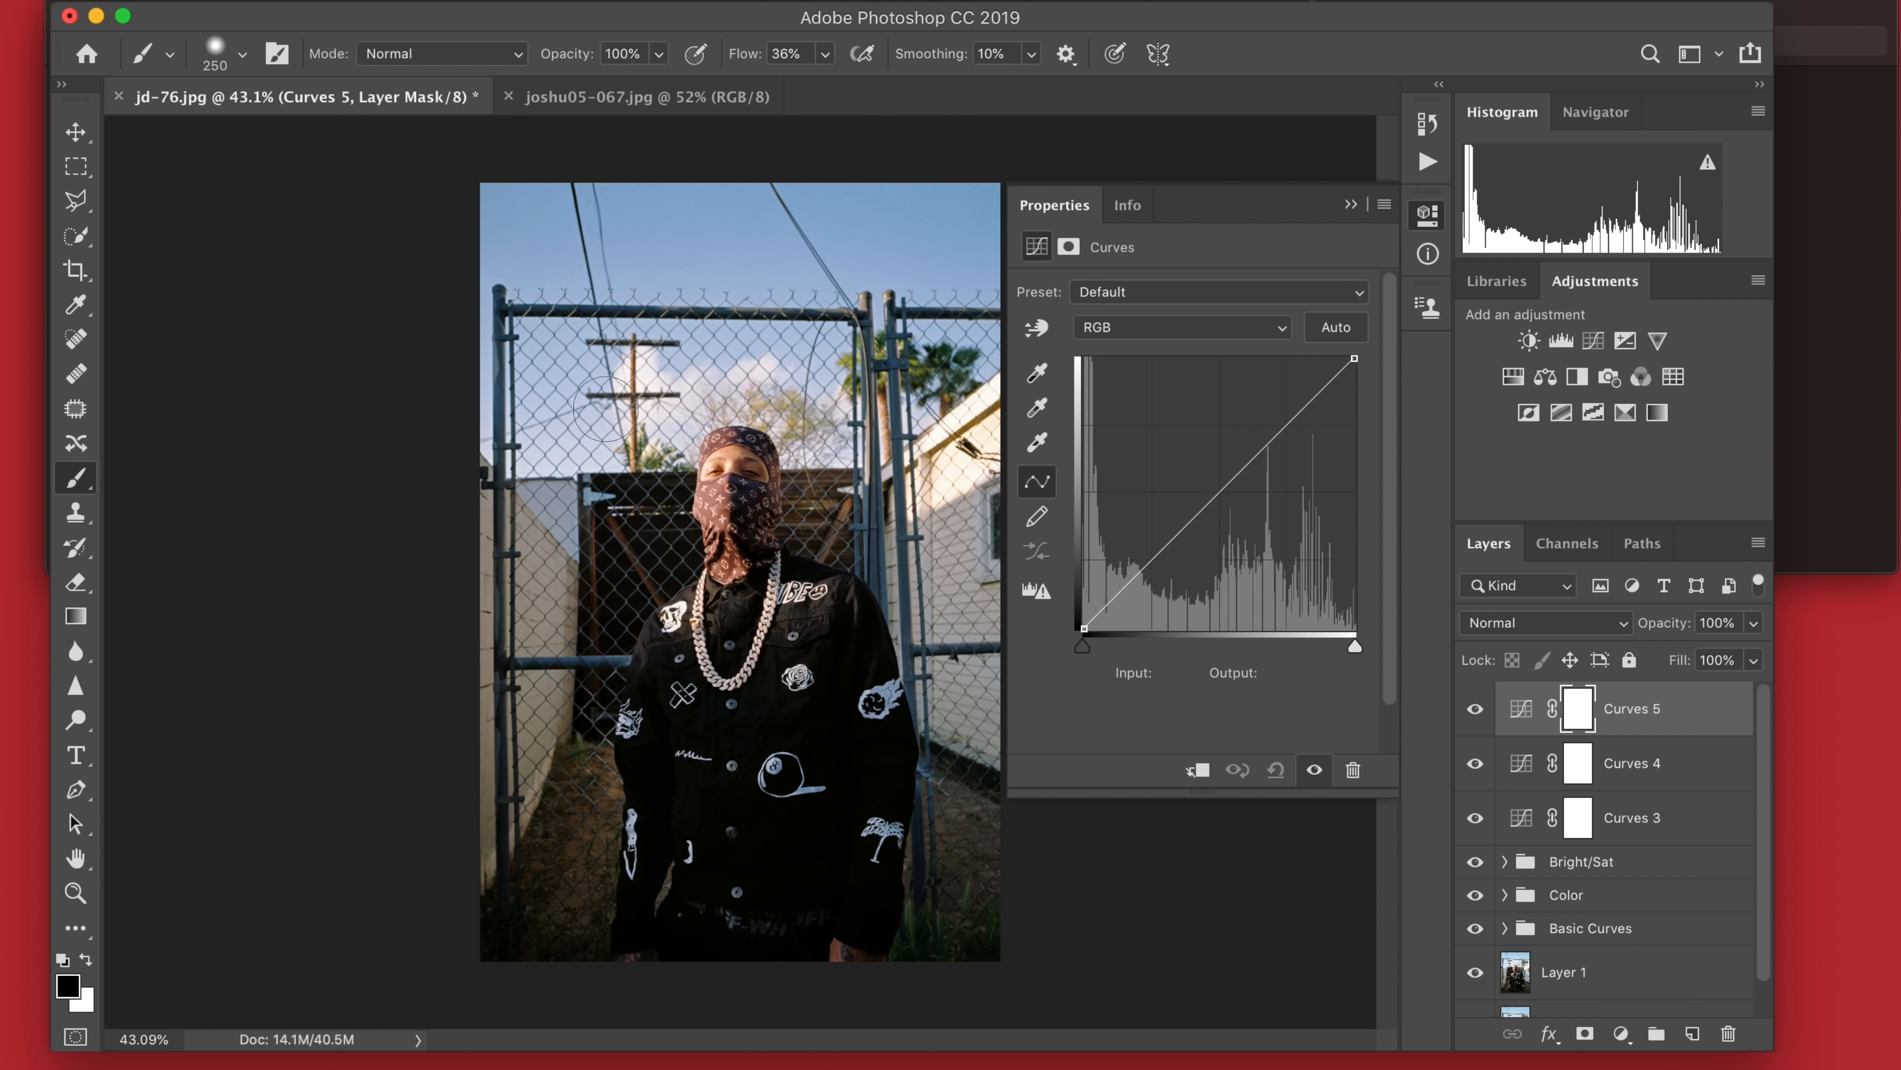
{"action": "left_click", "coordinate": [1223, 491]}
{"action": "left_click", "coordinate": [1294, 426]}
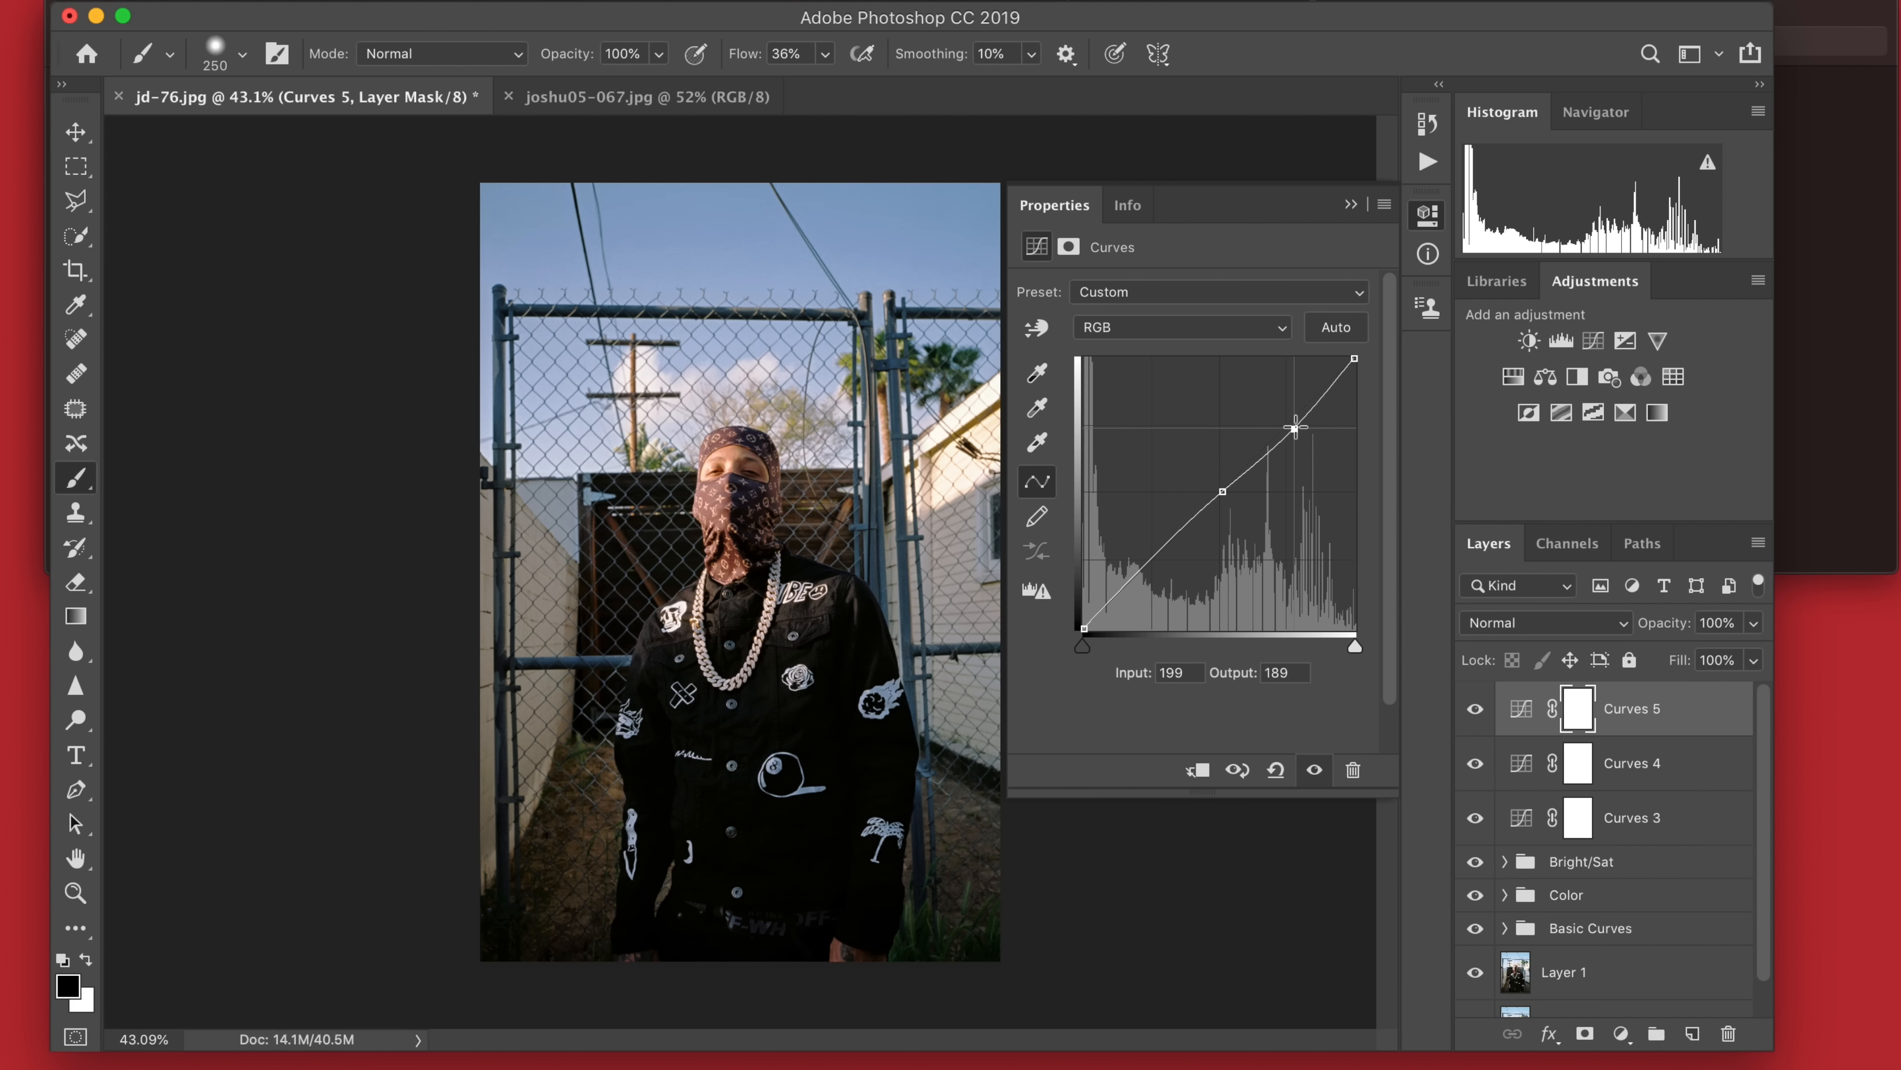
{"action": "left_click_drag", "start_coordinate": [1295, 426], "coordinate": [1286, 431]}
{"action": "left_click_drag", "start_coordinate": [1148, 581], "coordinate": [1130, 568]}
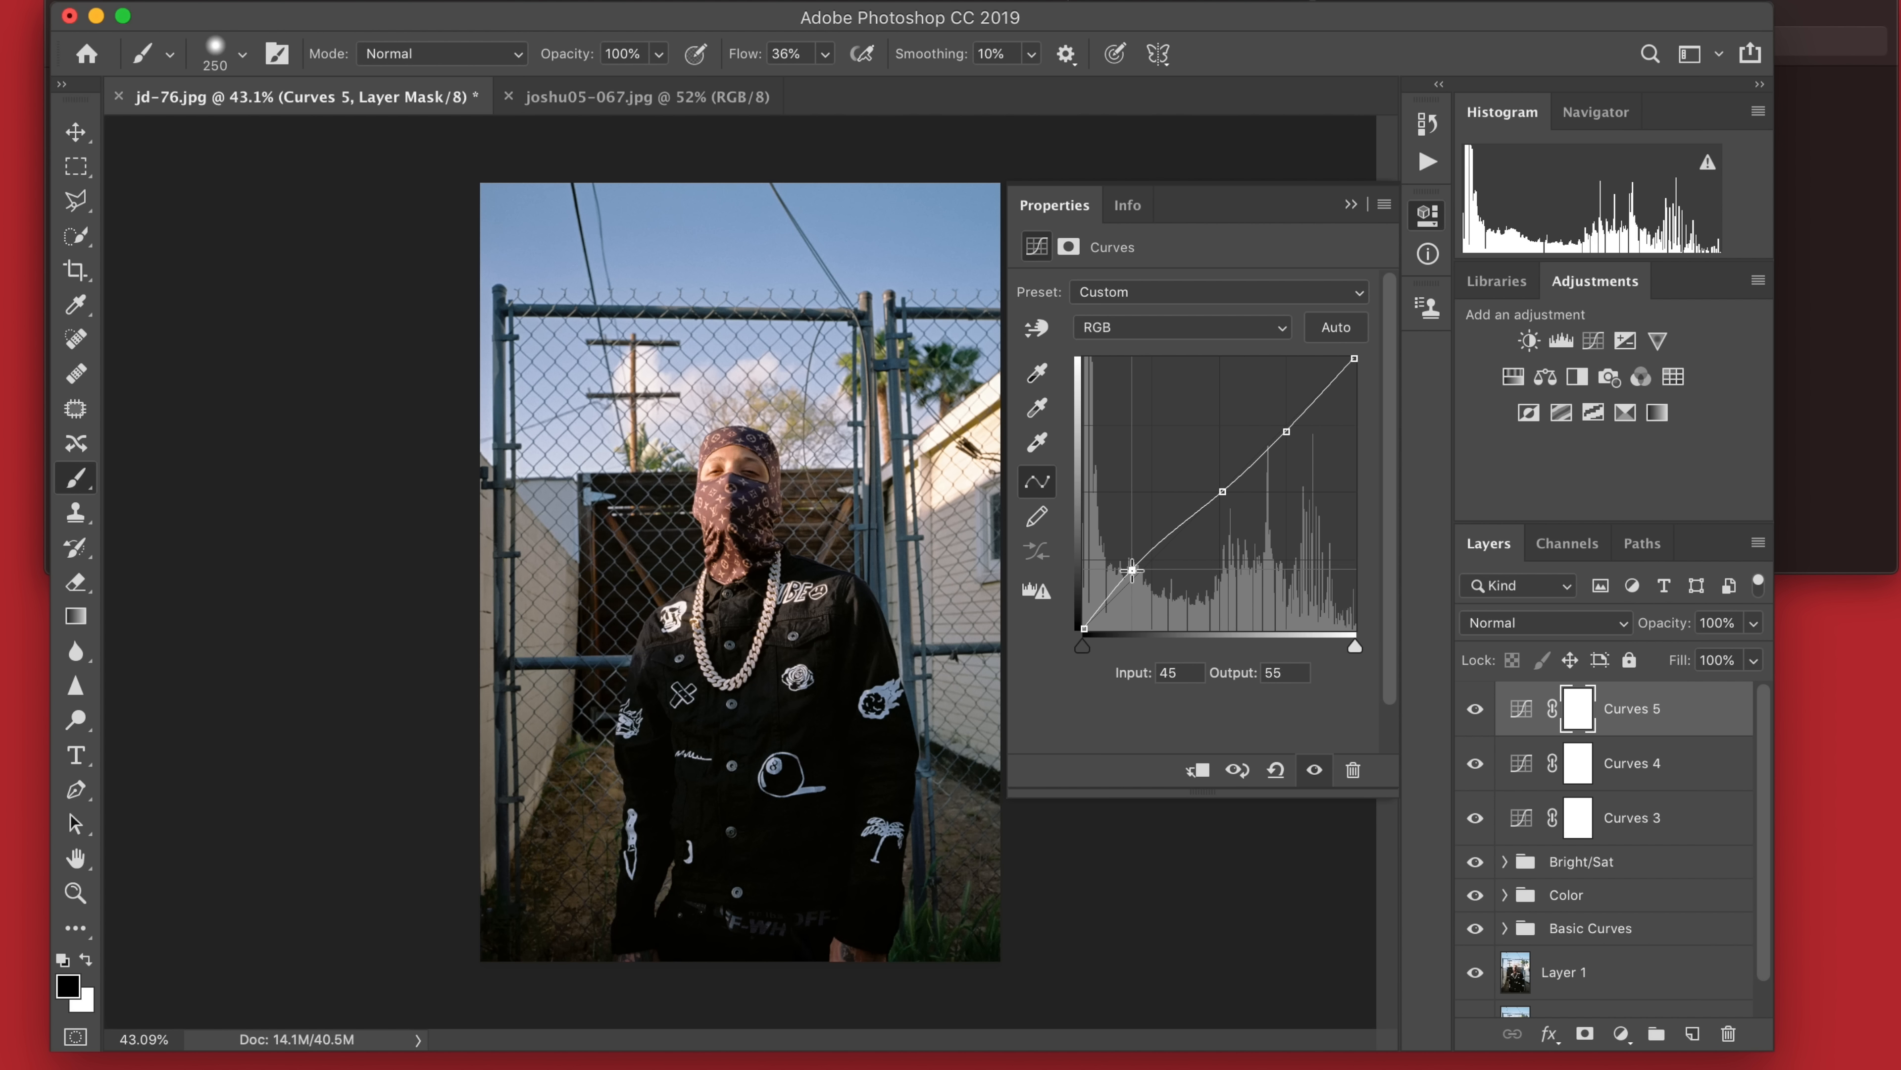
{"action": "left_click", "coordinate": [1351, 205]}
Invert the Curves 5 mask to black and paint white over the background around the man with a size 900 brush.
{"action": "key", "text": "super+i"}
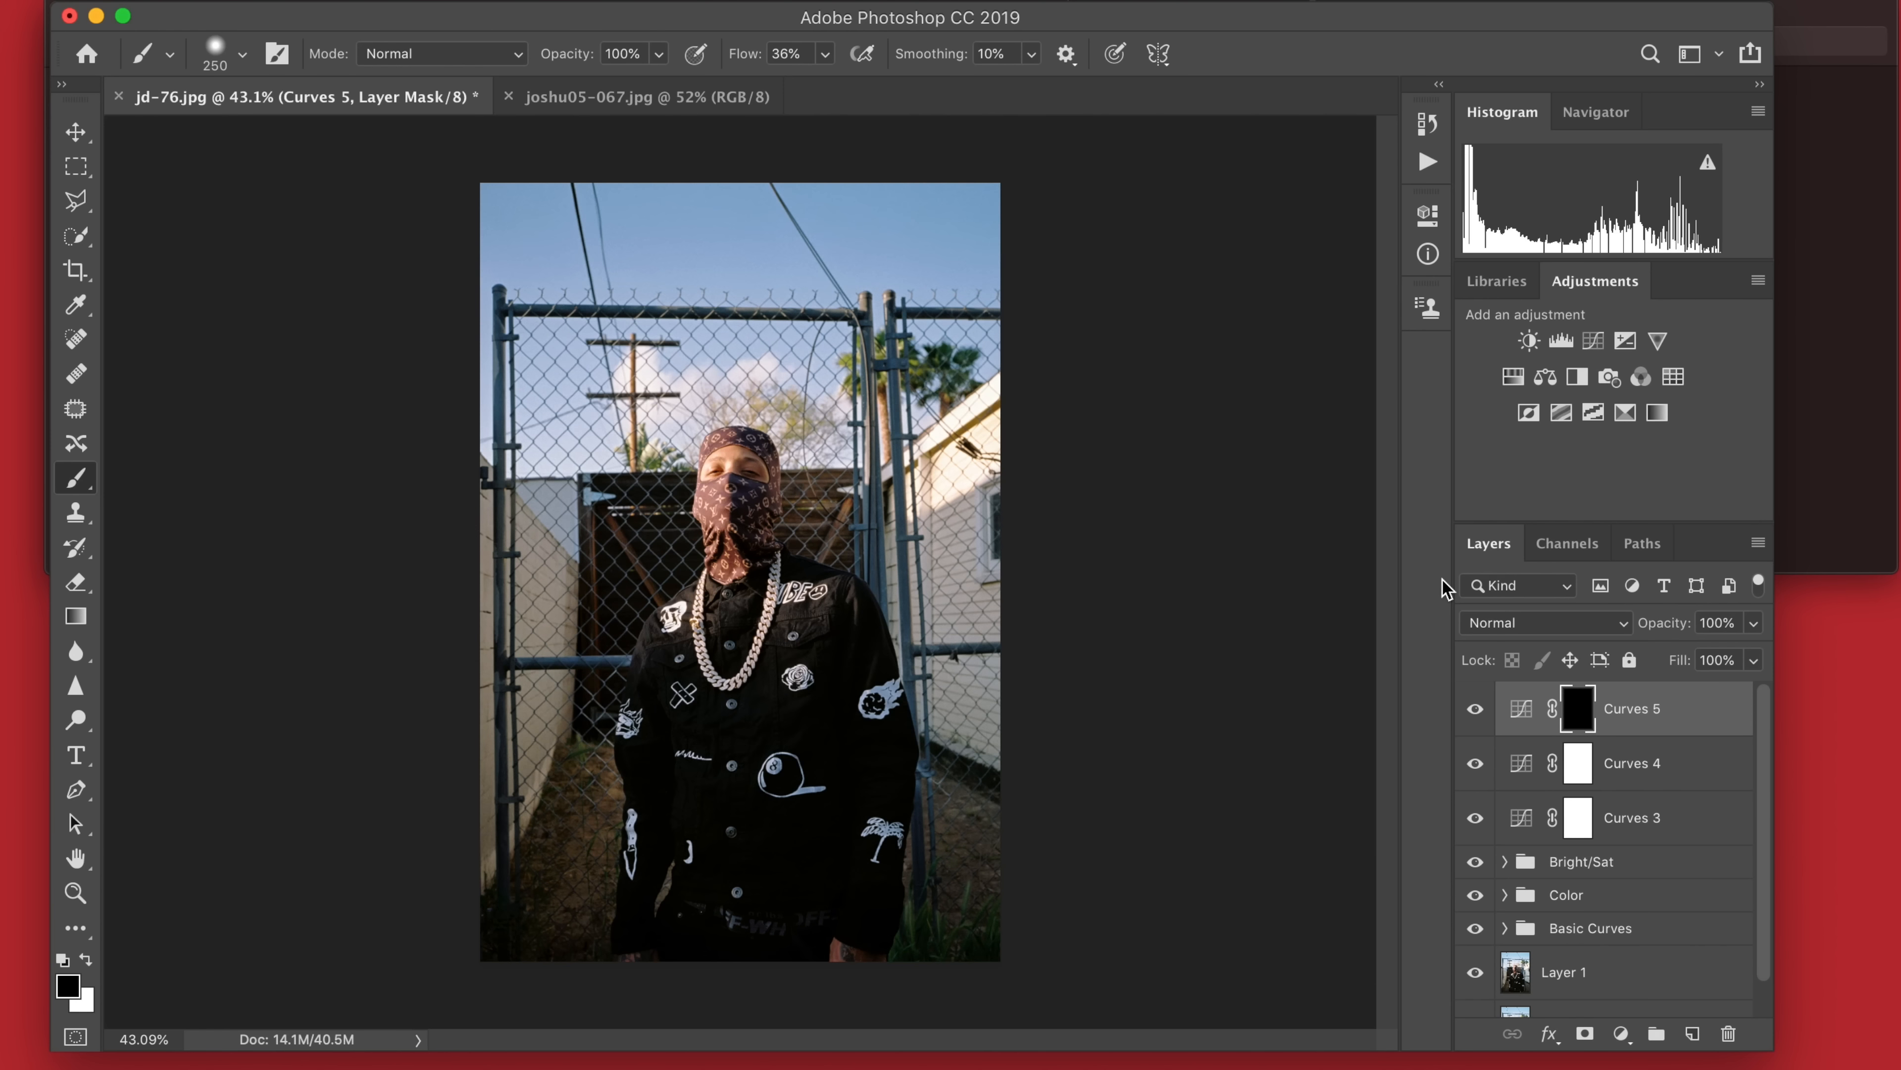
{"action": "key", "text": "bracketright"}
{"action": "key", "text": "bracketright"}
{"action": "key", "text": "bracketright"}
{"action": "key", "text": "bracketright"}
{"action": "key", "text": "bracketright"}
{"action": "key", "text": "bracketright"}
{"action": "key", "text": "bracketright"}
{"action": "key", "text": "x"}
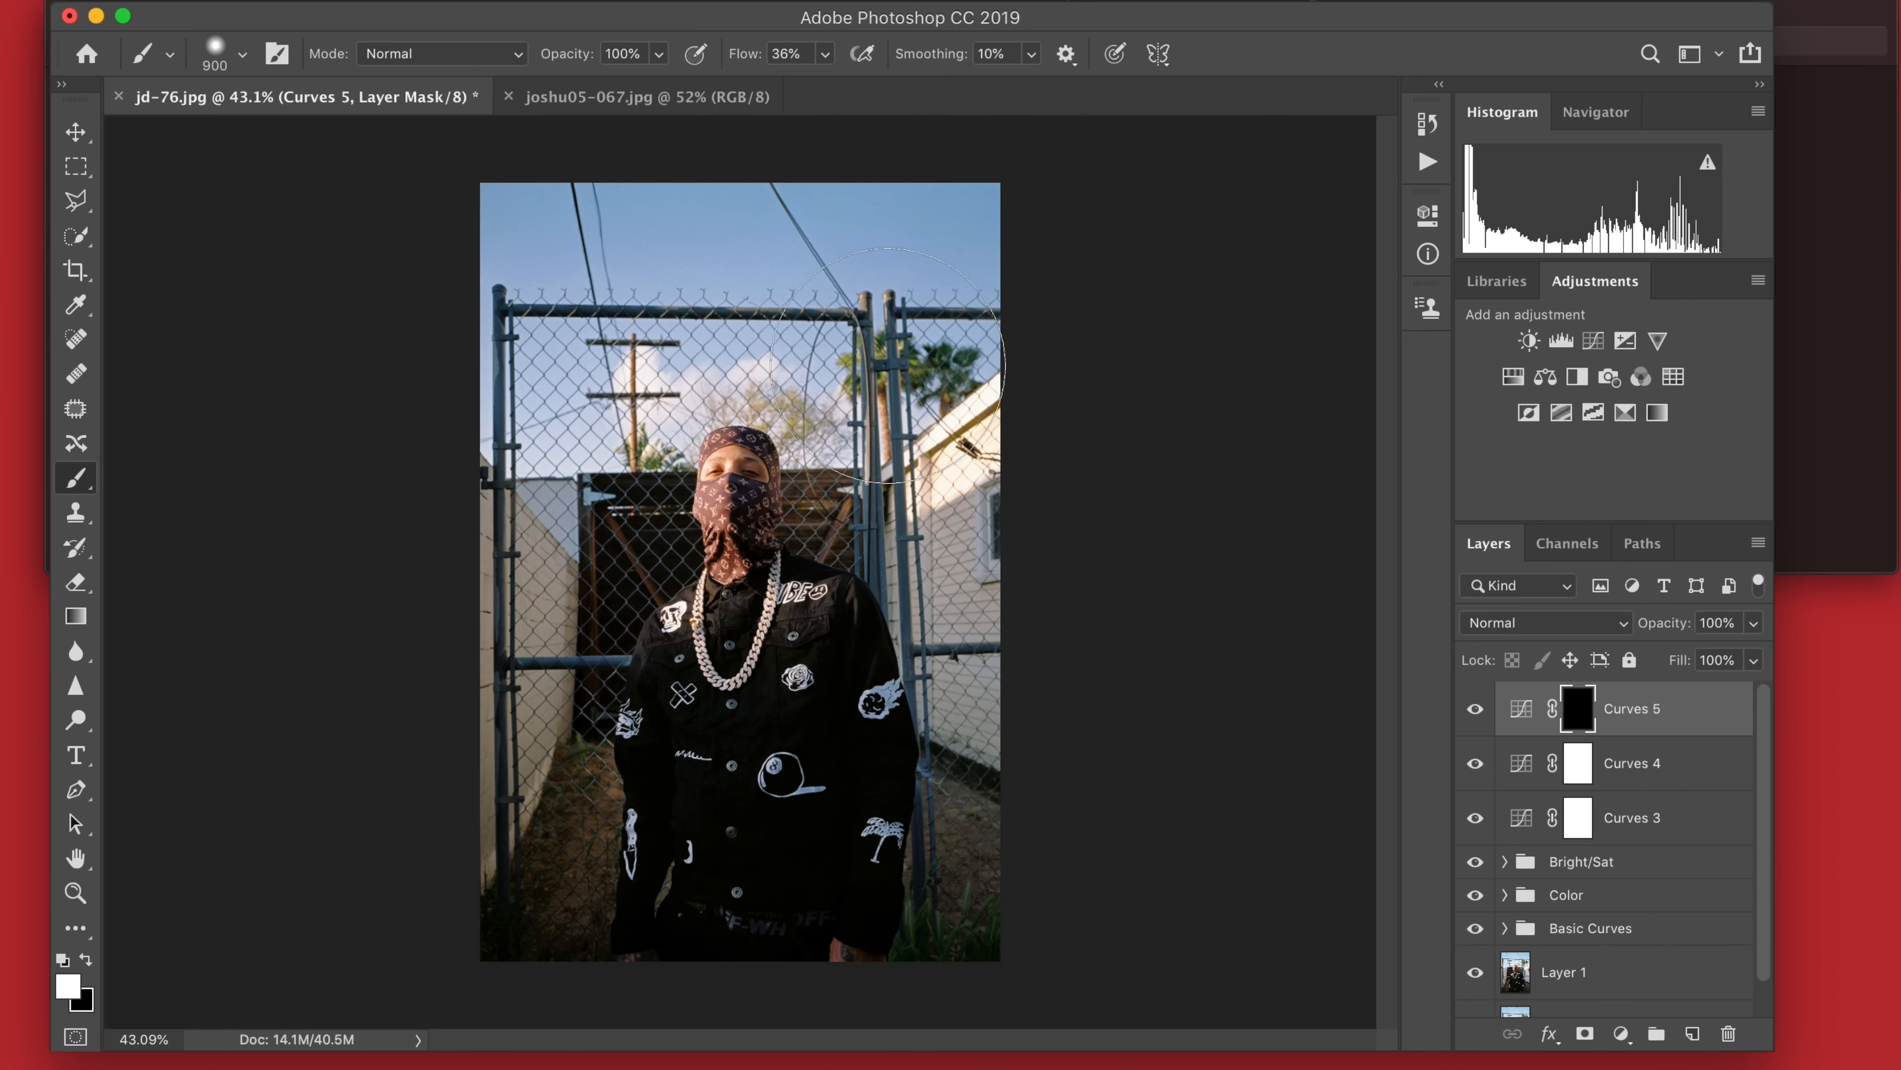
{"action": "mouse_move", "coordinate": [517, 206]}
{"action": "left_mouse_down"}
{"action": "mouse_move", "coordinate": [689, 217]}
{"action": "mouse_move", "coordinate": [1040, 374]}
{"action": "left_mouse_up"}
Compare the photo with and without the masked Curves 5 layer at different zoom levels.
{"action": "left_click", "coordinate": [1475, 708]}
{"action": "left_click", "coordinate": [1476, 709]}
{"action": "left_click", "coordinate": [1476, 709]}
{"action": "left_click", "coordinate": [1476, 709]}
{"action": "left_click", "coordinate": [1476, 709]}
{"action": "left_click", "coordinate": [1476, 709]}
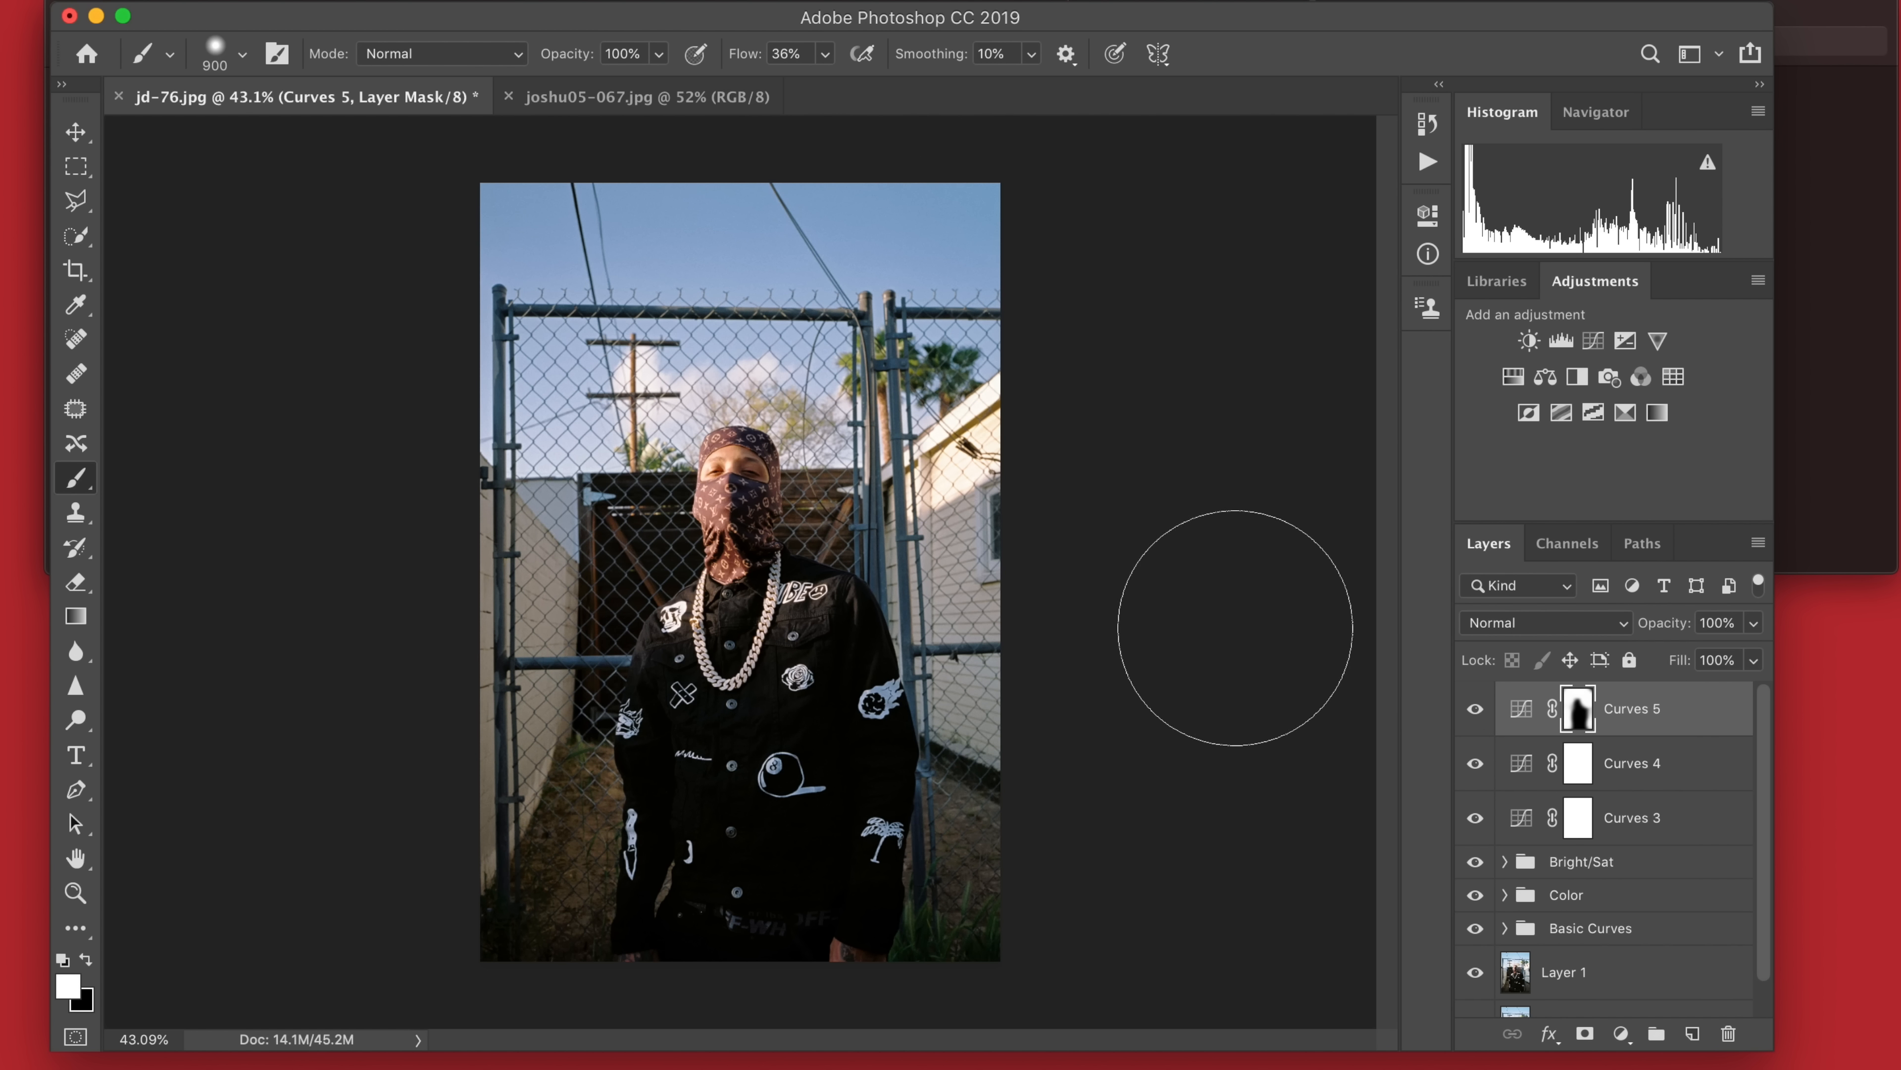
{"action": "scroll", "coordinate": [1231, 624], "scroll_direction": "down", "scroll_amount": 3}
{"action": "left_click", "coordinate": [1473, 716]}
{"action": "left_click", "coordinate": [1473, 715]}
{"action": "left_click", "coordinate": [1473, 715]}
{"action": "left_click", "coordinate": [1473, 716]}
{"action": "left_click", "coordinate": [1473, 716]}
{"action": "left_click", "coordinate": [1473, 715]}
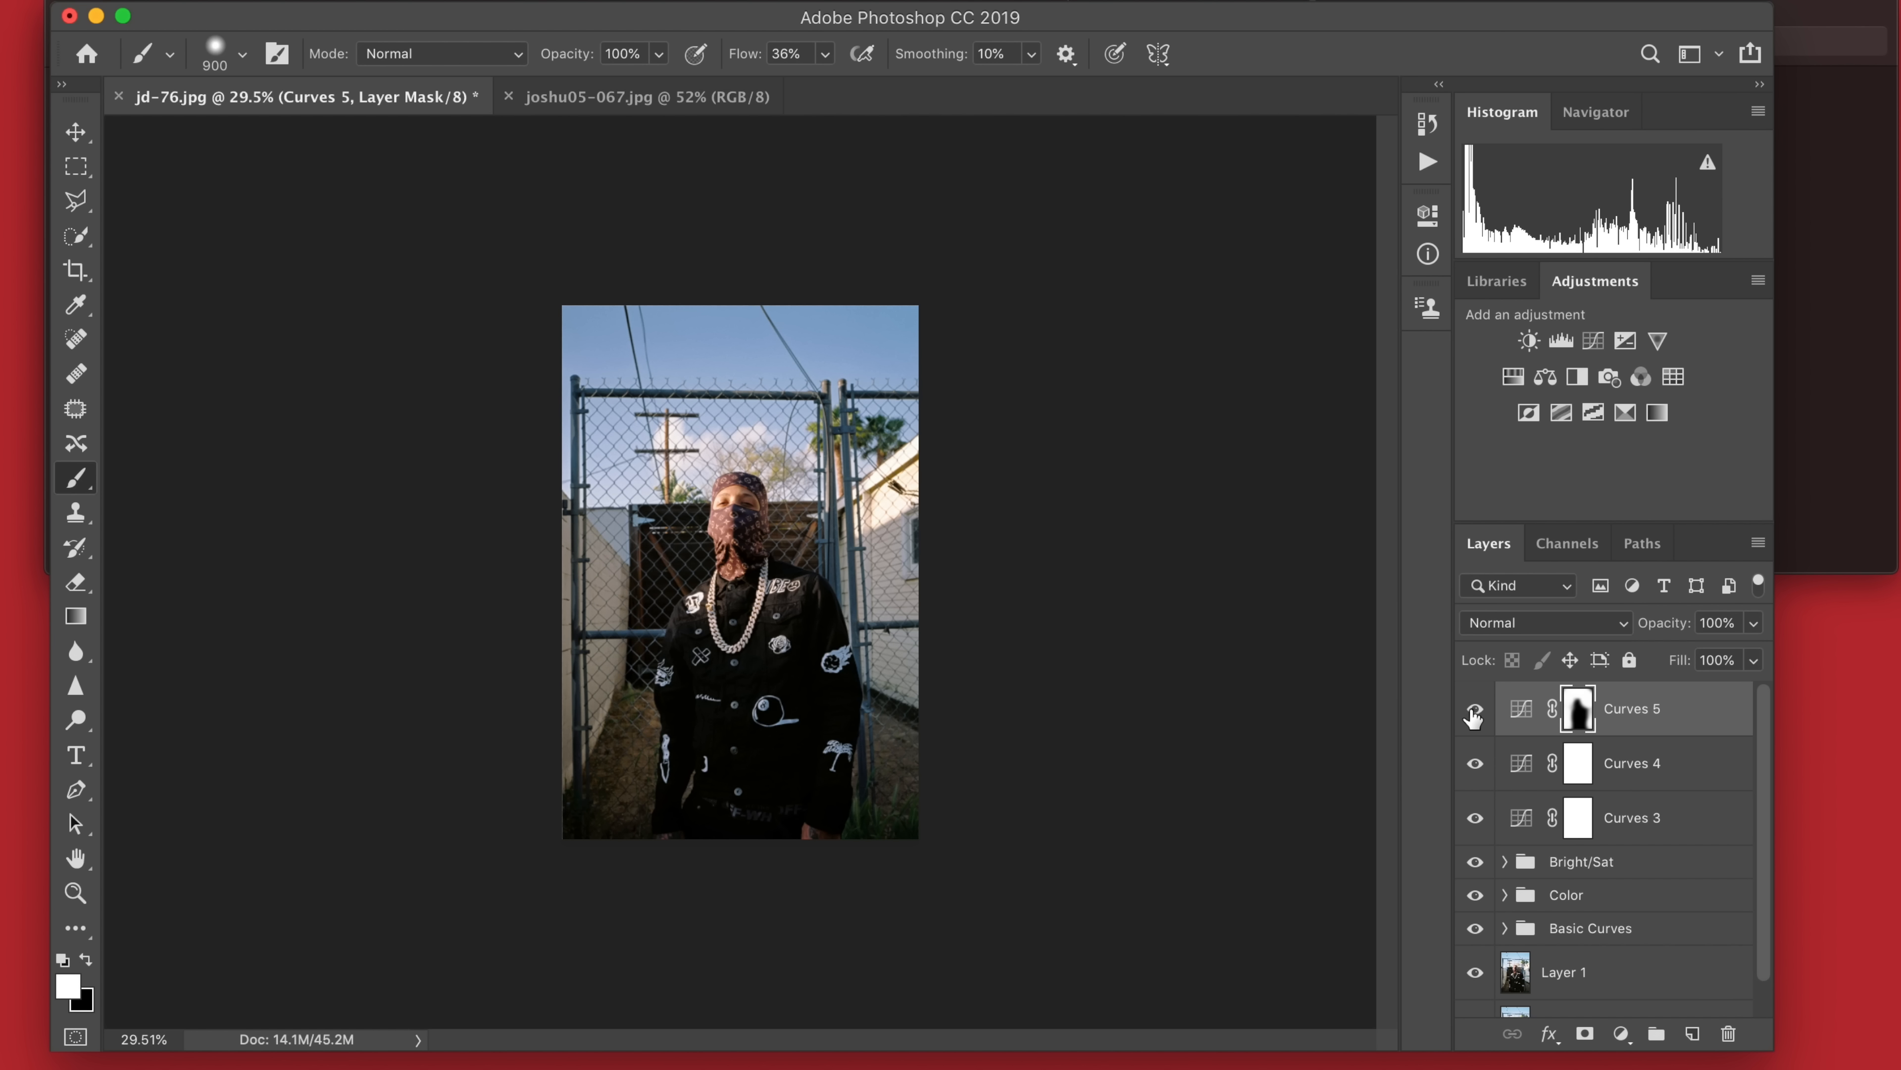
{"action": "left_click", "coordinate": [1473, 715]}
{"action": "left_click", "coordinate": [1473, 716]}
{"action": "left_click", "coordinate": [1473, 716]}
{"action": "left_click", "coordinate": [1473, 716]}
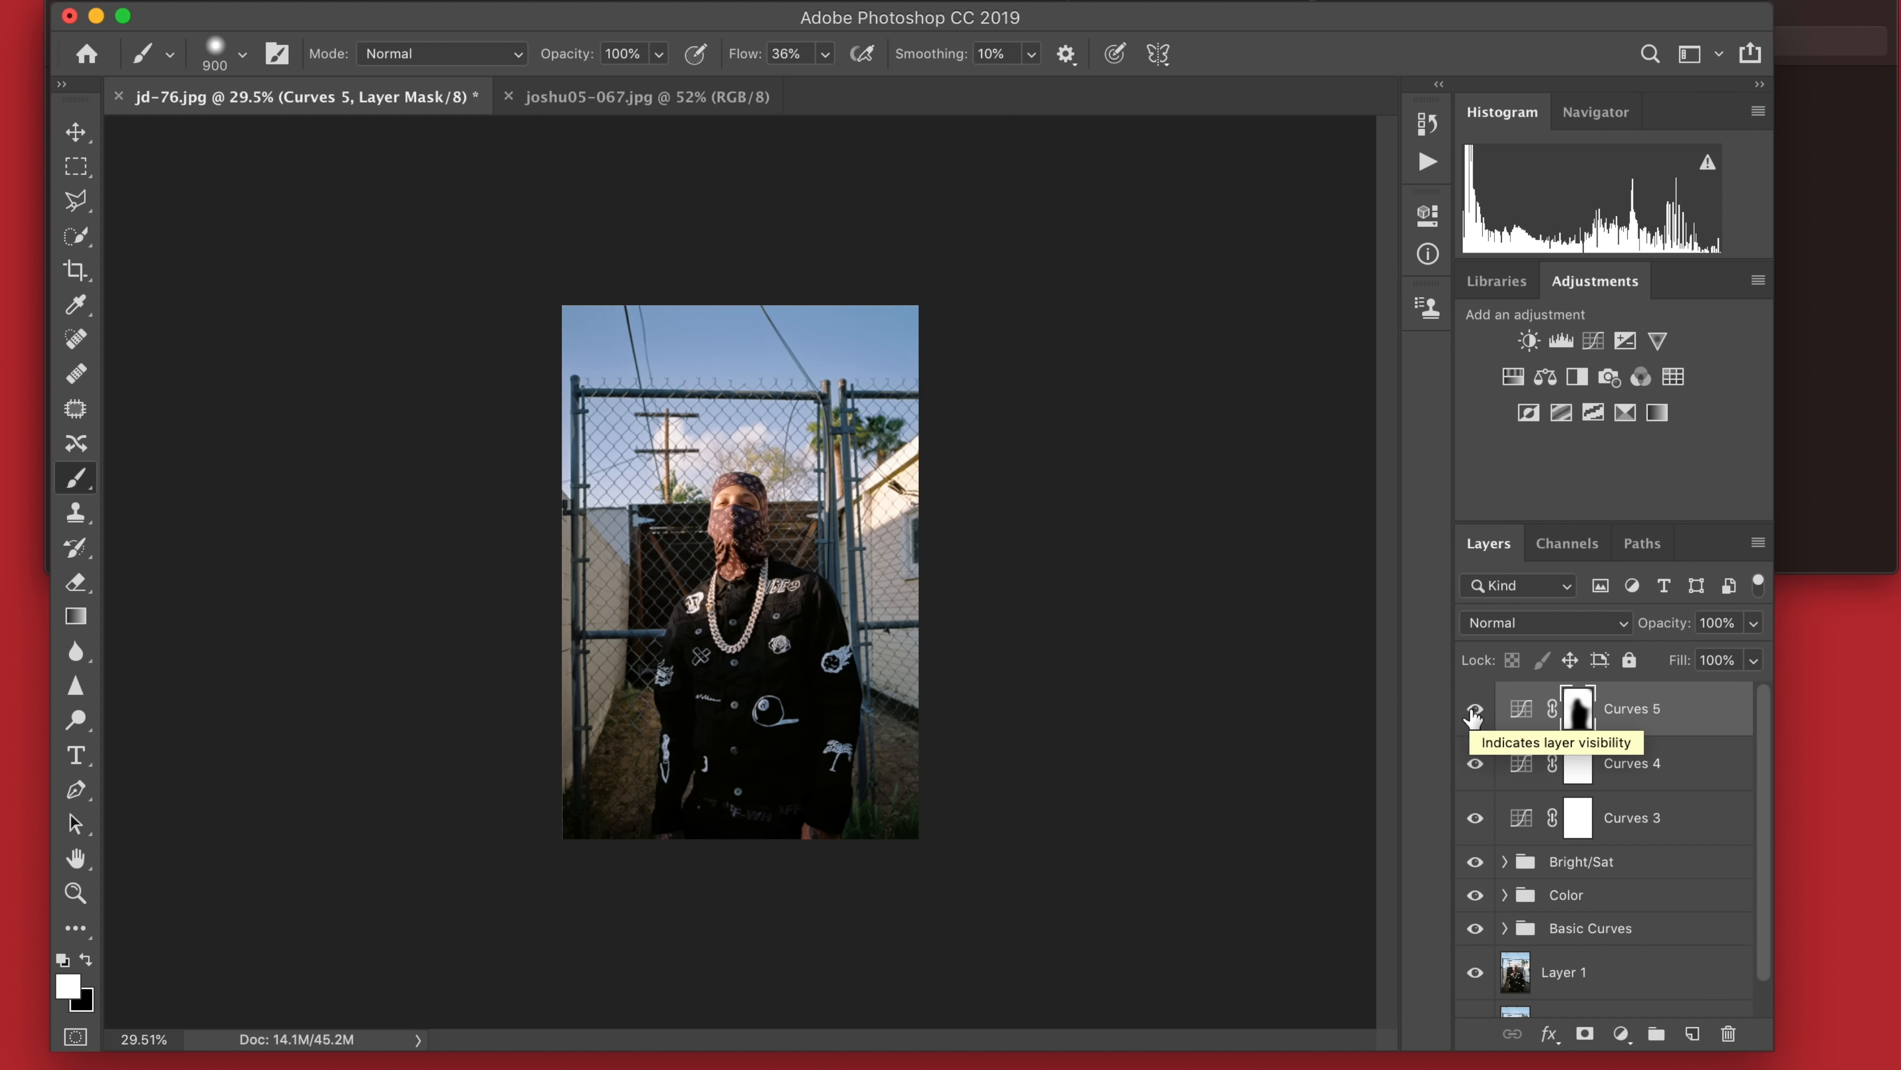
{"action": "left_click", "coordinate": [1474, 716]}
{"action": "left_click", "coordinate": [1473, 716]}
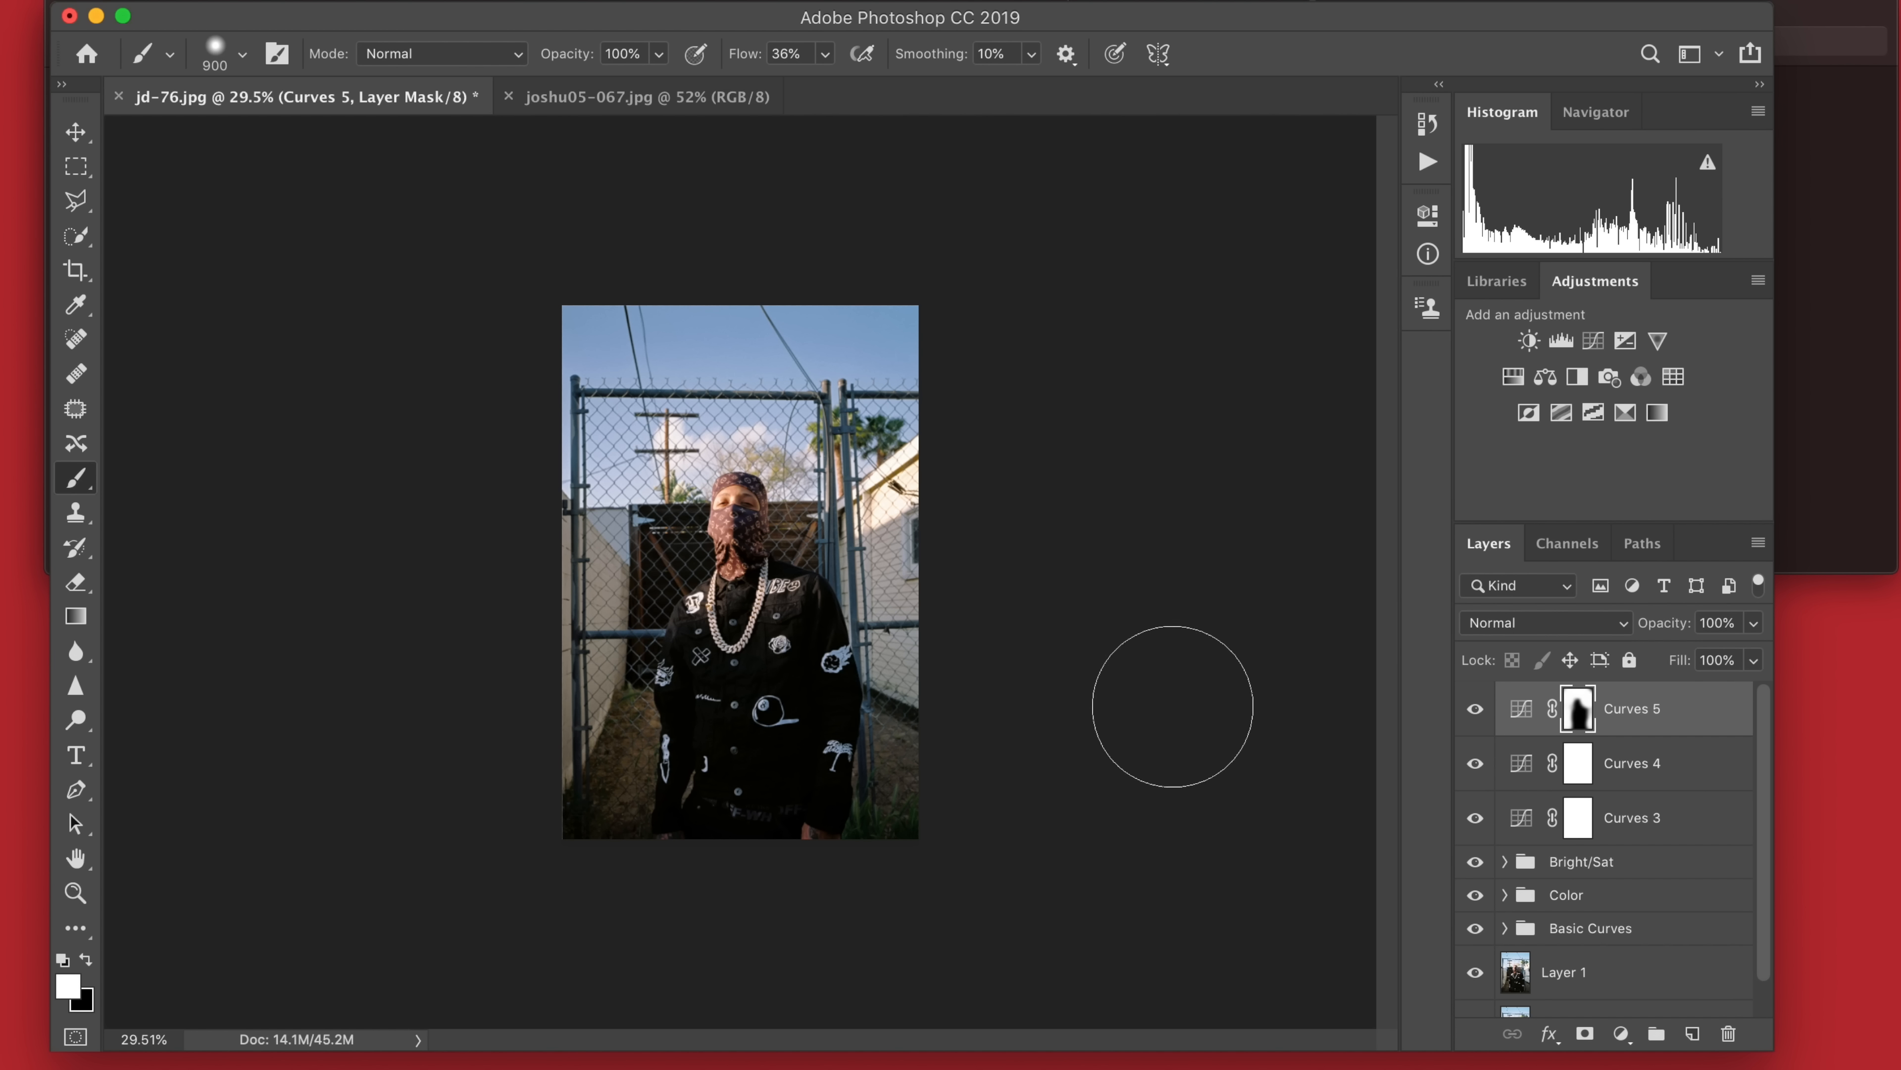
{"action": "scroll", "coordinate": [1148, 699], "scroll_direction": "down", "scroll_amount": 3}
{"action": "scroll", "coordinate": [1149, 698], "scroll_direction": "up", "scroll_amount": 5}
{"action": "scroll", "coordinate": [1148, 699], "scroll_direction": "up", "scroll_amount": 1}
Reduce the brush size to 200.
{"action": "key", "text": "["}
{"action": "key", "text": "["}
{"action": "key", "text": "["}
{"action": "key", "text": "["}
{"action": "key", "text": "["}
{"action": "key", "text": "["}
{"action": "key", "text": "["}
{"action": "key", "text": "["}
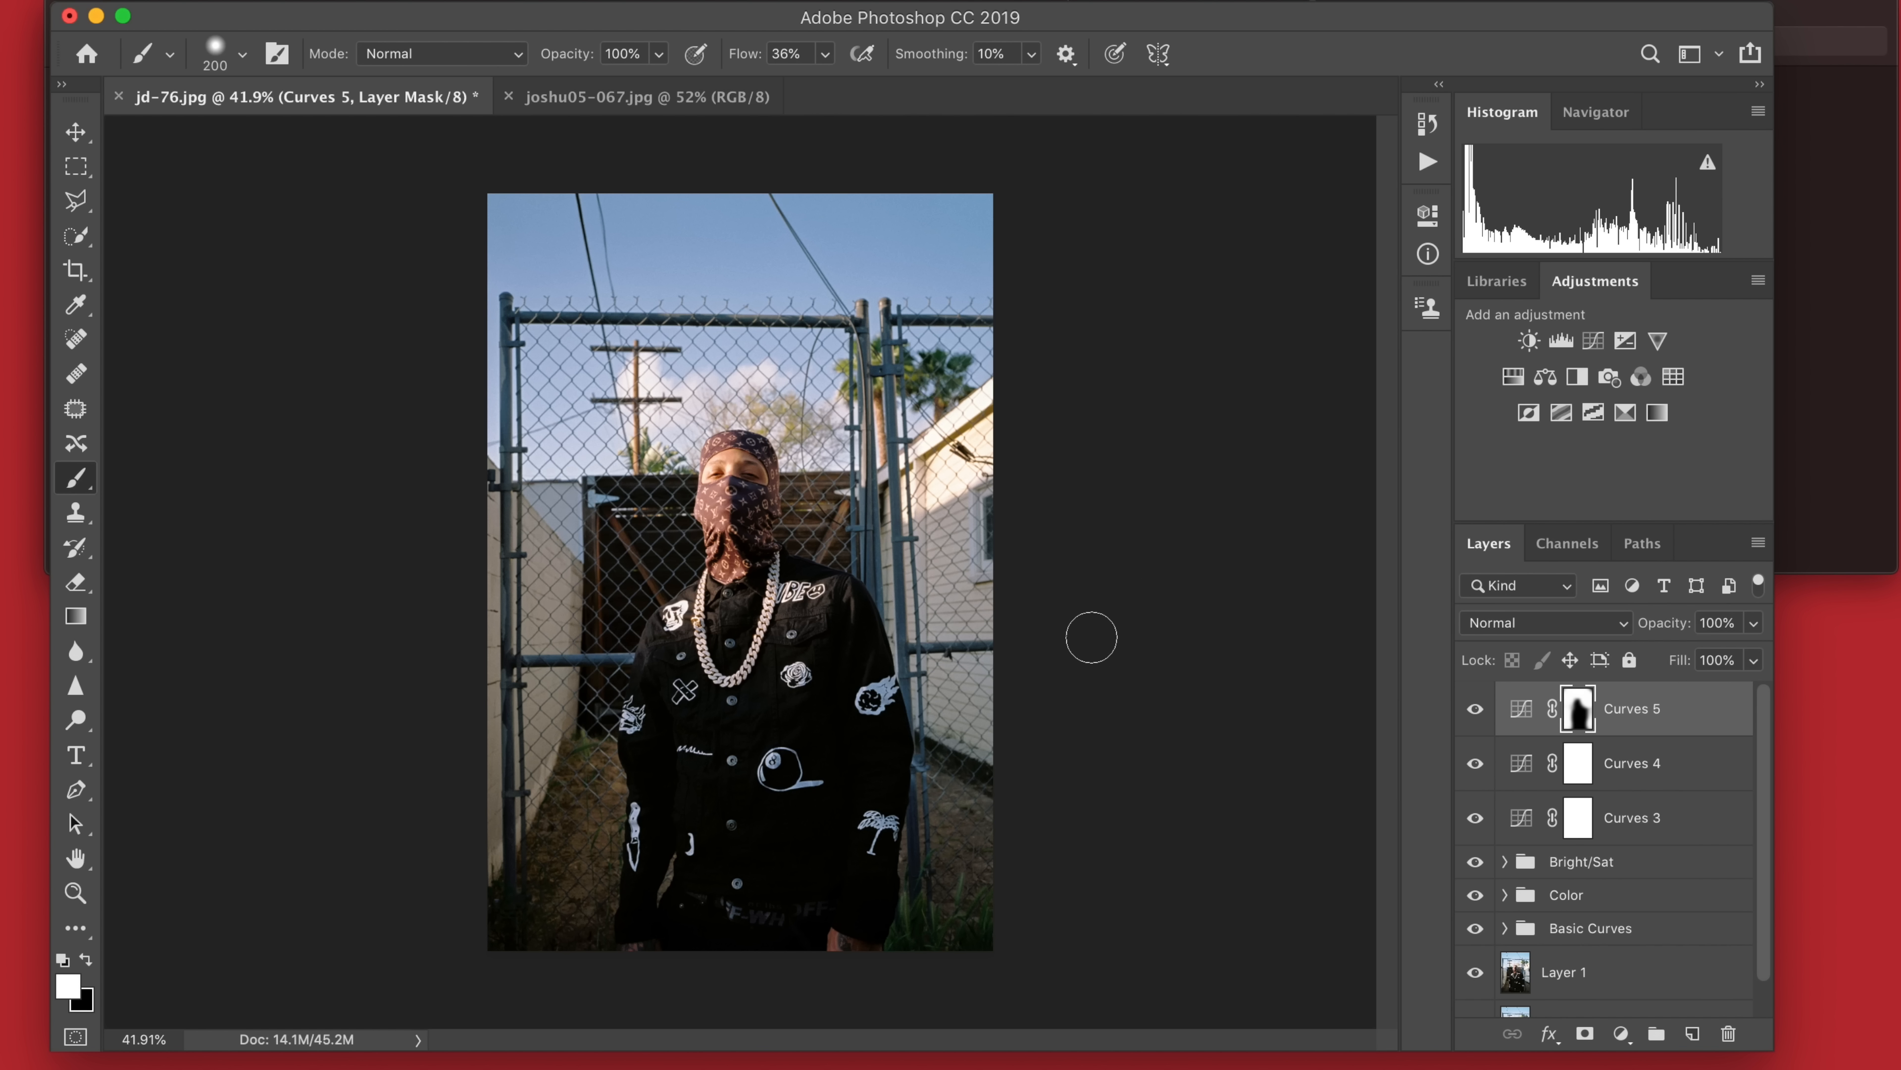
Recheck the photo with and without Curves 5, keep its Normal blend mode, and reduce the layer's opacity slightly.
{"action": "scroll", "coordinate": [1092, 637], "scroll_direction": "up", "scroll_amount": 2}
{"action": "left_click", "coordinate": [1475, 708]}
{"action": "left_click", "coordinate": [1474, 707]}
{"action": "left_click", "coordinate": [1475, 707]}
{"action": "left_click", "coordinate": [1475, 707]}
{"action": "scroll", "coordinate": [1150, 527], "scroll_direction": "down", "scroll_amount": 1}
{"action": "scroll", "coordinate": [1150, 526], "scroll_direction": "down", "scroll_amount": 3}
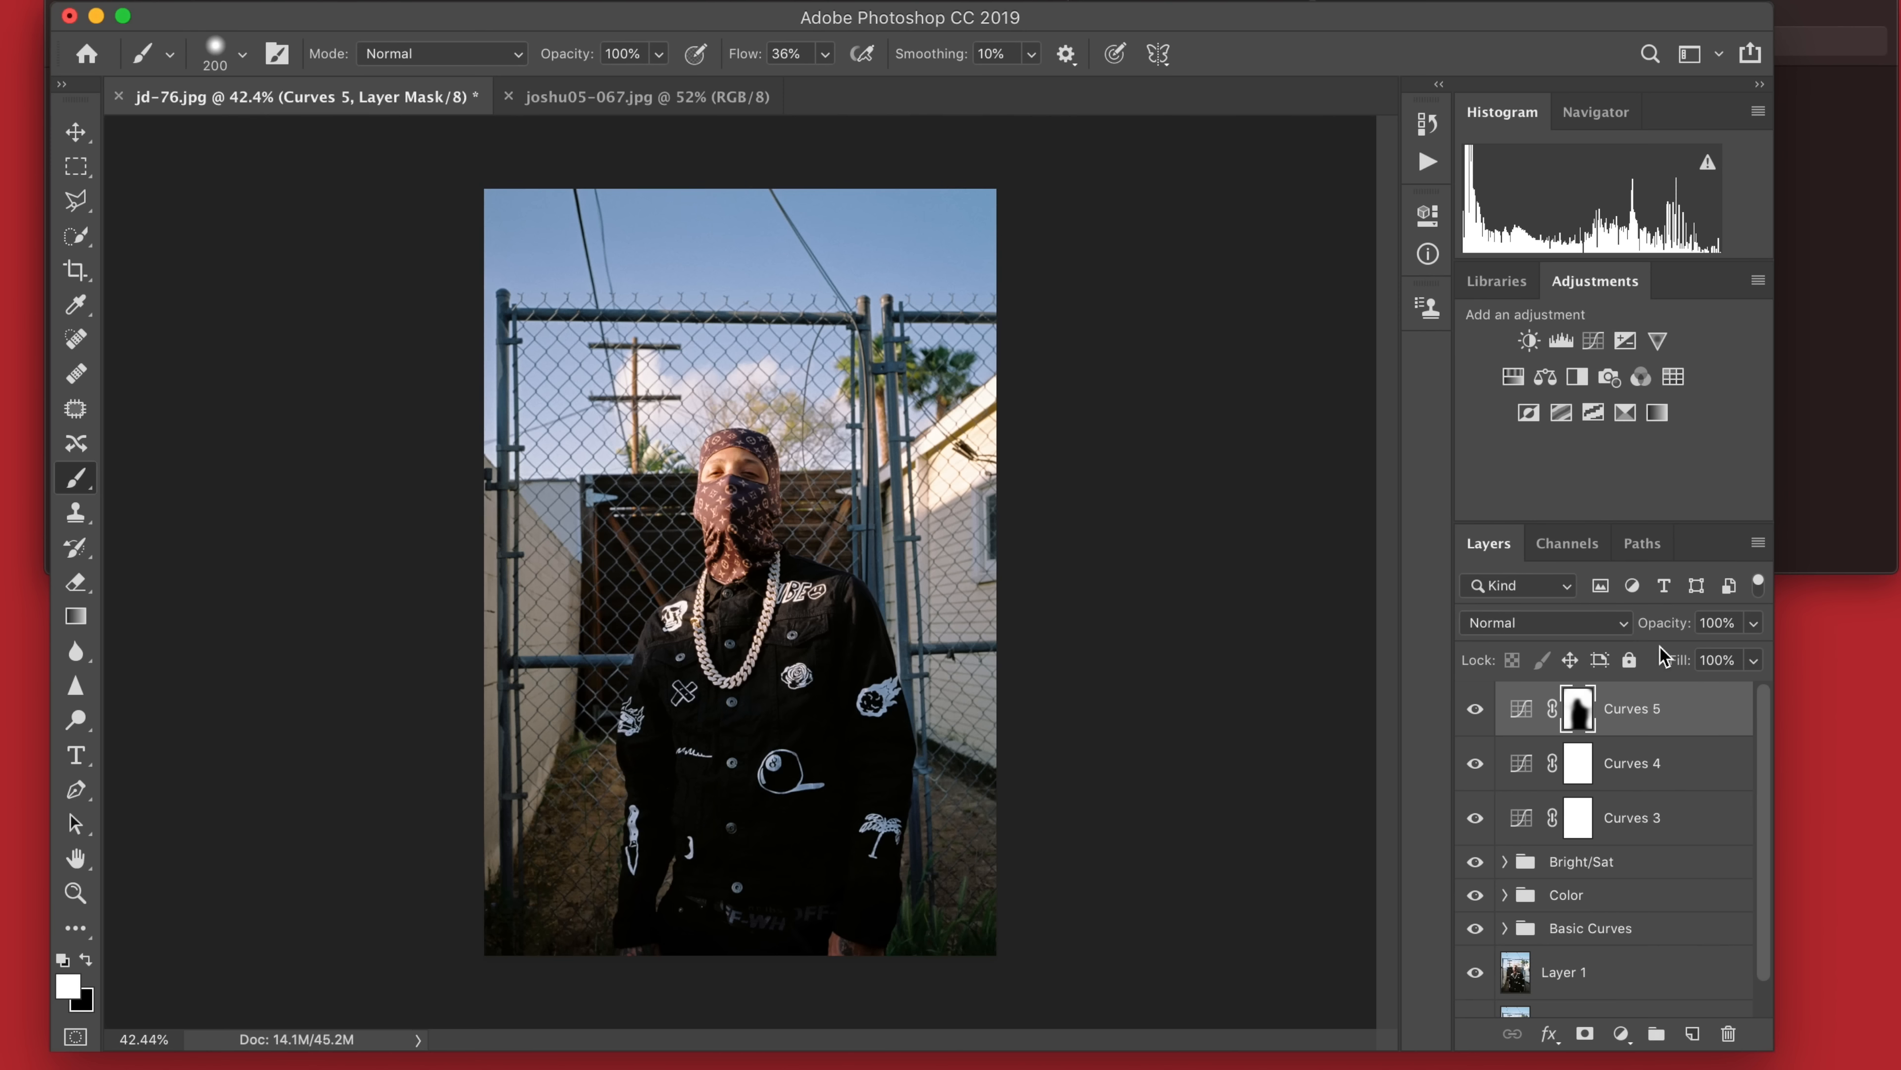
{"action": "left_click", "coordinate": [1615, 626]}
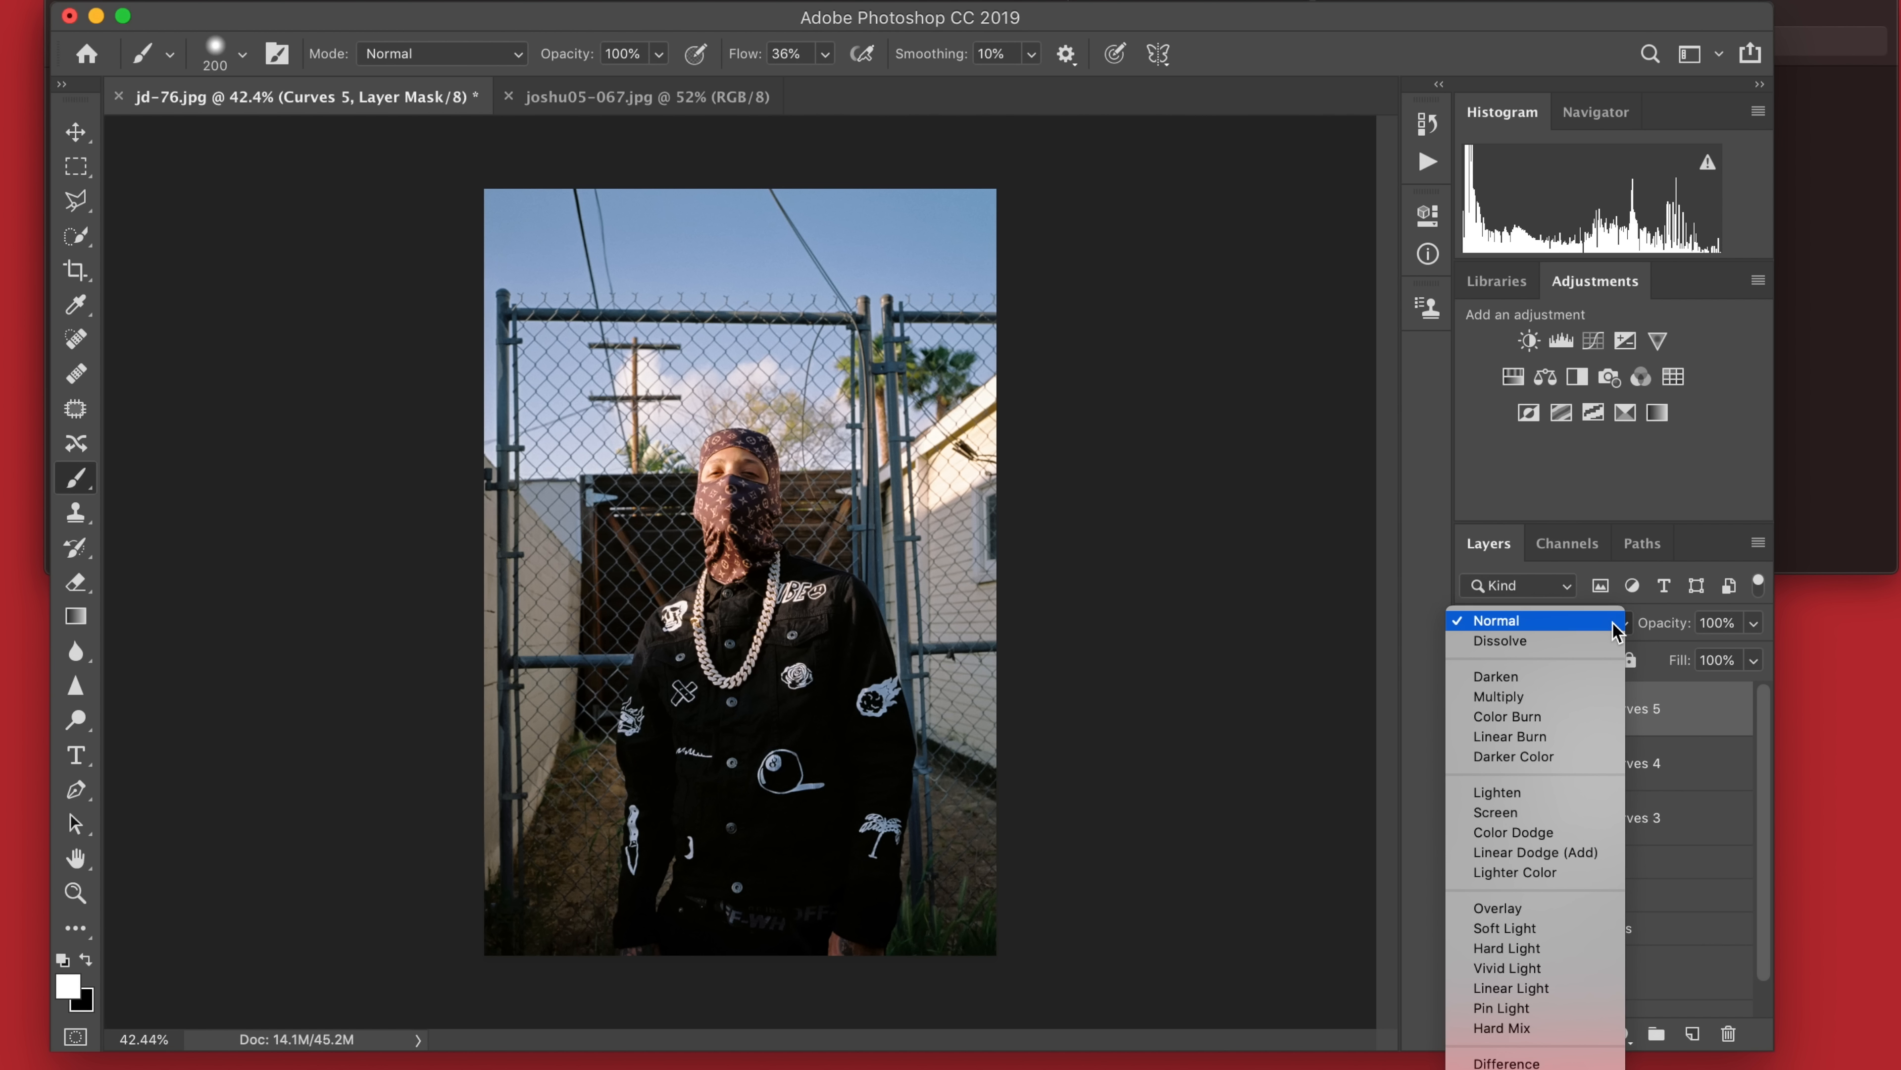
{"action": "left_click", "coordinate": [1615, 625]}
{"action": "left_click_drag", "start_coordinate": [1663, 622], "coordinate": [1602, 620]}
{"action": "left_click_drag", "start_coordinate": [1645, 632], "coordinate": [1645, 631]}
Group the Curves 3, Curves 4 and Curves 5 layers and name the group New Curves.
{"action": "scroll", "coordinate": [1034, 661], "scroll_direction": "down", "scroll_amount": 1}
{"action": "left_click", "coordinate": [1626, 821], "text": "shift"}
{"action": "key", "text": "super+g"}
{"action": "double_click", "coordinate": [1586, 694]}
{"action": "type", "text": "New Curves"}
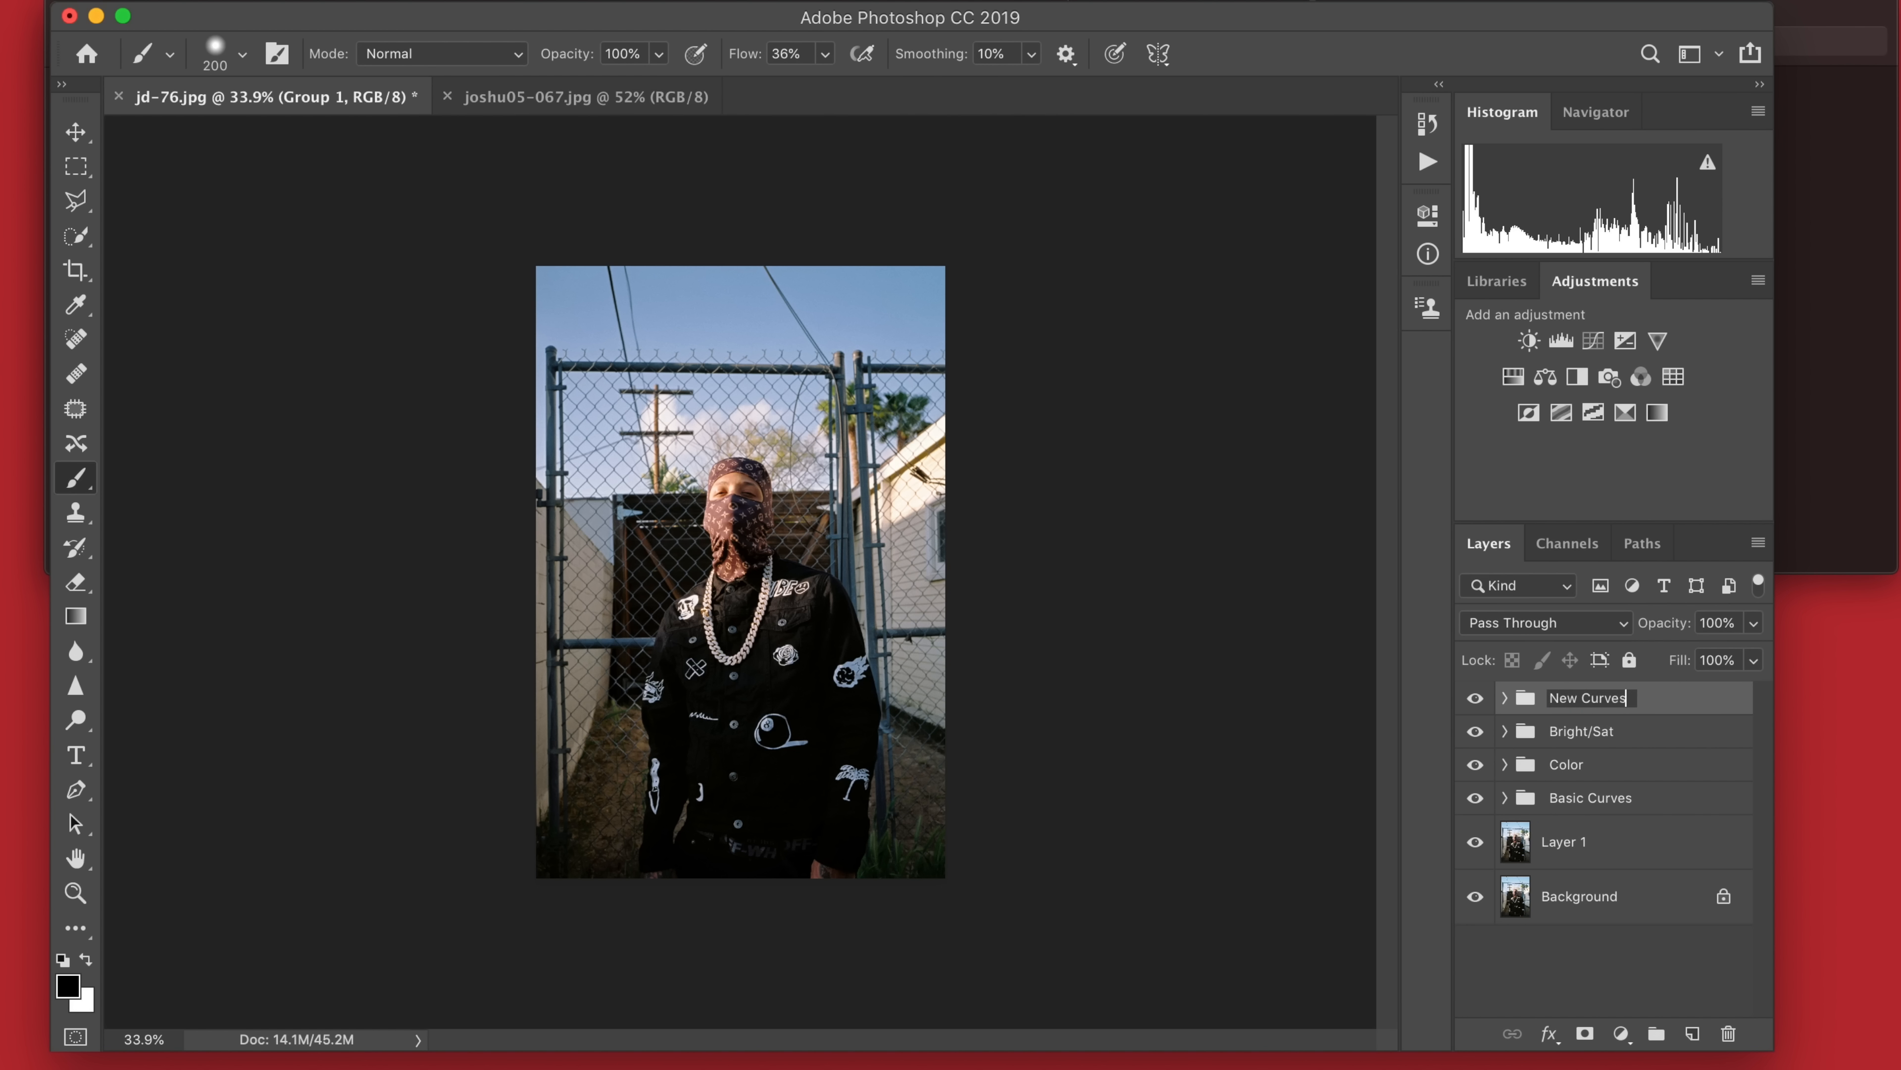
{"action": "key", "text": "Return"}
Compare the photo with and without the New Curves group.
{"action": "left_click", "coordinate": [1475, 697]}
{"action": "left_click", "coordinate": [1475, 697]}
{"action": "left_click", "coordinate": [1475, 697]}
{"action": "left_click", "coordinate": [1474, 697]}
{"action": "left_click", "coordinate": [1474, 697]}
{"action": "left_click", "coordinate": [1475, 697]}
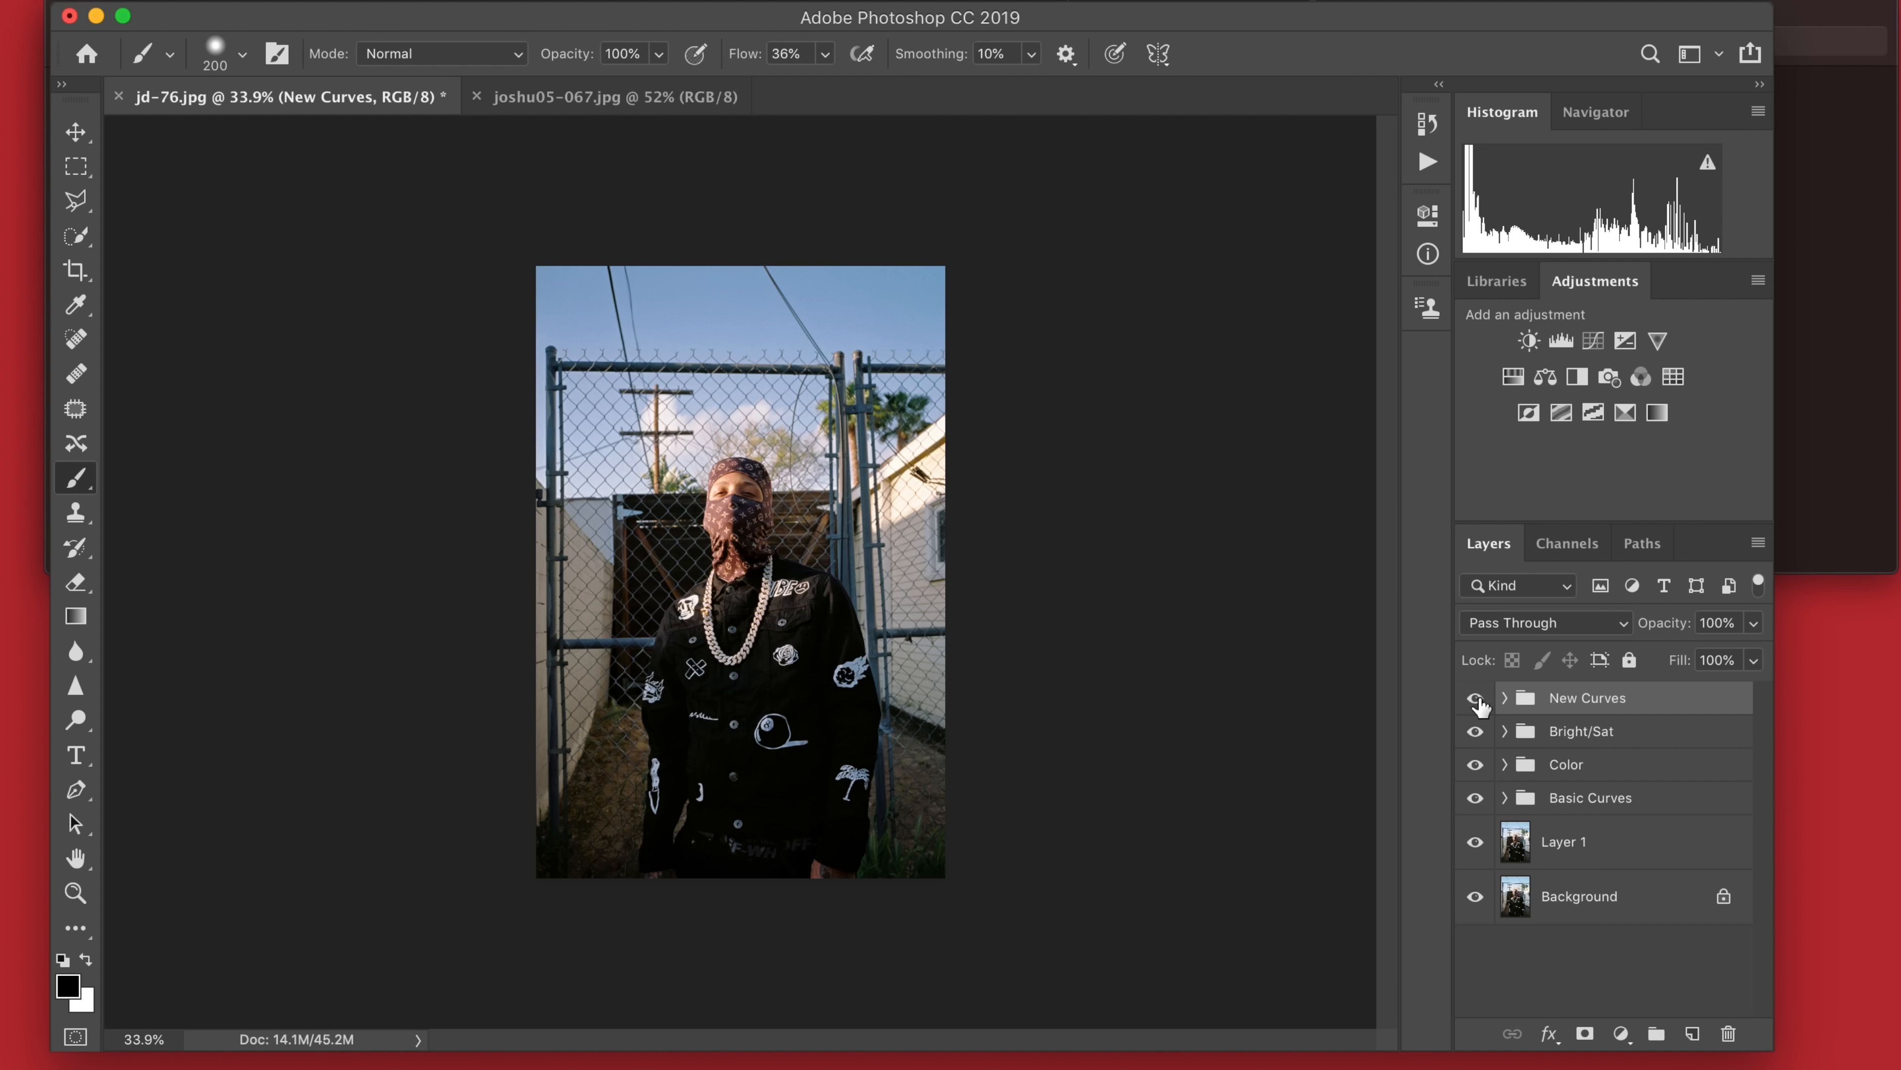
{"action": "left_click", "coordinate": [1475, 697]}
{"action": "left_click", "coordinate": [1475, 697]}
{"action": "left_click", "coordinate": [1474, 697]}
{"action": "left_click", "coordinate": [1474, 697]}
Add a Curves layer above the New Curves group with a mild S-curve: brighter highlights, darker shadows, and a point at input 98, output 92.
{"action": "scroll", "coordinate": [1593, 341], "scroll_direction": "up", "scroll_amount": 1}
{"action": "left_click", "coordinate": [1593, 341]}
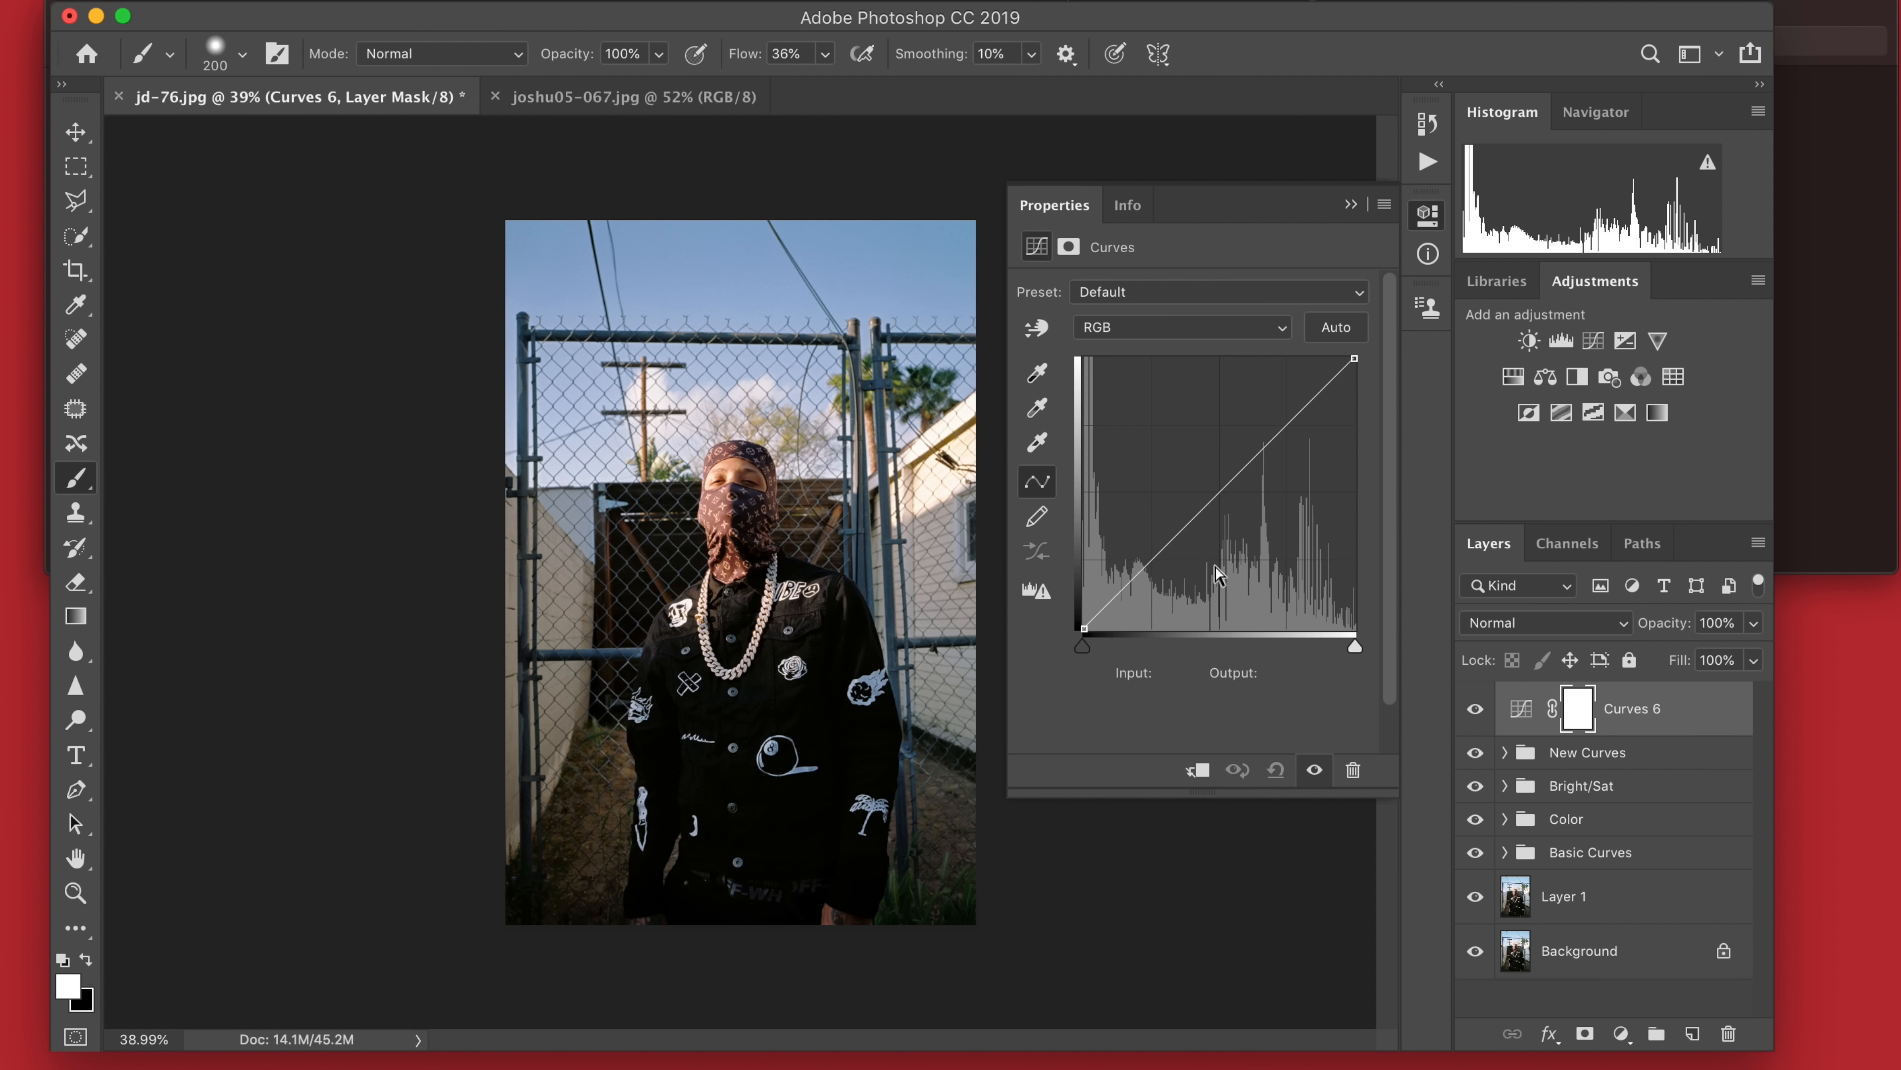
{"action": "left_click_drag", "start_coordinate": [1219, 490], "coordinate": [1217, 500]}
{"action": "left_click", "coordinate": [1281, 427]}
{"action": "left_click", "coordinate": [1152, 565]}
{"action": "left_click_drag", "start_coordinate": [1153, 564], "coordinate": [1155, 562]}
{"action": "left_click", "coordinate": [1108, 618]}
{"action": "left_click", "coordinate": [1123, 593]}
{"action": "left_click", "coordinate": [1189, 530]}
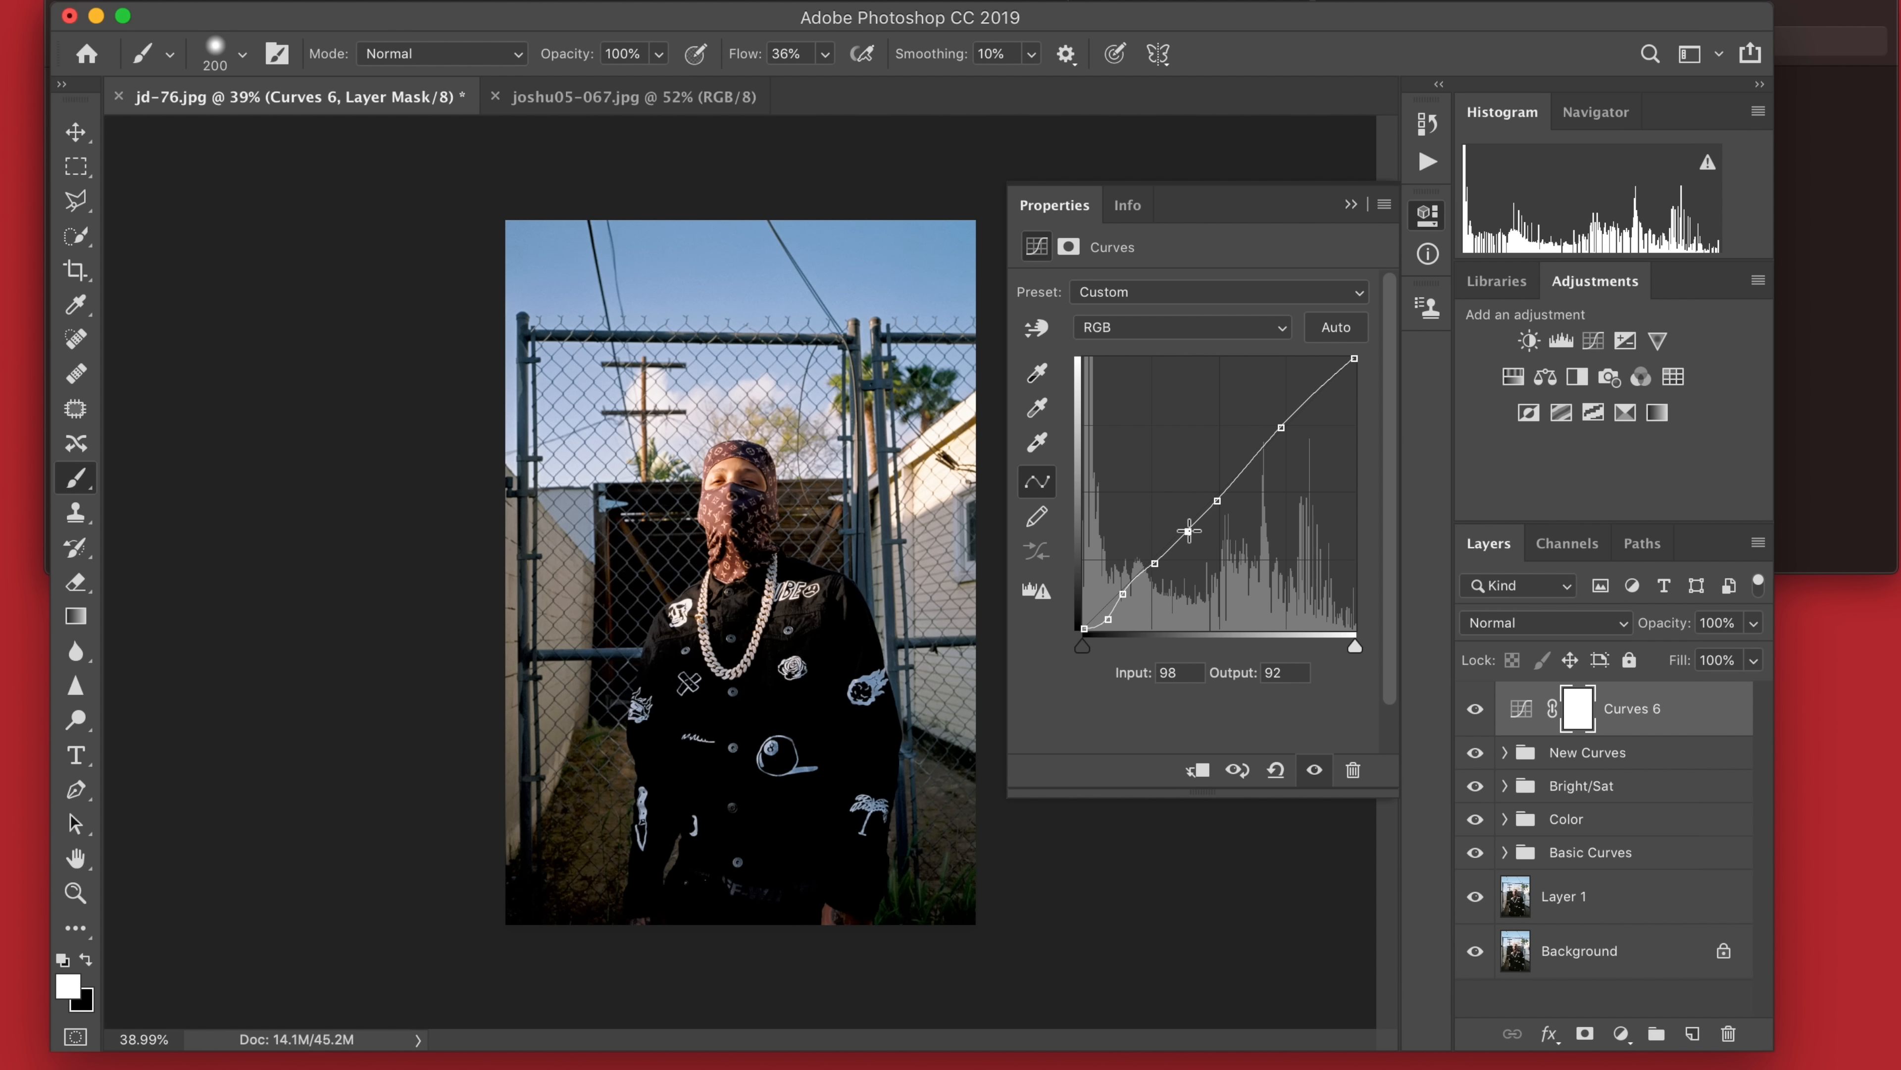
{"action": "left_click", "coordinate": [1351, 204]}
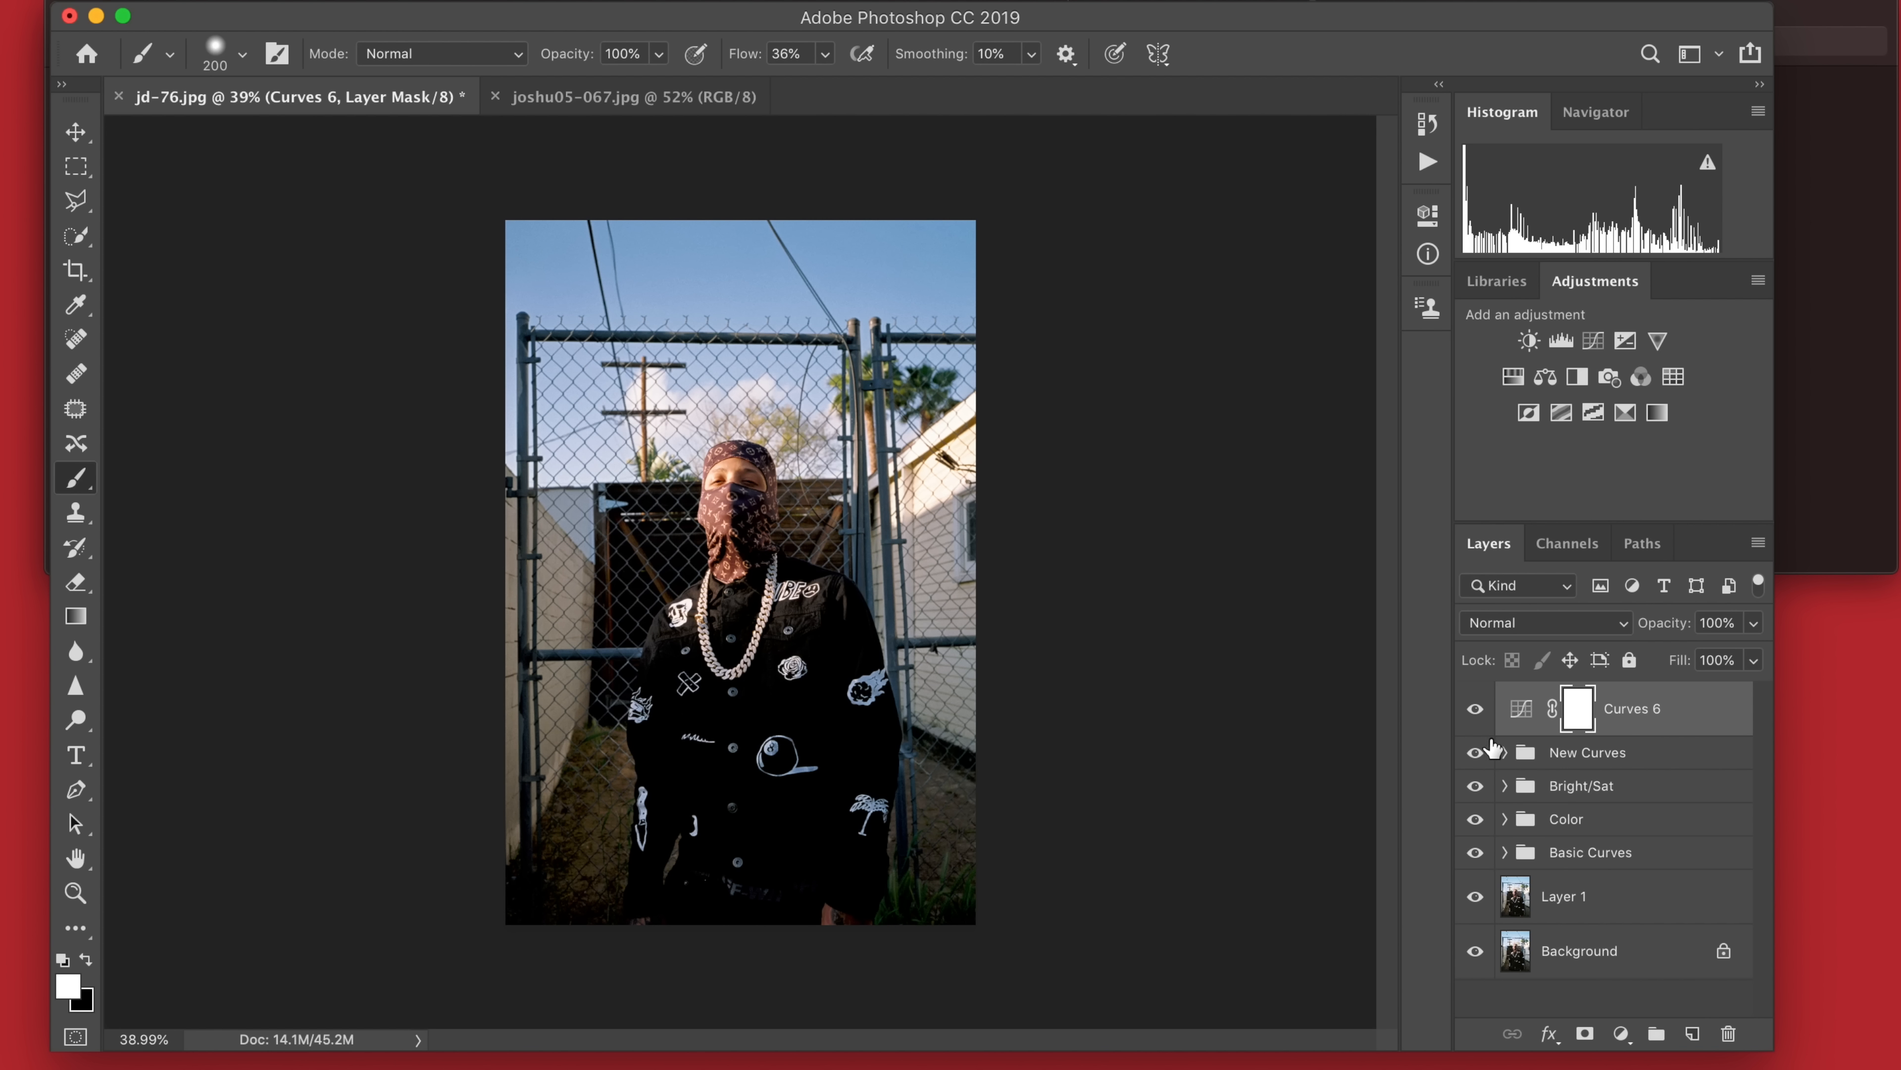
Compare the photo with and without the Curves 6 layer.
{"action": "left_click", "coordinate": [1474, 717]}
{"action": "left_click", "coordinate": [1474, 717]}
{"action": "left_click", "coordinate": [1475, 717]}
{"action": "left_click", "coordinate": [1475, 718]}
Try the Luminosity blend mode on the Curves 6 layer and undo the change.
{"action": "left_click", "coordinate": [1587, 623]}
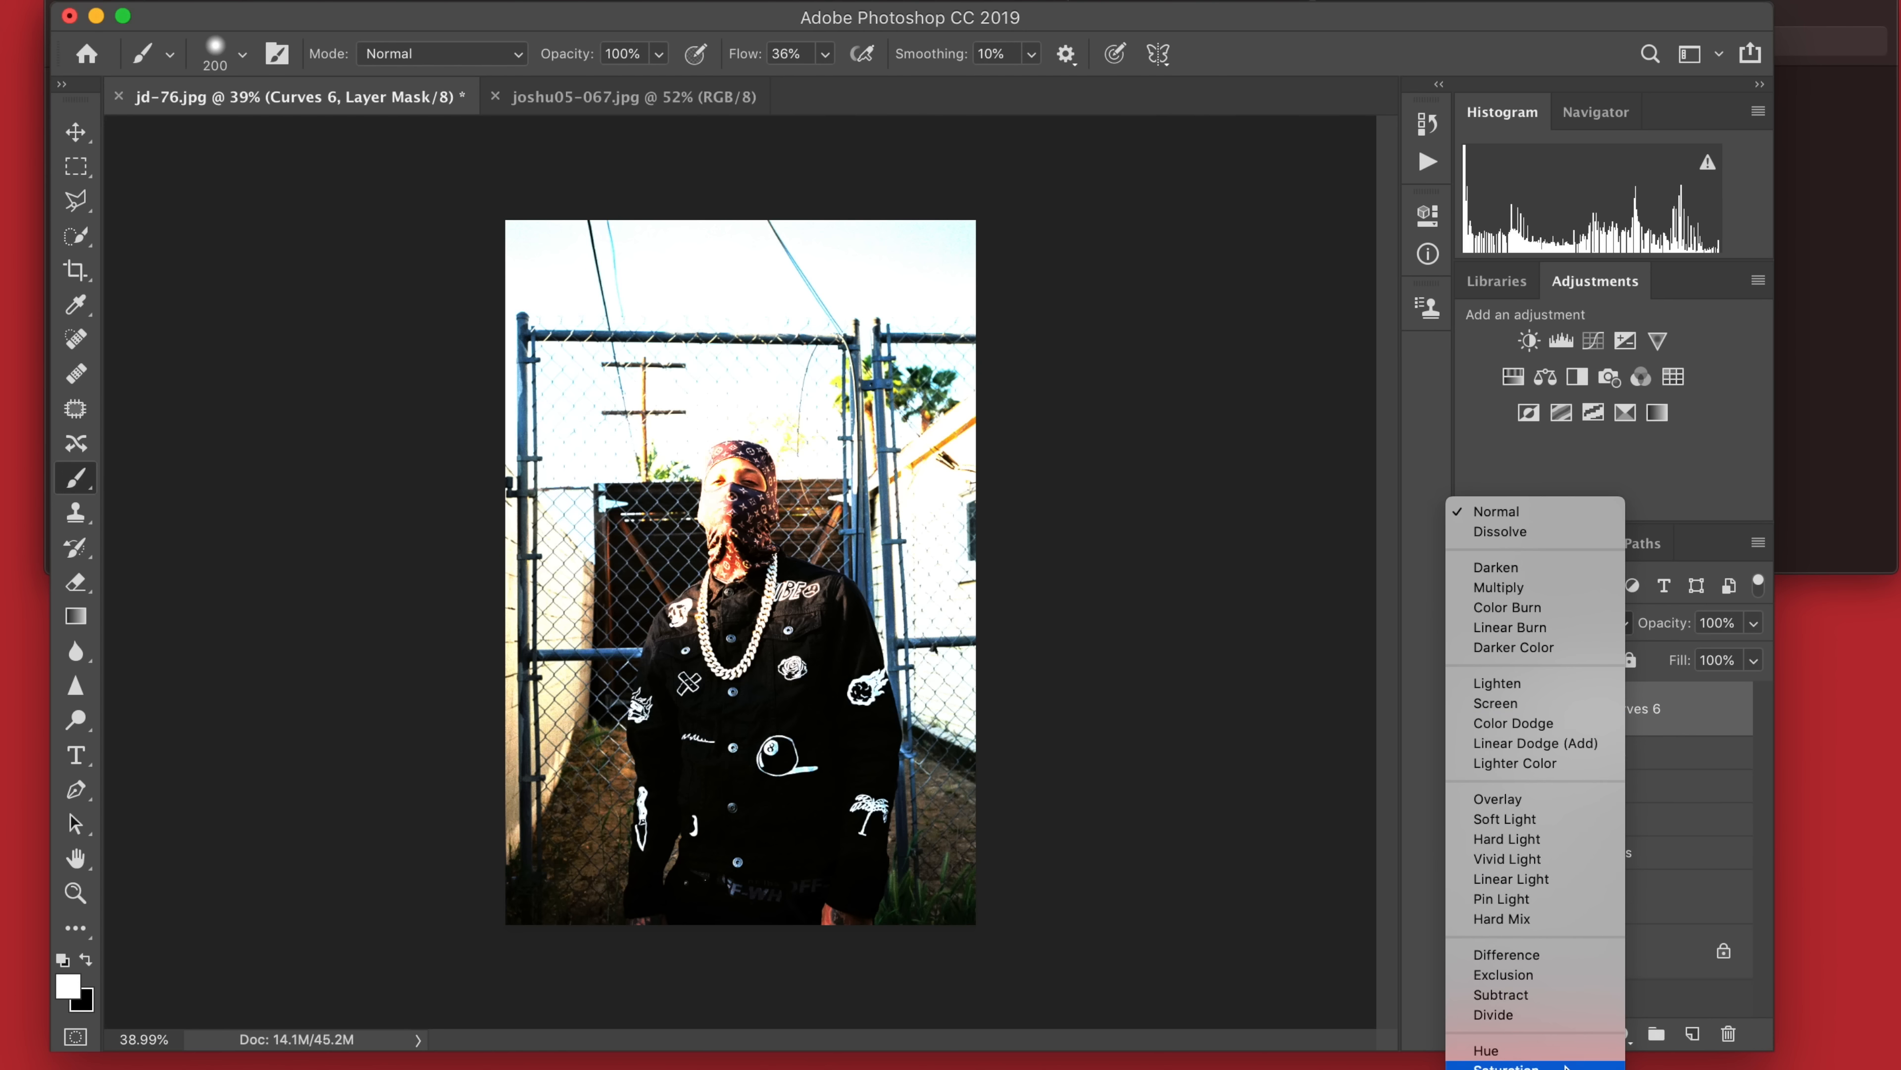
{"action": "left_click", "coordinate": [1512, 1058]}
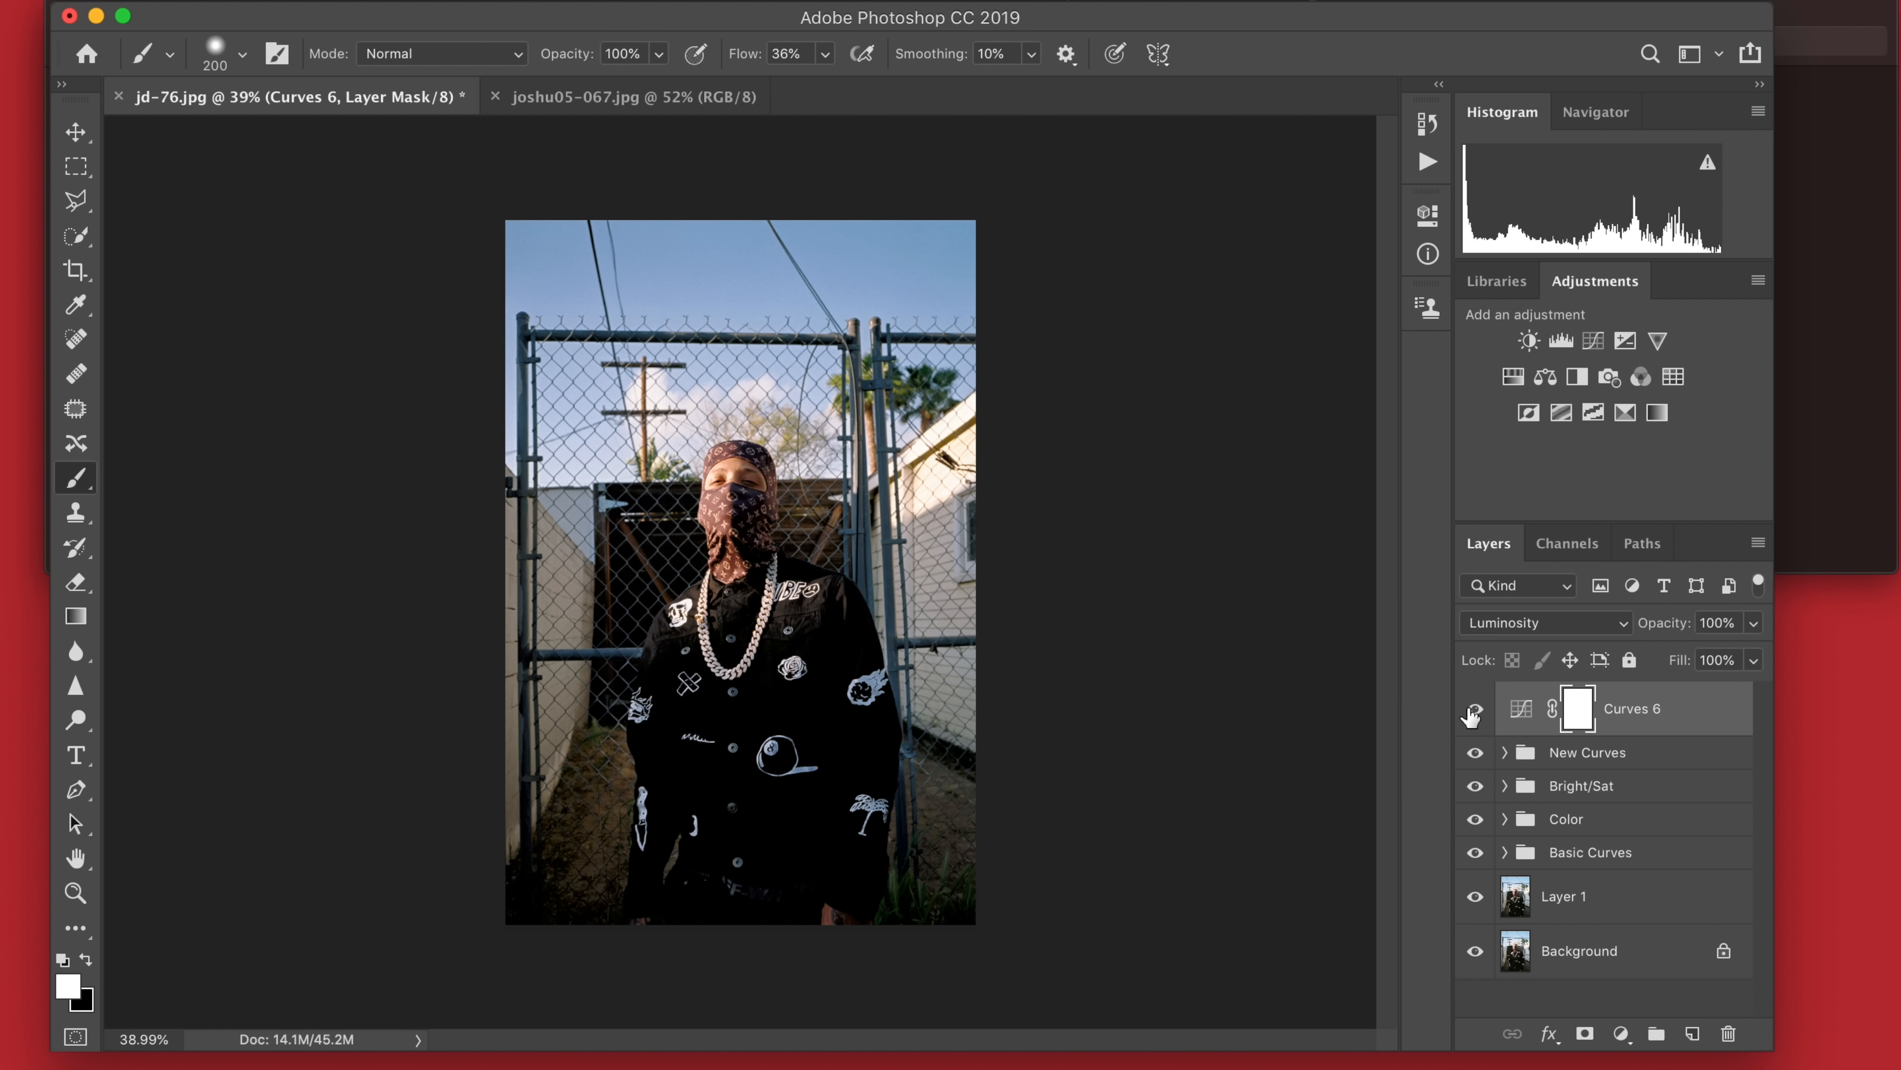
{"action": "key", "text": "super+z"}
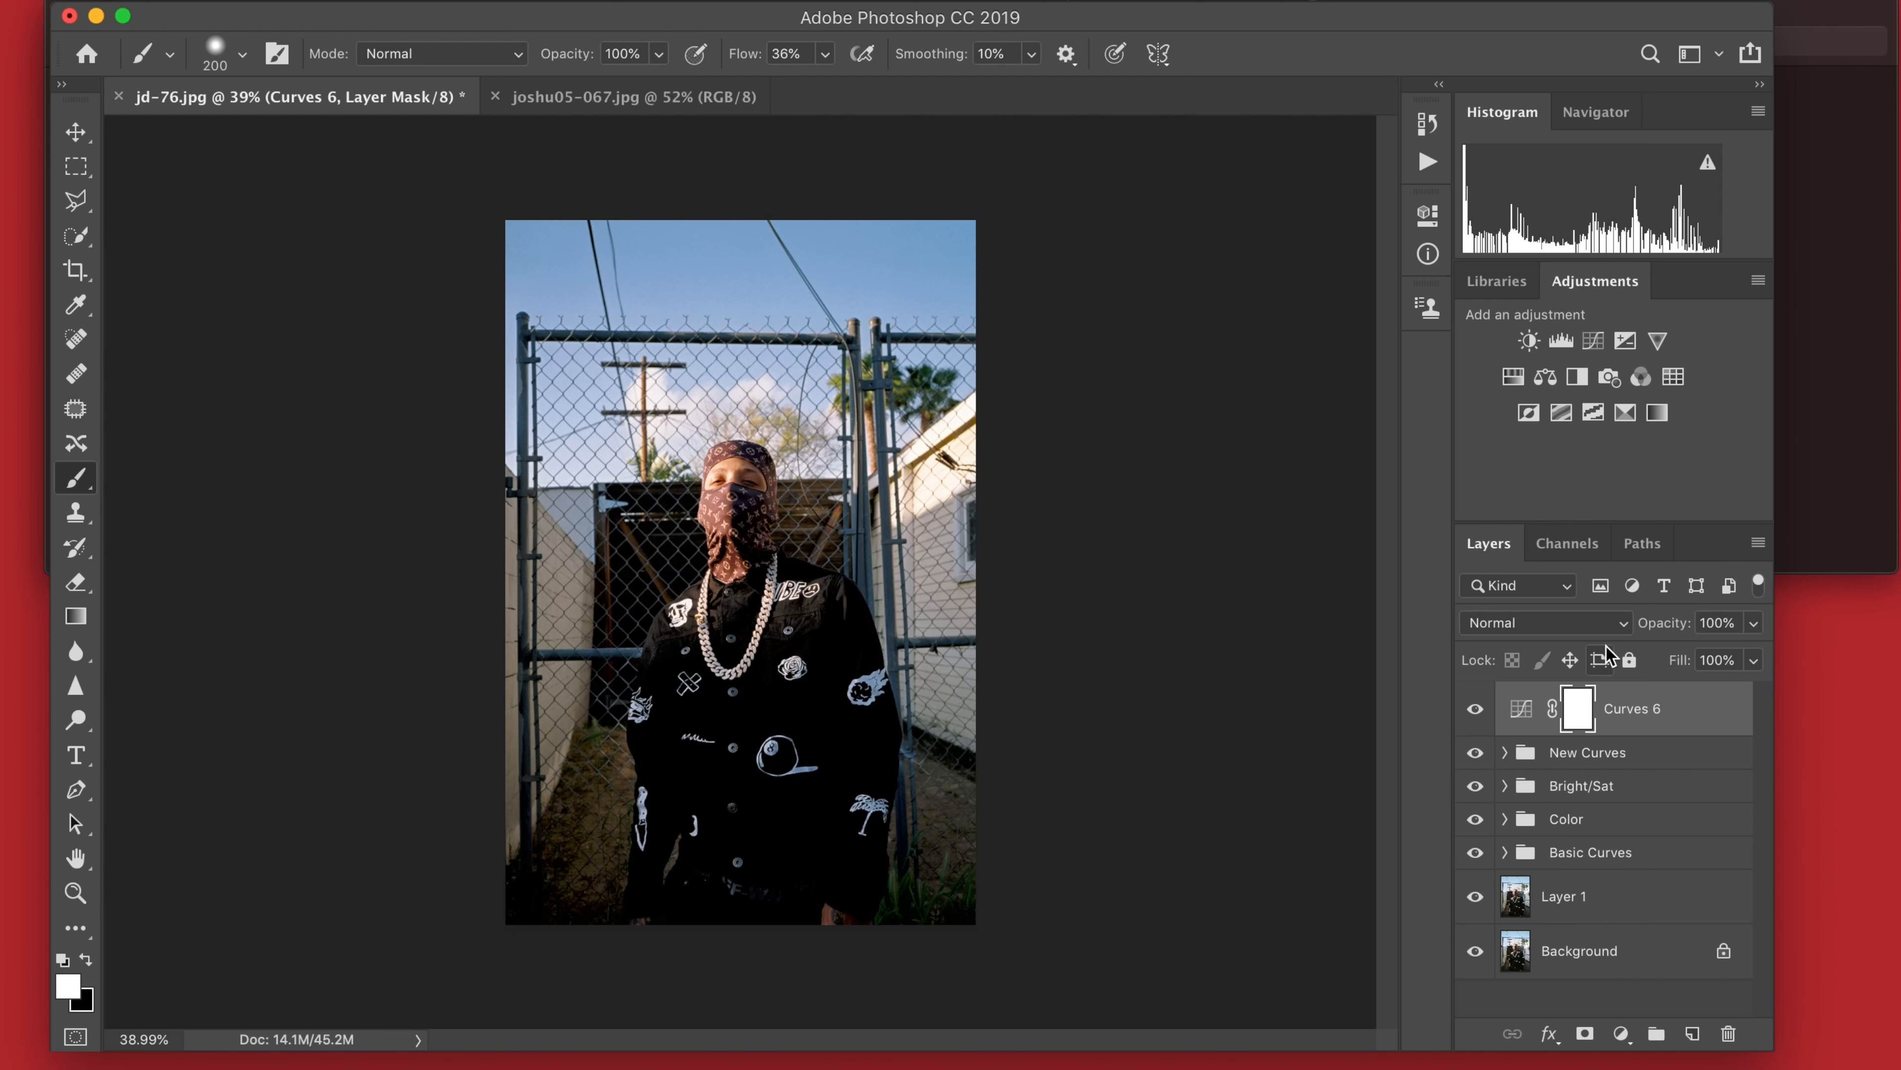
Invert the Curves 6 mask to black and paint the man back in white with a 500 px brush.
{"action": "key", "text": "super+i"}
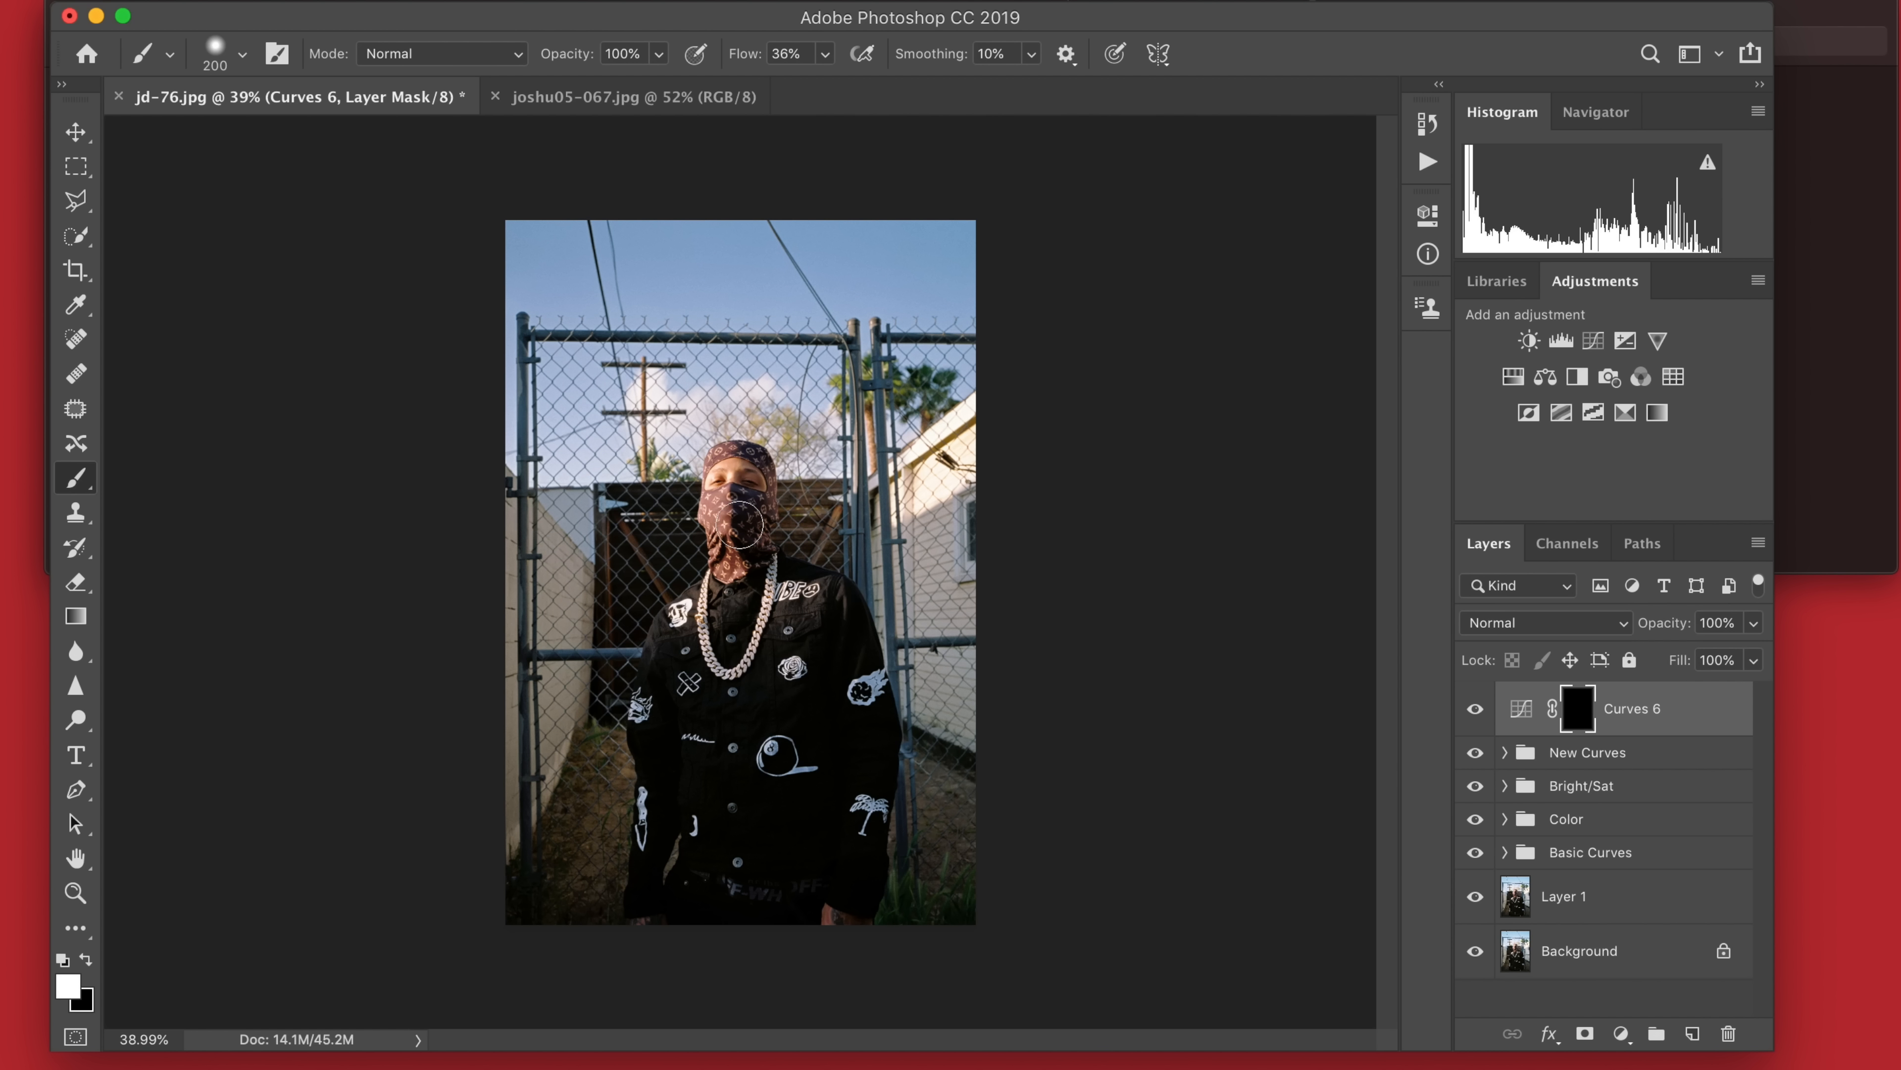
{"action": "key", "text": "bracketright"}
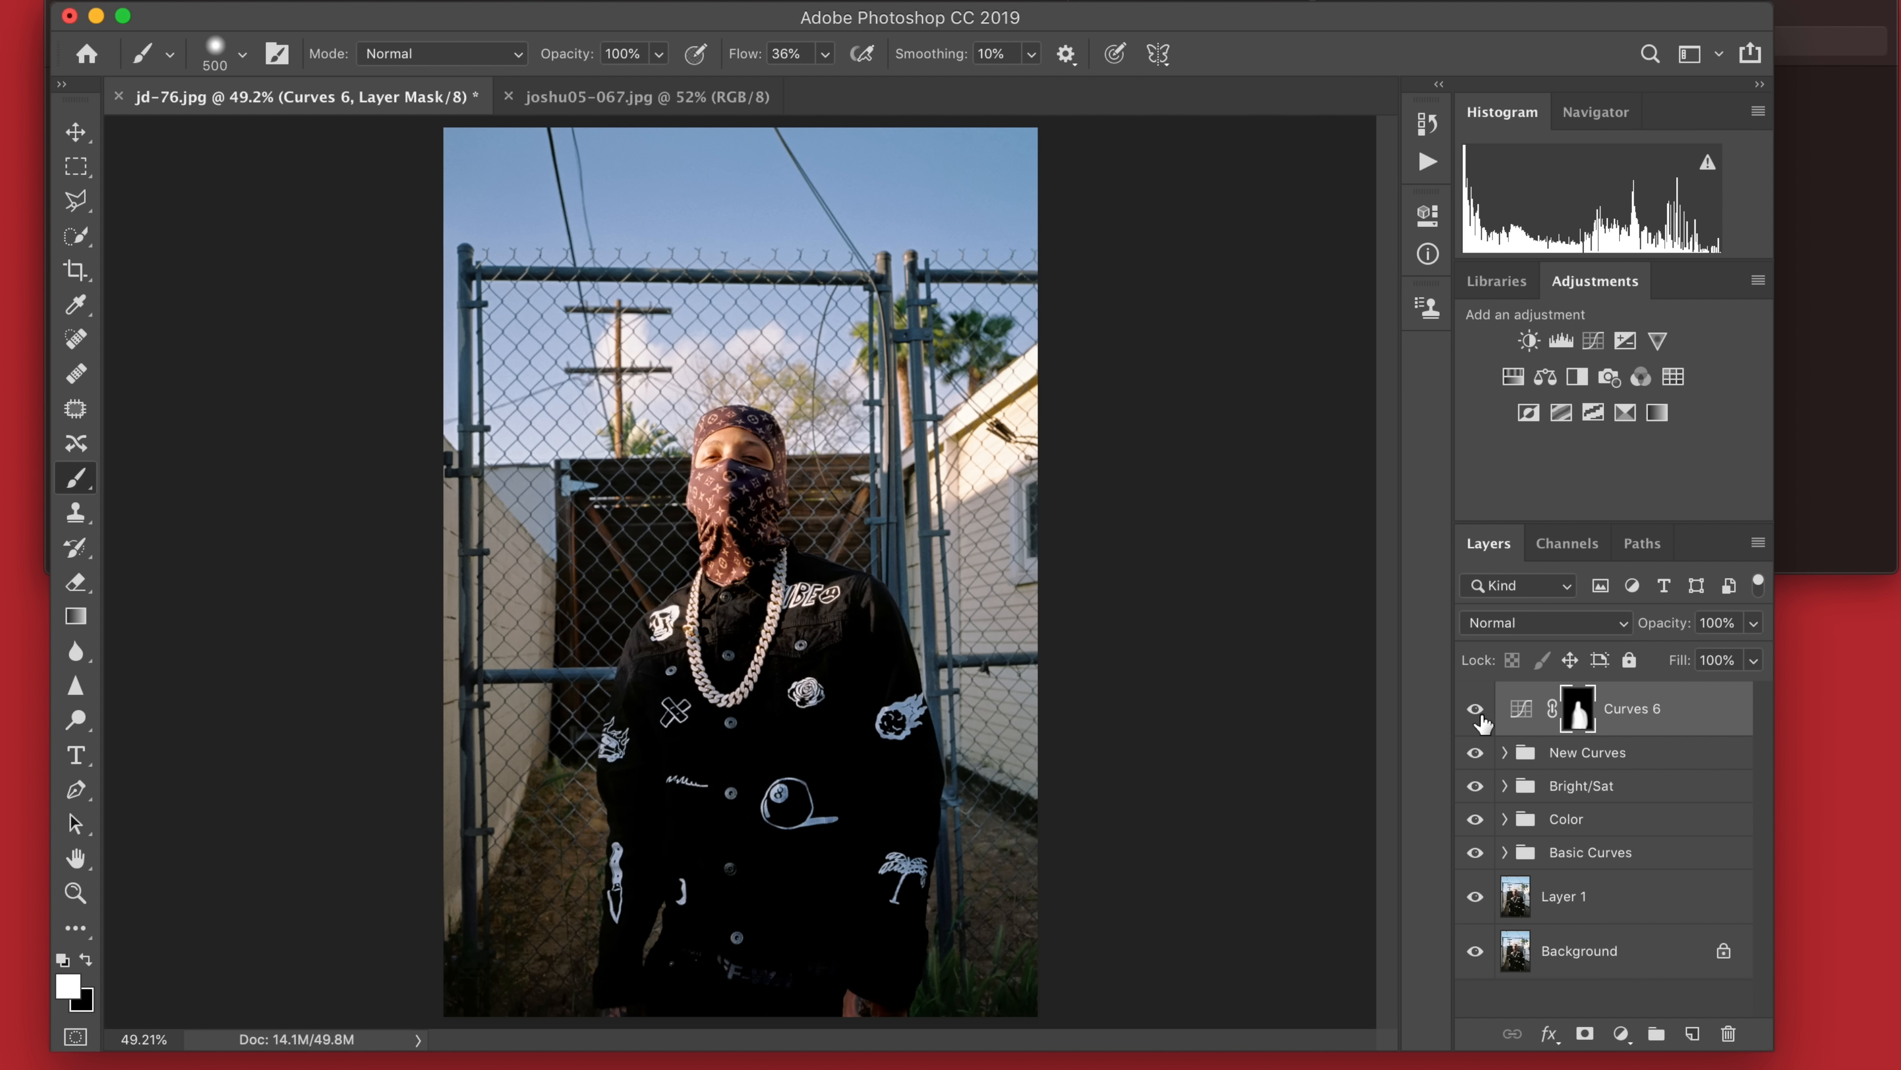
Set the Curves 6 layer's opacity to 85% and recheck its effect on the photo.
{"action": "left_click_drag", "start_coordinate": [1677, 628], "coordinate": [1650, 629]}
{"action": "scroll", "coordinate": [1134, 699], "scroll_direction": "down", "scroll_amount": 3}
{"action": "key", "text": "super+equal"}
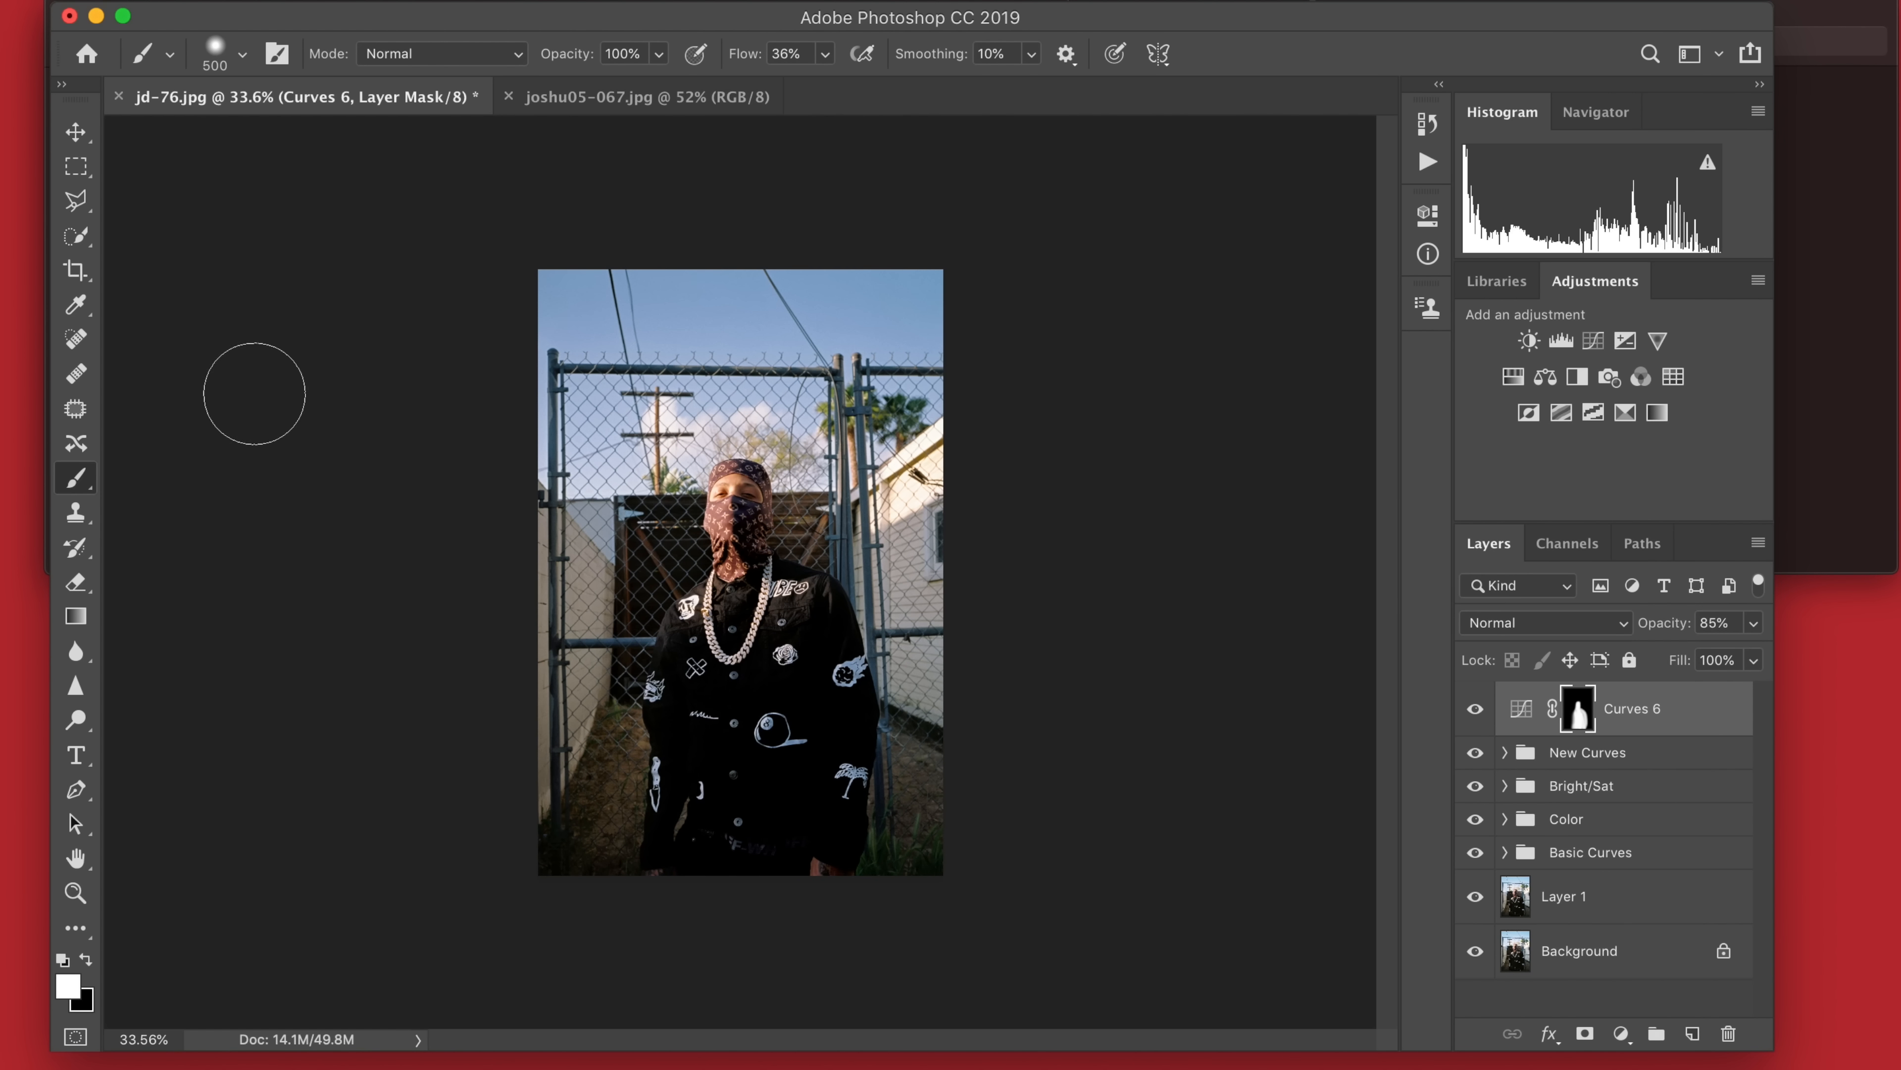
{"action": "left_click", "coordinate": [75, 132]}
{"action": "key", "text": "super+equal"}
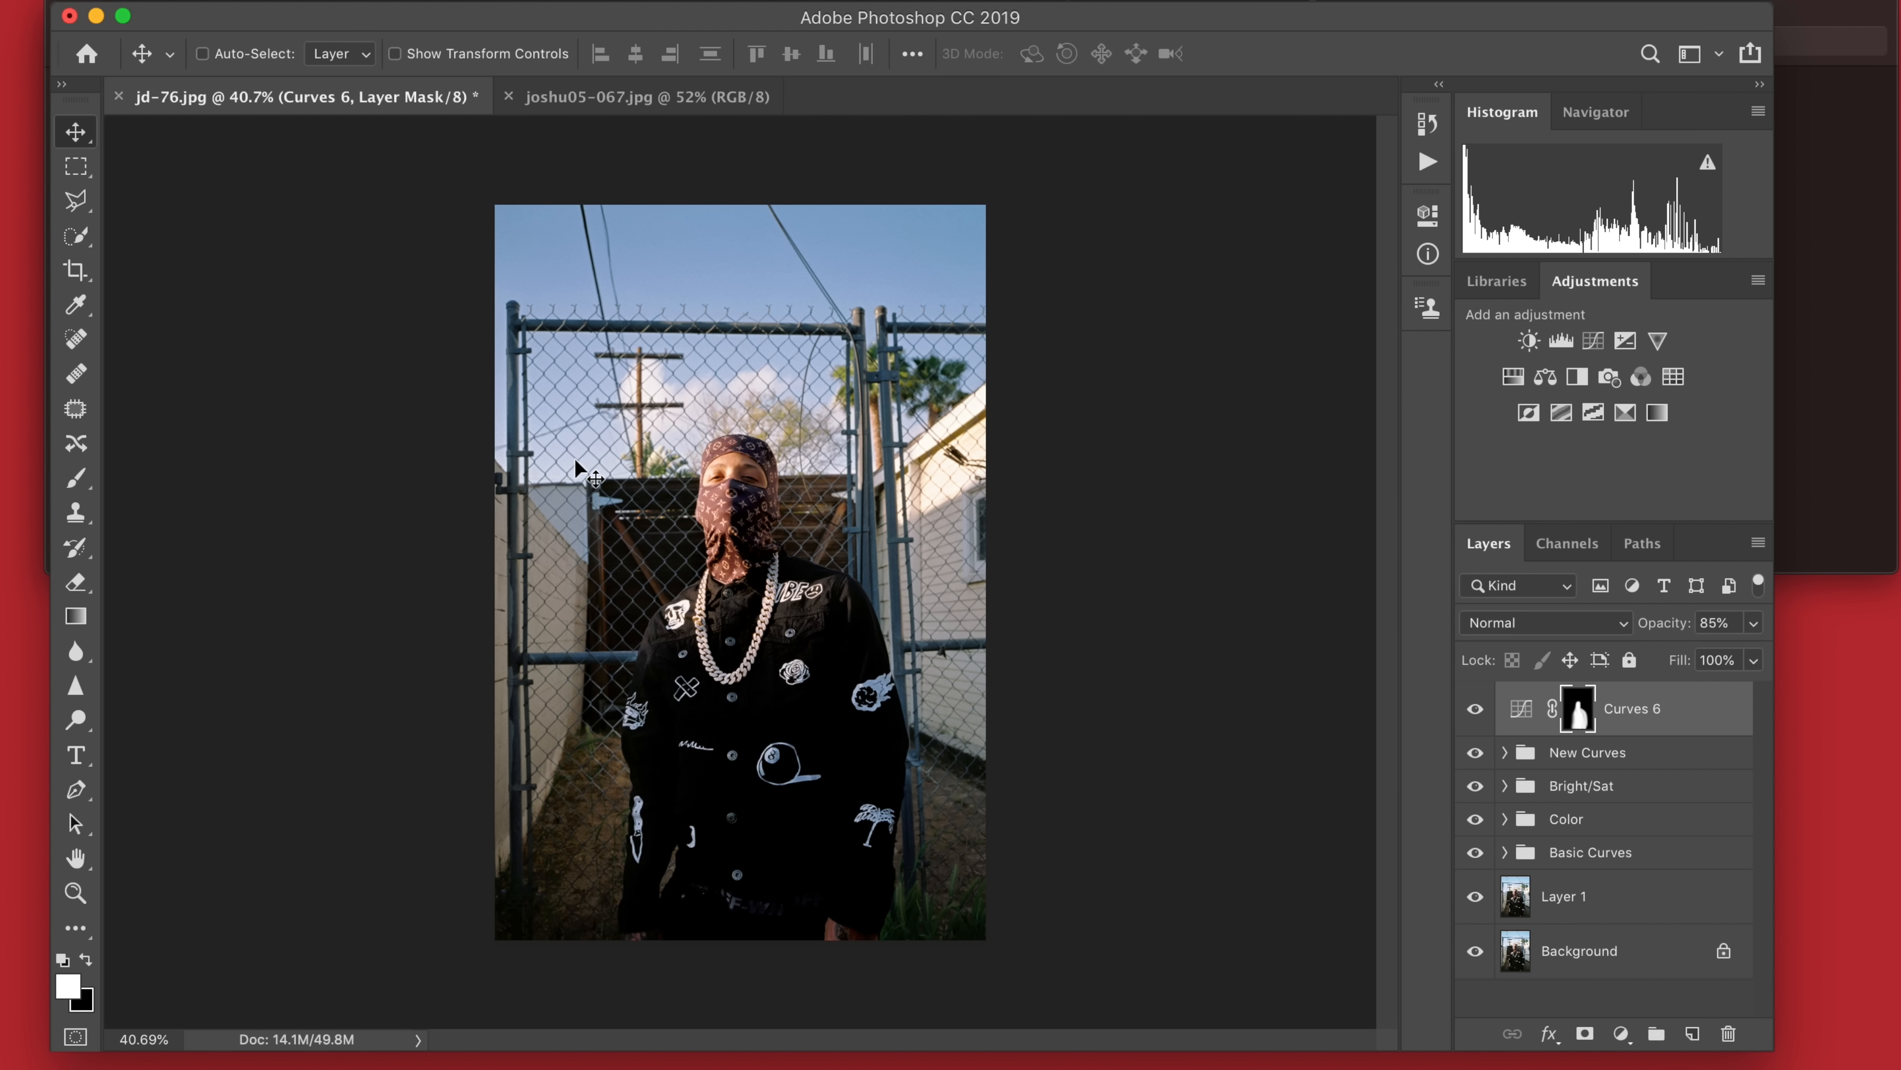
{"action": "left_click", "coordinate": [1475, 709]}
{"action": "key", "text": "super+0"}
{"action": "left_click", "coordinate": [1513, 376]}
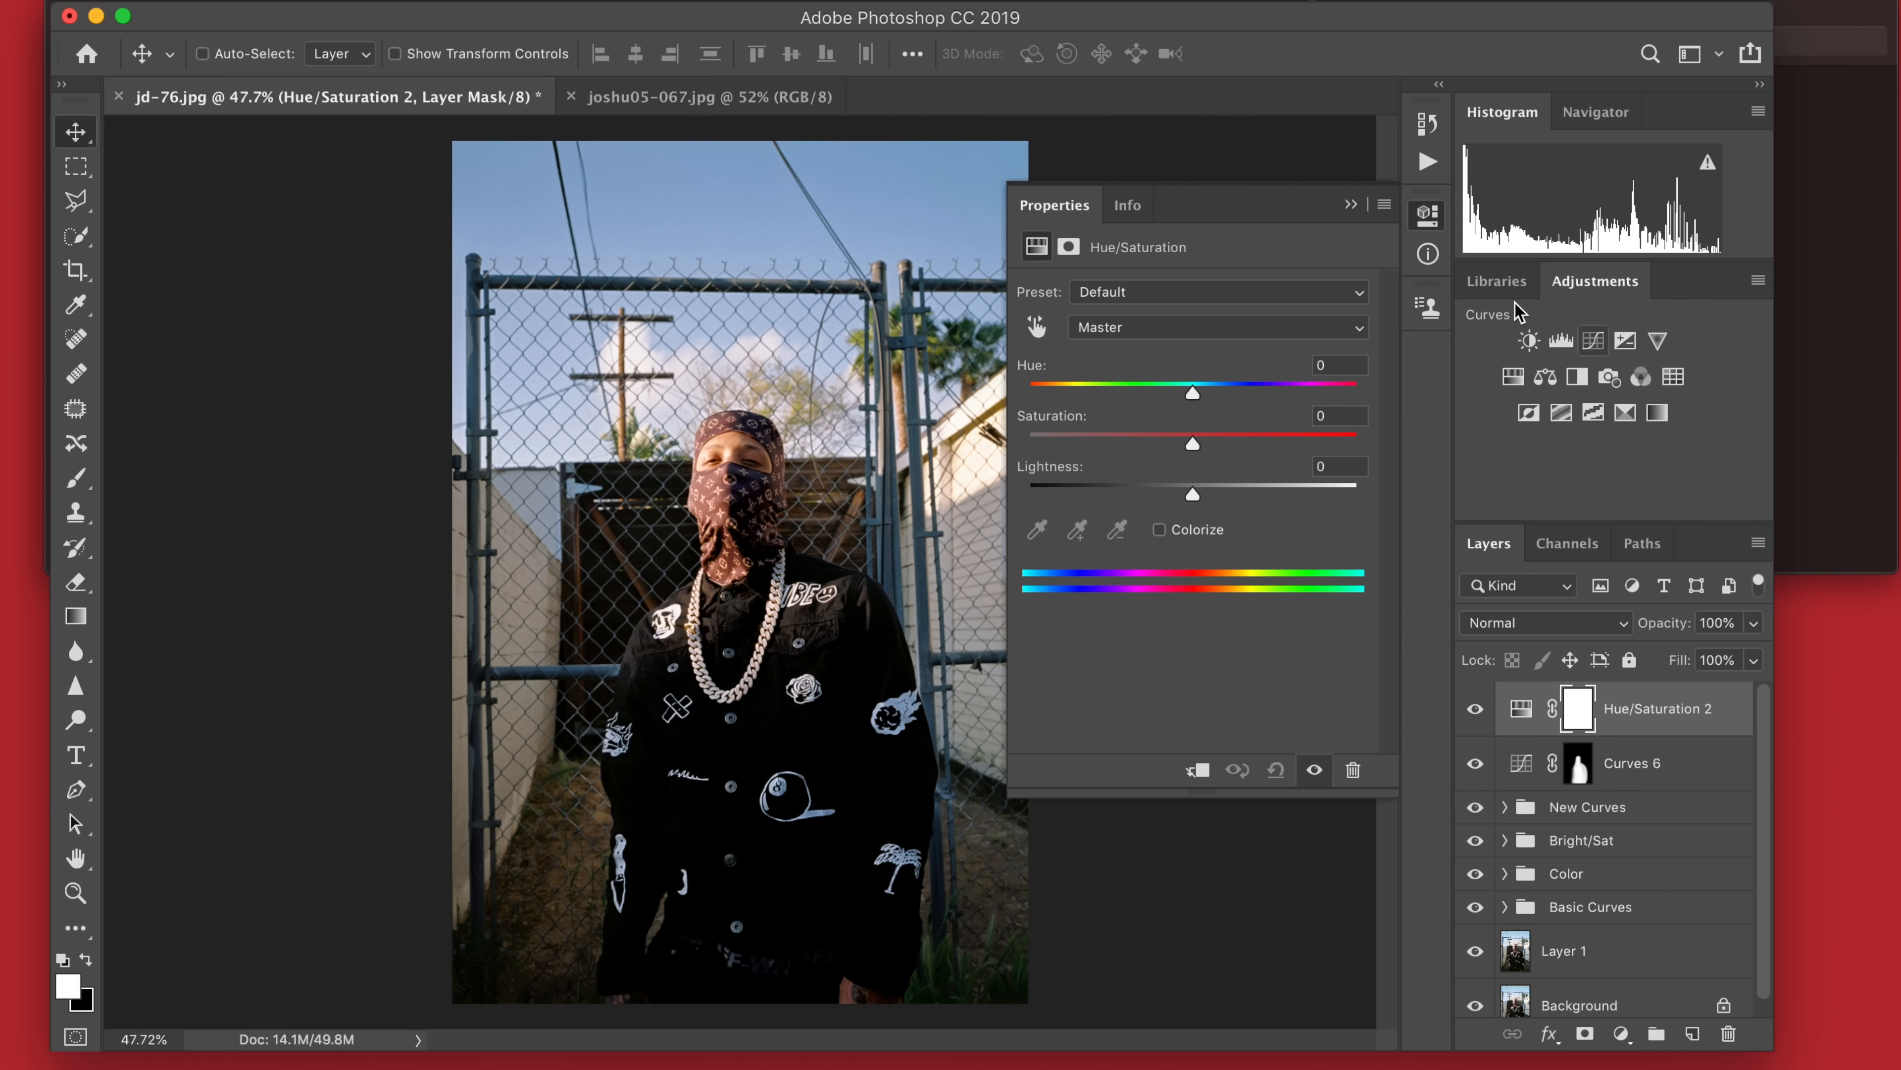
{"action": "left_click", "coordinate": [1352, 205]}
{"action": "key", "text": "BackSpace"}
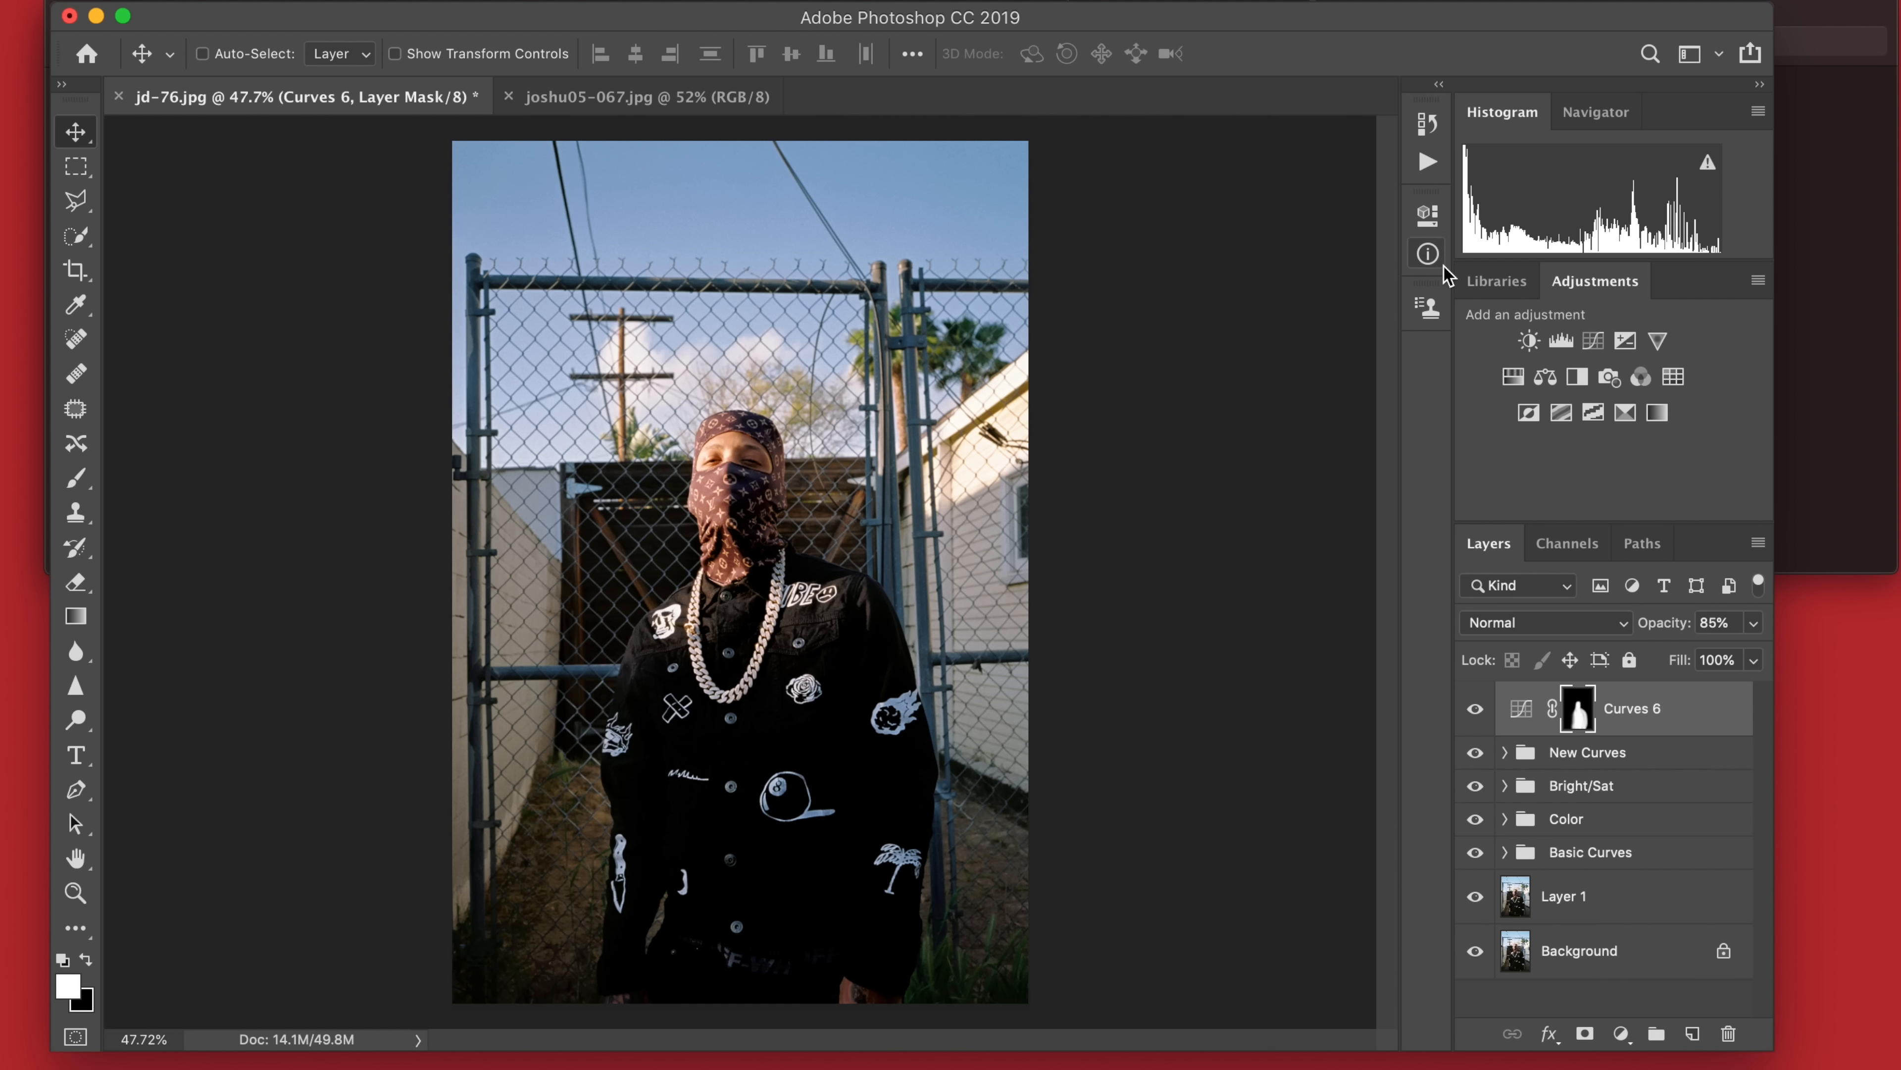
Add a Brightness/Contrast adjustment layer above Curves 6 with brightness 12 and contrast 6.
{"action": "left_click", "coordinate": [1528, 341]}
{"action": "left_click", "coordinate": [1184, 361]}
{"action": "left_click_drag", "start_coordinate": [1186, 367], "coordinate": [1206, 370]}
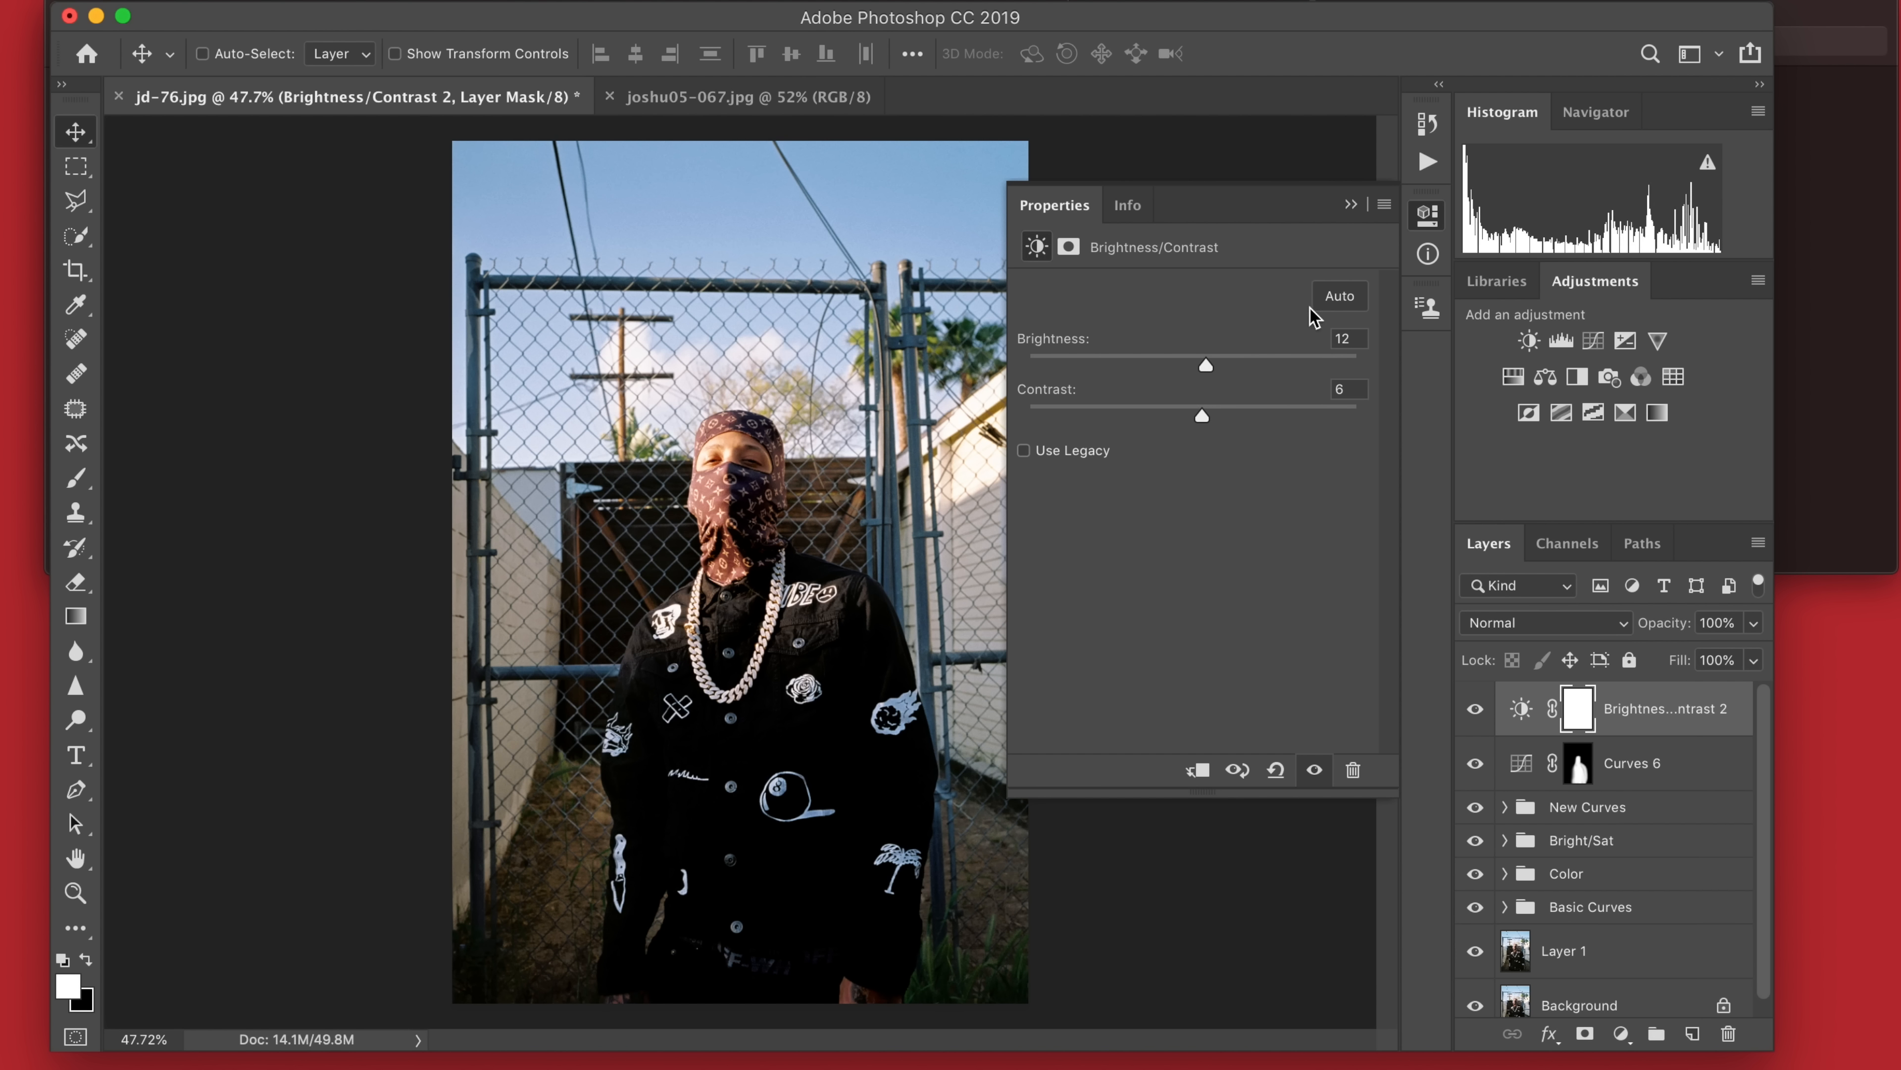
{"action": "left_click", "coordinate": [1351, 204]}
Invert the Brightness/Contrast mask to black and paint white over the chain and masked face with a small brush, up to 90 px.
{"action": "key", "text": "super+i"}
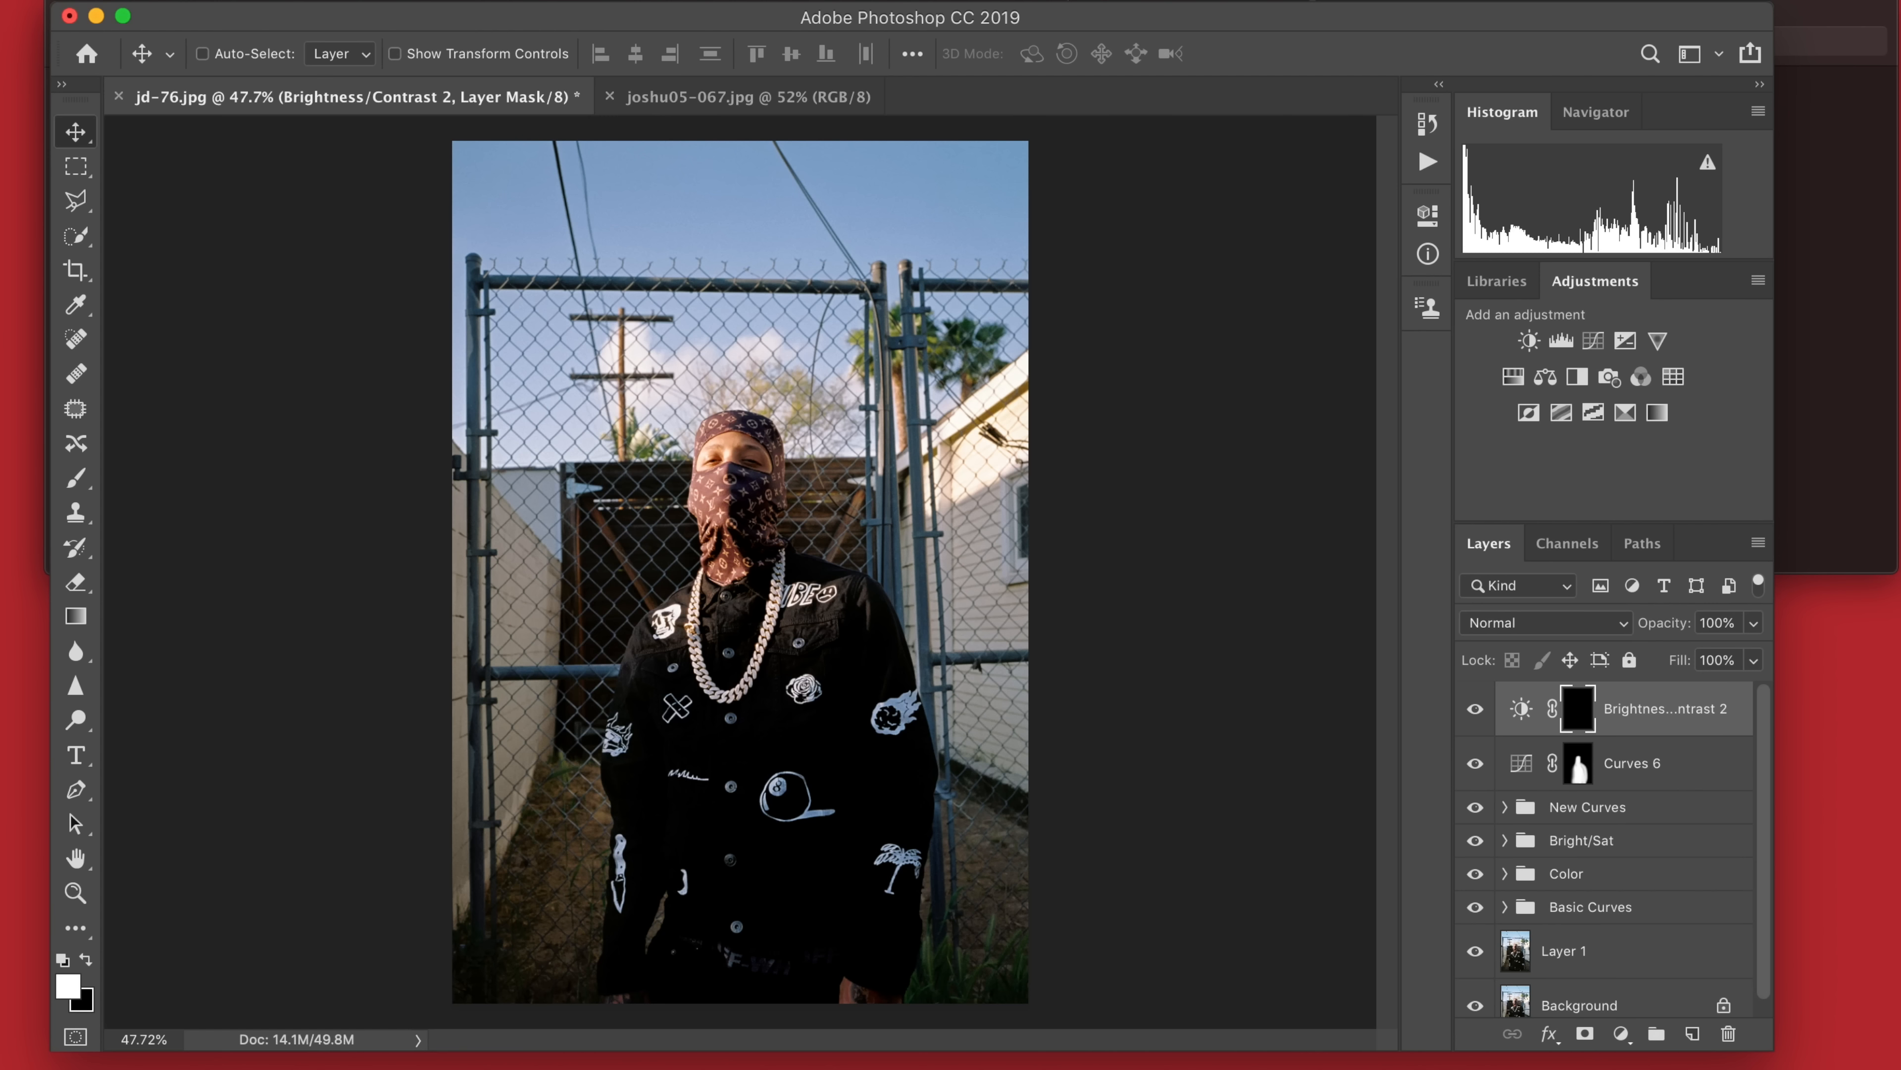
{"action": "key", "text": "b"}
{"action": "key", "text": "super+equal"}
{"action": "key", "text": "bracketleft"}
{"action": "key", "text": "bracketleft"}
{"action": "key", "text": "bracketleft"}
{"action": "key", "text": "bracketleft"}
{"action": "key", "text": "bracketleft"}
{"action": "key", "text": "bracketleft"}
{"action": "key", "text": "bracketleft"}
{"action": "scroll", "coordinate": [491, 410], "scroll_direction": "up", "scroll_amount": 3}
{"action": "key", "text": "bracketleft"}
{"action": "mouse_move", "coordinate": [999, 637]}
{"action": "left_mouse_down"}
{"action": "mouse_move", "coordinate": [996, 612]}
{"action": "mouse_move", "coordinate": [925, 910]}
{"action": "mouse_move", "coordinate": [869, 936]}
{"action": "mouse_move", "coordinate": [827, 903]}
{"action": "mouse_move", "coordinate": [795, 780]}
{"action": "mouse_move", "coordinate": [802, 678]}
{"action": "left_mouse_up"}
{"action": "key", "text": "bracketright"}
{"action": "key", "text": "bracketright"}
{"action": "key", "text": "bracketright"}
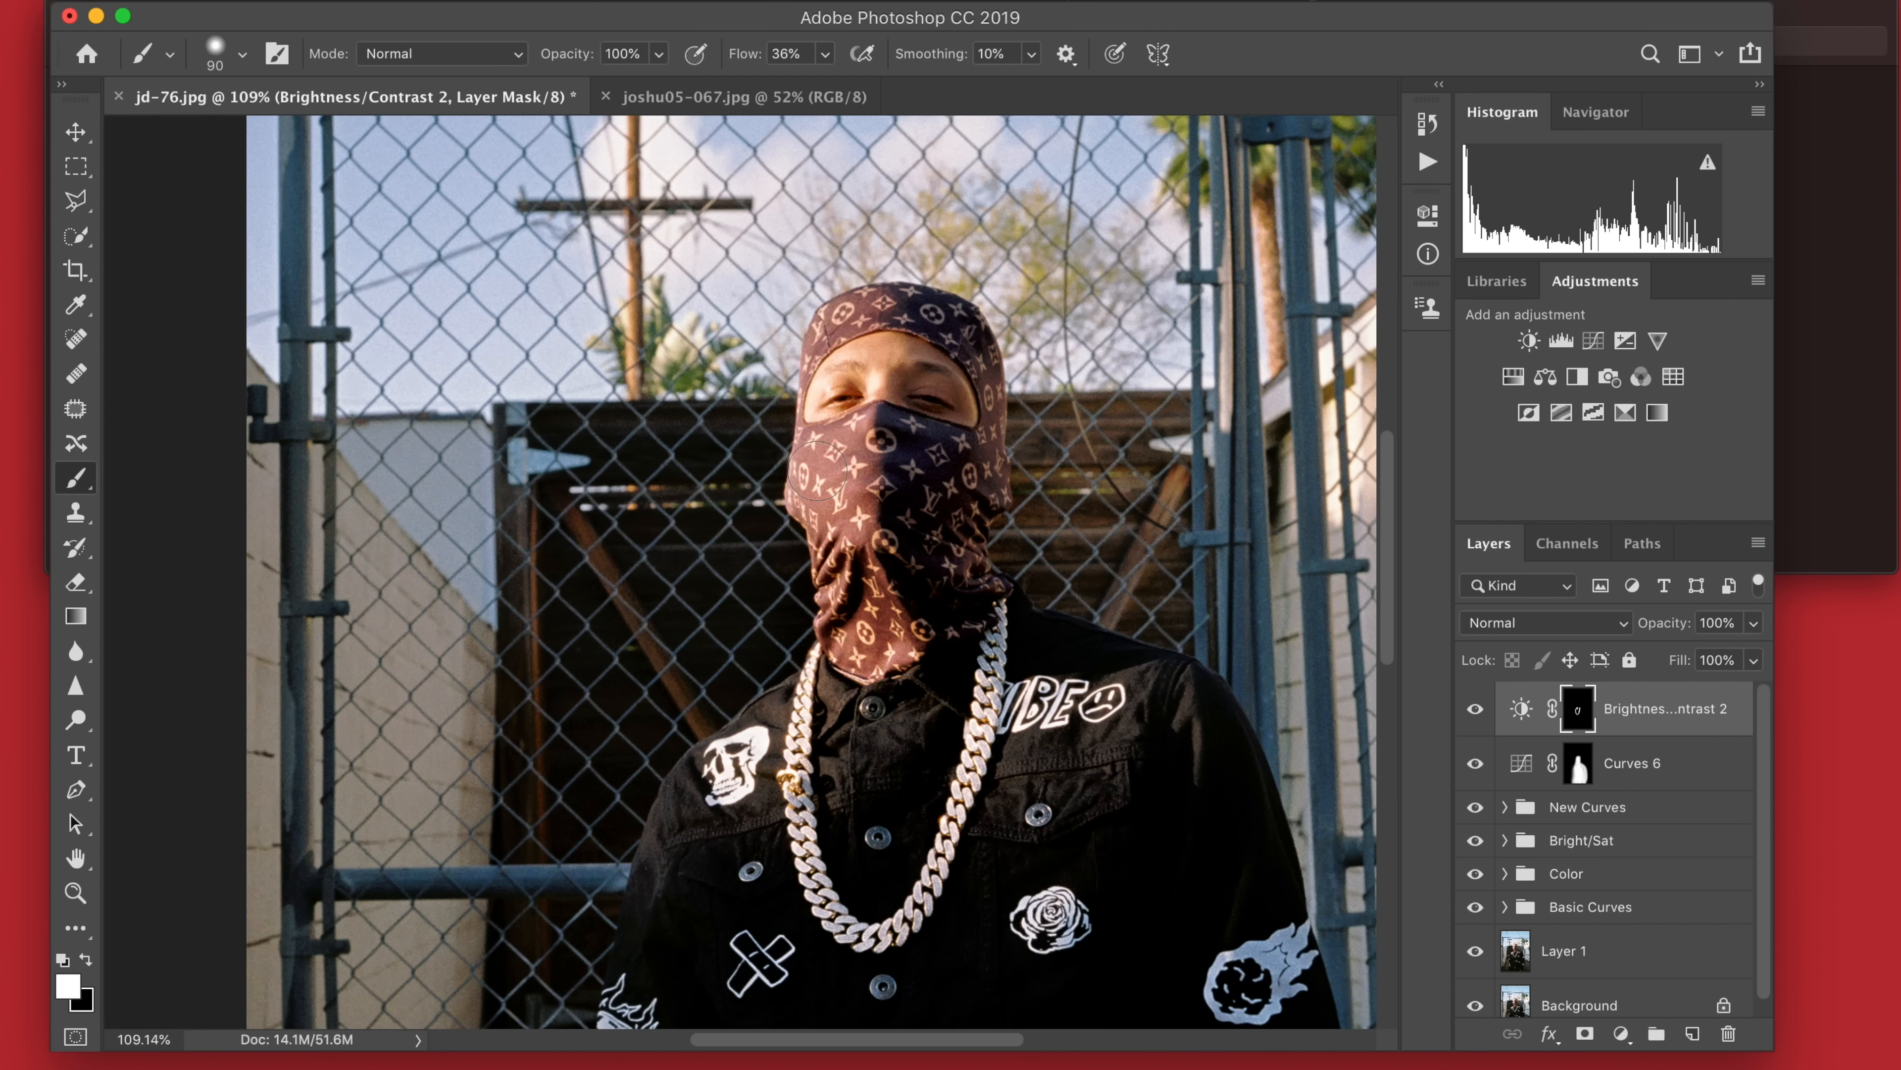
{"action": "mouse_move", "coordinate": [861, 442]}
{"action": "left_mouse_down"}
{"action": "mouse_move", "coordinate": [861, 377]}
{"action": "mouse_move", "coordinate": [828, 329]}
{"action": "mouse_move", "coordinate": [926, 313]}
{"action": "left_mouse_up"}
Compare the chain and face with and without the masked Brightness/Contrast layer, close up and at full view.
{"action": "left_click", "coordinate": [1475, 711]}
{"action": "left_click", "coordinate": [1475, 710]}
{"action": "left_click", "coordinate": [1476, 711]}
{"action": "left_click", "coordinate": [1475, 711]}
{"action": "left_click", "coordinate": [1476, 712]}
{"action": "left_click", "coordinate": [1476, 712]}
{"action": "left_click", "coordinate": [1476, 711]}
{"action": "left_click", "coordinate": [1476, 712]}
{"action": "left_click", "coordinate": [1475, 711]}
{"action": "left_click", "coordinate": [1475, 711]}
{"action": "left_click", "coordinate": [1475, 712]}
{"action": "left_click", "coordinate": [1475, 711]}
{"action": "left_click", "coordinate": [1475, 711]}
{"action": "left_click", "coordinate": [1475, 711]}
{"action": "left_click", "coordinate": [1475, 711]}
{"action": "left_click", "coordinate": [1476, 712]}
{"action": "left_click", "coordinate": [1476, 712]}
{"action": "left_click", "coordinate": [1475, 711]}
{"action": "scroll", "coordinate": [1119, 625], "scroll_direction": "down", "scroll_amount": 5}
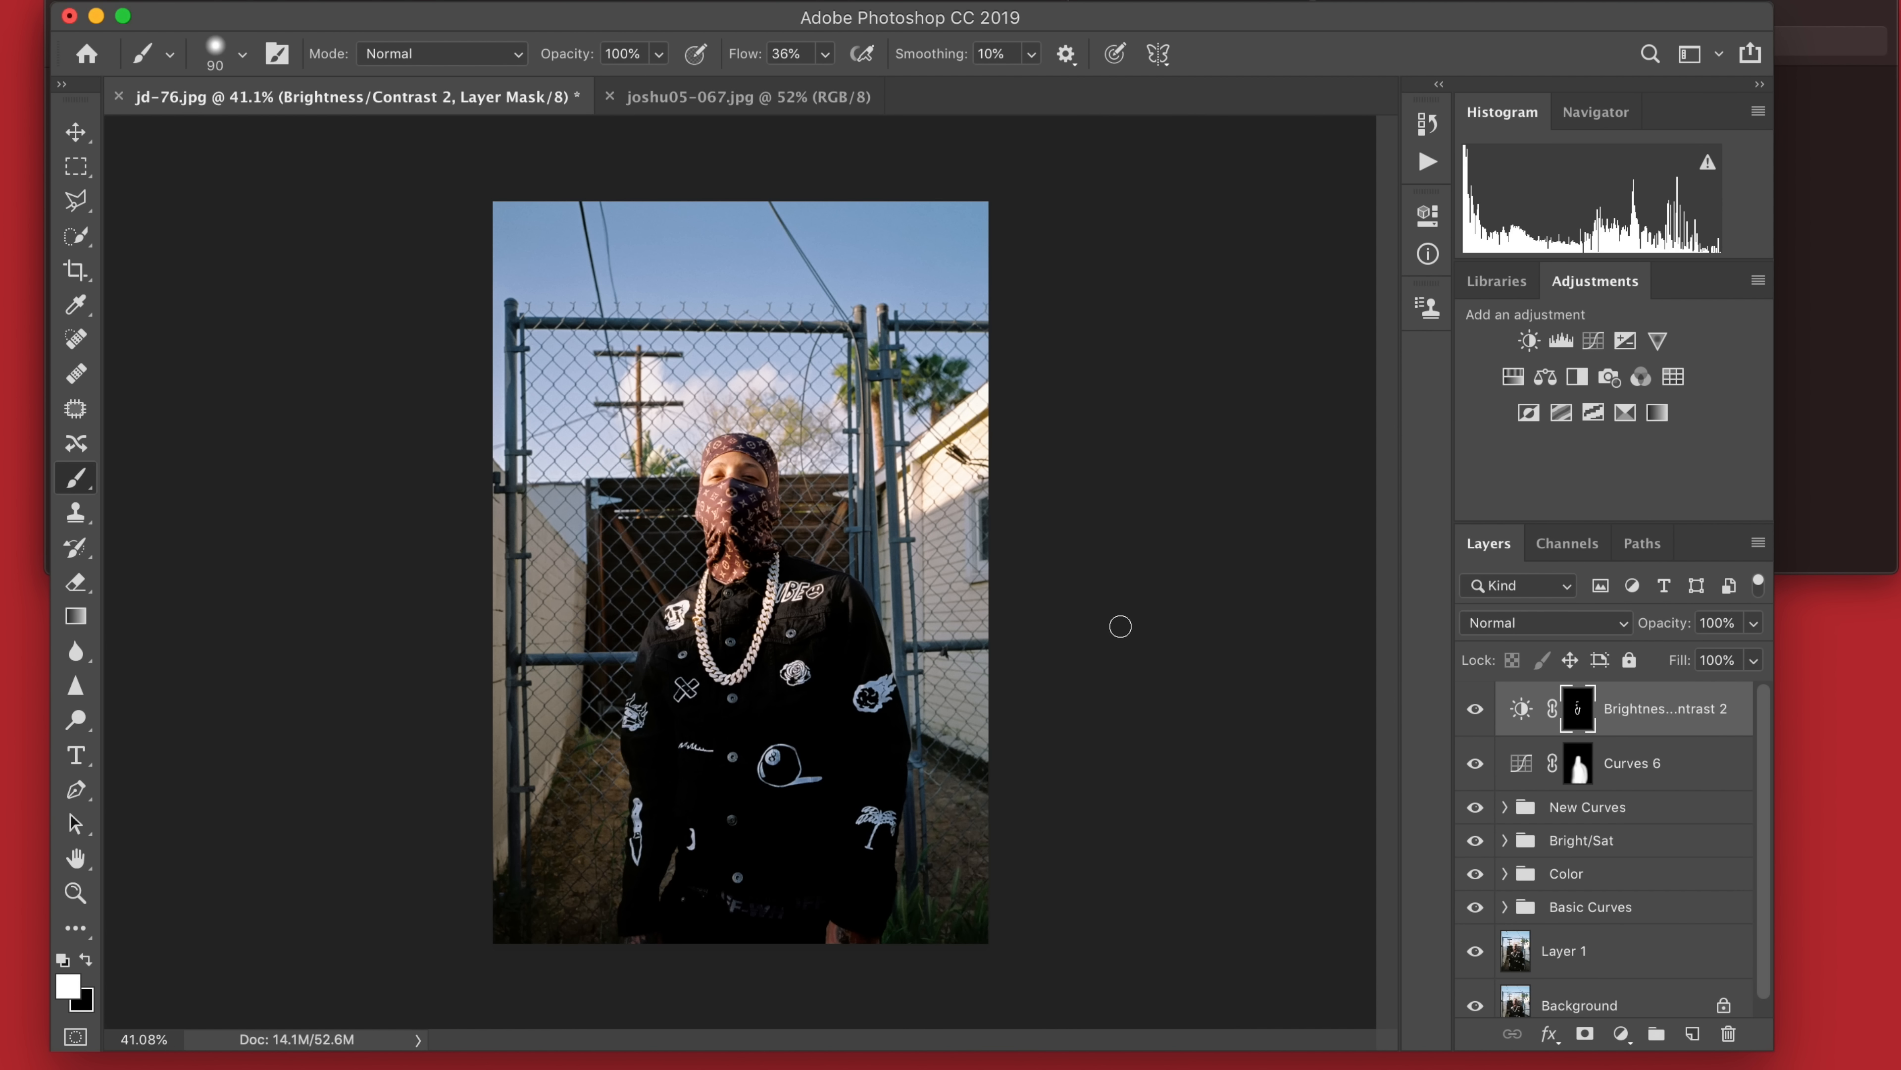
{"action": "scroll", "coordinate": [1120, 625], "scroll_direction": "down", "scroll_amount": 2}
{"action": "scroll", "coordinate": [1121, 626], "scroll_direction": "up", "scroll_amount": 3}
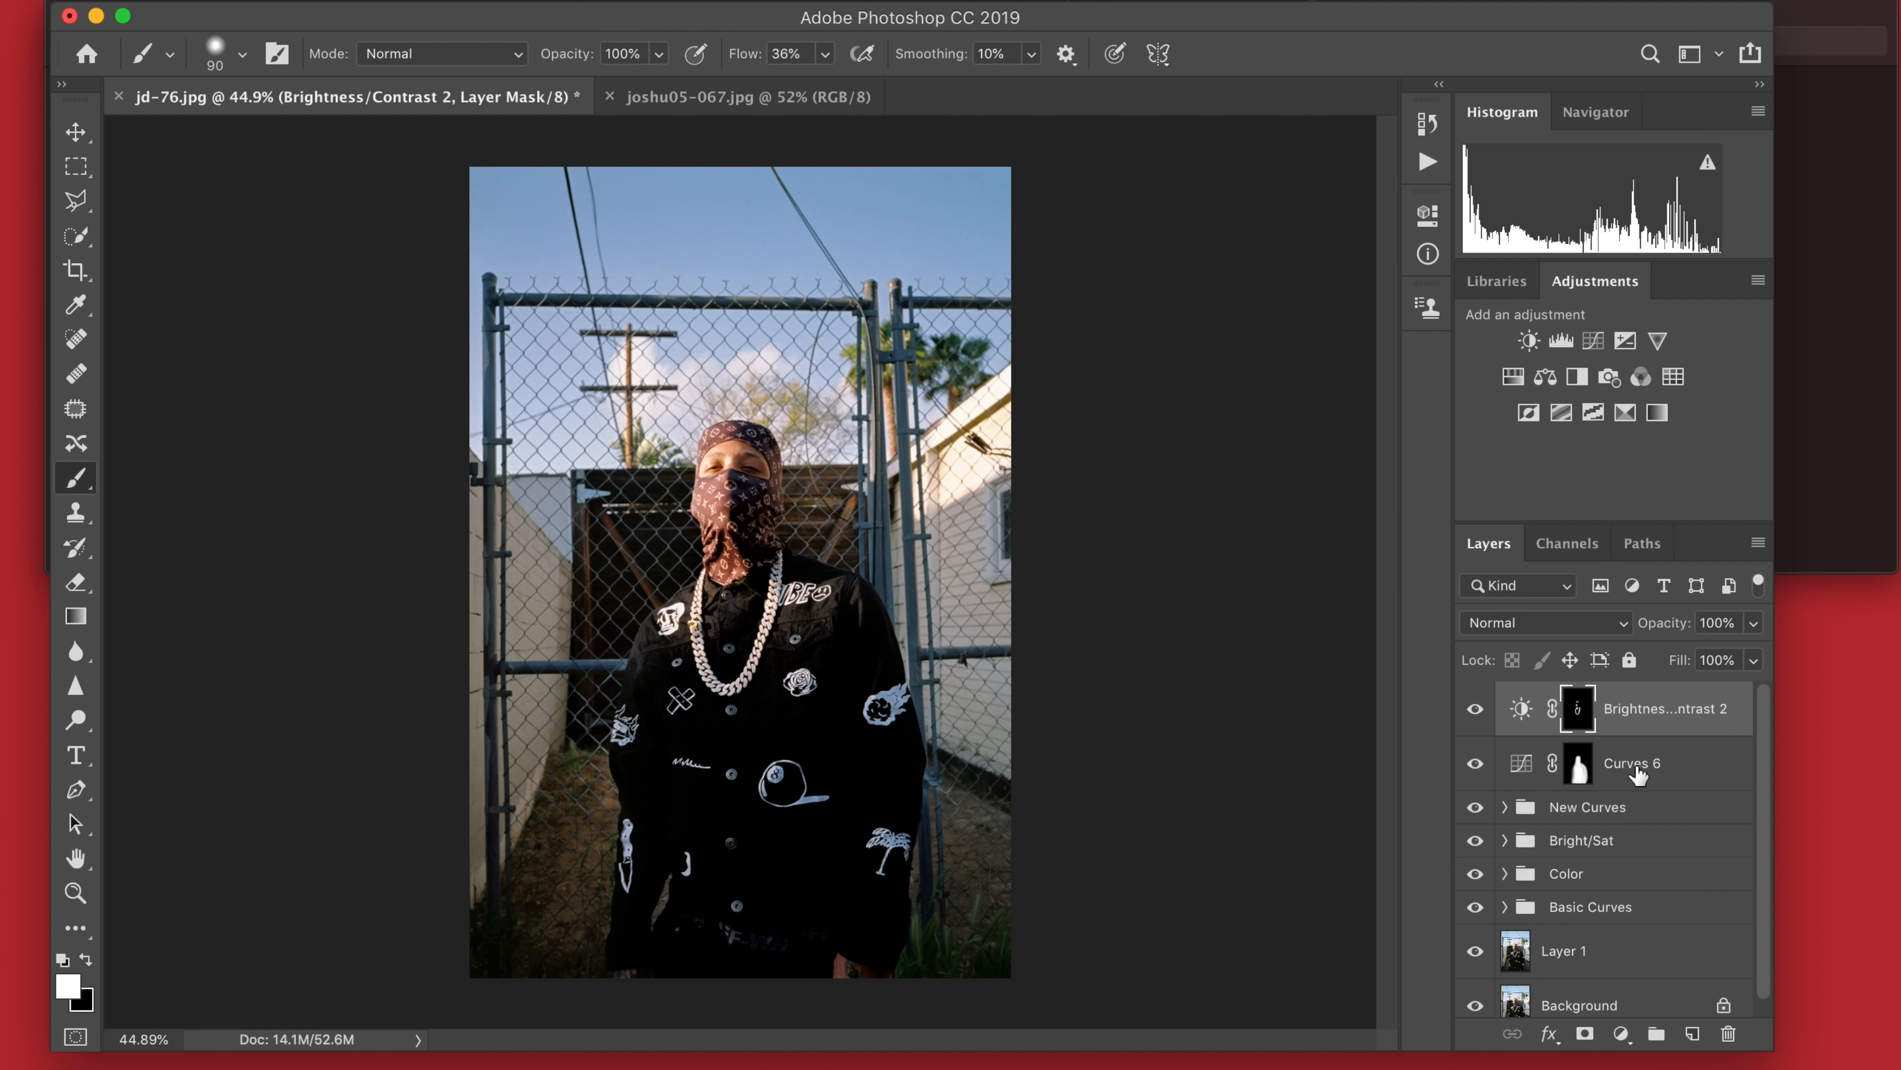
Group all adjustment layers and groups above Layer 1 and name the group Edit.
{"action": "left_click", "coordinate": [1639, 775], "text": "shift"}
{"action": "left_click", "coordinate": [1664, 816]}
{"action": "left_click", "coordinate": [1666, 720]}
{"action": "left_click", "coordinate": [1640, 910], "text": "shift"}
{"action": "key", "text": "super+g"}
{"action": "double_click", "coordinate": [1568, 698]}
{"action": "type", "text": "E"}
{"action": "key", "text": "Return"}
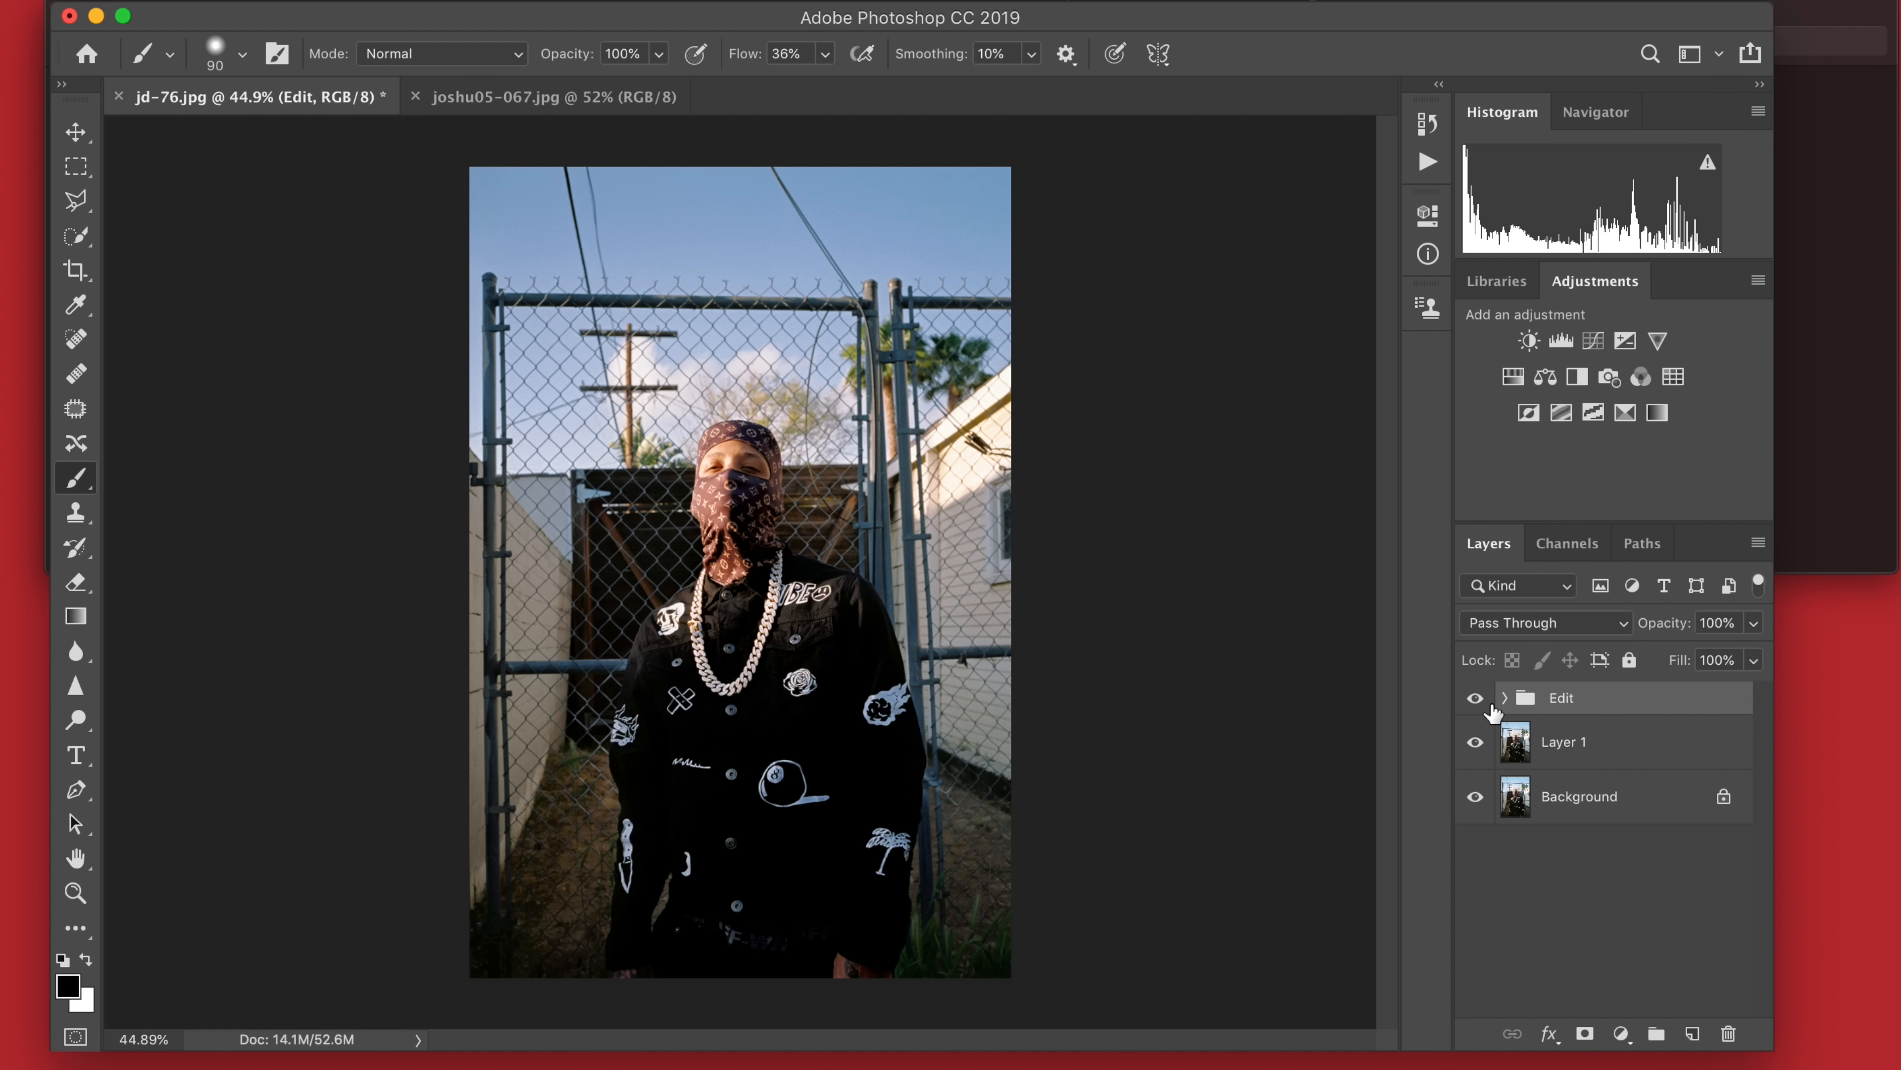
Compare the photo with and without the Edit group.
{"action": "left_click", "coordinate": [1475, 699]}
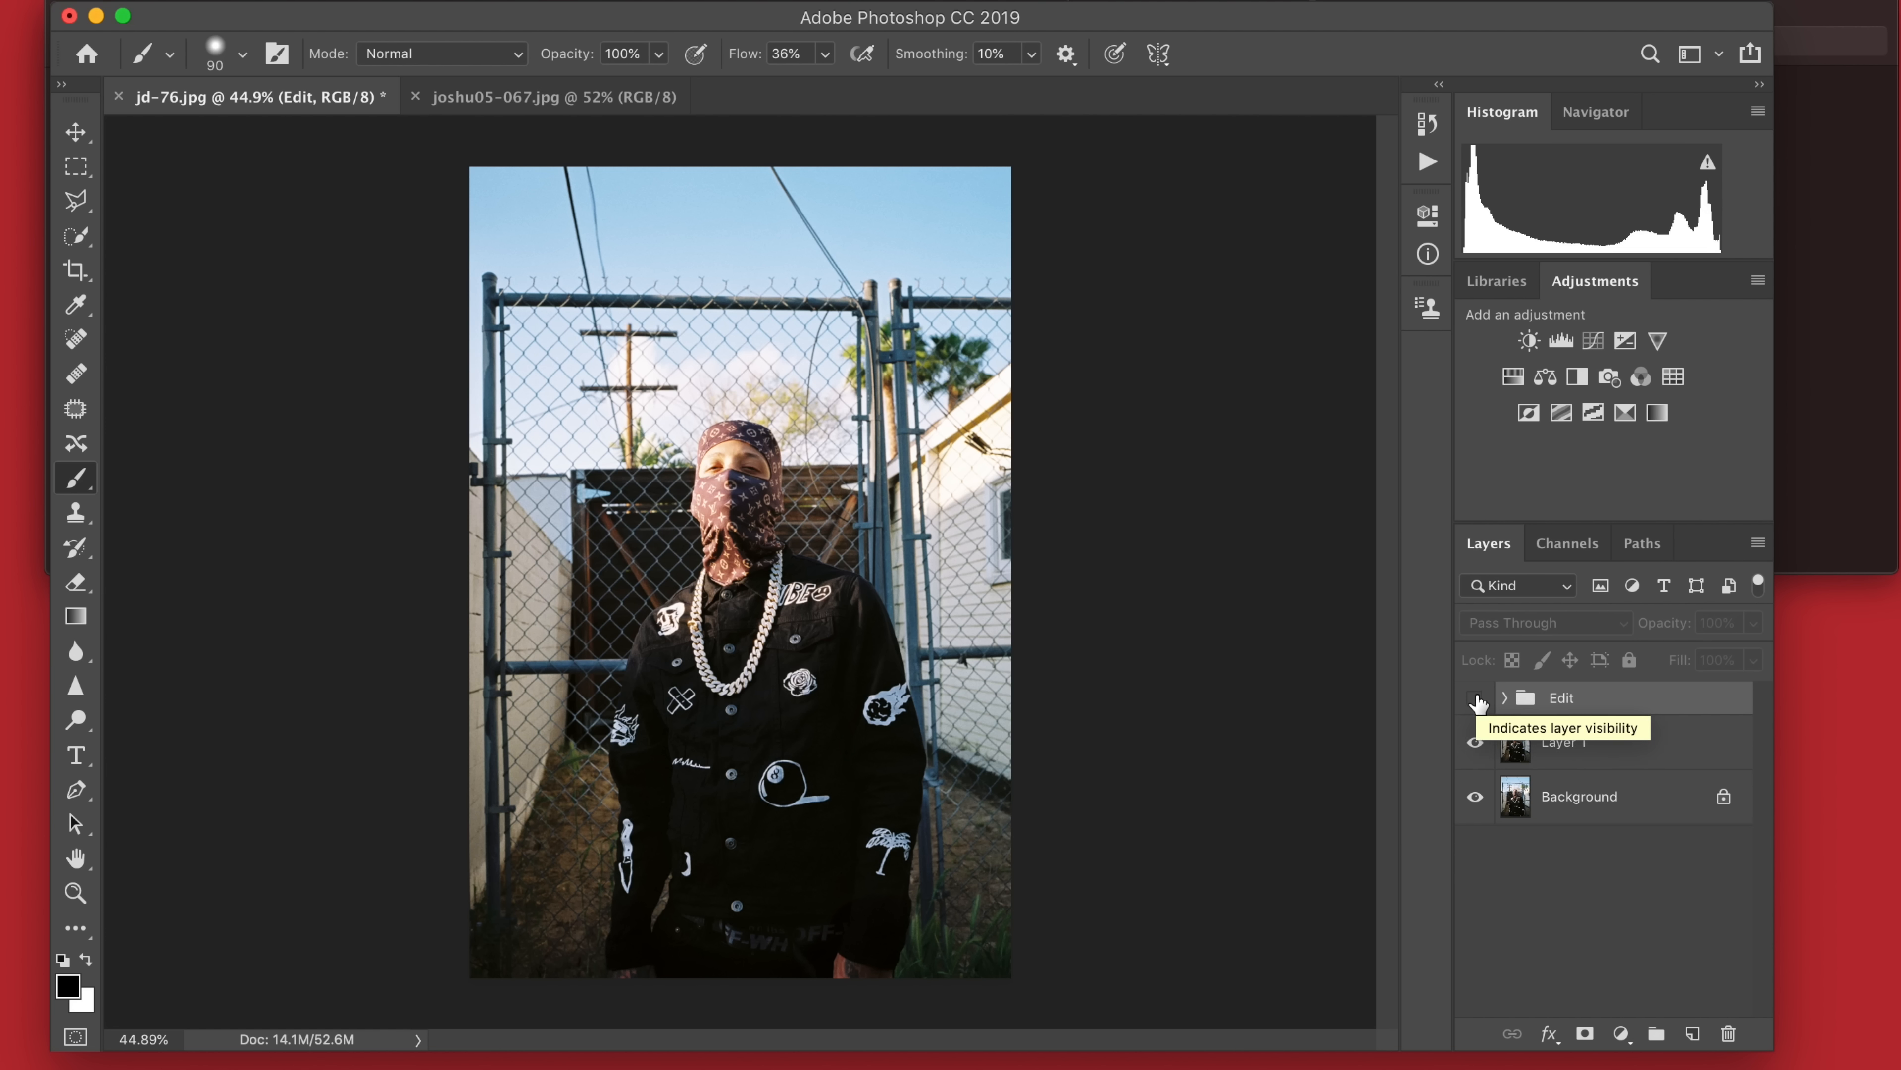
{"action": "left_click", "coordinate": [1475, 698]}
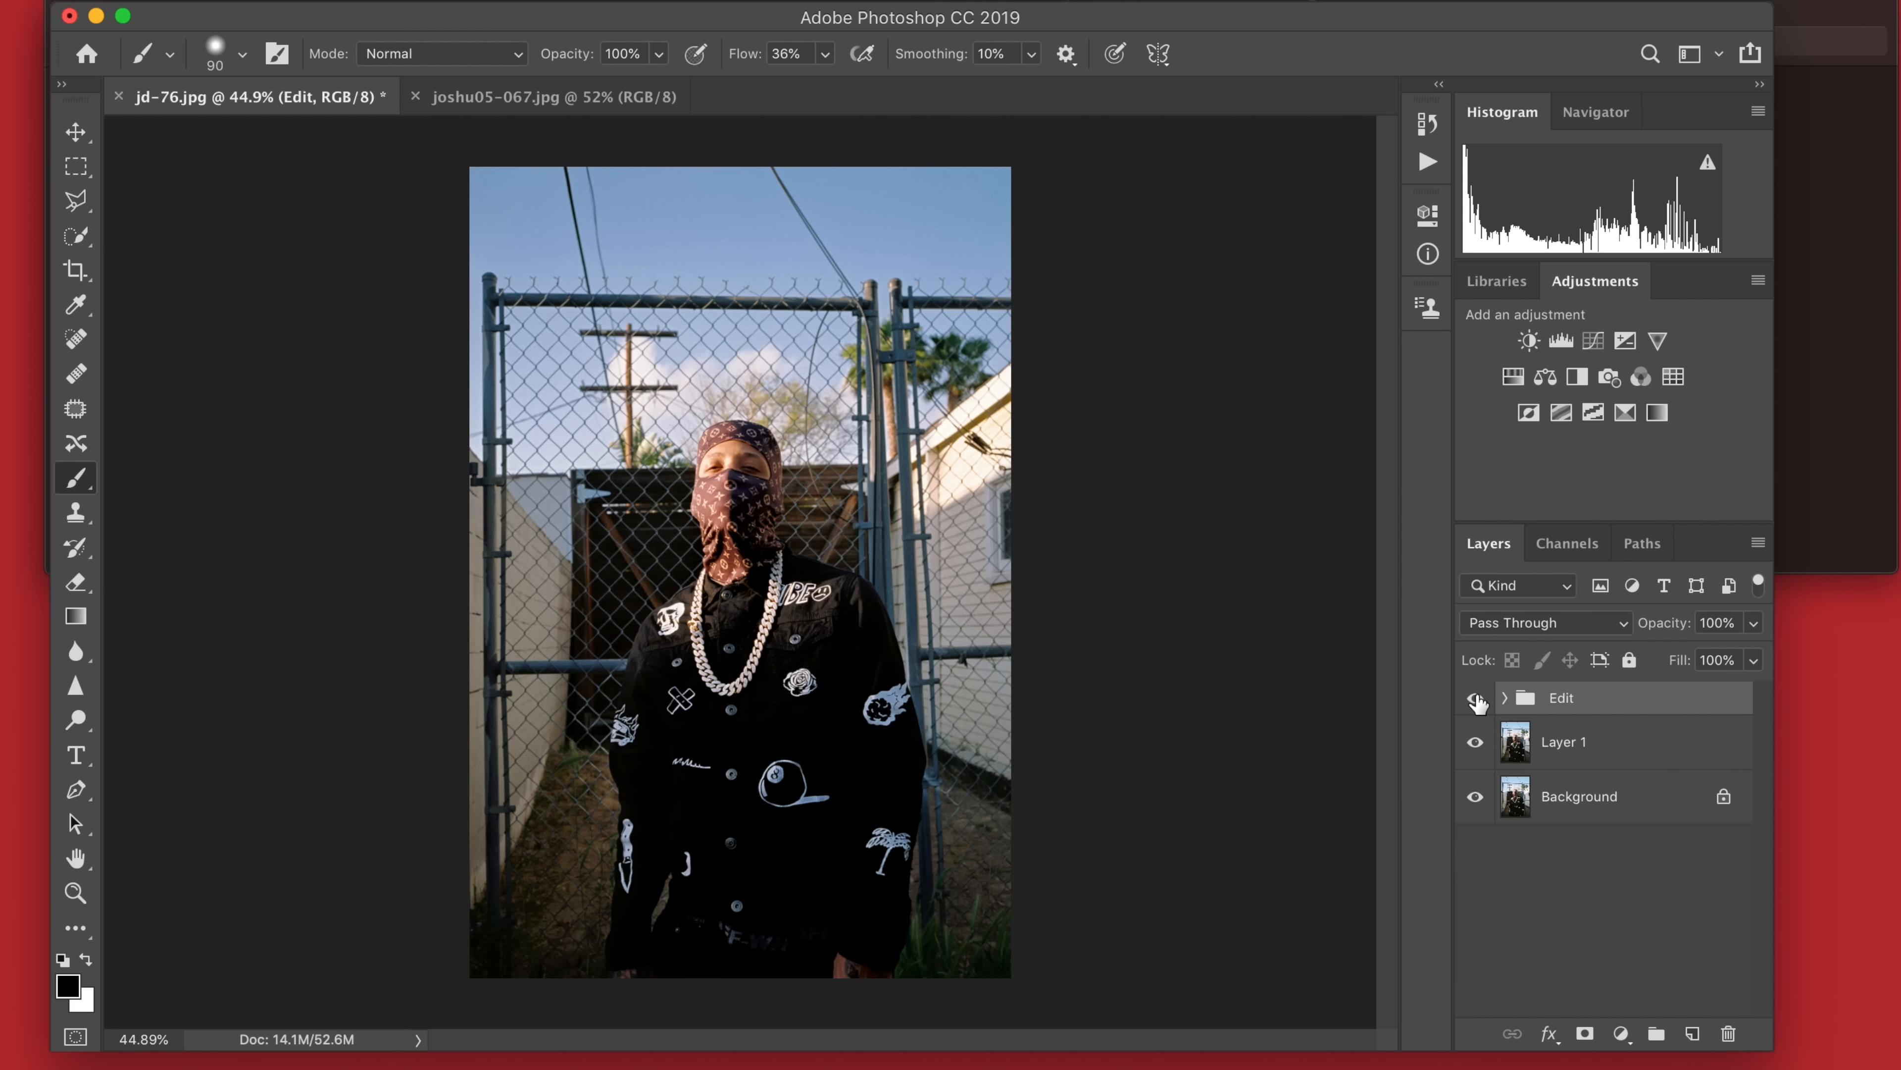
{"action": "left_click", "coordinate": [1475, 698]}
{"action": "left_click", "coordinate": [1474, 699]}
{"action": "left_click", "coordinate": [1475, 698]}
{"action": "left_click", "coordinate": [1474, 698]}
Add a Curves layer above the Edit group with a very slight midtone lift.
{"action": "left_click", "coordinate": [1592, 343]}
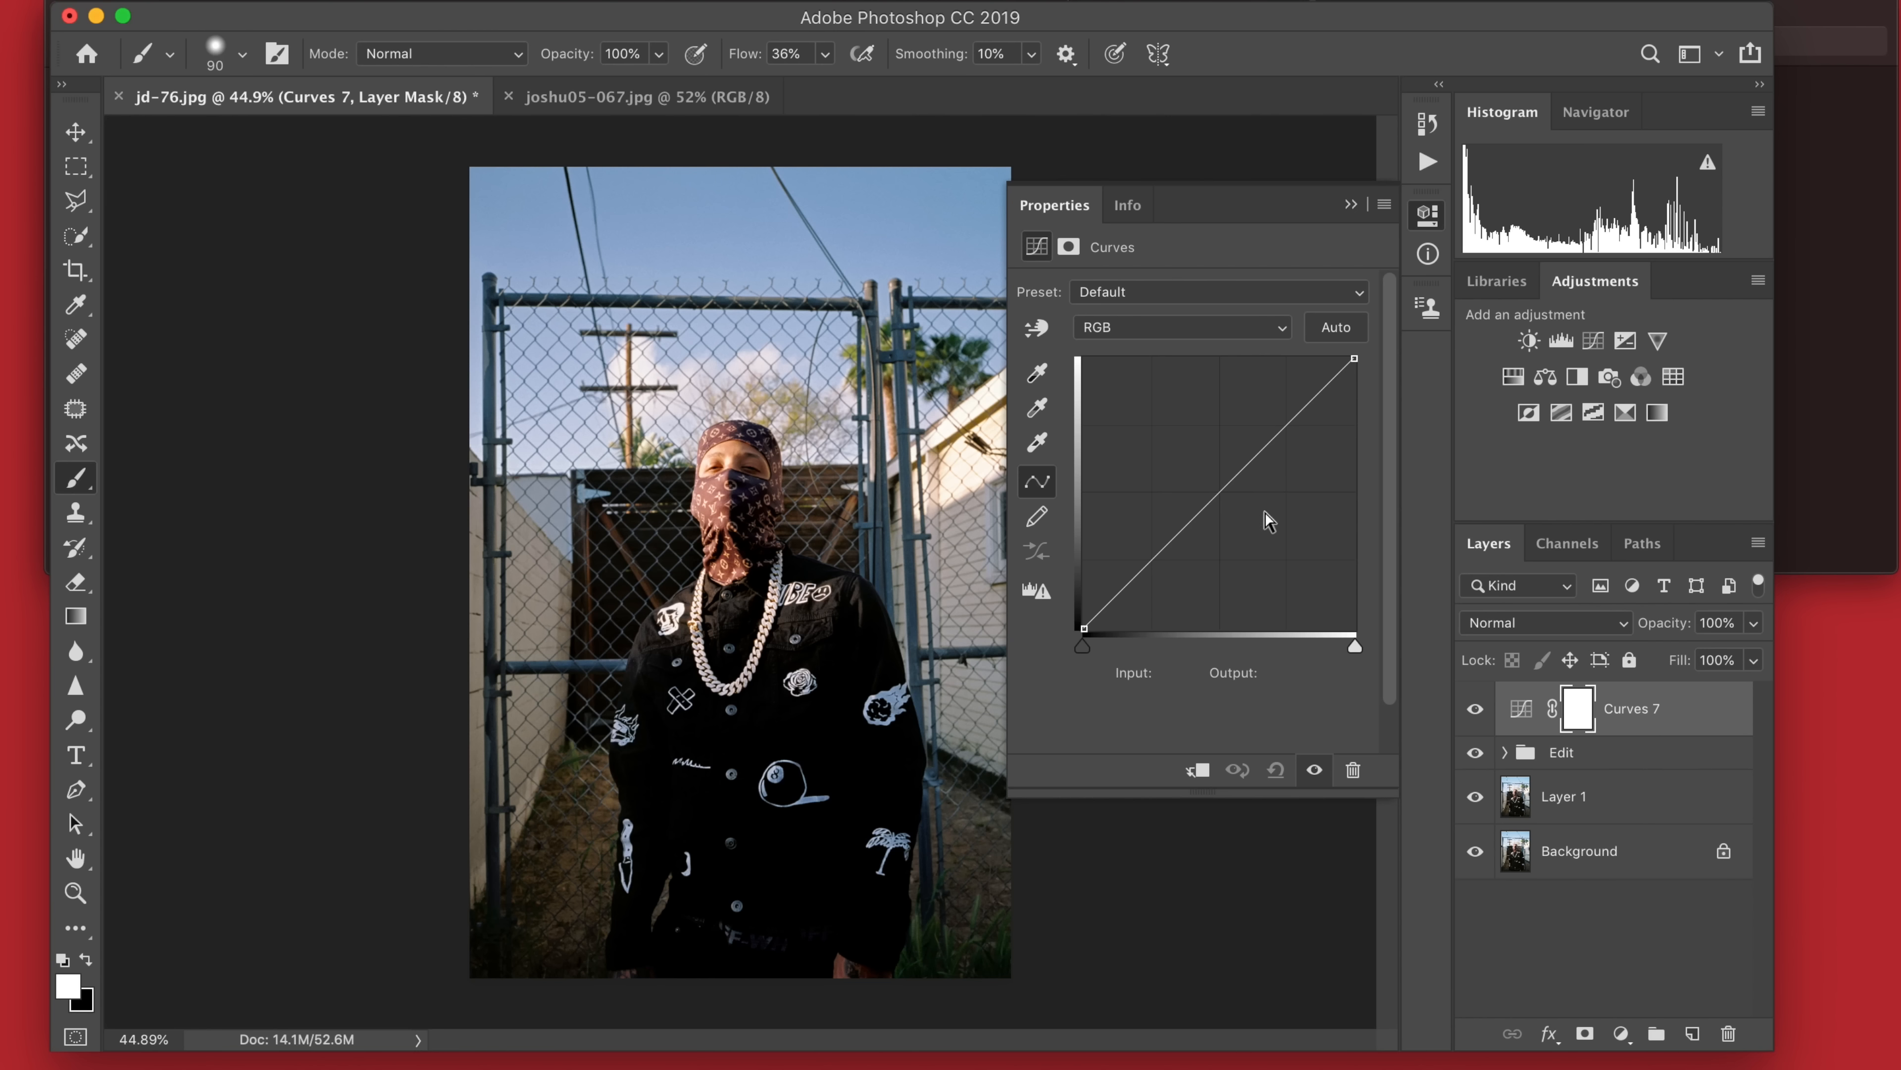
{"action": "mouse_move", "coordinate": [1212, 494]}
{"action": "left_mouse_down"}
{"action": "mouse_move", "coordinate": [1201, 480]}
{"action": "mouse_move", "coordinate": [1217, 488]}
{"action": "left_mouse_up"}
{"action": "left_click", "coordinate": [1351, 204]}
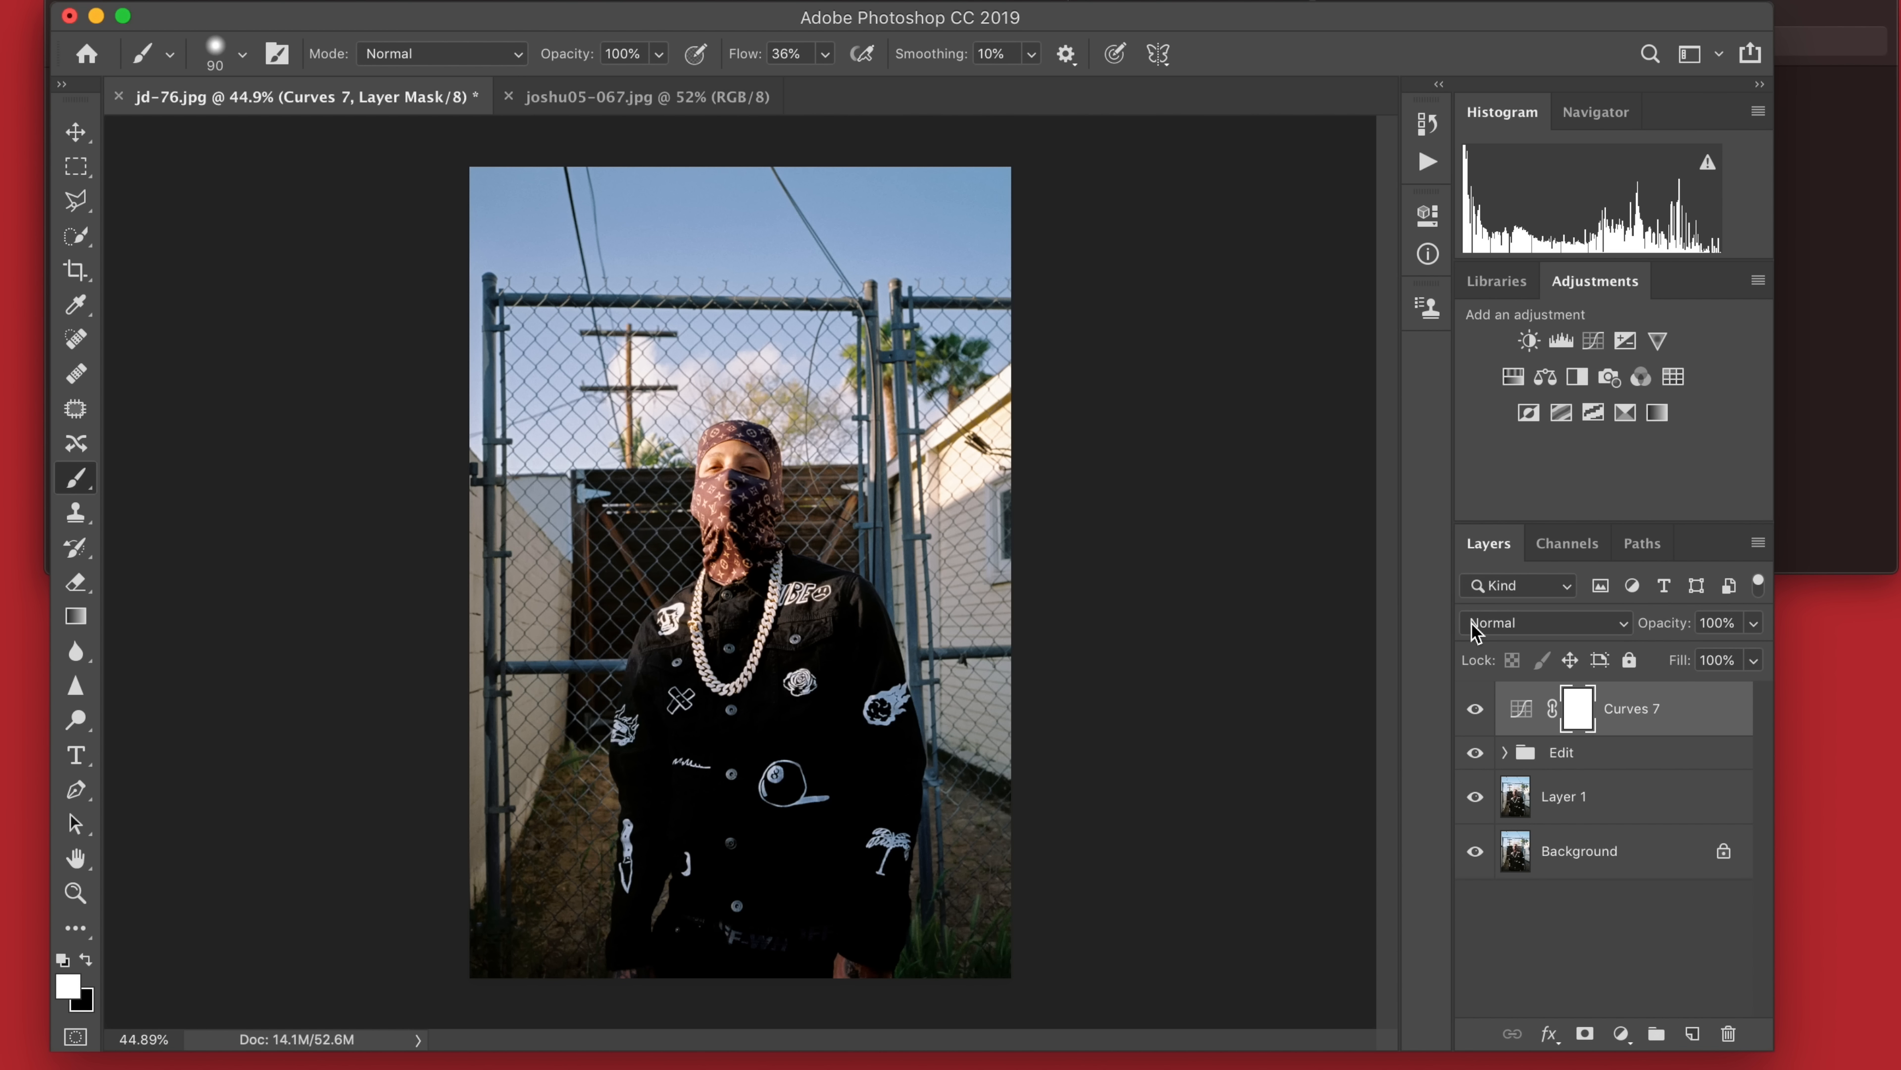
Check the photo with and without the Curves 7 layer and reduce the layer's opacity slightly.
{"action": "left_click", "coordinate": [1474, 708]}
{"action": "left_click", "coordinate": [1475, 708]}
{"action": "left_click", "coordinate": [1475, 708]}
{"action": "left_click", "coordinate": [1474, 707]}
{"action": "left_click_drag", "start_coordinate": [1680, 625], "coordinate": [1651, 633]}
Fade the Edit group's opacity to 0% and back to 100% to compare against the unedited photo.
{"action": "left_click", "coordinate": [1543, 760]}
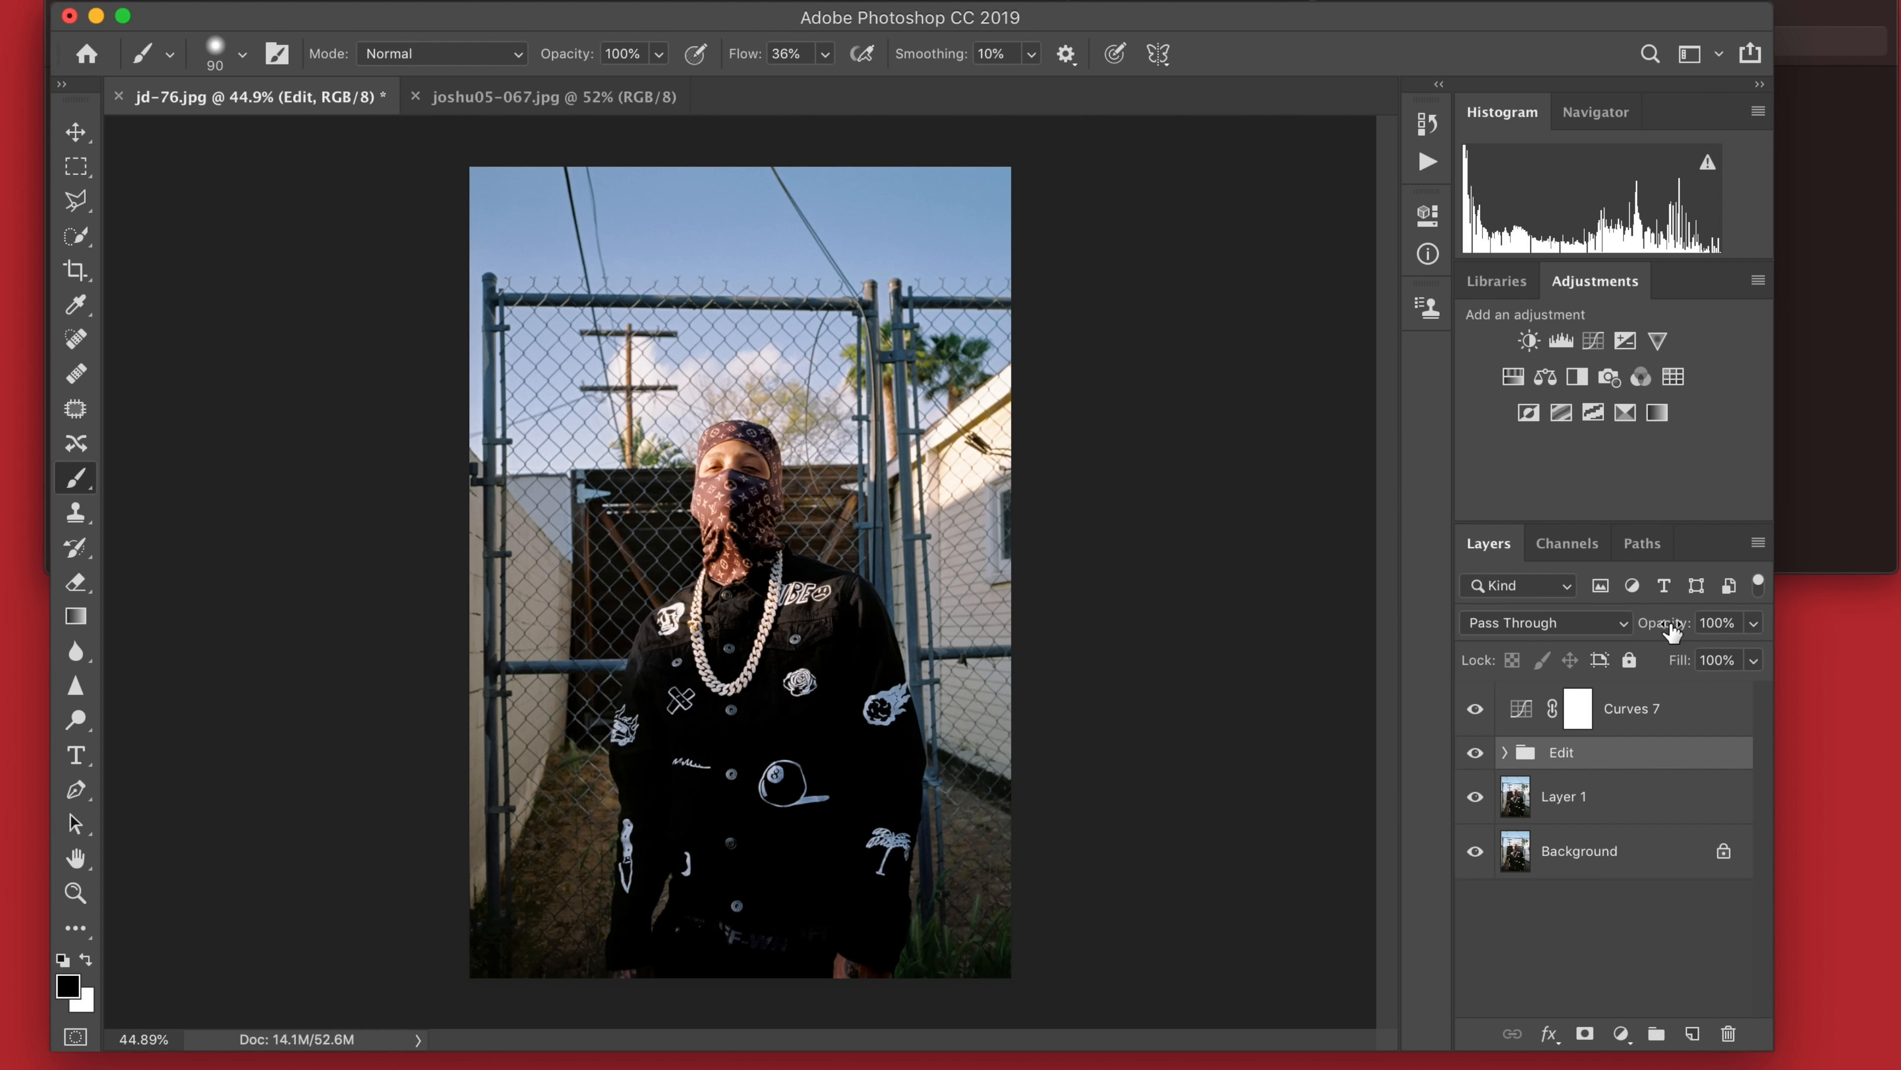
{"action": "left_click_drag", "start_coordinate": [1673, 630], "coordinate": [1287, 623]}
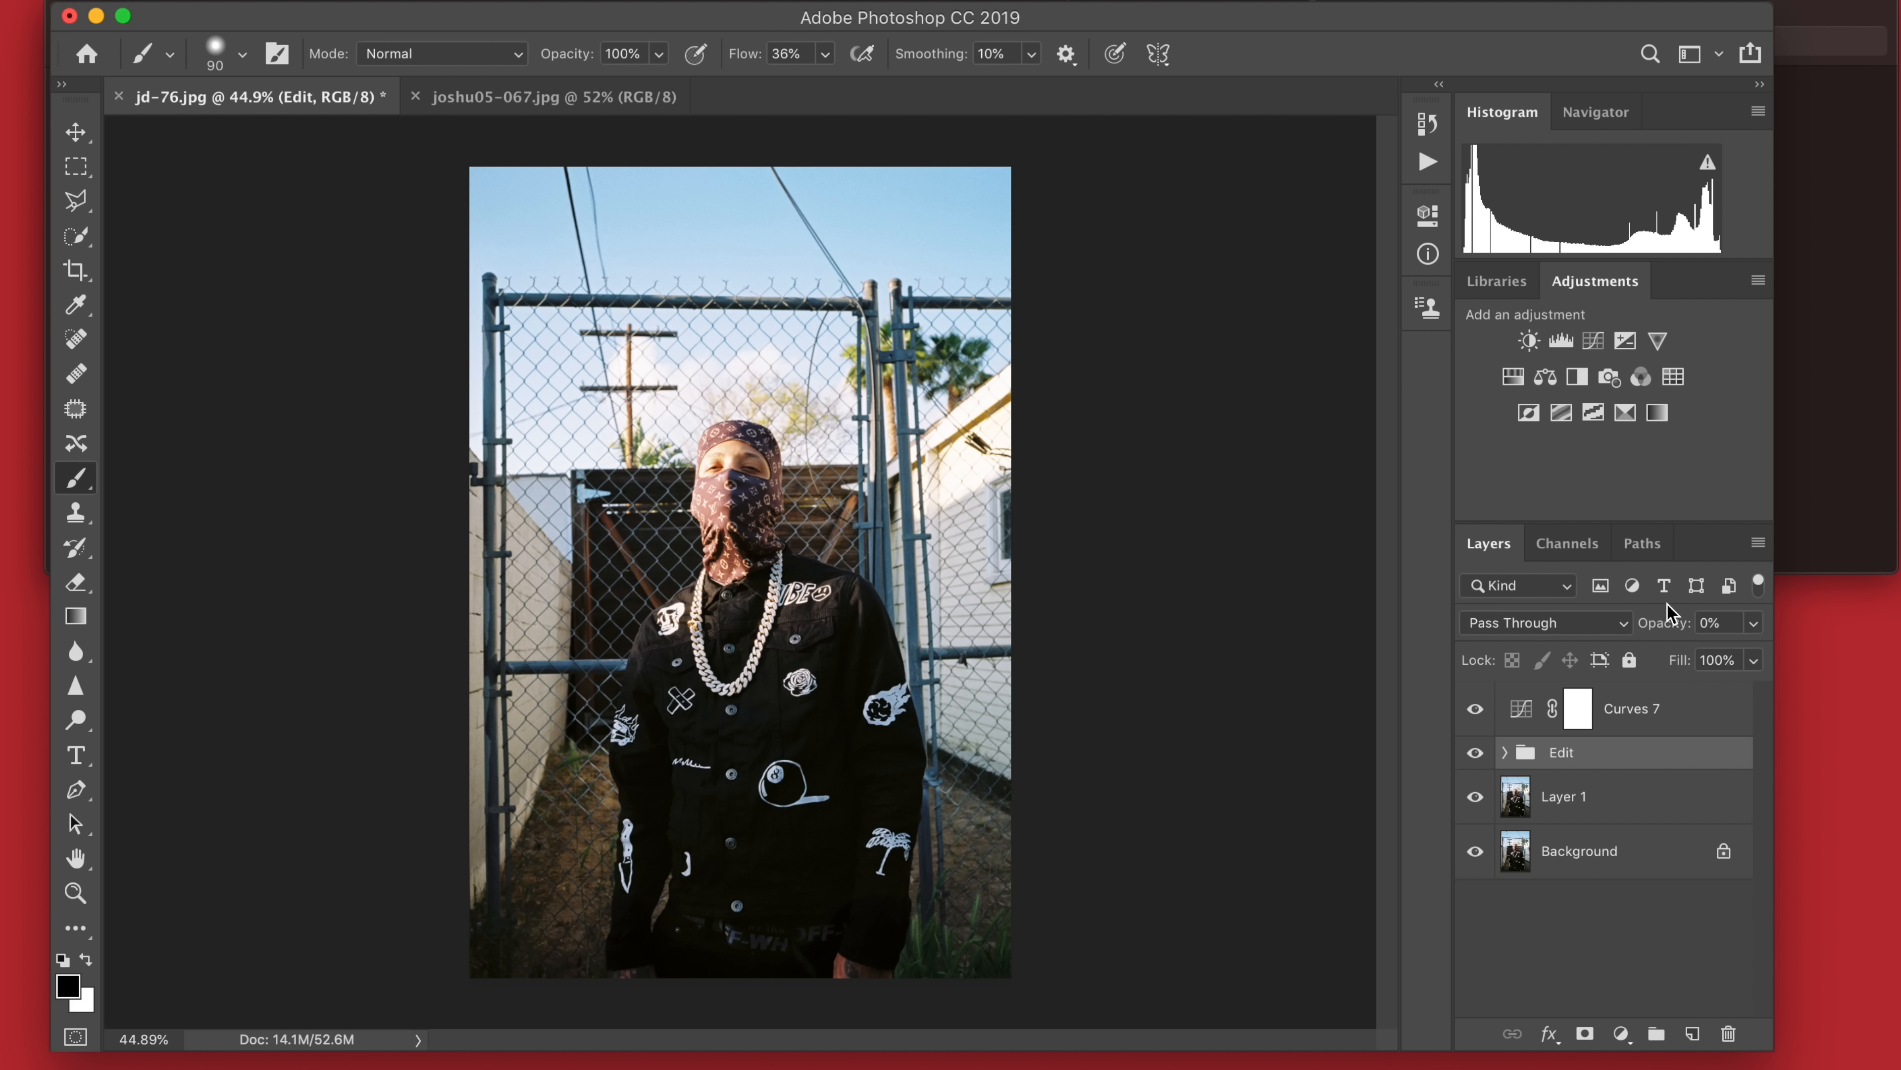
{"action": "left_click_drag", "start_coordinate": [1673, 631], "coordinate": [1888, 635]}
{"action": "mouse_move", "coordinate": [1671, 632]}
{"action": "left_mouse_down"}
{"action": "mouse_move", "coordinate": [1637, 631]}
{"action": "mouse_move", "coordinate": [1660, 633]}
{"action": "left_mouse_up"}
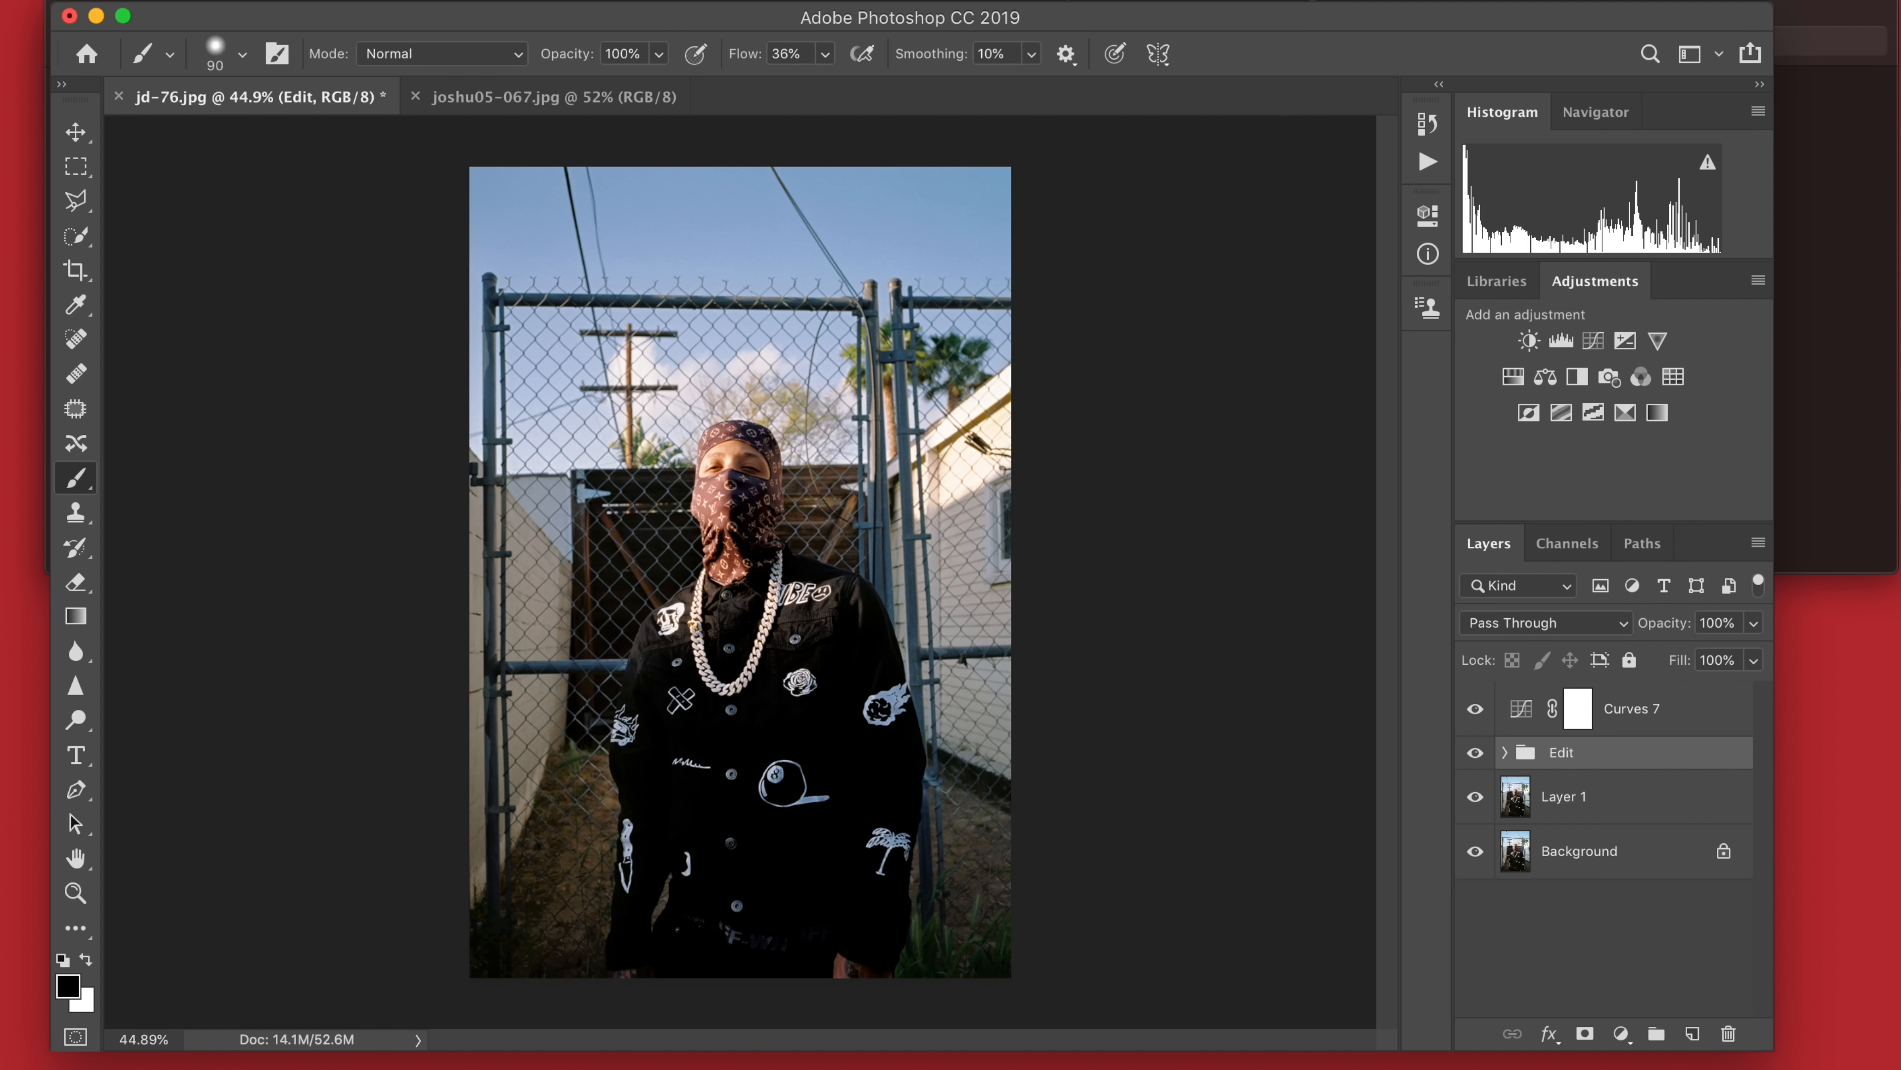
Recheck the photo with and without the Edit group and reduce the group's opacity slightly.
{"action": "left_click", "coordinate": [1475, 754]}
{"action": "left_click", "coordinate": [1475, 754]}
{"action": "left_click", "coordinate": [1476, 753]}
{"action": "left_click", "coordinate": [1475, 753]}
{"action": "left_click_drag", "start_coordinate": [1676, 633], "coordinate": [1669, 633]}
{"action": "left_click", "coordinate": [1477, 755]}
{"action": "left_click", "coordinate": [1477, 755]}
Duplicate Layer 1 and name the copy Sharpen.
{"action": "key", "text": "super+minus"}
{"action": "left_click", "coordinate": [1576, 801]}
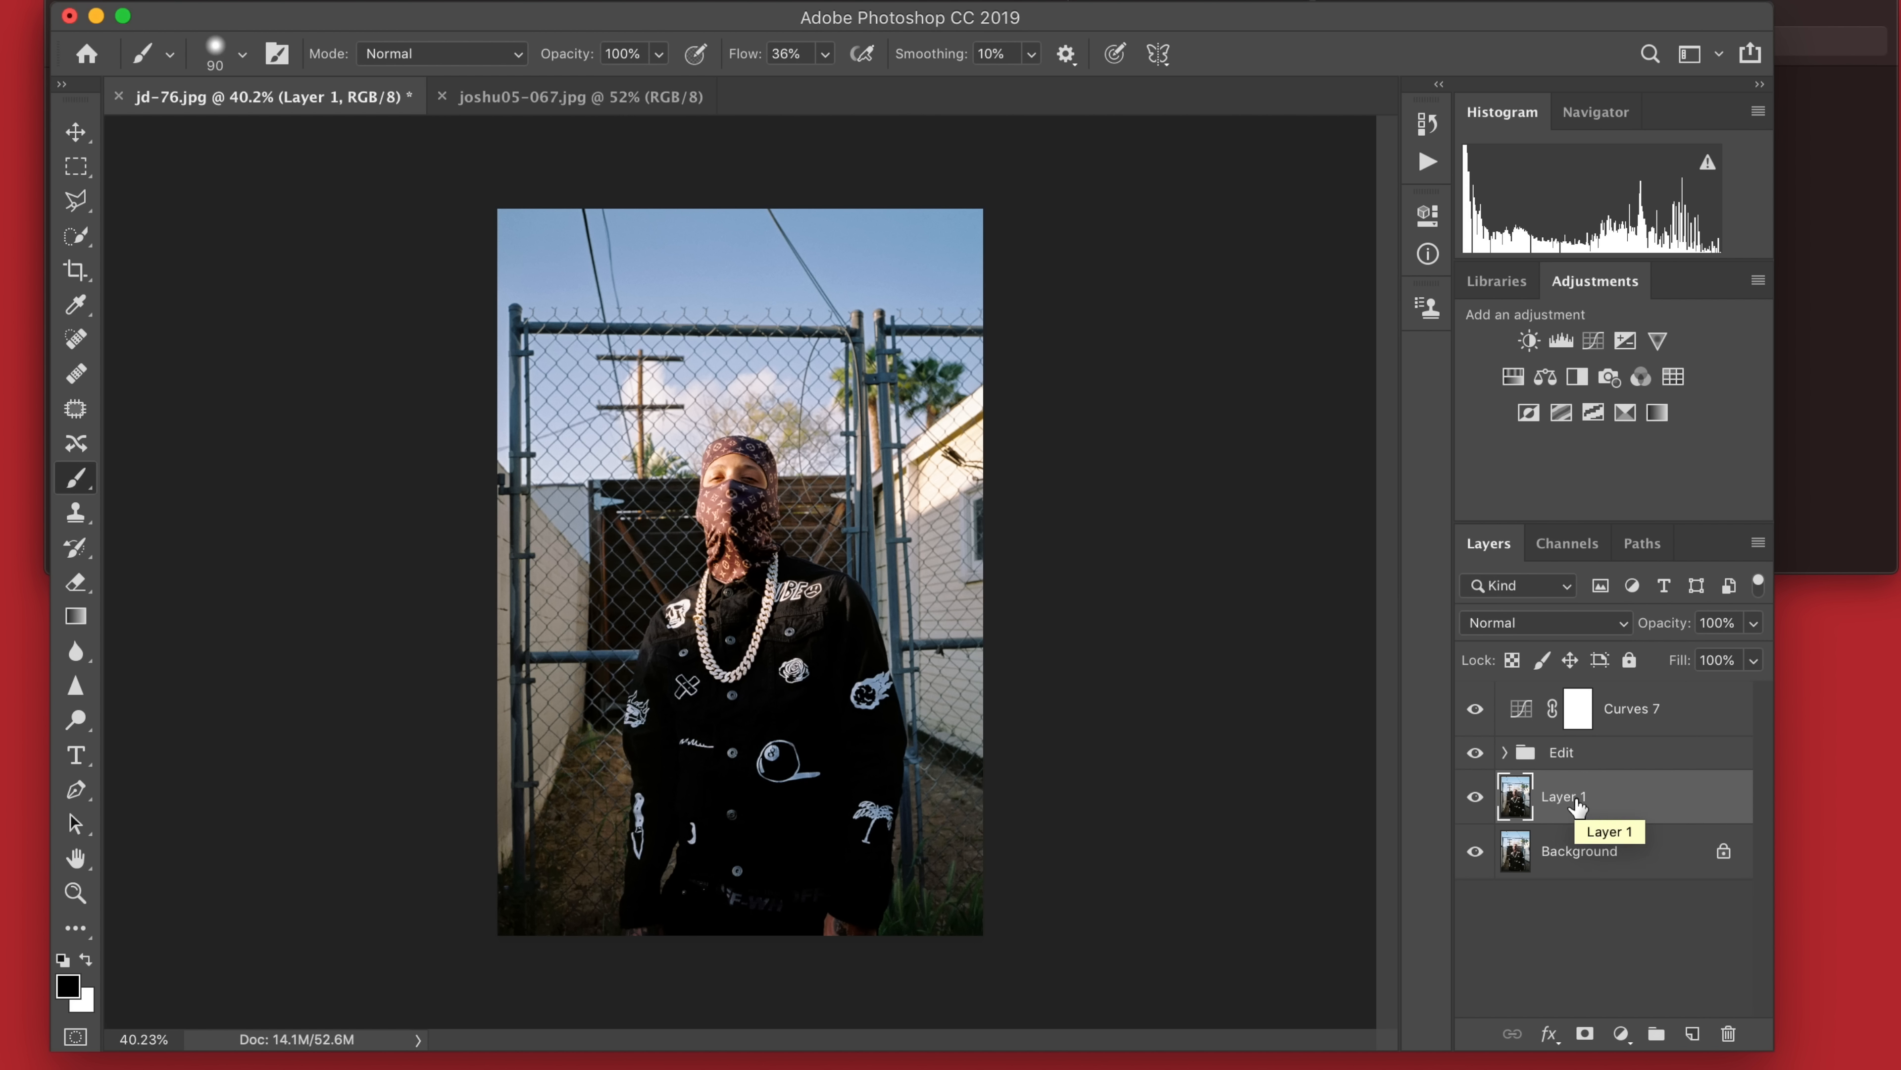
{"action": "key", "text": "super+j"}
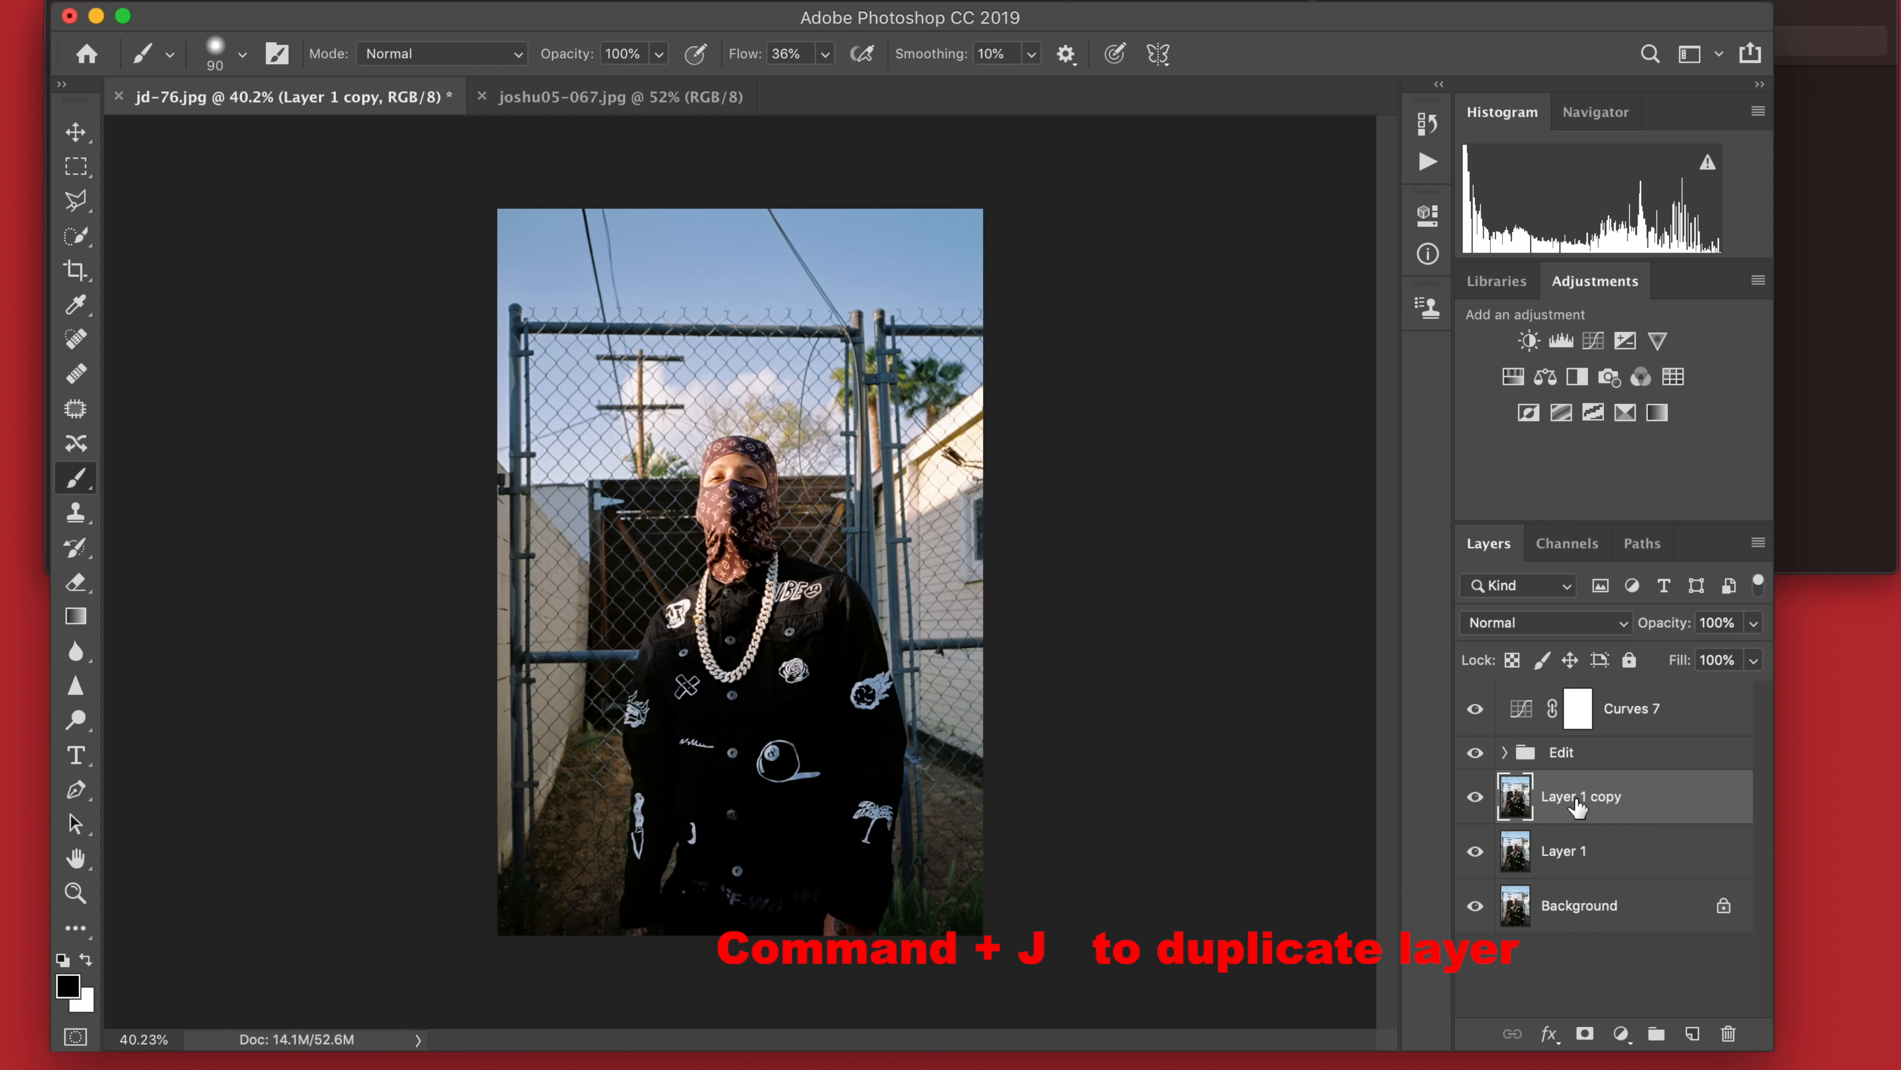
{"action": "double_click", "coordinate": [1606, 799]}
{"action": "type", "text": "Sharpen"}
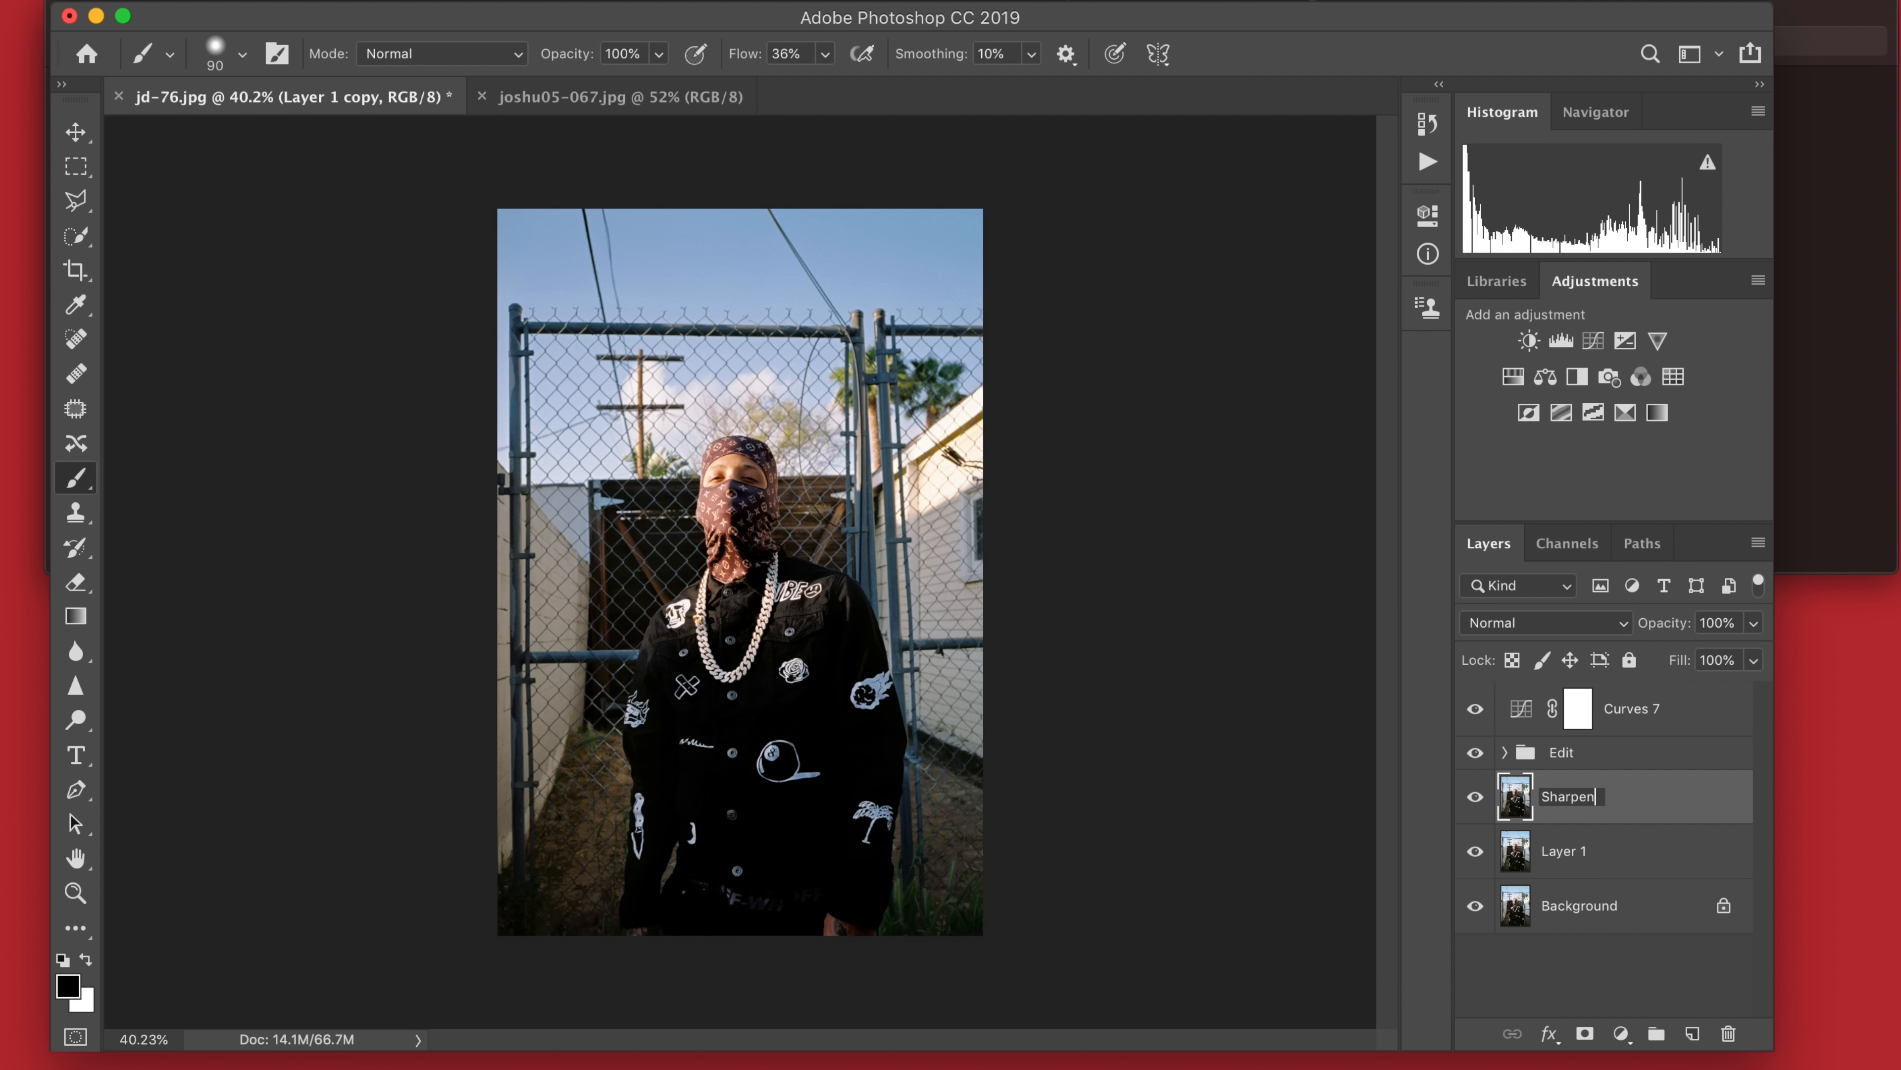
{"action": "key", "text": "Return"}
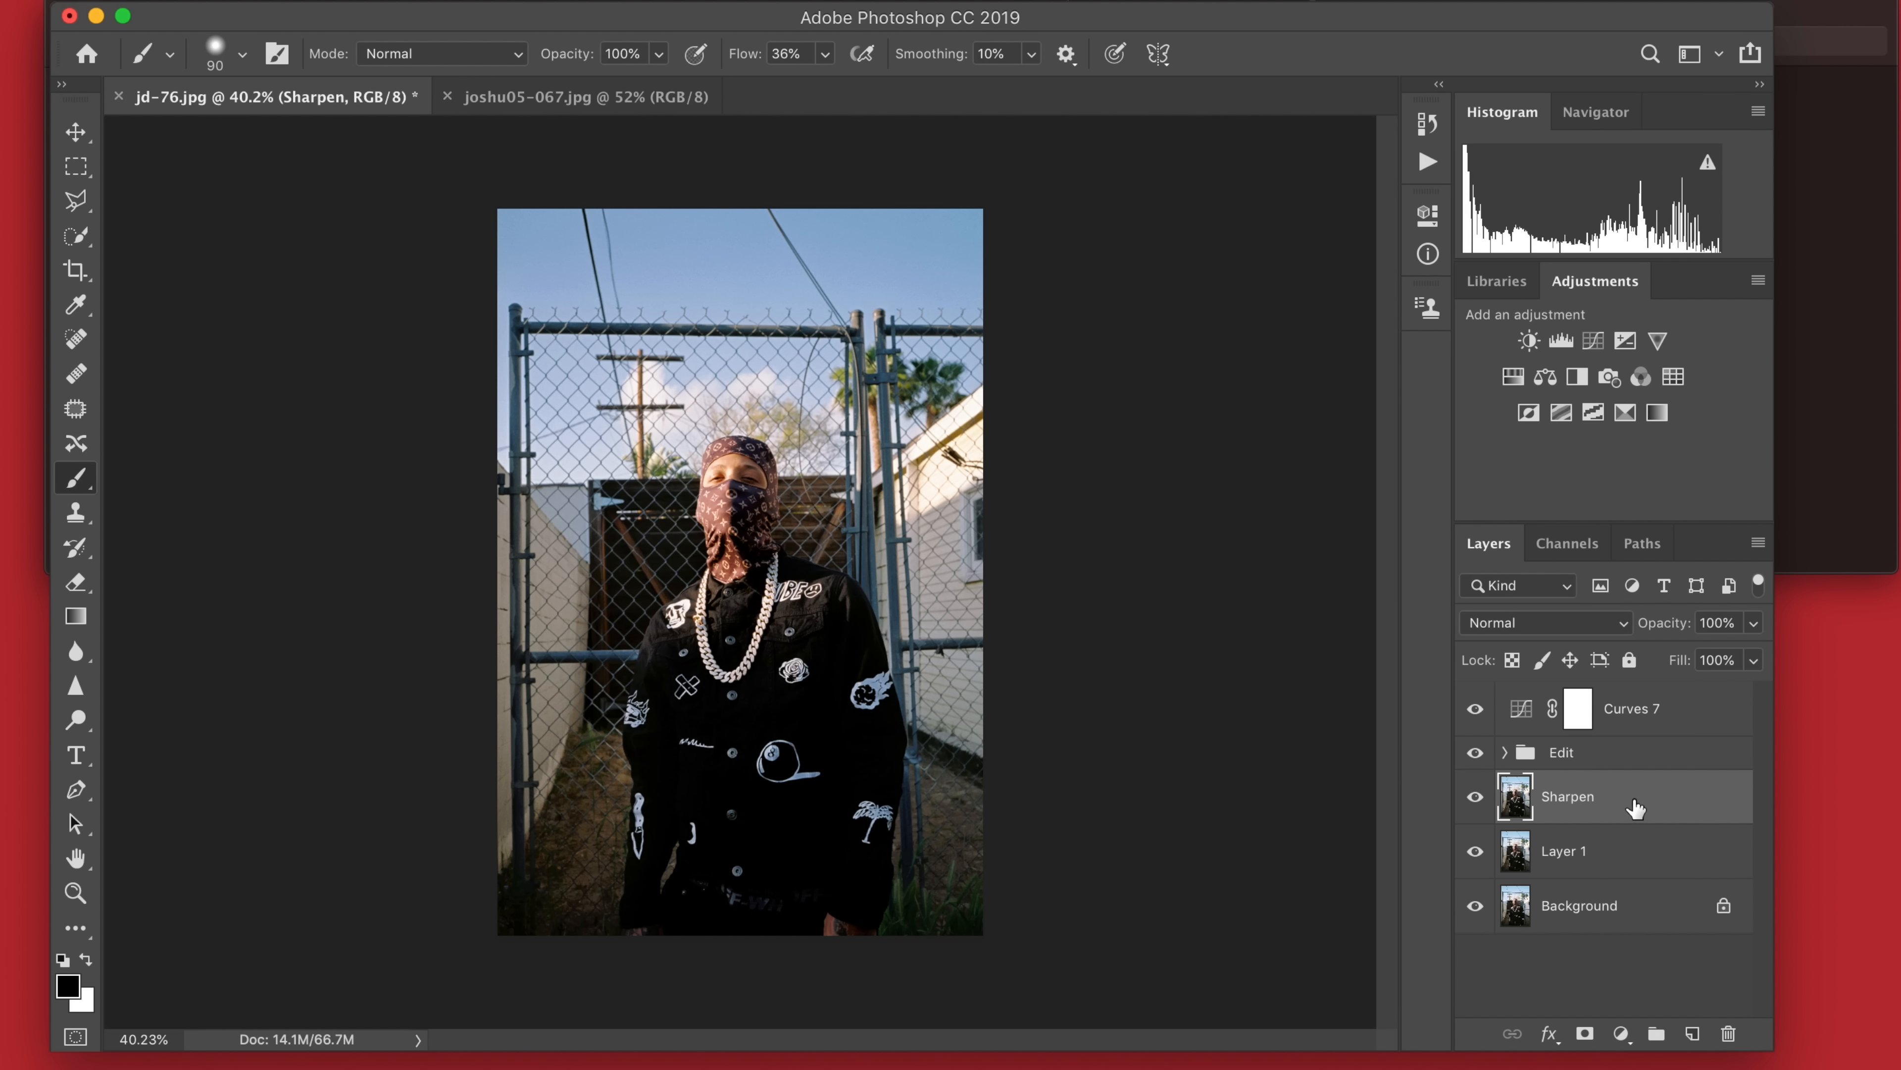
Apply a High Pass filter with a small radius to the Sharpen layer.
{"action": "left_click", "coordinate": [345, 1]}
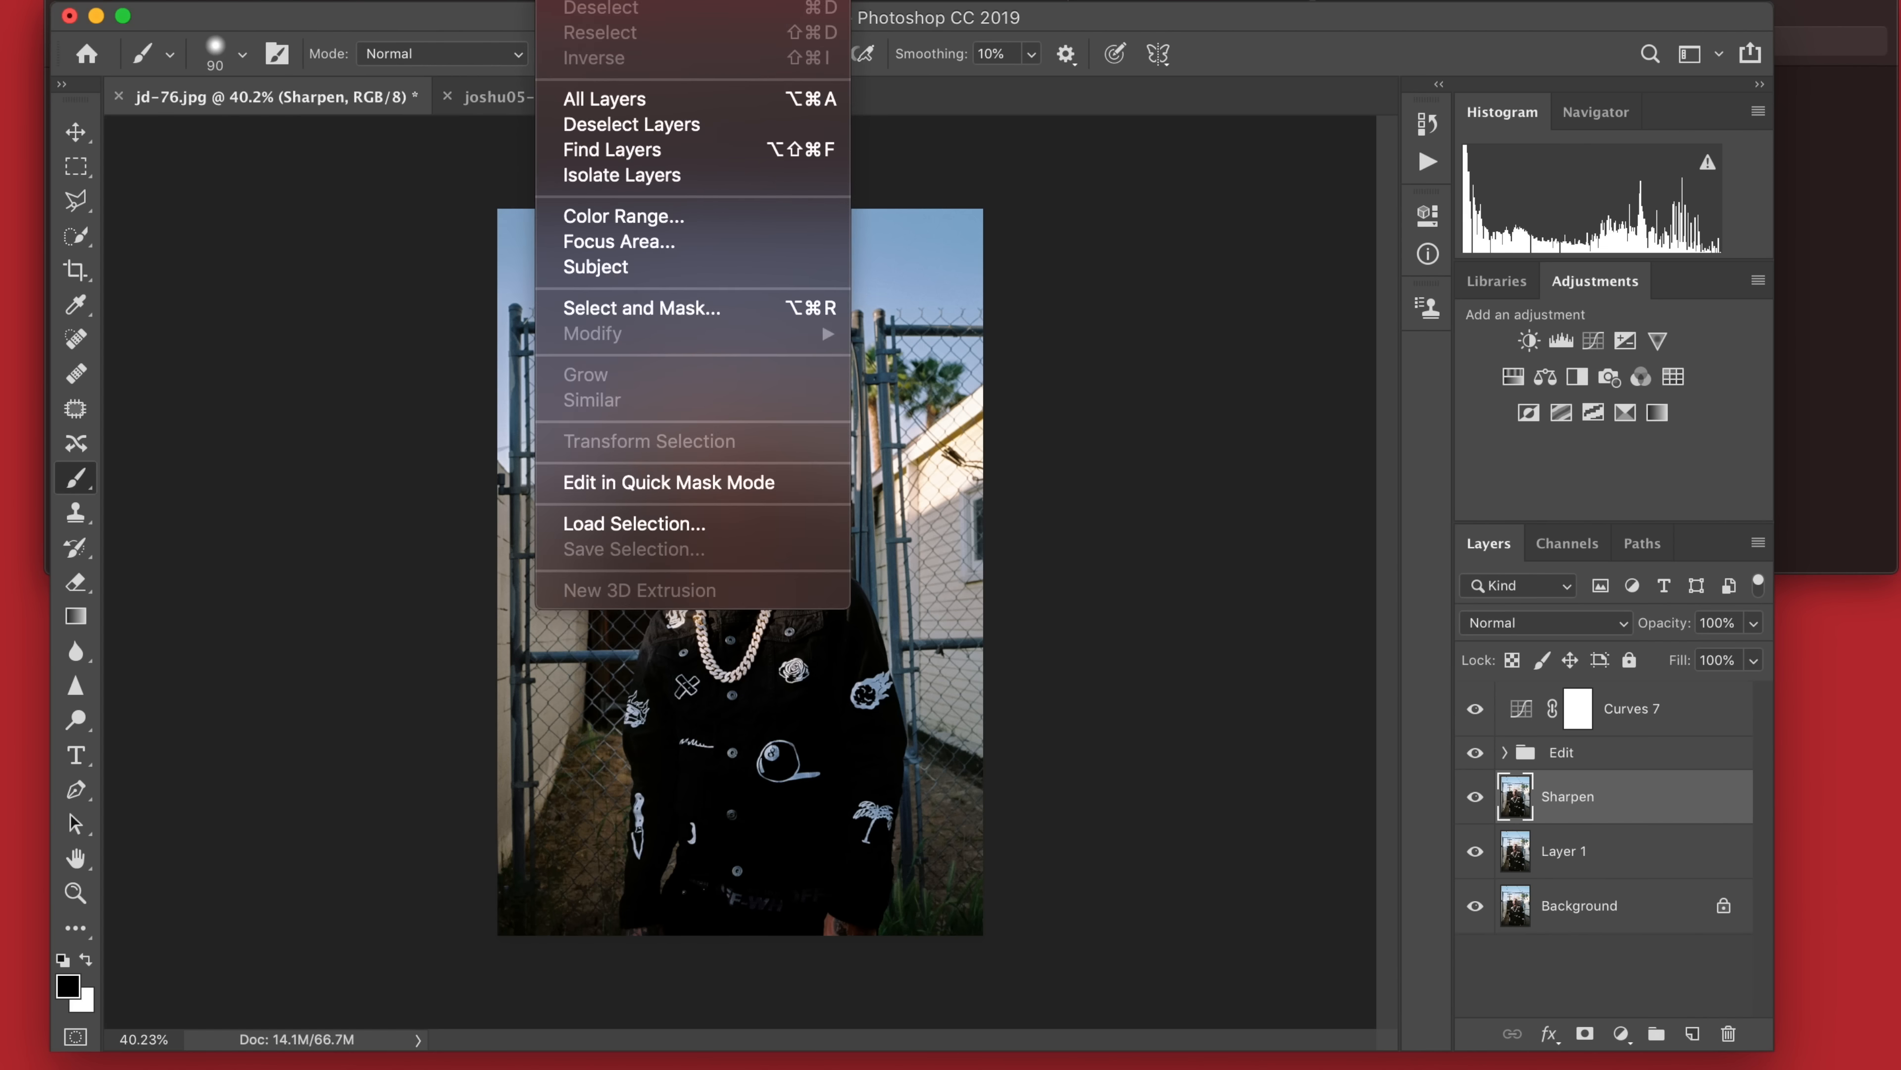
{"action": "mouse_move", "coordinate": [649, 1]}
{"action": "mouse_move", "coordinate": [747, 512]}
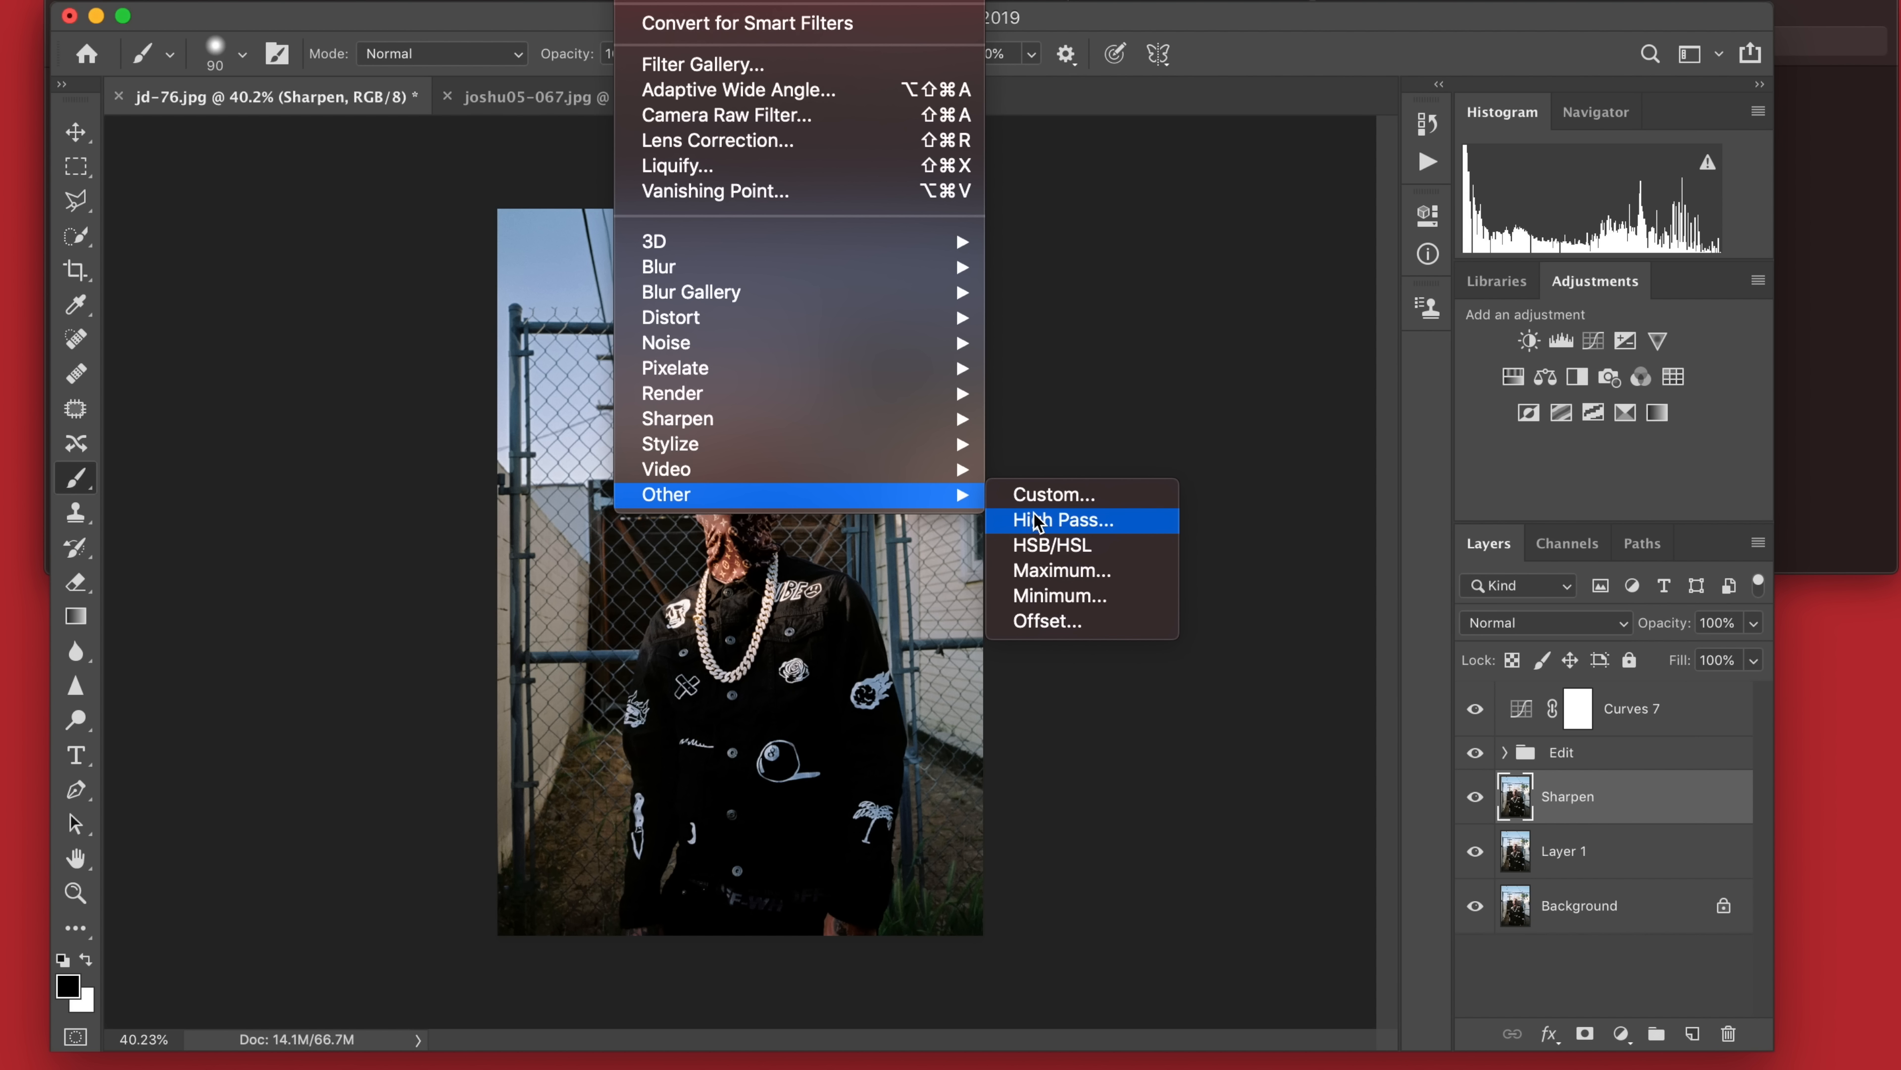
{"action": "left_click", "coordinate": [1025, 523]}
{"action": "left_click_drag", "start_coordinate": [847, 608], "coordinate": [826, 608]}
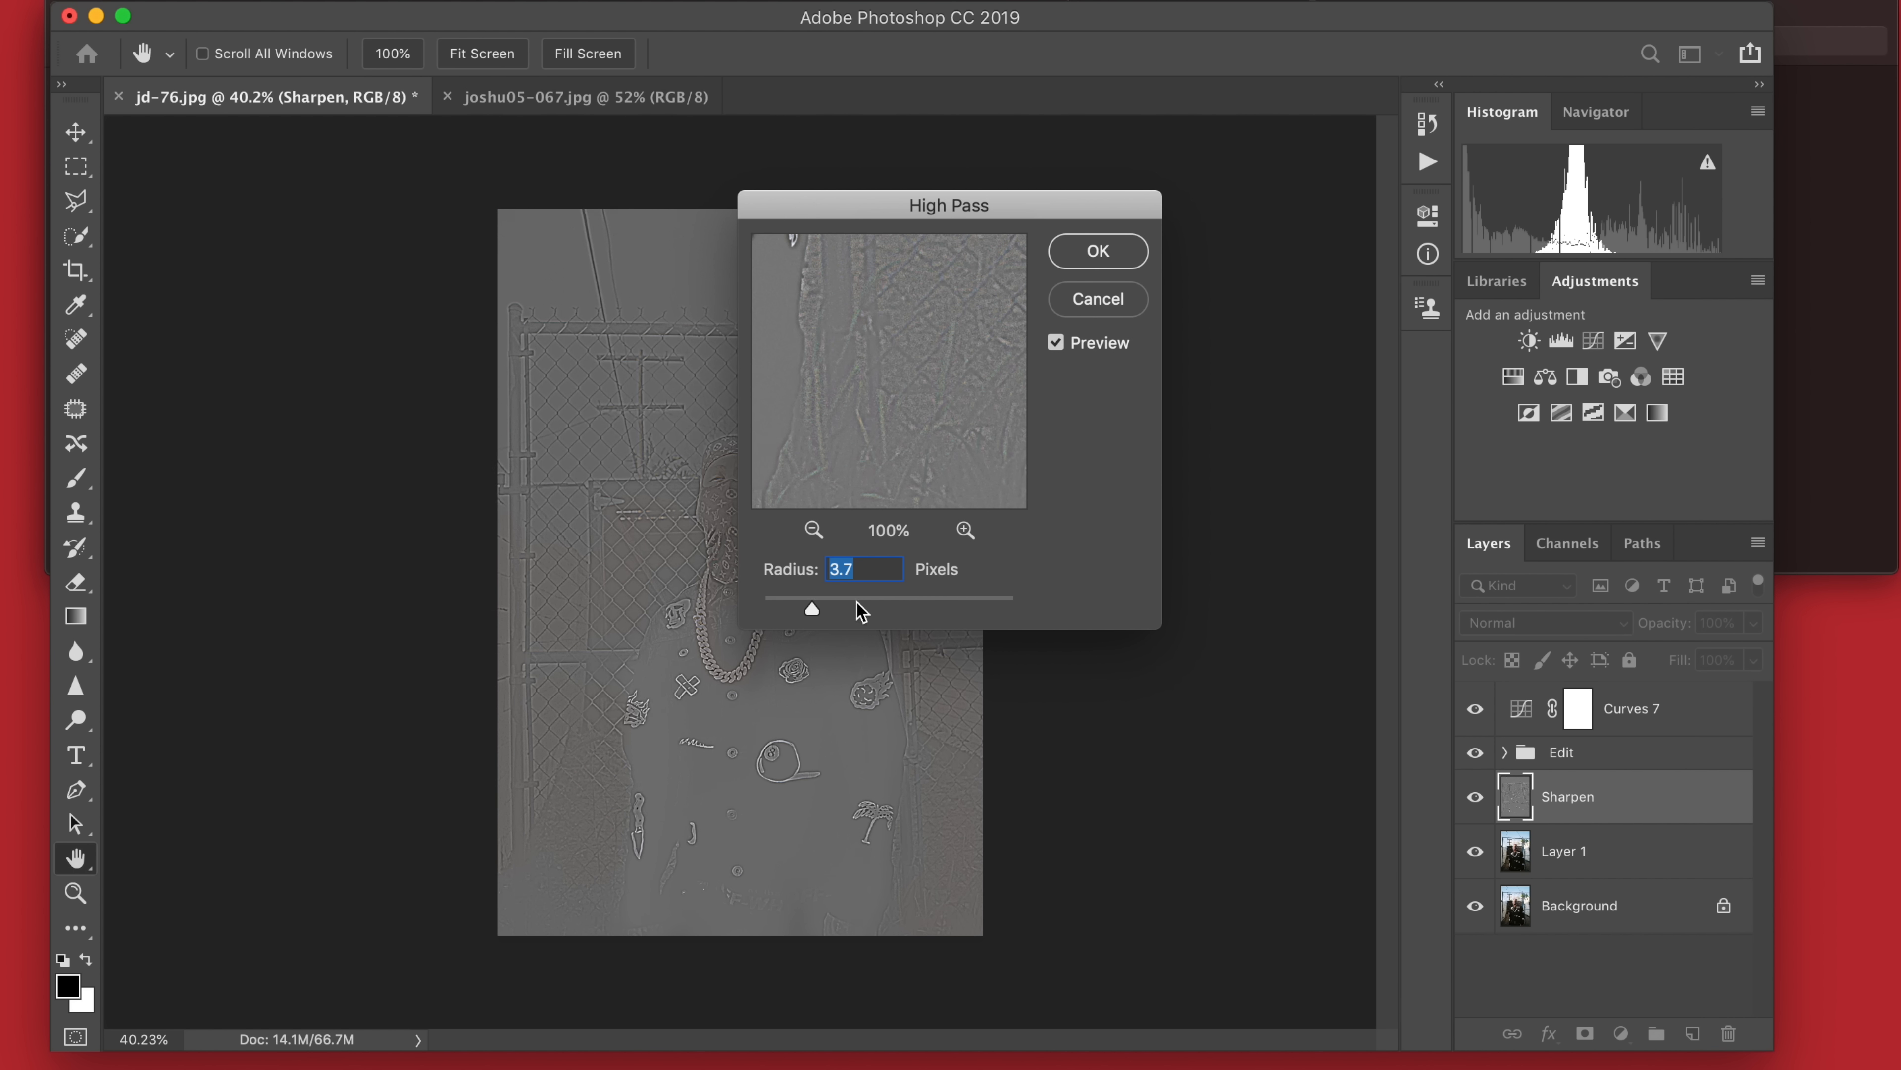
{"action": "left_click_drag", "start_coordinate": [856, 610], "coordinate": [826, 610]}
{"action": "left_click", "coordinate": [1089, 249]}
{"action": "key", "text": "b"}
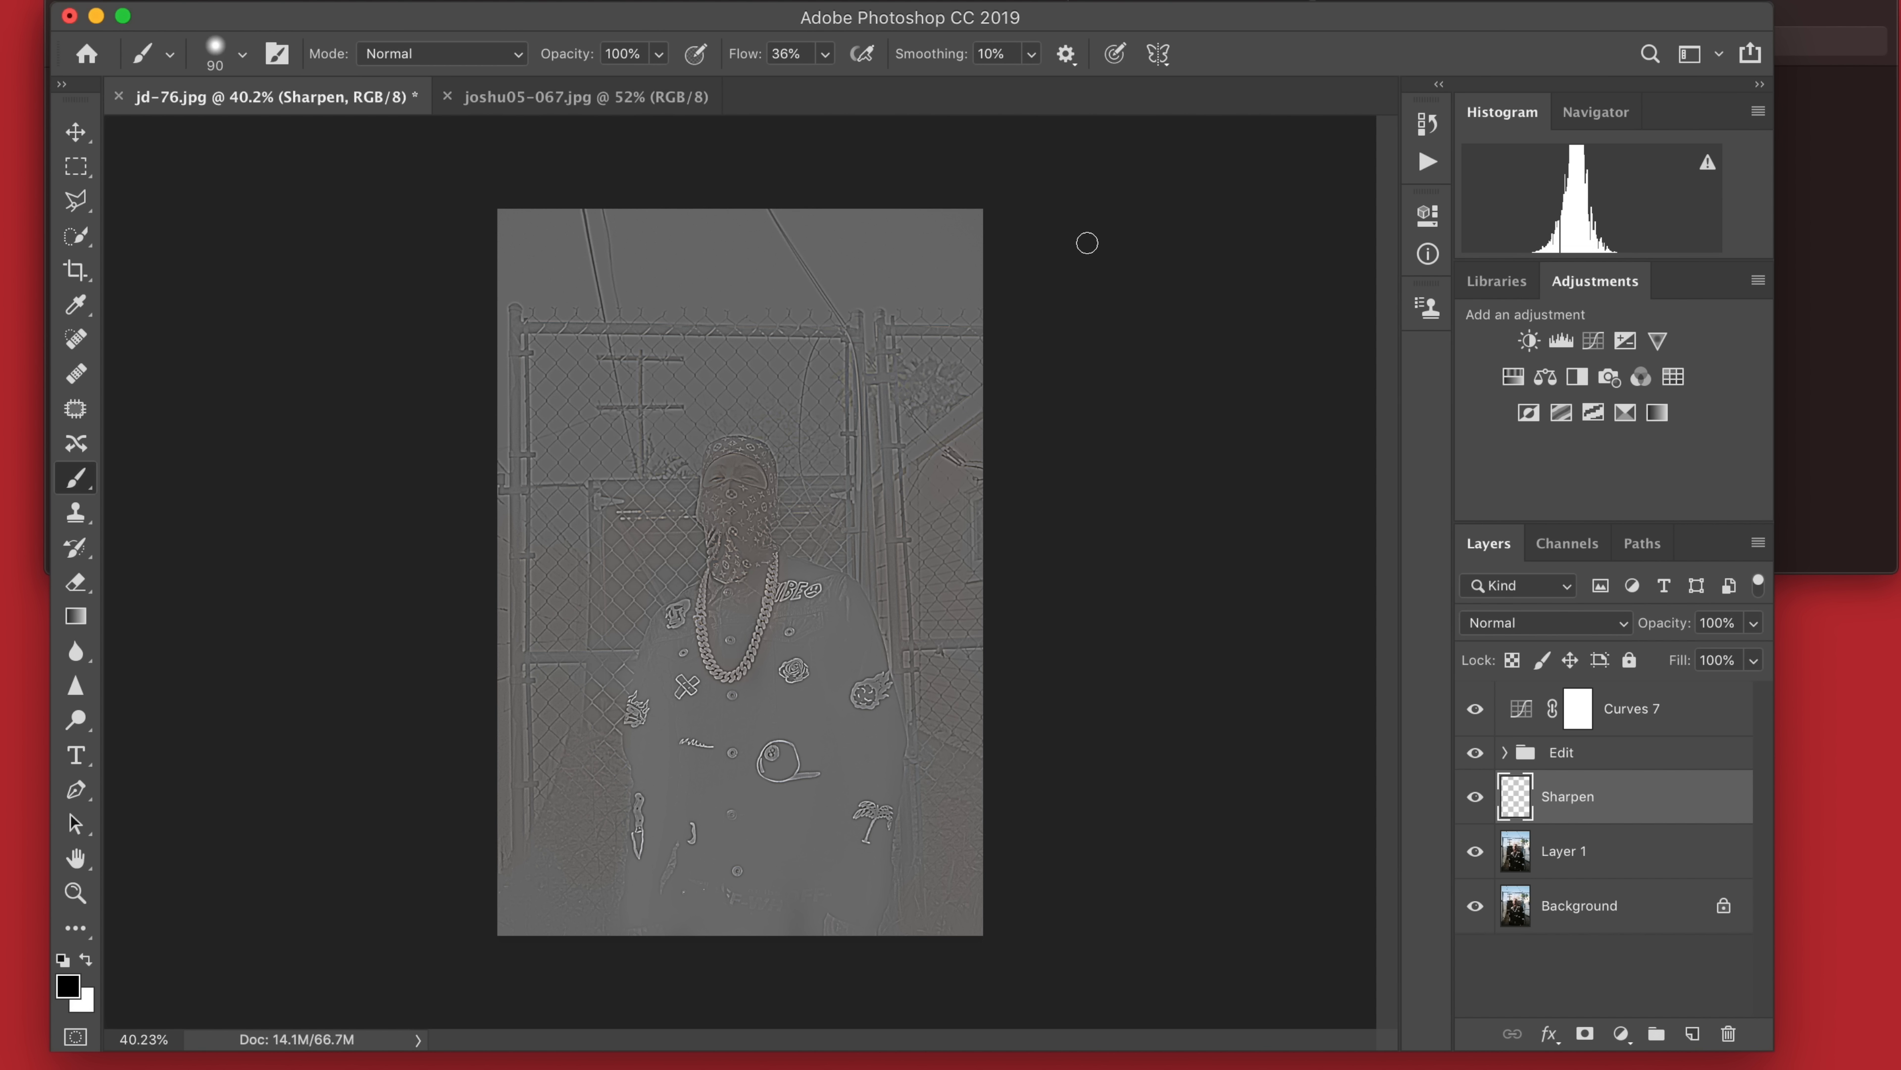
Set the Sharpen layer's blend mode to Soft Light and its opacity to 17%.
{"action": "left_click", "coordinate": [1573, 630]}
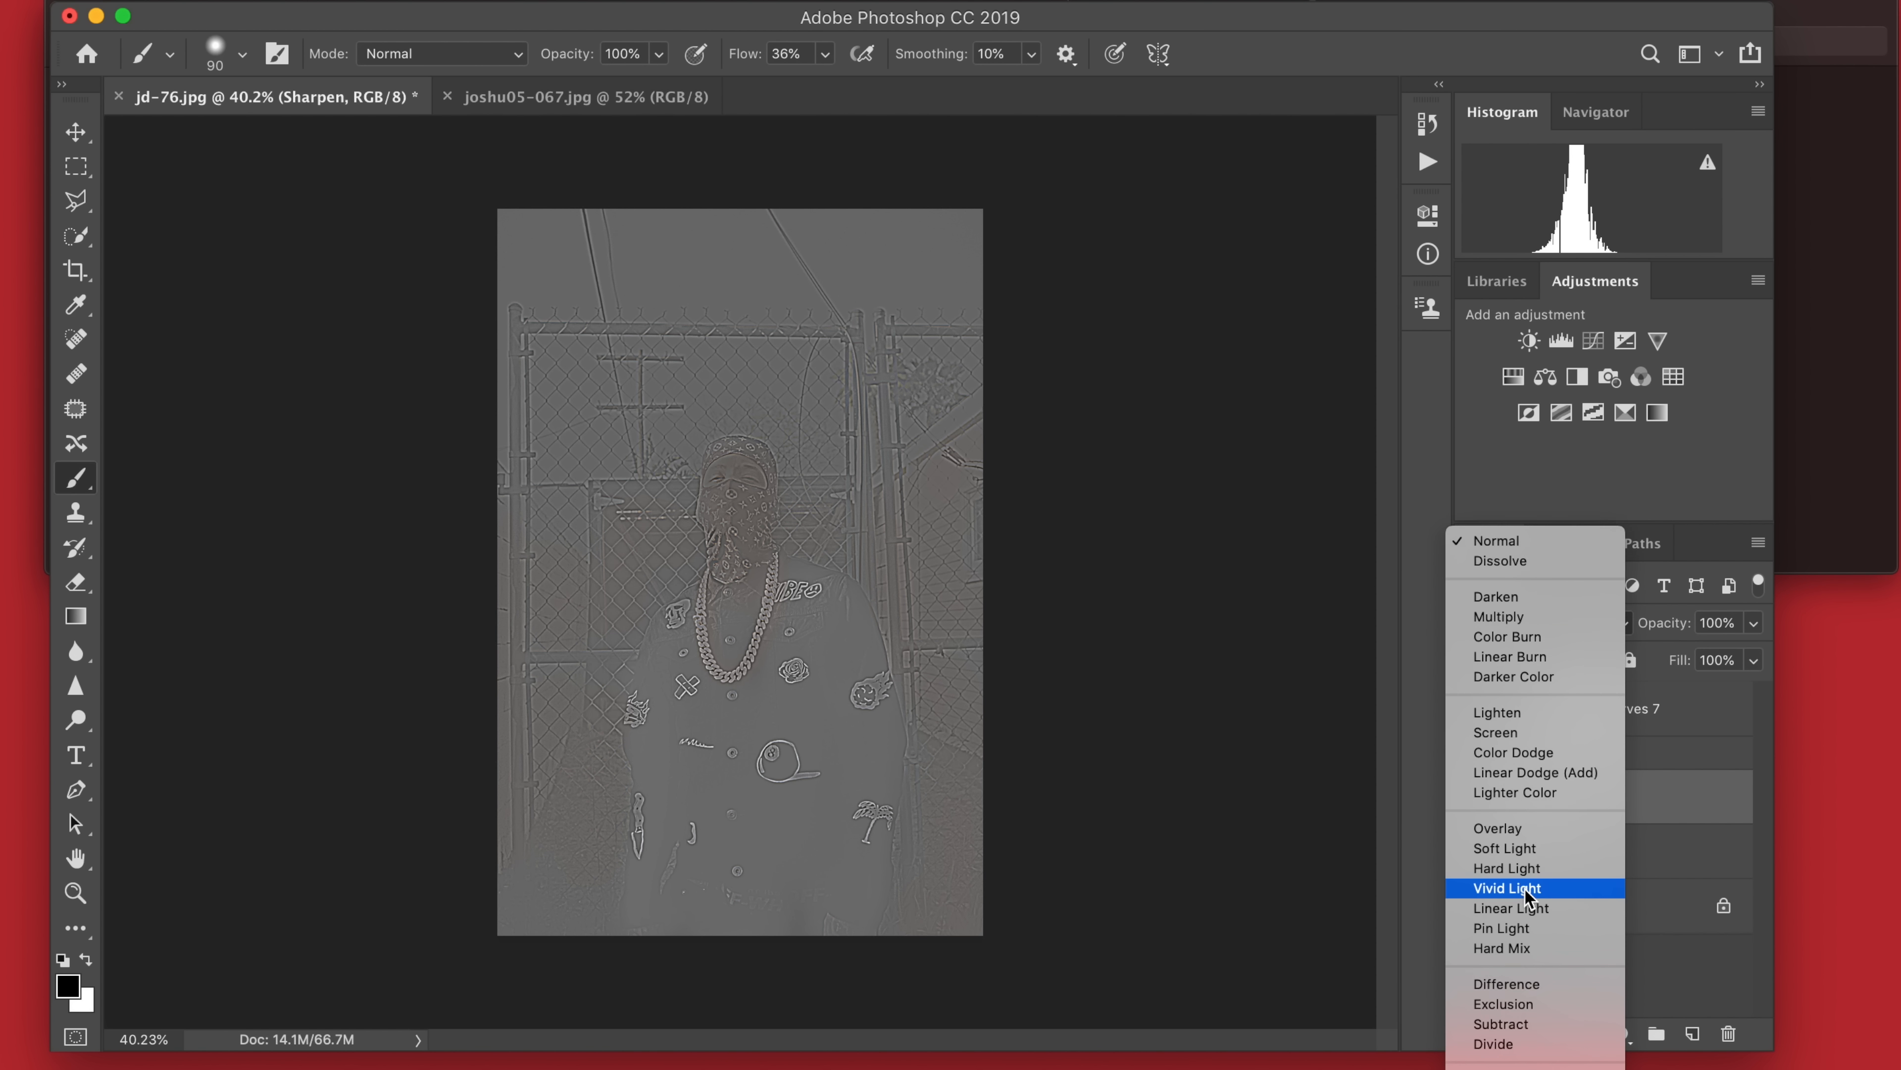
{"action": "left_click", "coordinate": [1505, 848]}
{"action": "key", "text": "super+0"}
{"action": "left_click_drag", "start_coordinate": [1681, 625], "coordinate": [904, 623]}
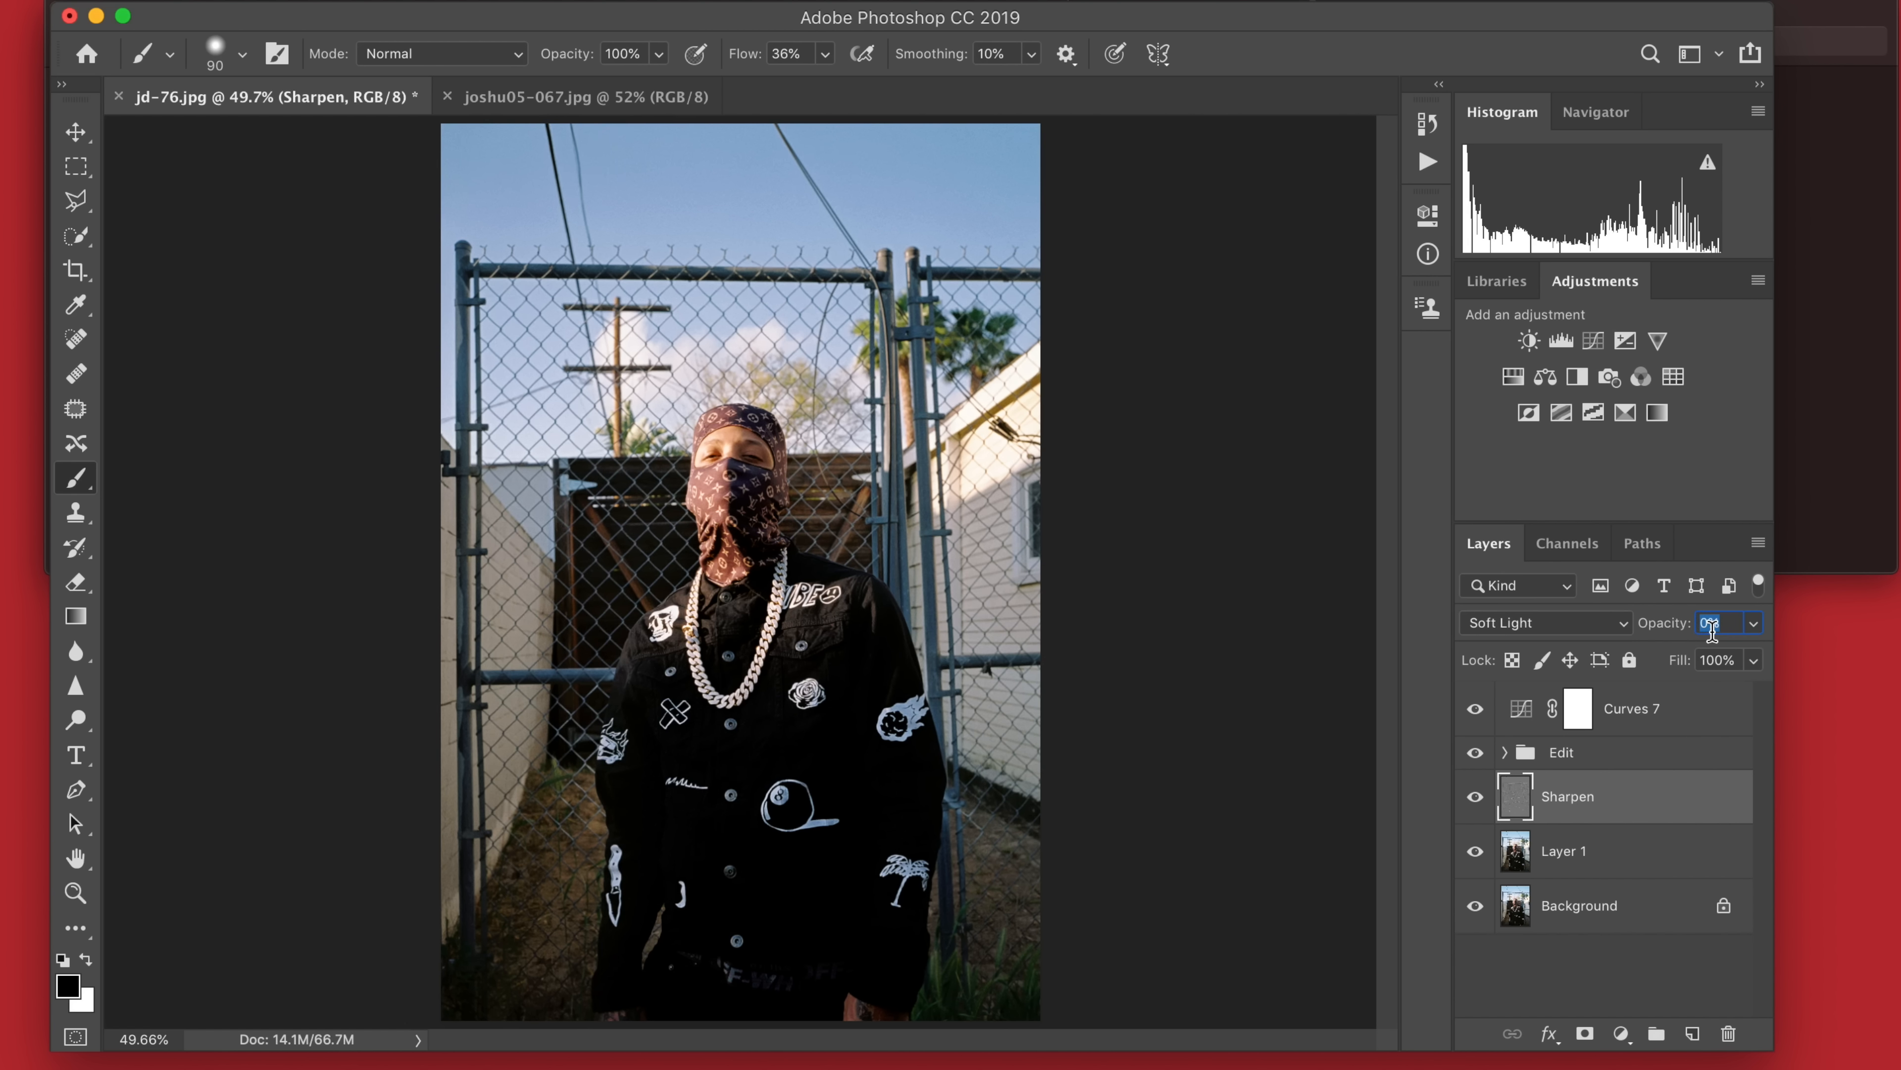
{"action": "left_click", "coordinate": [1712, 625]}
{"action": "type", "text": "0%"}
{"action": "left_click", "coordinate": [1713, 625]}
{"action": "type", "text": "0%"}
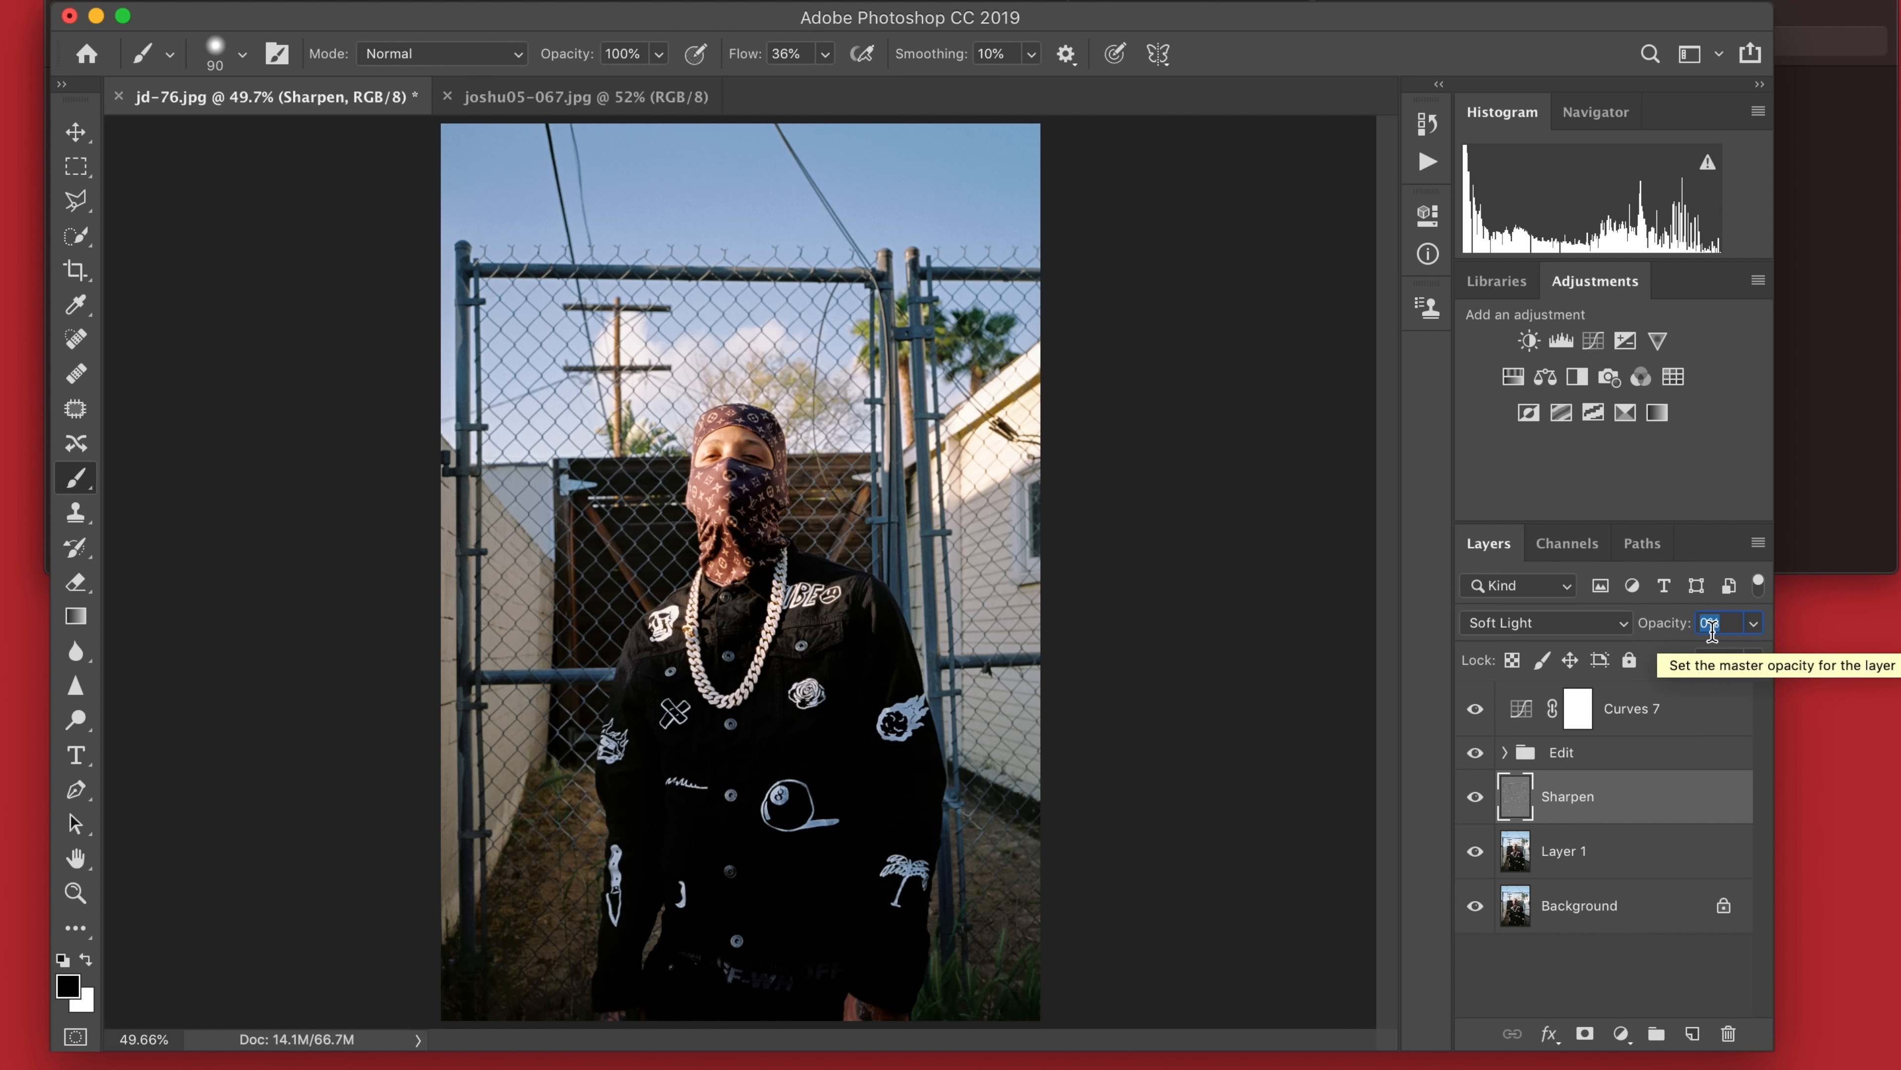
{"action": "type", "text": "17"}
Compare the face and jacket details up close with and without the Sharpen layer.
{"action": "left_click_drag", "start_coordinate": [968, 484], "coordinate": [1310, 816]}
{"action": "left_click", "coordinate": [1471, 799]}
{"action": "left_click", "coordinate": [1473, 799]}
{"action": "left_click", "coordinate": [1473, 800]}
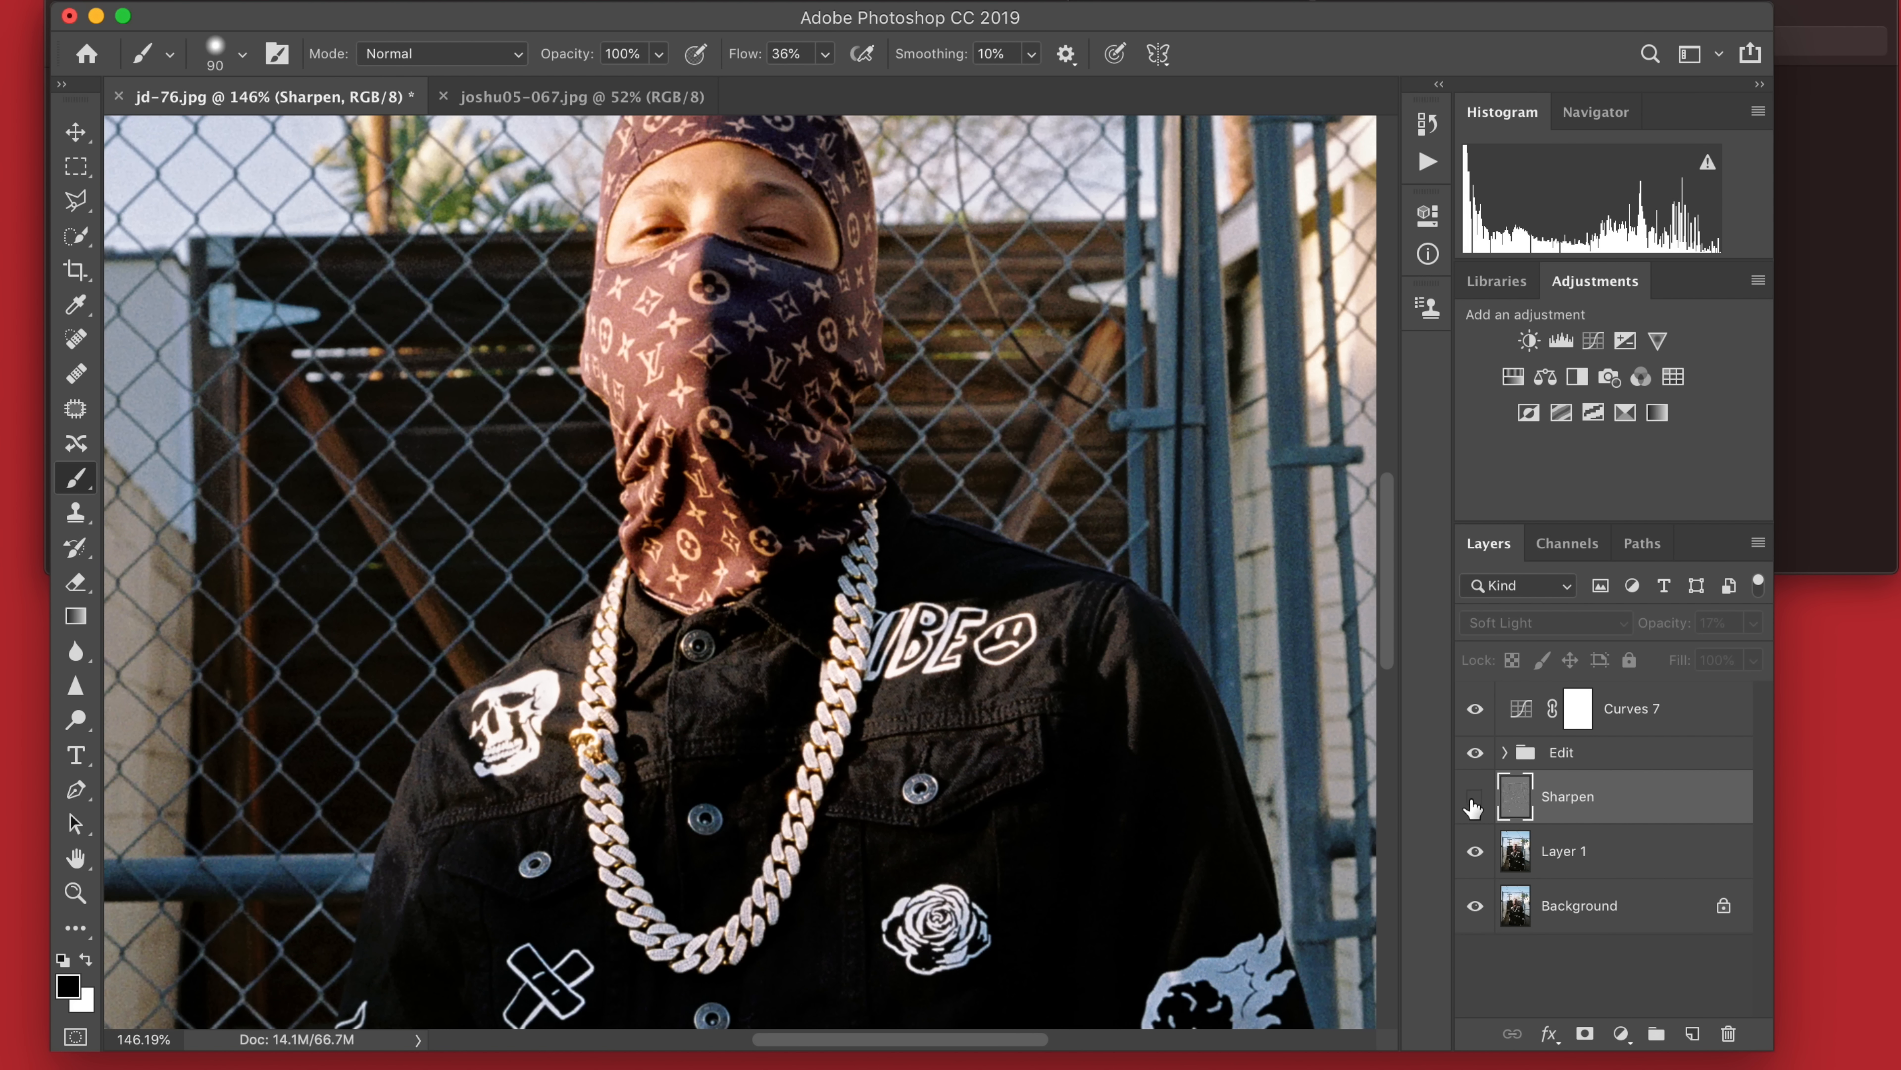
{"action": "left_click", "coordinate": [1473, 800]}
{"action": "left_click", "coordinate": [1473, 799]}
{"action": "left_click", "coordinate": [1473, 799]}
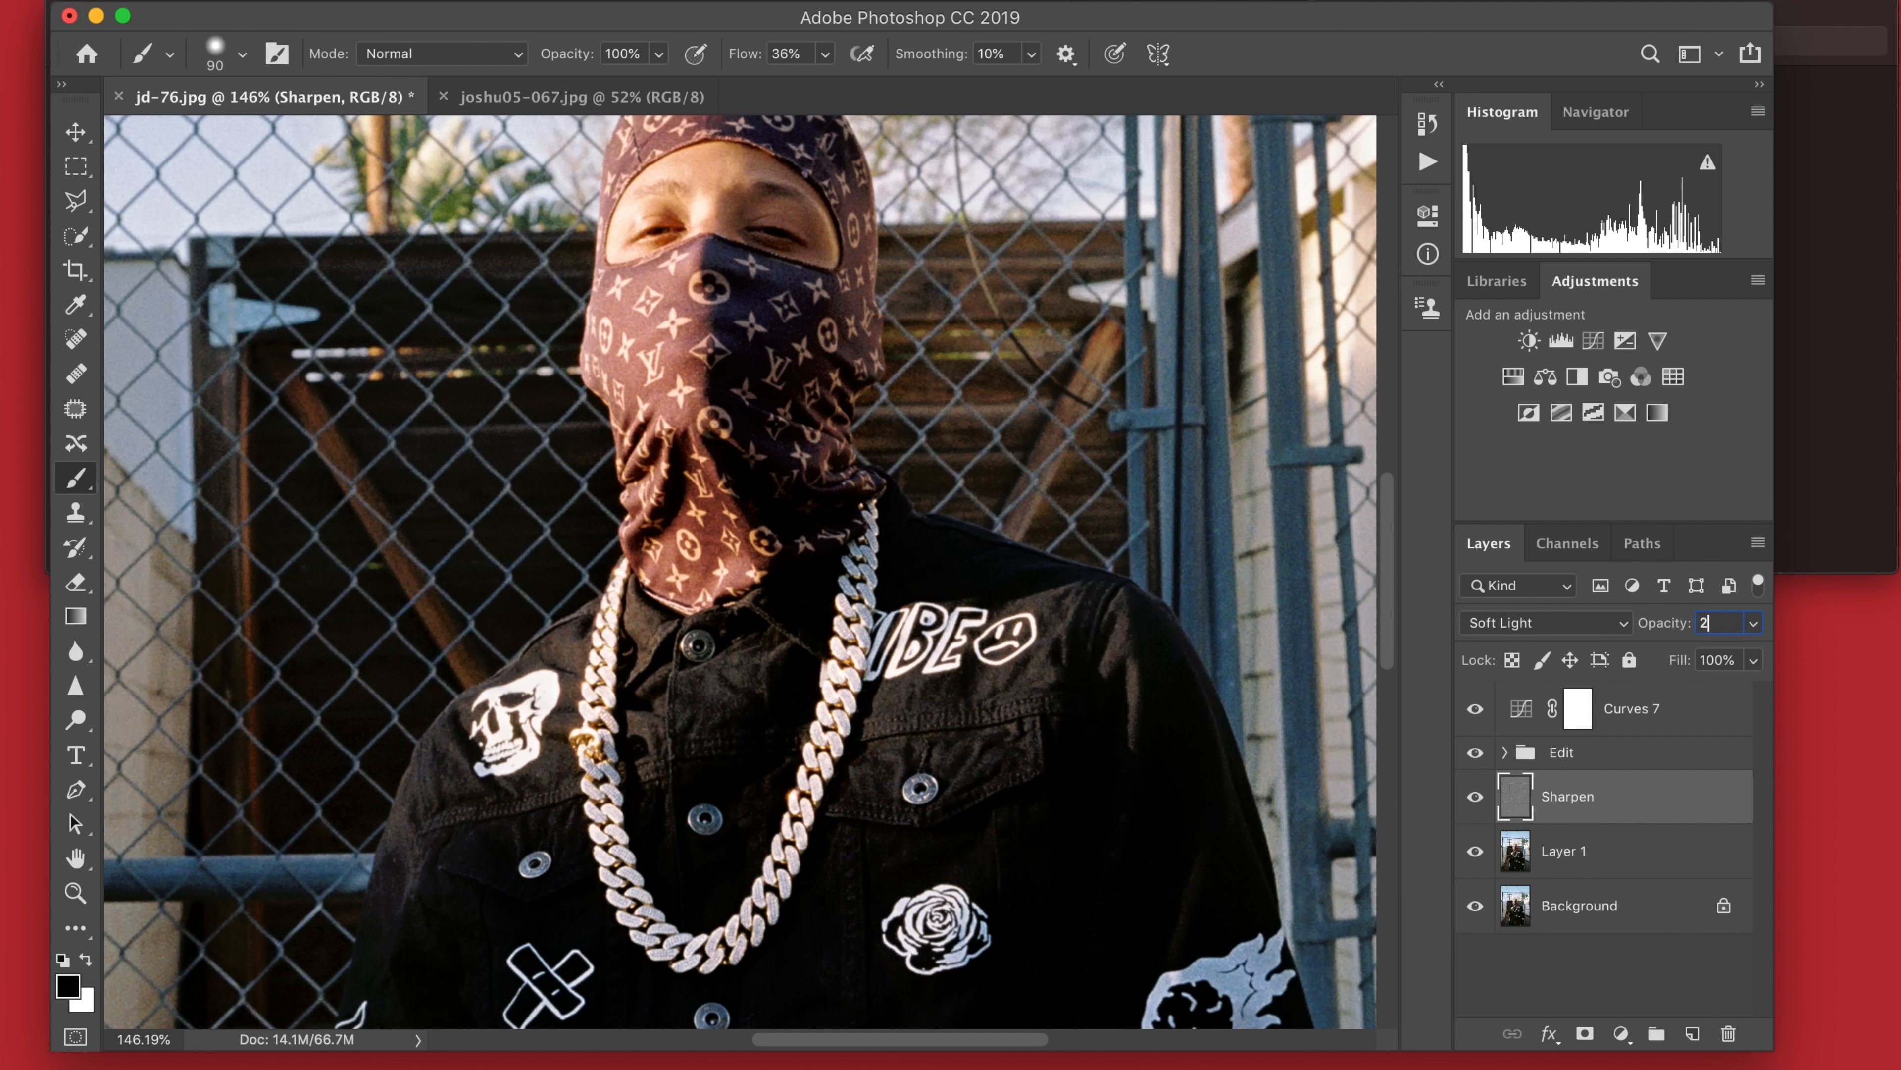
Group Layer 1, Sharpen, Edit and Curves 7 together and name the group ALL.
{"action": "scroll", "coordinate": [1103, 616], "scroll_direction": "down", "scroll_amount": 10}
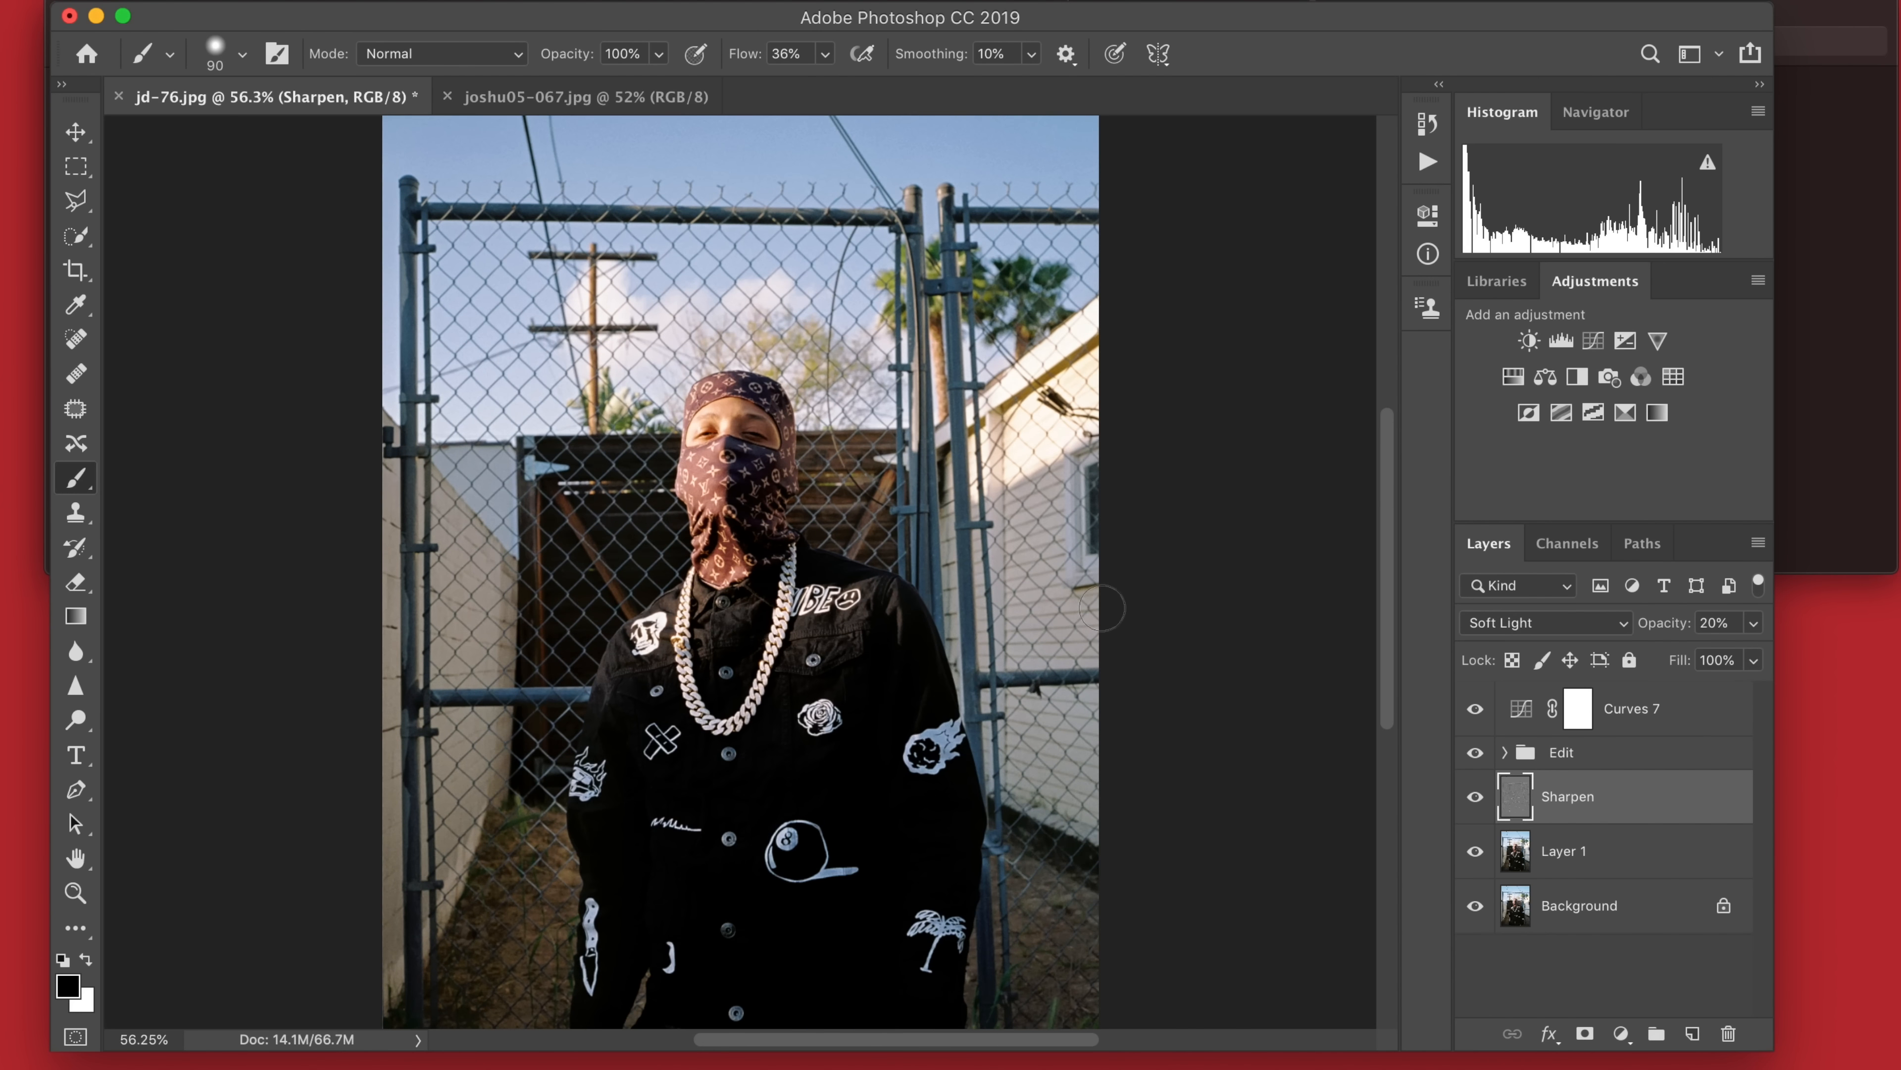
{"action": "scroll", "coordinate": [1103, 616], "scroll_direction": "down", "scroll_amount": 2}
{"action": "left_click", "coordinate": [1572, 854]}
{"action": "left_click", "coordinate": [1660, 715]}
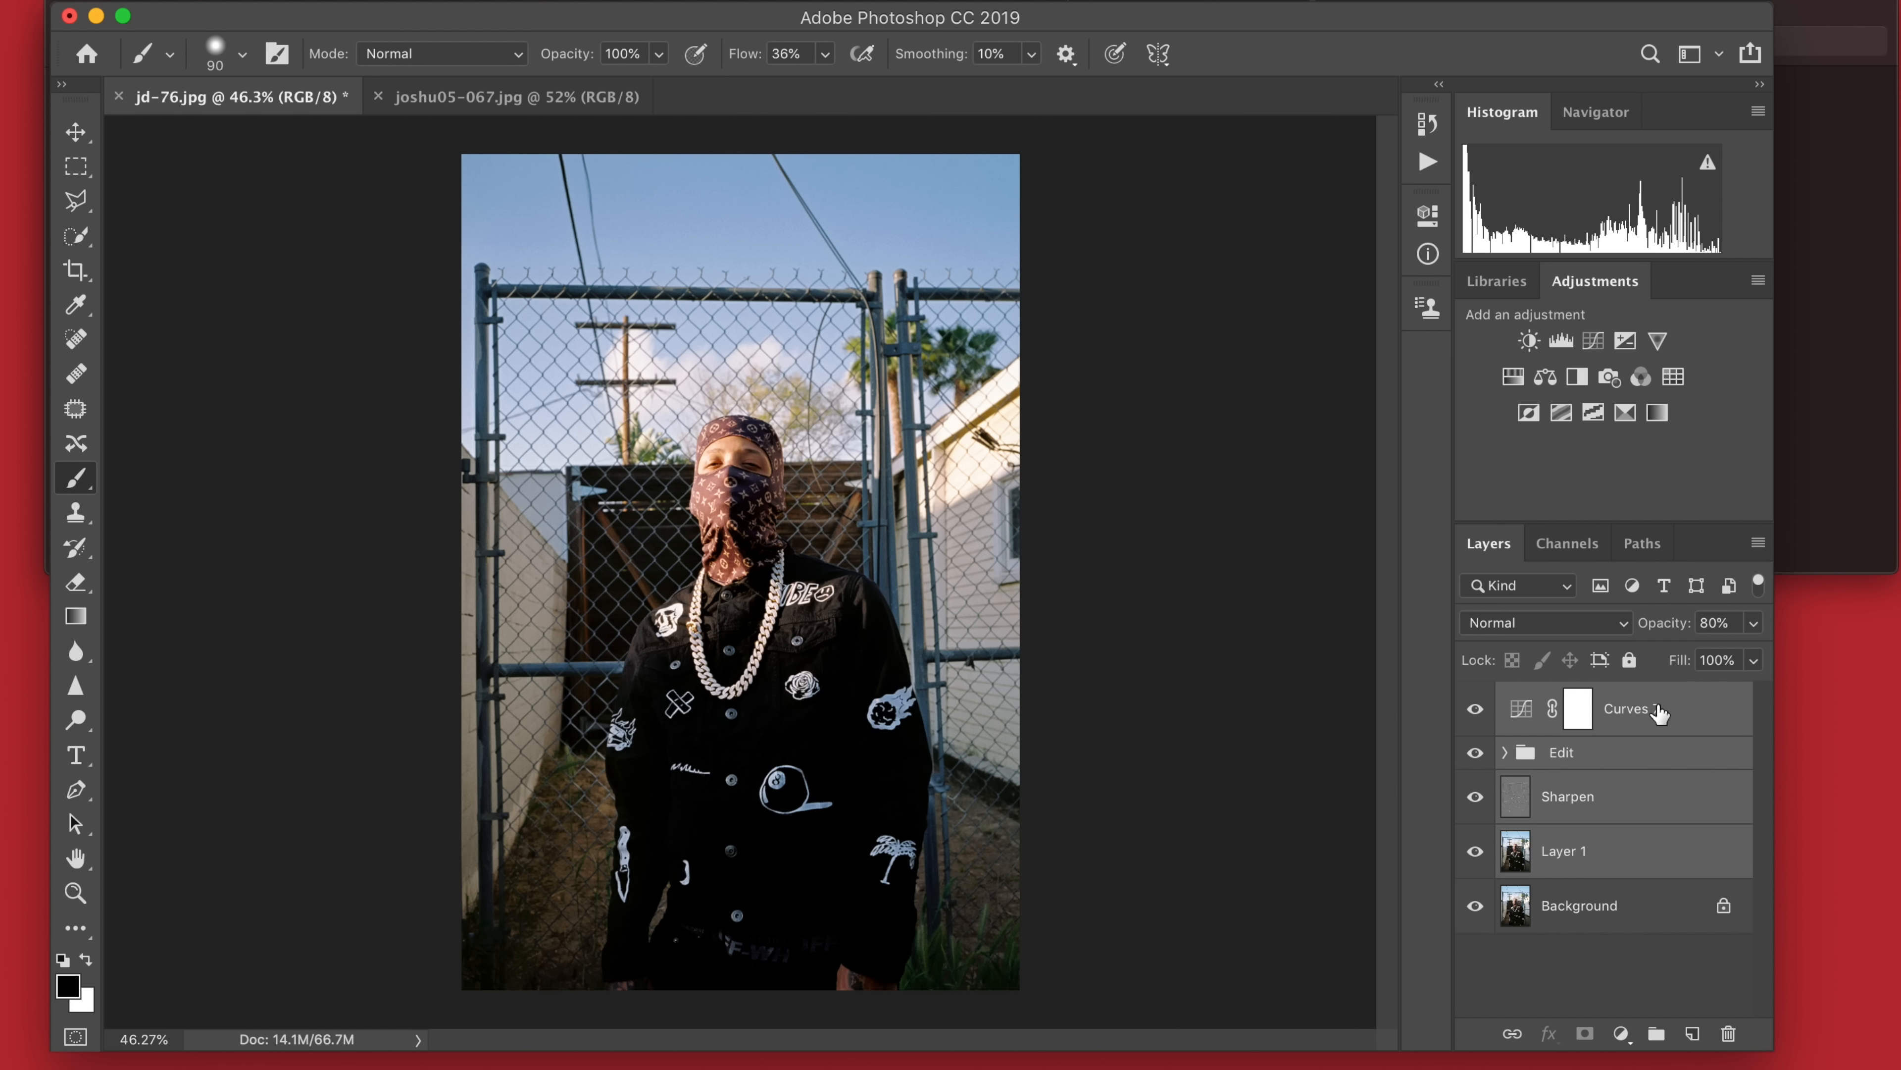
{"action": "key", "text": "super+g"}
{"action": "double_click", "coordinate": [1561, 700]}
{"action": "type", "text": "ALL"}
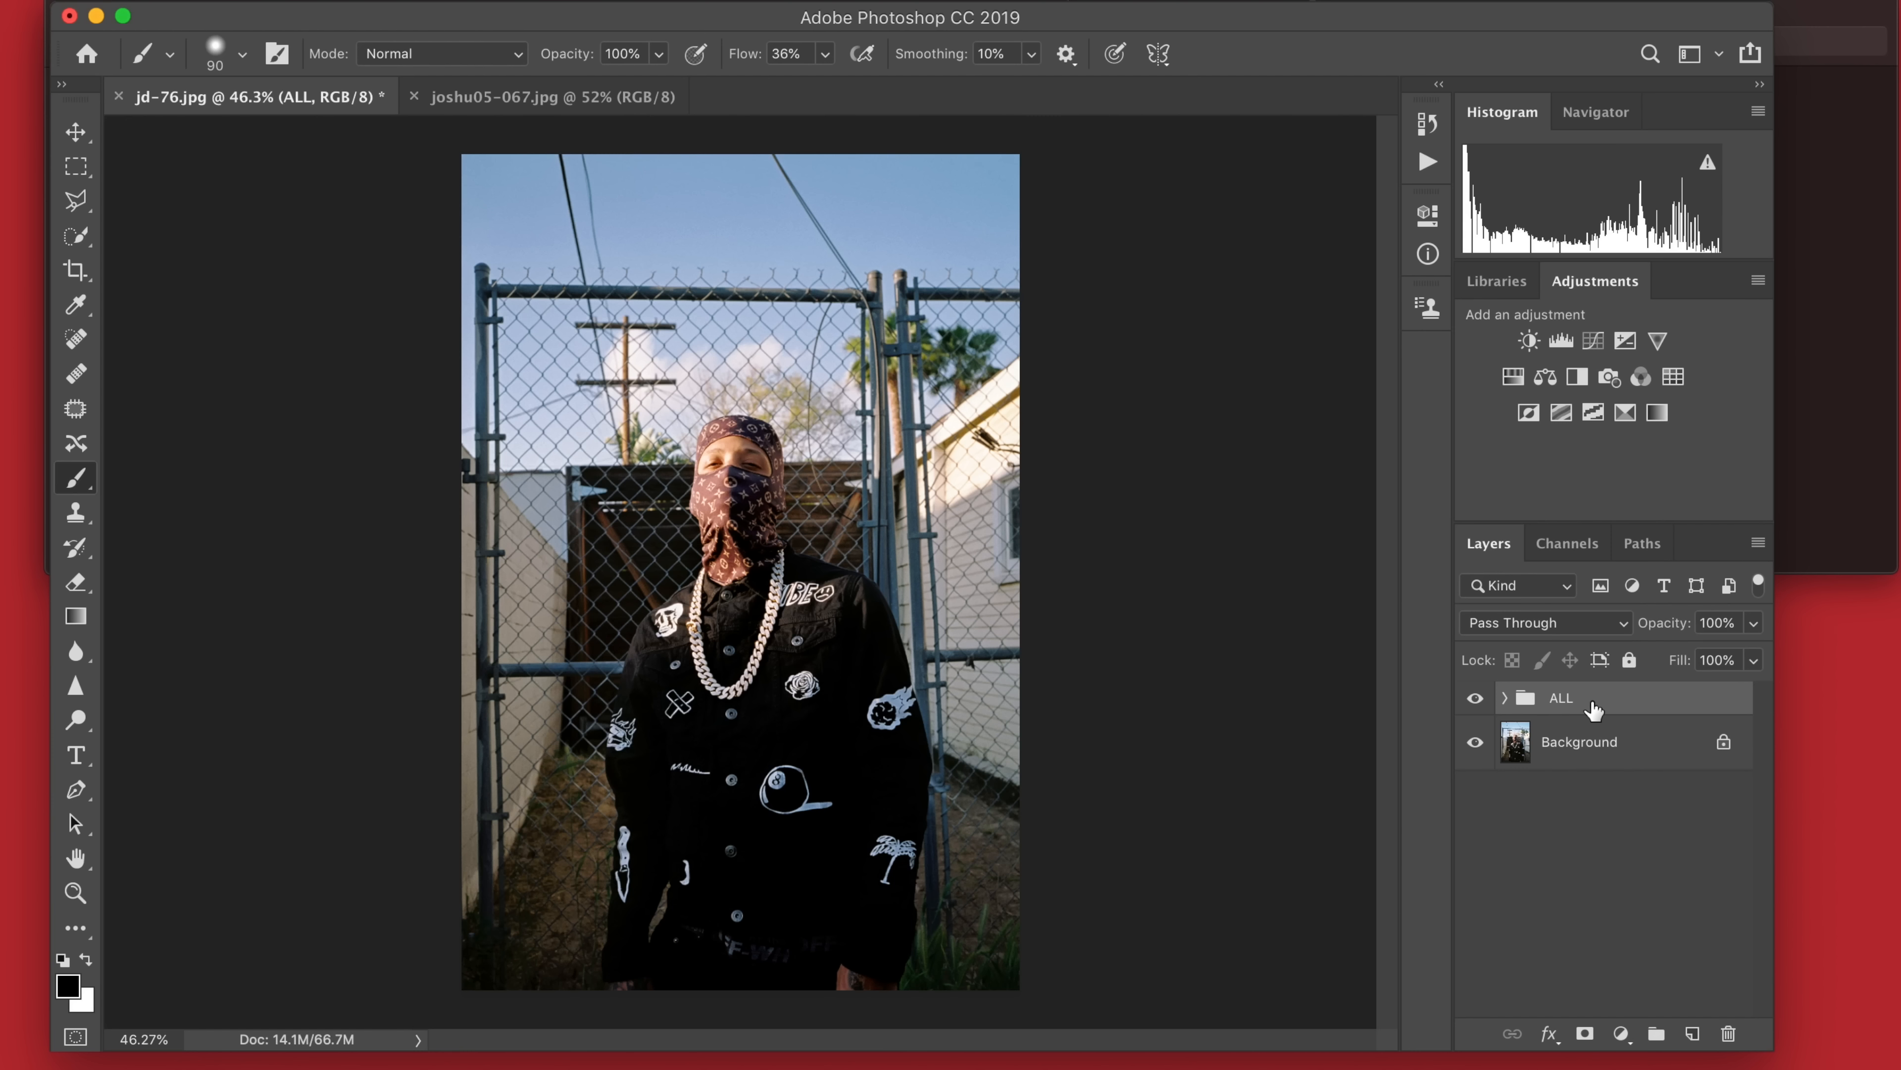
Duplicate the ALL group, hide the original group and convert the copy to a Smart Object.
{"action": "key", "text": "super+j"}
{"action": "left_click", "coordinate": [1475, 730]}
{"action": "right_click", "coordinate": [1595, 700]}
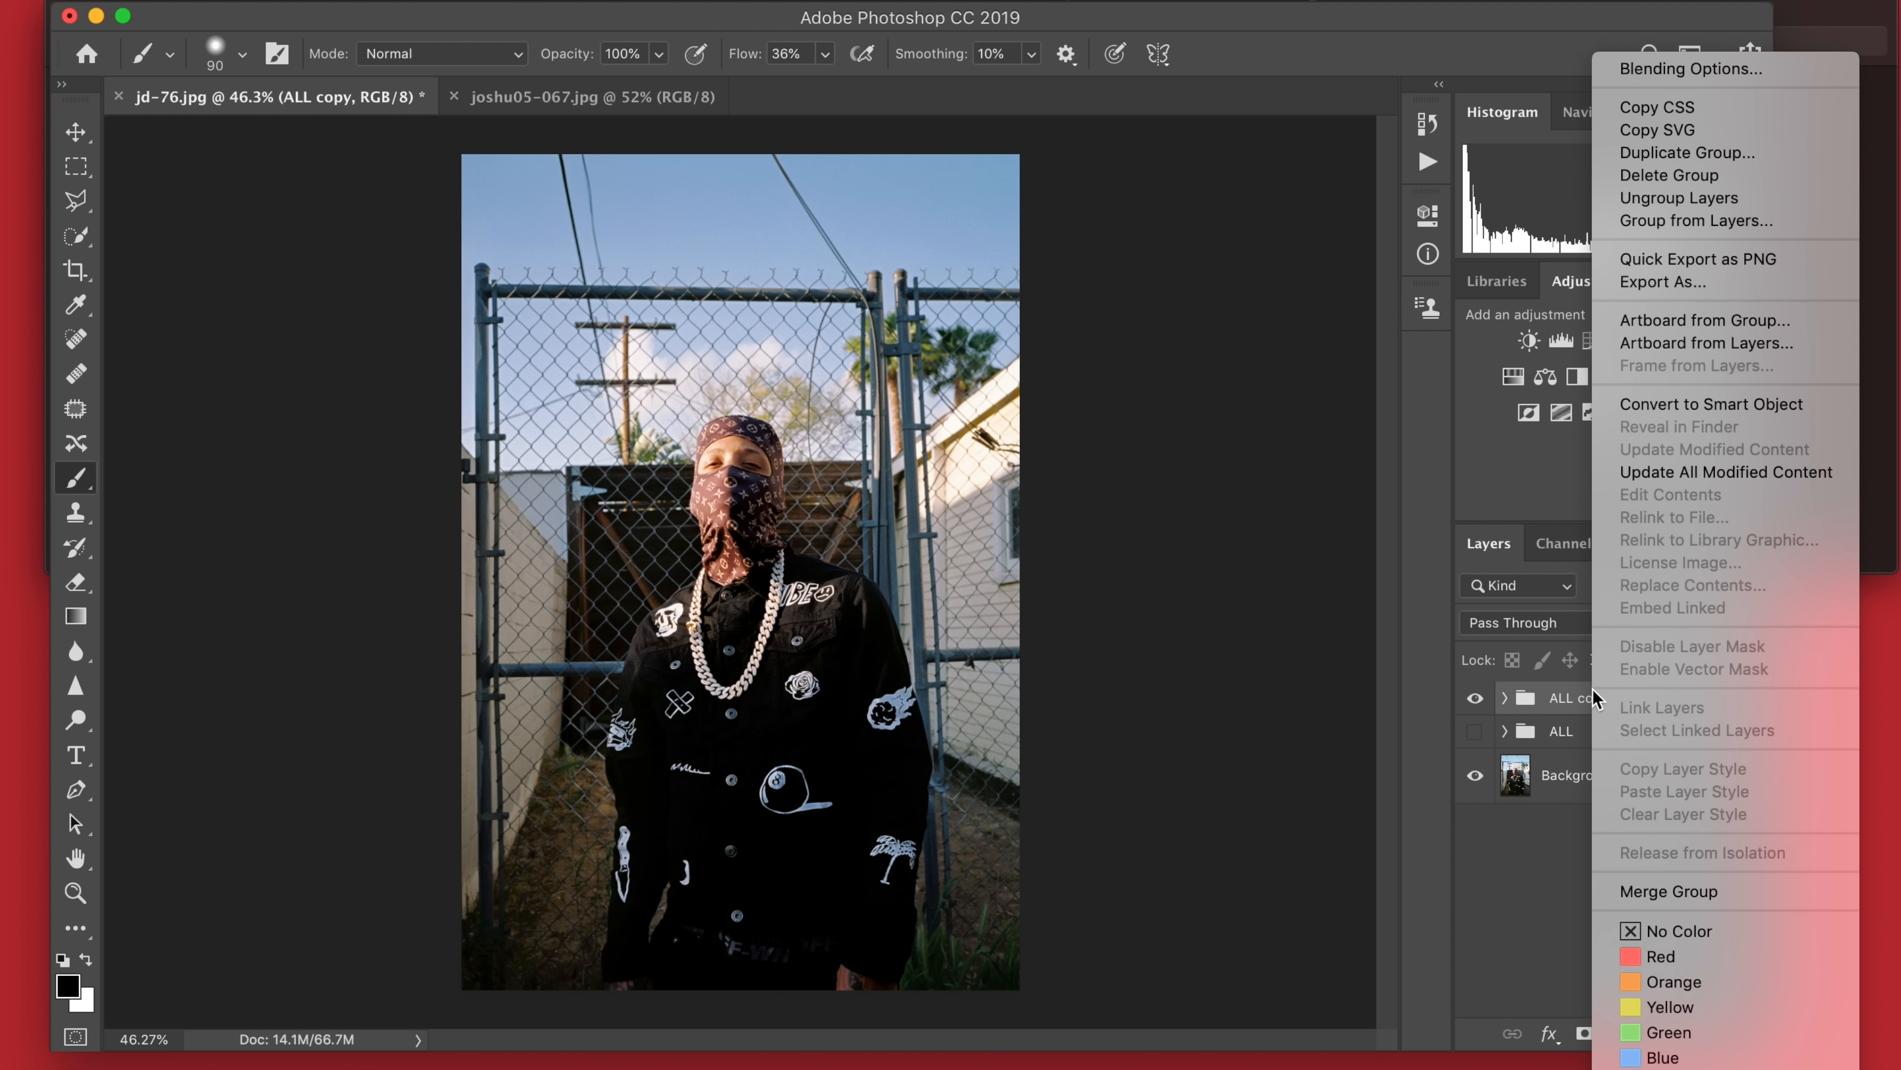
{"action": "left_click", "coordinate": [1712, 405]}
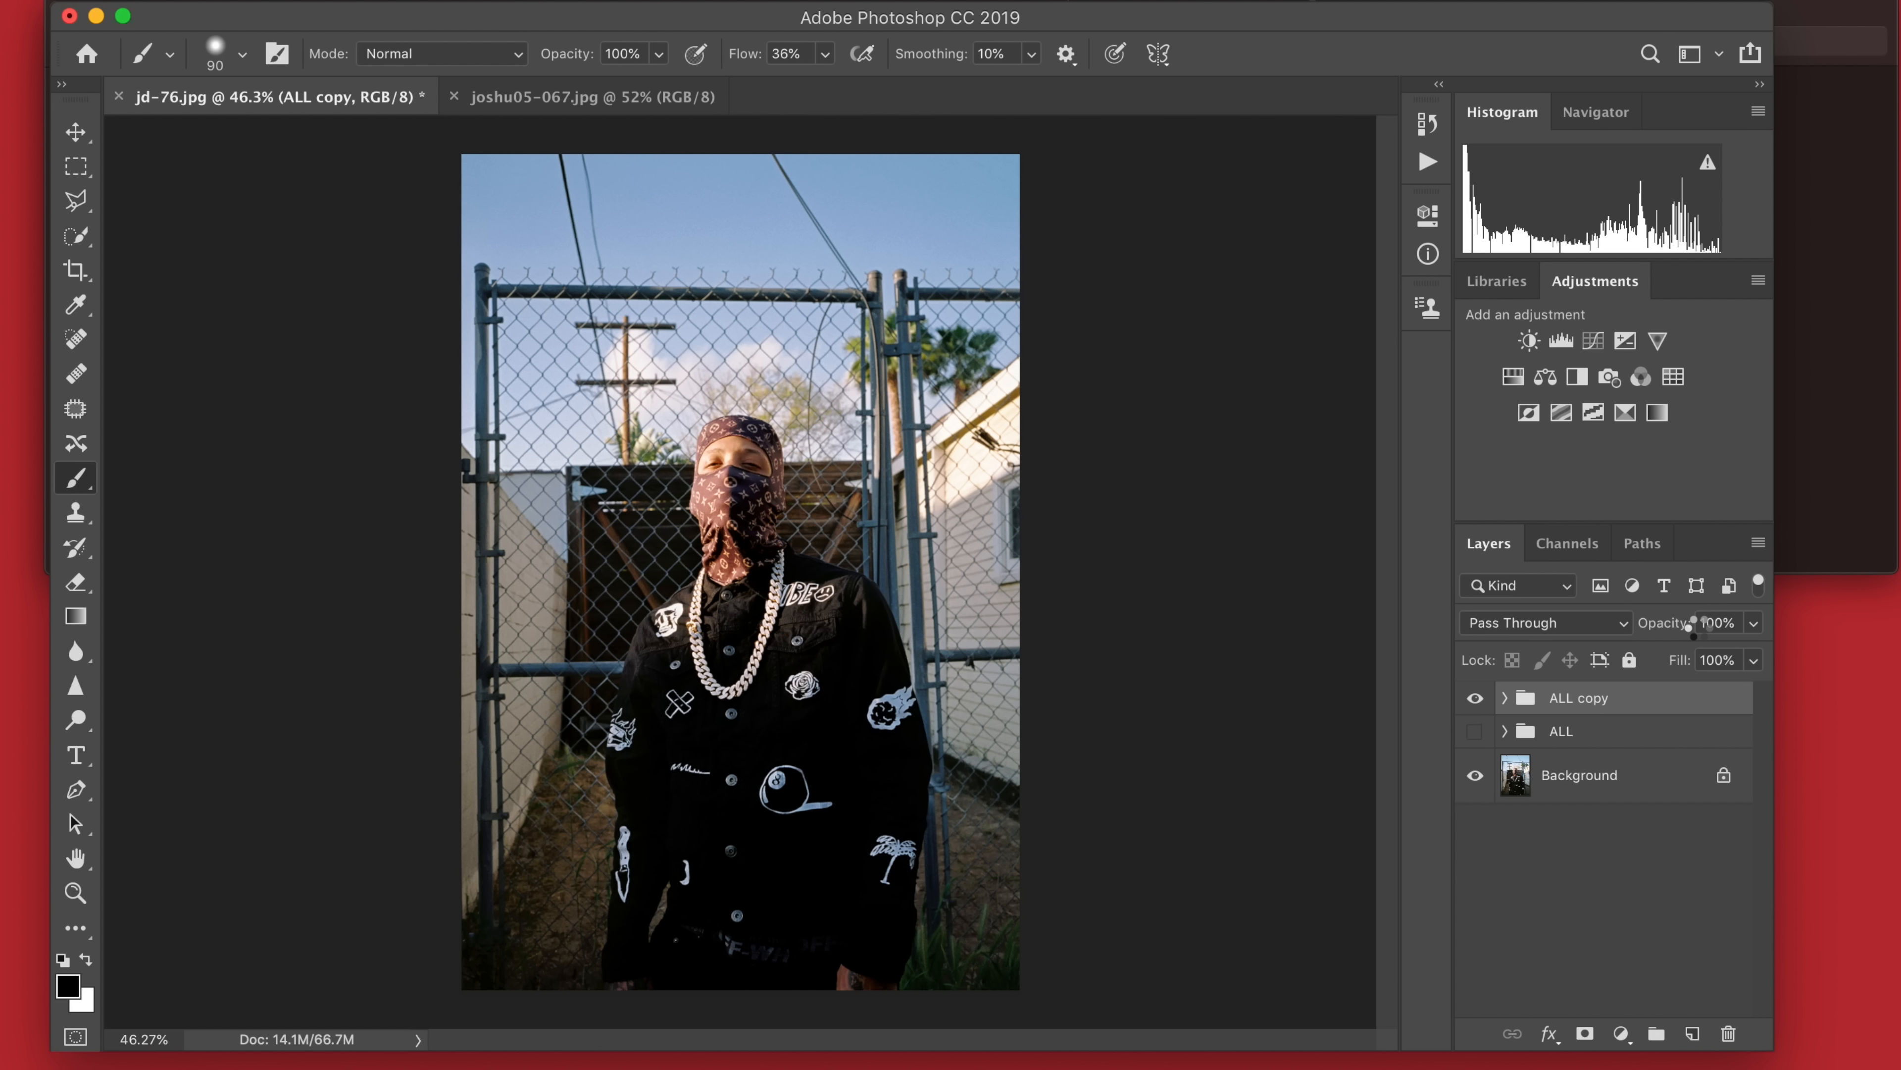
Compare the photo before and after the edit by toggling the ALL copy layer's visibility.
{"action": "left_click", "coordinate": [1481, 715]}
{"action": "left_click", "coordinate": [1482, 715]}
{"action": "left_click", "coordinate": [1482, 716]}
{"action": "left_click", "coordinate": [1482, 716]}
{"action": "left_click", "coordinate": [1482, 715]}
{"action": "left_click", "coordinate": [1482, 716]}
{"action": "left_click", "coordinate": [1482, 715]}
{"action": "left_click", "coordinate": [1481, 716]}
{"action": "scroll", "coordinate": [1318, 615], "scroll_direction": "down", "scroll_amount": 3}
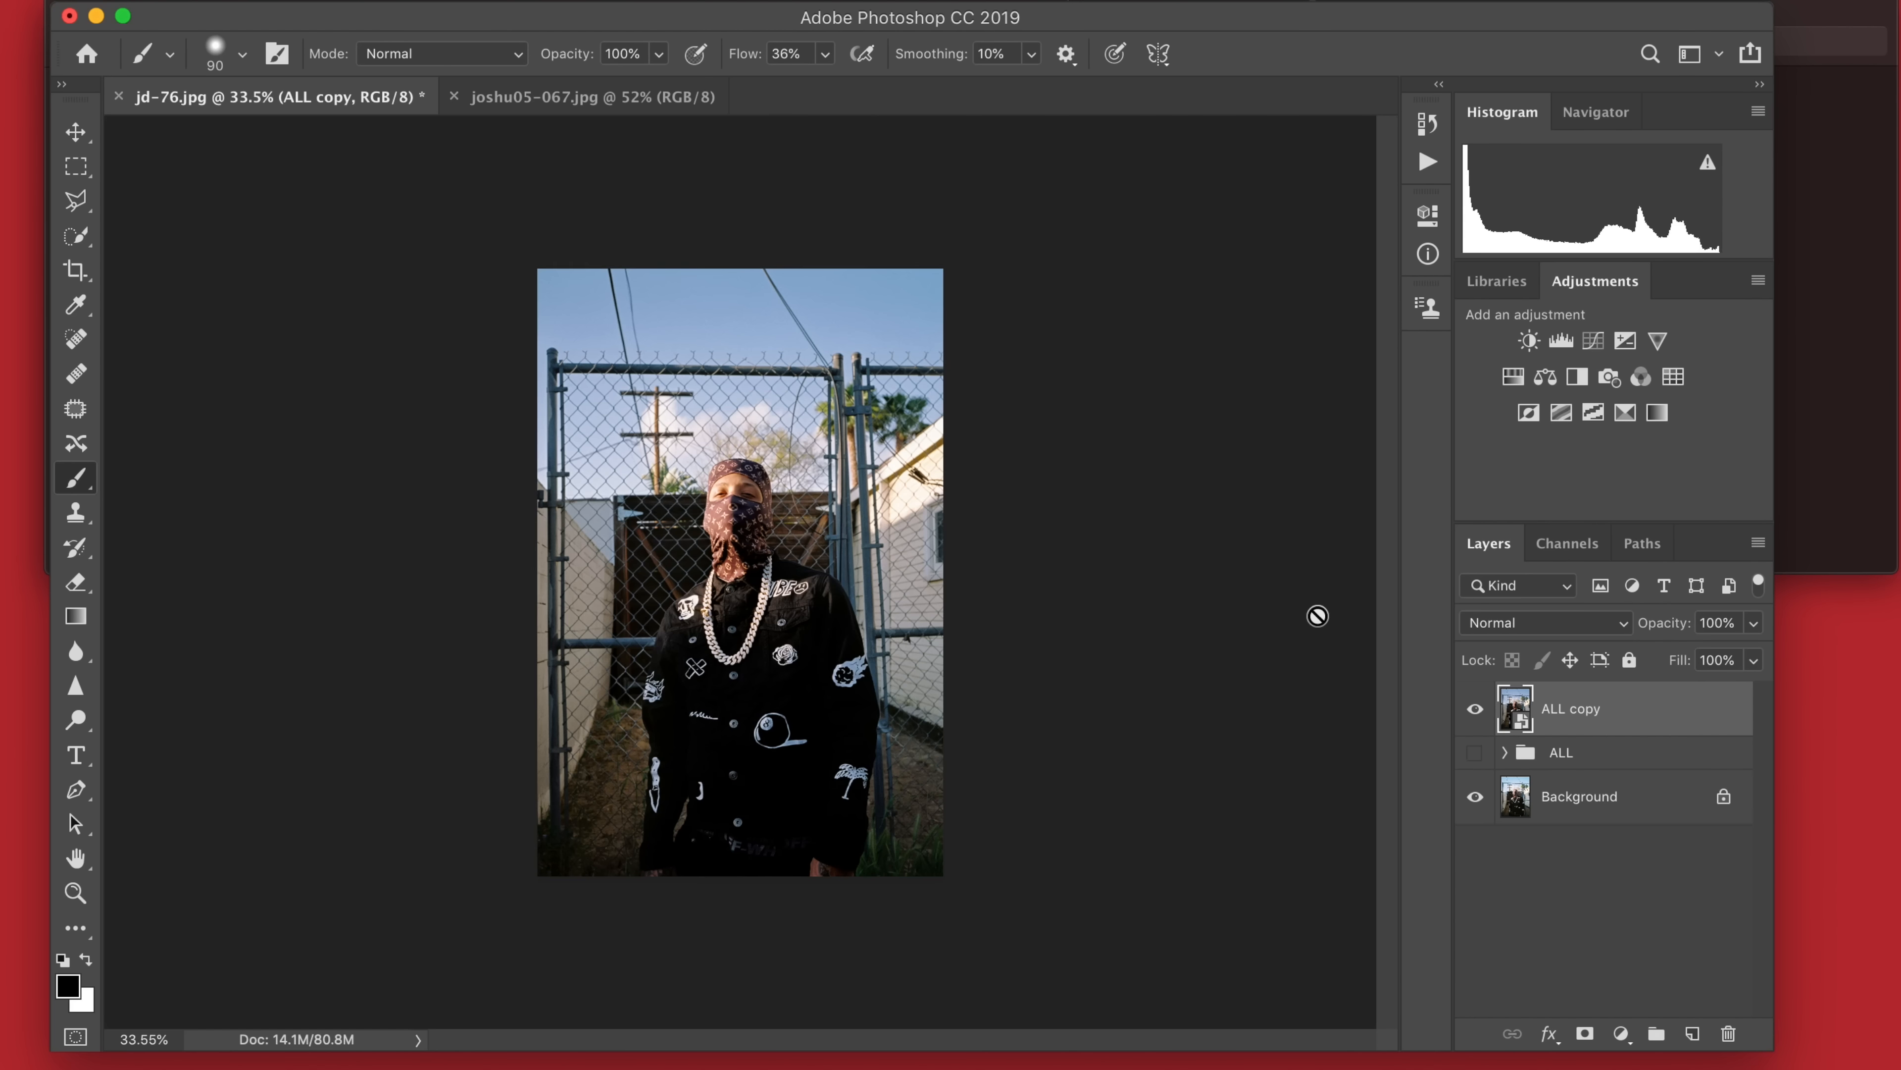
Add a Hue/Saturation adjustment above ALL copy with Saturation +6 and invert its mask to black.
{"action": "scroll", "coordinate": [1318, 615], "scroll_direction": "up", "scroll_amount": 2}
{"action": "left_click", "coordinate": [1513, 375]}
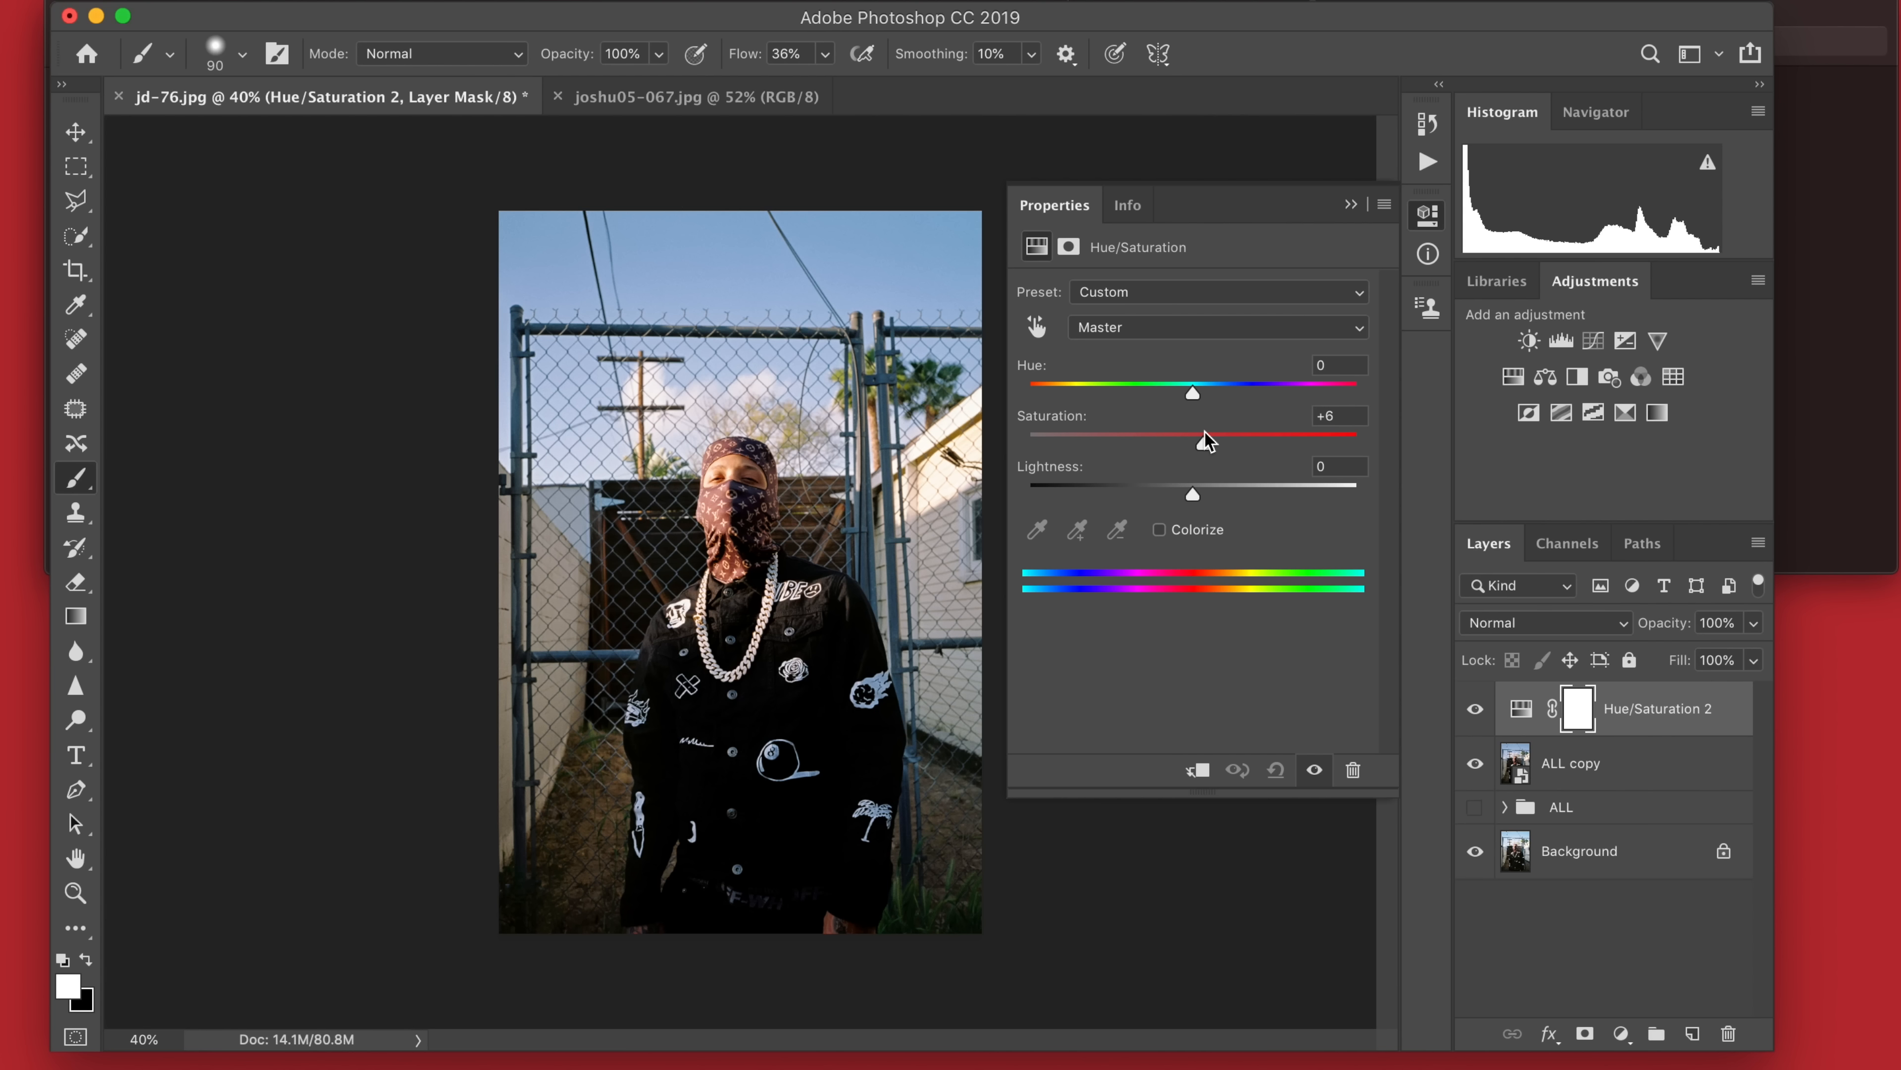
{"action": "left_click", "coordinate": [1351, 205]}
{"action": "key", "text": "super+i"}
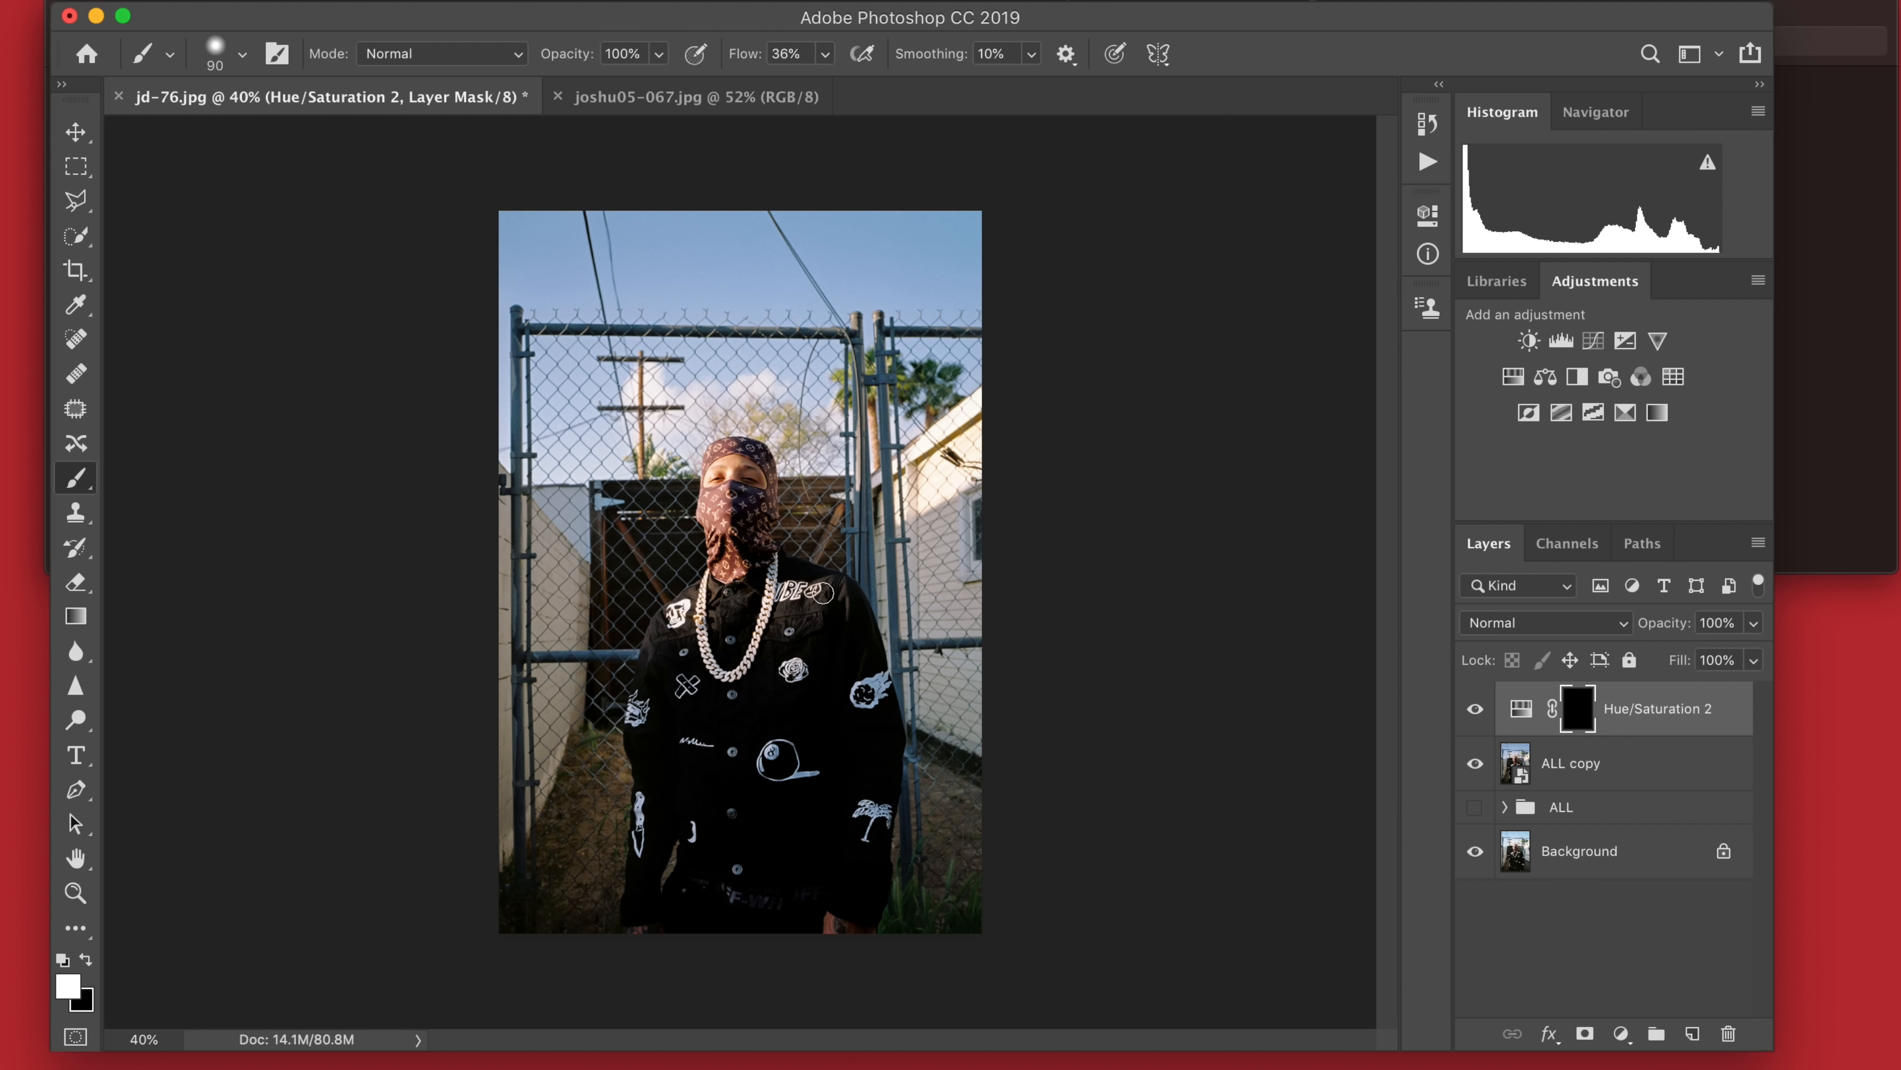
Paint the Hue/Saturation 2 mask white over the man with a 400-pixel soft brush and compare the effect on and off.
{"action": "key", "text": "bracketright"}
{"action": "key", "text": "bracketright"}
{"action": "key", "text": "bracketright"}
{"action": "key", "text": "bracketright"}
{"action": "key", "text": "bracketright"}
{"action": "key", "text": "bracketright"}
{"action": "key", "text": "bracketright"}
{"action": "left_click_drag", "start_coordinate": [740, 519], "coordinate": [745, 524]}
{"action": "left_click", "coordinate": [1475, 710]}
{"action": "left_click", "coordinate": [1475, 710]}
{"action": "double_click", "coordinate": [1521, 708]}
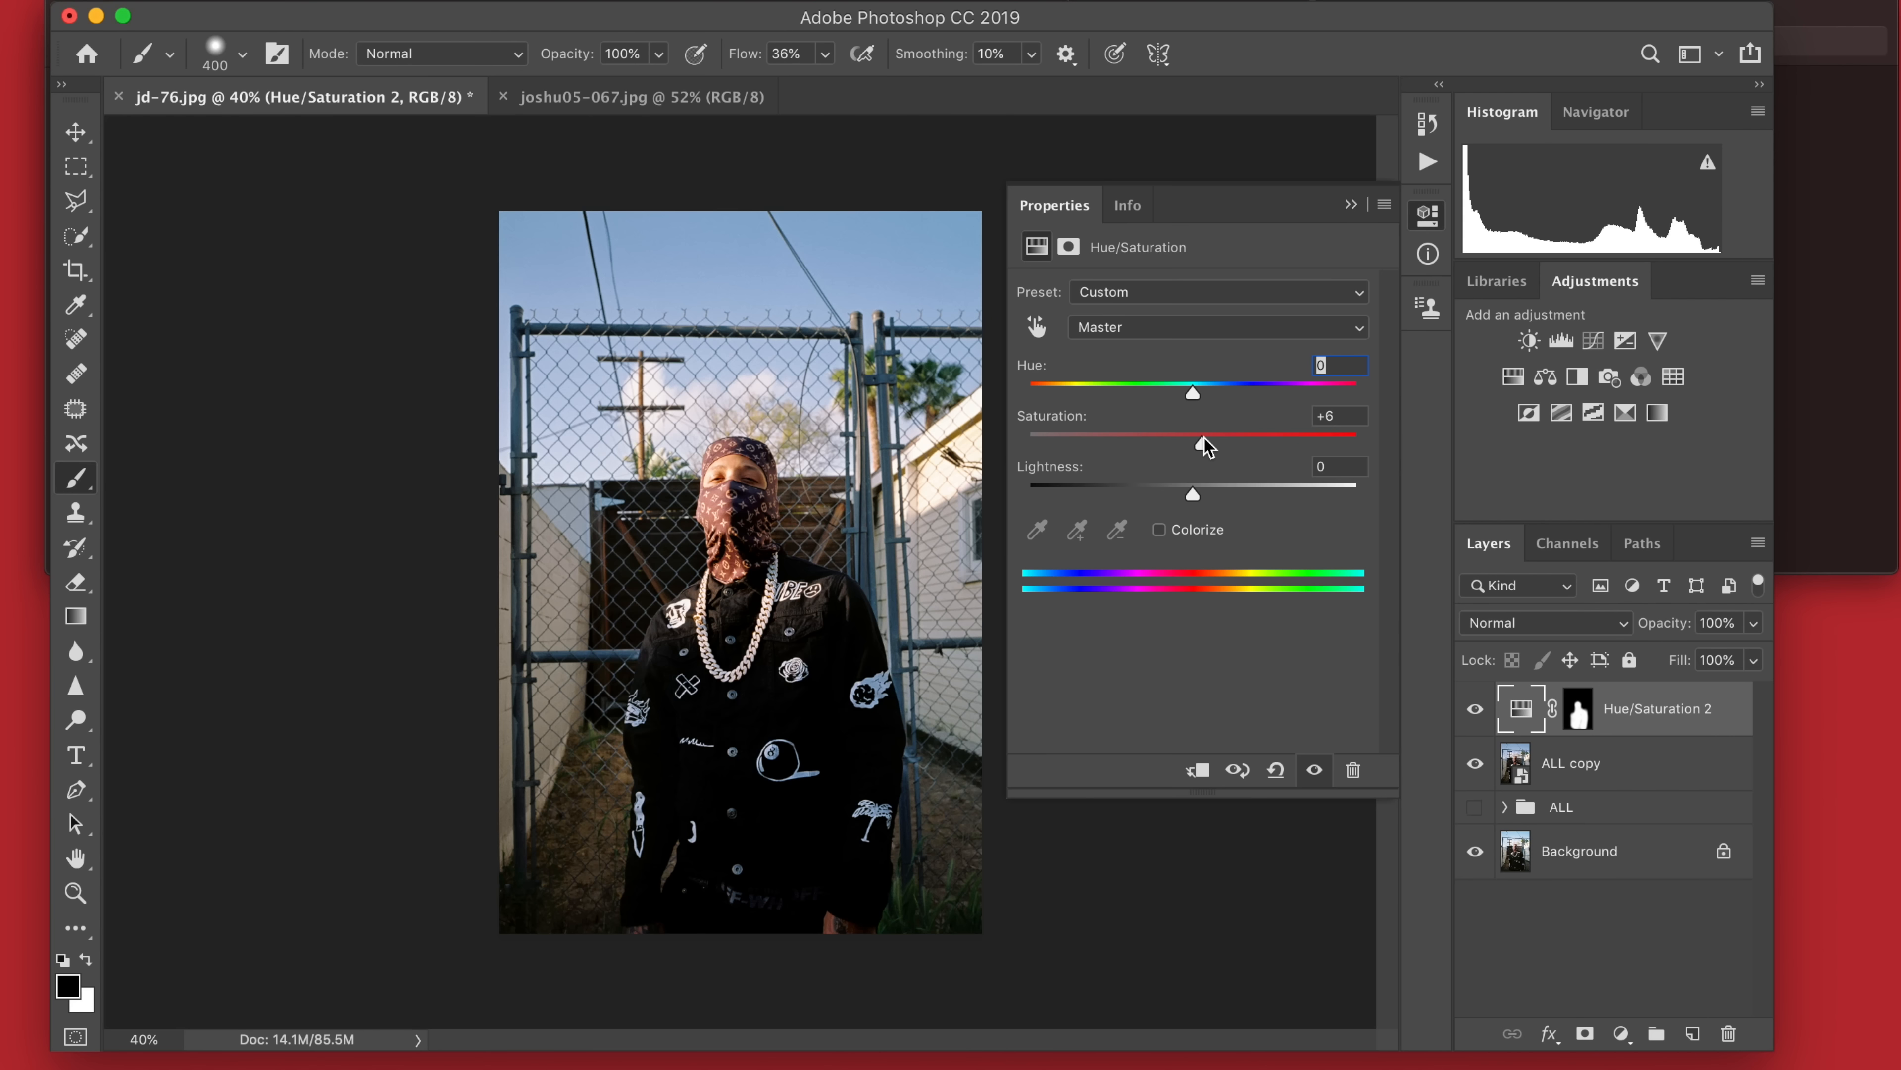
{"action": "key", "text": "super+0"}
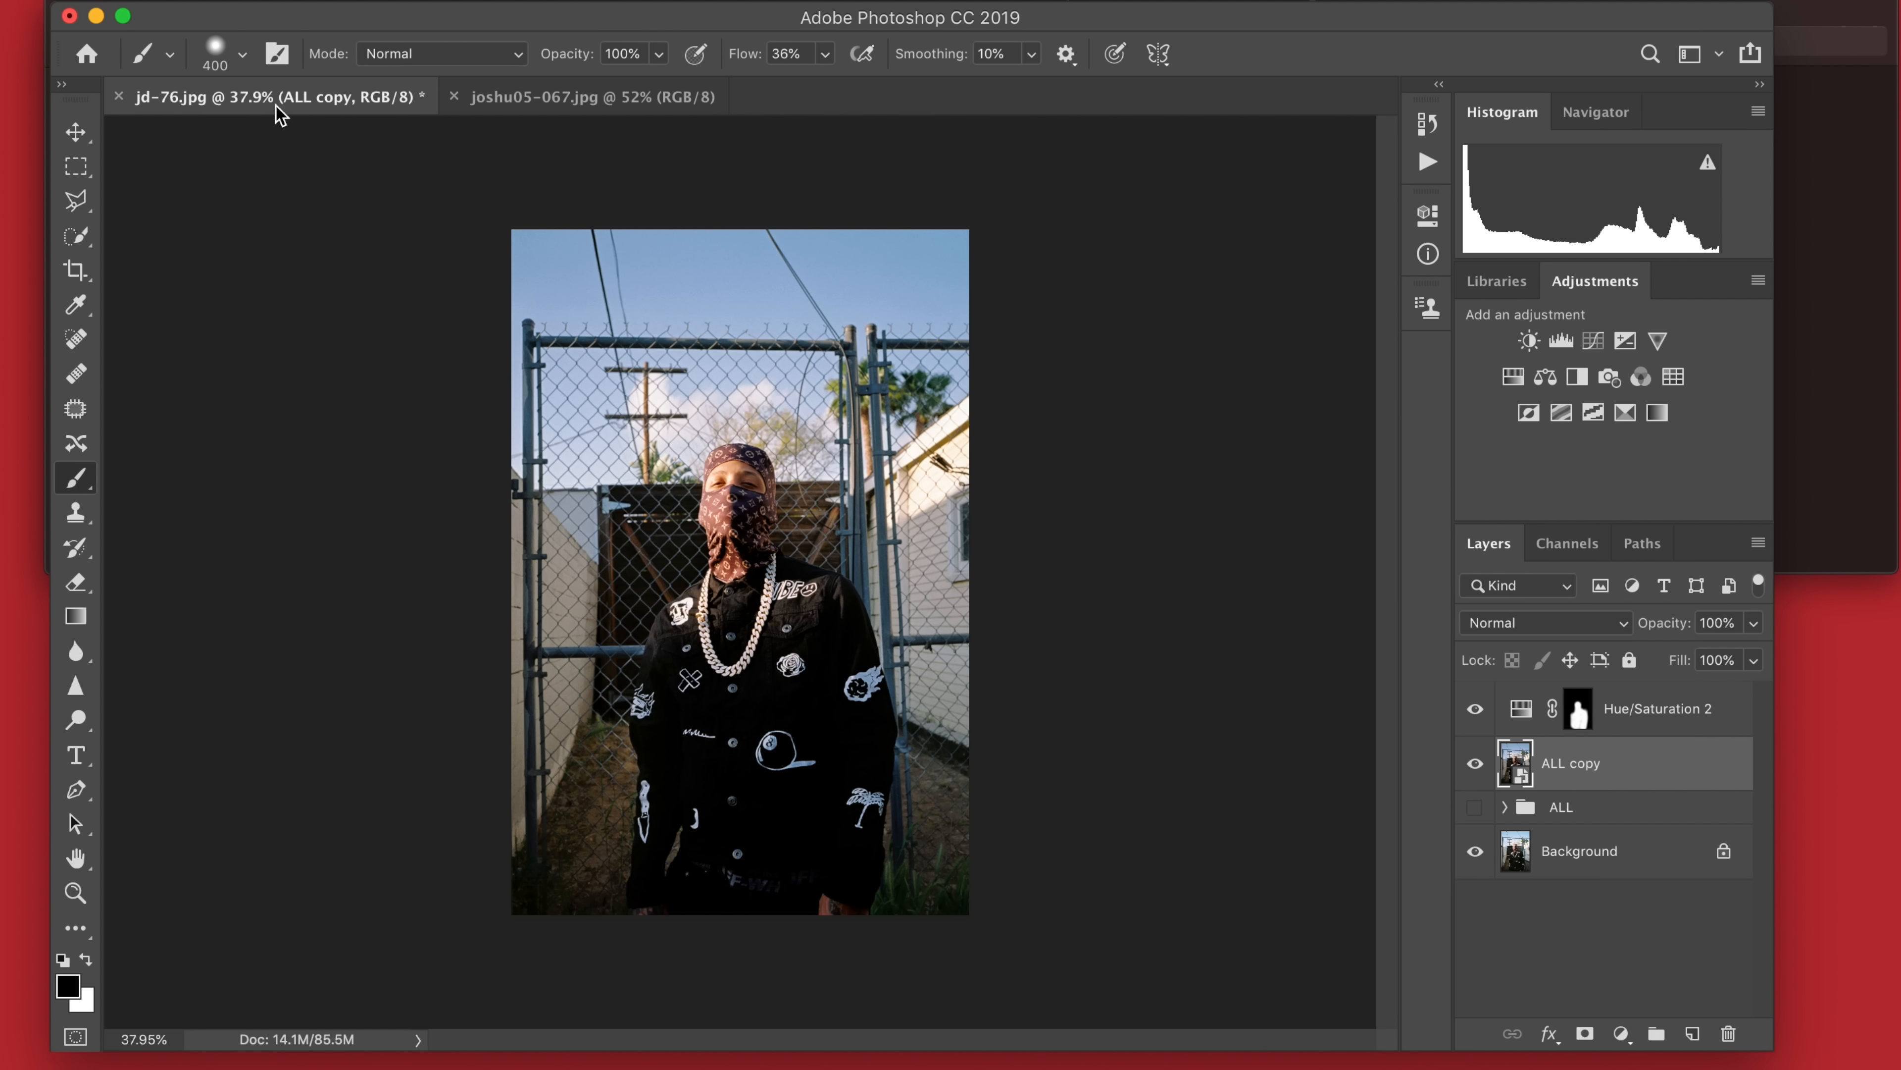
Save the layered document as jd-76.psd in the my picks folder.
{"action": "key", "text": "super+shift+s"}
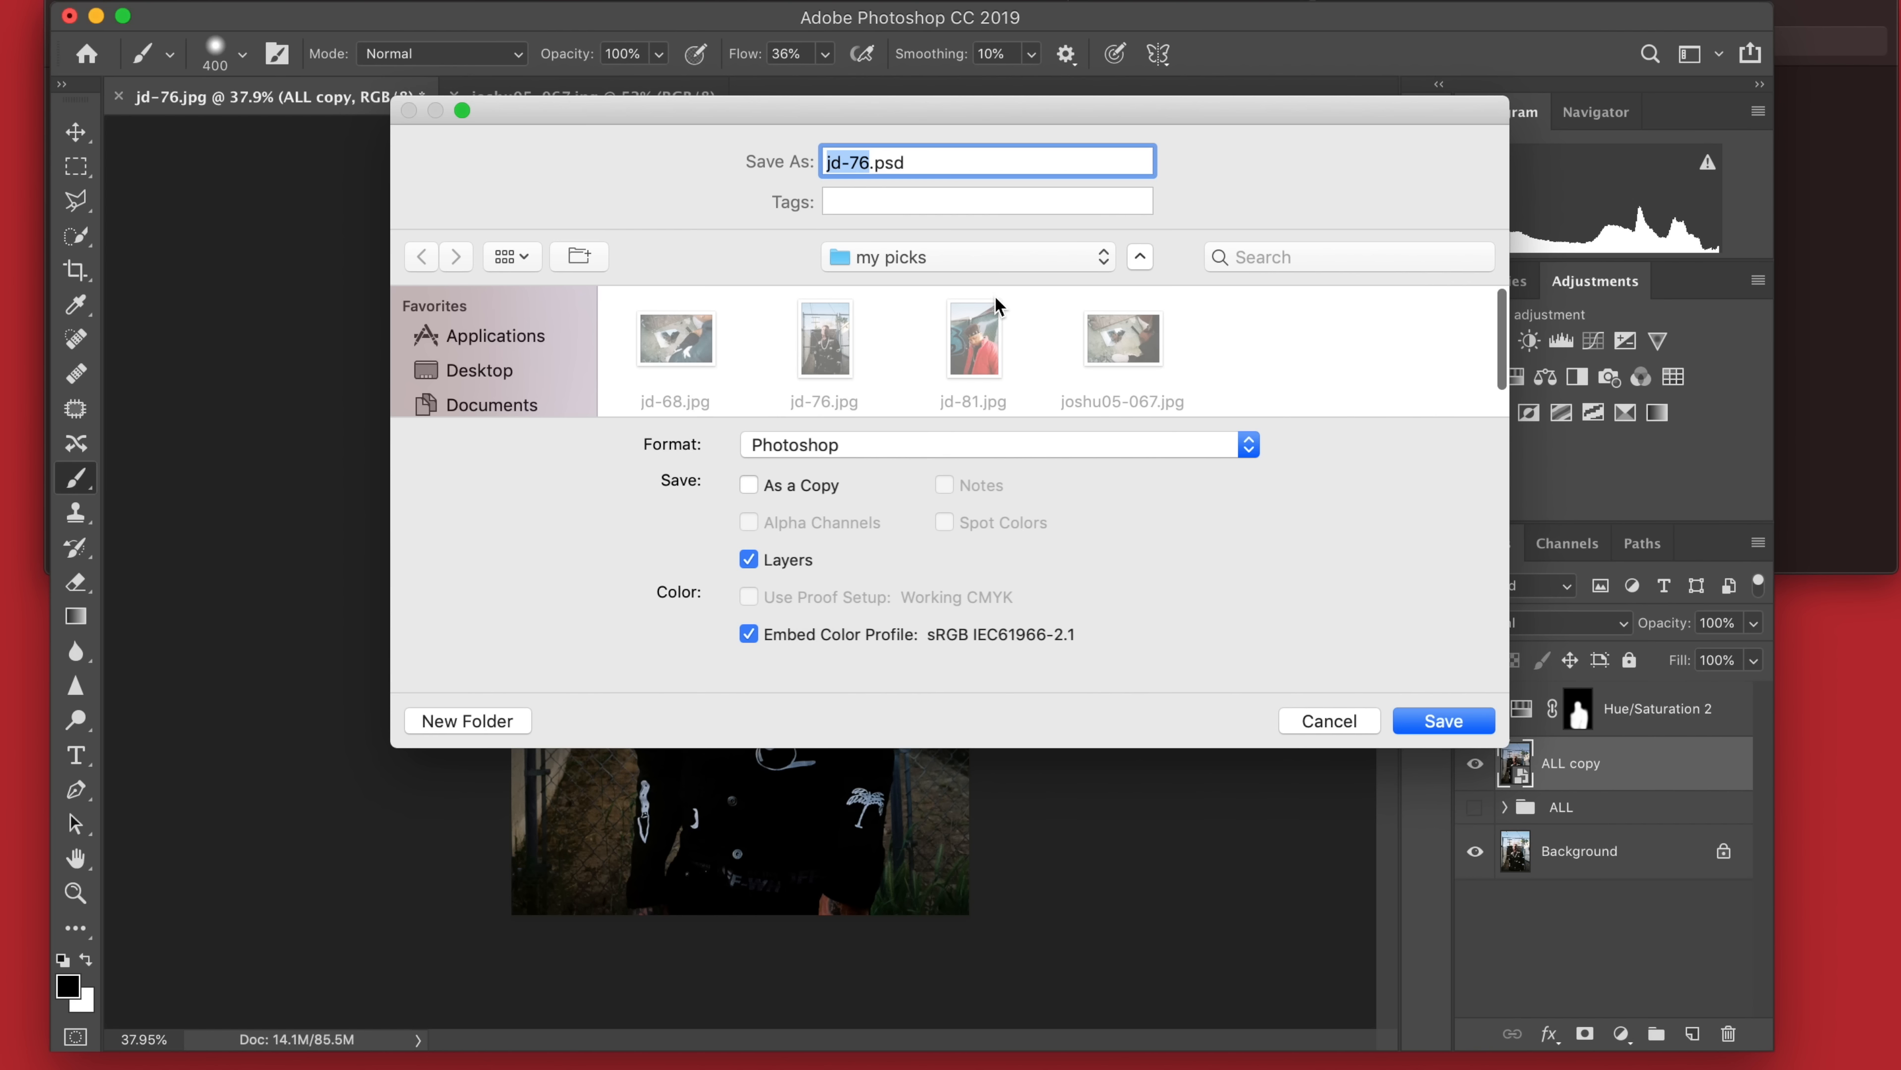
{"action": "left_click", "coordinate": [1456, 730]}
{"action": "key", "text": "Return"}
Save a JPEG version in the finals 2 folder at quality 12 (Maximum) with the Baseline (Standard) format option.
{"action": "left_click", "coordinate": [233, 2]}
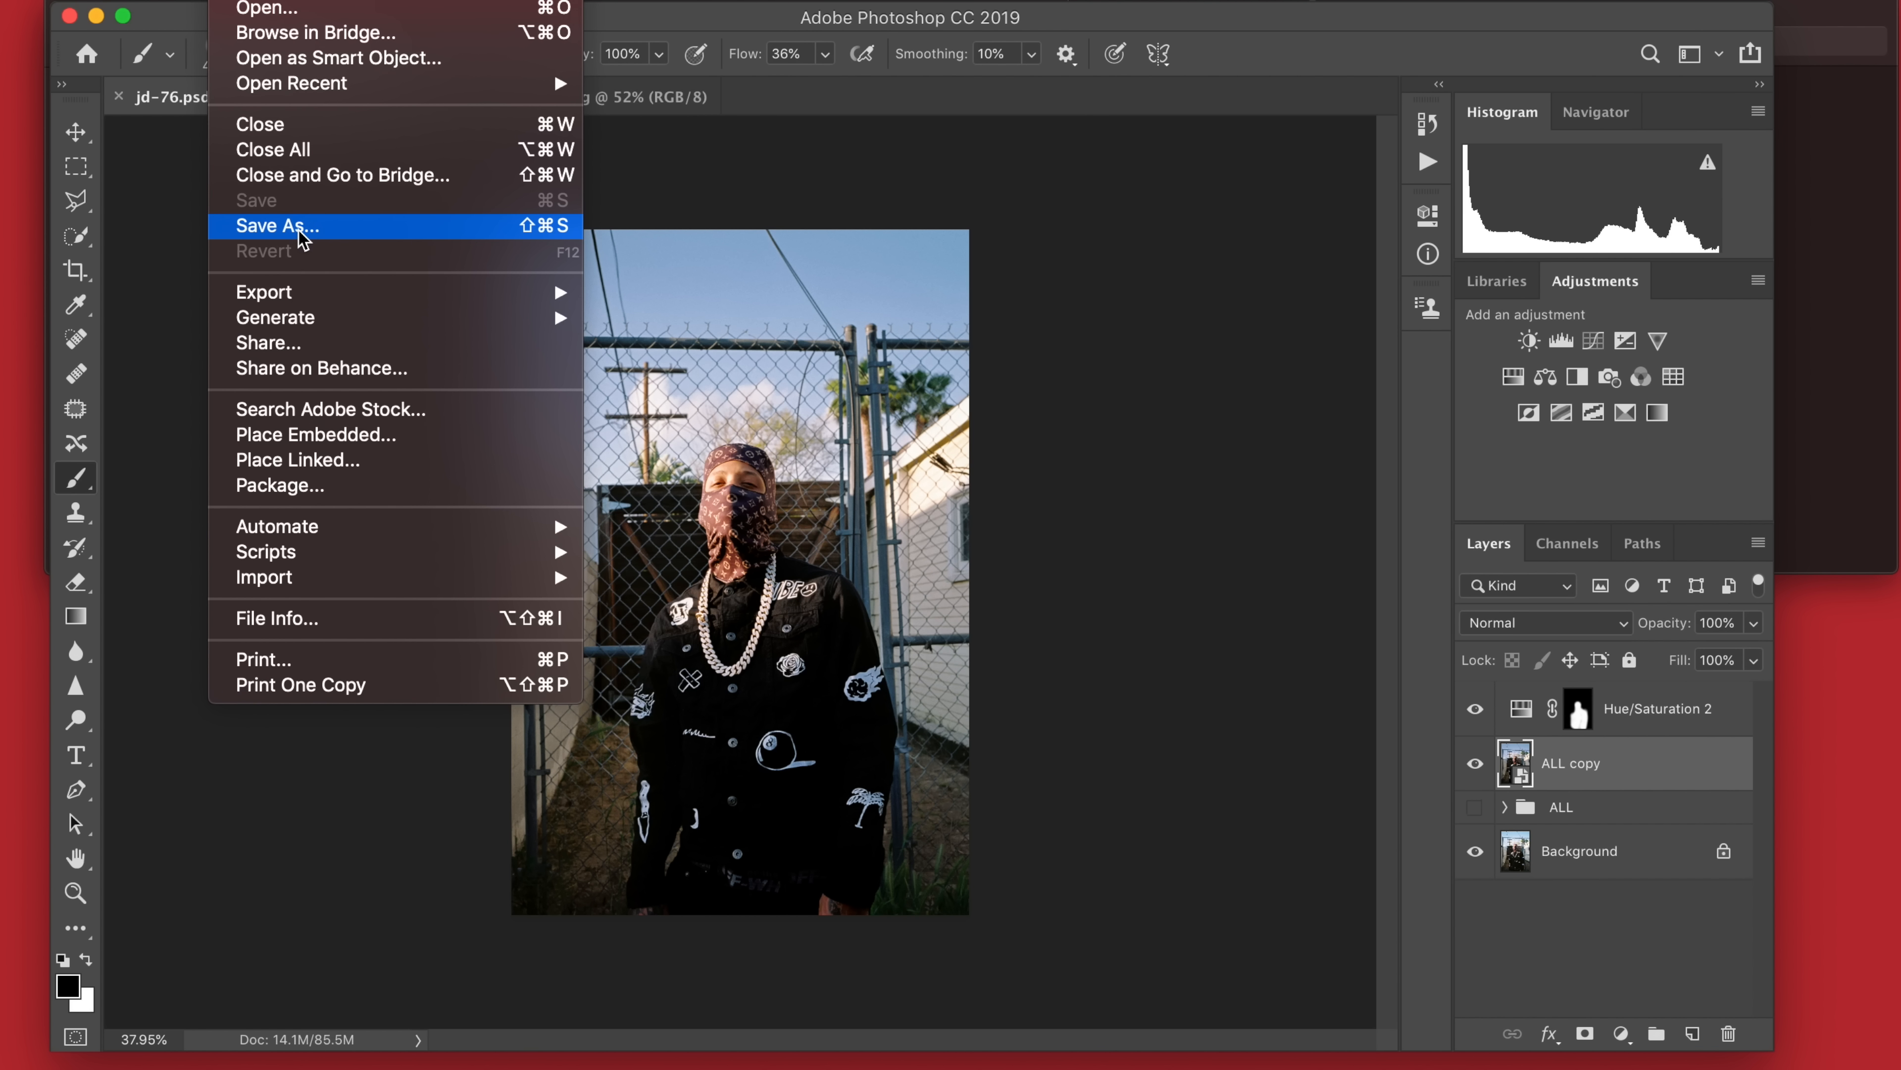
{"action": "left_click", "coordinate": [298, 227]}
{"action": "left_click", "coordinate": [1129, 341]}
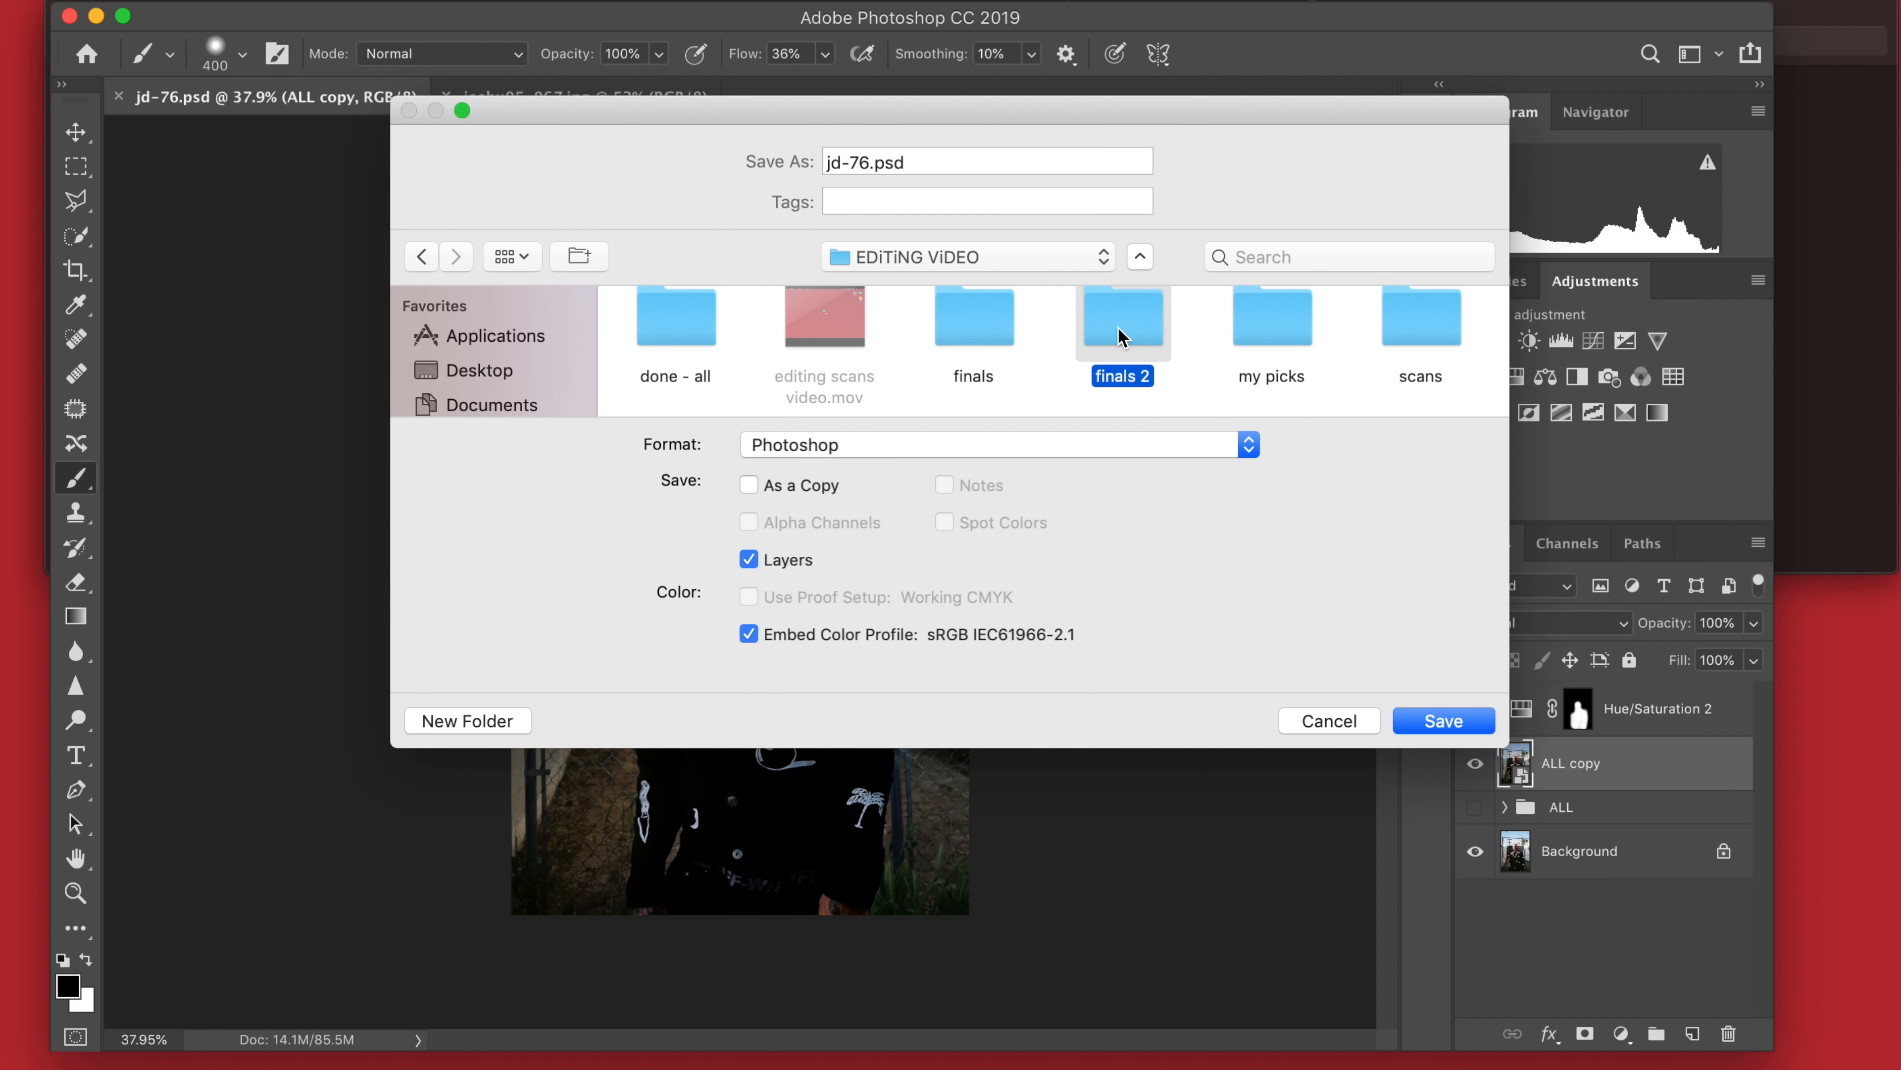
{"action": "double_click", "coordinate": [1130, 346]}
{"action": "left_click", "coordinate": [872, 448]}
{"action": "left_click", "coordinate": [585, 520]}
{"action": "left_click", "coordinate": [812, 447]}
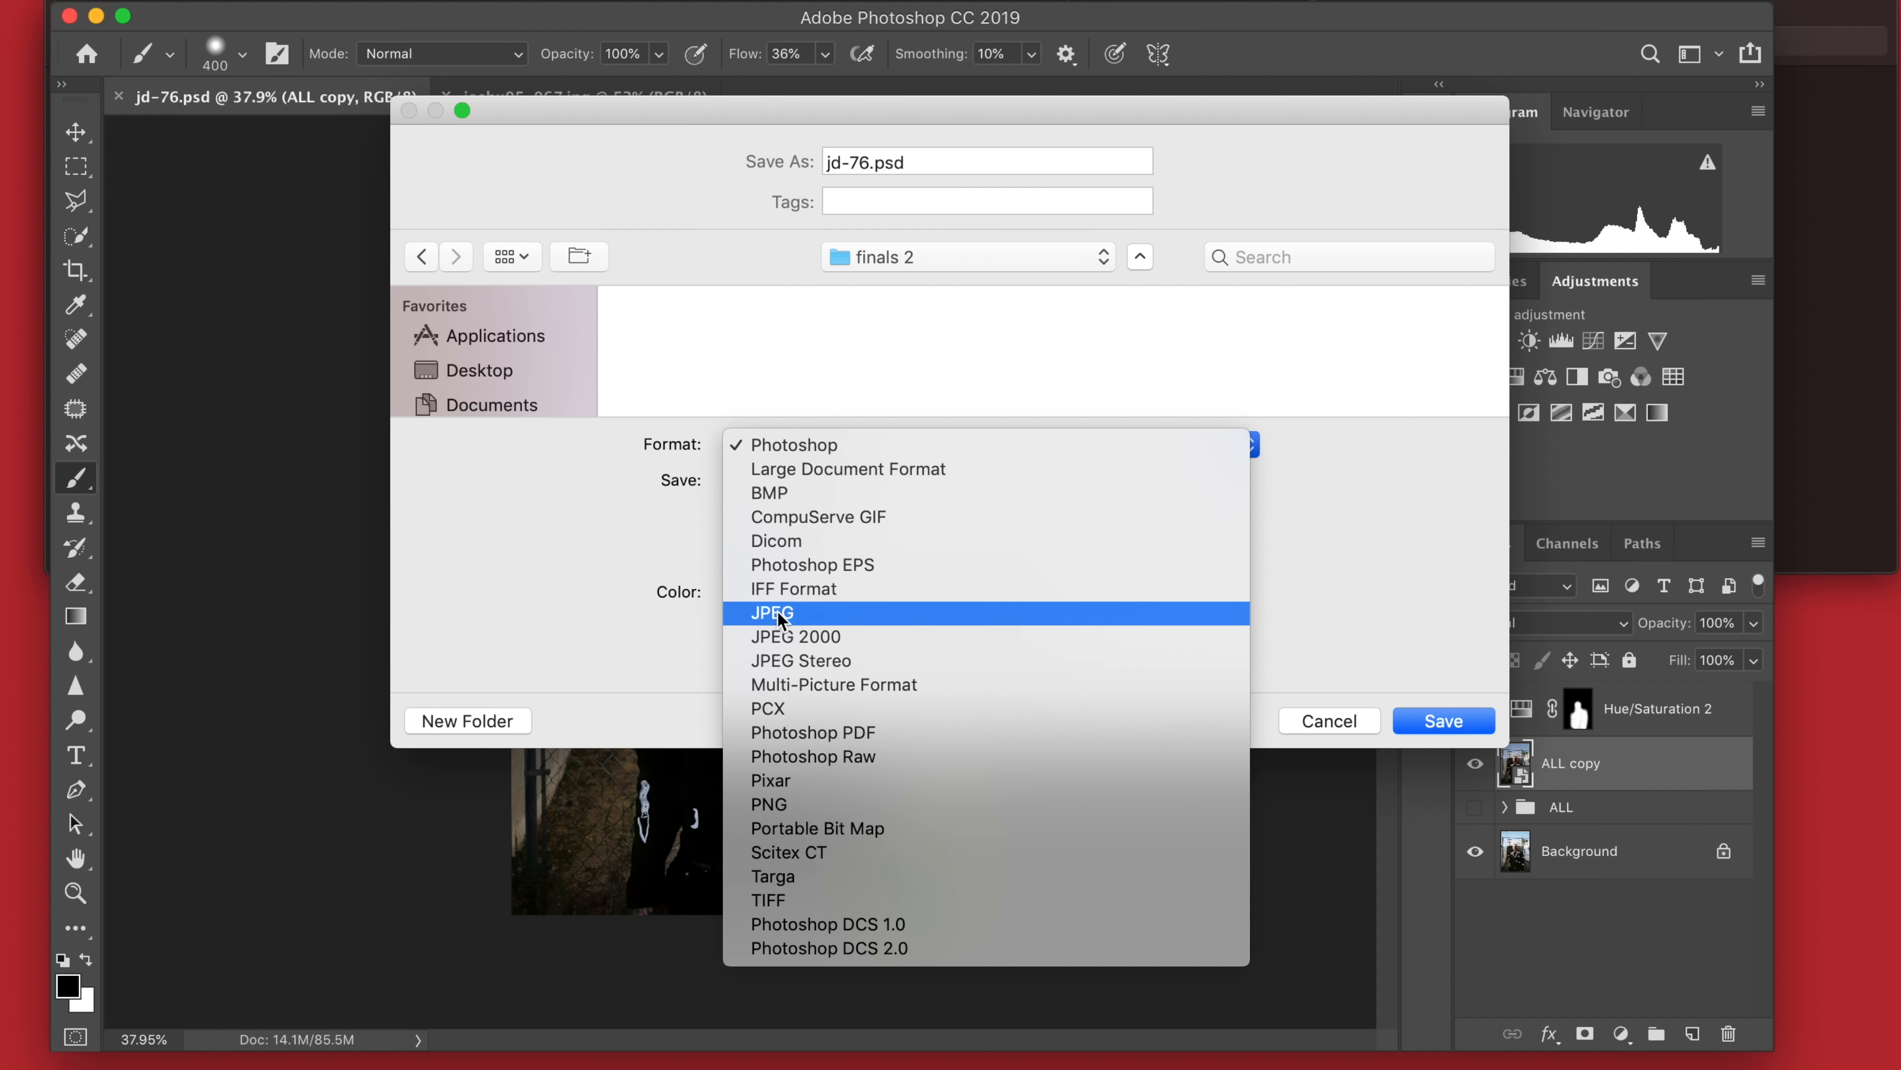
{"action": "left_click", "coordinate": [758, 613]}
{"action": "left_click", "coordinate": [1441, 720]}
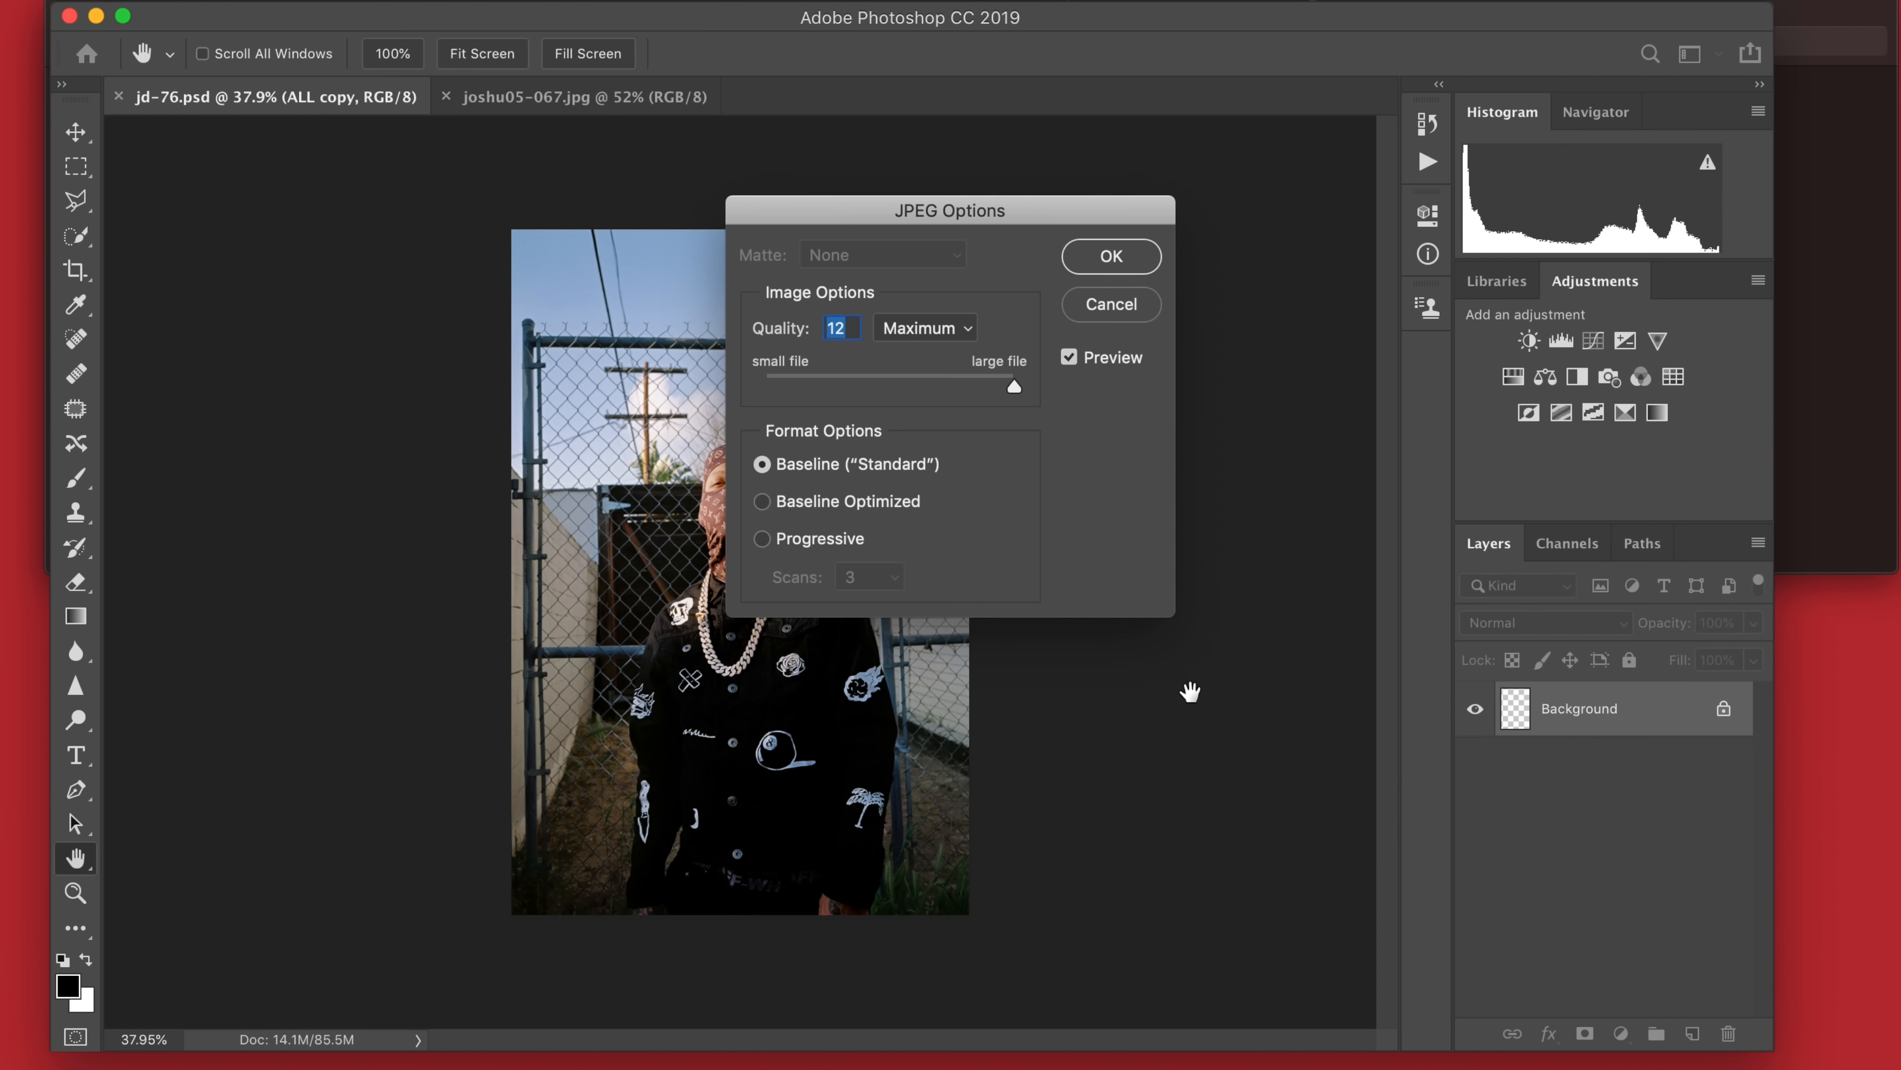
{"action": "left_click", "coordinate": [1112, 254]}
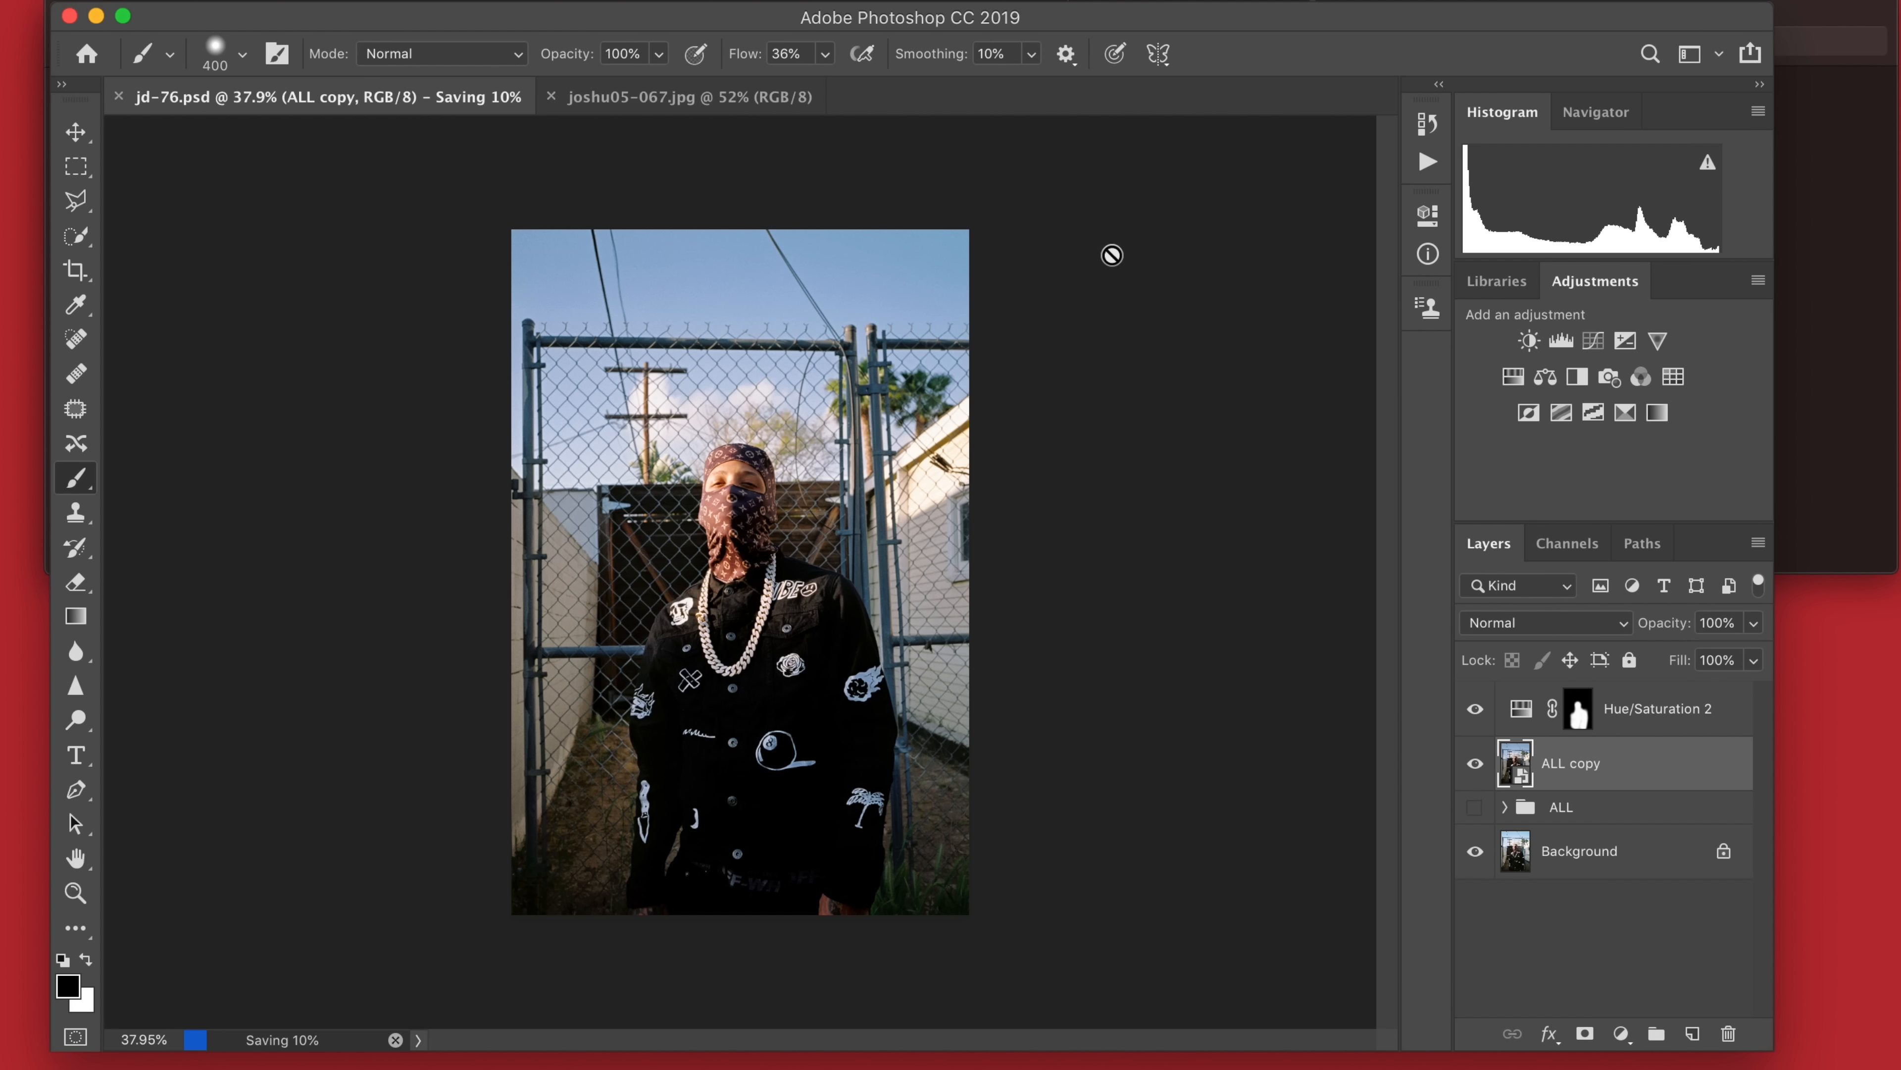
Open the exported jd-76.jpg from the finals 2 folder and inspect the face, chain and jacket up close.
{"action": "key", "text": "ctrl+Up"}
{"action": "left_click", "coordinate": [314, 118]}
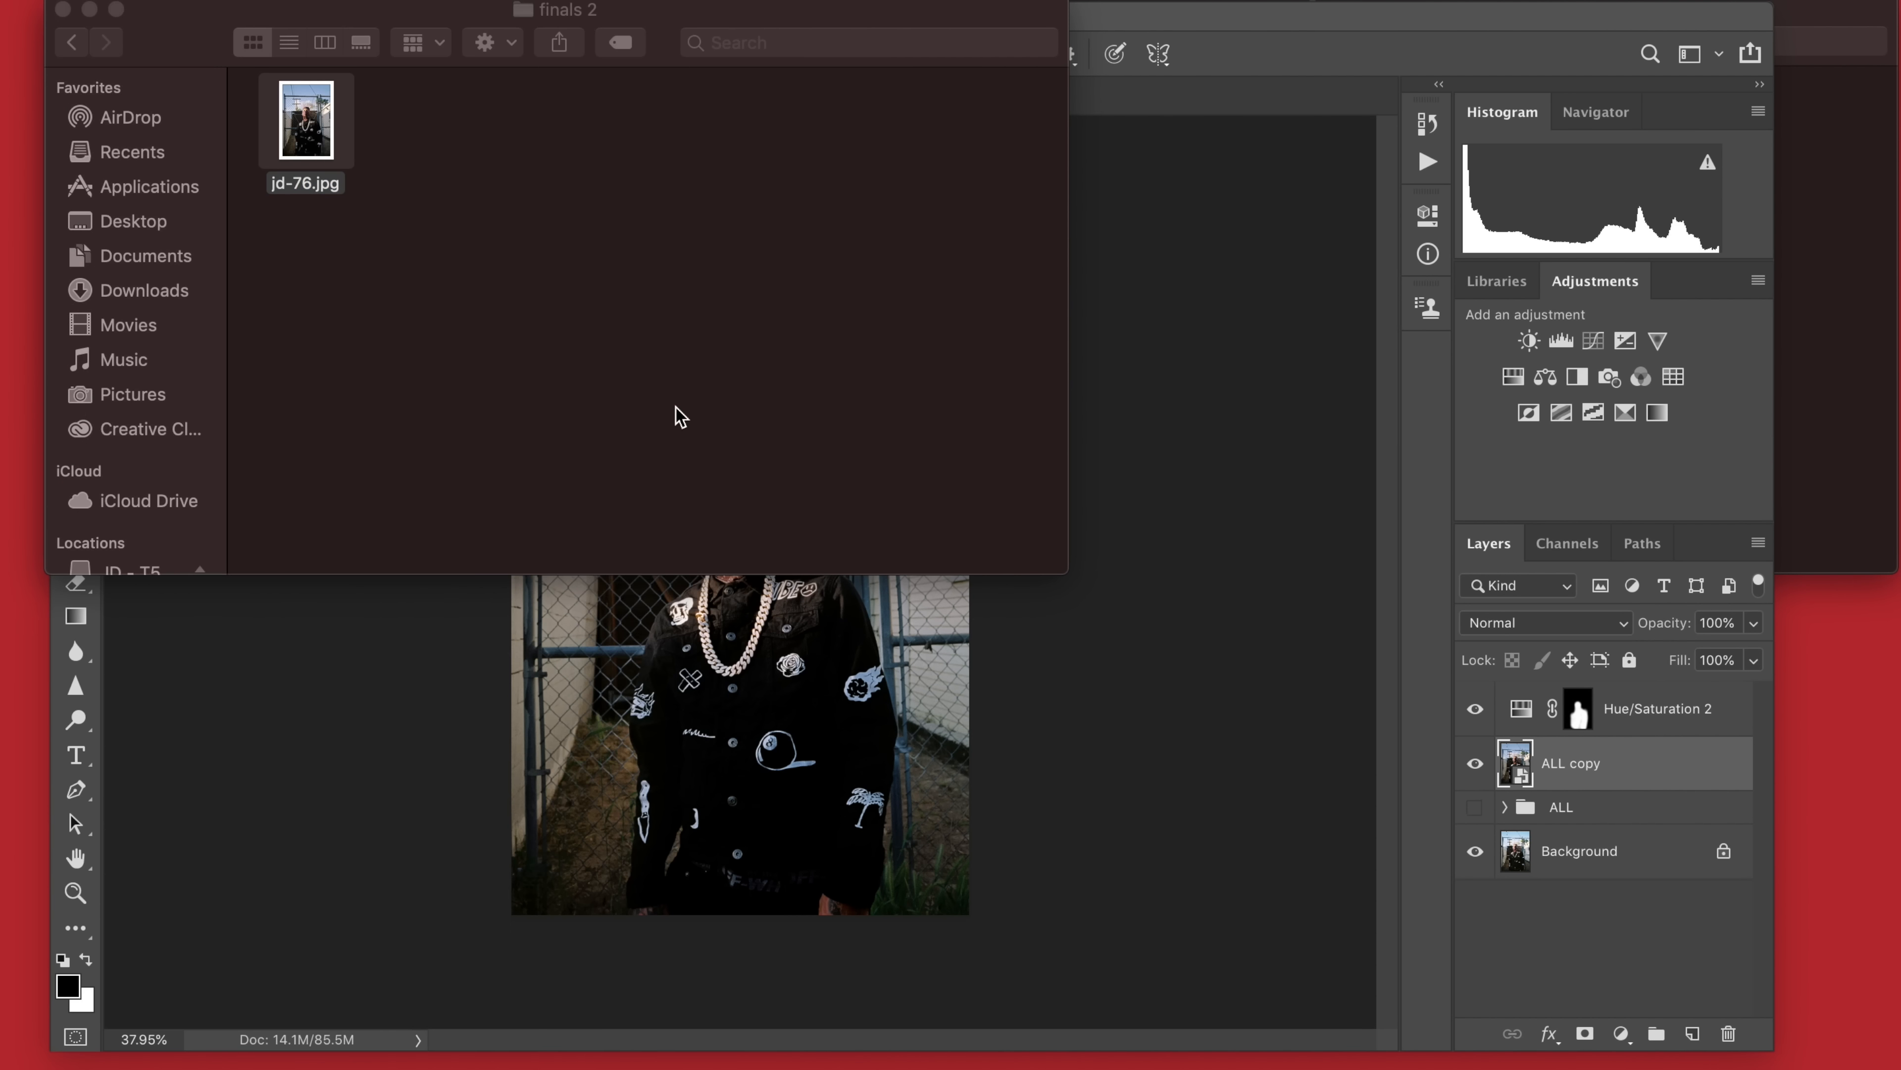
{"action": "key", "text": "super+minus"}
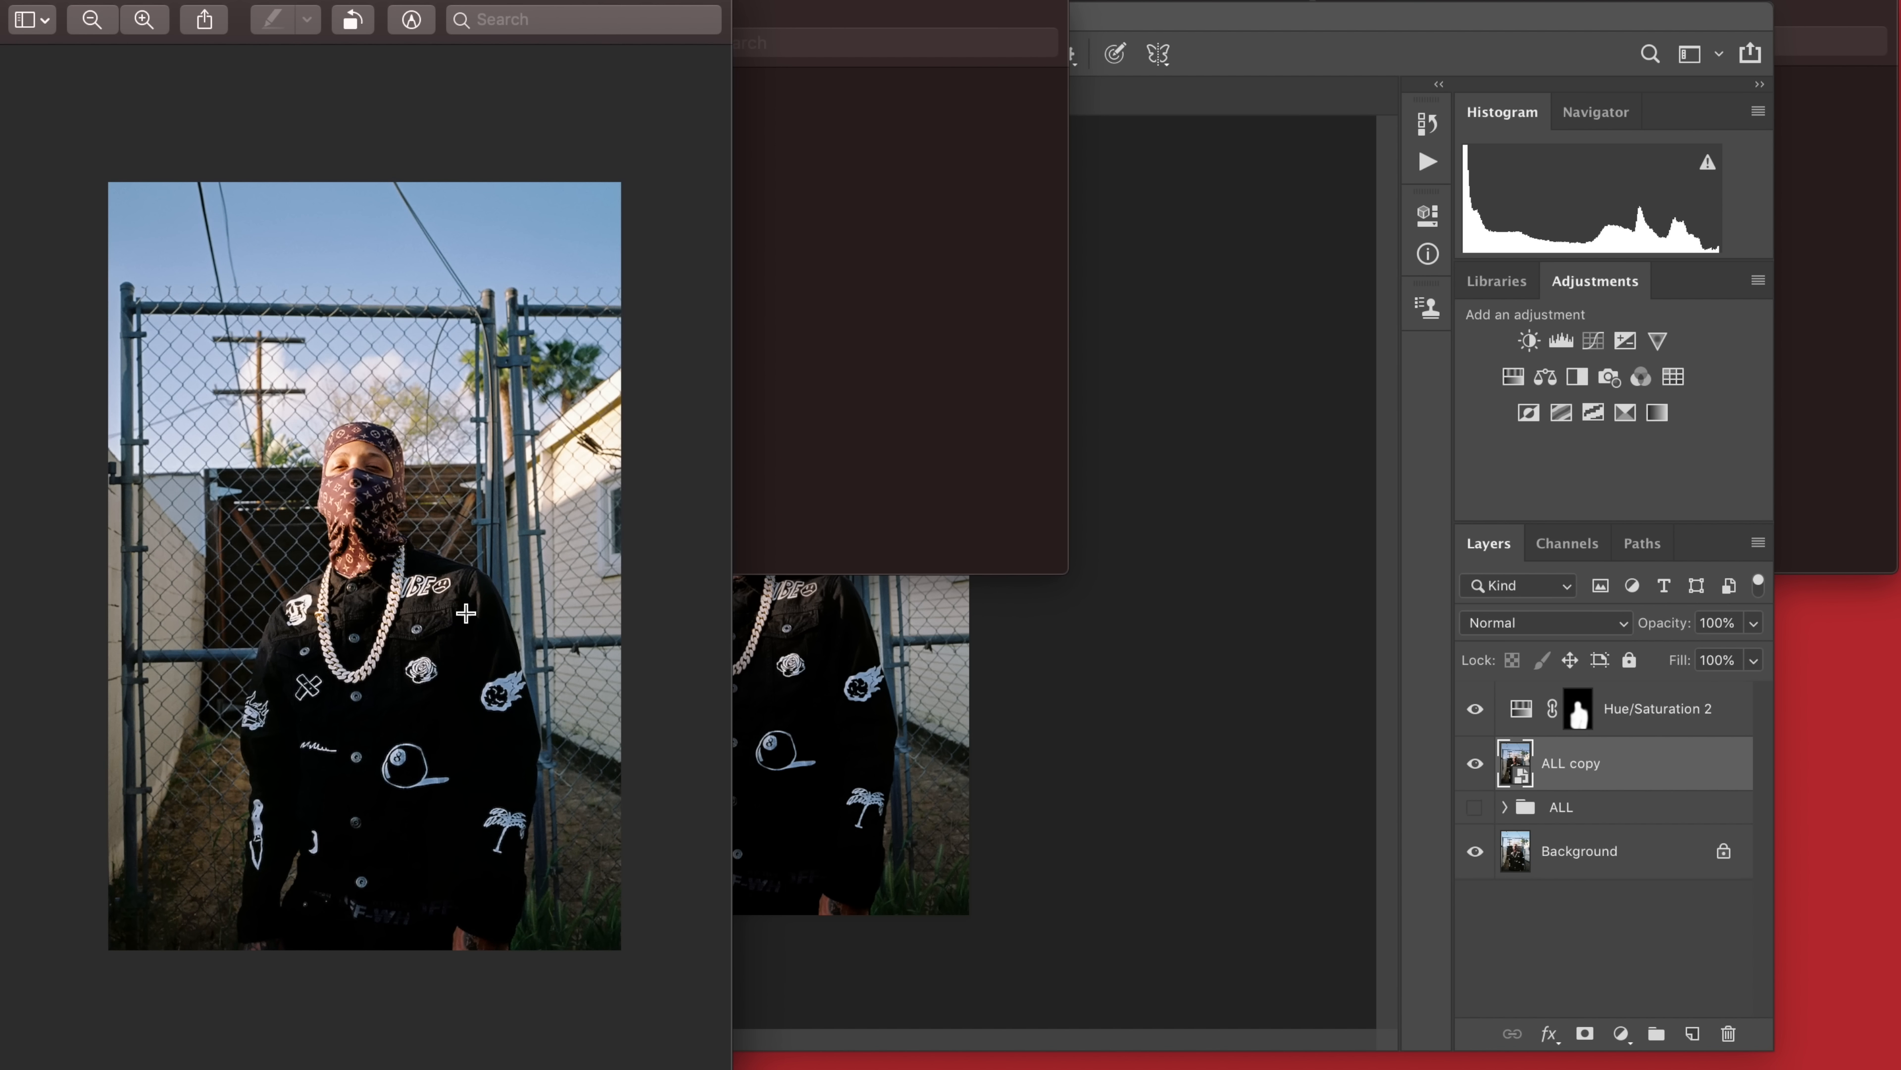
{"action": "scroll", "coordinate": [465, 612], "scroll_direction": "up", "scroll_amount": 10}
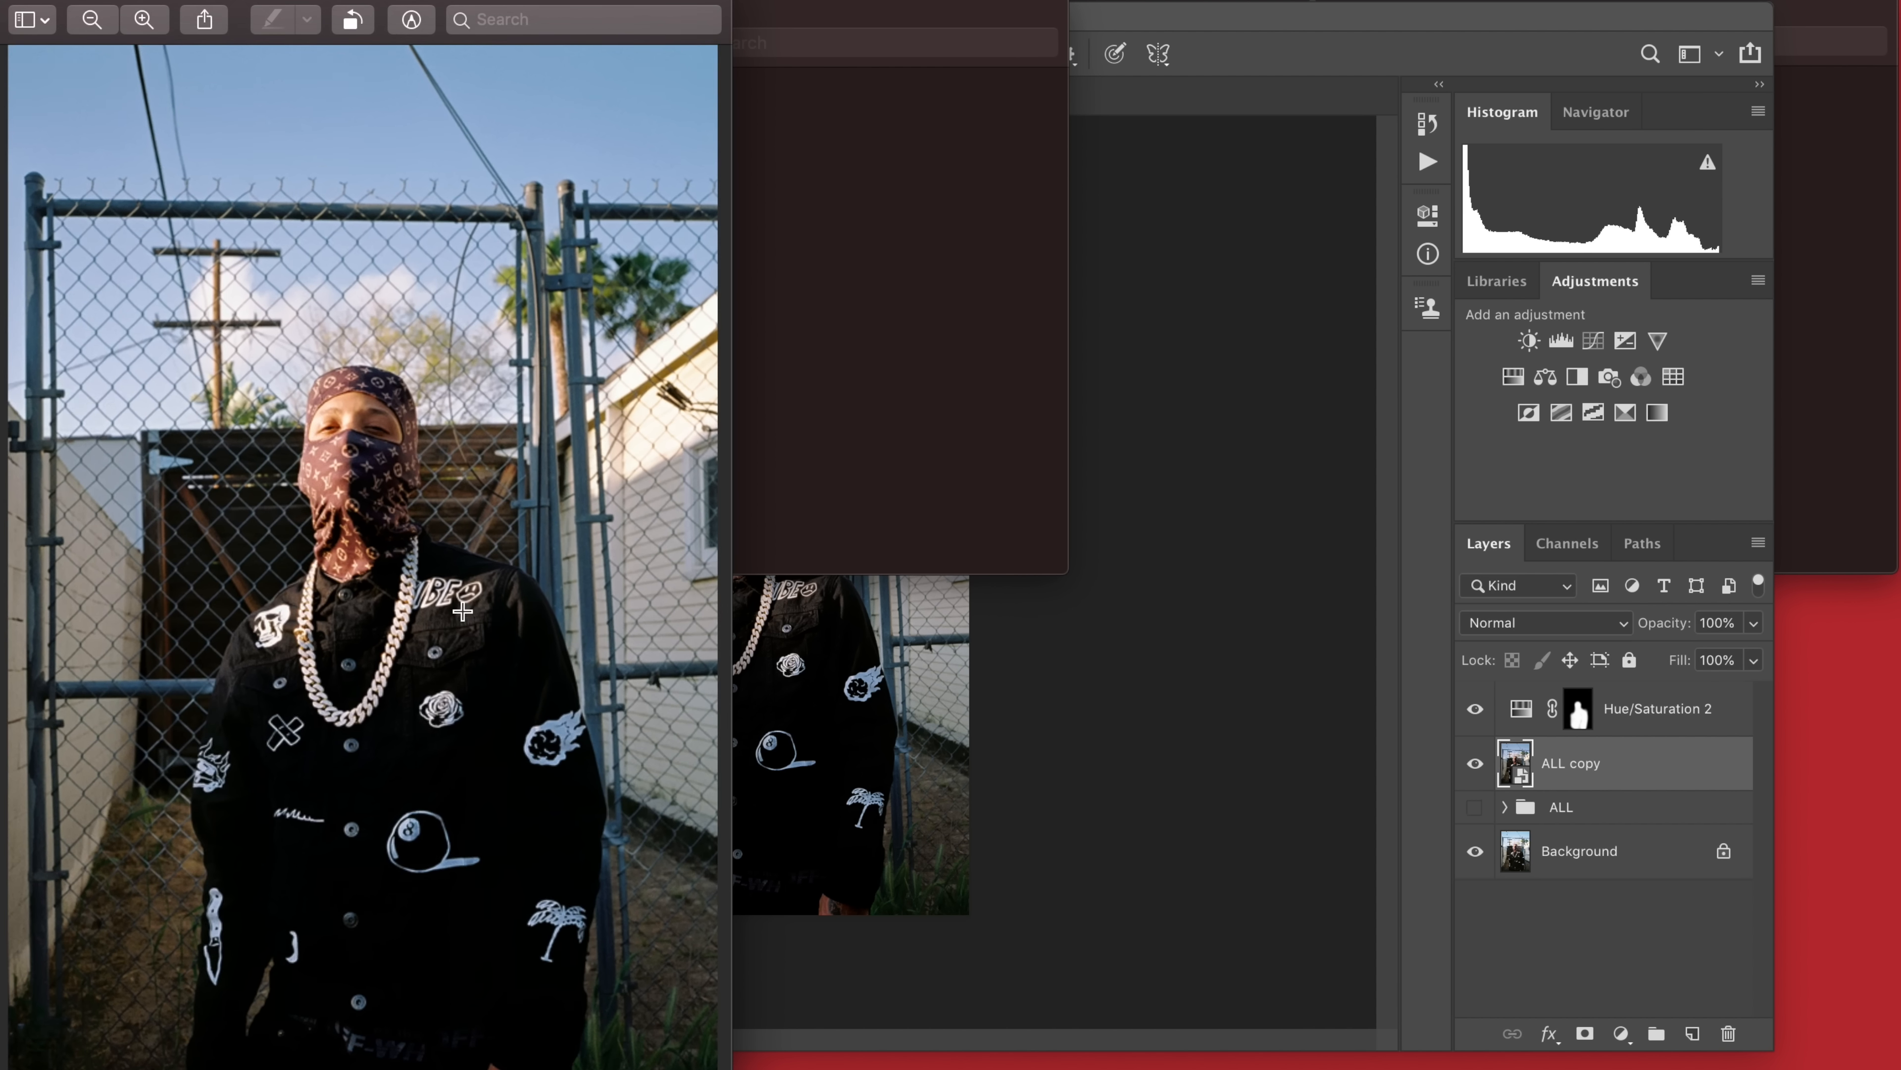
{"action": "scroll", "coordinate": [456, 619], "scroll_direction": "up", "scroll_amount": 8}
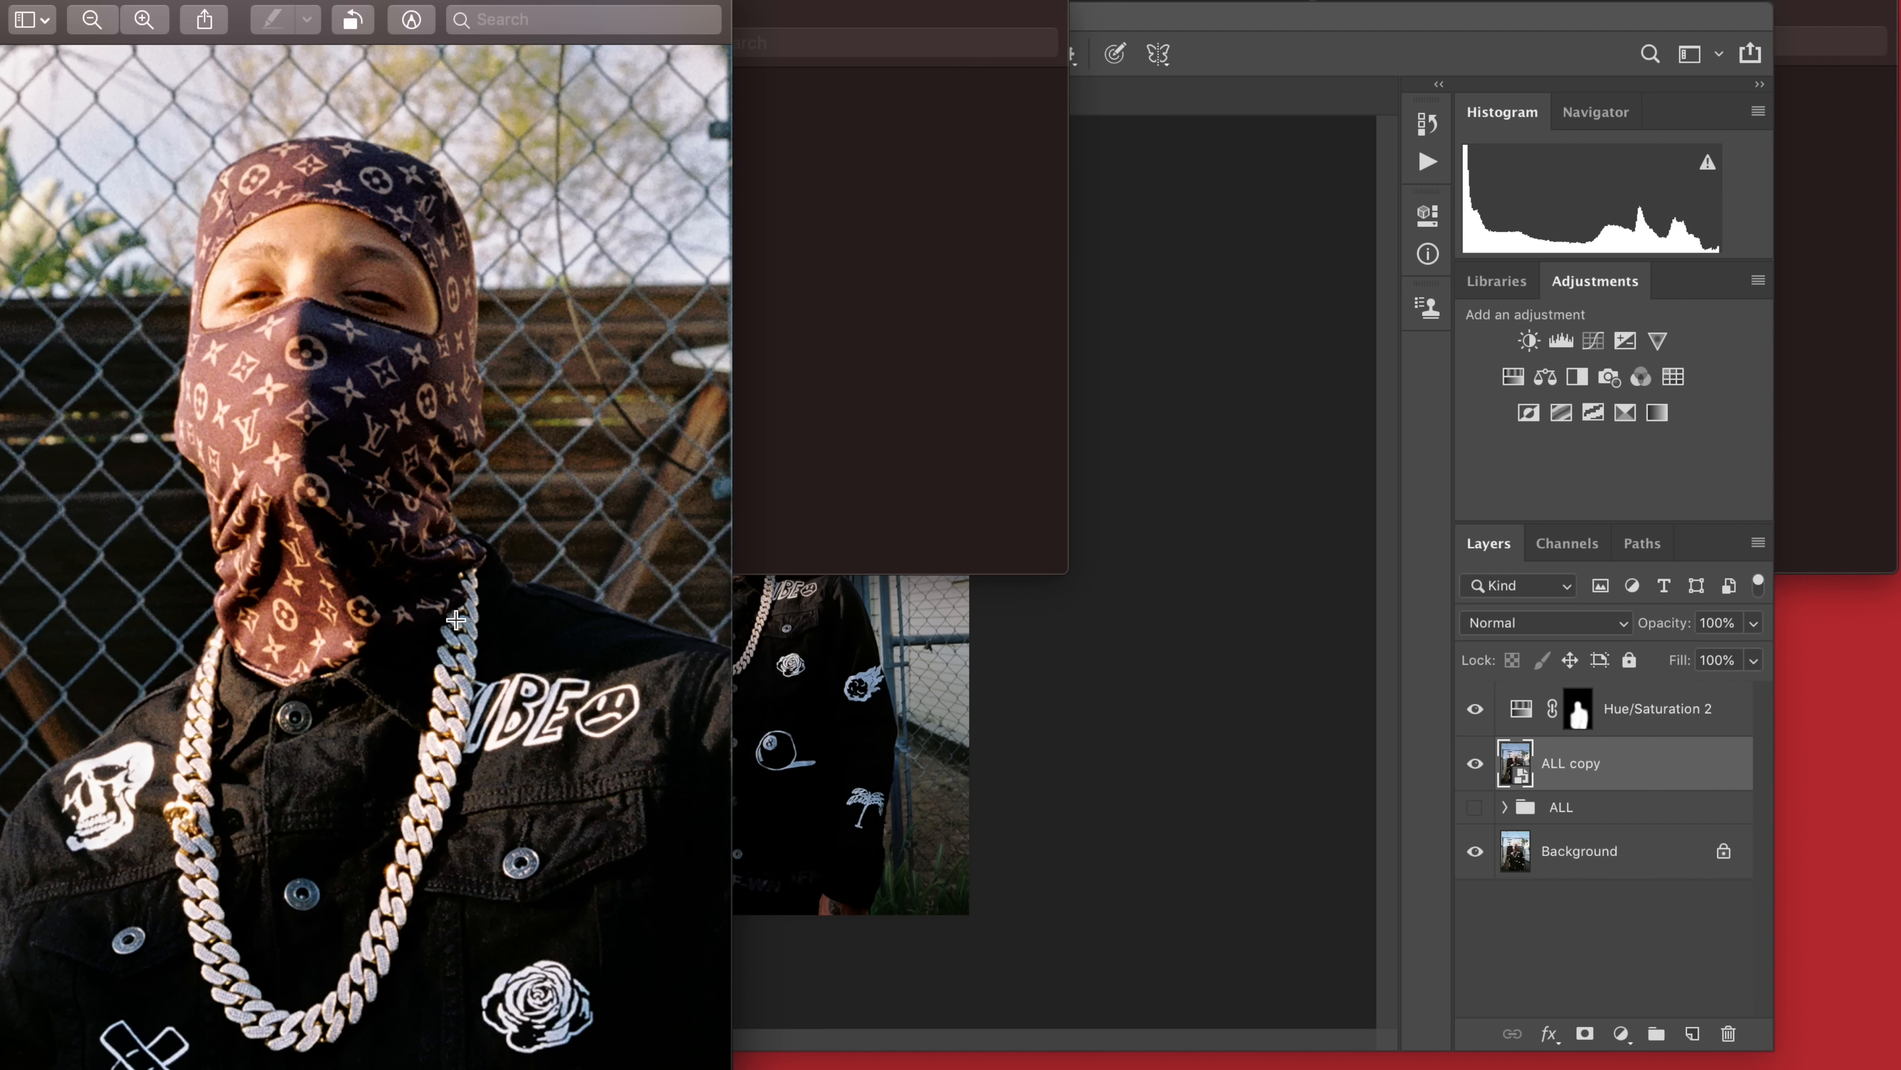
{"action": "scroll", "coordinate": [456, 619], "scroll_direction": "down", "scroll_amount": 10}
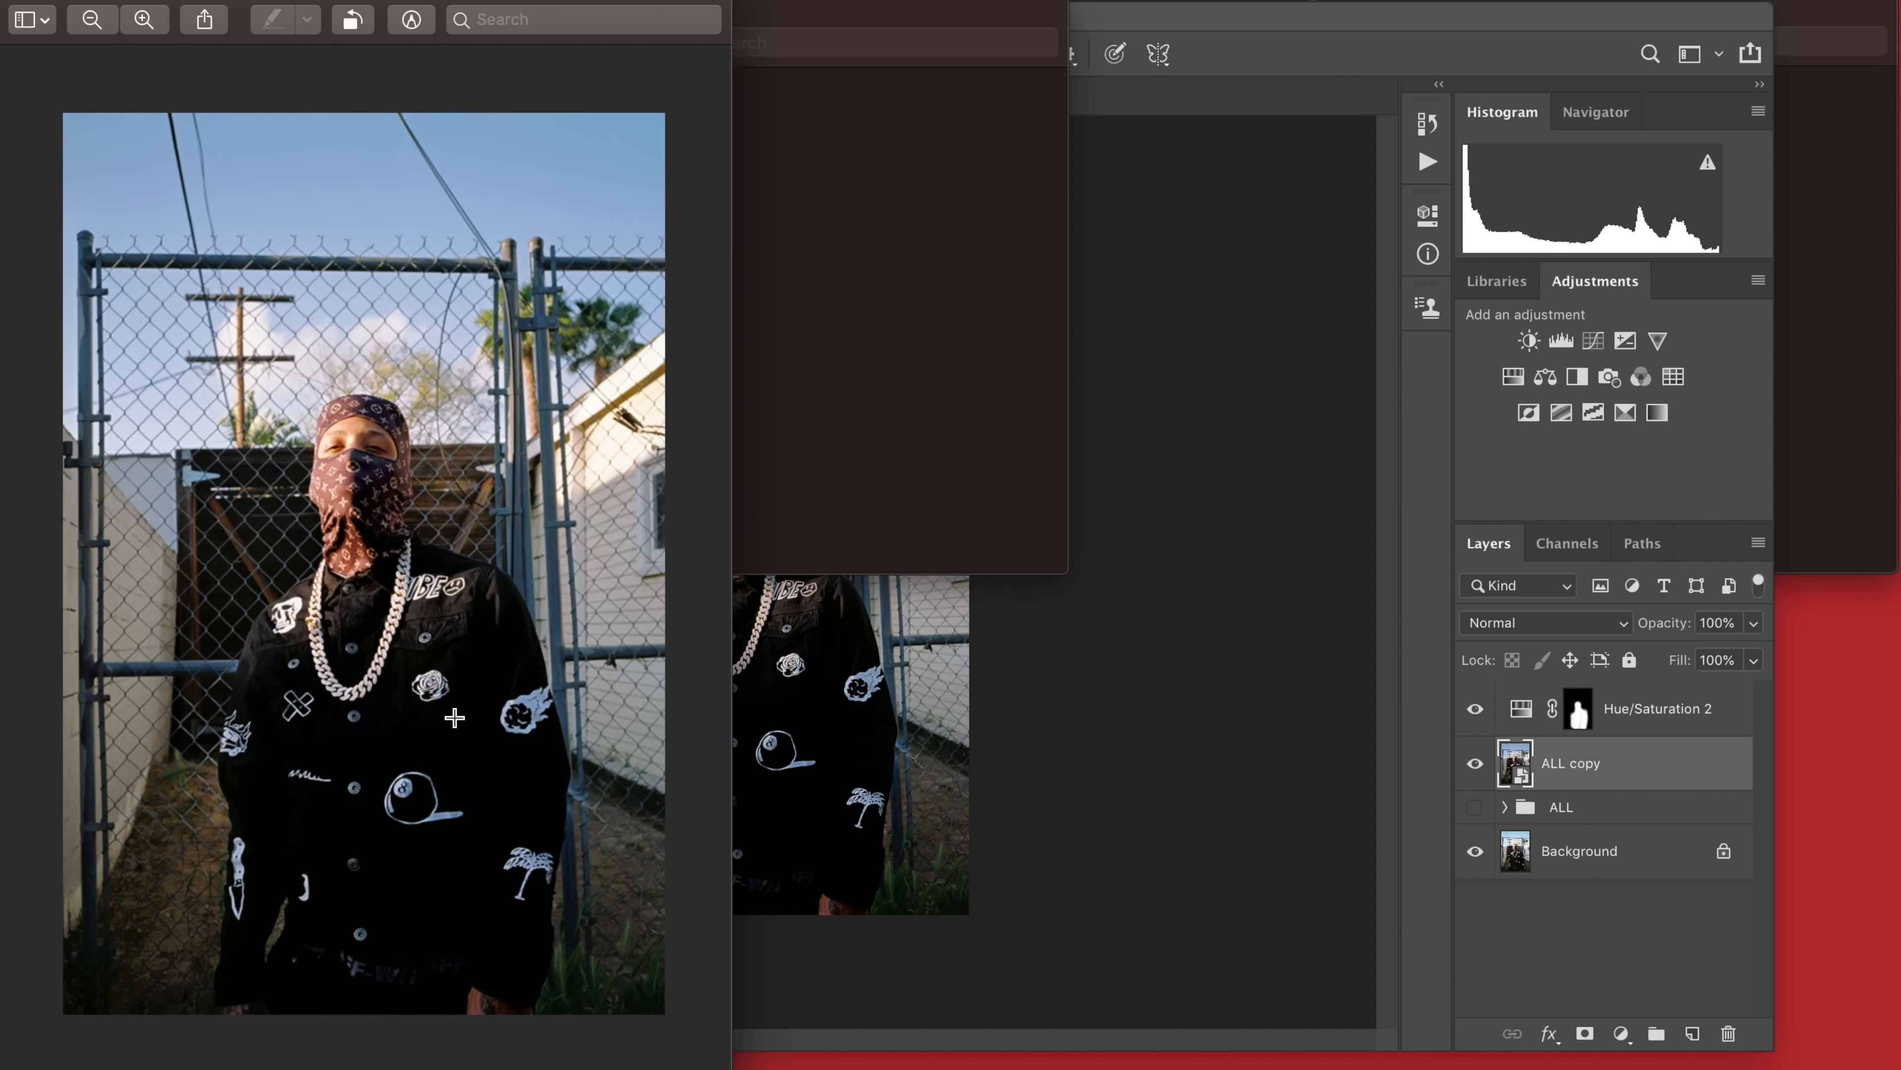
{"action": "key", "text": "super+h"}
Add a Photo Filter adjustment above Hue/Saturation 2 and adjust its filter settings.
{"action": "left_click", "coordinate": [1604, 723]}
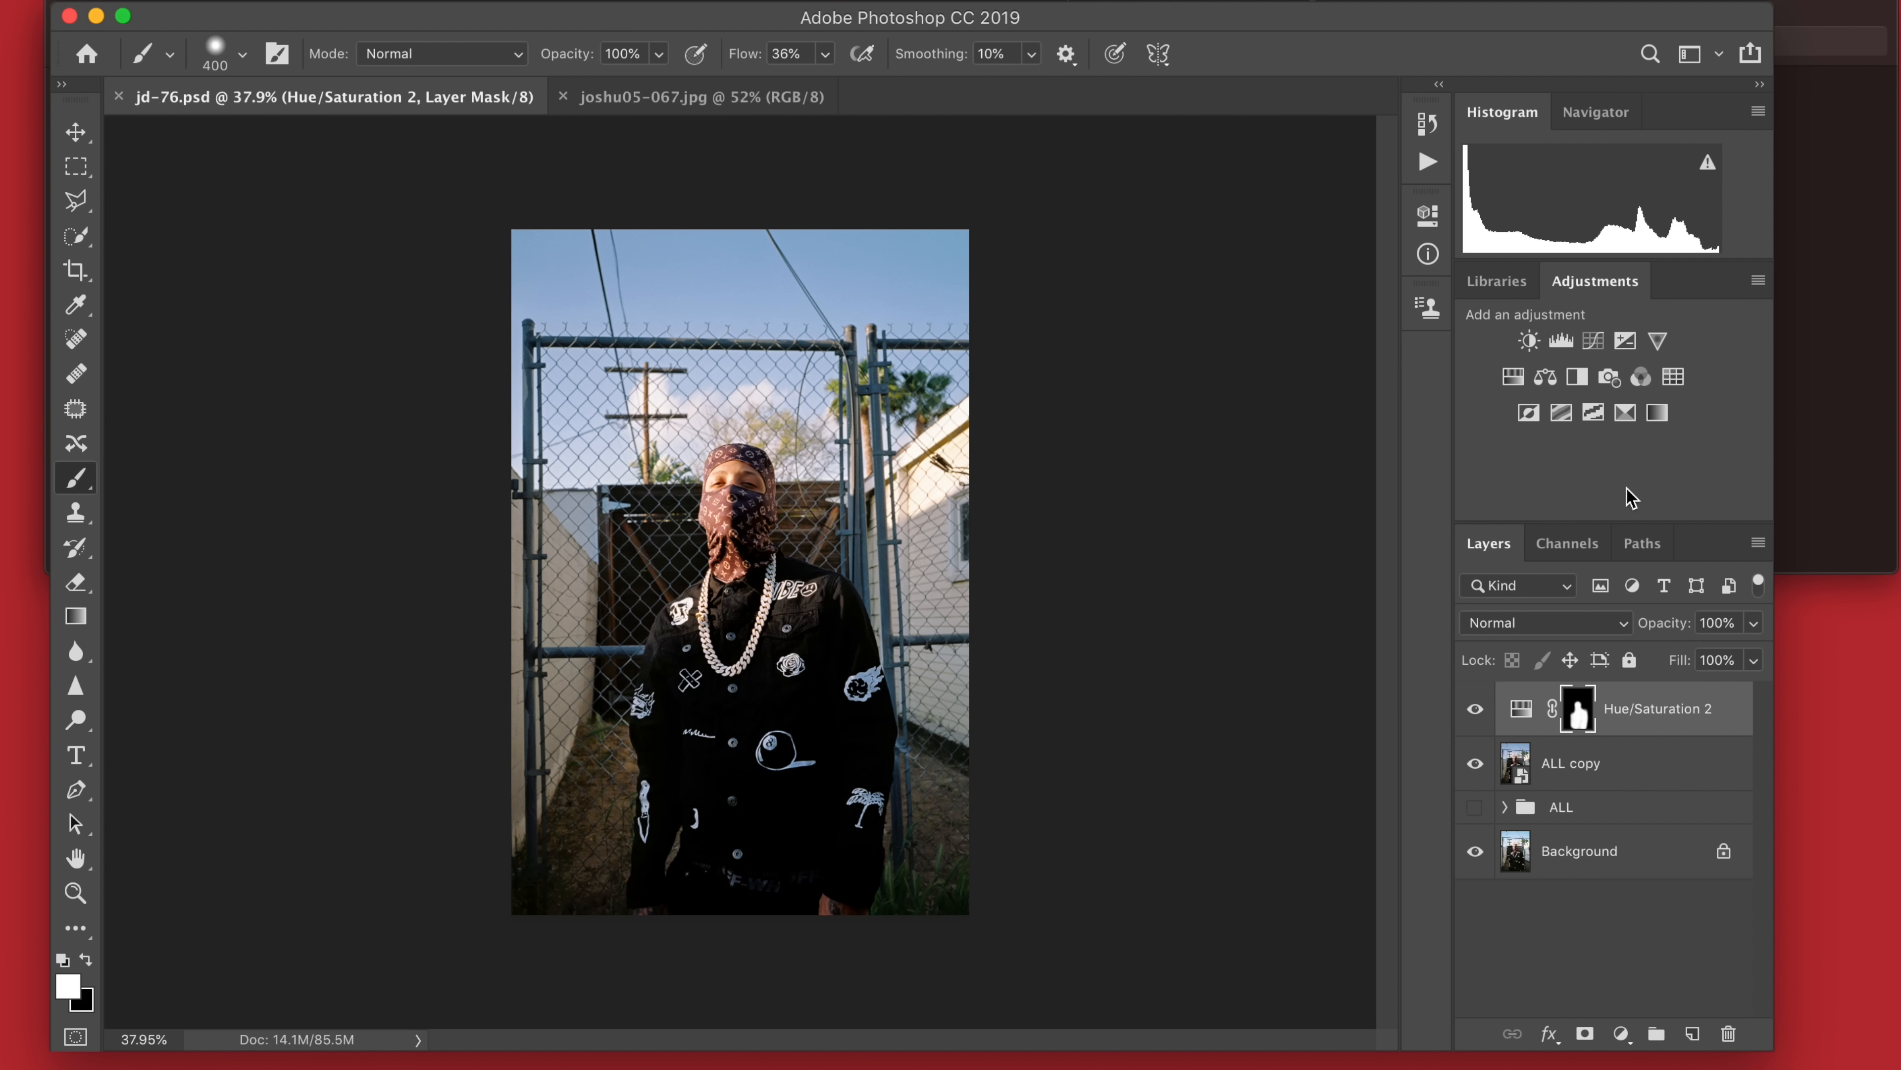
{"action": "left_click", "coordinate": [1608, 377]}
{"action": "left_click", "coordinate": [1351, 206]}
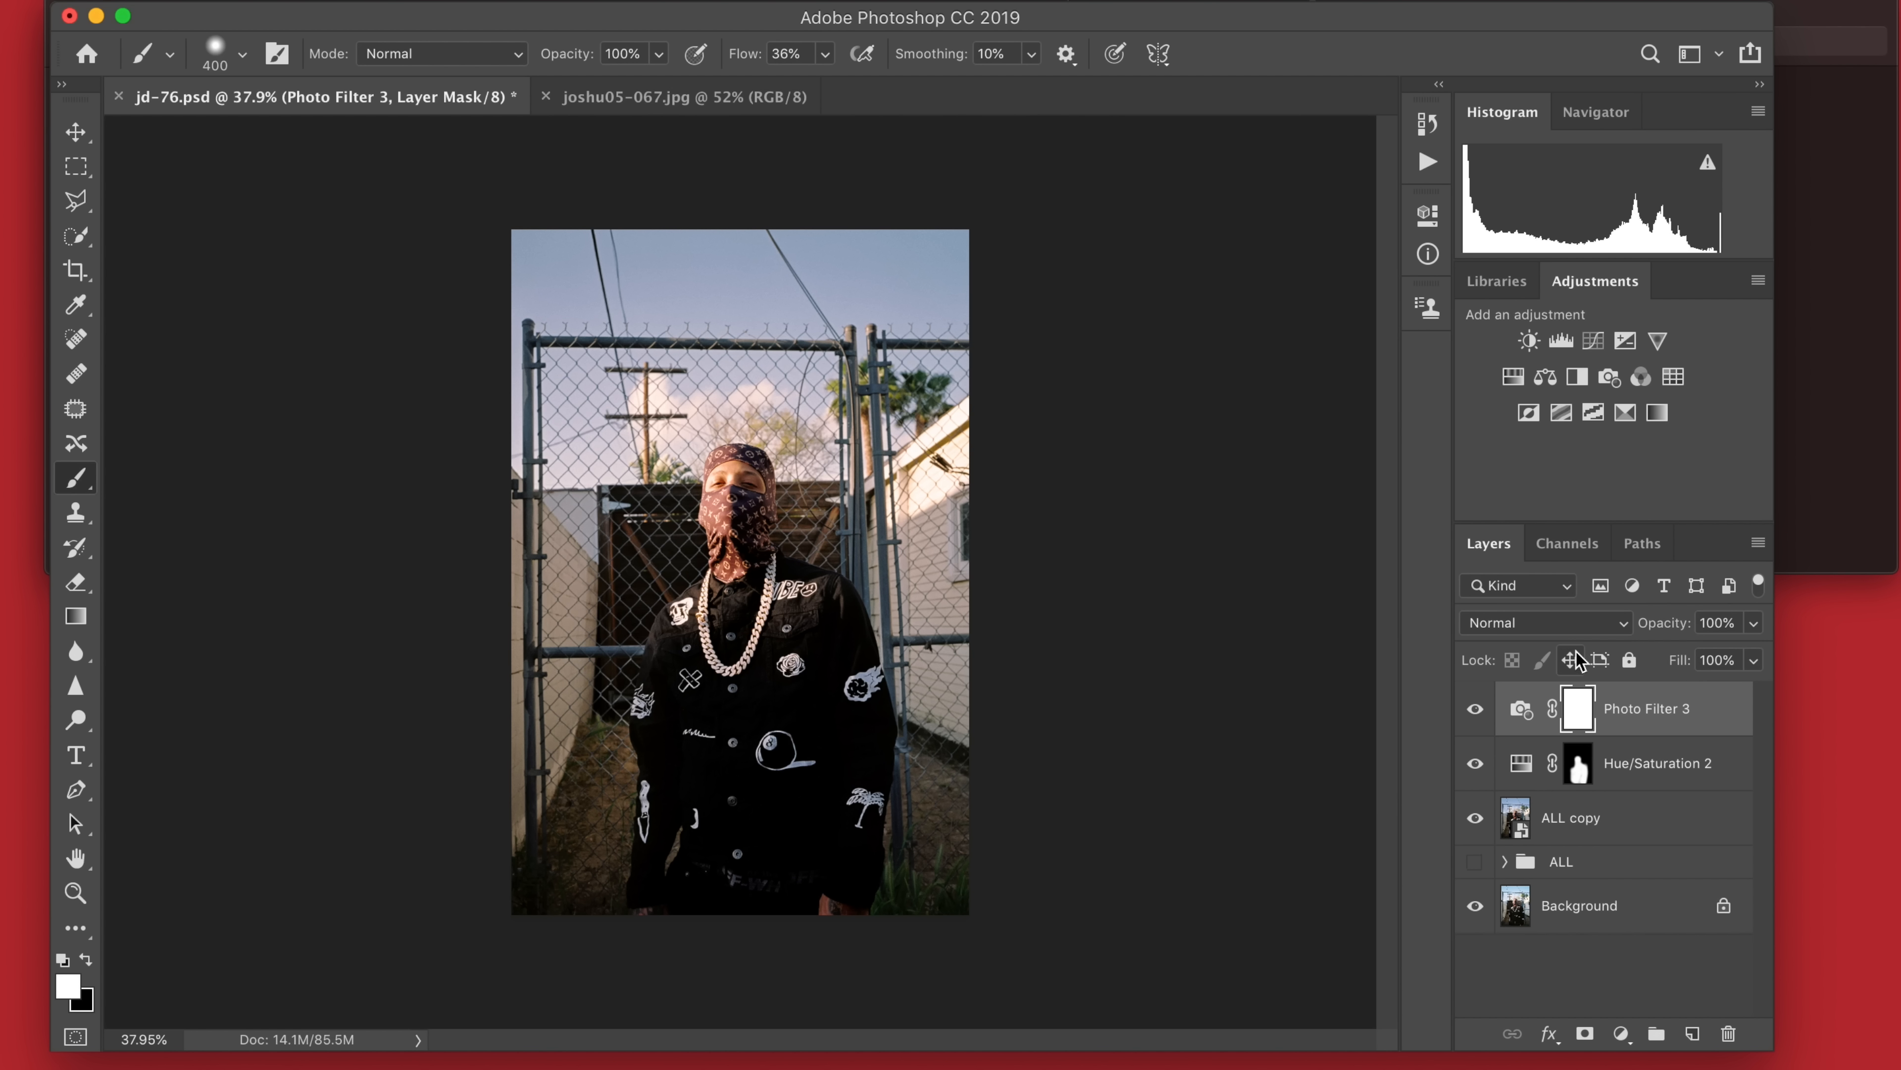
{"action": "double_click", "coordinate": [1520, 708]}
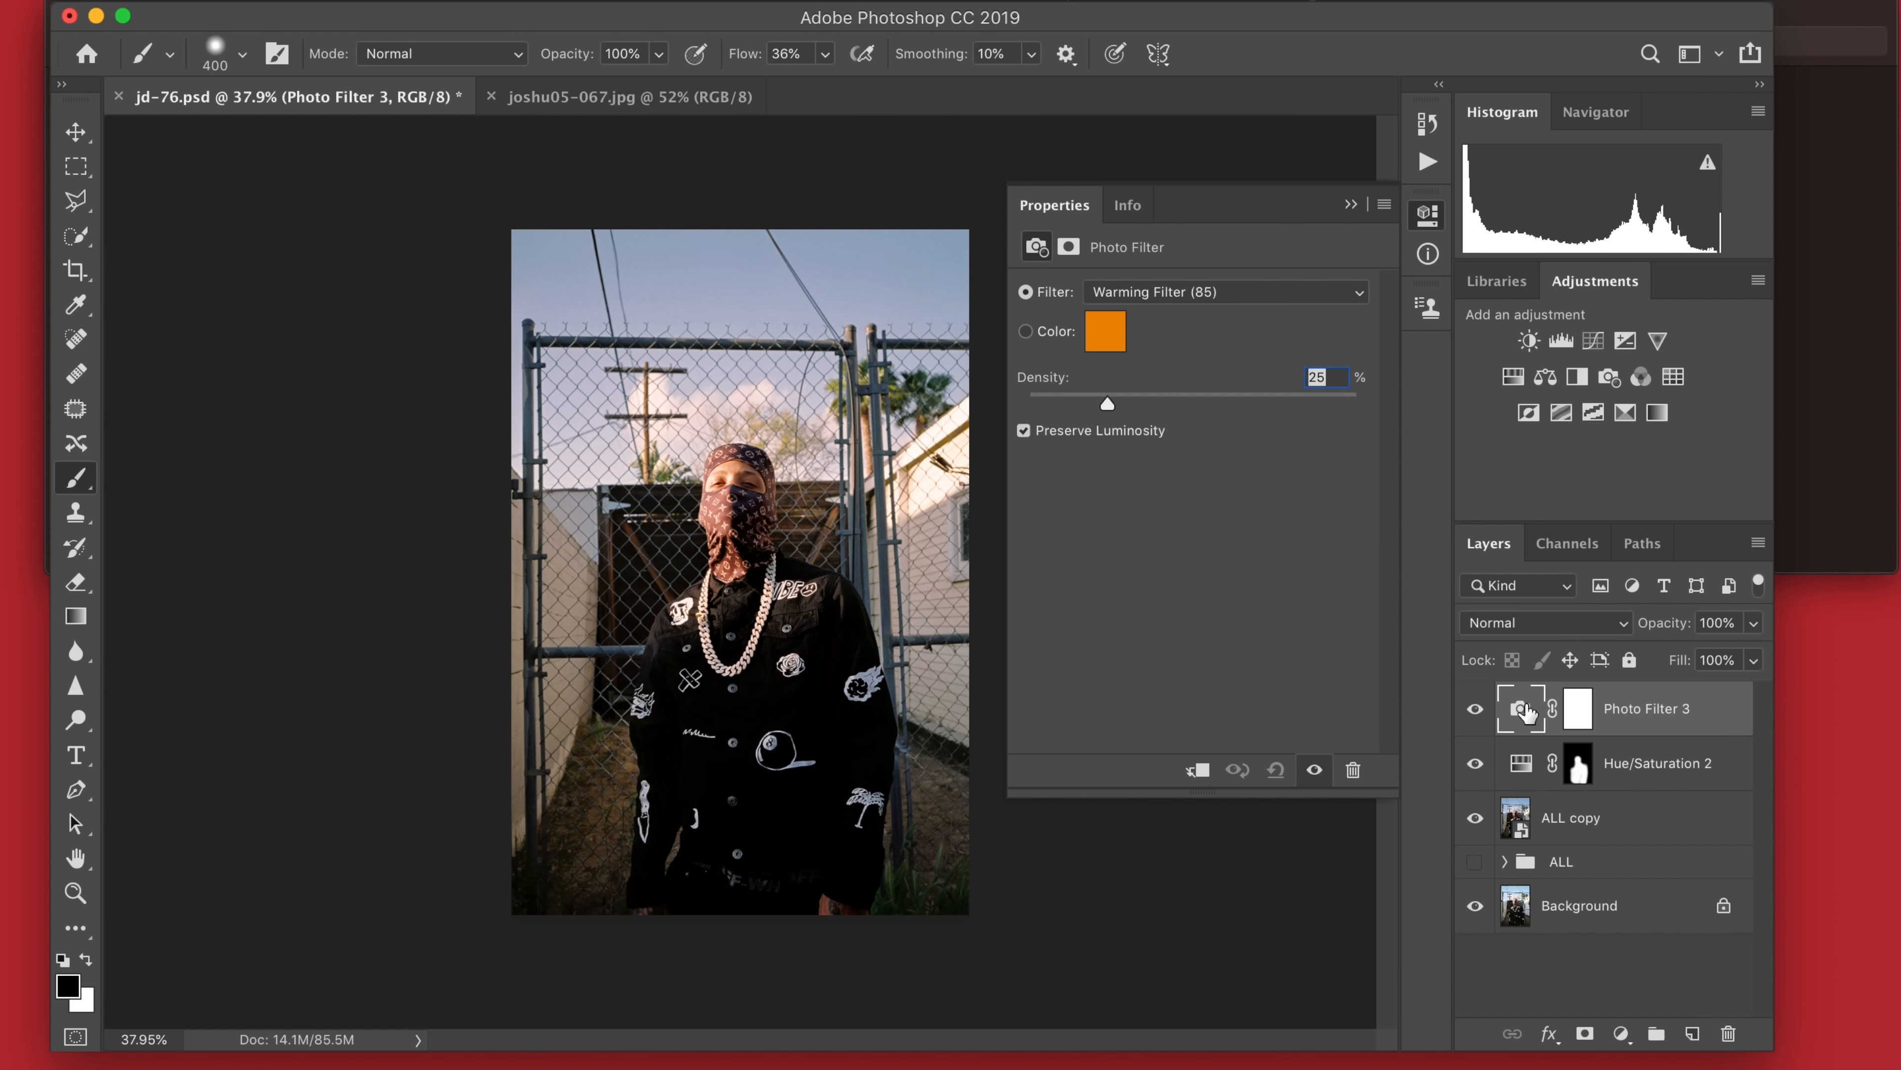
{"action": "left_click", "coordinate": [1155, 291]}
{"action": "left_click", "coordinate": [1150, 571]}
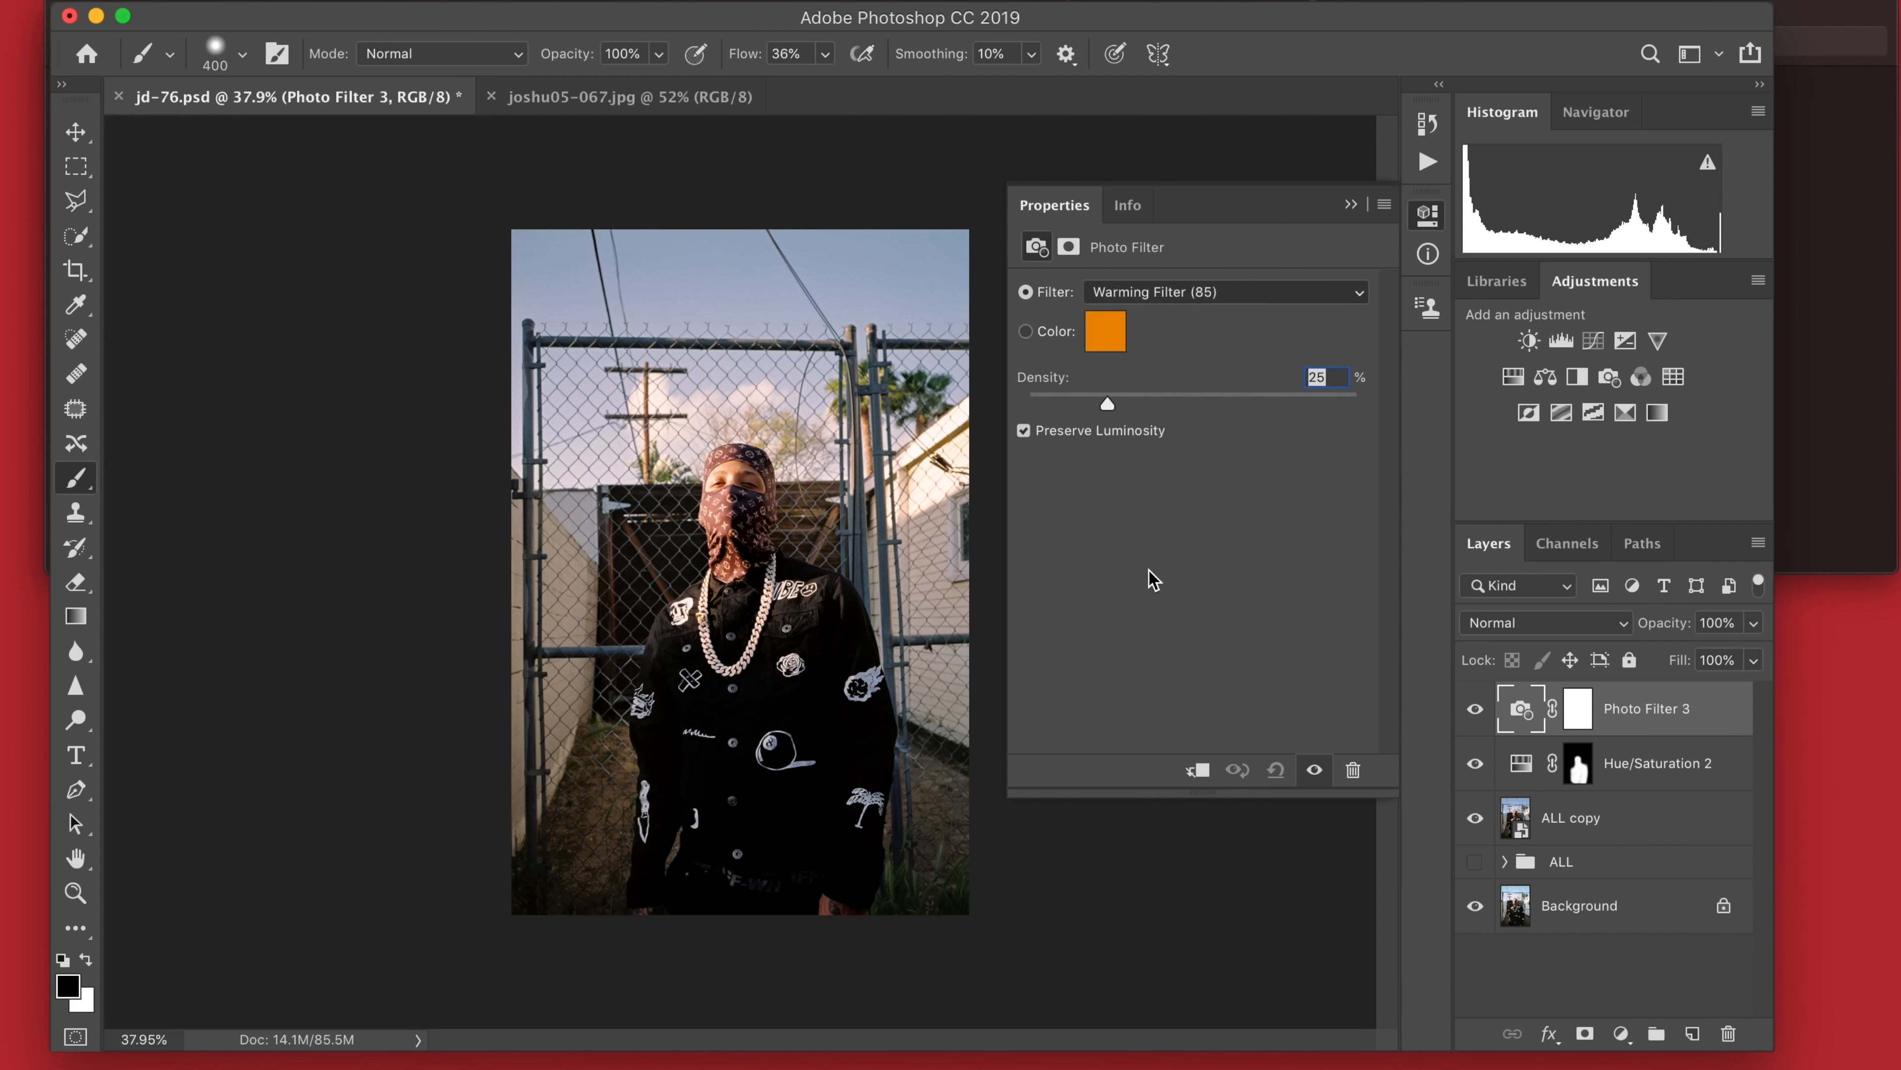
{"action": "left_click", "coordinate": [1352, 207]}
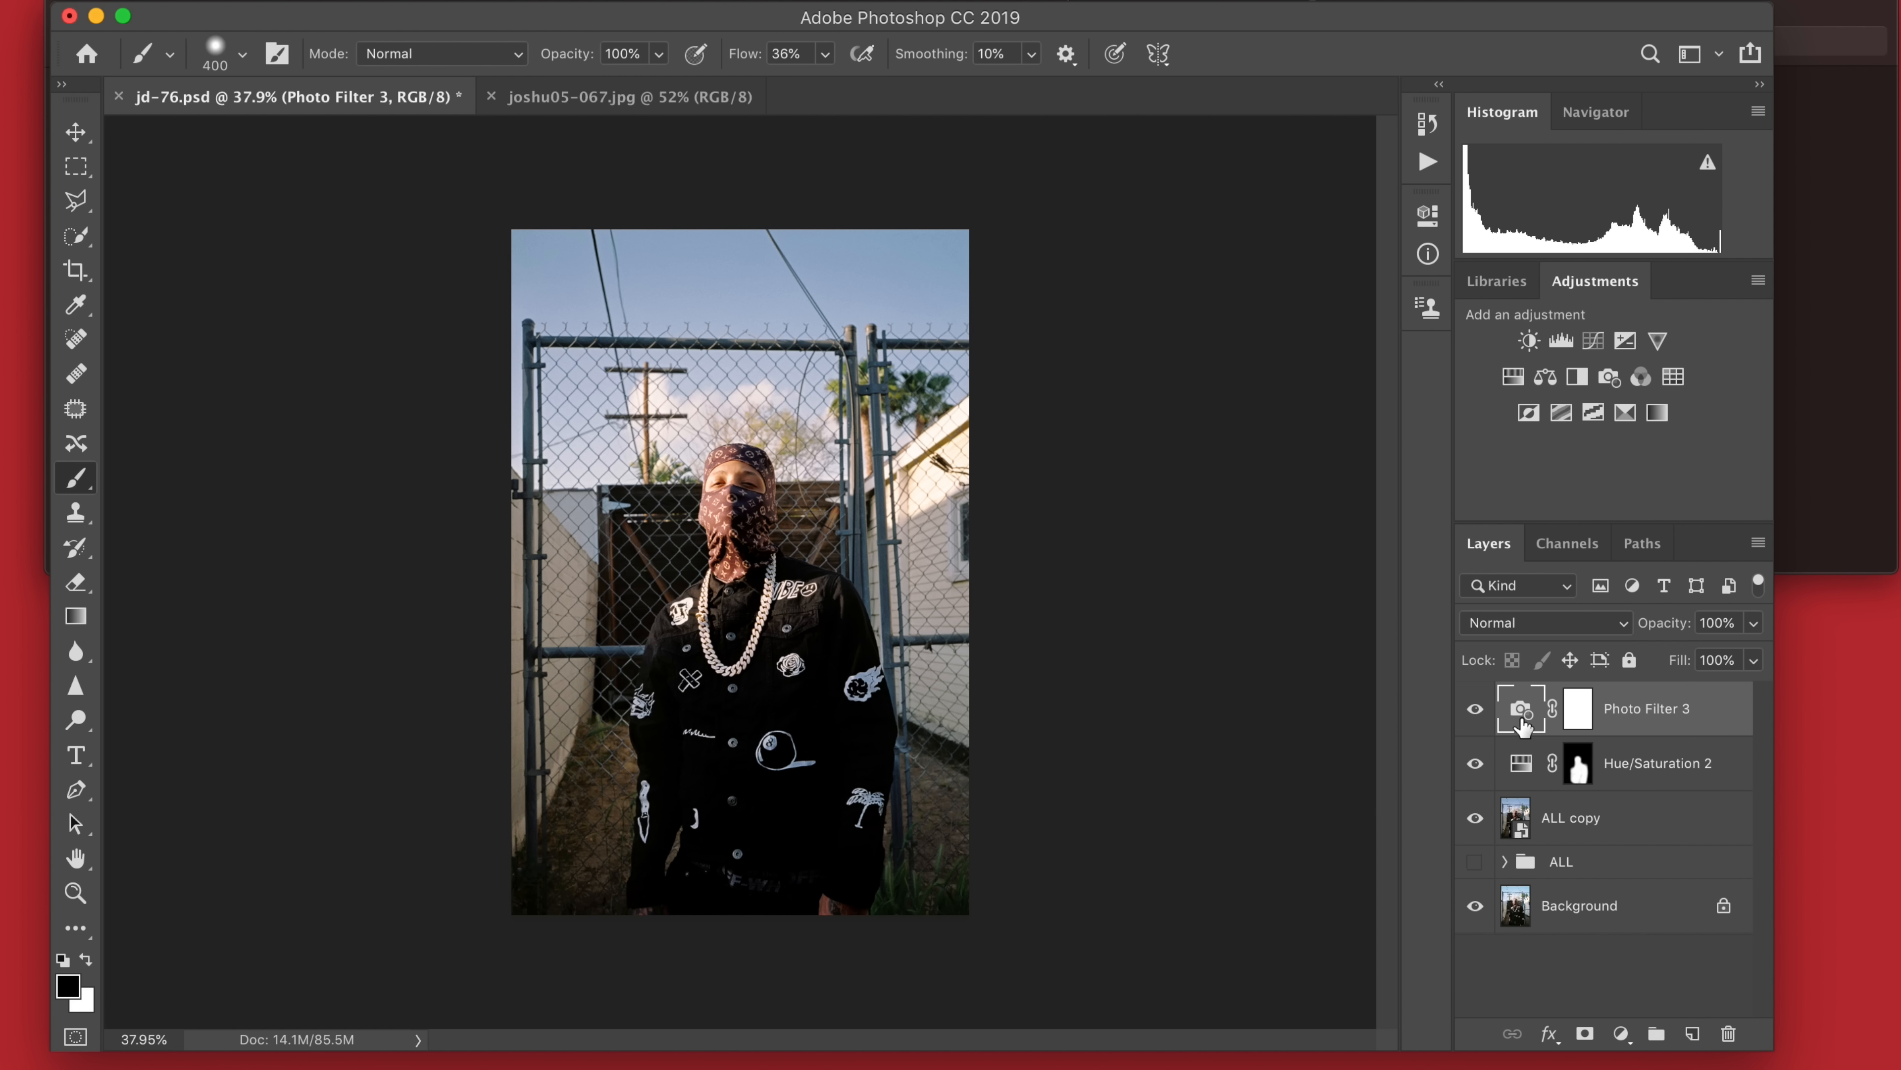
Try another blend mode on the Photo Filter 3 layer and set the layer's opacity to 20%.
{"action": "left_click", "coordinate": [1549, 623]}
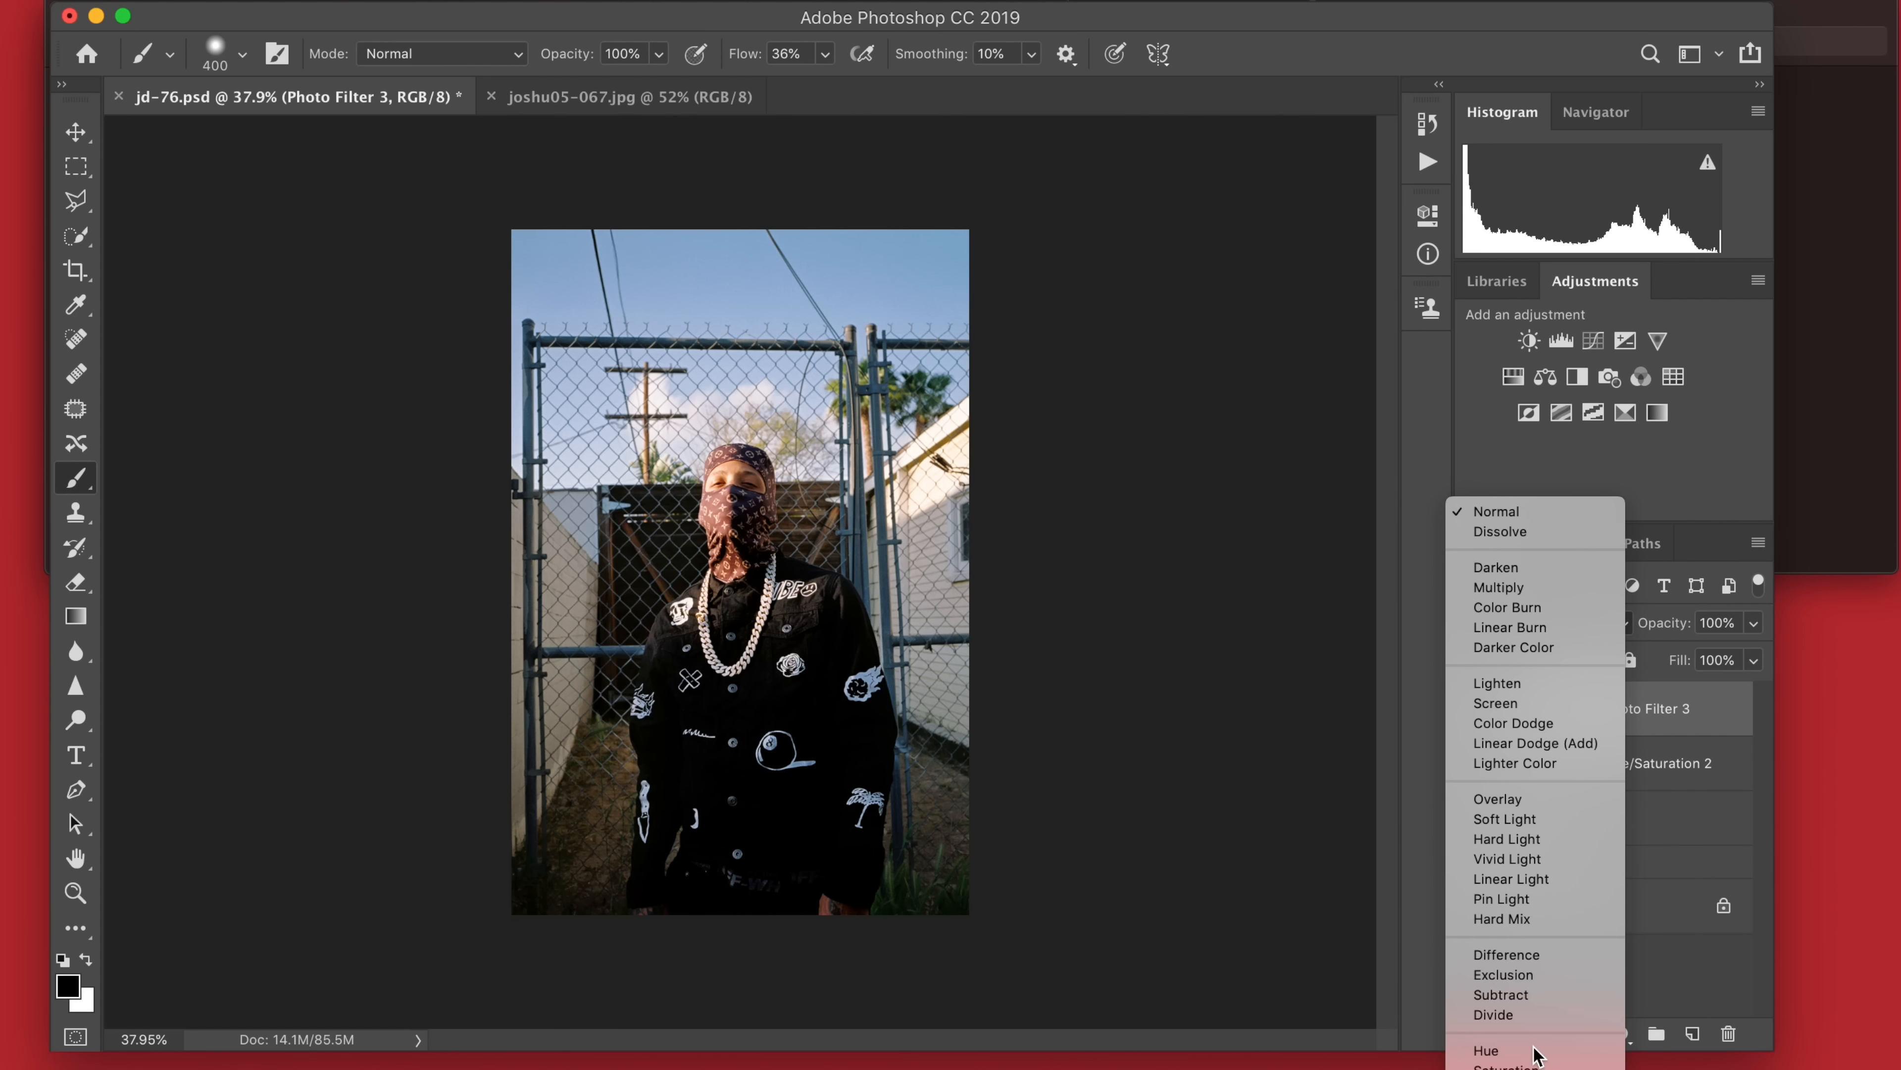
{"action": "left_click", "coordinate": [1504, 1068]}
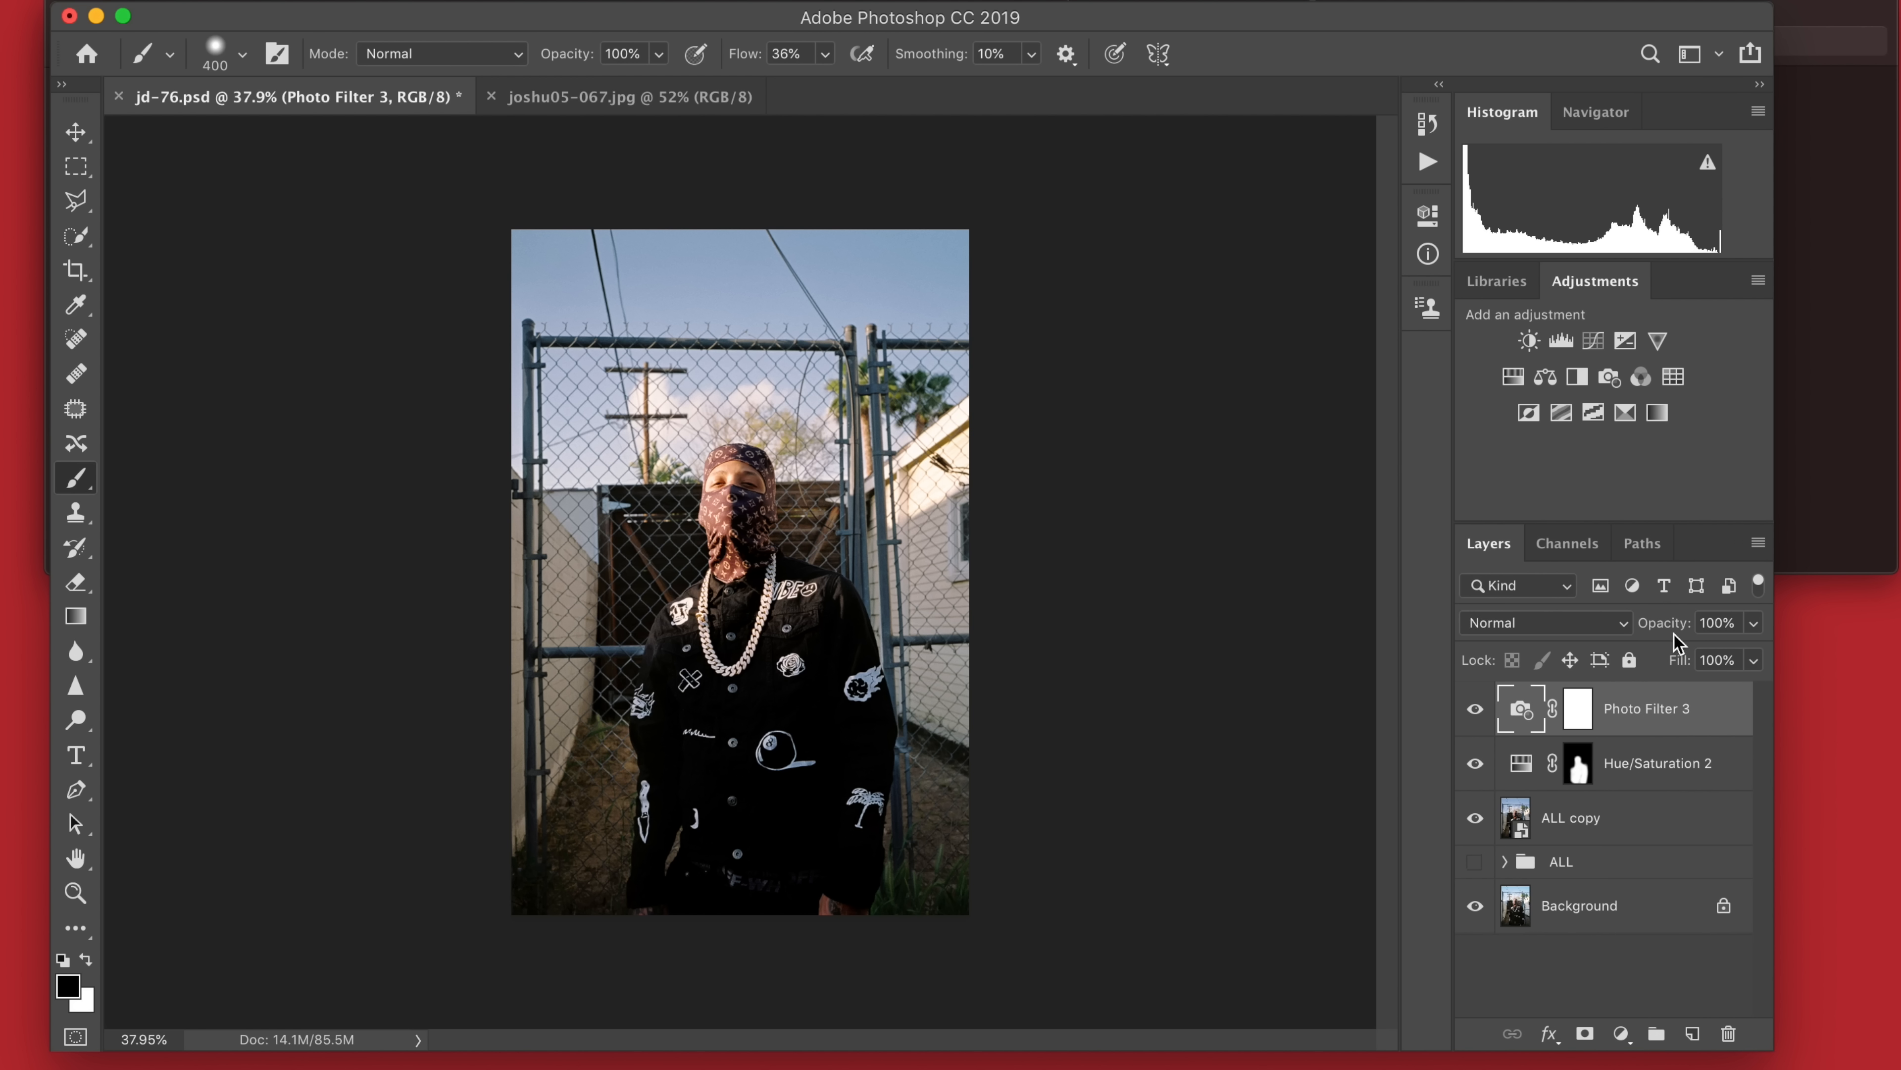
{"action": "left_click_drag", "start_coordinate": [1672, 625], "coordinate": [1889, 647]}
{"action": "type", "text": "20"}
{"action": "key", "text": "Return"}
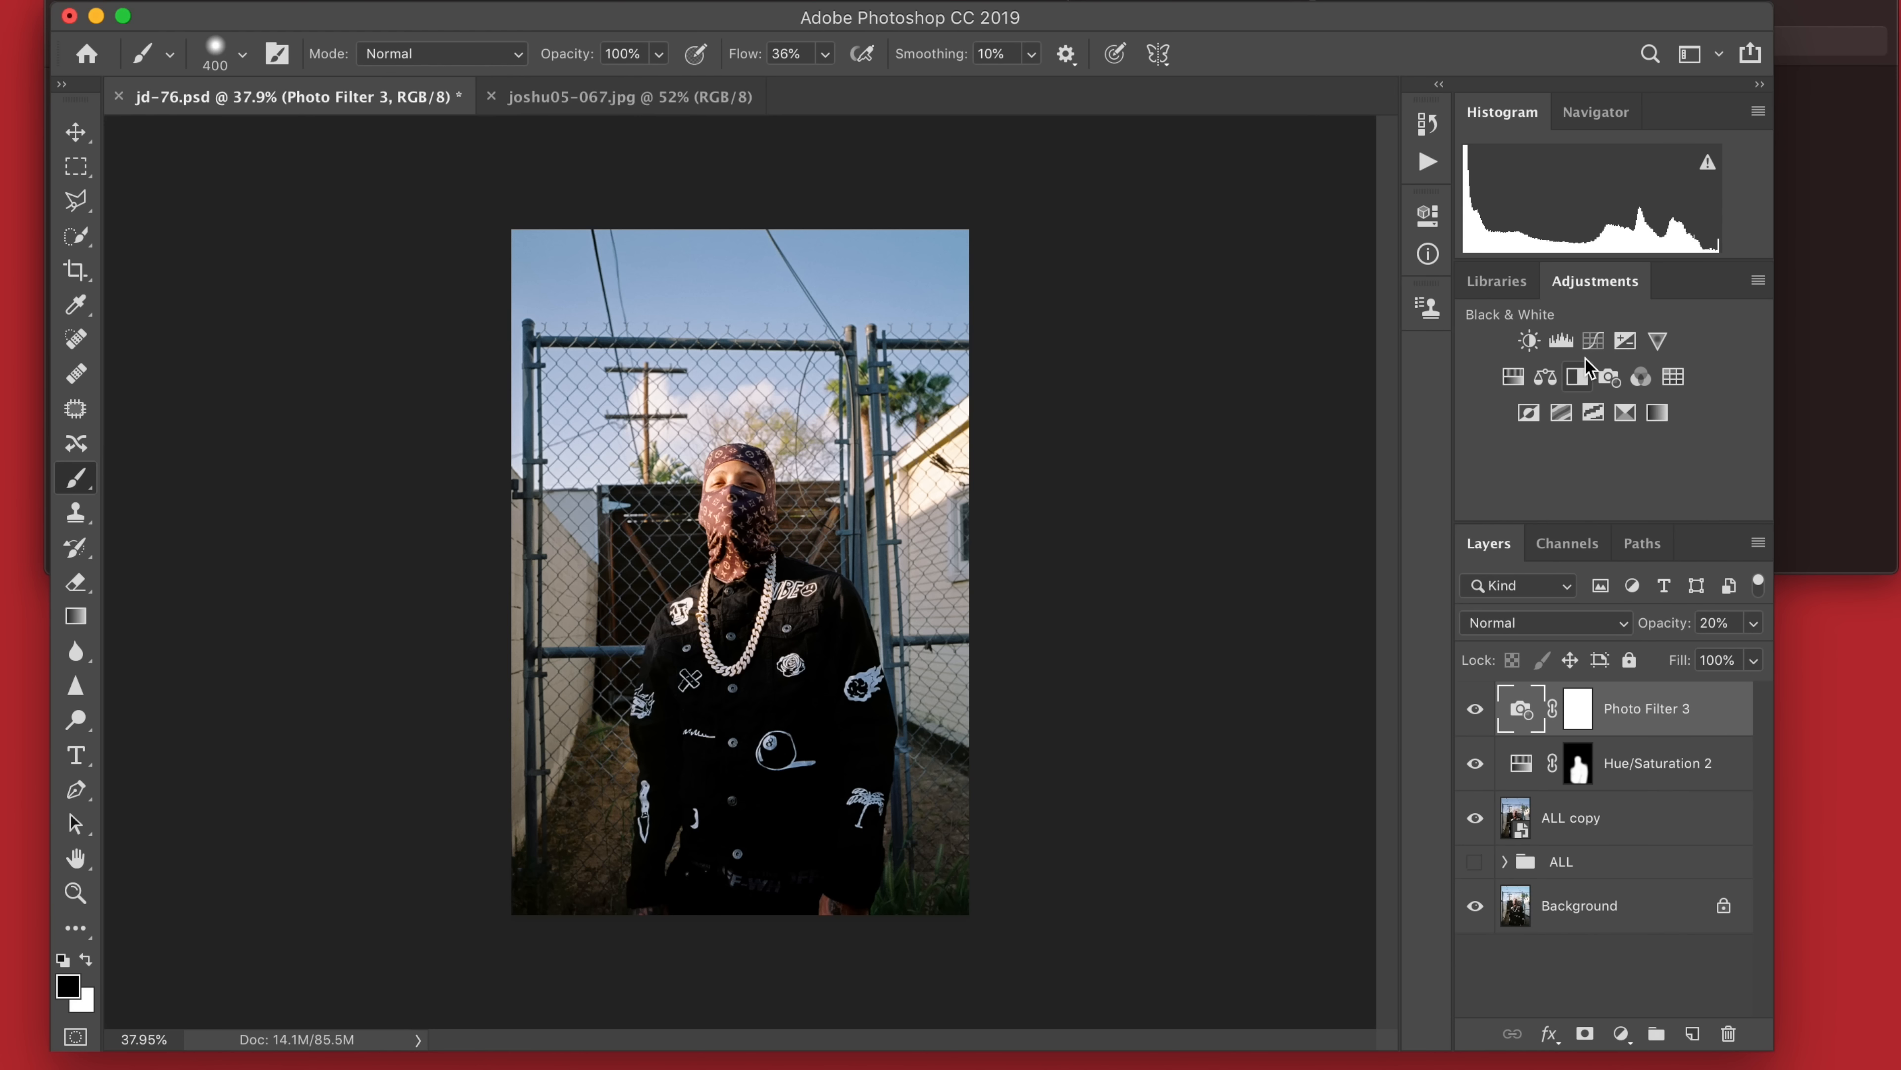
Add a Curves adjustment above Photo Filter 3, lowering input 180 to output 160, raising 216 to 224, and shaping the shadows.
{"action": "left_click", "coordinate": [1593, 341]}
{"action": "left_click", "coordinate": [1213, 494]}
{"action": "mouse_move", "coordinate": [1213, 494]}
{"action": "left_mouse_down"}
{"action": "mouse_move", "coordinate": [1205, 479]}
{"action": "mouse_move", "coordinate": [1220, 501]}
{"action": "left_mouse_up"}
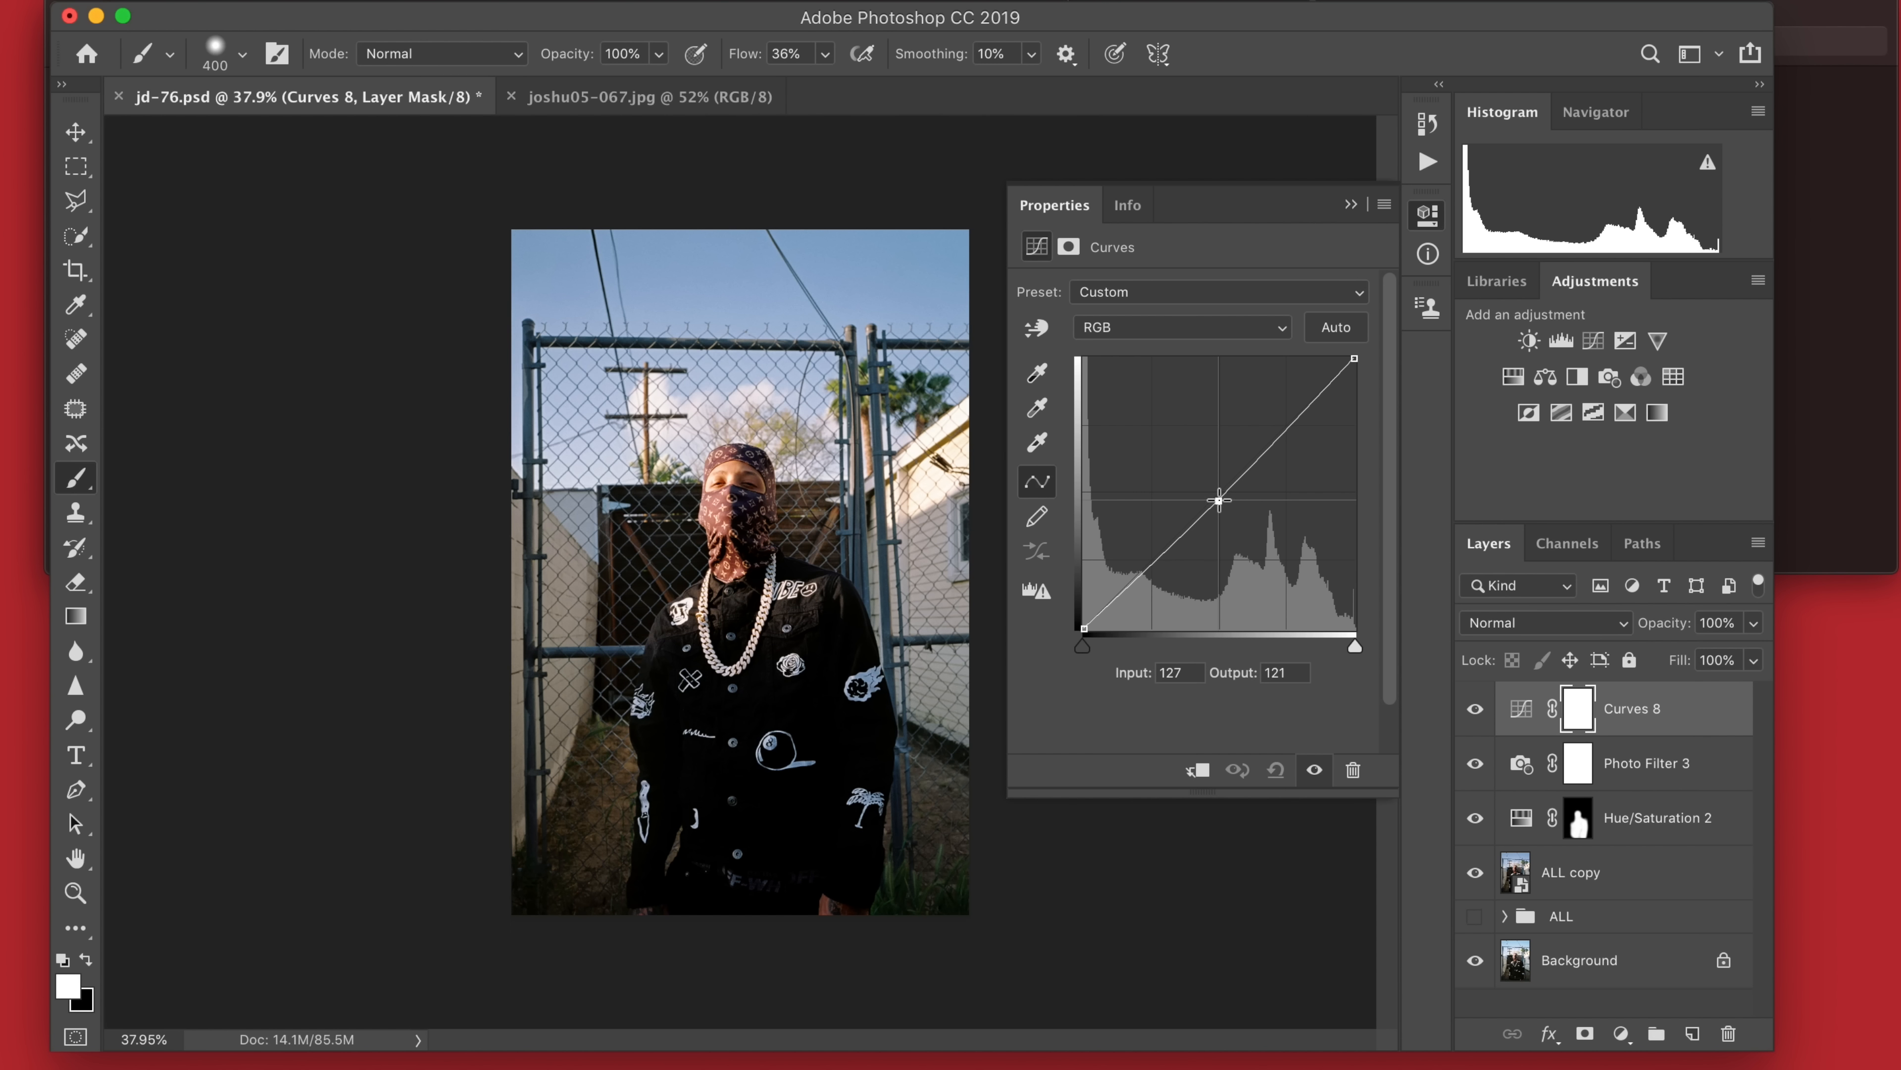
{"action": "mouse_move", "coordinate": [1286, 439]}
{"action": "left_mouse_down"}
{"action": "mouse_move", "coordinate": [1286, 408]}
{"action": "mouse_move", "coordinate": [1288, 438]}
{"action": "mouse_move", "coordinate": [1317, 394]}
{"action": "mouse_move", "coordinate": [1277, 458]}
{"action": "left_mouse_up"}
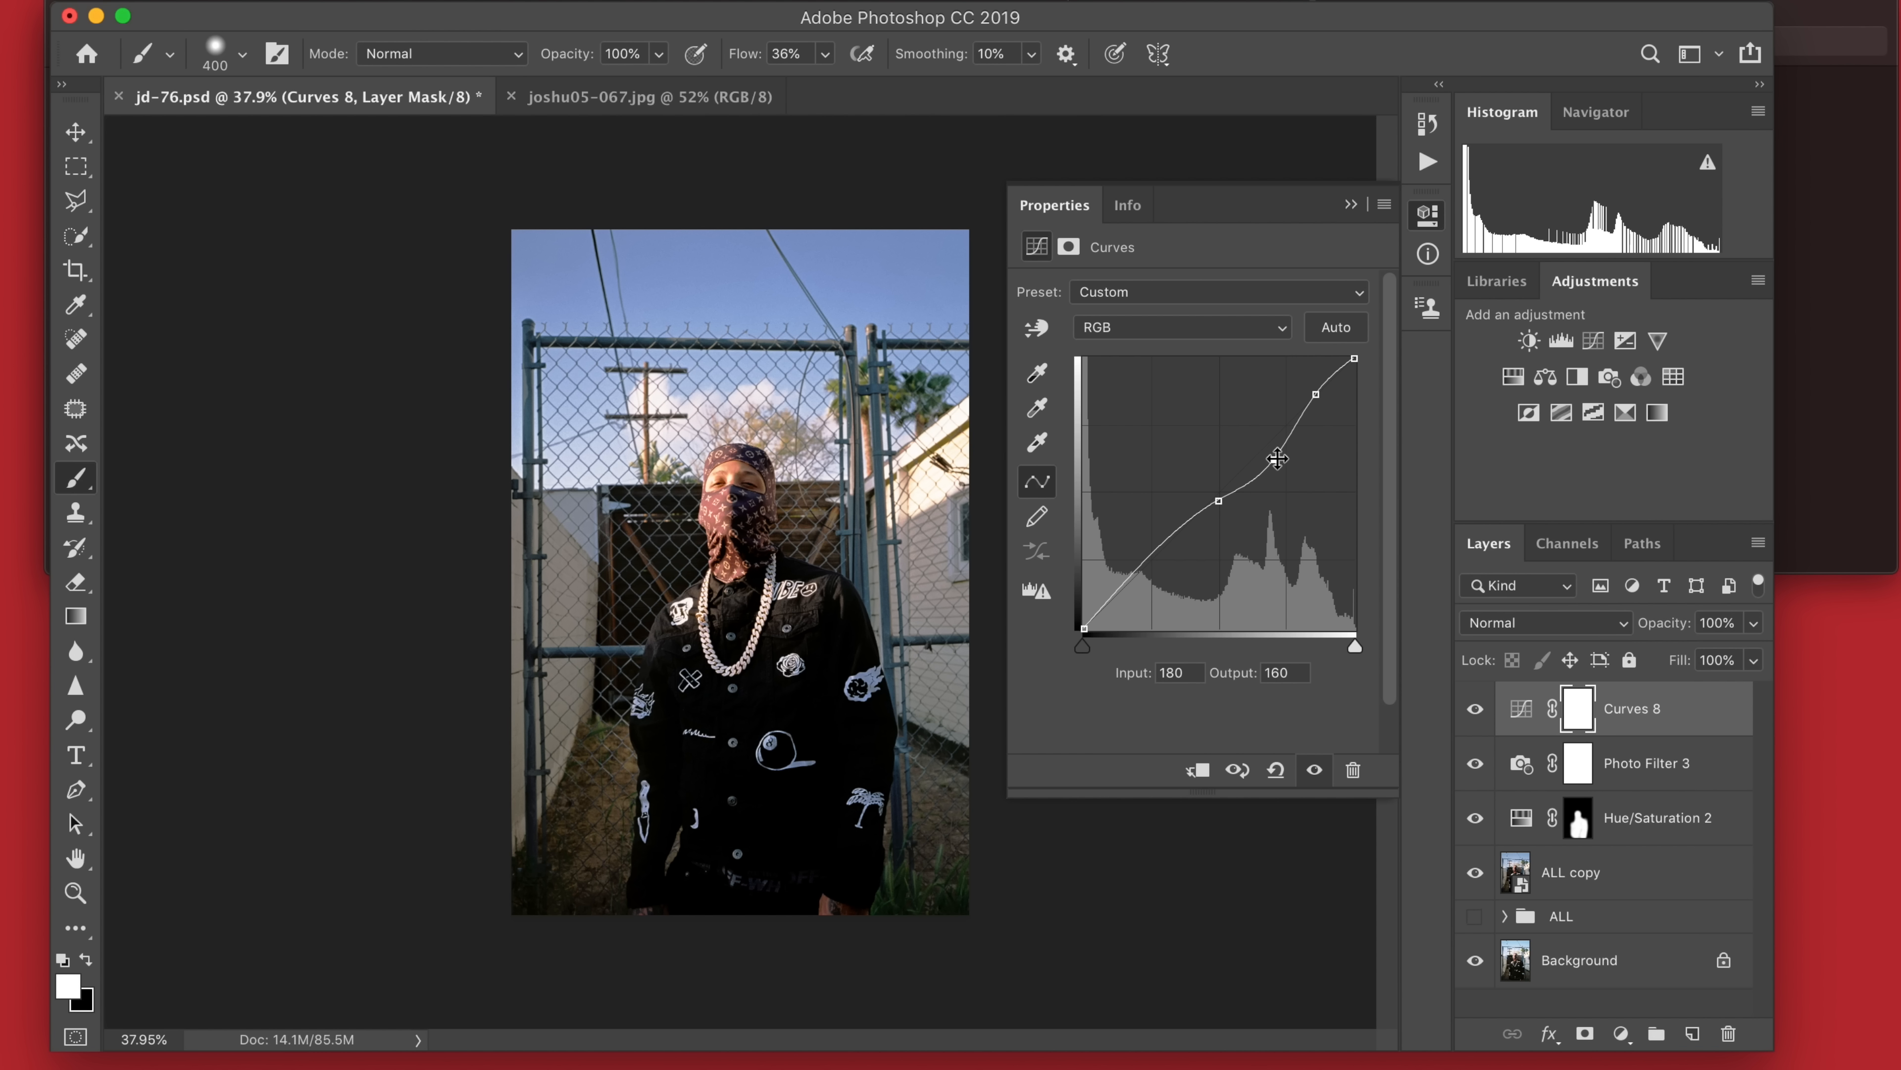
{"action": "mouse_move", "coordinate": [1311, 389]}
{"action": "left_mouse_down"}
{"action": "mouse_move", "coordinate": [1309, 427]}
{"action": "mouse_move", "coordinate": [1316, 395]}
{"action": "left_mouse_up"}
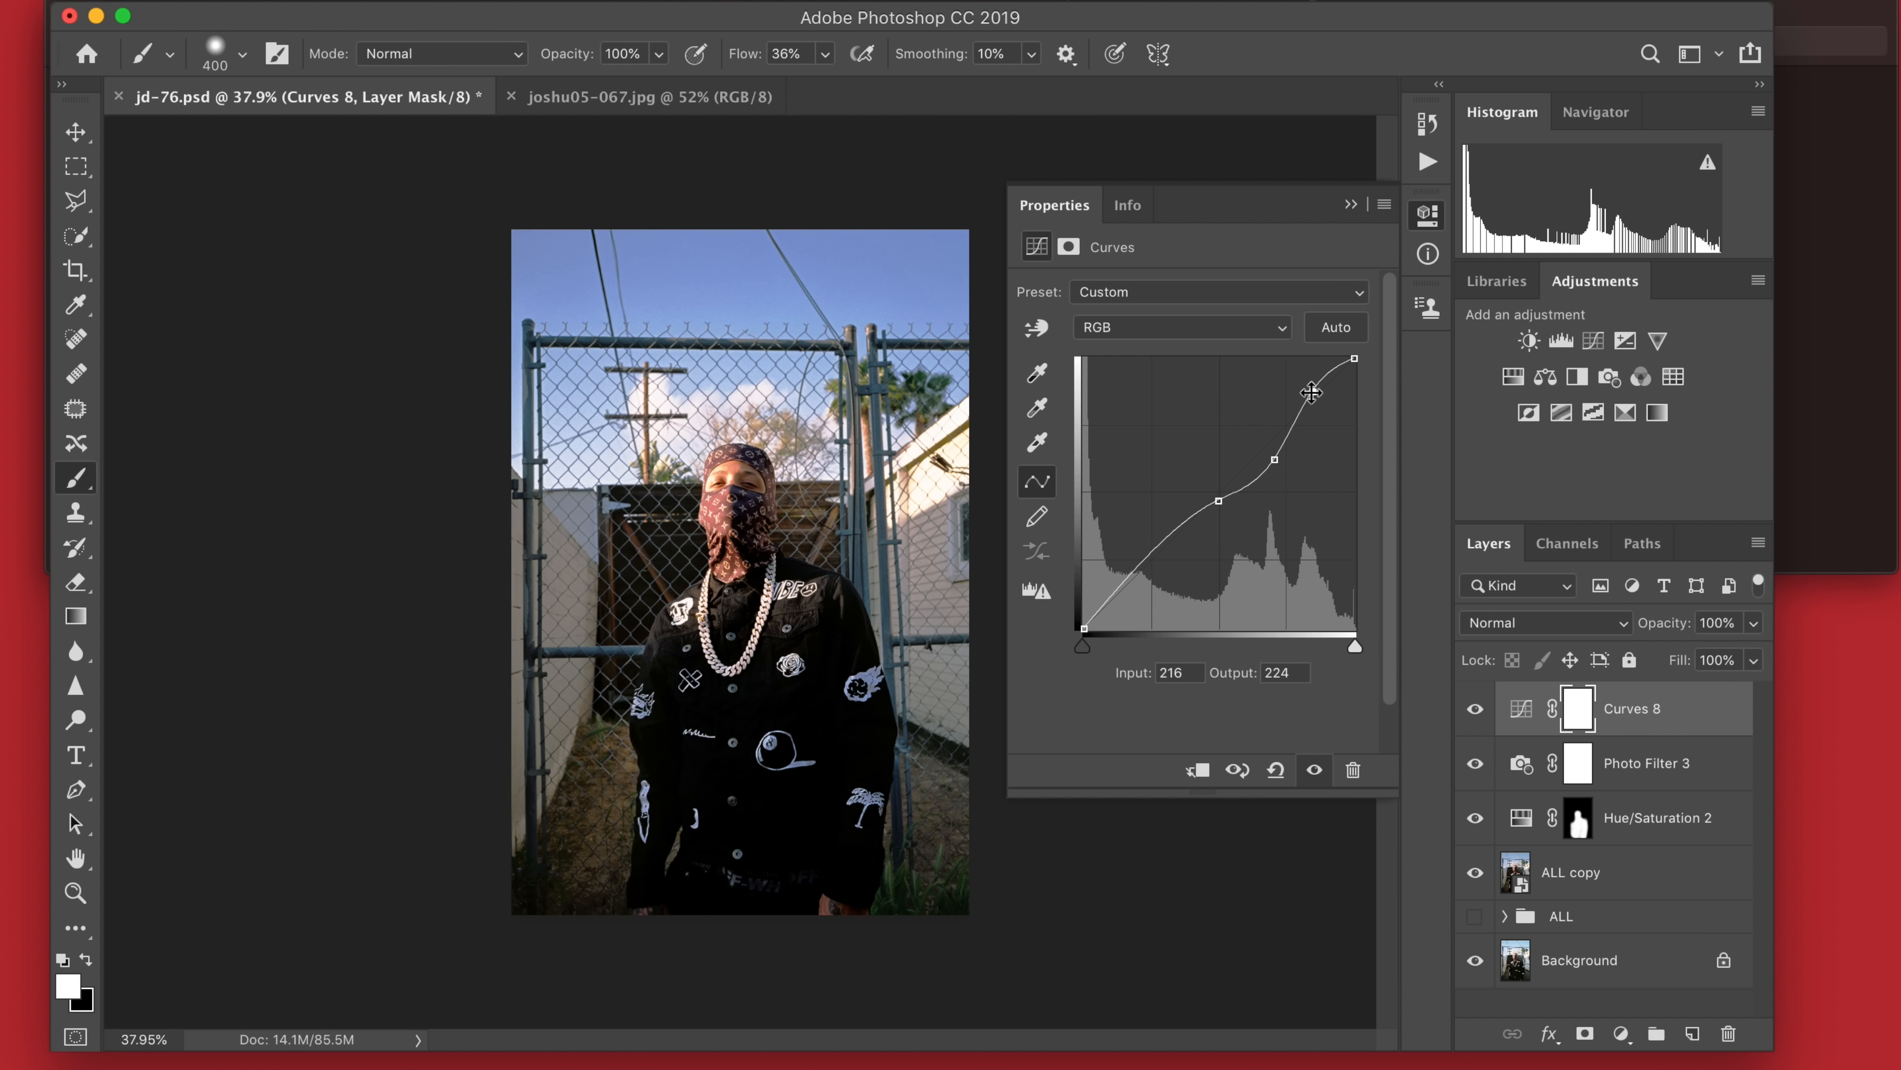
{"action": "left_click", "coordinate": [1173, 546]}
{"action": "mouse_move", "coordinate": [1174, 547]}
{"action": "left_mouse_down"}
{"action": "mouse_move", "coordinate": [1173, 512]}
{"action": "mouse_move", "coordinate": [1164, 535]}
{"action": "left_mouse_up"}
{"action": "left_click", "coordinate": [1128, 570]}
{"action": "left_click", "coordinate": [1659, 705]}
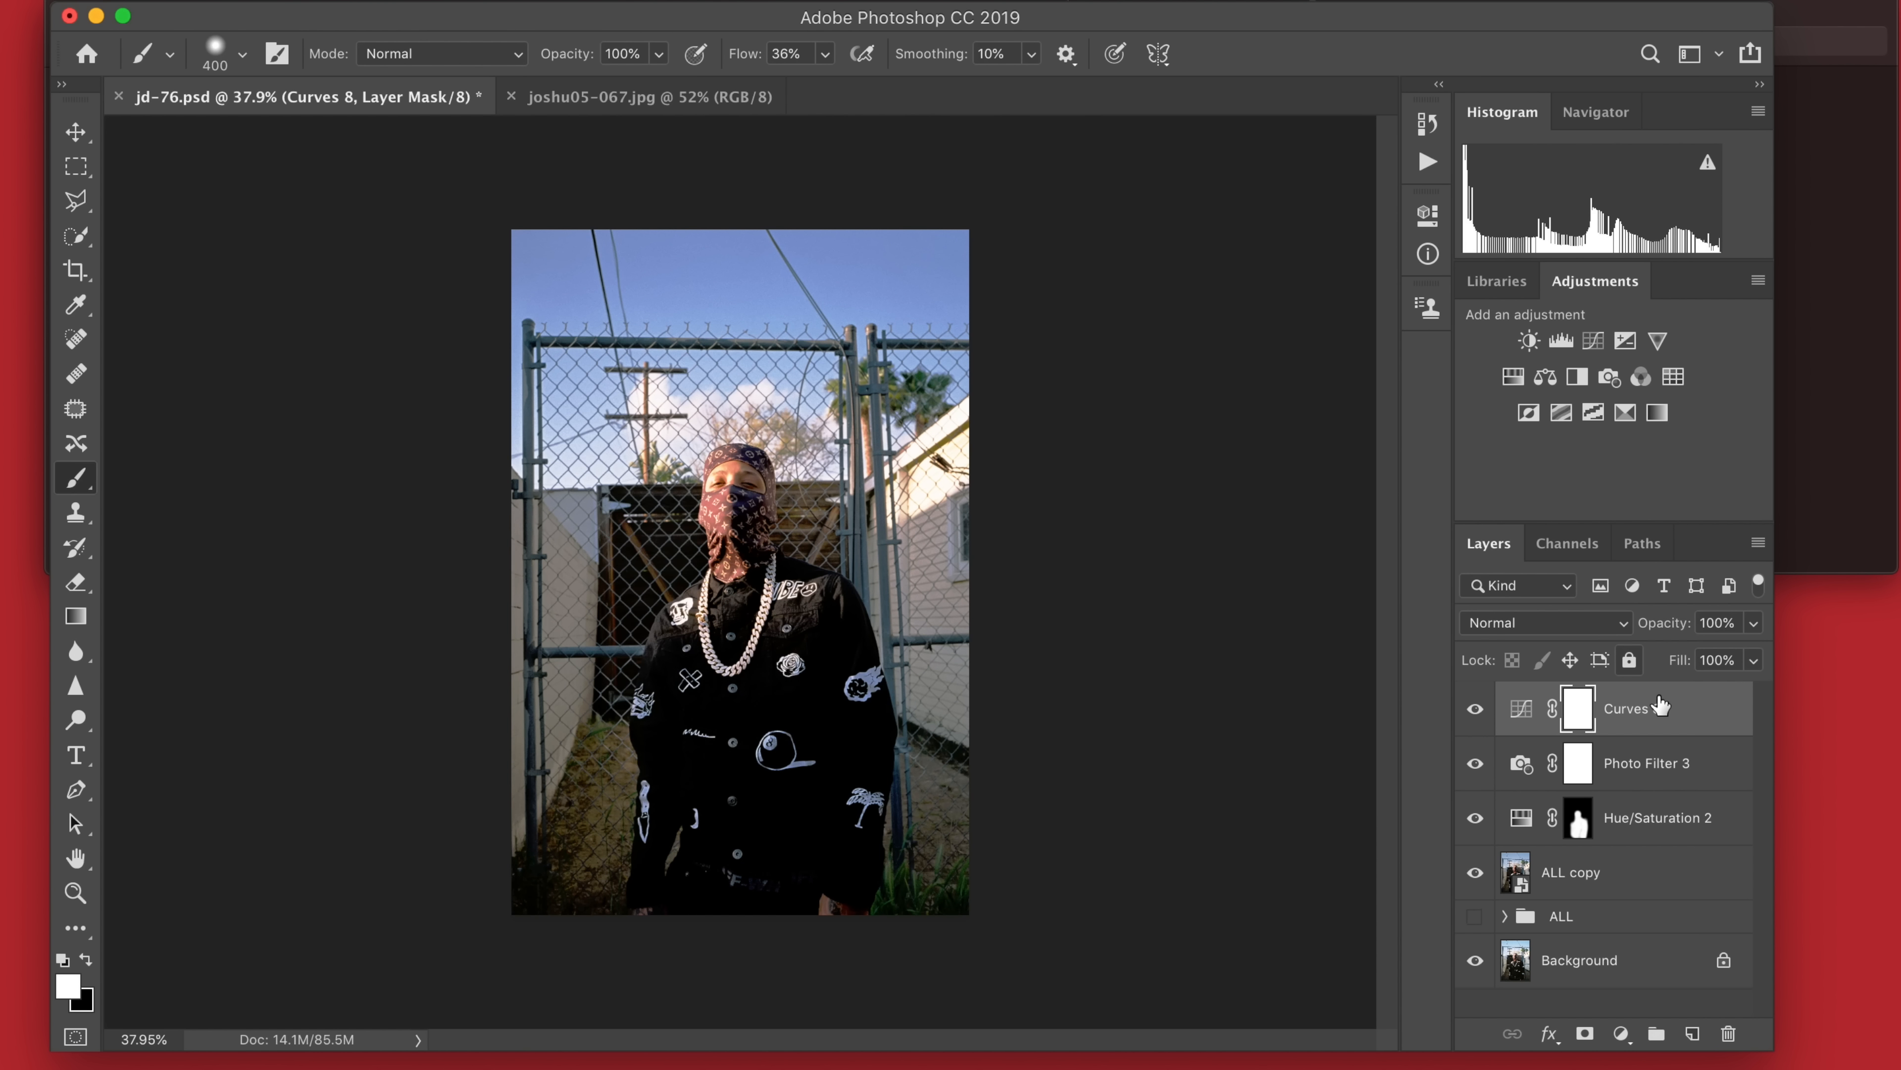
Set the Curves 8 layer's blend mode to Luminosity and compare the photo with and without the adjustment.
{"action": "left_click", "coordinate": [1514, 624]}
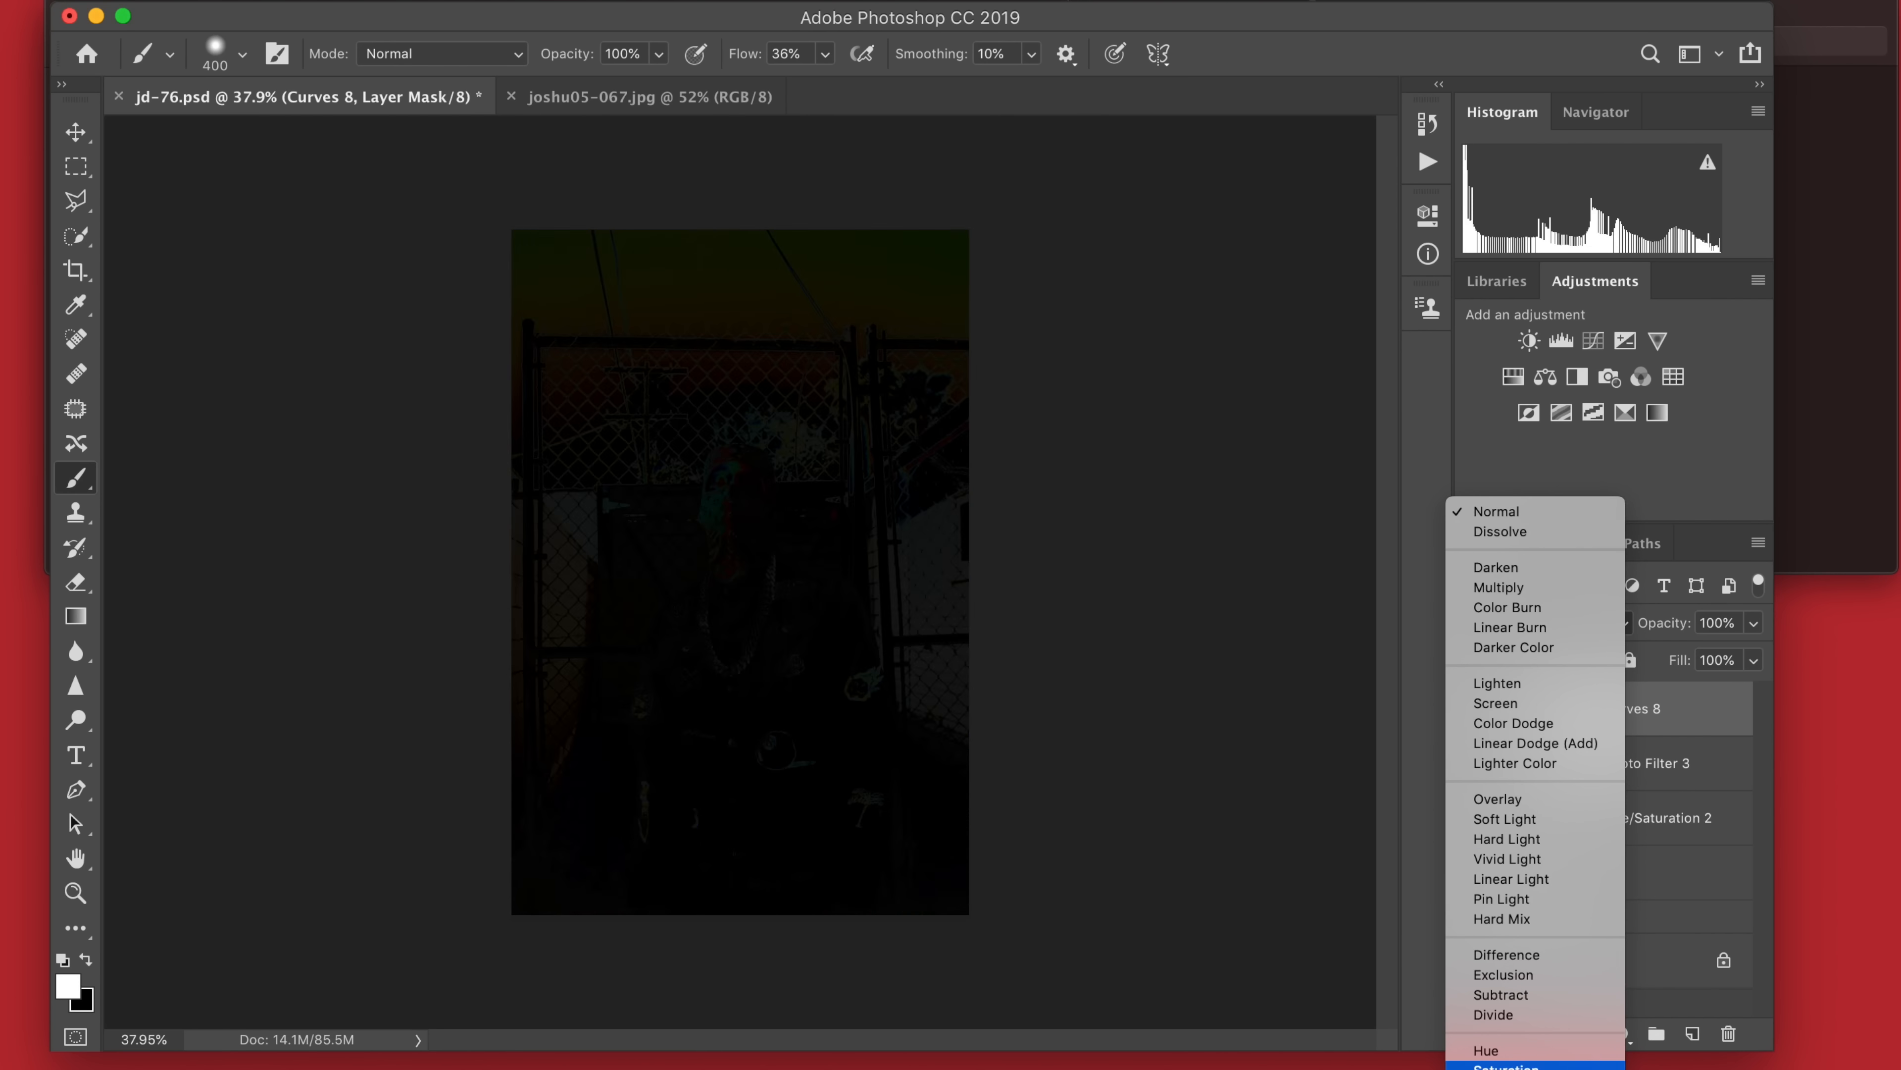
{"action": "left_click", "coordinate": [1505, 1068]}
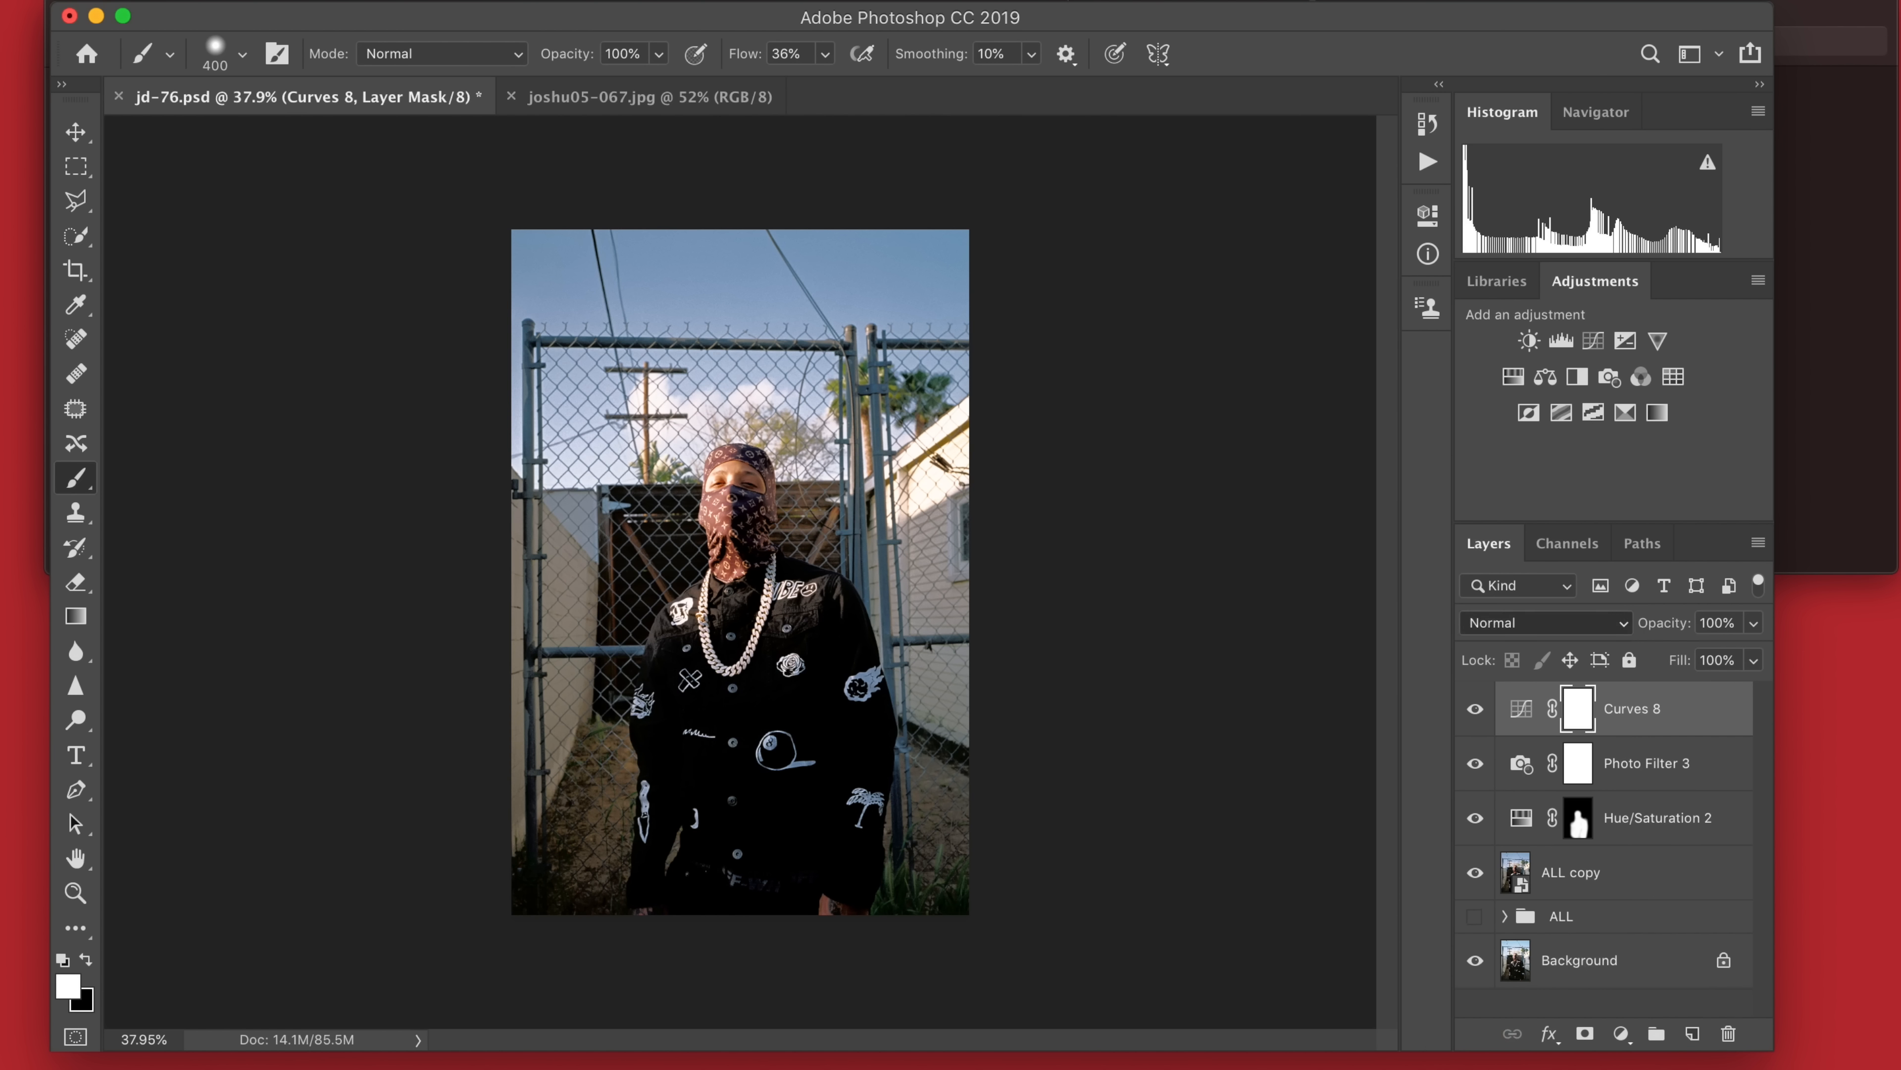
{"action": "left_click", "coordinate": [1479, 709]}
{"action": "left_click", "coordinate": [1479, 709]}
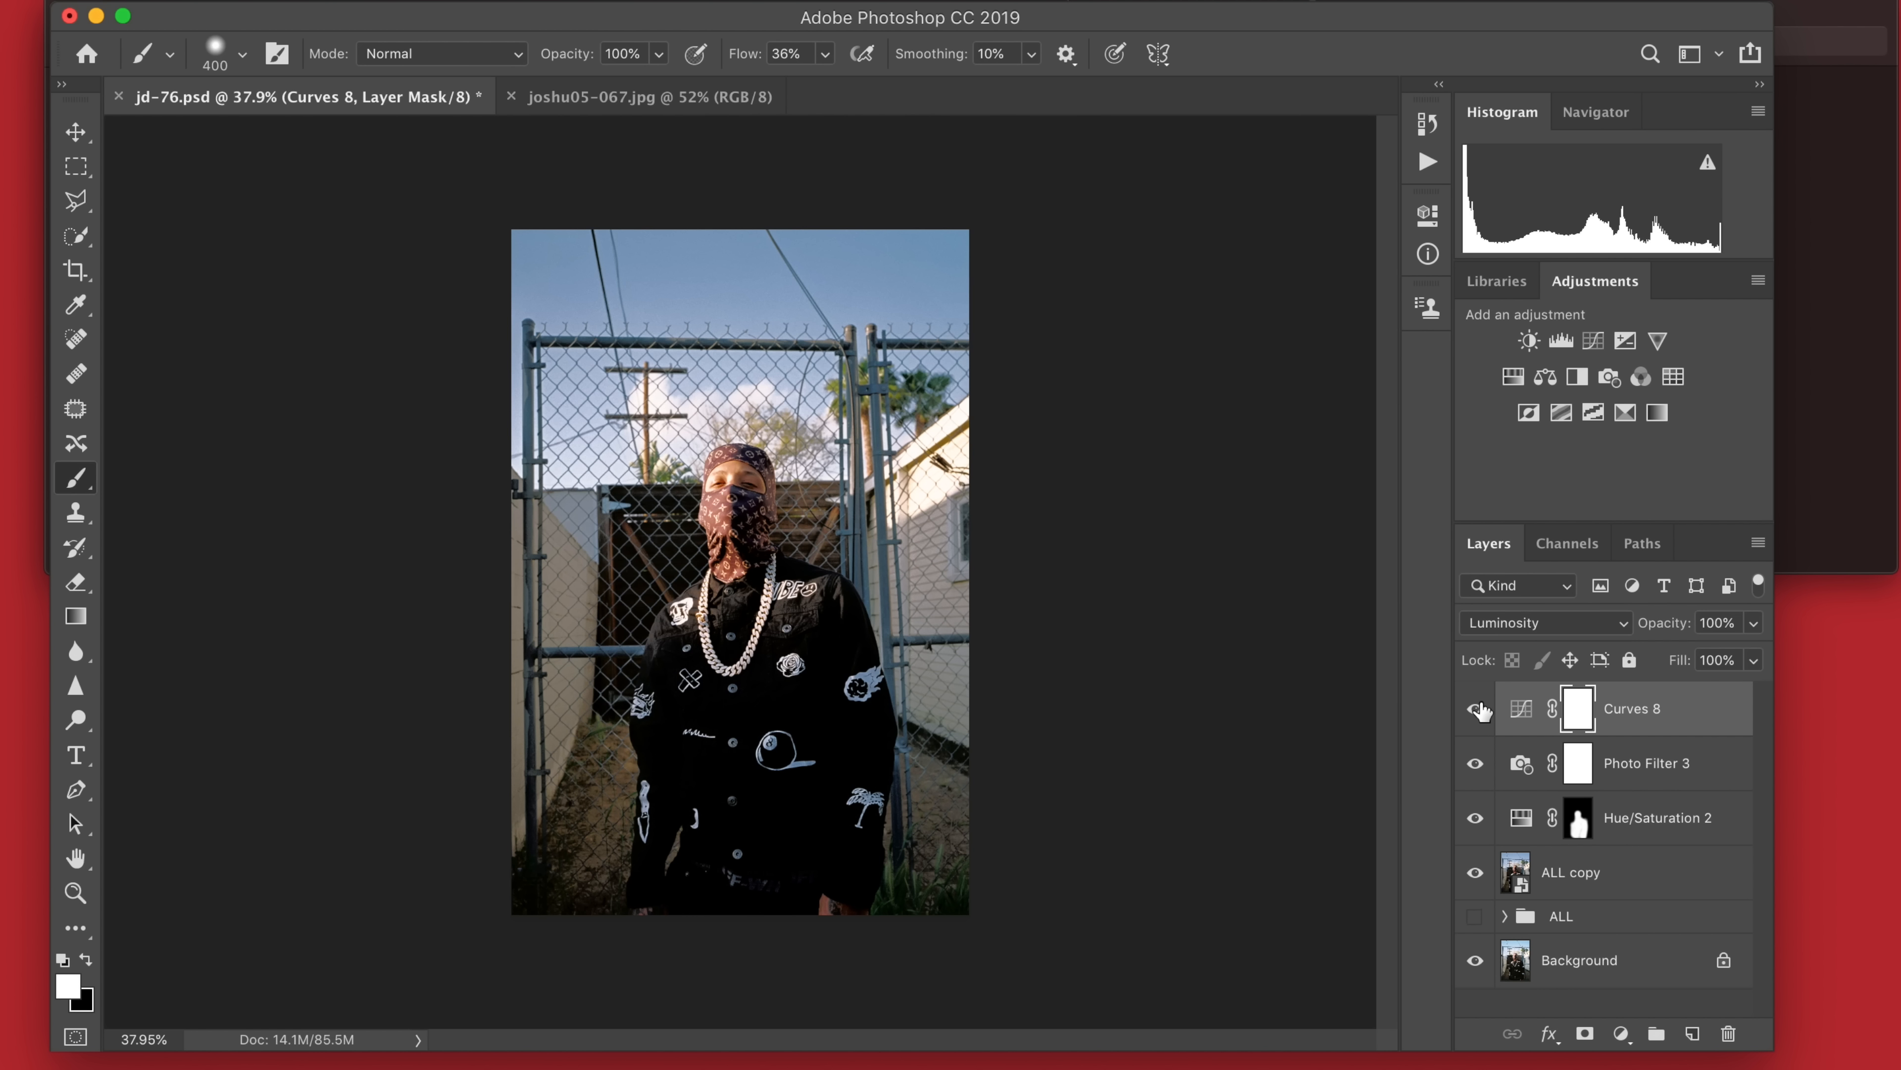
{"action": "left_click", "coordinate": [1478, 708]}
{"action": "left_click", "coordinate": [1479, 708]}
Try different opacity values on the Curves 8 layer, including 30%, 20% and 0%, to judge the strength of the adjustment.
{"action": "left_click_drag", "start_coordinate": [1663, 623], "coordinate": [1100, 602]}
{"action": "type", "text": "30"}
{"action": "key", "text": "Return"}
{"action": "left_click", "coordinate": [1710, 623]}
{"action": "type", "text": "0"}
{"action": "key", "text": "Return"}
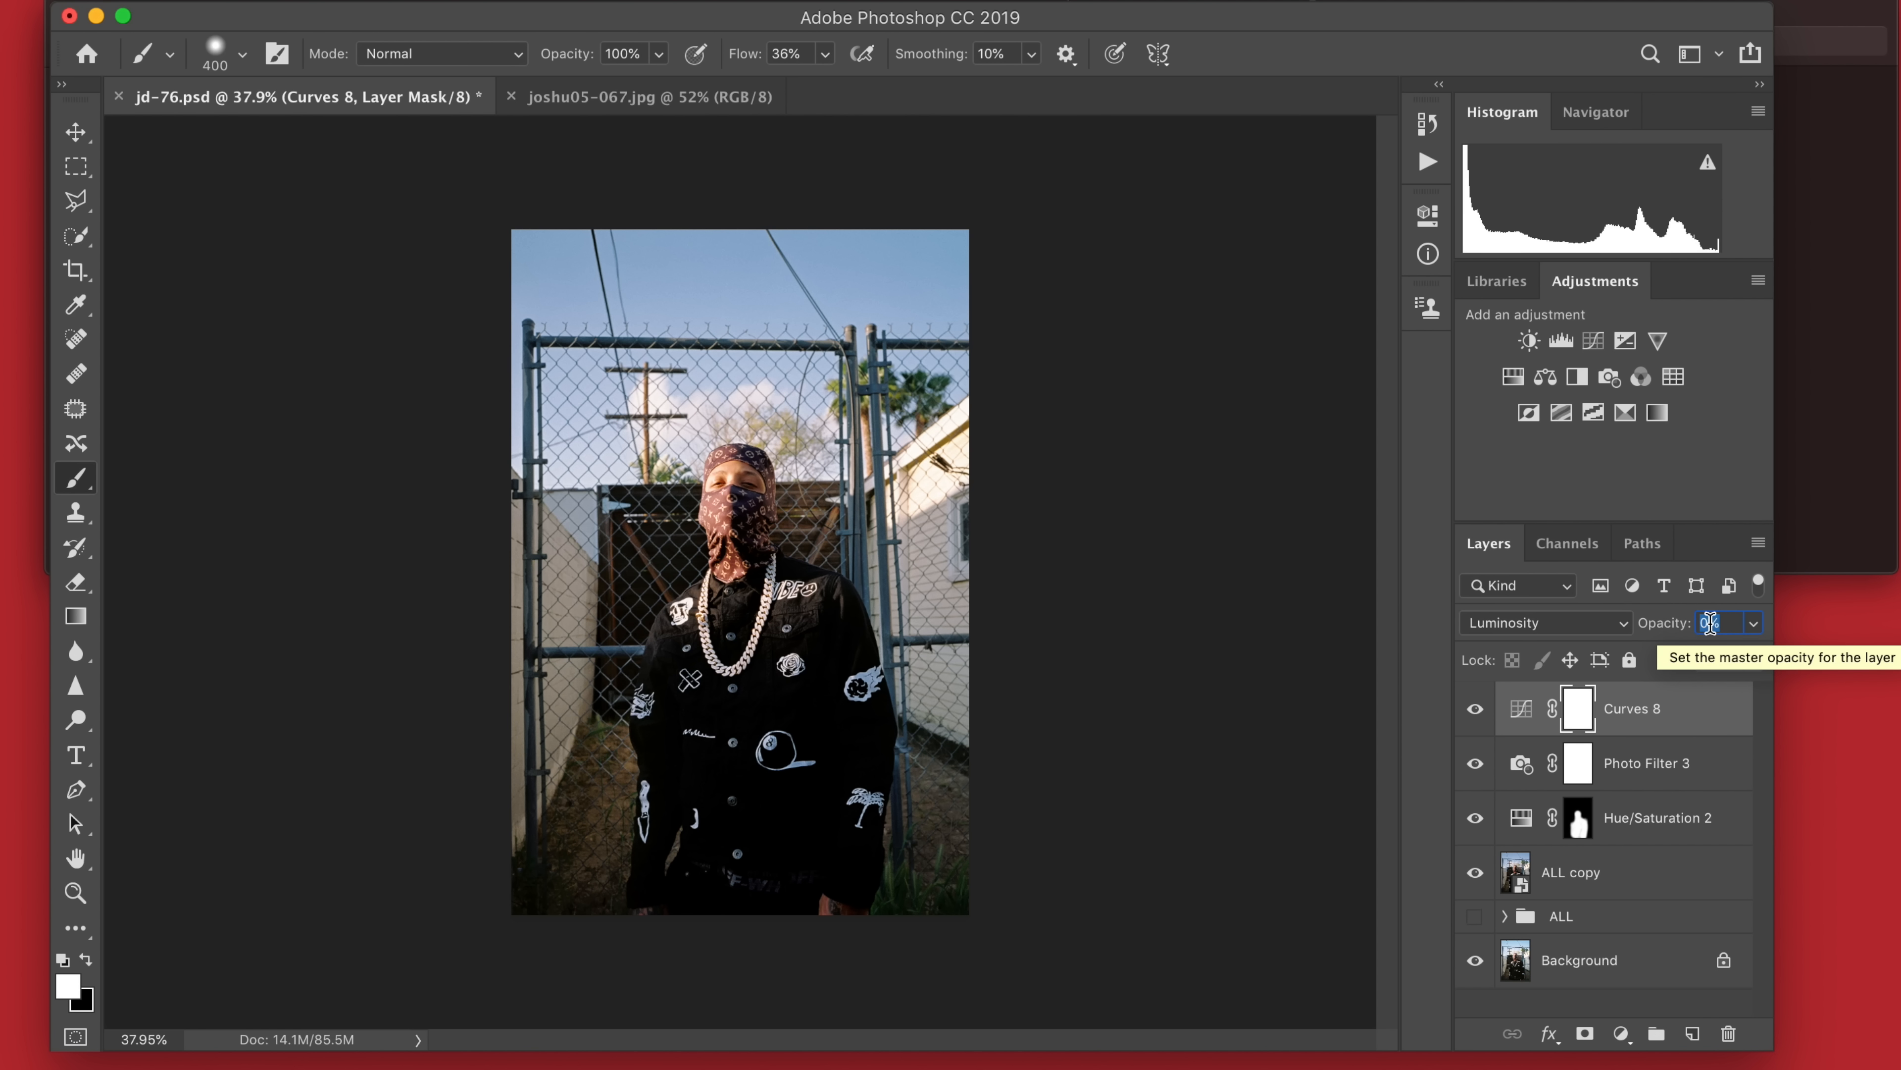
{"action": "type", "text": "20"}
{"action": "key", "text": "Return"}
{"action": "type", "text": "0"}
{"action": "key", "text": "Return"}
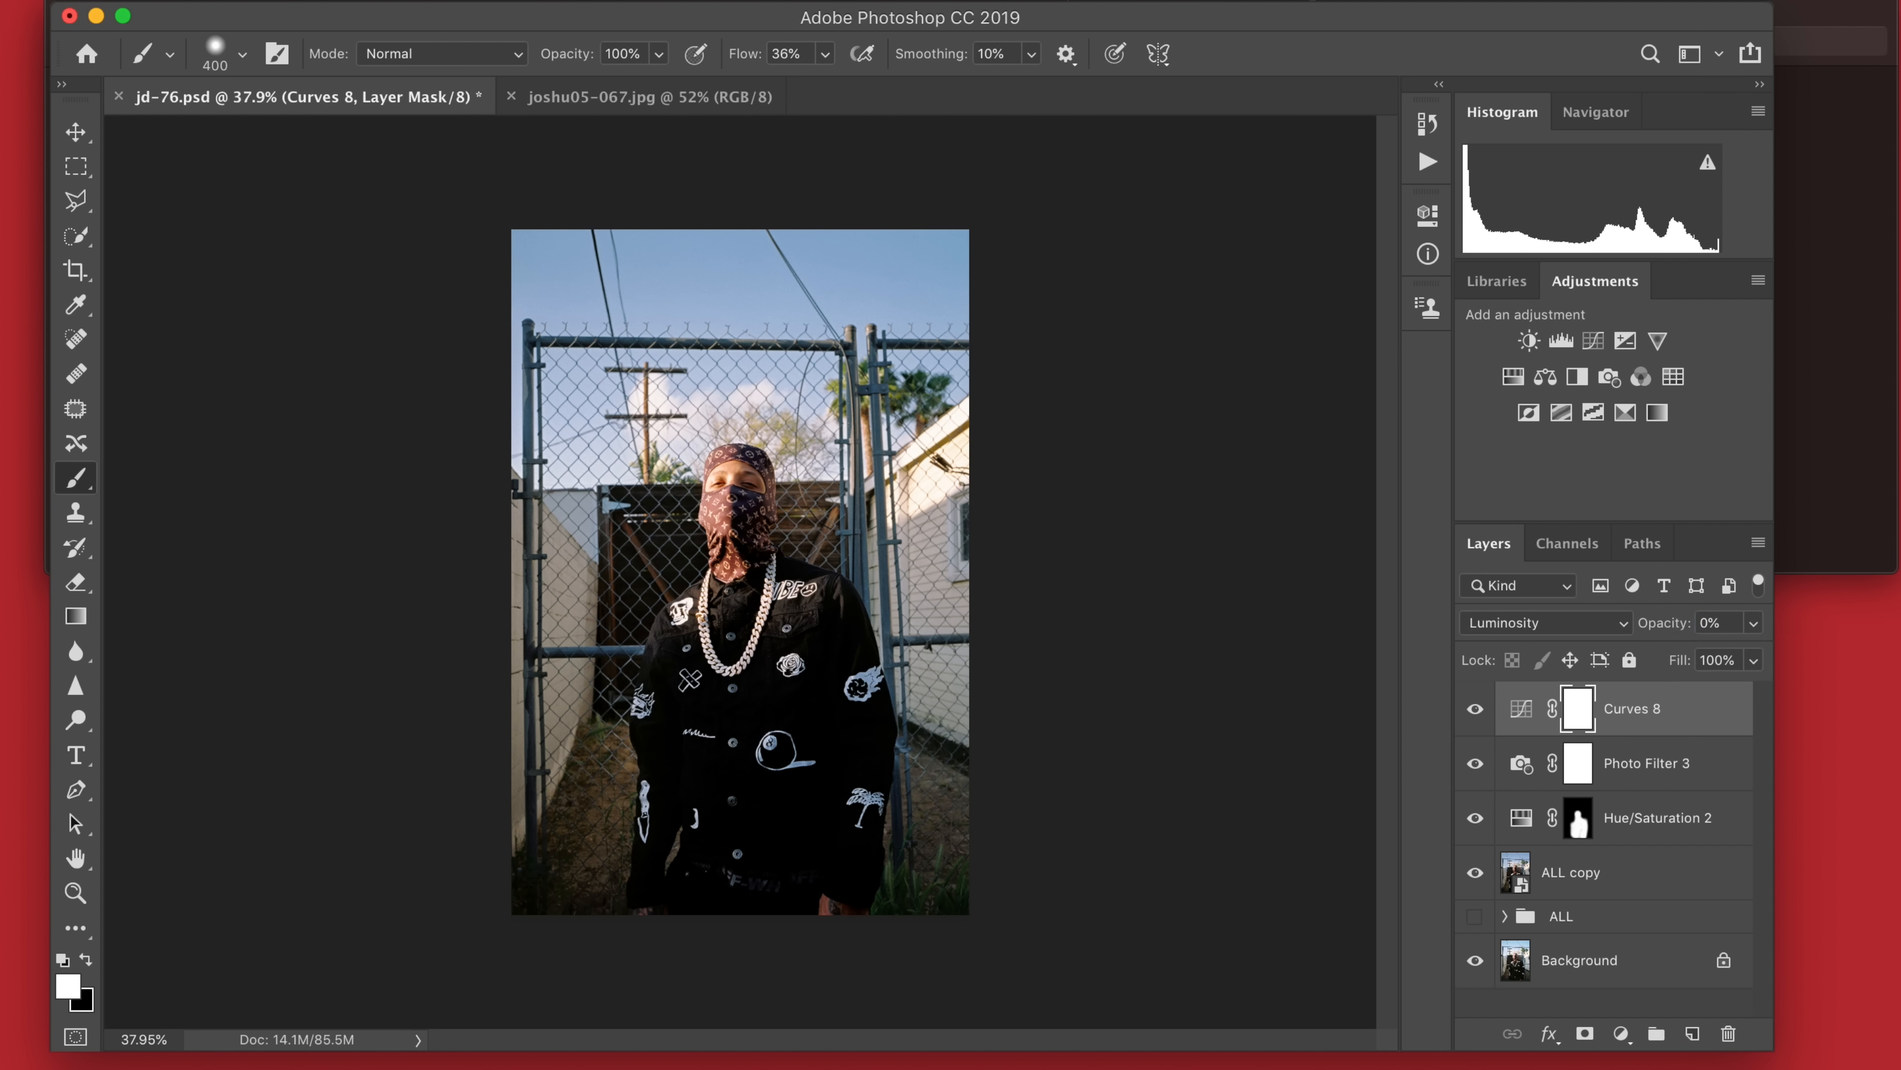
{"action": "type", "text": "5"}
{"action": "key", "text": "Return"}
{"action": "type", "text": "0"}
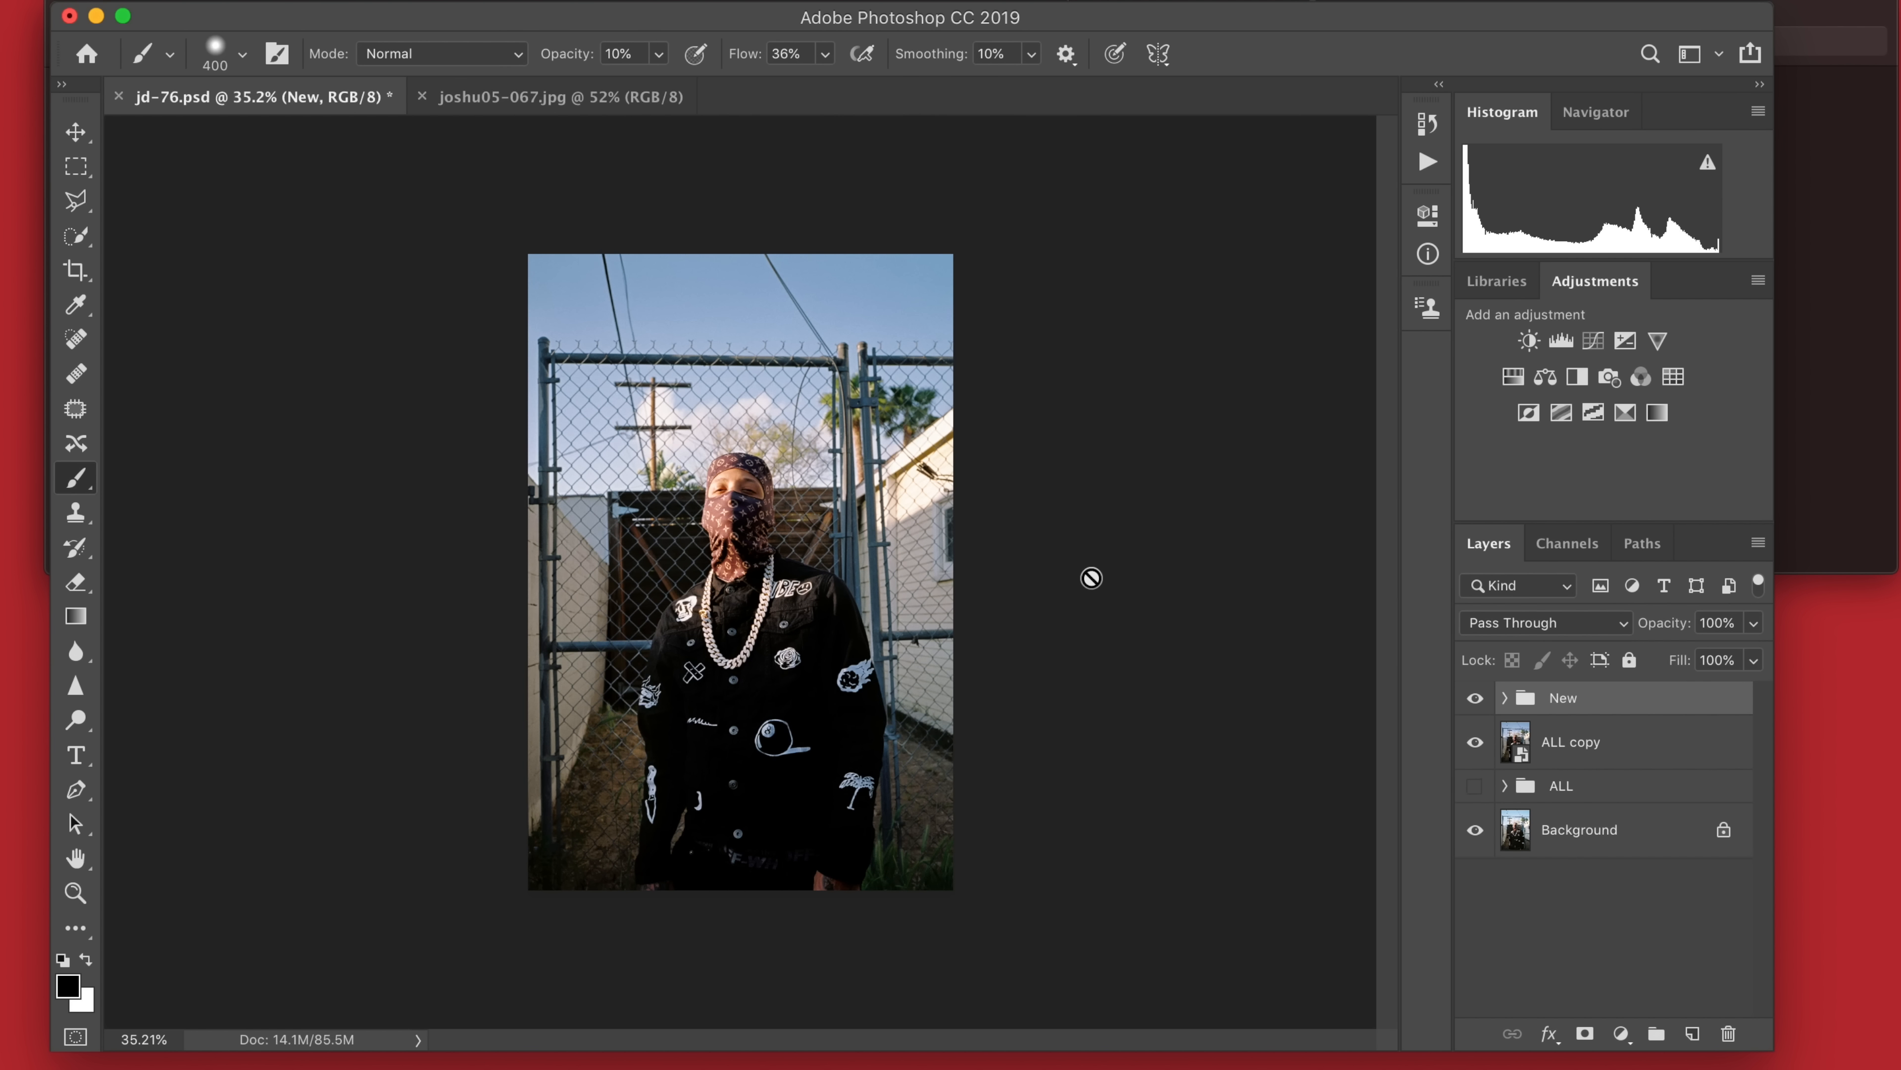
Examine the layers inside the New group and compare the portrait with and without the group's adjustments.
{"action": "scroll", "coordinate": [1092, 577], "scroll_direction": "down", "scroll_amount": 3}
{"action": "scroll", "coordinate": [1091, 578], "scroll_direction": "up", "scroll_amount": 5}
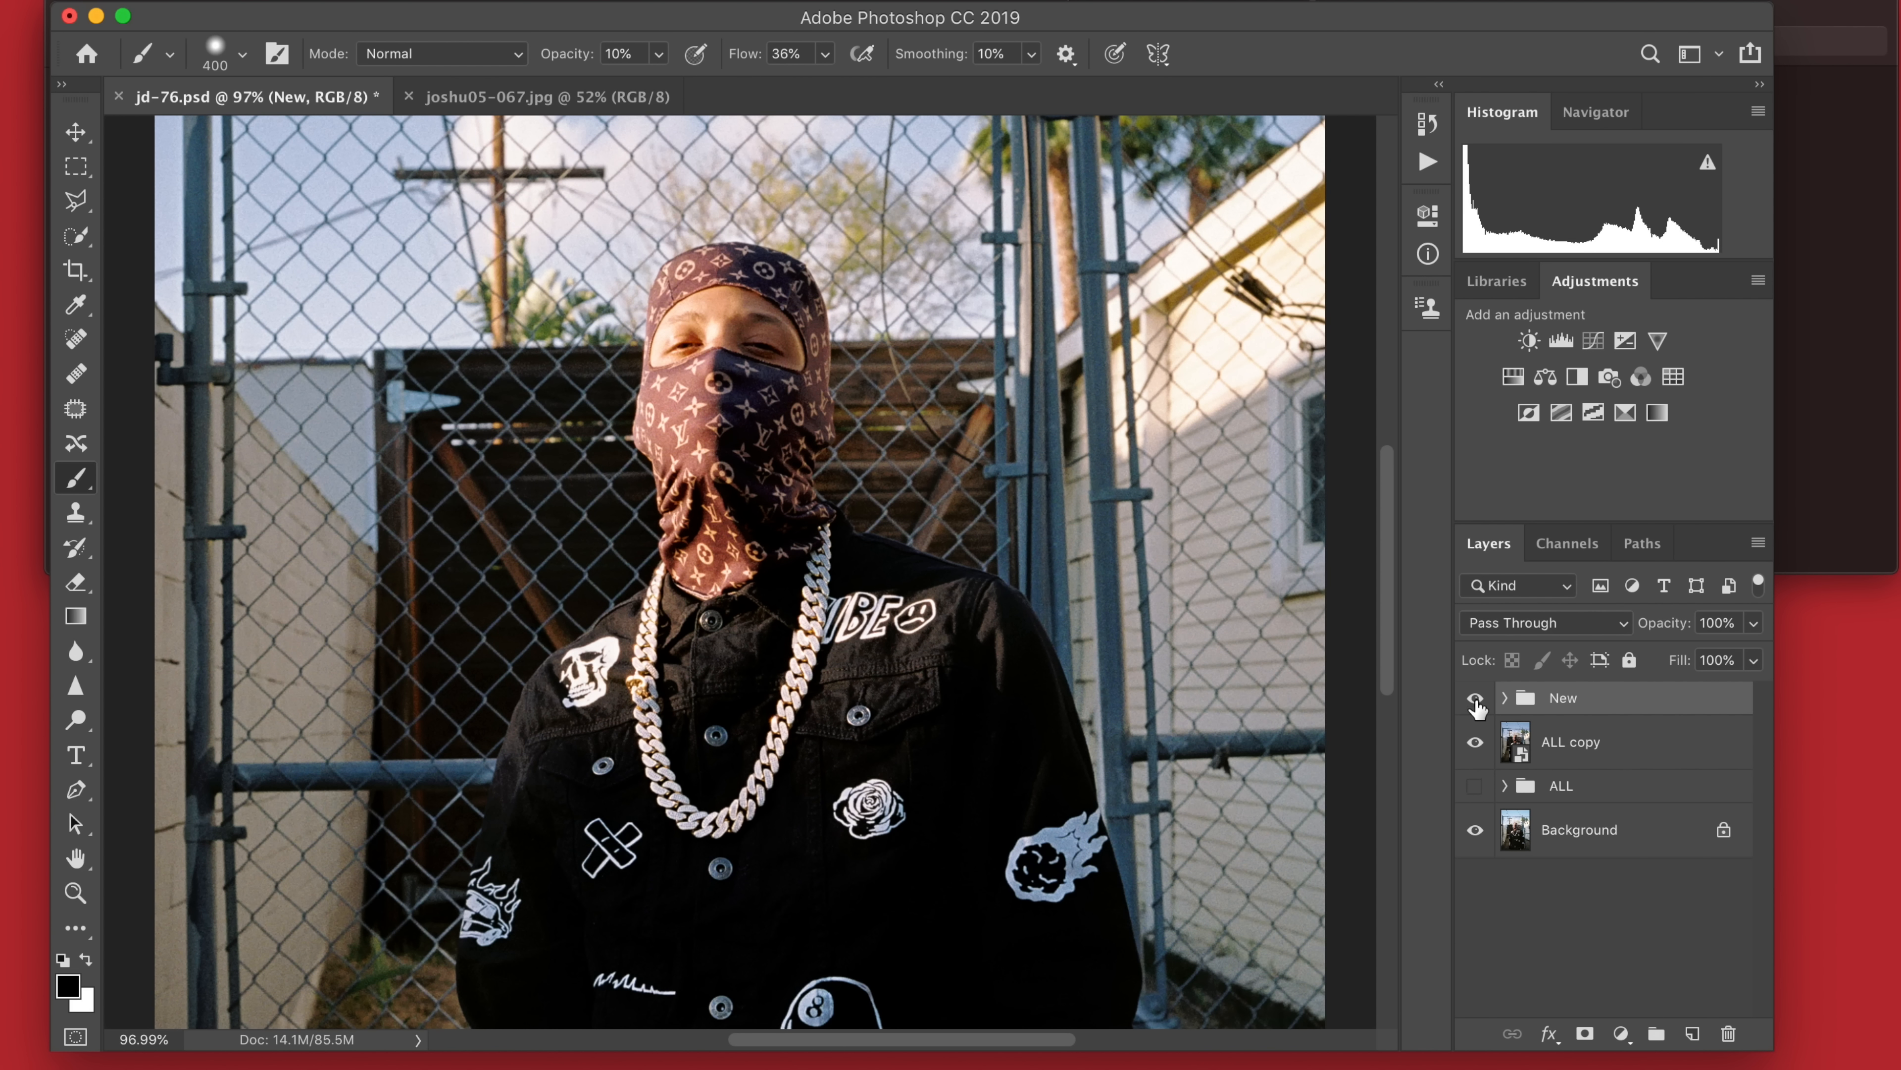
{"action": "left_click", "coordinate": [1505, 702]}
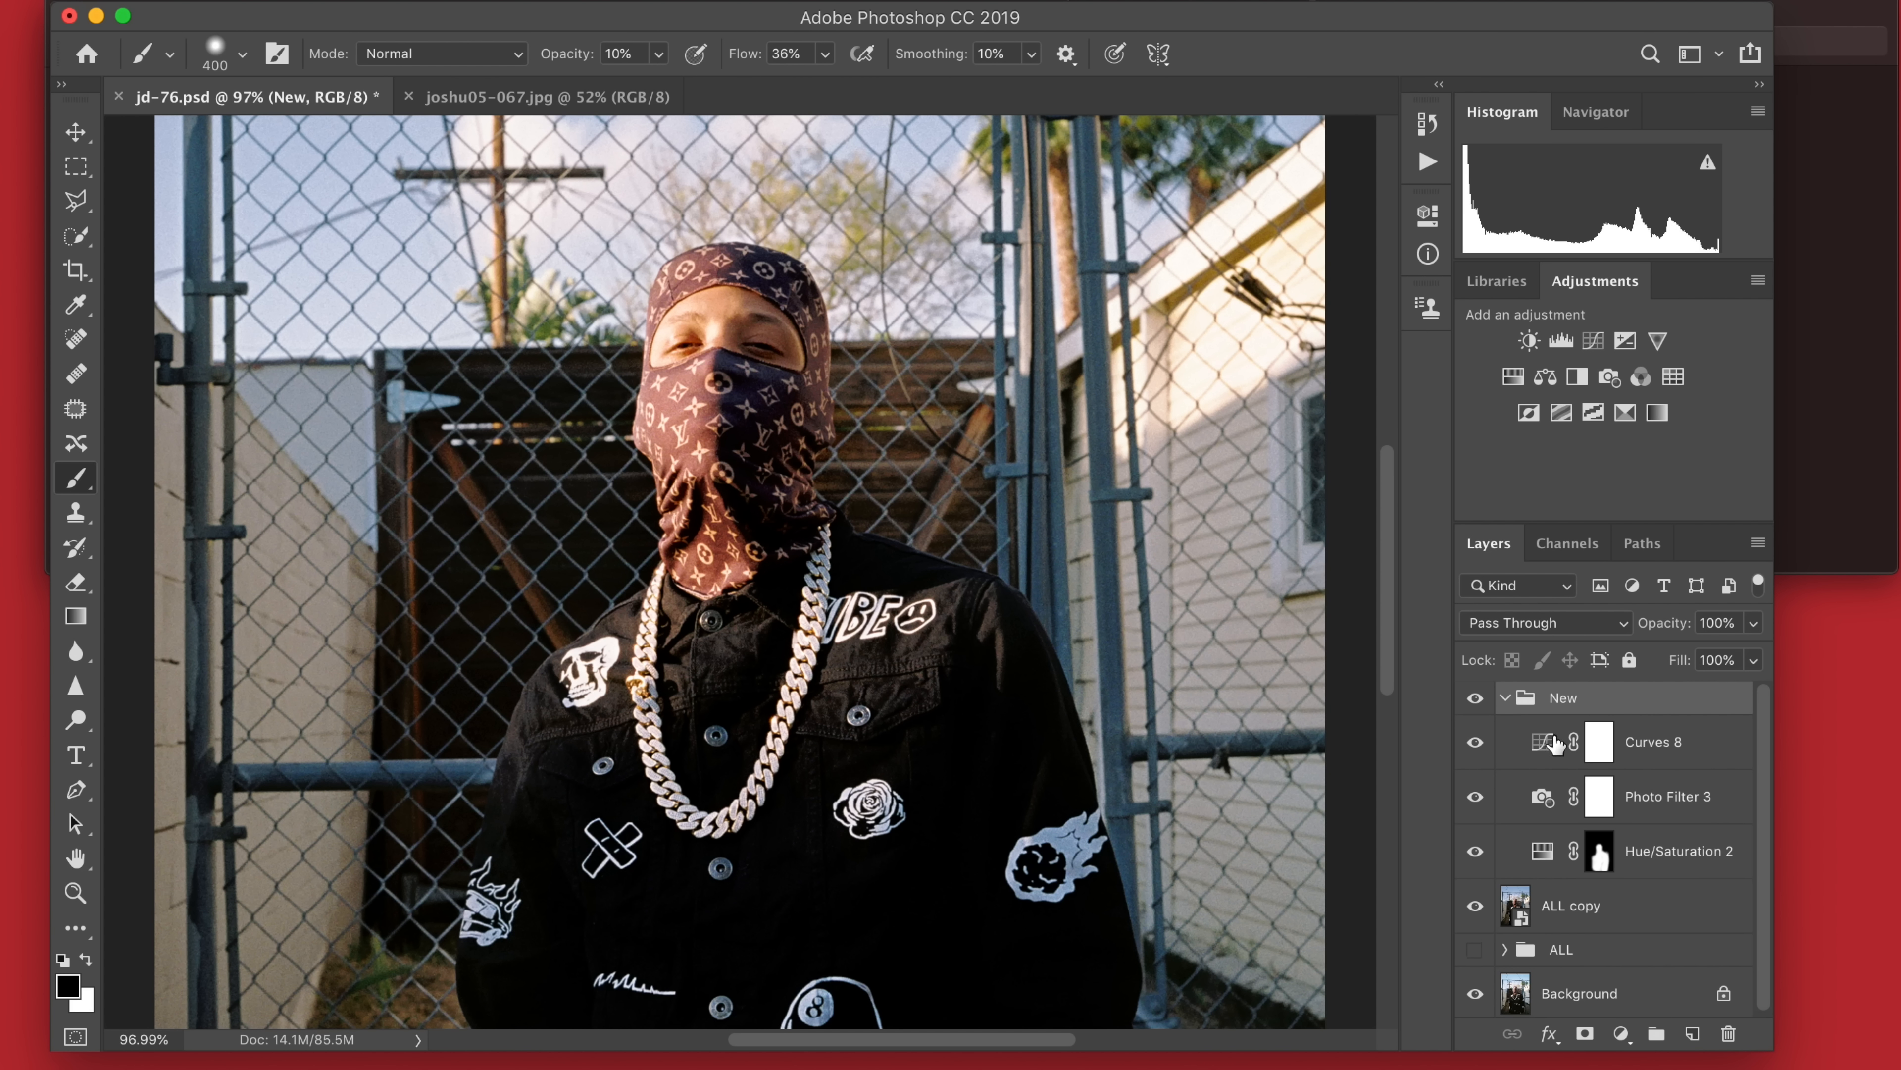
{"action": "left_click", "coordinate": [1531, 803]}
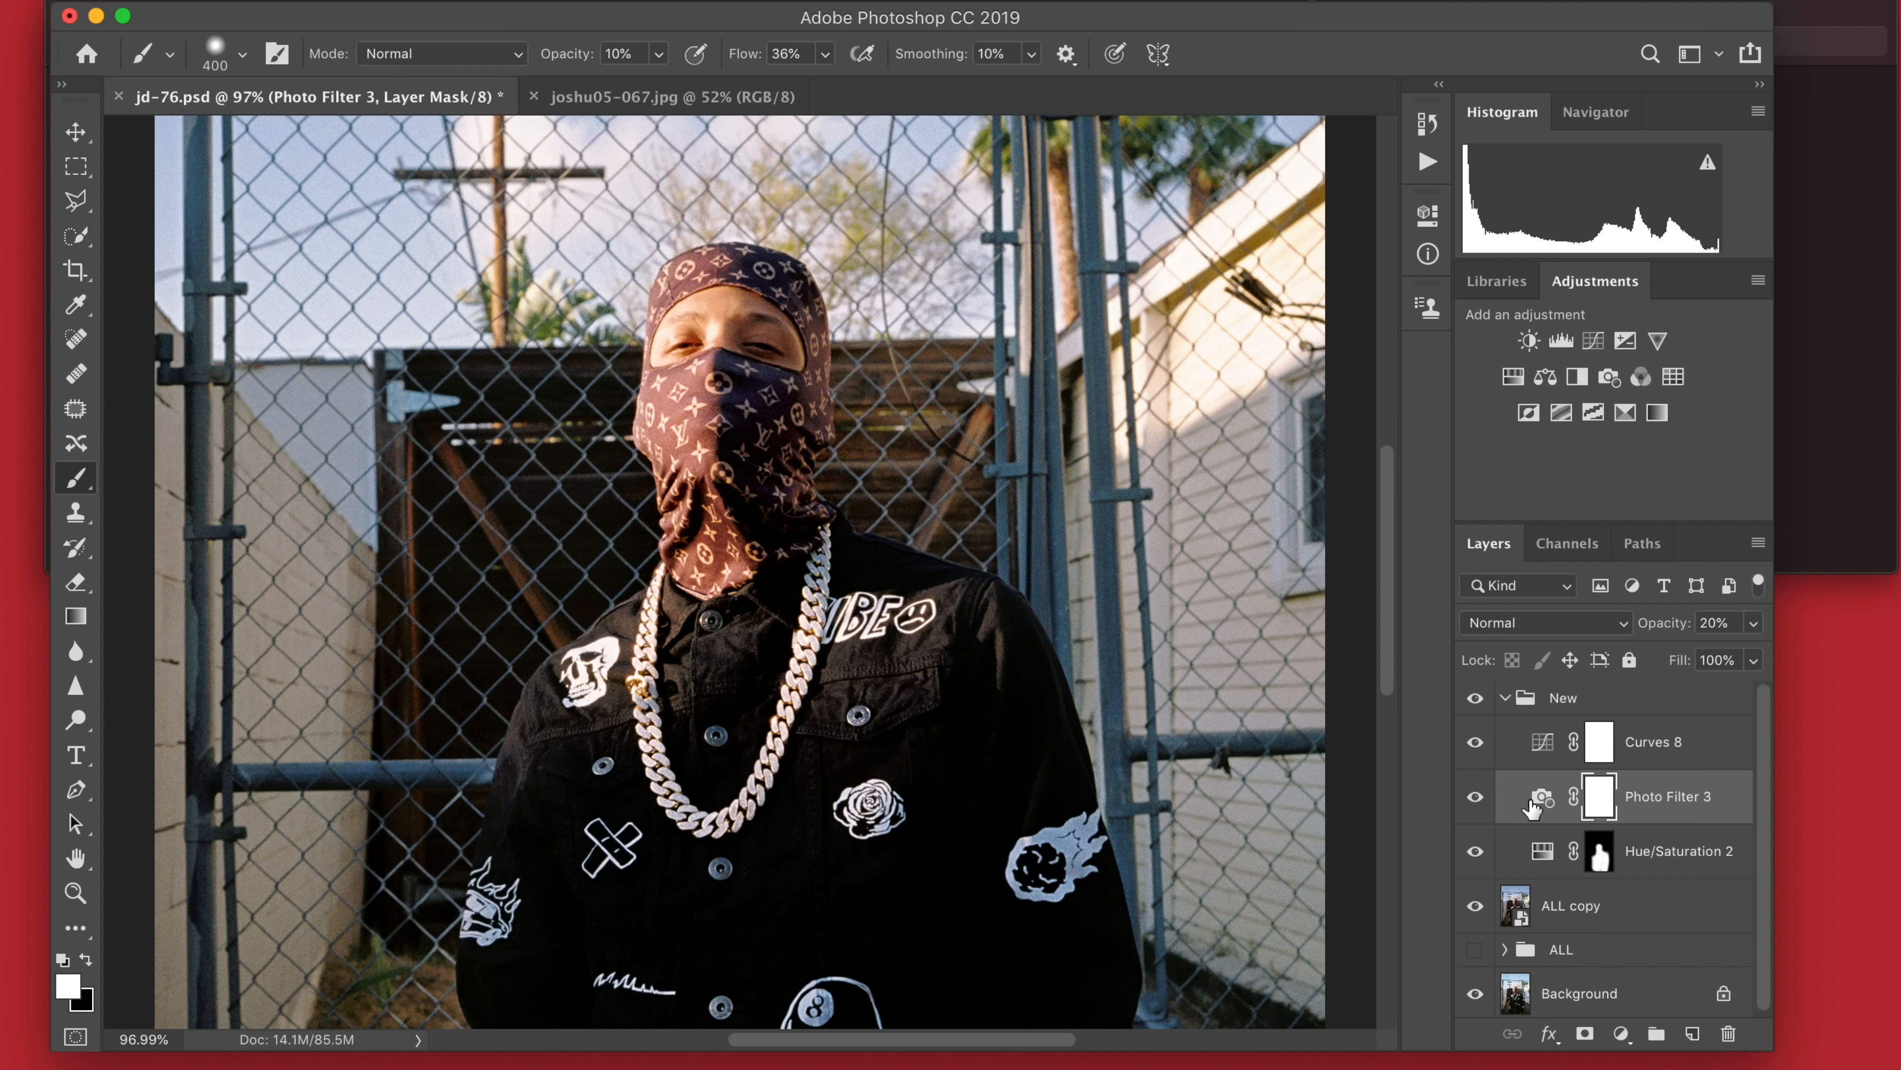
{"action": "left_click", "coordinate": [1506, 698]}
{"action": "left_click", "coordinate": [1478, 700]}
{"action": "left_click", "coordinate": [1476, 700]}
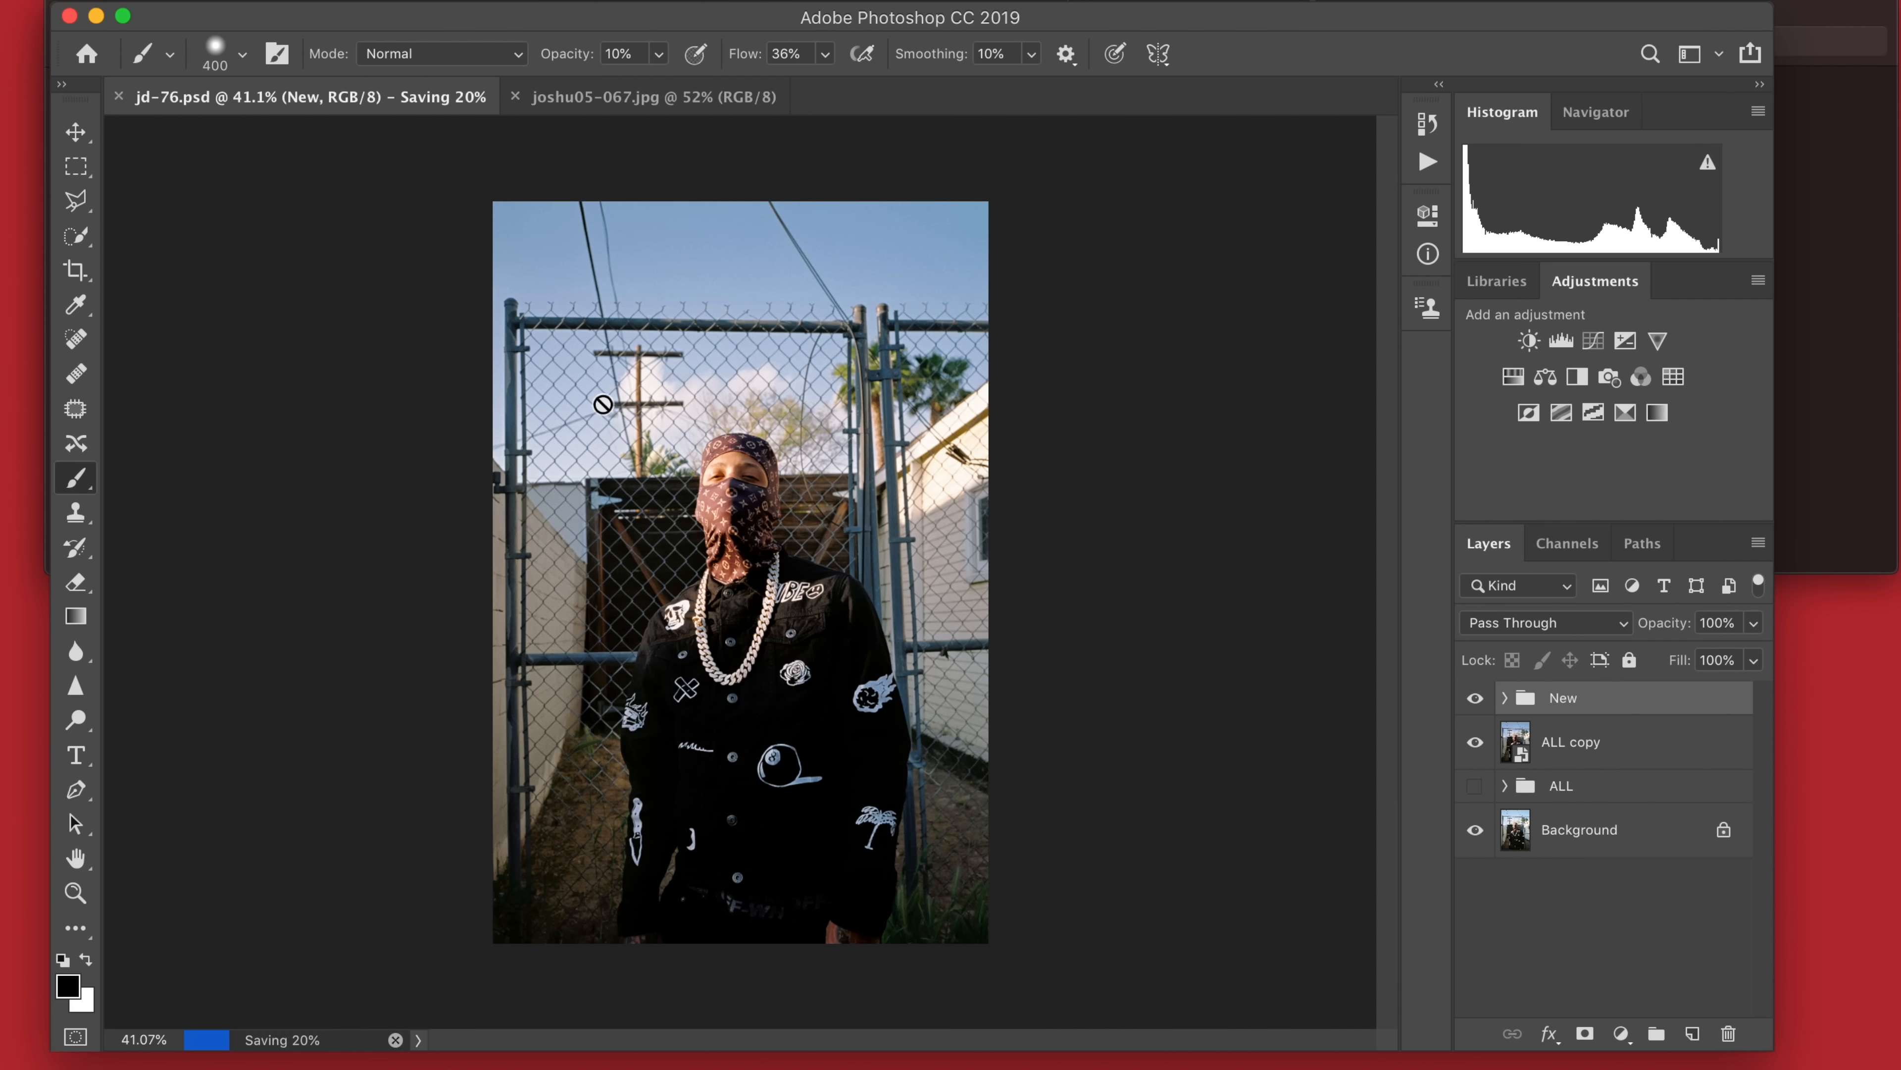
Save a JPEG copy of the portrait as jd-76.jpg in the finals 2 folder, reusing the existing file's name.
{"action": "left_click", "coordinate": [225, 2]}
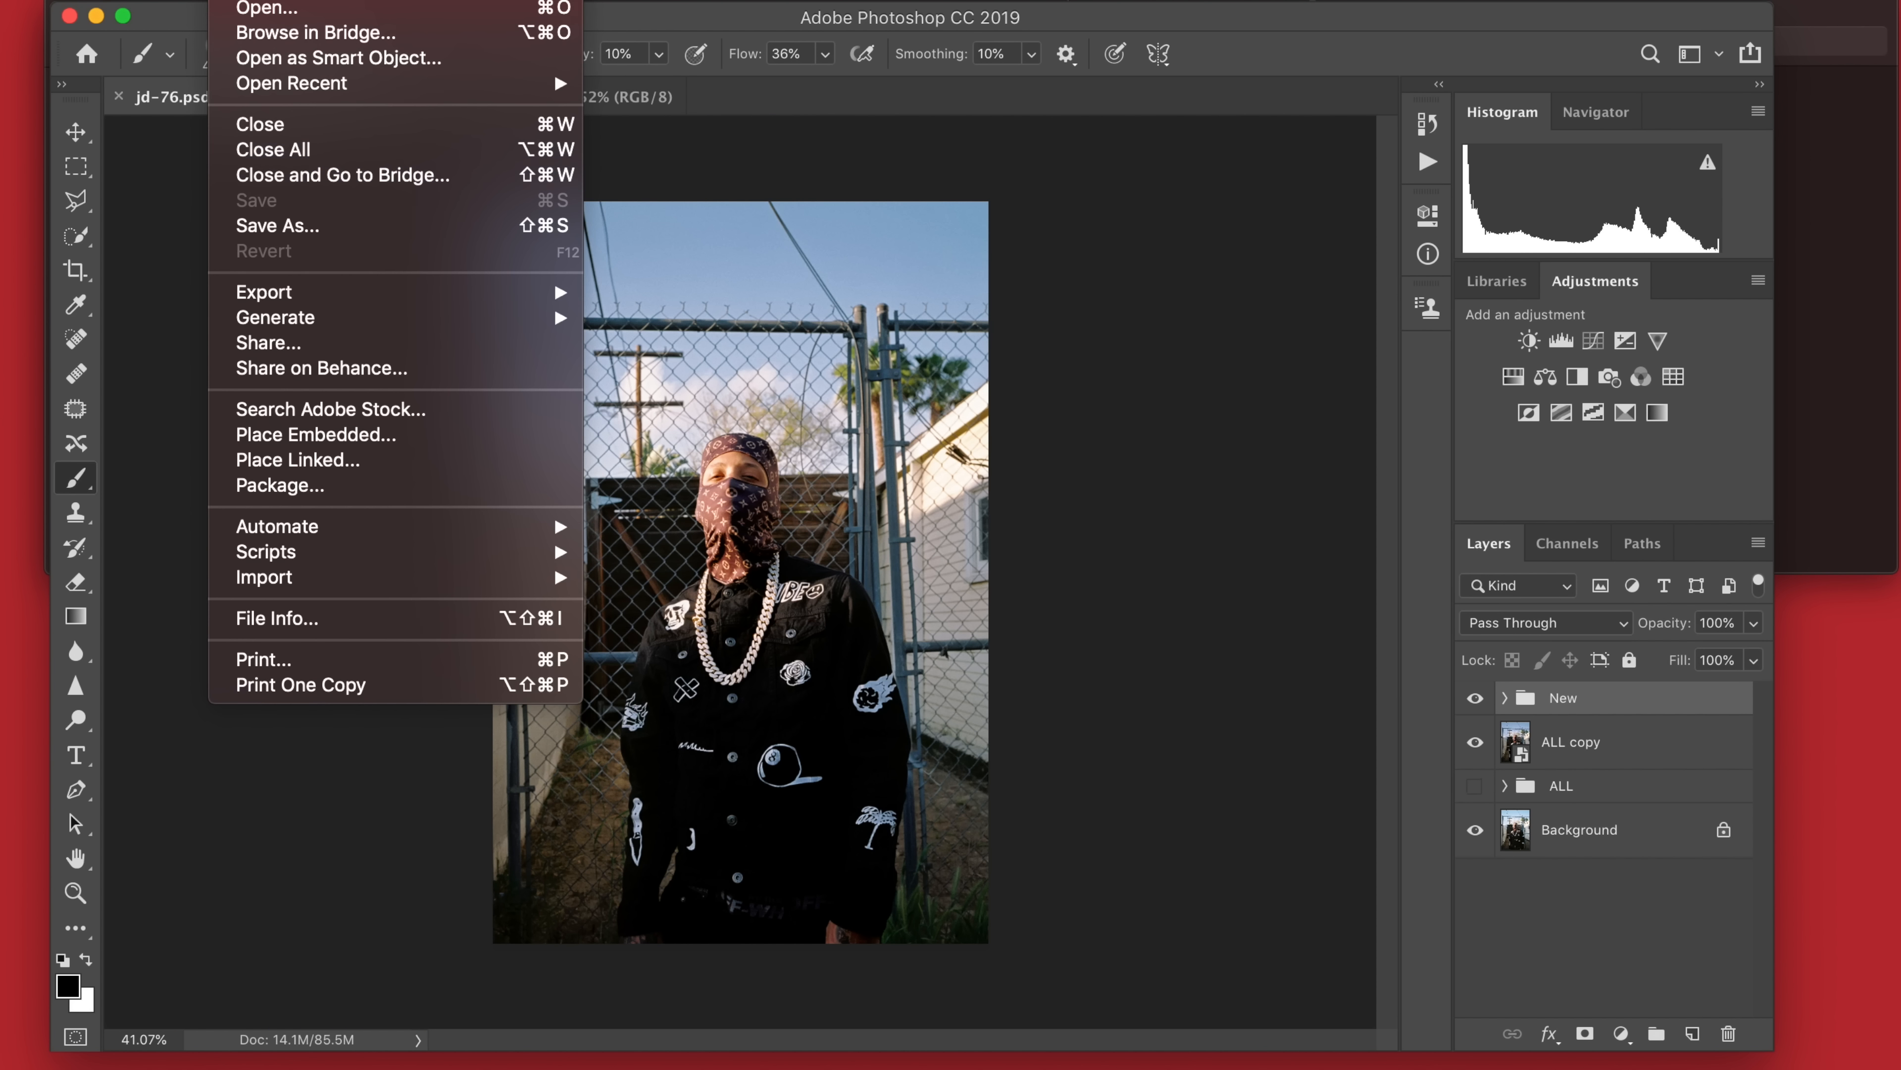
{"action": "left_click", "coordinate": [318, 219]}
{"action": "left_click", "coordinate": [928, 259]}
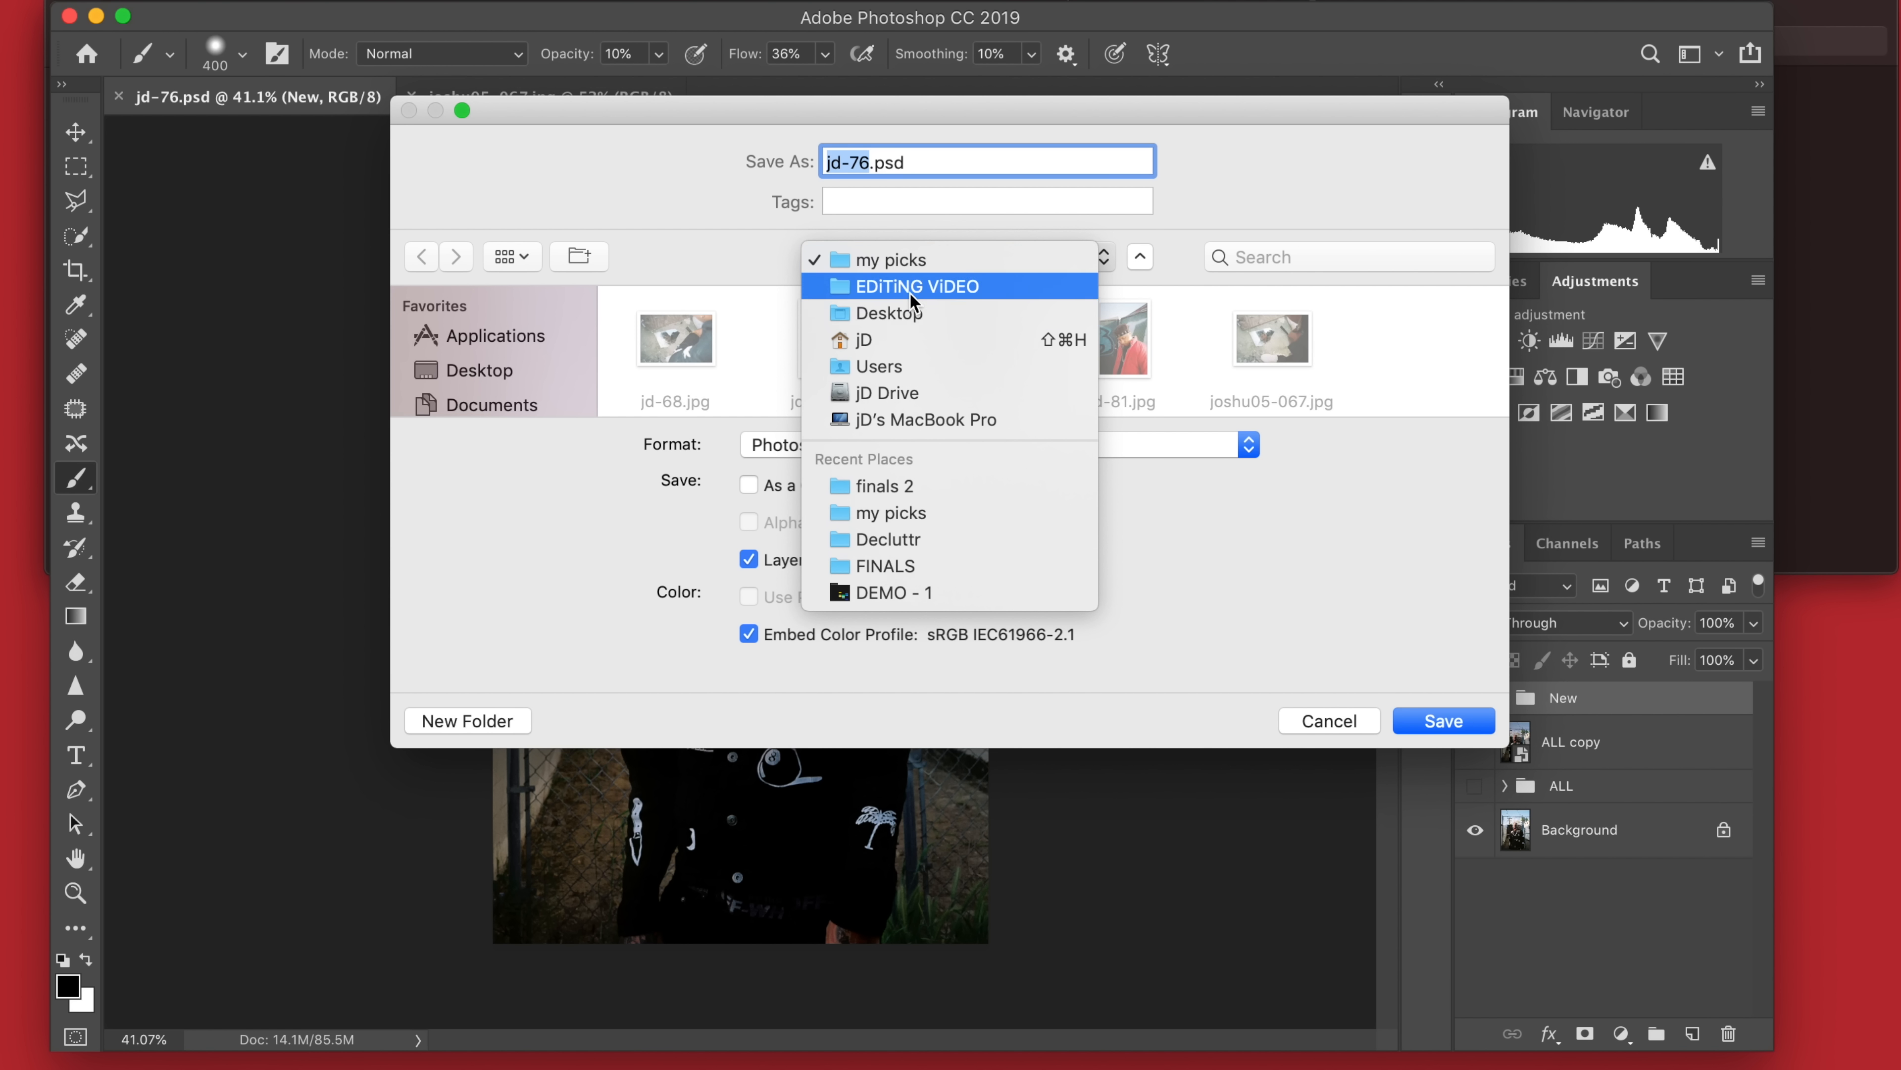
{"action": "left_click", "coordinate": [916, 286]}
{"action": "double_click", "coordinate": [1085, 344]}
{"action": "left_click", "coordinate": [854, 444]}
{"action": "left_click", "coordinate": [851, 440]}
{"action": "left_click", "coordinate": [688, 338]}
{"action": "left_click", "coordinate": [839, 452]}
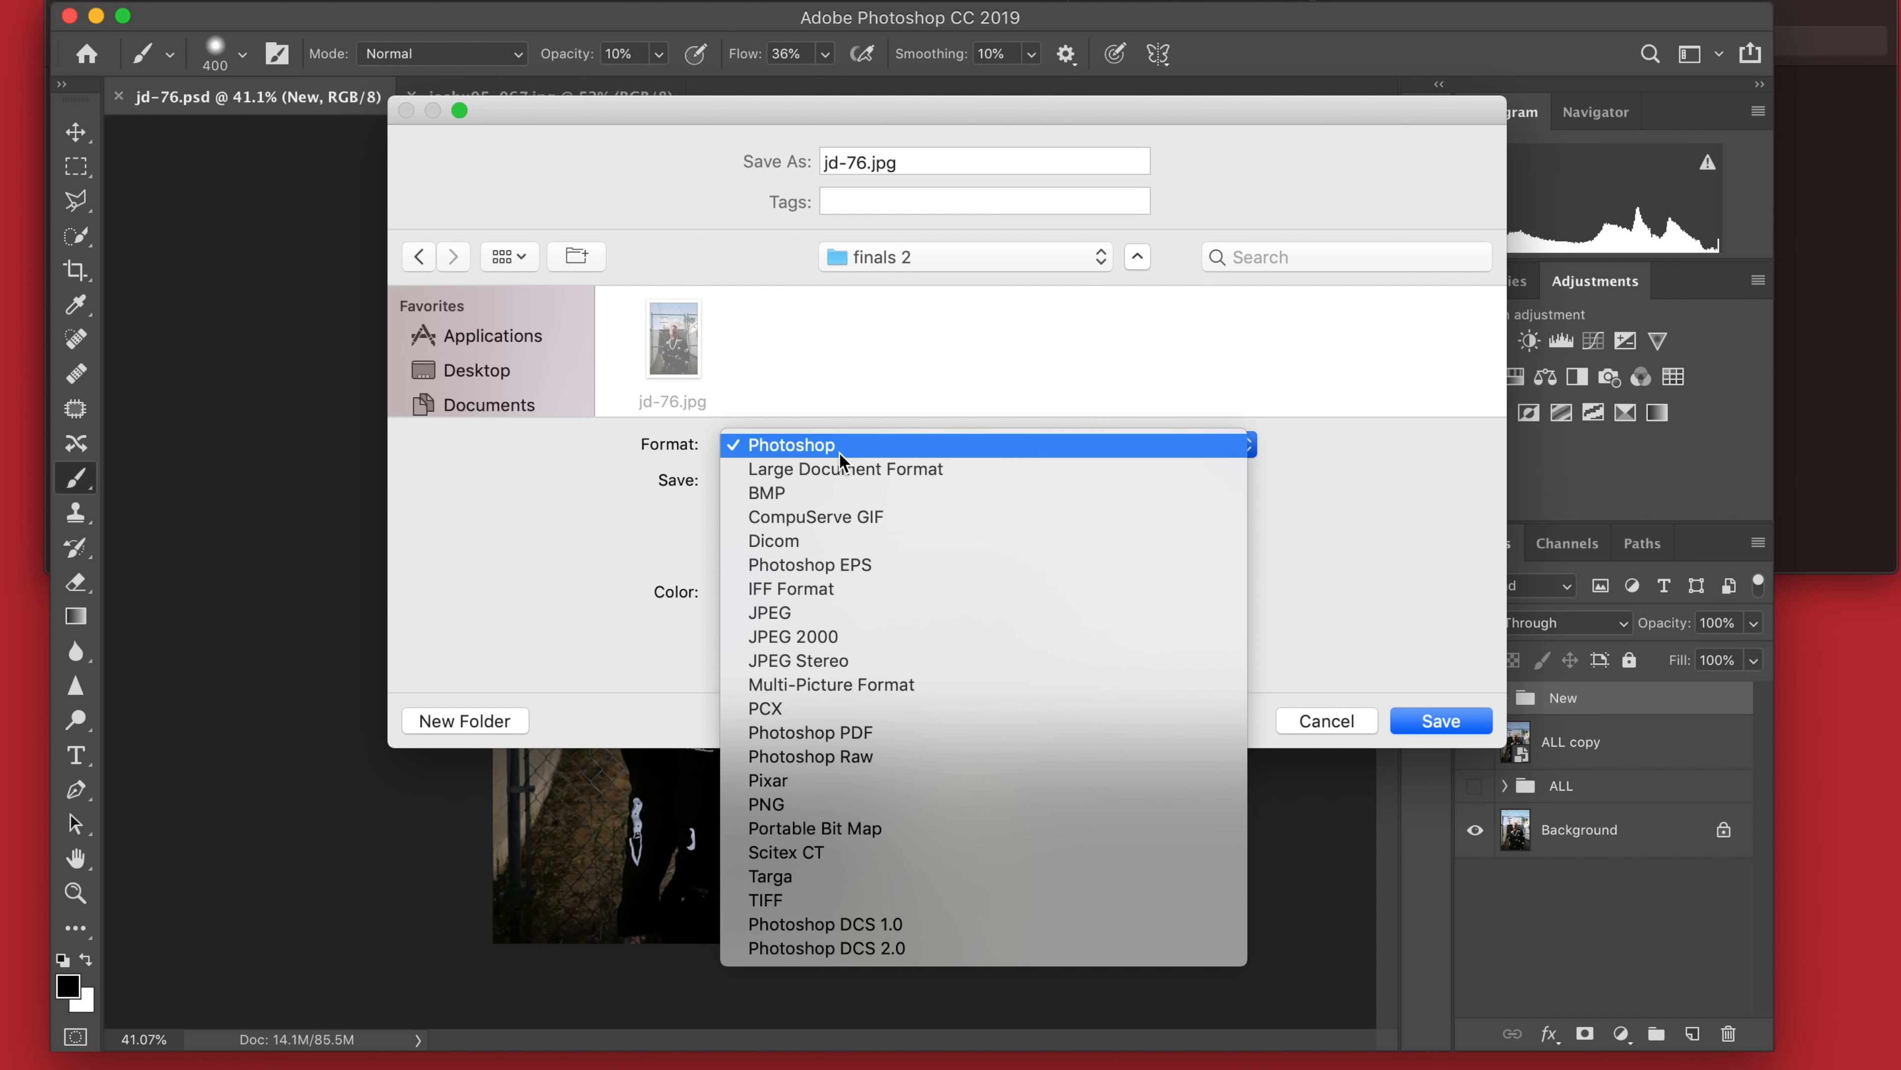
{"action": "left_click", "coordinate": [831, 607]}
{"action": "left_click", "coordinate": [1441, 720]}
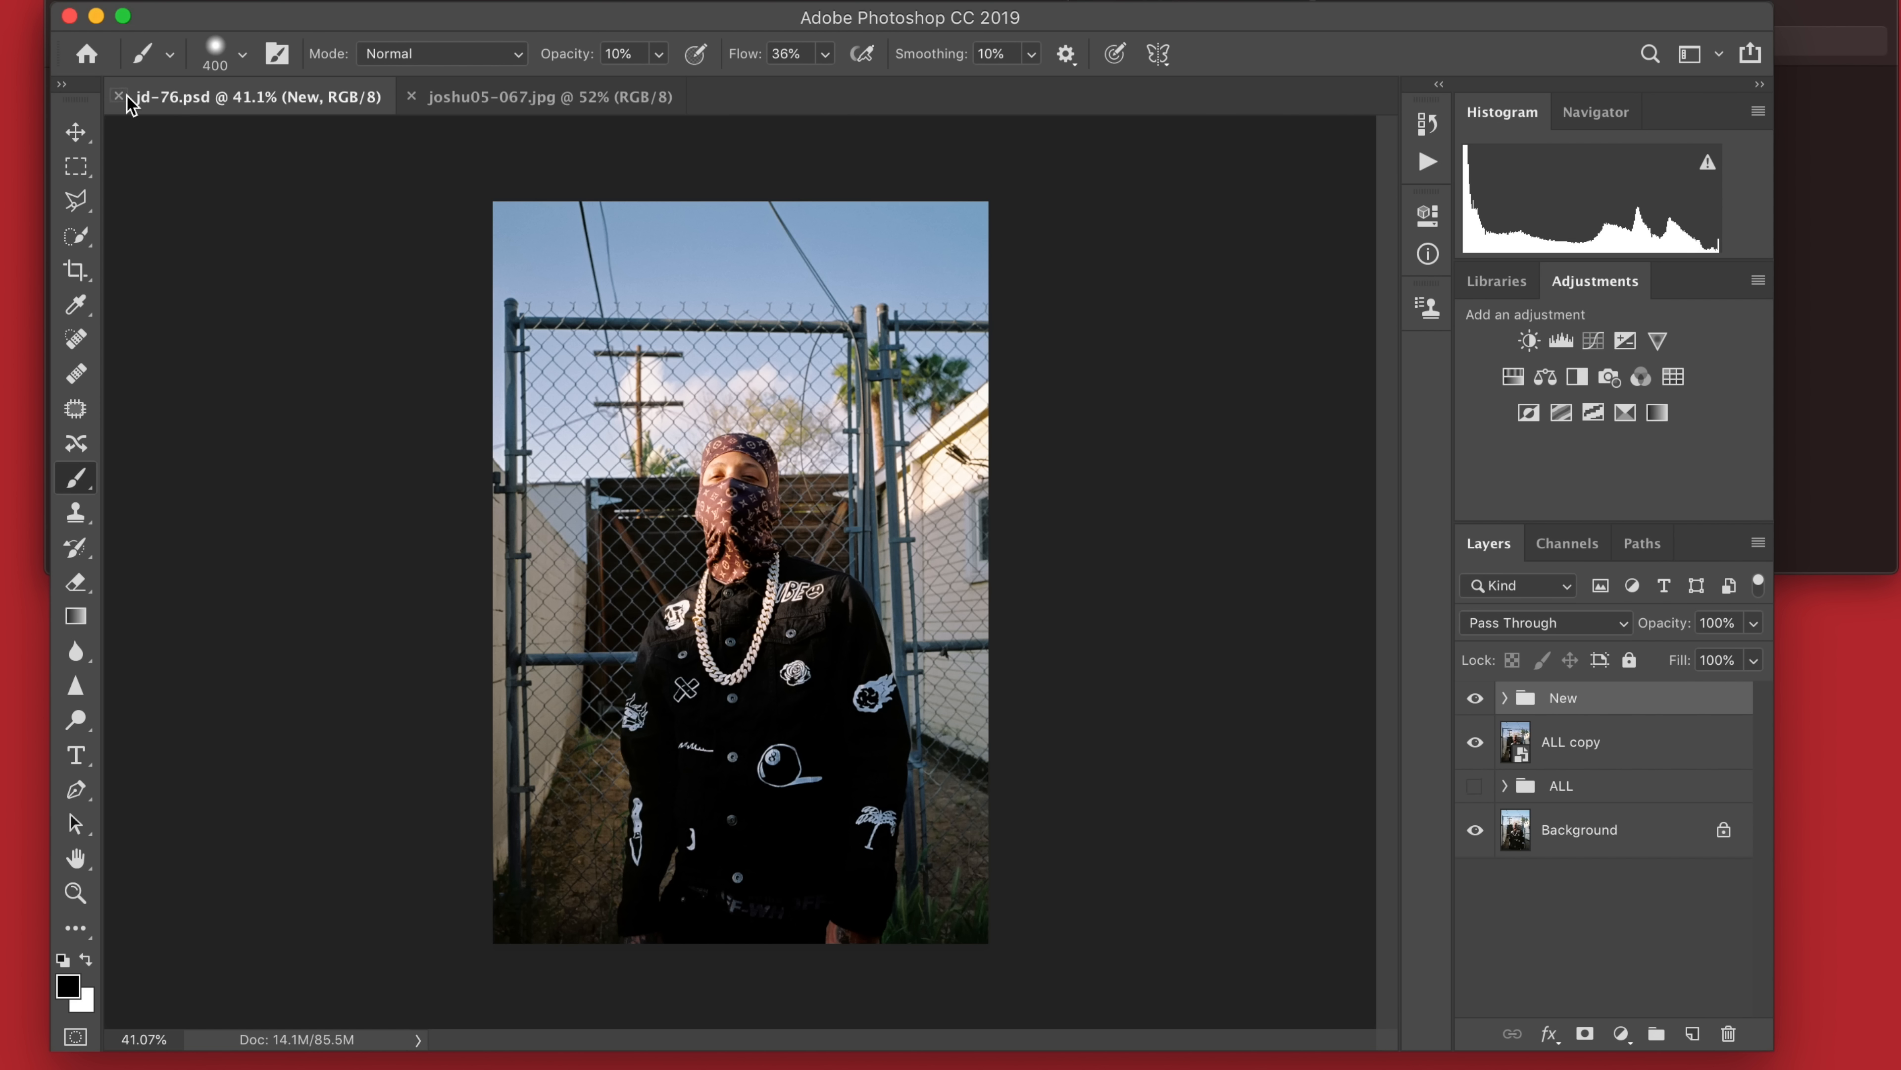
Close jd-76.psd and duplicate the Background layer of joshu05-067.jpg.
{"action": "left_click", "coordinate": [123, 97]}
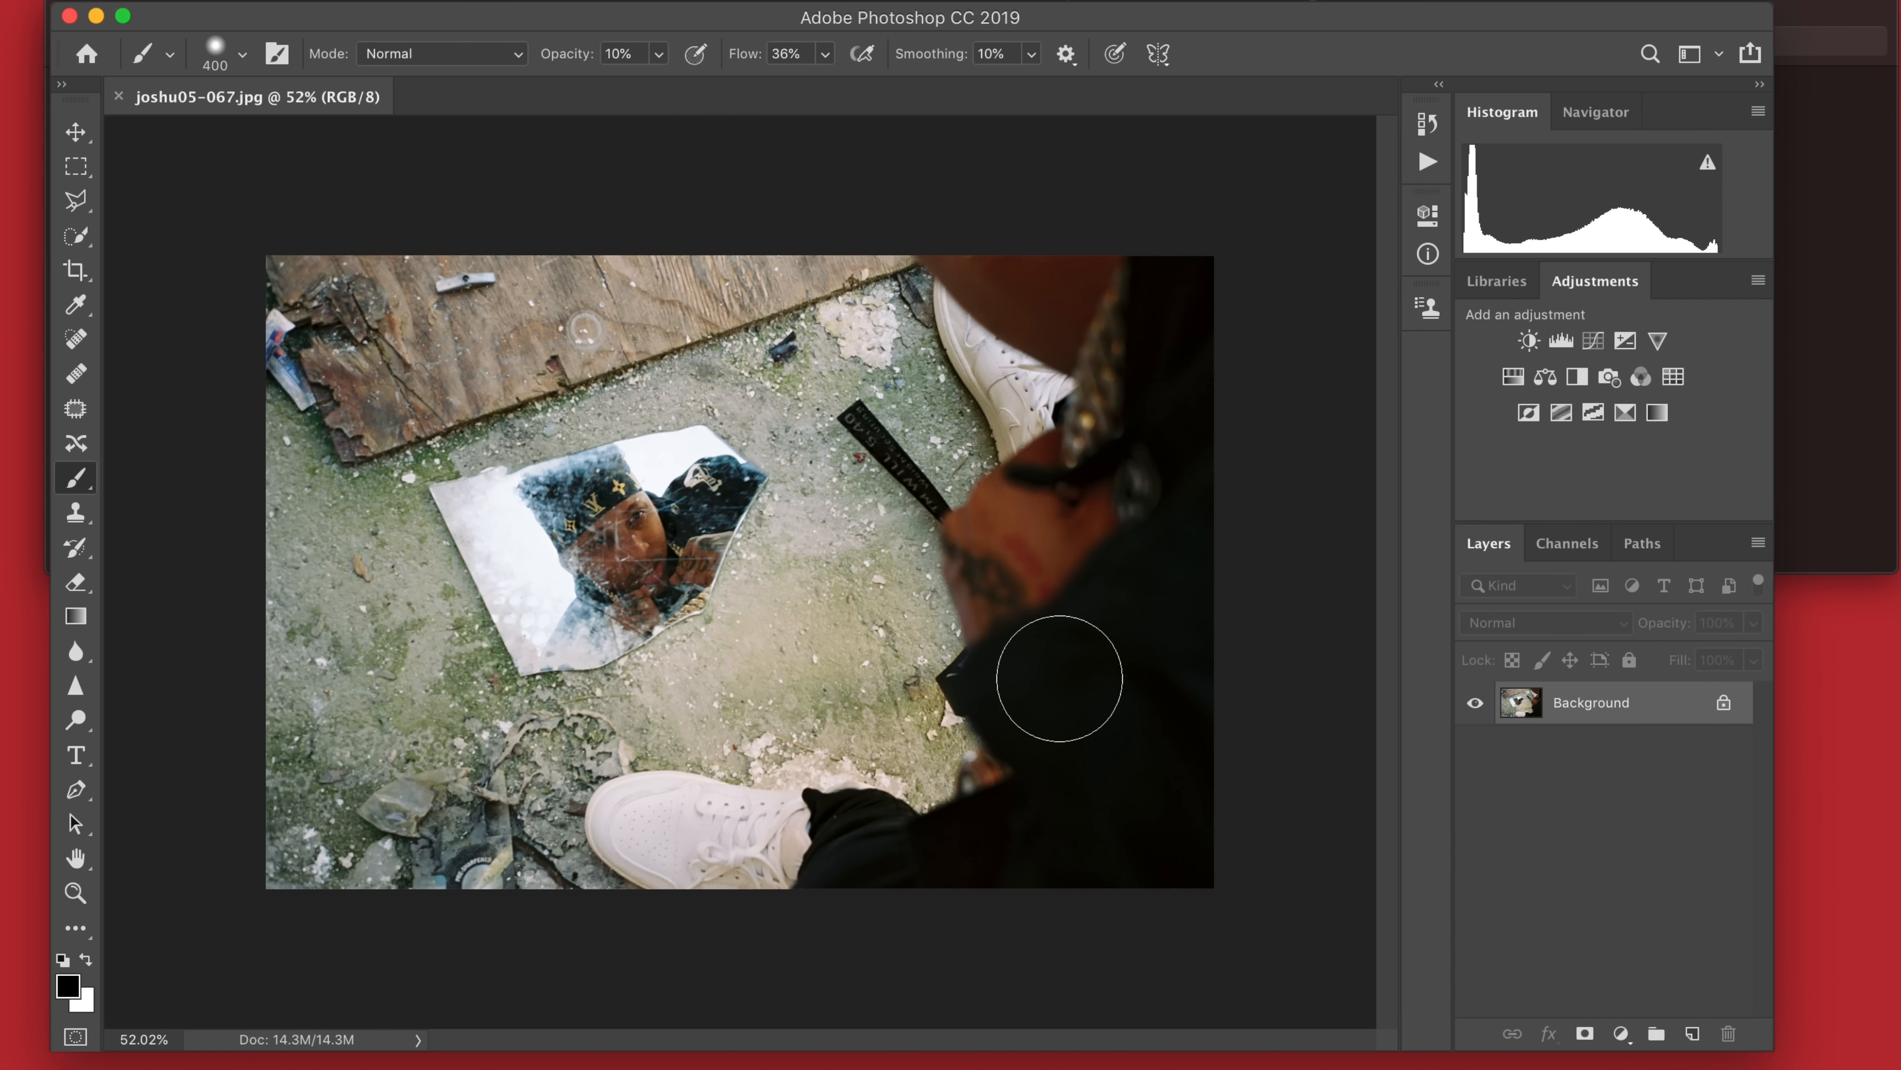
{"action": "scroll", "coordinate": [1059, 679], "scroll_direction": "down", "scroll_amount": 3}
{"action": "scroll", "coordinate": [1059, 679], "scroll_direction": "up", "scroll_amount": 2}
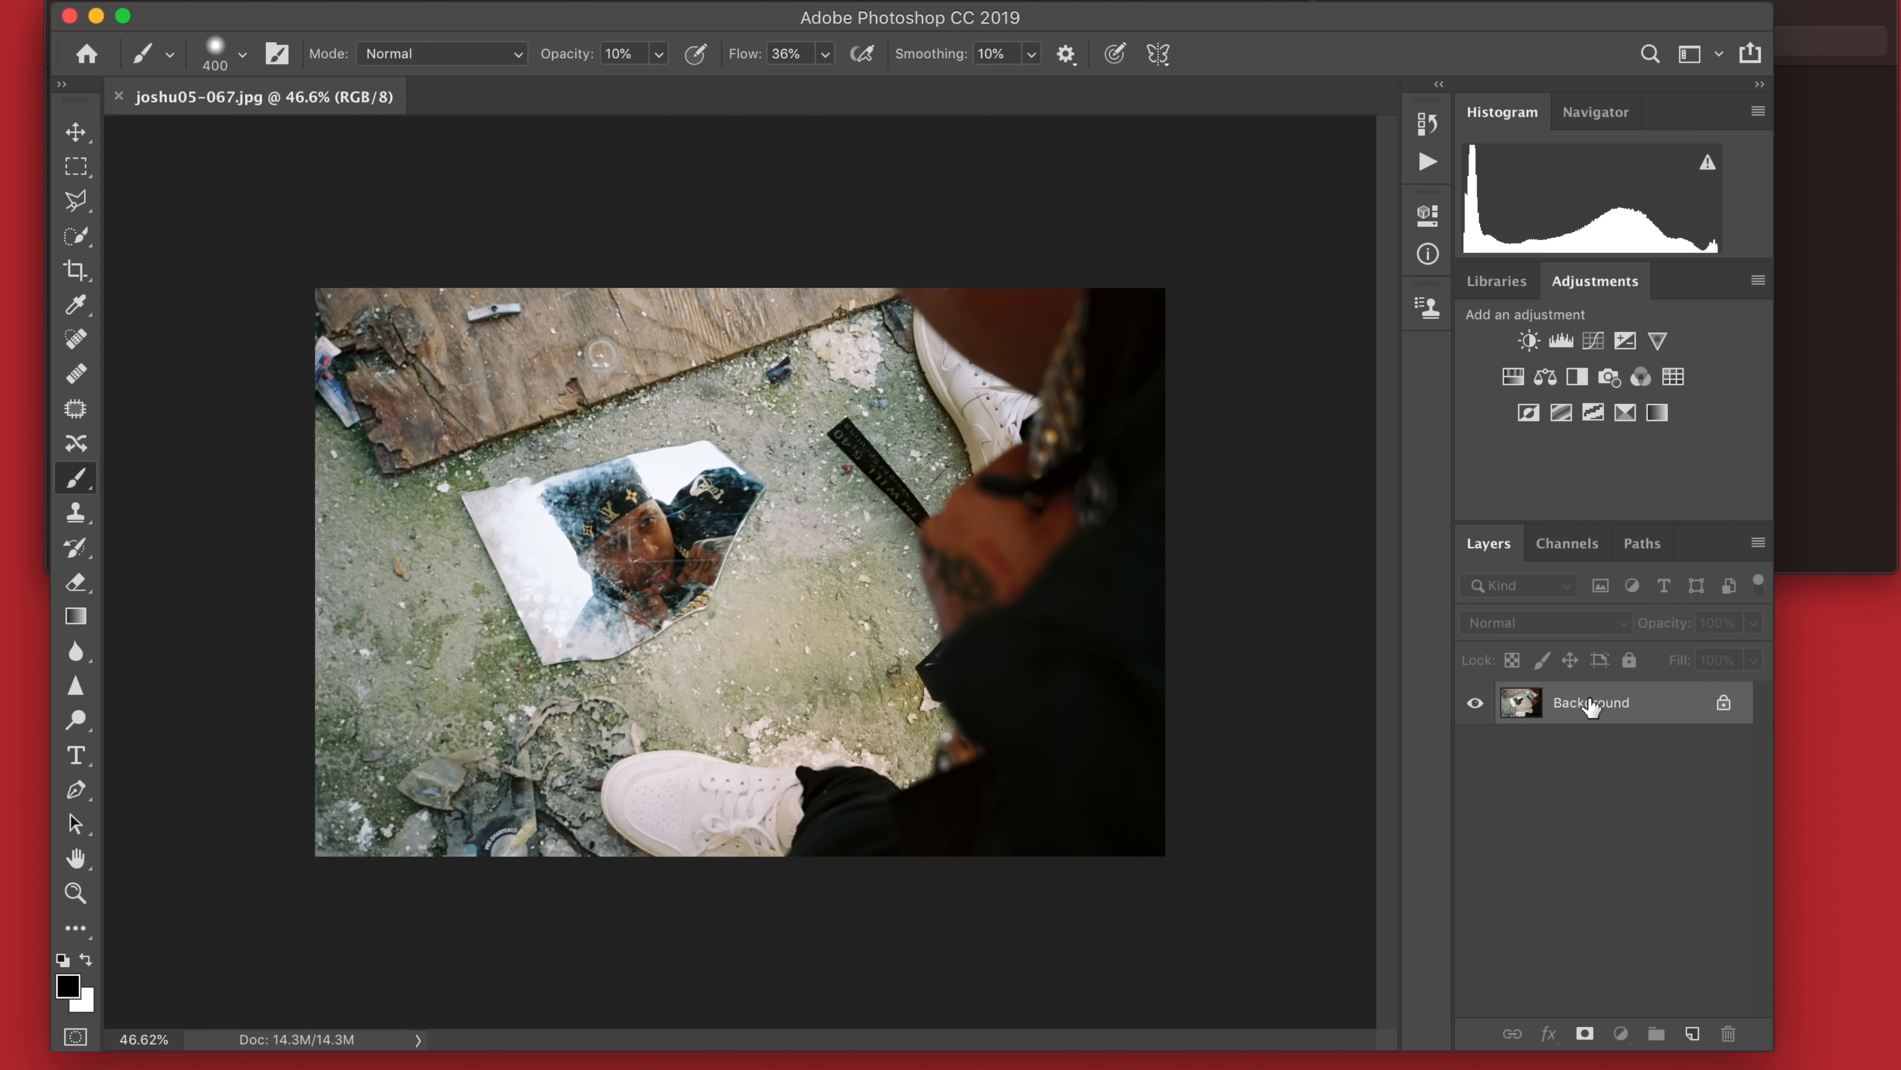
{"action": "key", "text": "super+j"}
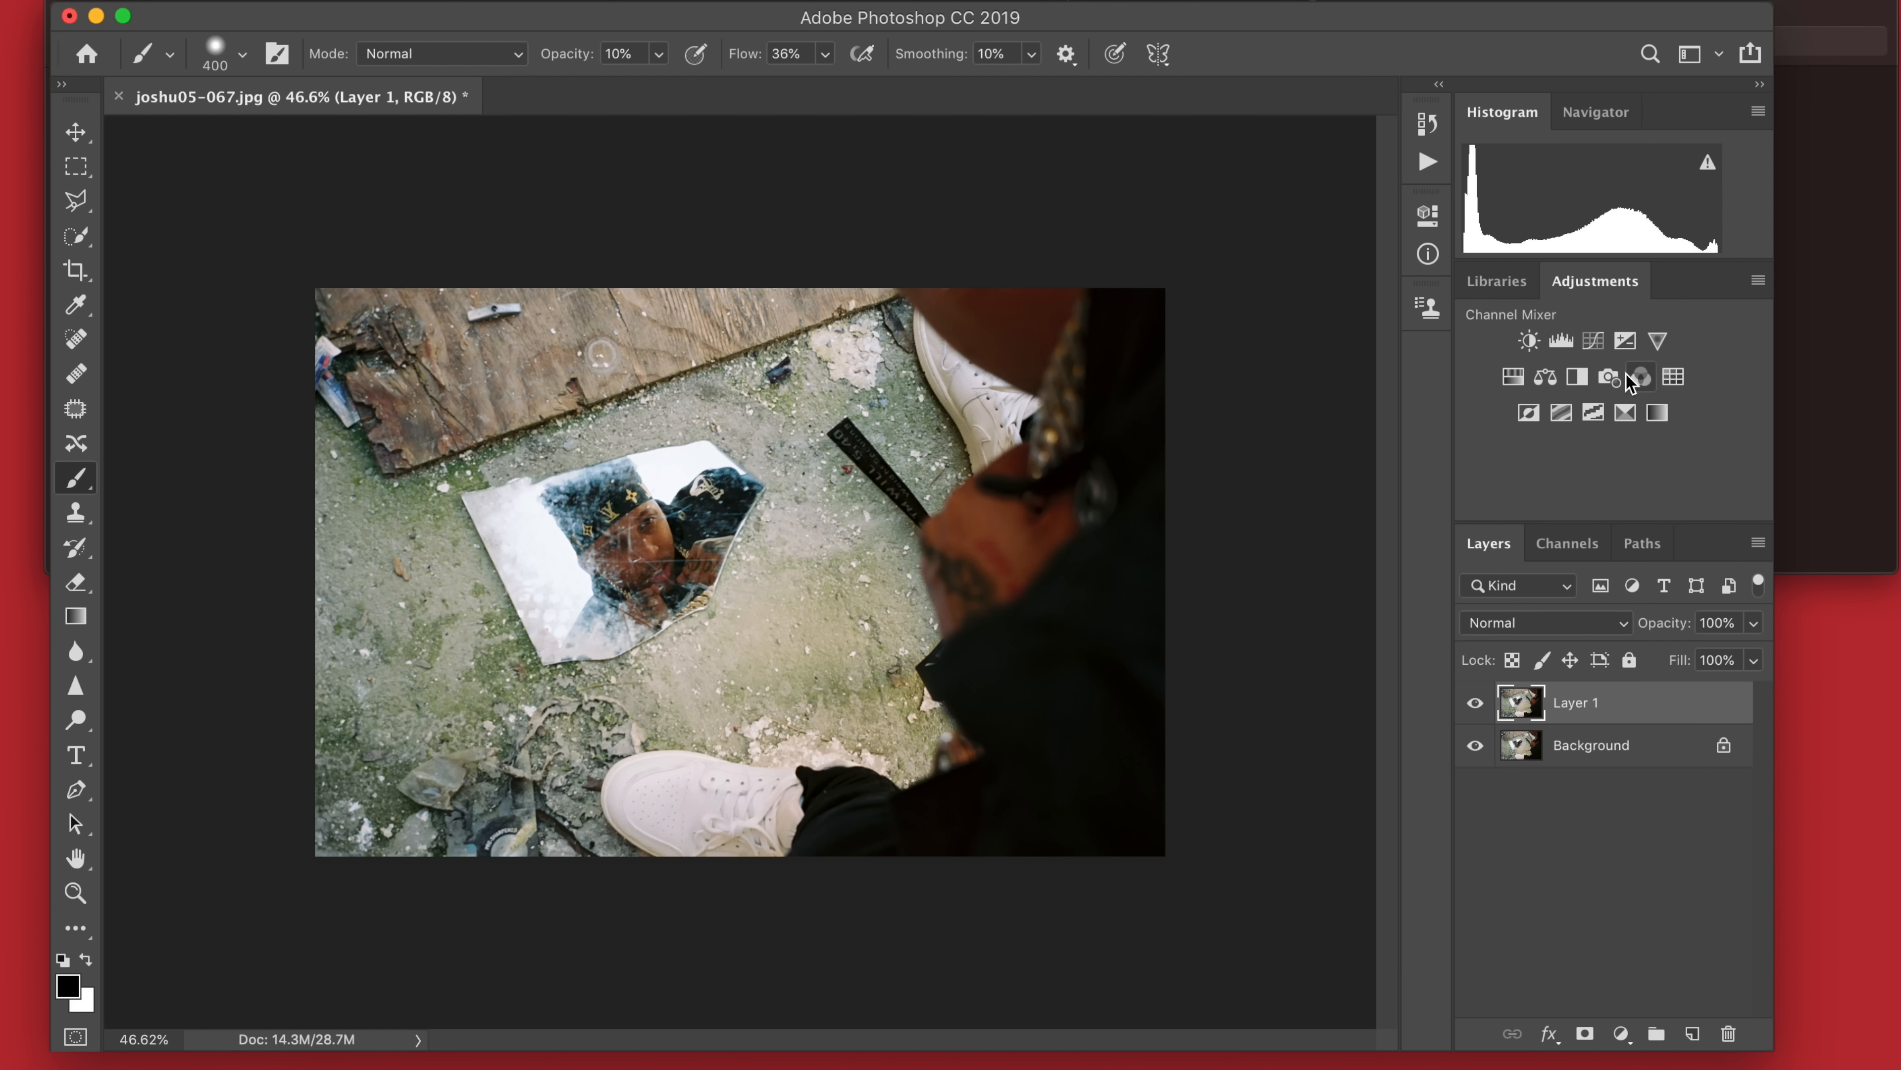
Add a Curves adjustment above Layer 1, lower the midtones slightly and place two anchor points in the highlights.
{"action": "left_click", "coordinate": [1593, 340]}
{"action": "mouse_move", "coordinate": [1227, 488]}
{"action": "left_mouse_down"}
{"action": "mouse_move", "coordinate": [1241, 503]}
{"action": "mouse_move", "coordinate": [1203, 500]}
{"action": "mouse_move", "coordinate": [1228, 518]}
{"action": "mouse_move", "coordinate": [1201, 496]}
{"action": "mouse_move", "coordinate": [1218, 513]}
{"action": "left_mouse_up"}
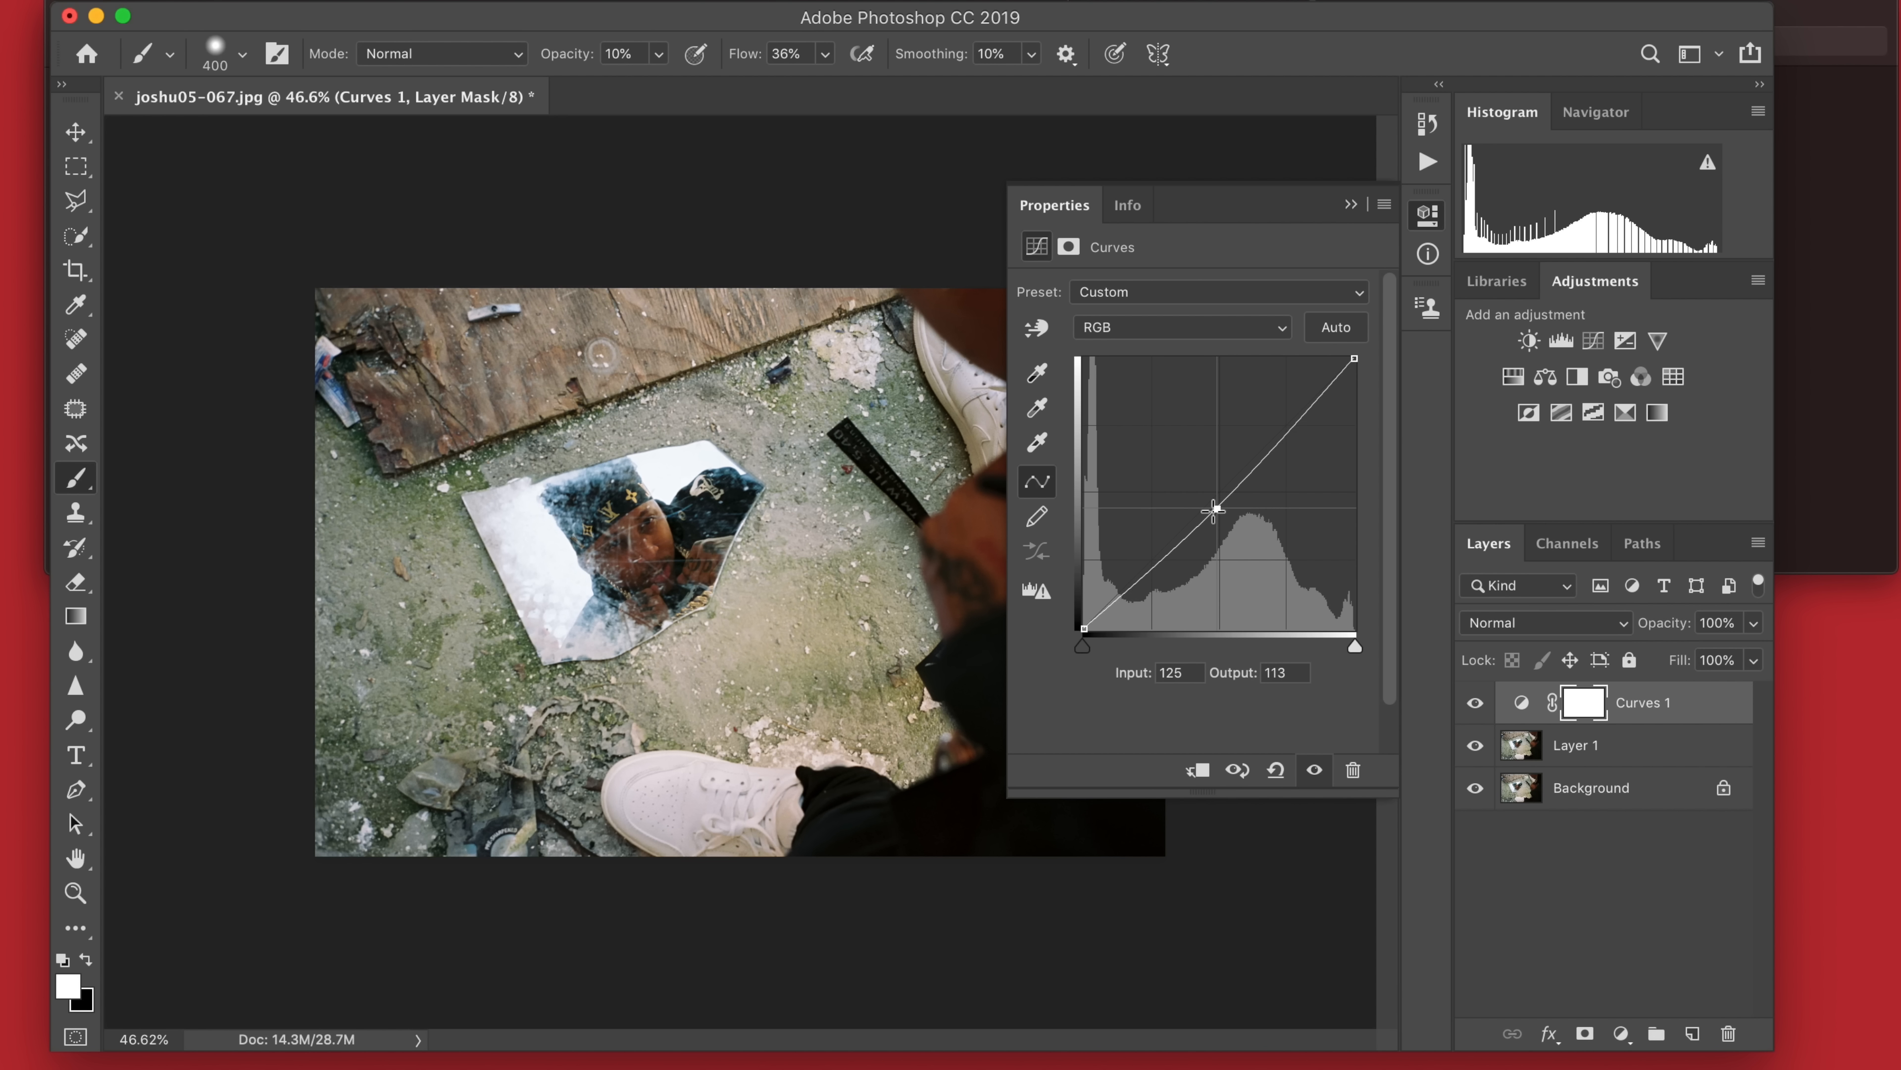
{"action": "left_click_drag", "start_coordinate": [1283, 436], "coordinate": [1285, 440]}
{"action": "left_click", "coordinate": [1306, 405]}
Shape the shadows of Curves 1 with additional points, bringing input 41 to output 26 to deepen the dark tones.
{"action": "left_click", "coordinate": [1171, 560]}
{"action": "left_click", "coordinate": [1136, 591]}
{"action": "left_click_drag", "start_coordinate": [1135, 591], "coordinate": [1128, 581]}
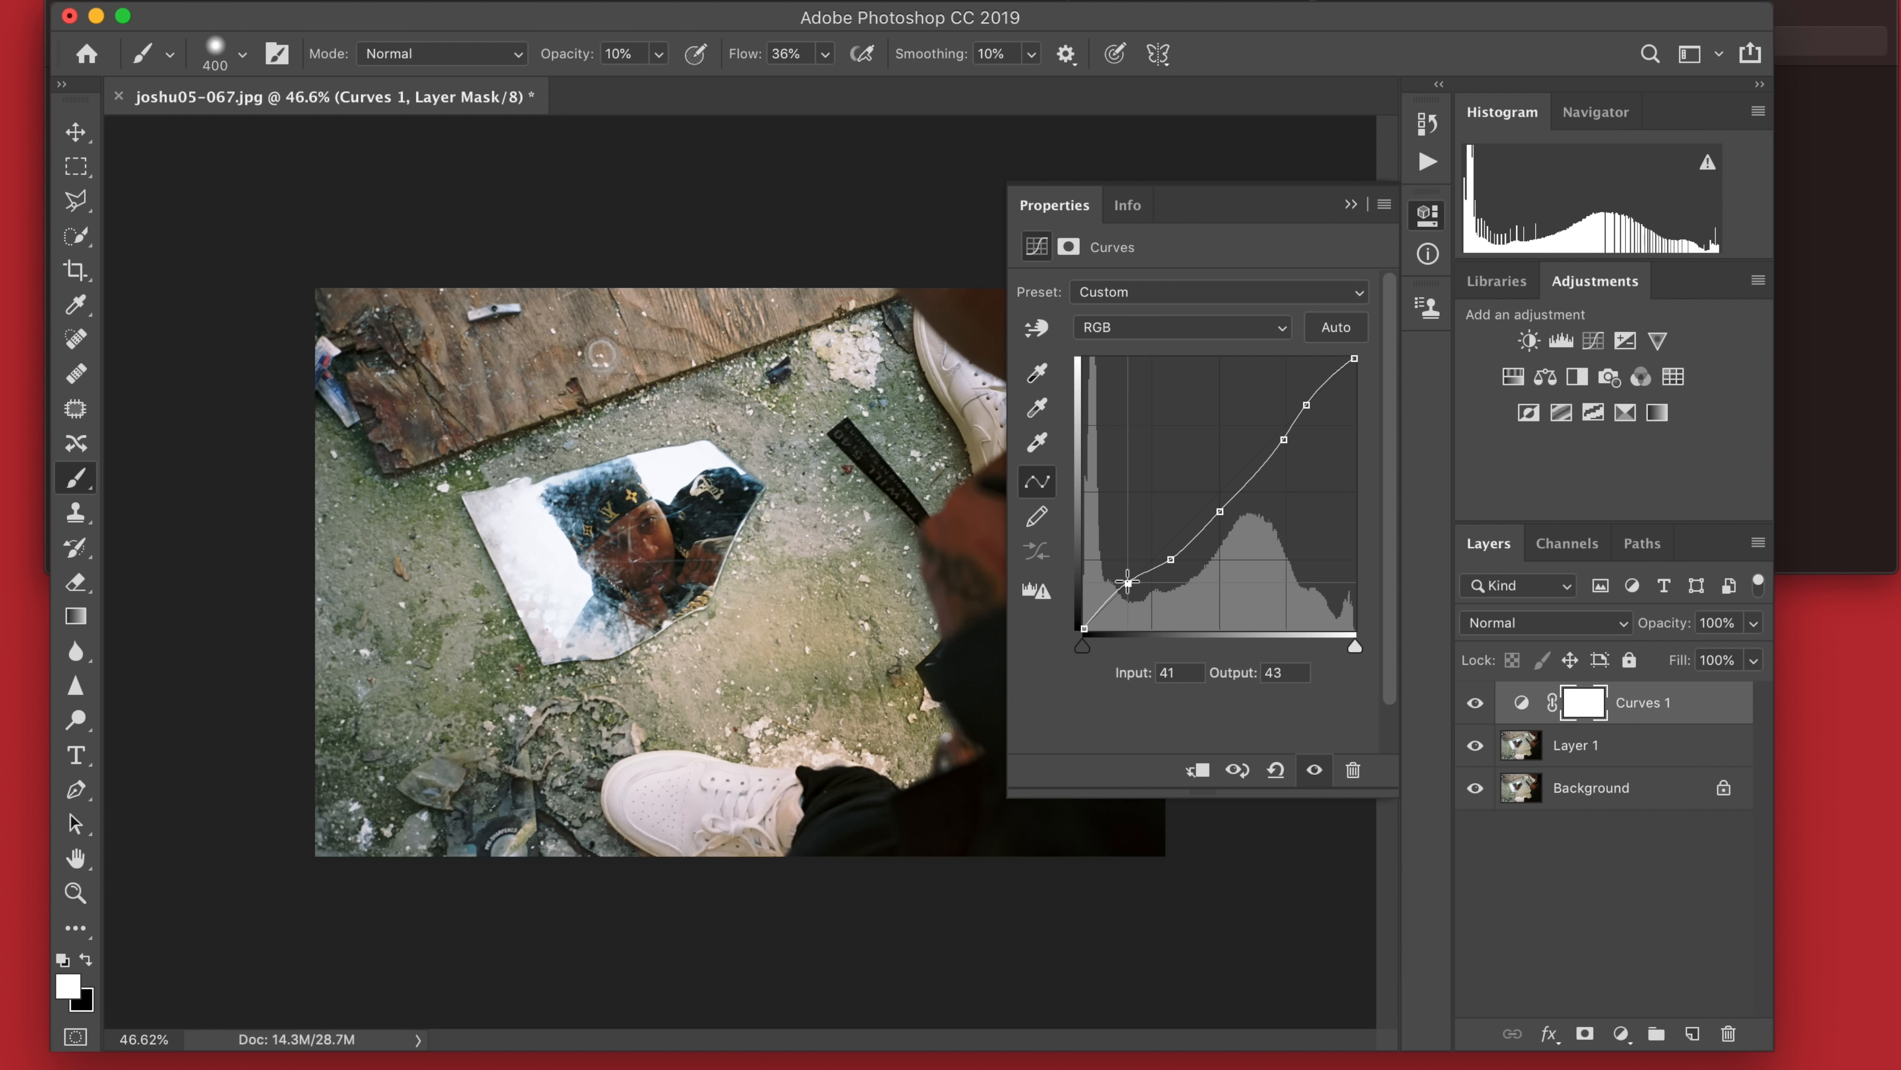
{"action": "left_click_drag", "start_coordinate": [1134, 589], "coordinate": [1133, 589]}
{"action": "left_click", "coordinate": [1111, 616]}
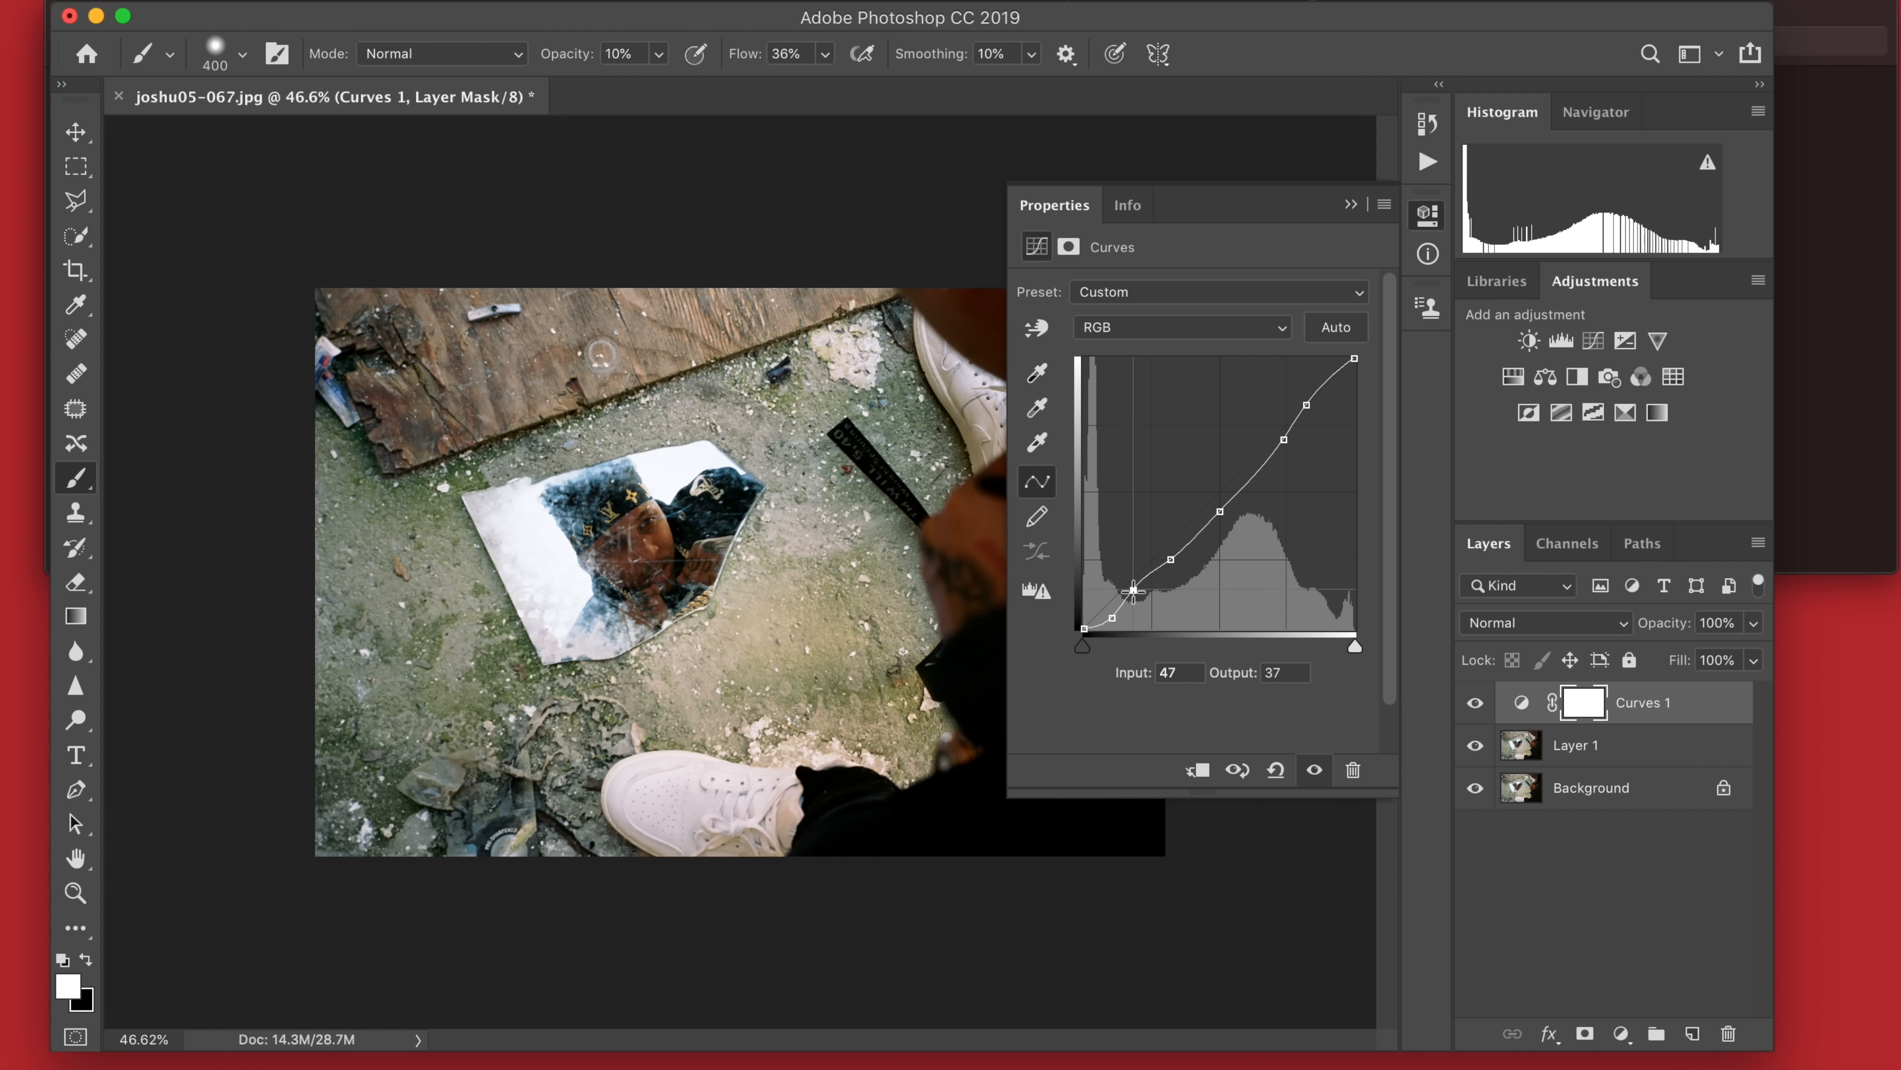
{"action": "left_click_drag", "start_coordinate": [1134, 593], "coordinate": [1134, 592]}
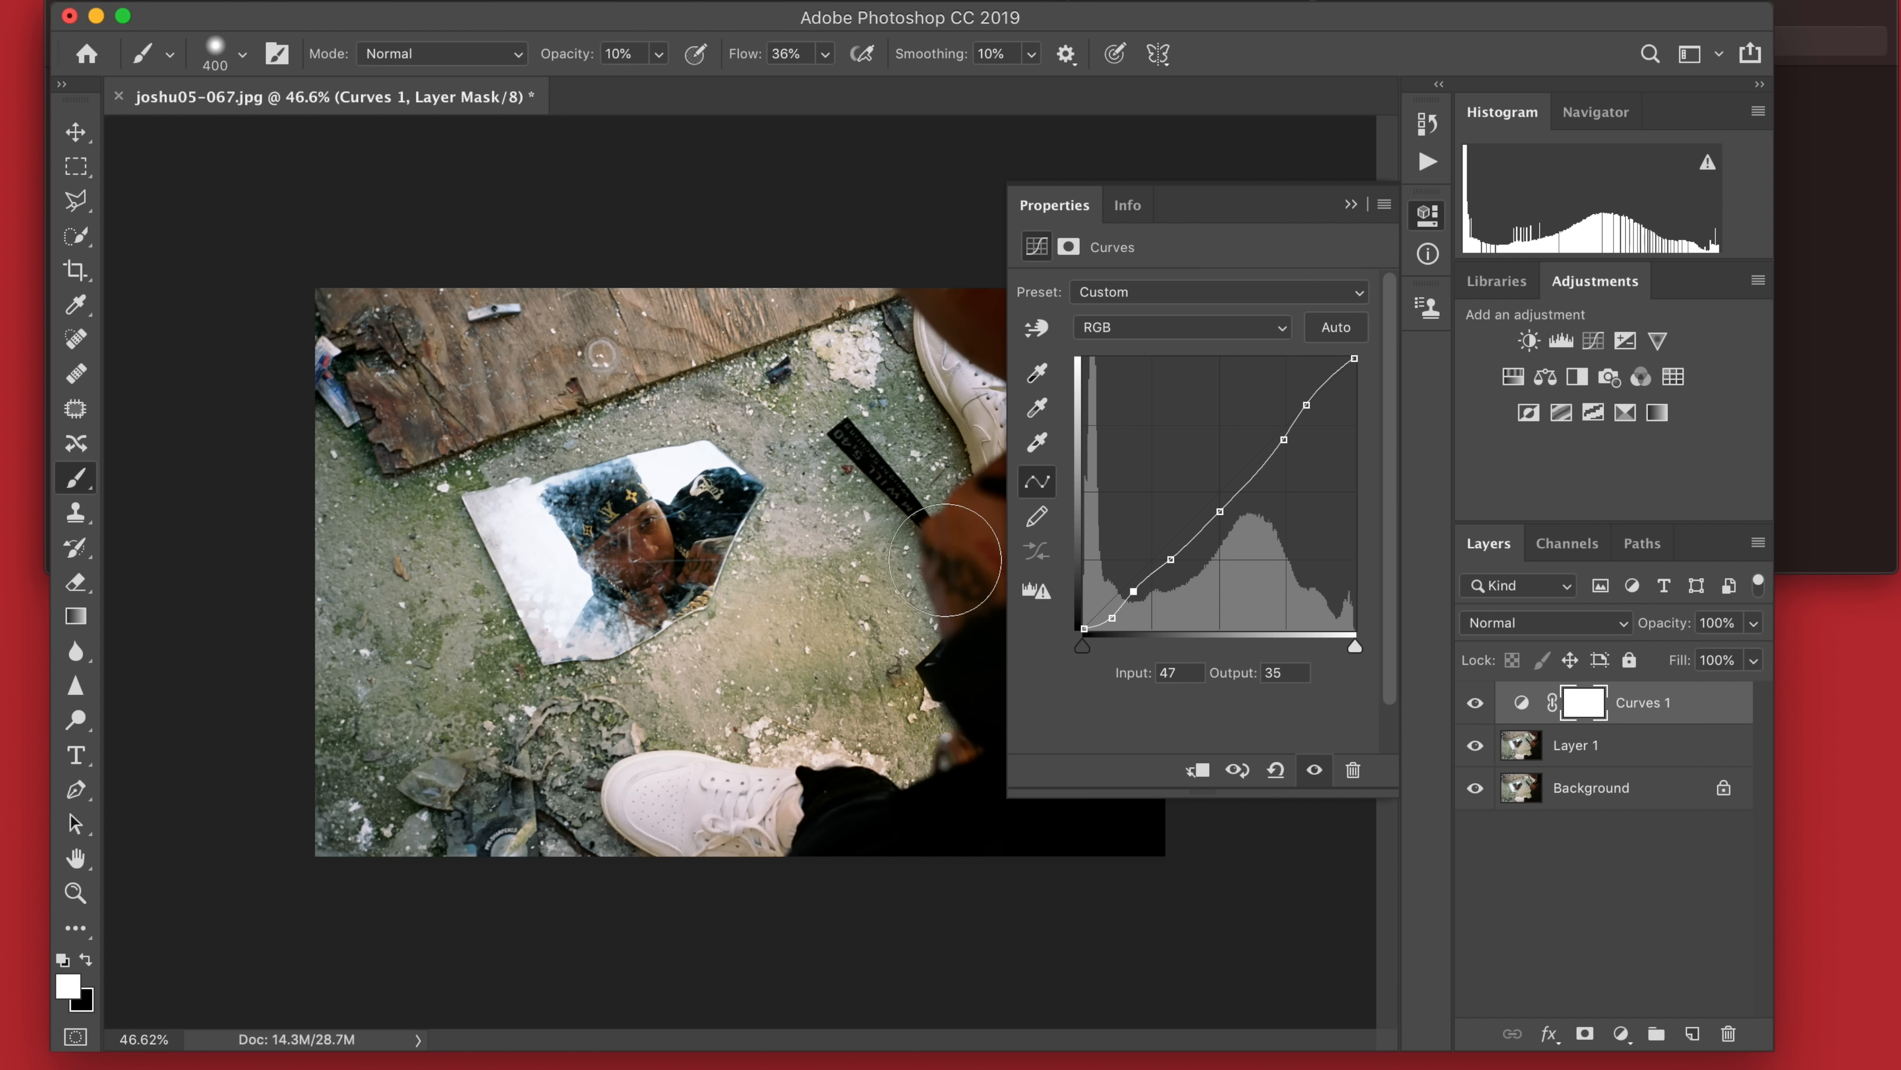
{"action": "left_click_drag", "start_coordinate": [1133, 591], "coordinate": [1127, 601]}
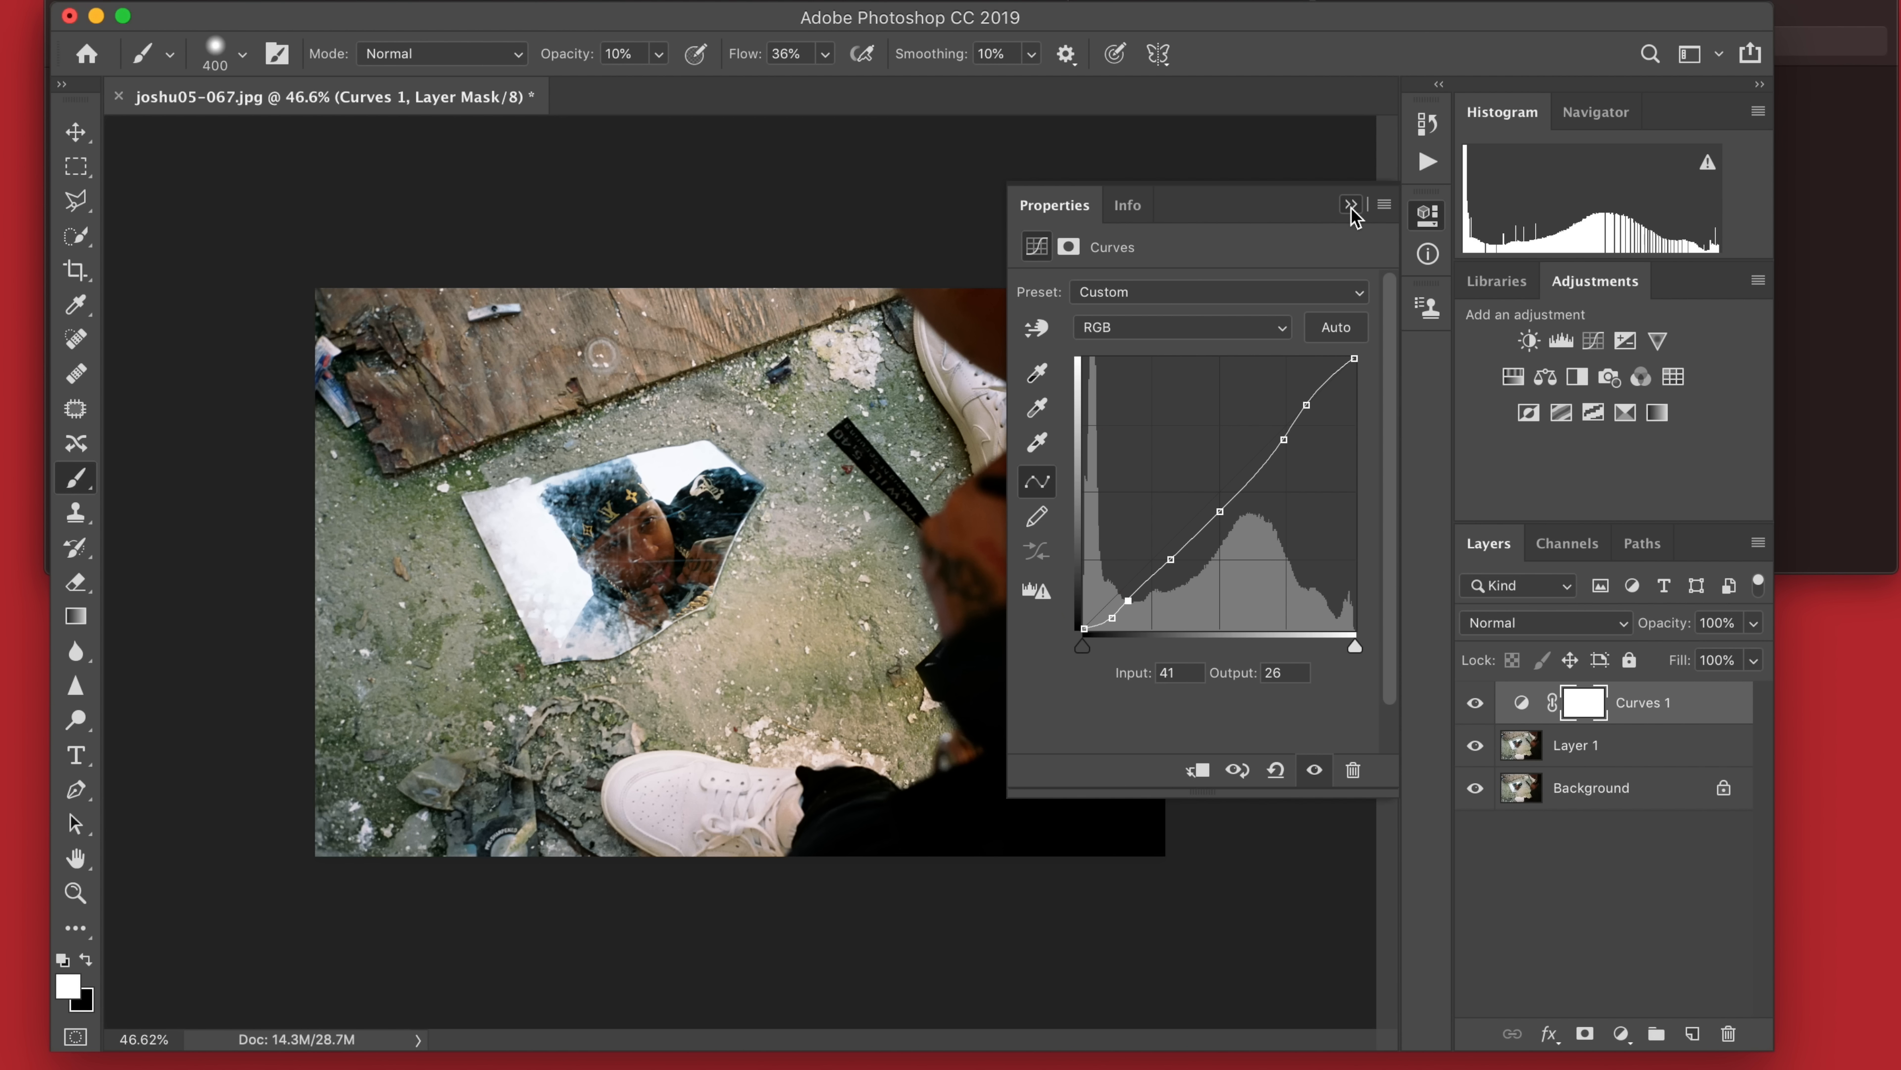
Close the curve settings and compare the photo with and without the Curves 1 adjustment.
{"action": "left_click", "coordinate": [1352, 211]}
{"action": "scroll", "coordinate": [1117, 501], "scroll_direction": "down", "scroll_amount": 3}
{"action": "left_click", "coordinate": [1476, 704]}
{"action": "left_click", "coordinate": [1476, 704]}
{"action": "left_click", "coordinate": [1476, 704]}
{"action": "left_click", "coordinate": [1476, 704]}
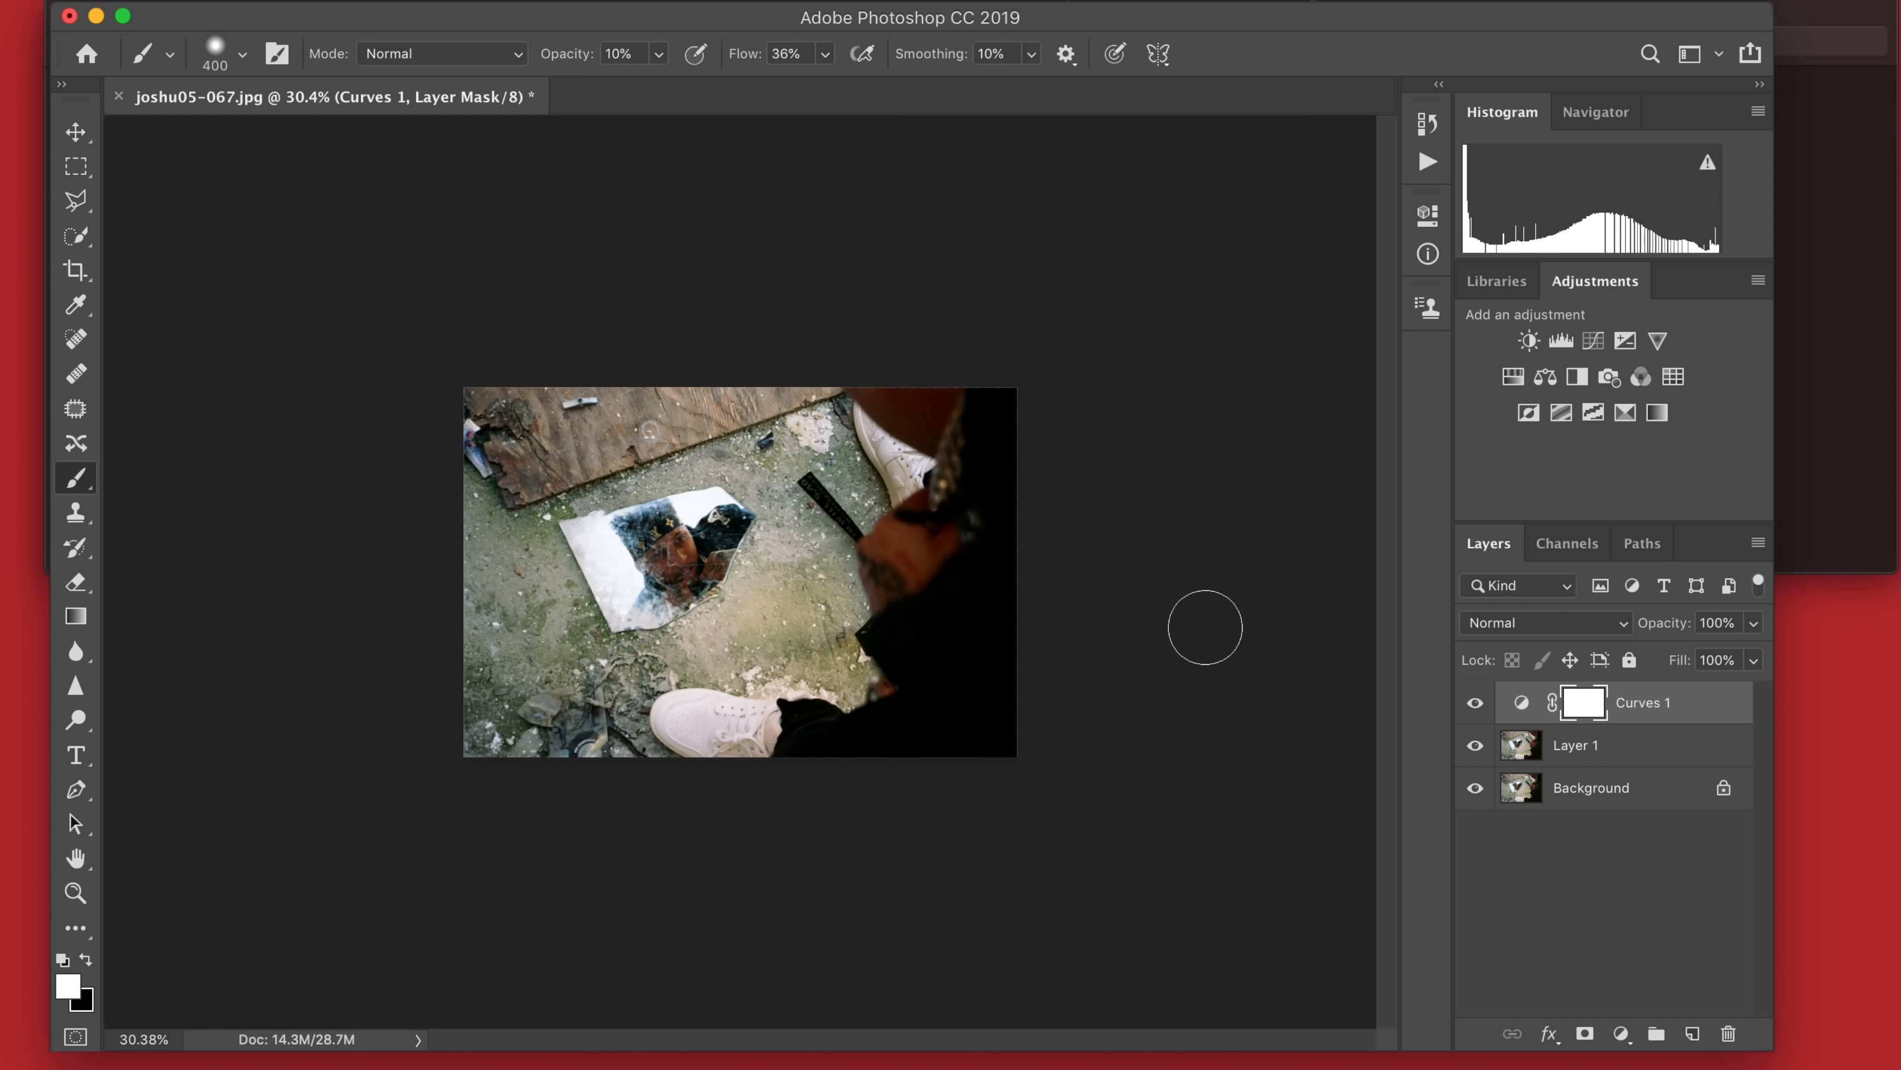
{"action": "scroll", "coordinate": [1209, 631], "scroll_direction": "up", "scroll_amount": 3}
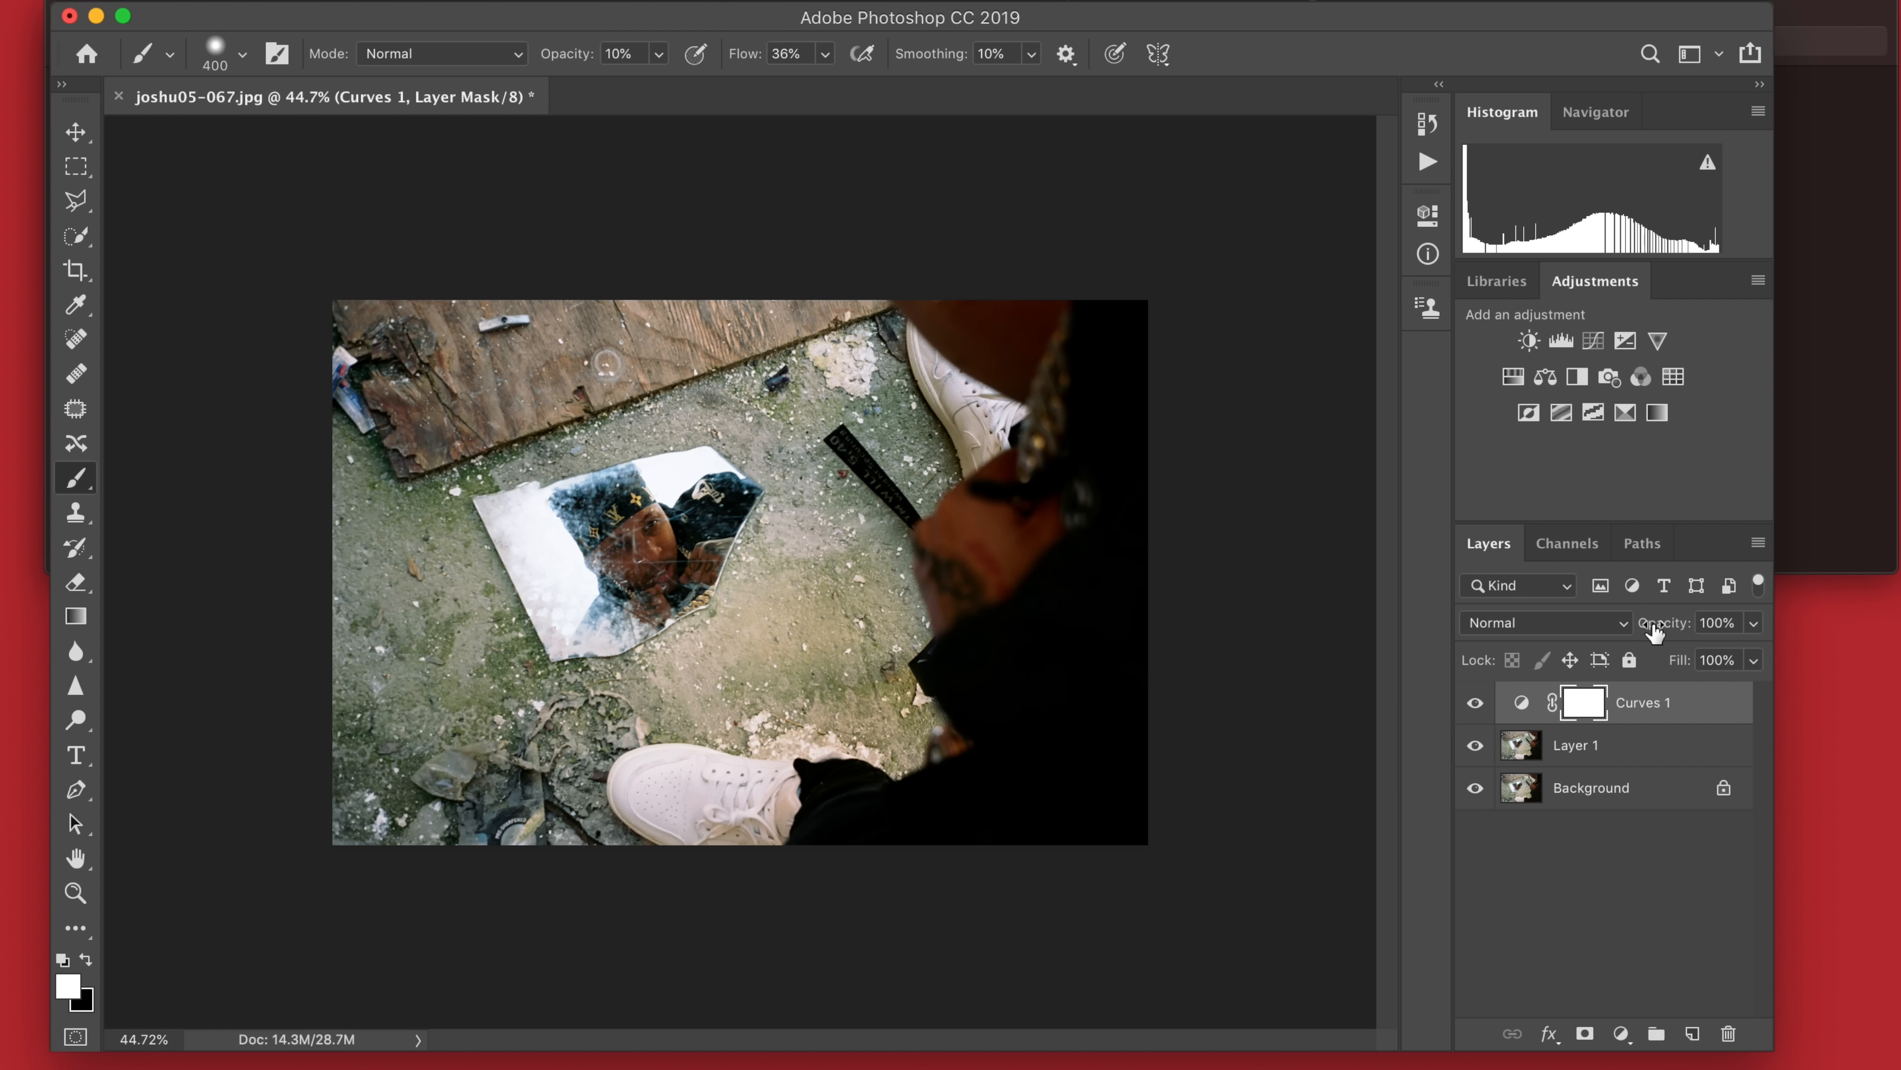
{"action": "left_click_drag", "start_coordinate": [1673, 629], "coordinate": [1656, 630]}
{"action": "key", "text": "super+minus"}
Add a Photo Filter adjustment above Curves 1 using Cooling Filter (80) at 25% density.
{"action": "left_click", "coordinate": [1609, 377]}
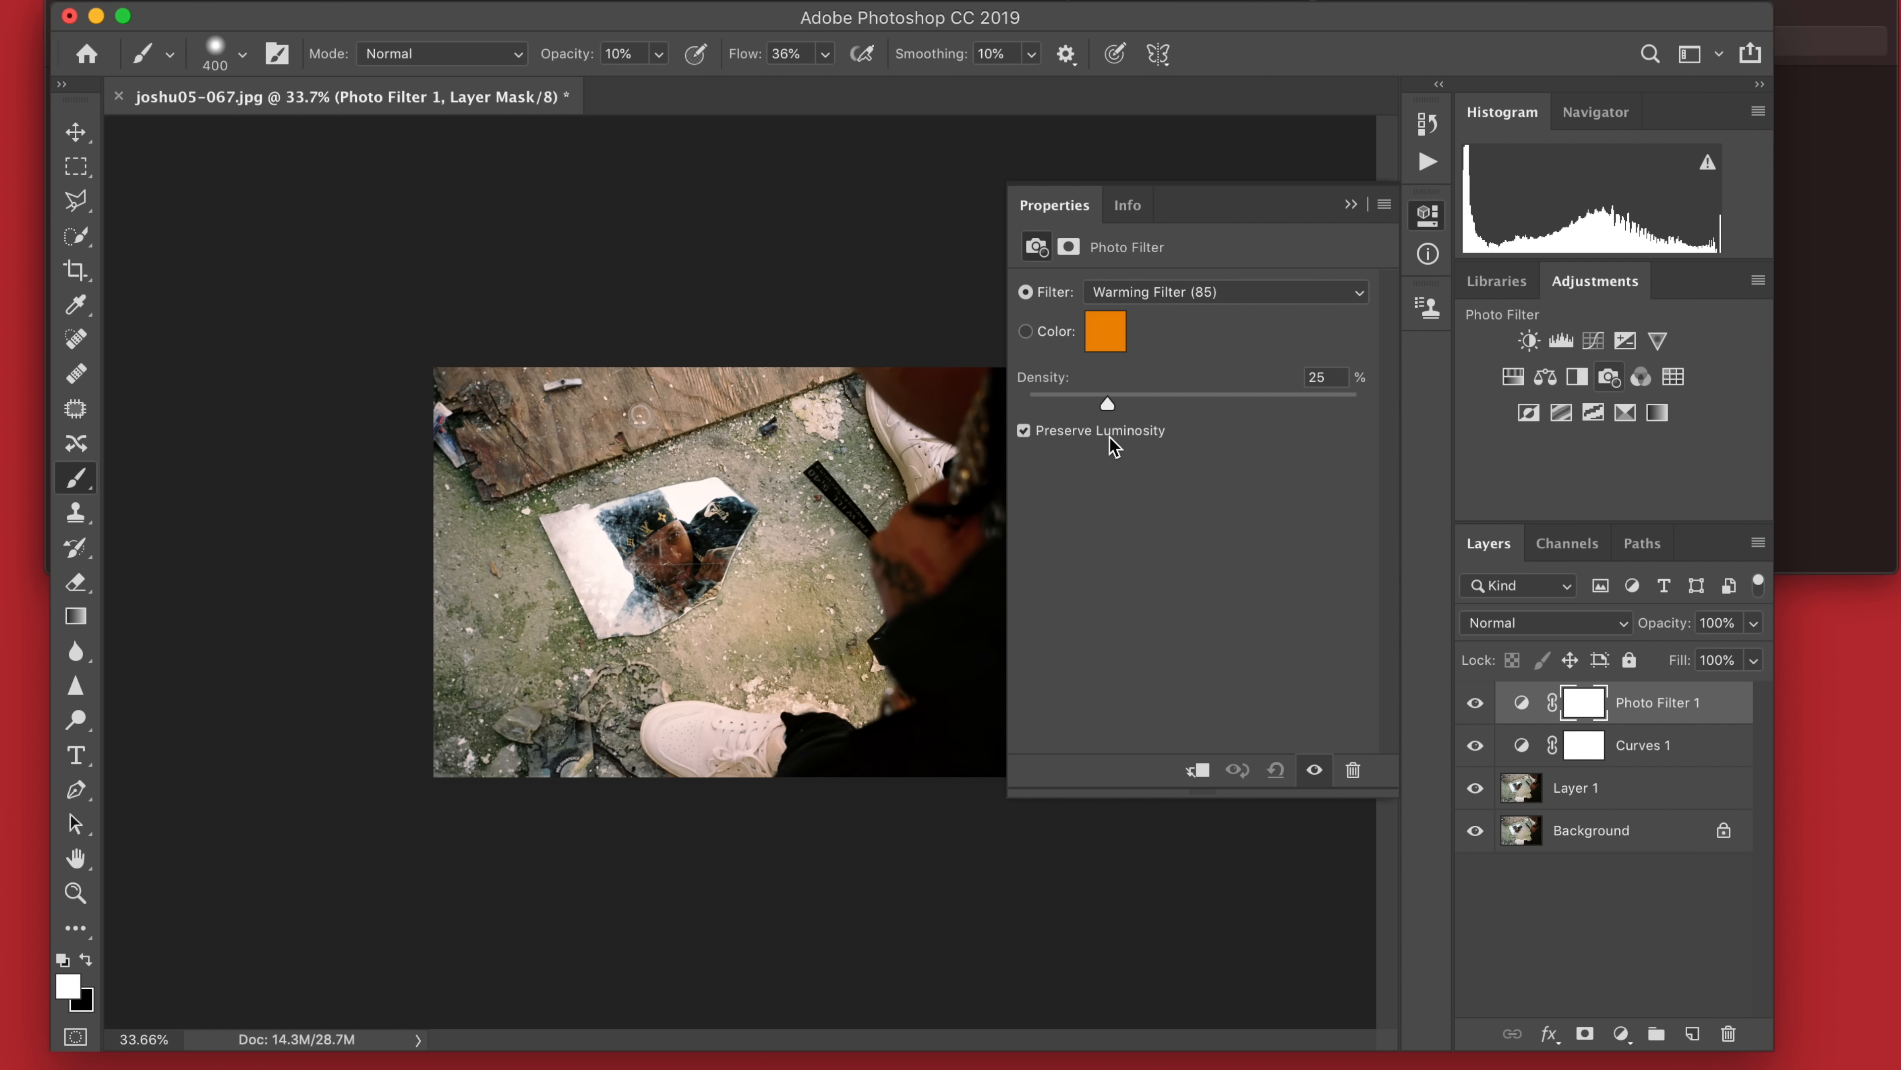
{"action": "left_click", "coordinate": [1203, 288]}
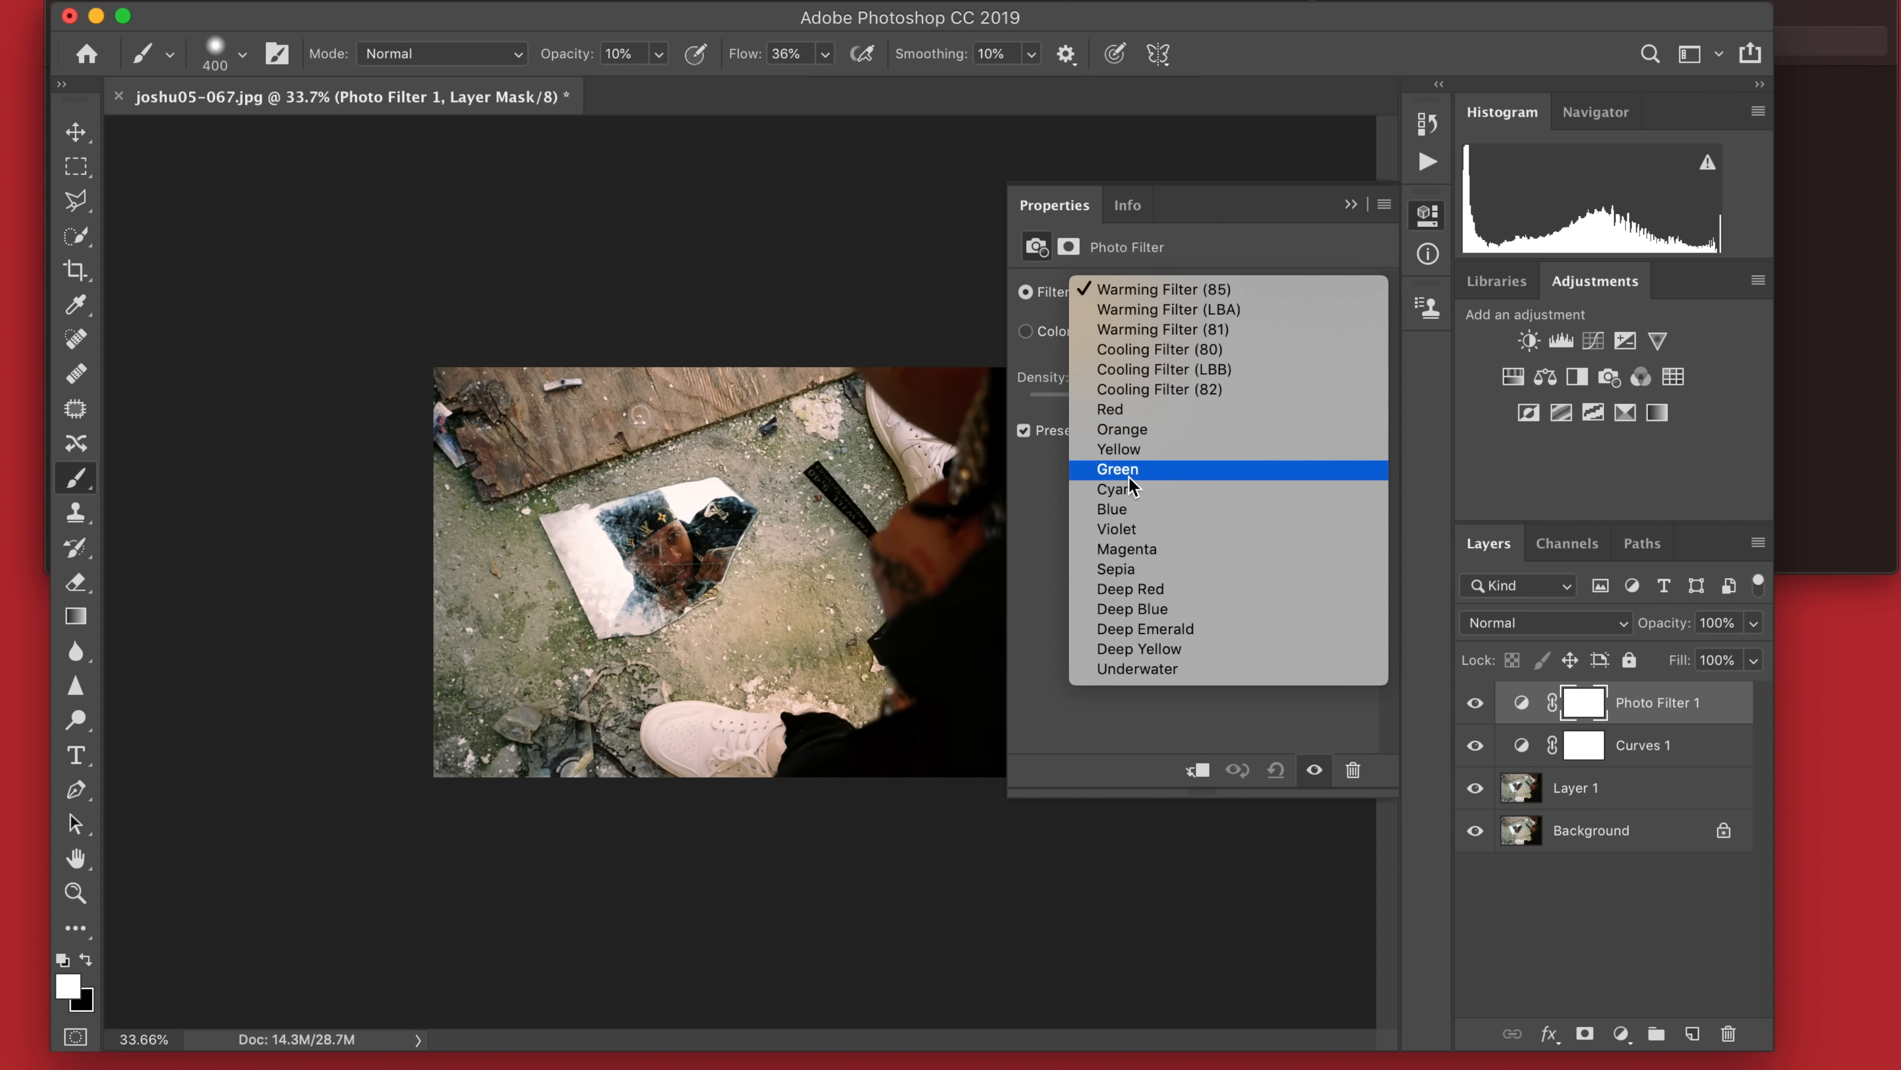
{"action": "left_click", "coordinate": [1179, 355]}
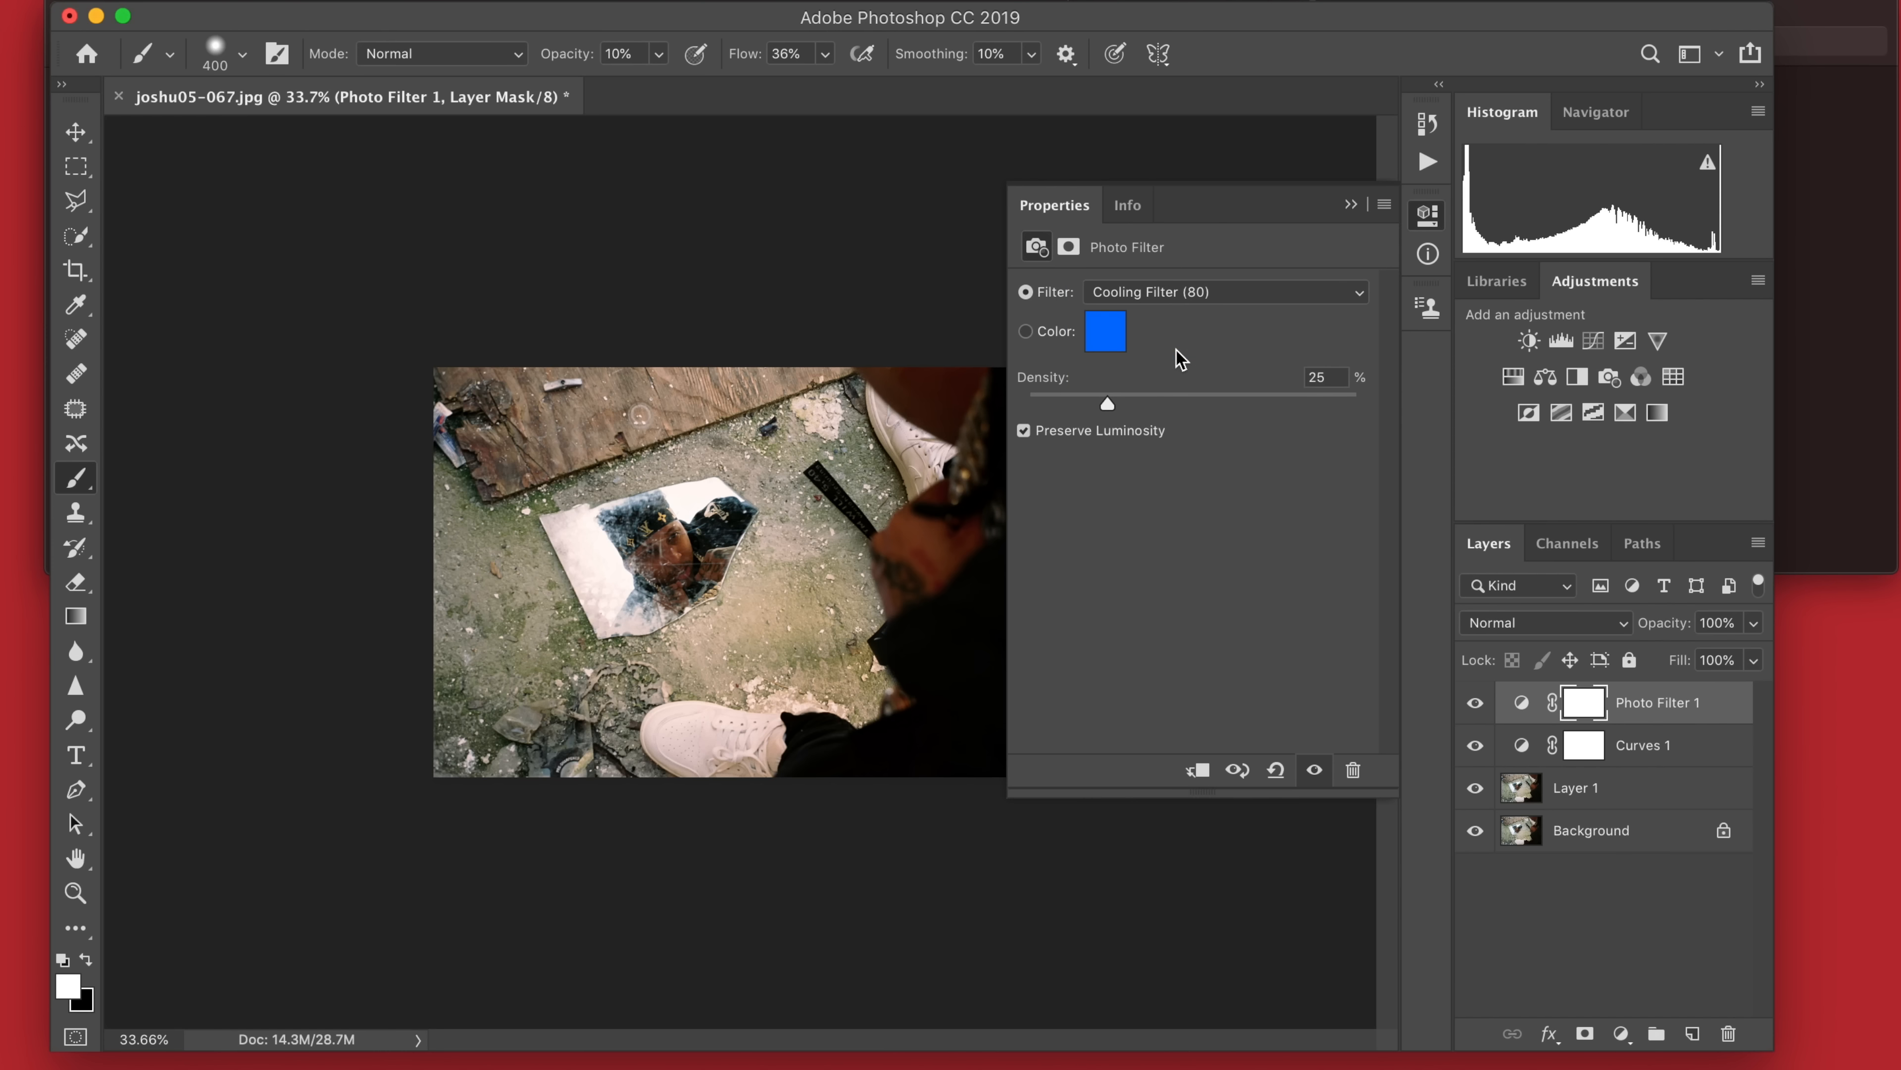
{"action": "left_click", "coordinate": [1351, 204]}
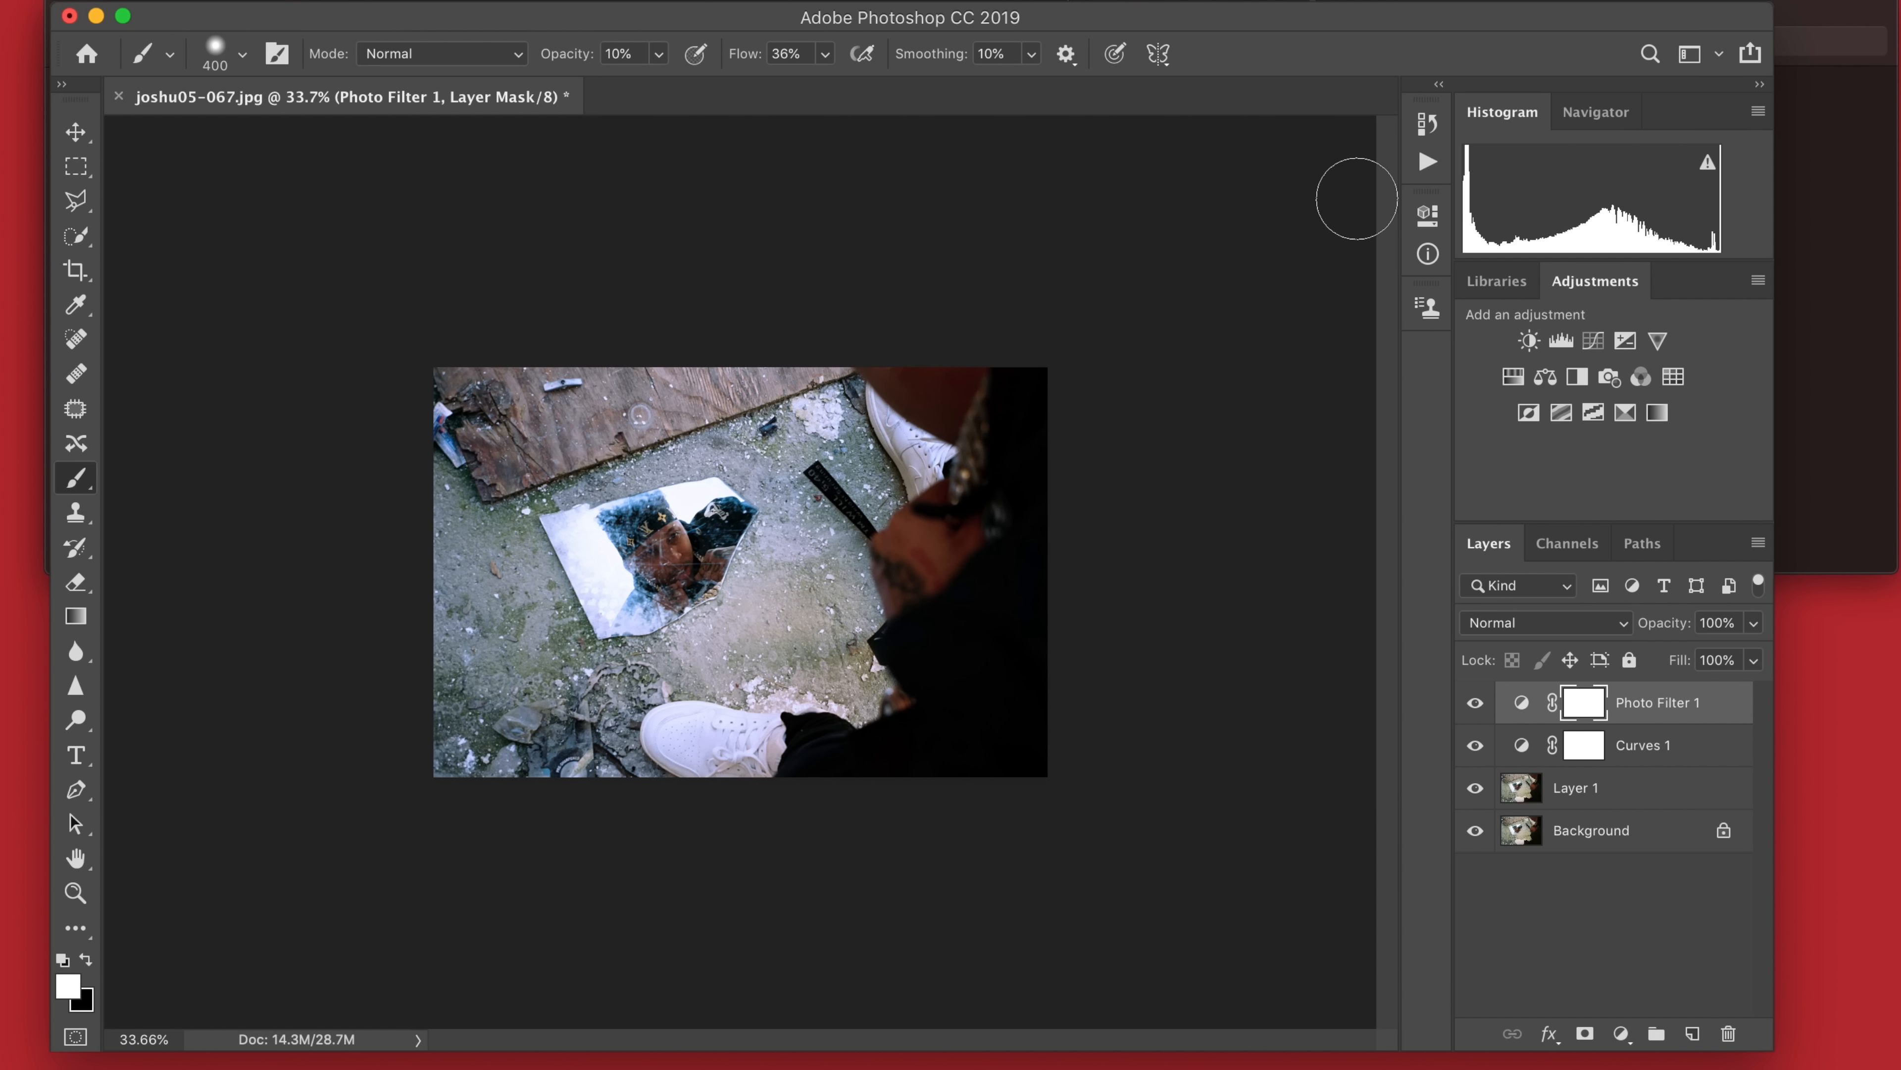
{"action": "scroll", "coordinate": [1040, 531], "scroll_direction": "down", "scroll_amount": 1}
{"action": "scroll", "coordinate": [1040, 531], "scroll_direction": "up", "scroll_amount": 3}
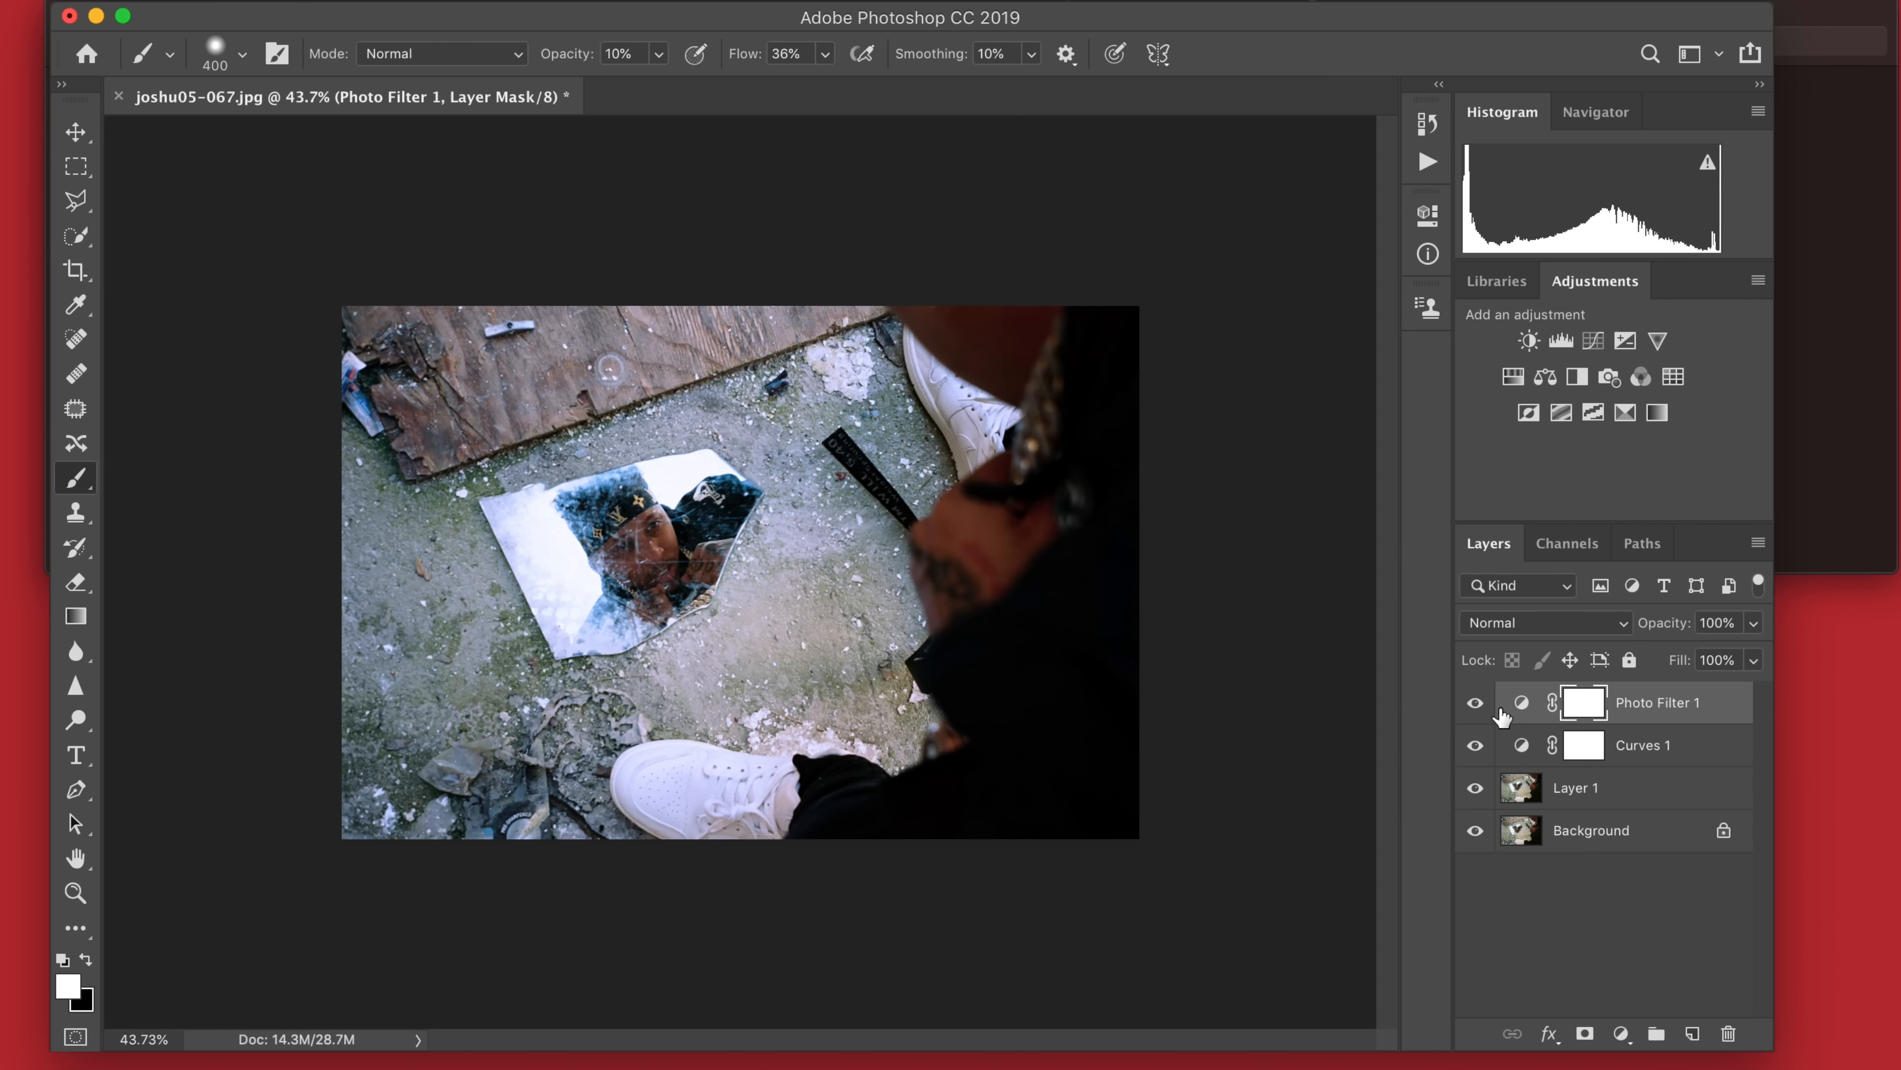
Set the Photo Filter 1 layer's blend mode to Color and invert its mask to black.
{"action": "left_click", "coordinate": [1546, 622]}
{"action": "key", "text": "Escape"}
{"action": "key", "text": "shift+alt+c"}
{"action": "key", "text": "super+i"}
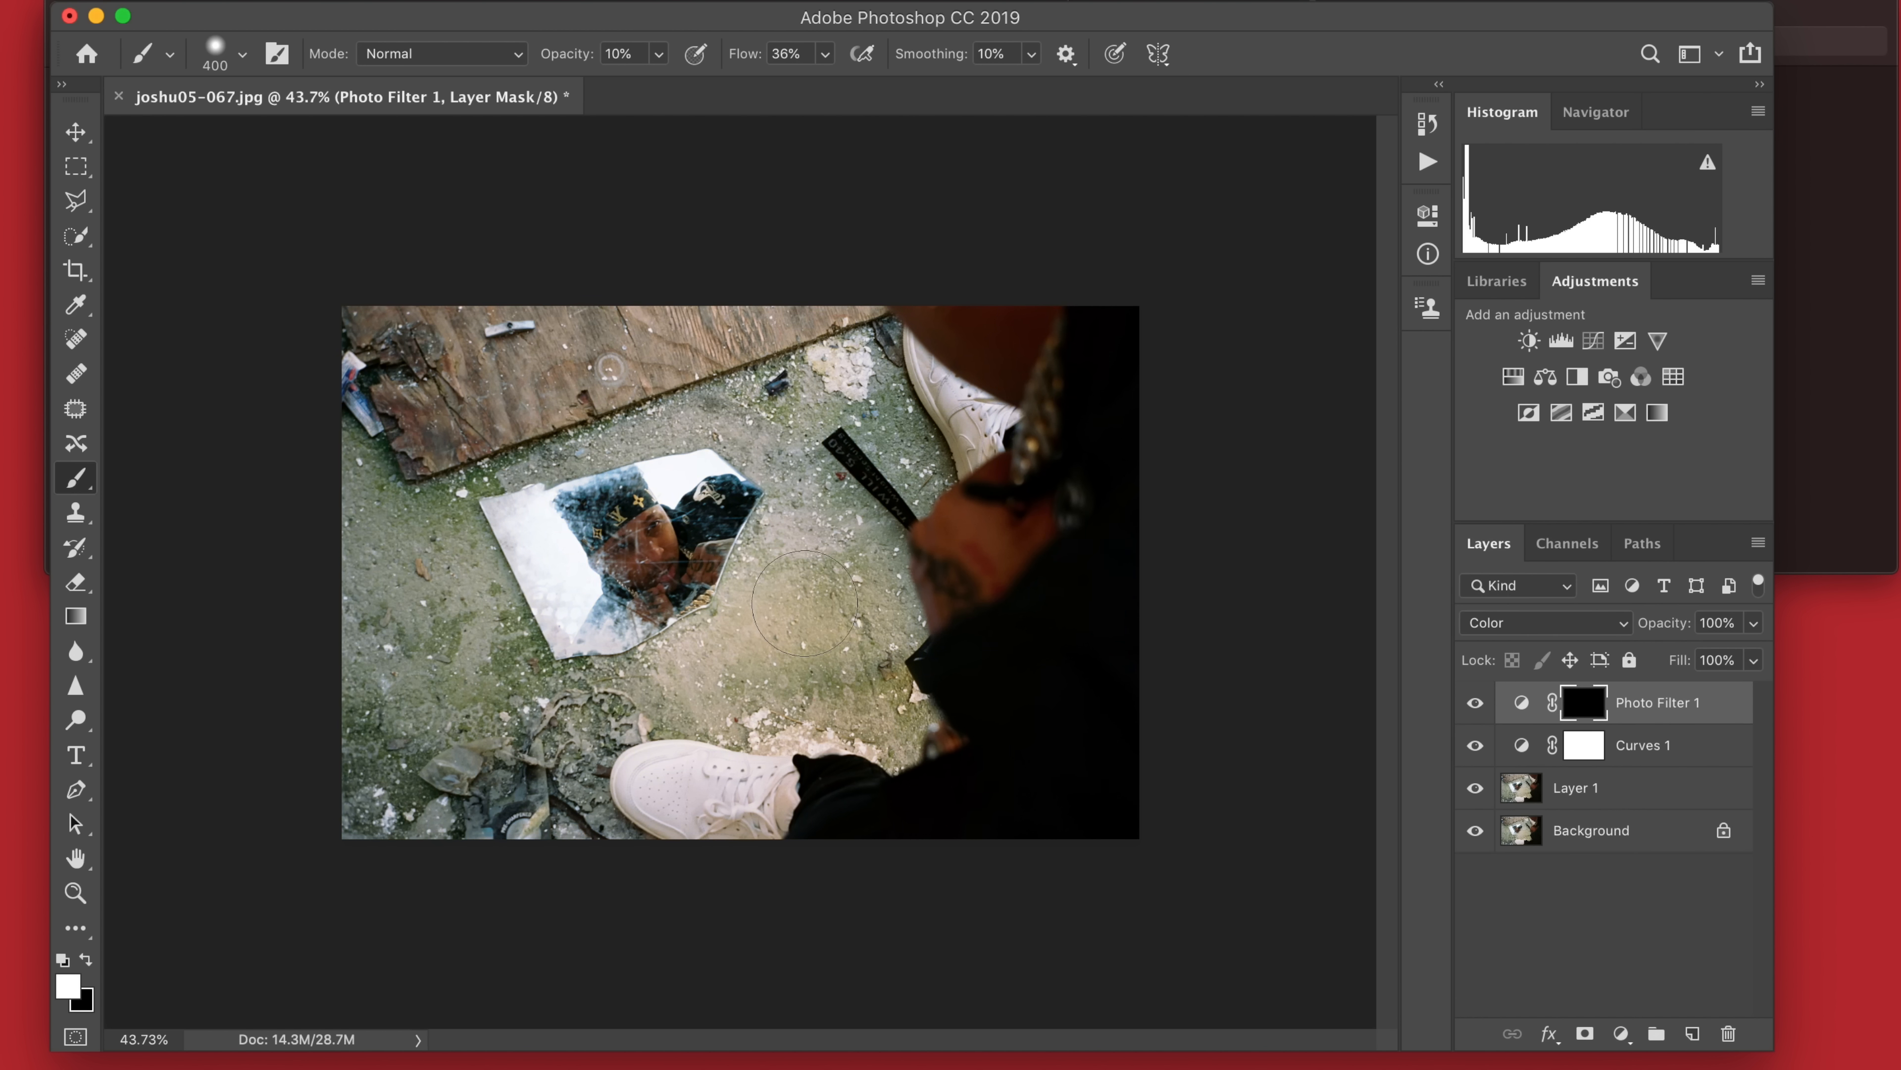
Paint the cooling filter onto the lower shoe and the mirror shard, set the layer's opacity to 31%, and compare the effect.
{"action": "key", "text": "bracketleft"}
{"action": "mouse_move", "coordinate": [697, 791]}
{"action": "left_mouse_down"}
{"action": "mouse_move", "coordinate": [740, 779]}
{"action": "mouse_move", "coordinate": [756, 817]}
{"action": "left_mouse_up"}
{"action": "key", "text": "bracketleft"}
{"action": "left_click_drag", "start_coordinate": [678, 506], "coordinate": [670, 480]}
{"action": "left_click_drag", "start_coordinate": [1665, 622], "coordinate": [1568, 630]}
{"action": "scroll", "coordinate": [1134, 650], "scroll_direction": "down", "scroll_amount": 2}
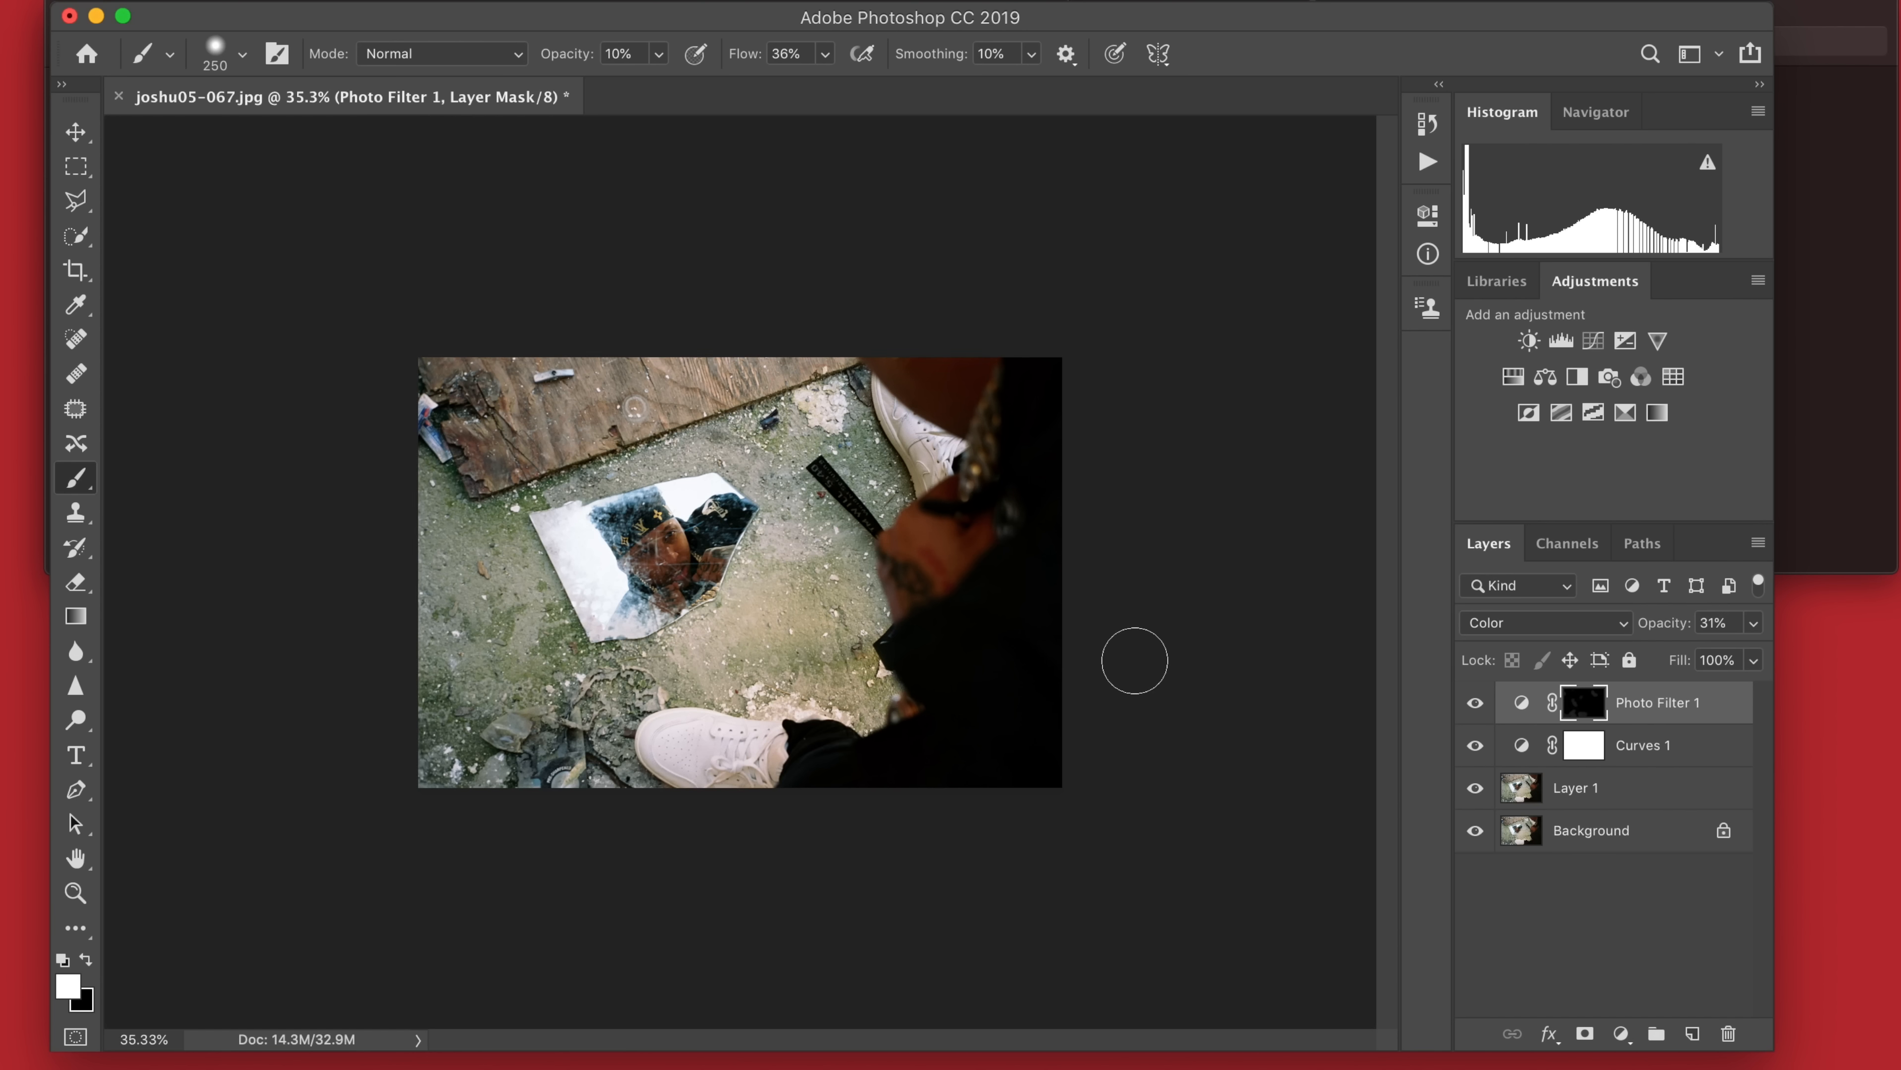
{"action": "left_click", "coordinate": [1474, 702]}
{"action": "left_click", "coordinate": [1475, 702]}
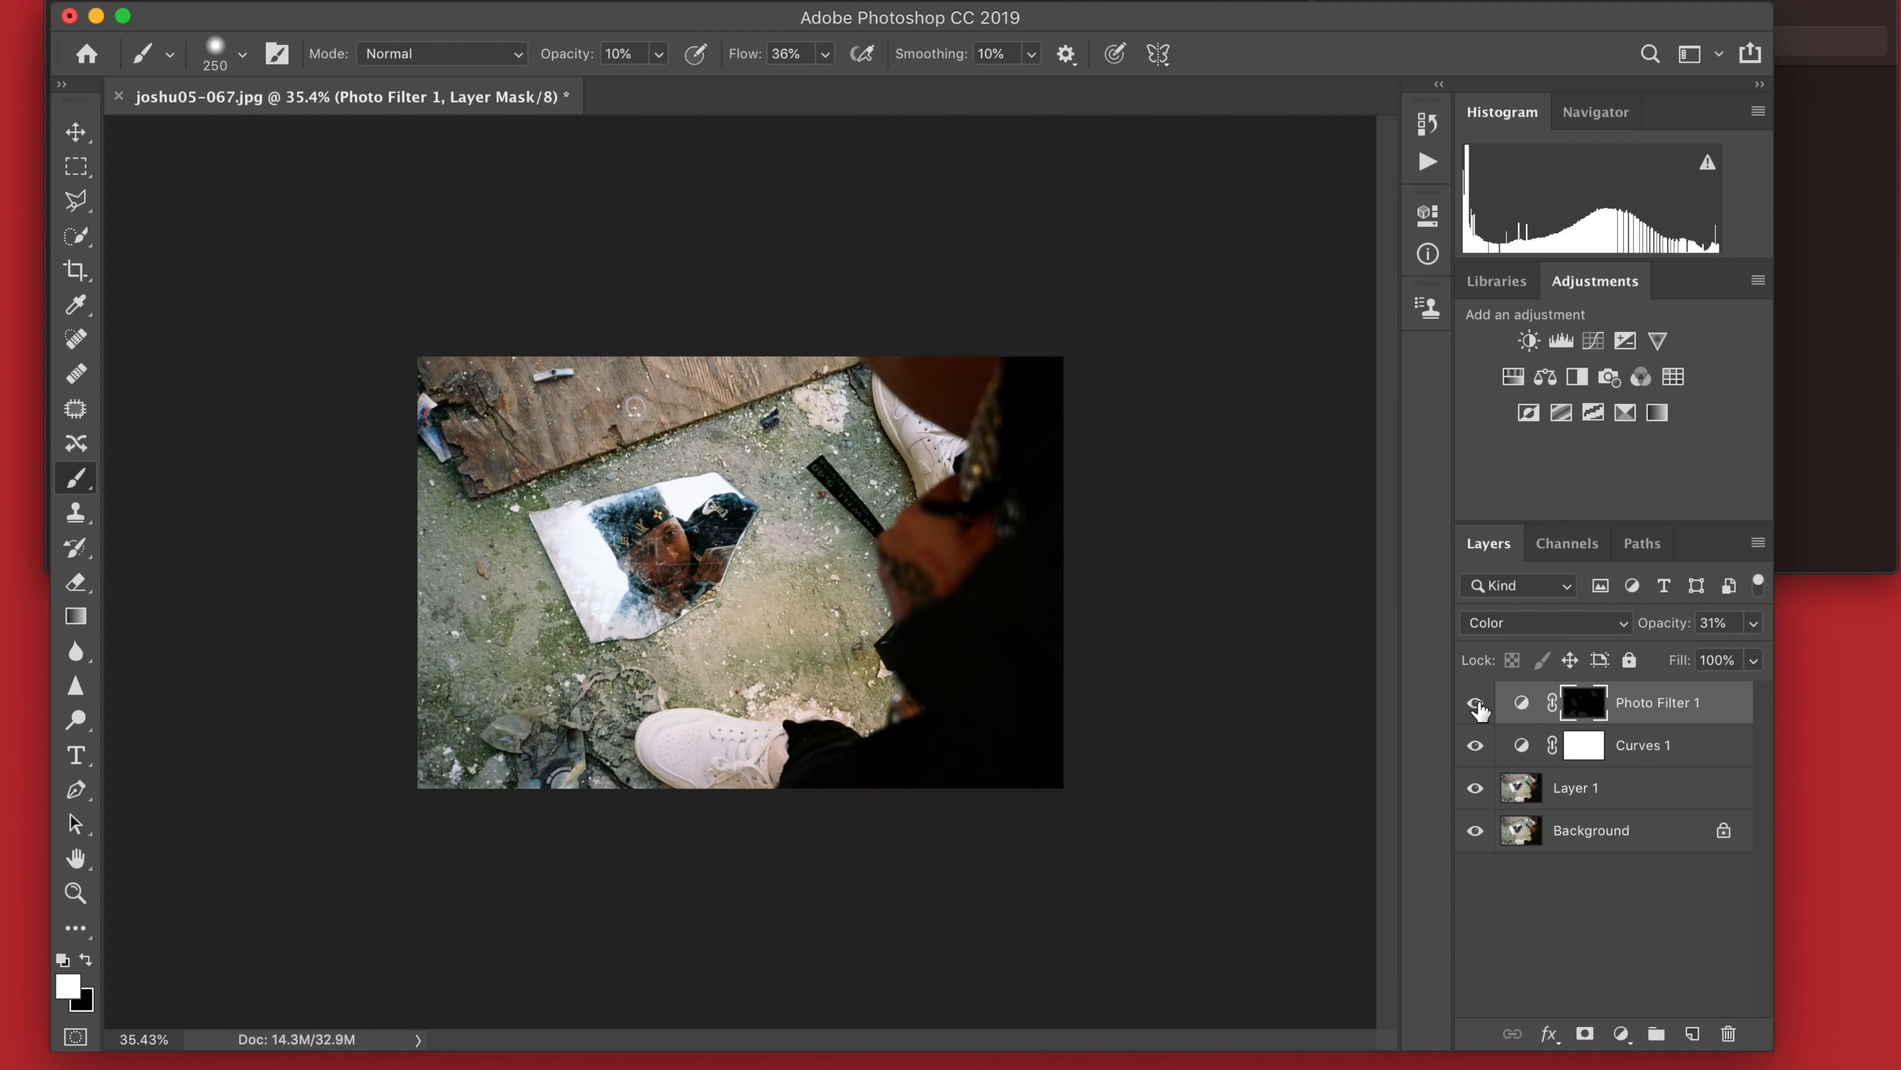
Add a second Photo Filter adjustment above Photo Filter 1 with the default filter and invert its mask to black.
{"action": "left_click", "coordinate": [1611, 378]}
{"action": "left_click", "coordinate": [1347, 206]}
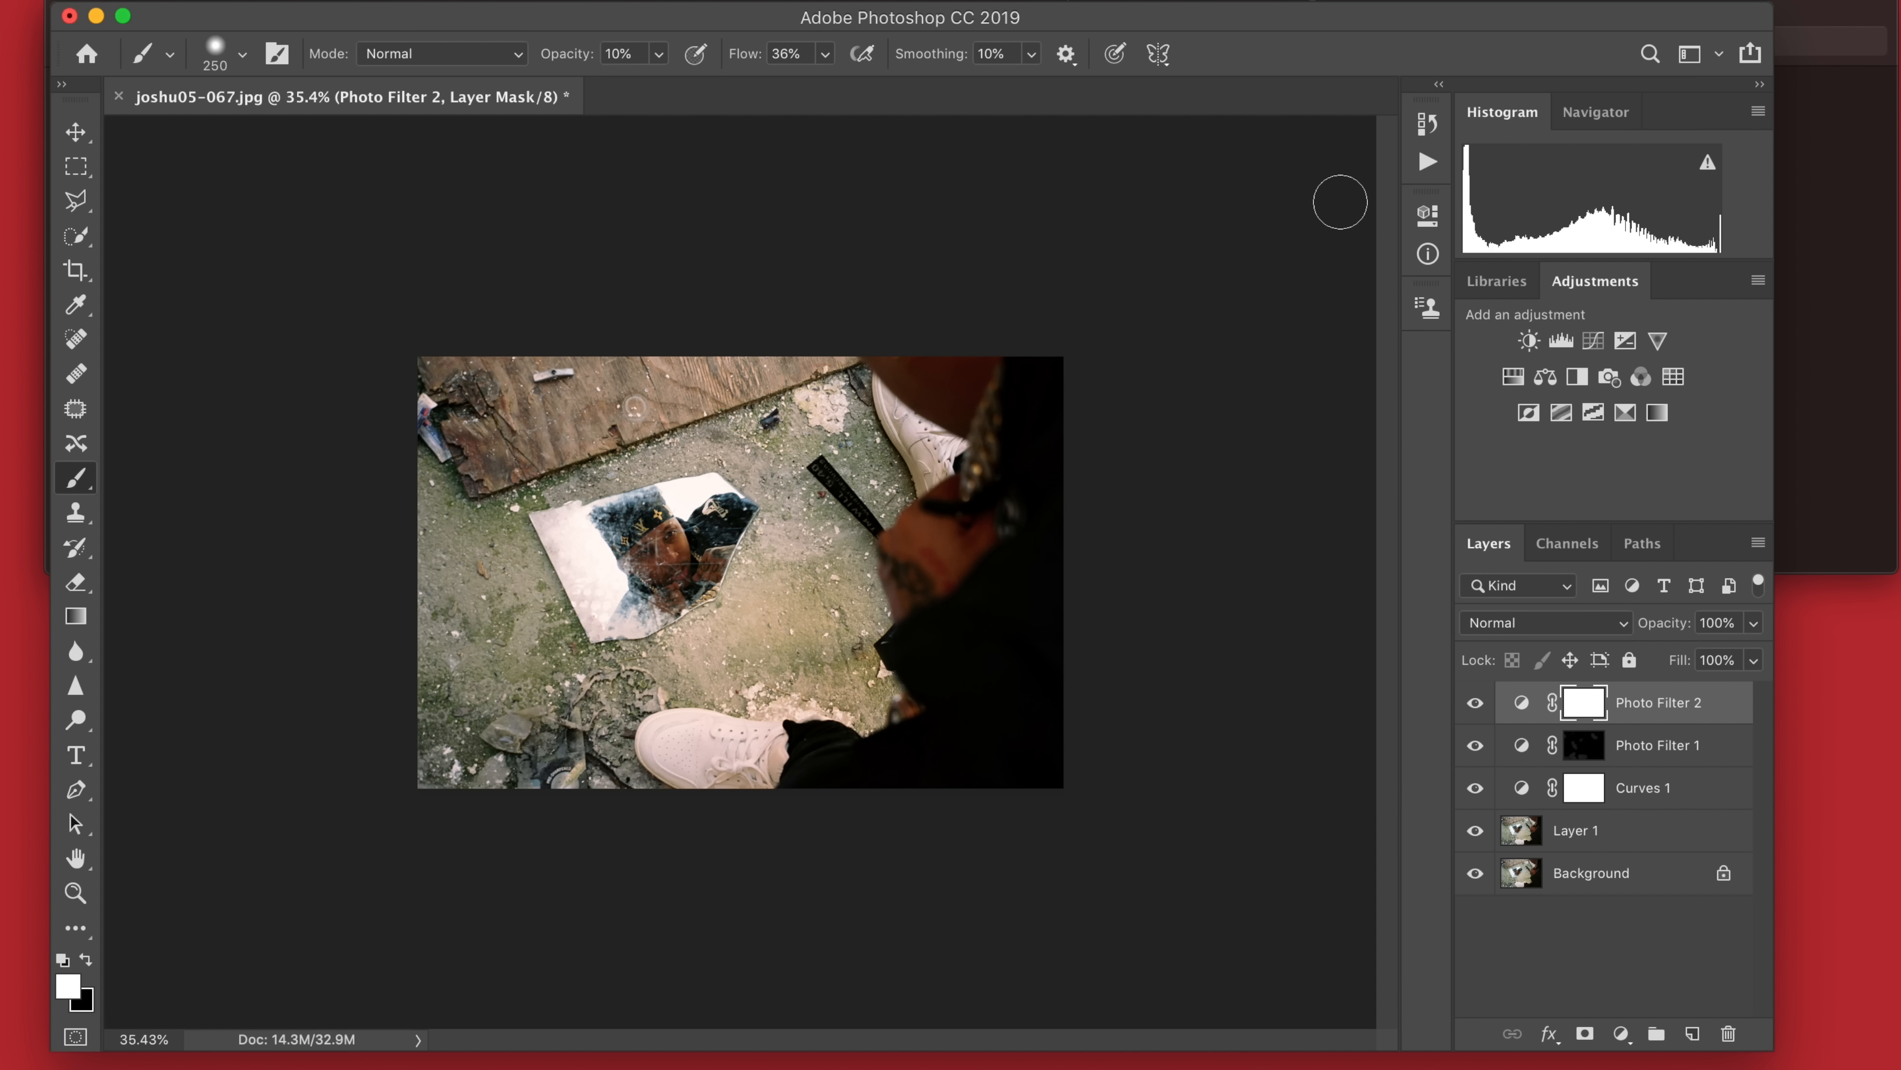
{"action": "key", "text": "super+i"}
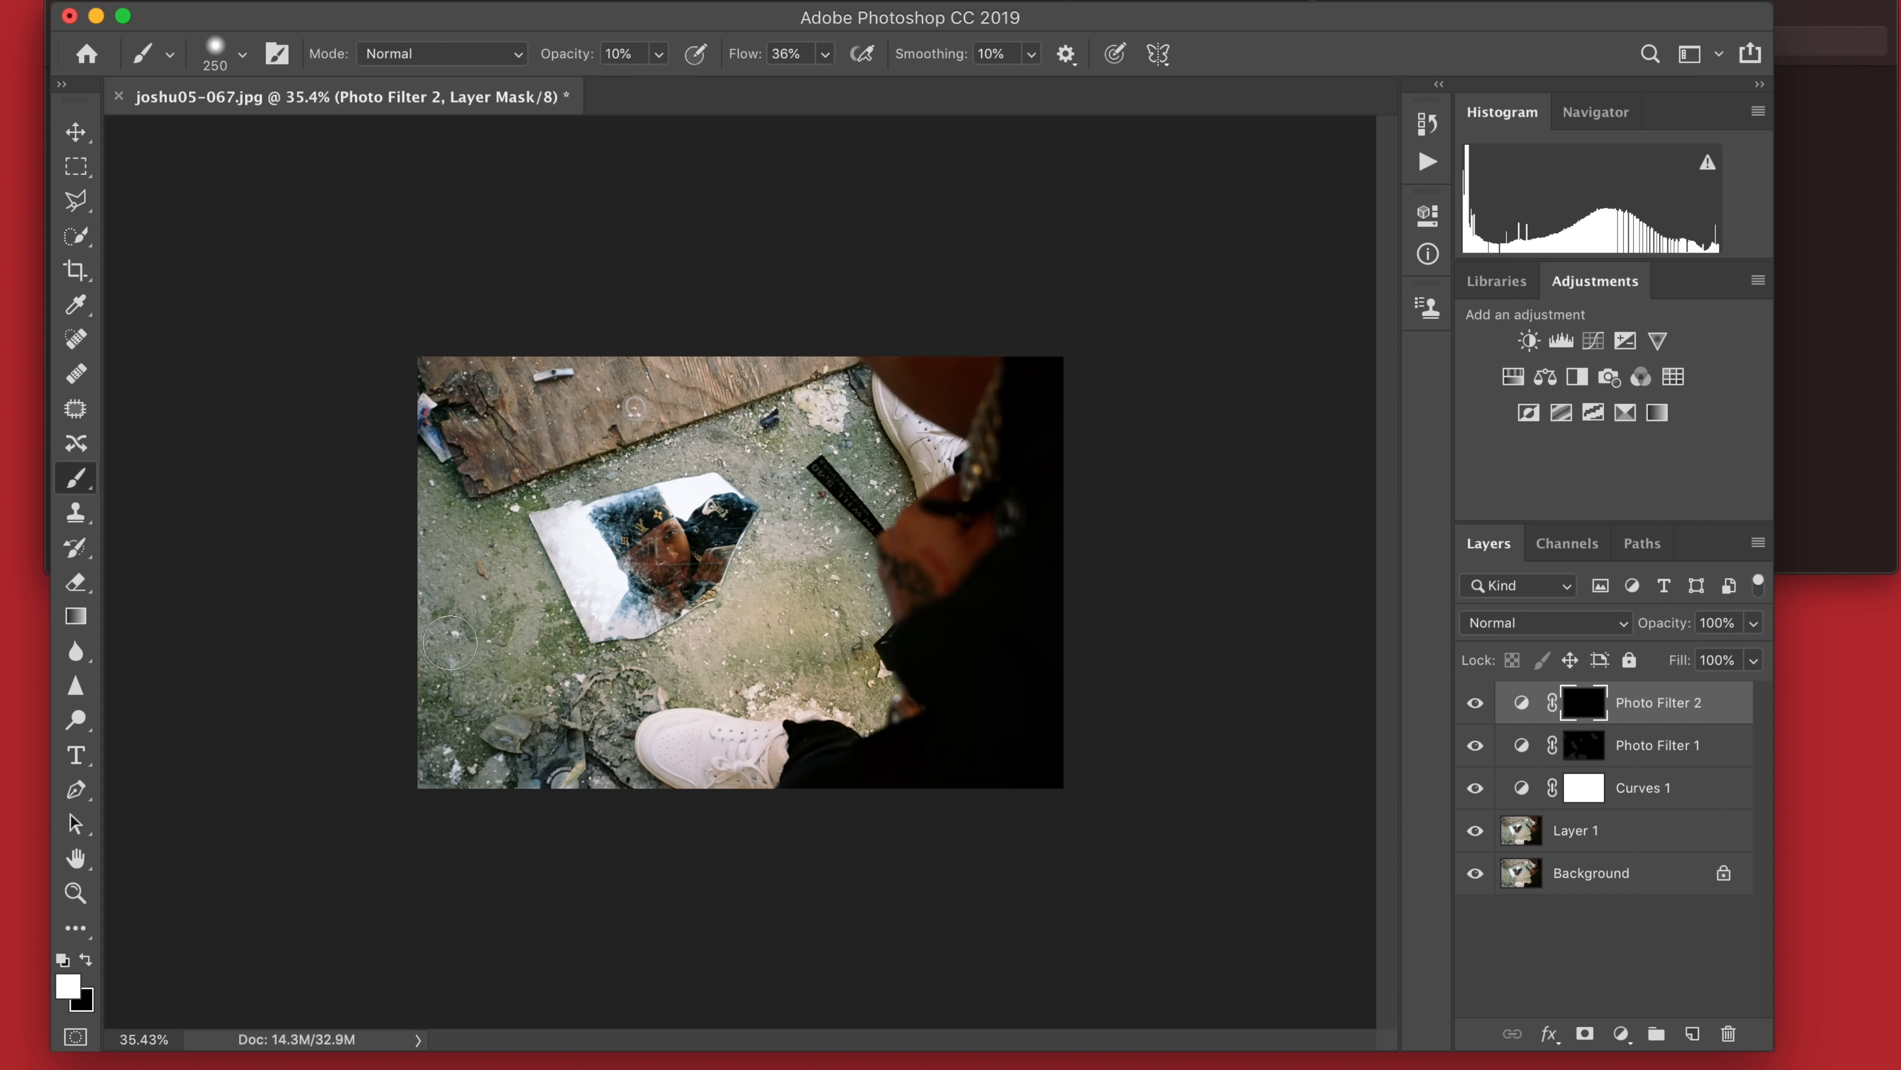
Paint the Photo Filter 2 mask white over the wooden board and the man's face and hand, resizing the soft brush up to 500.
{"action": "mouse_move", "coordinate": [524, 429]}
{"action": "left_mouse_down"}
{"action": "mouse_move", "coordinate": [461, 382]}
{"action": "mouse_move", "coordinate": [493, 443]}
{"action": "mouse_move", "coordinate": [508, 396]}
{"action": "mouse_move", "coordinate": [594, 417]}
{"action": "mouse_move", "coordinate": [631, 387]}
{"action": "mouse_move", "coordinate": [524, 435]}
{"action": "left_mouse_up"}
{"action": "key", "text": "bracketleft"}
{"action": "key", "text": "bracketleft"}
{"action": "key", "text": "bracketleft"}
{"action": "left_click_drag", "start_coordinate": [994, 393], "coordinate": [973, 490]}
{"action": "key", "text": "bracketright"}
{"action": "key", "text": "bracketright"}
{"action": "key", "text": "bracketright"}
{"action": "key", "text": "bracketright"}
{"action": "key", "text": "bracketright"}
{"action": "key", "text": "bracketright"}
{"action": "key", "text": "bracketright"}
{"action": "key", "text": "bracketright"}
{"action": "key", "text": "bracketright"}
Add a third Photo Filter adjustment above Photo Filter 2 and set its filter to Magenta.
{"action": "scroll", "coordinate": [1103, 599], "scroll_direction": "up", "scroll_amount": 2}
{"action": "left_click", "coordinate": [1609, 377]}
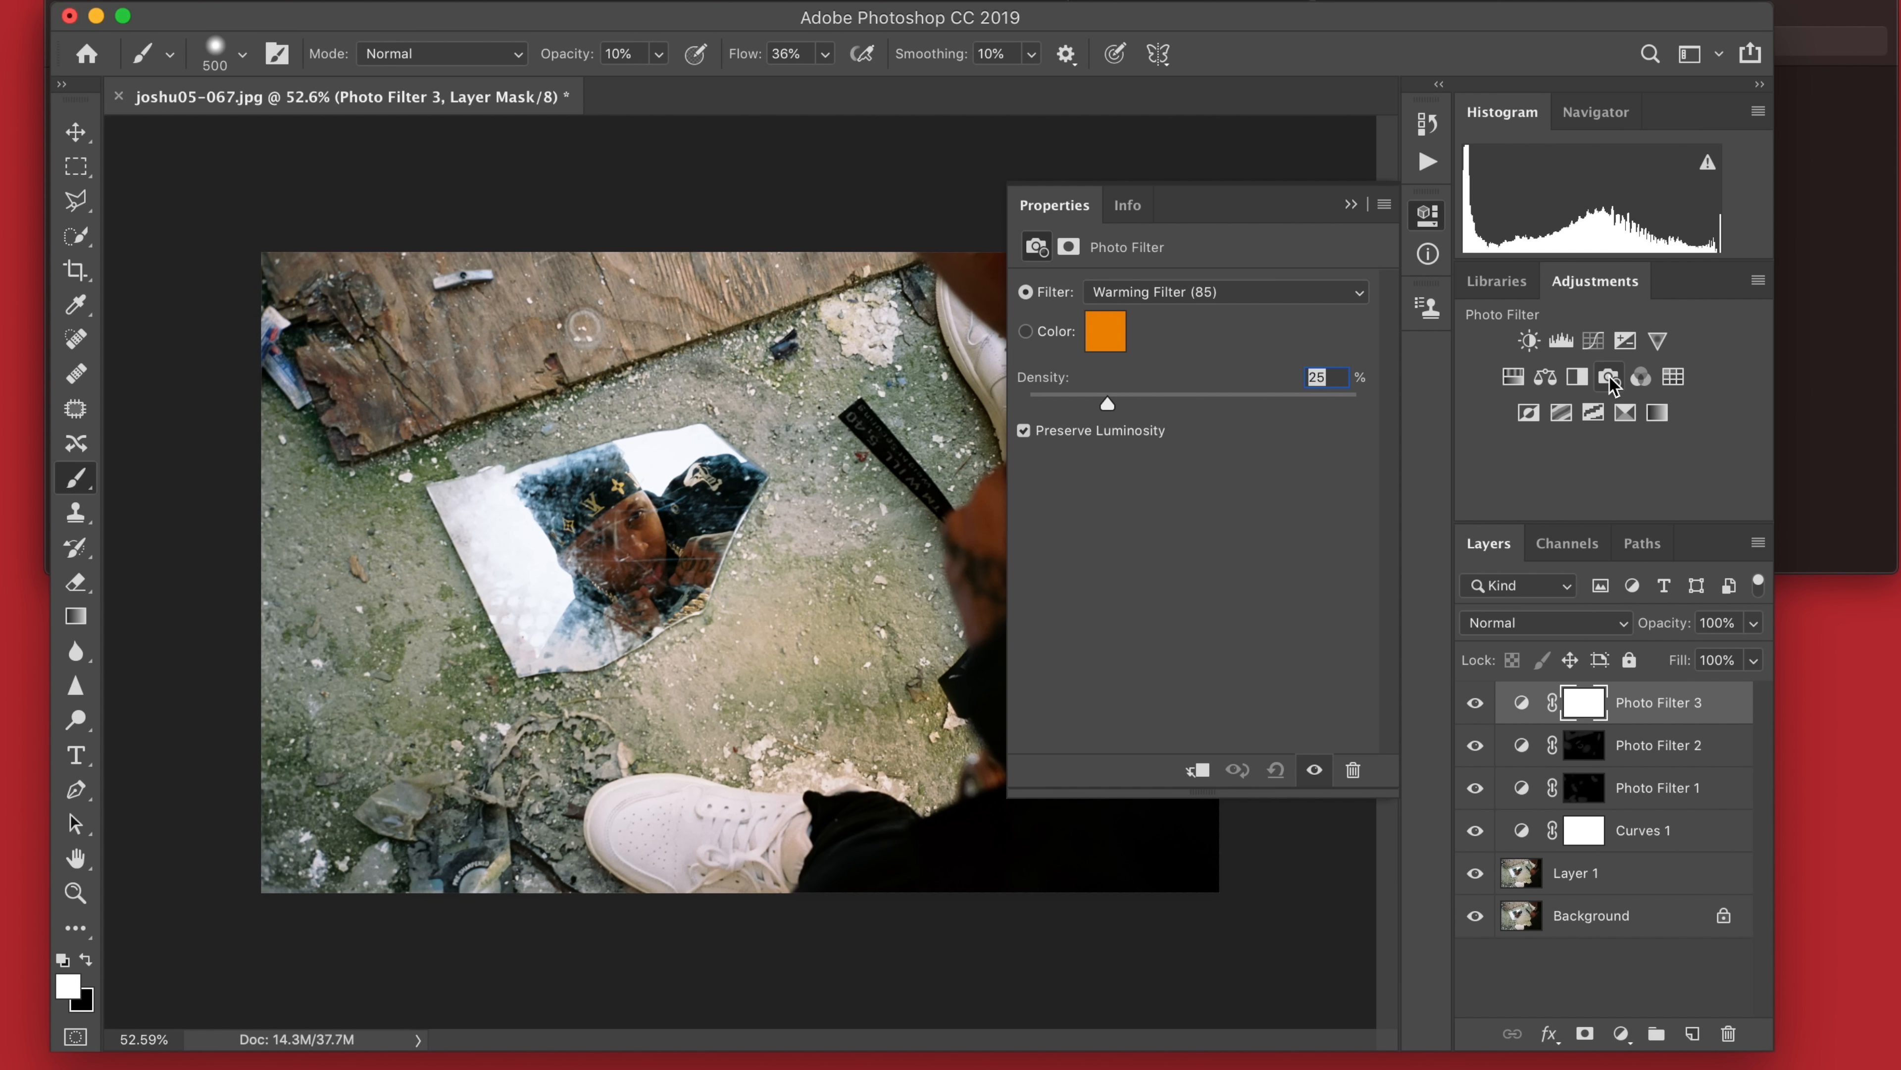
{"action": "left_click", "coordinate": [1191, 288]}
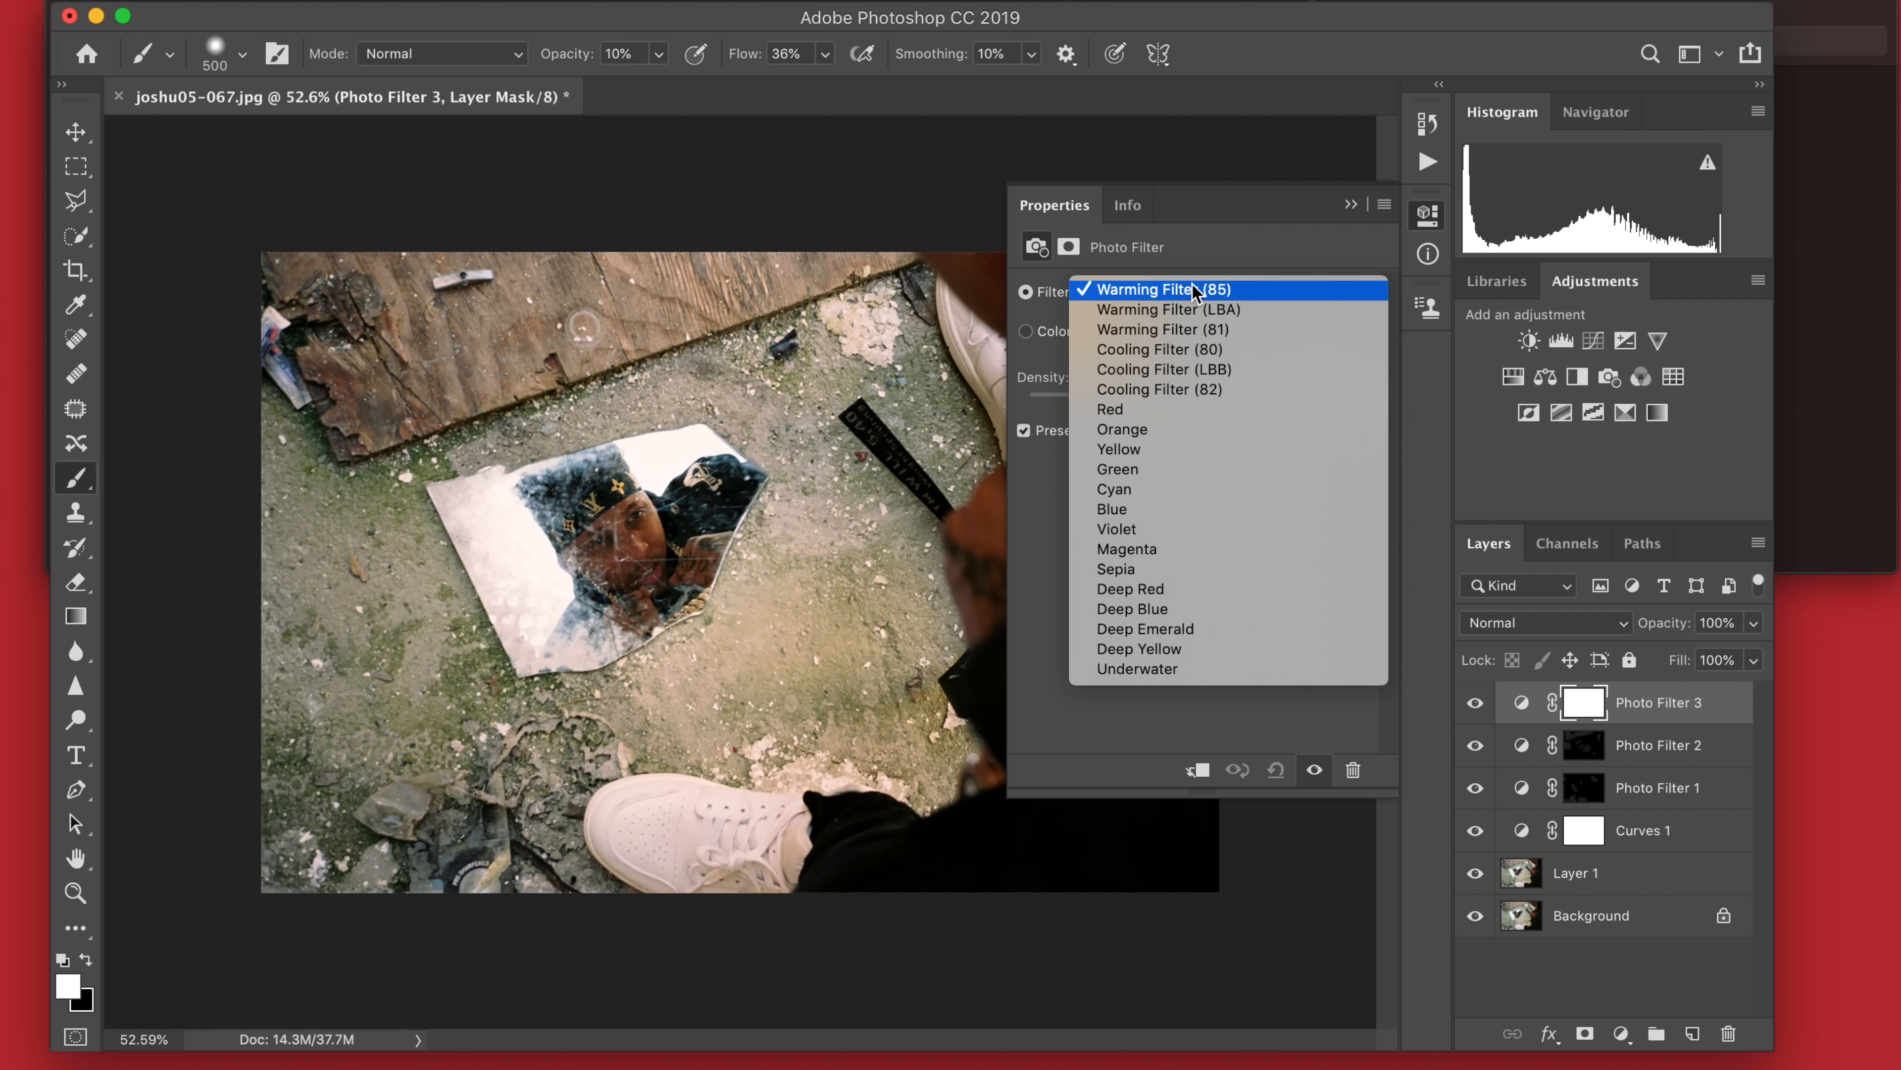
{"action": "left_click", "coordinate": [1158, 552]}
{"action": "scroll", "coordinate": [737, 571], "scroll_direction": "down", "scroll_amount": 2}
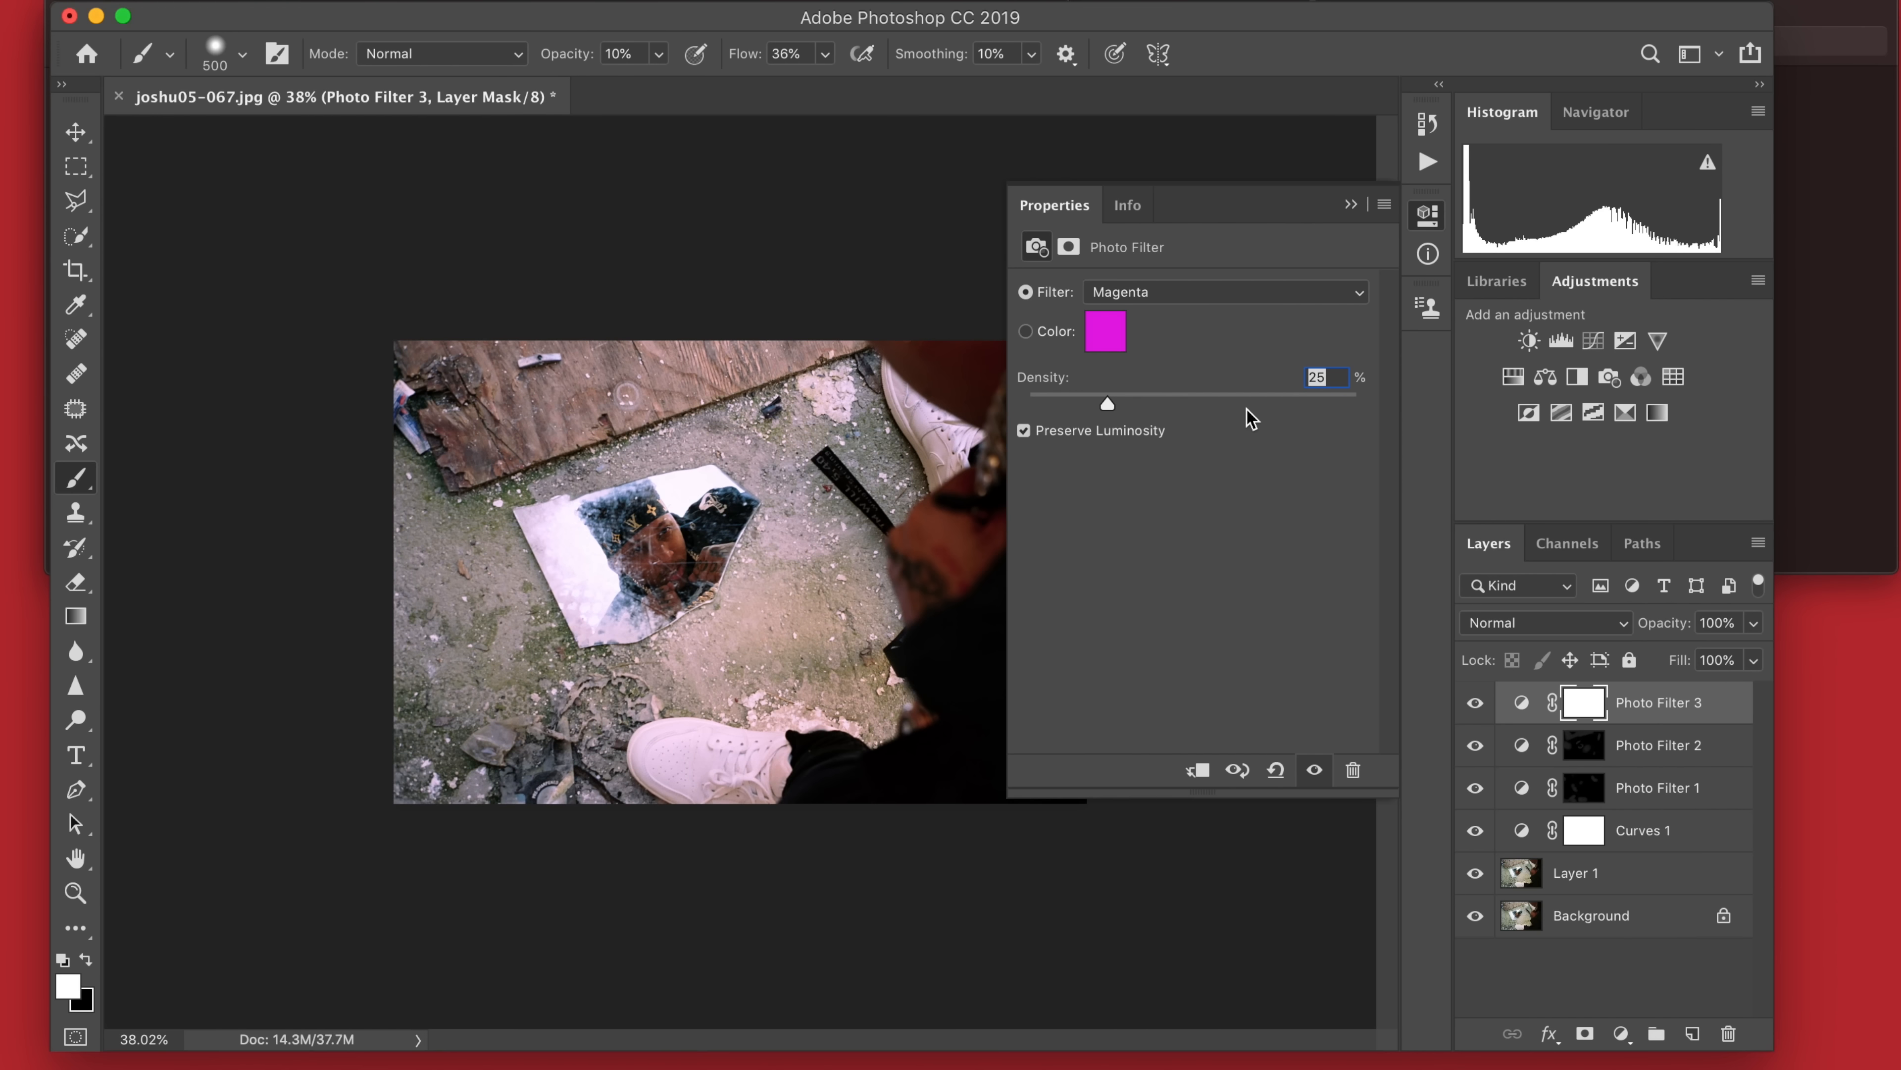
{"action": "left_click", "coordinate": [1356, 205]}
Set the Photo Filter 3 layer's blend mode to Color and try several low opacities, finishing at 5%.
{"action": "left_click", "coordinate": [1611, 624]}
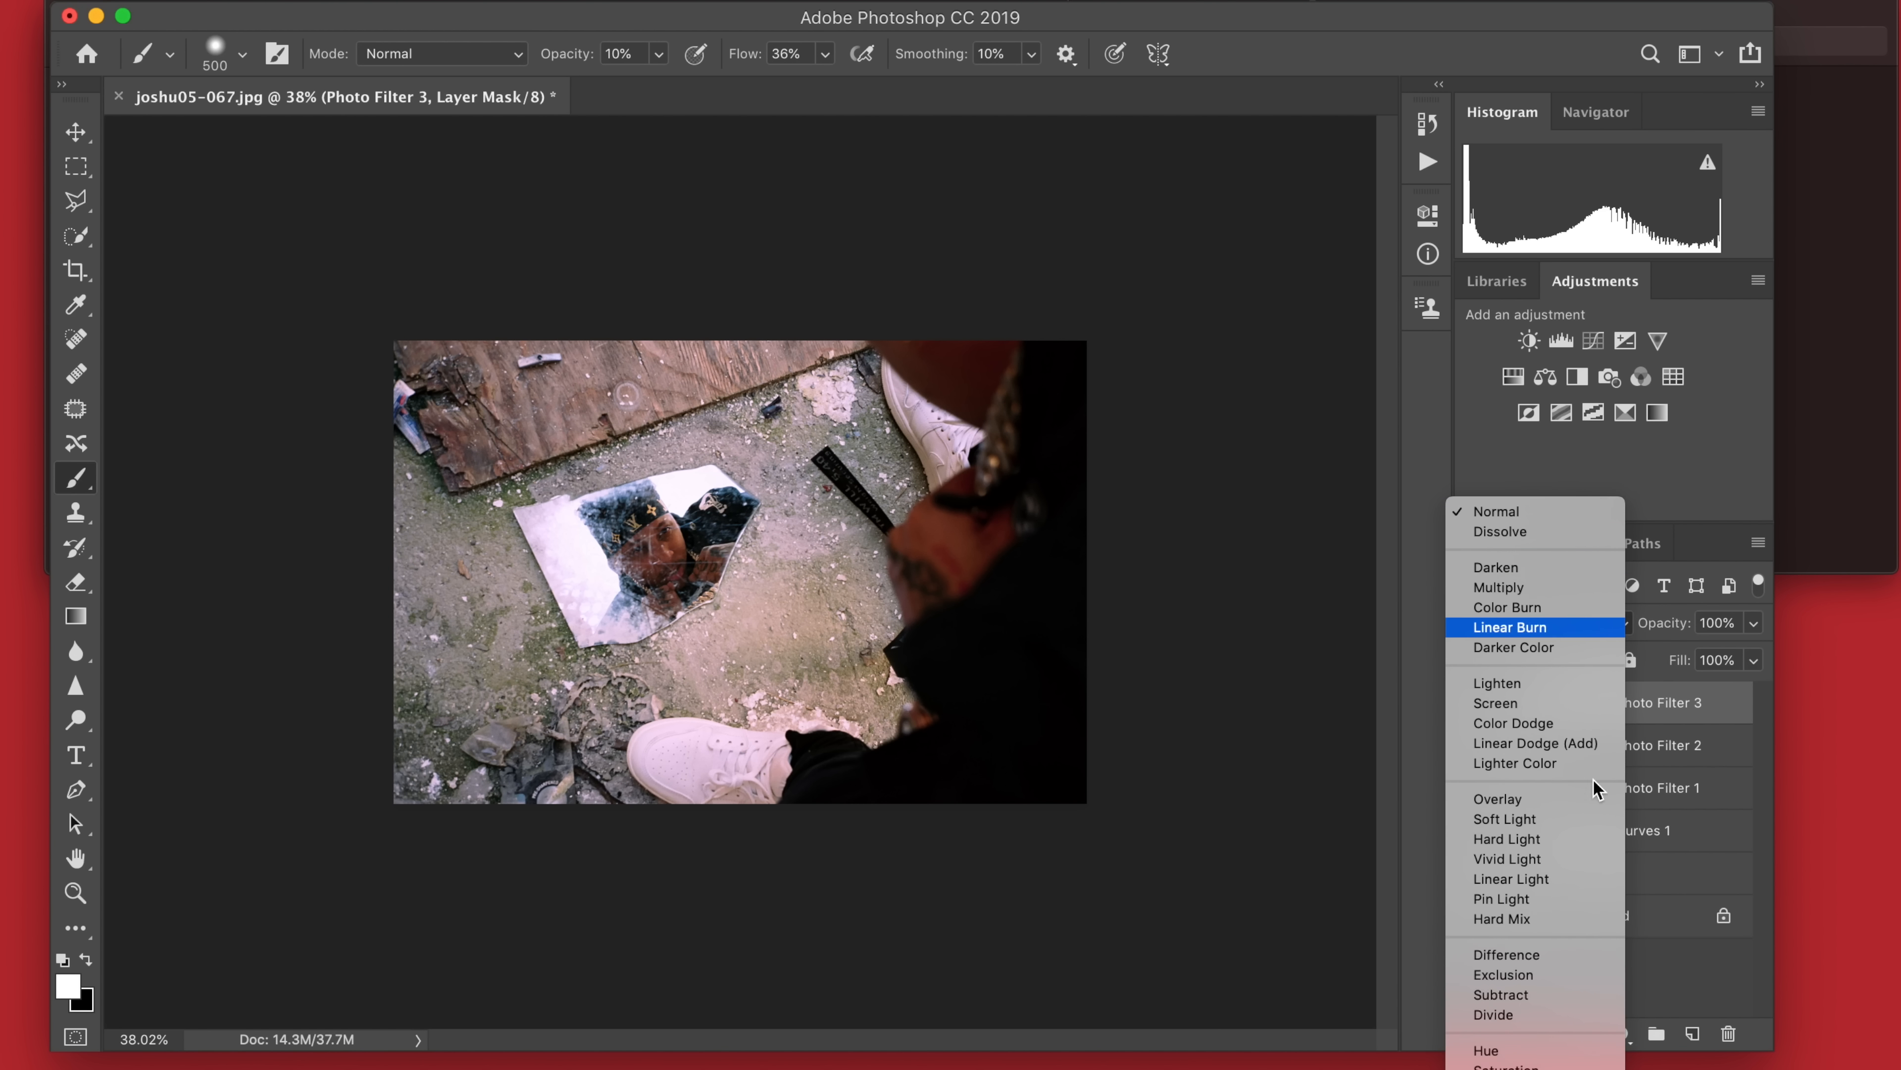
{"action": "left_click", "coordinate": [1501, 1059]}
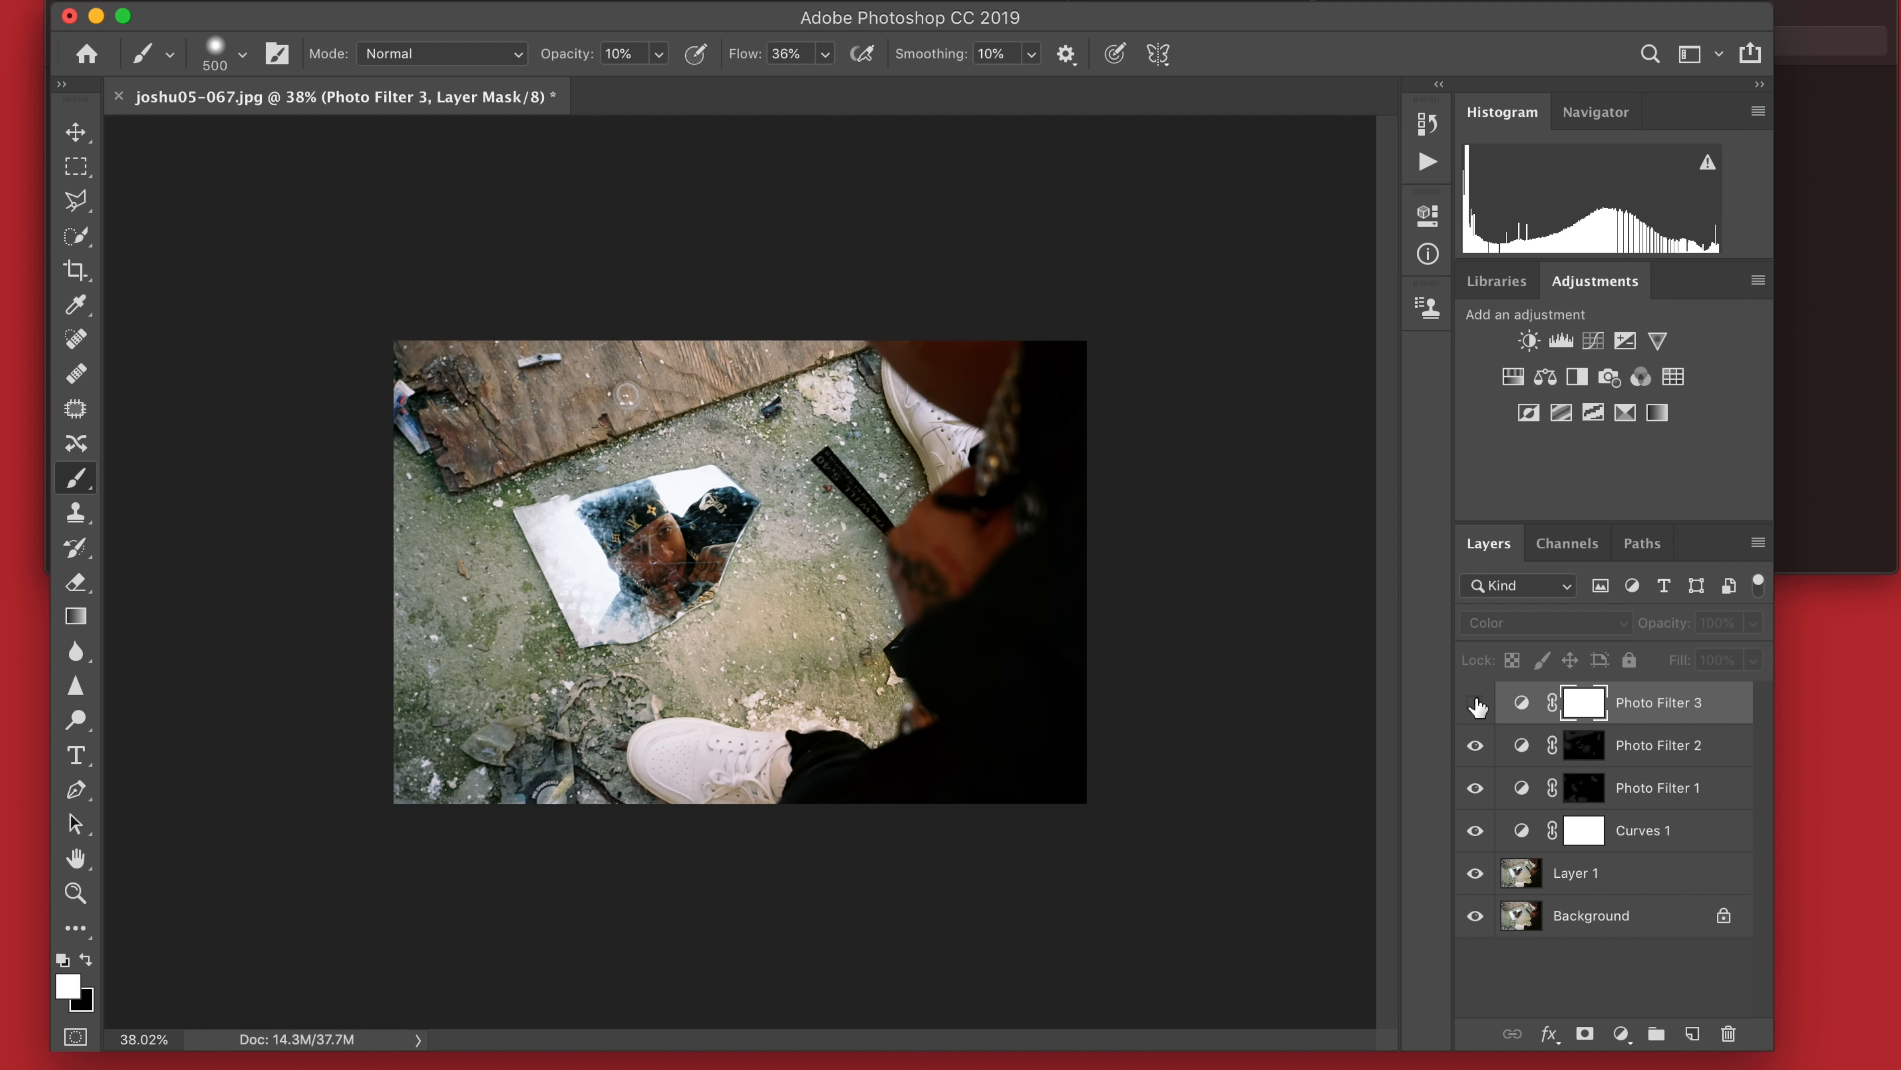
{"action": "double_click", "coordinate": [1701, 628]}
{"action": "type", "text": "0"}
{"action": "key", "text": "Return"}
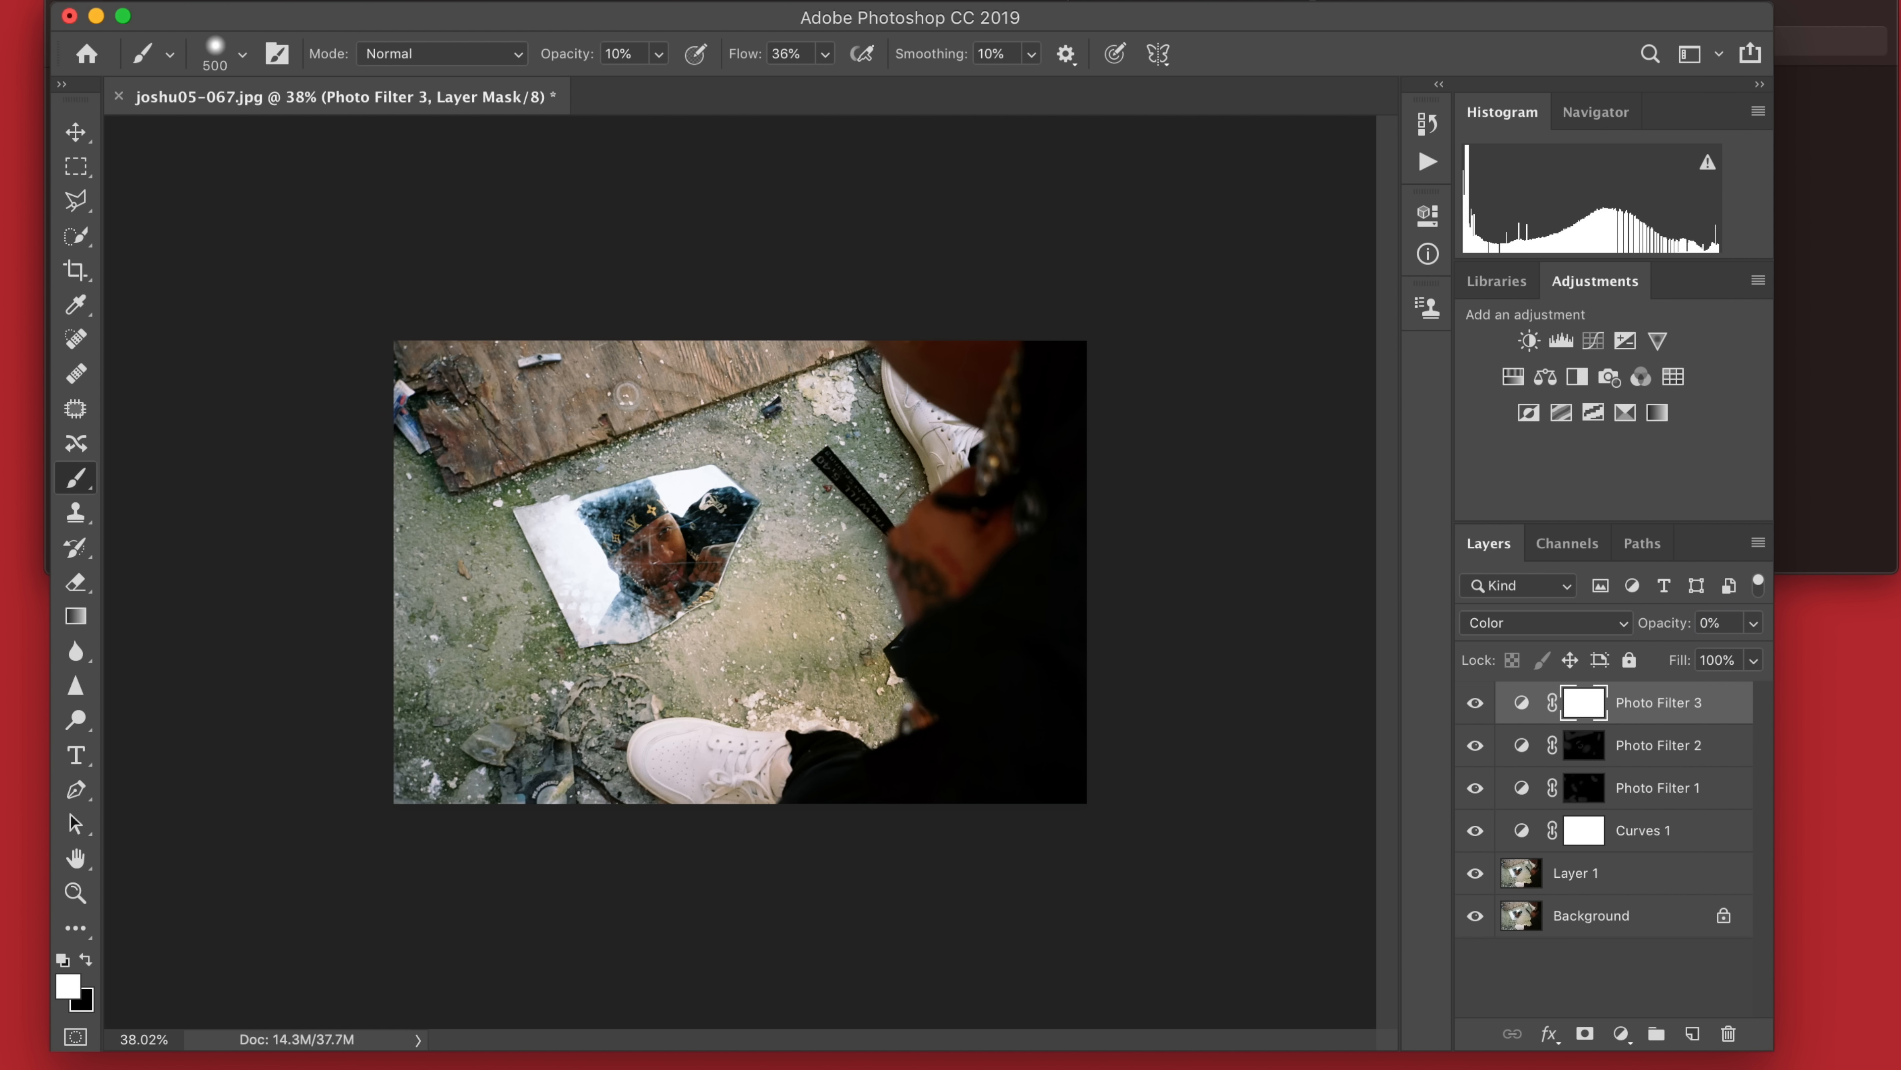
{"action": "type", "text": "10"}
{"action": "key", "text": "Return"}
{"action": "type", "text": "0"}
{"action": "type", "text": "10"}
{"action": "type", "text": "5"}
{"action": "scroll", "coordinate": [1010, 719], "scroll_direction": "down", "scroll_amount": 3}
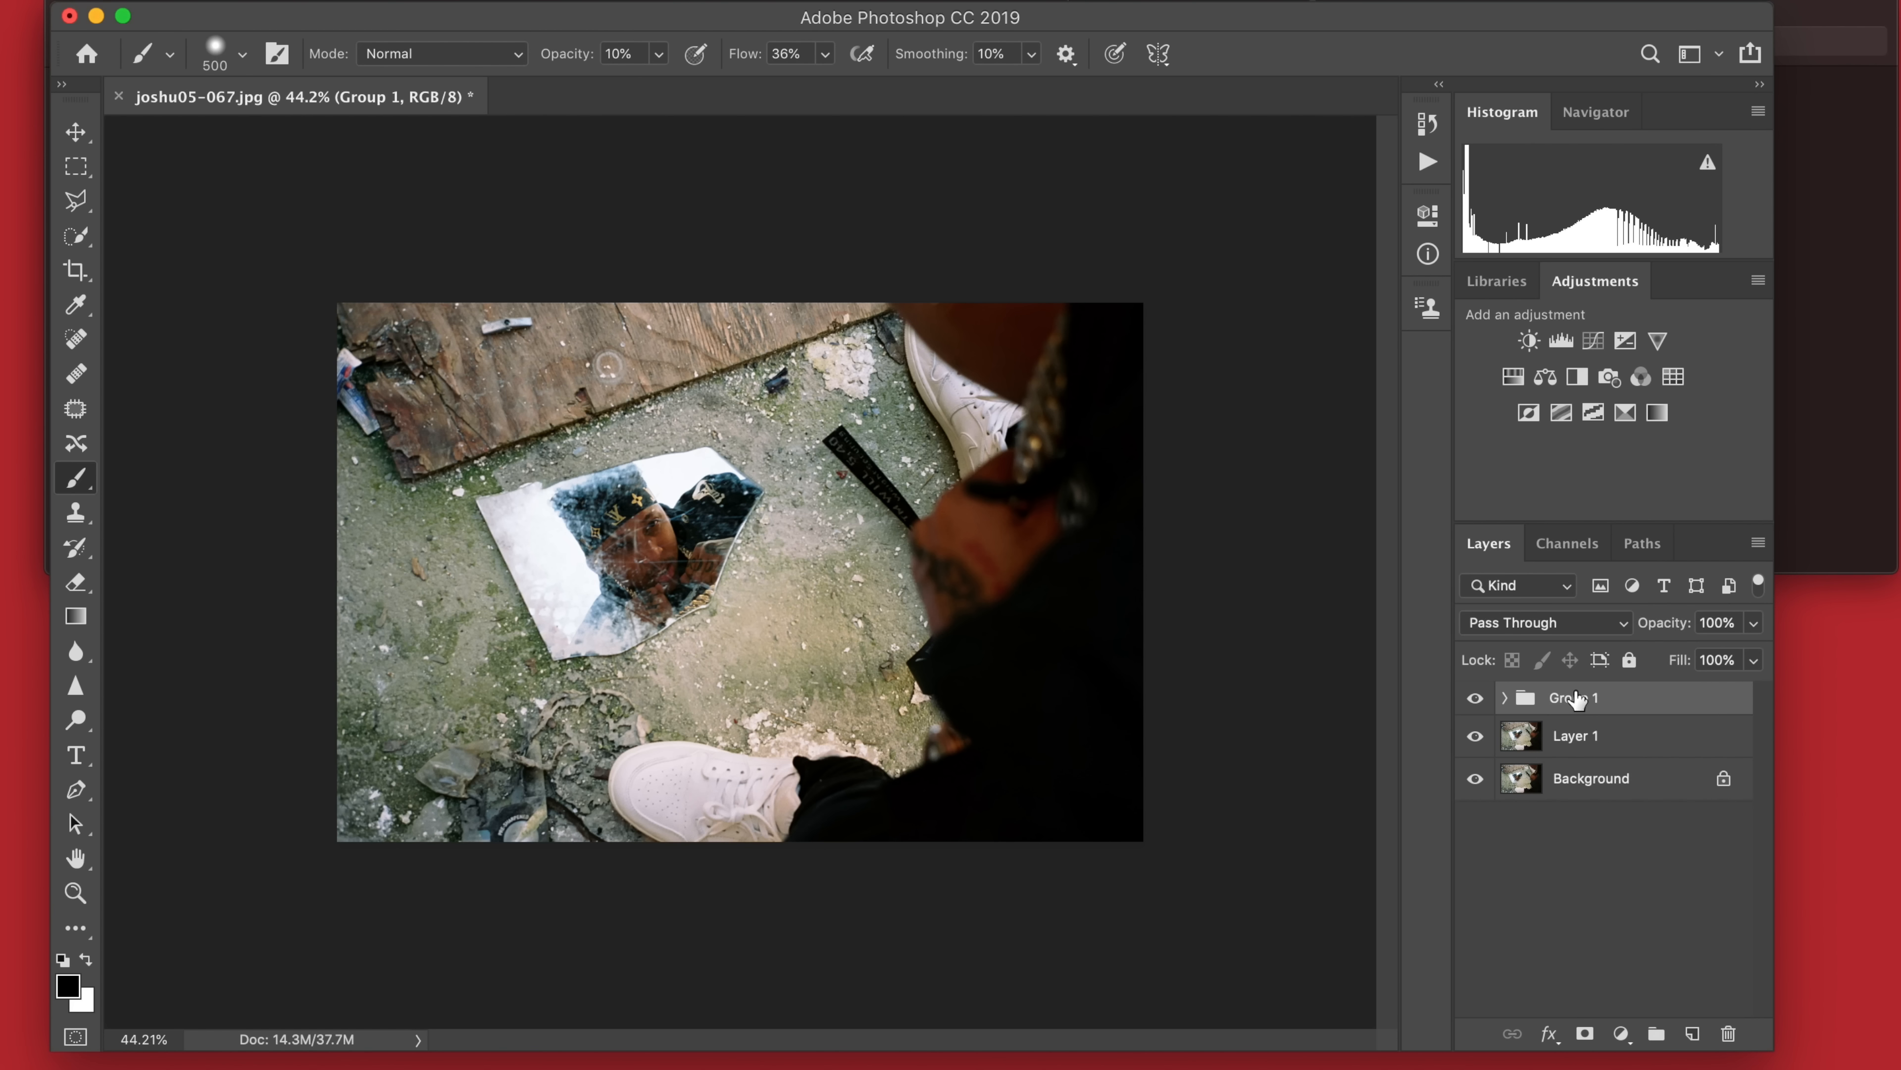
Rename the group above Layer 1 as 1st.
{"action": "double_click", "coordinate": [1574, 696]}
{"action": "type", "text": "1st"}
{"action": "key", "text": "Return"}
Compare the photo with and without the 1st group's adjustments.
{"action": "left_click", "coordinate": [1475, 698]}
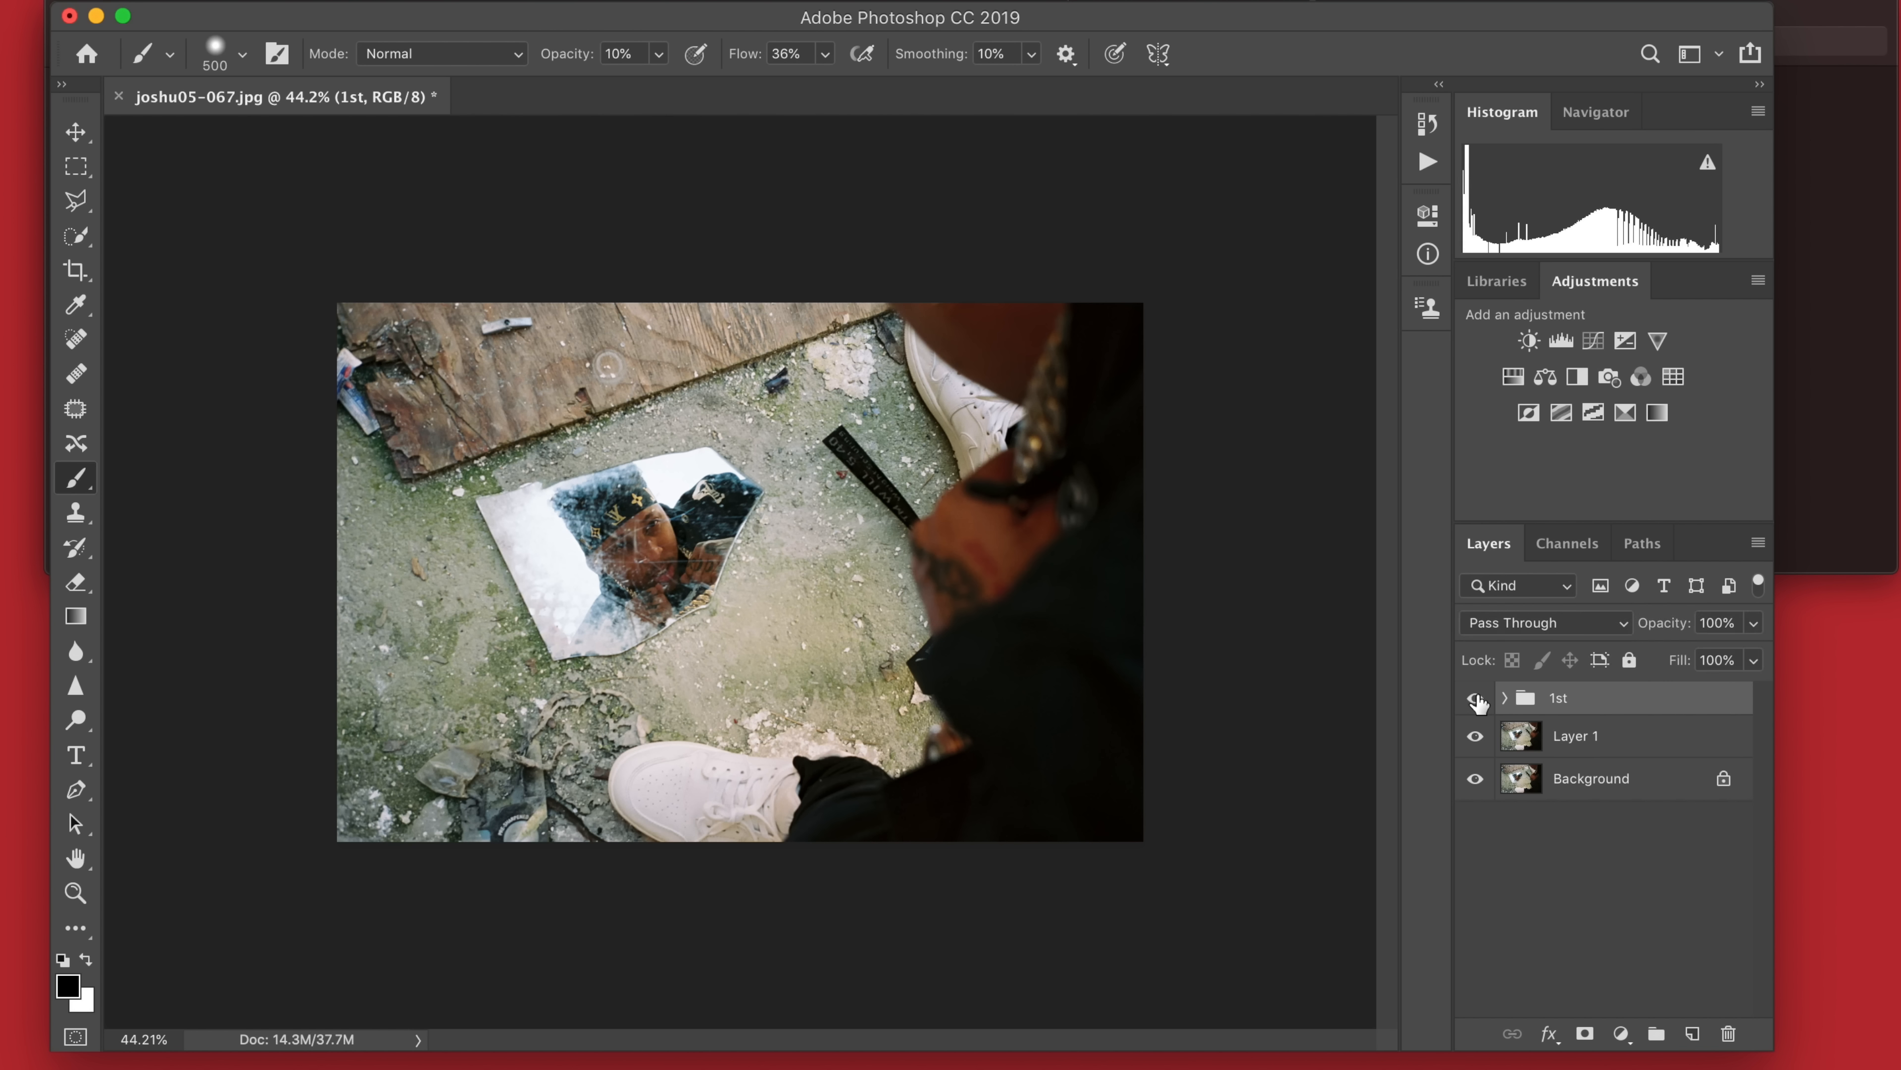
{"action": "left_click", "coordinate": [1476, 698]}
{"action": "left_click", "coordinate": [1476, 698]}
{"action": "left_click", "coordinate": [1476, 698]}
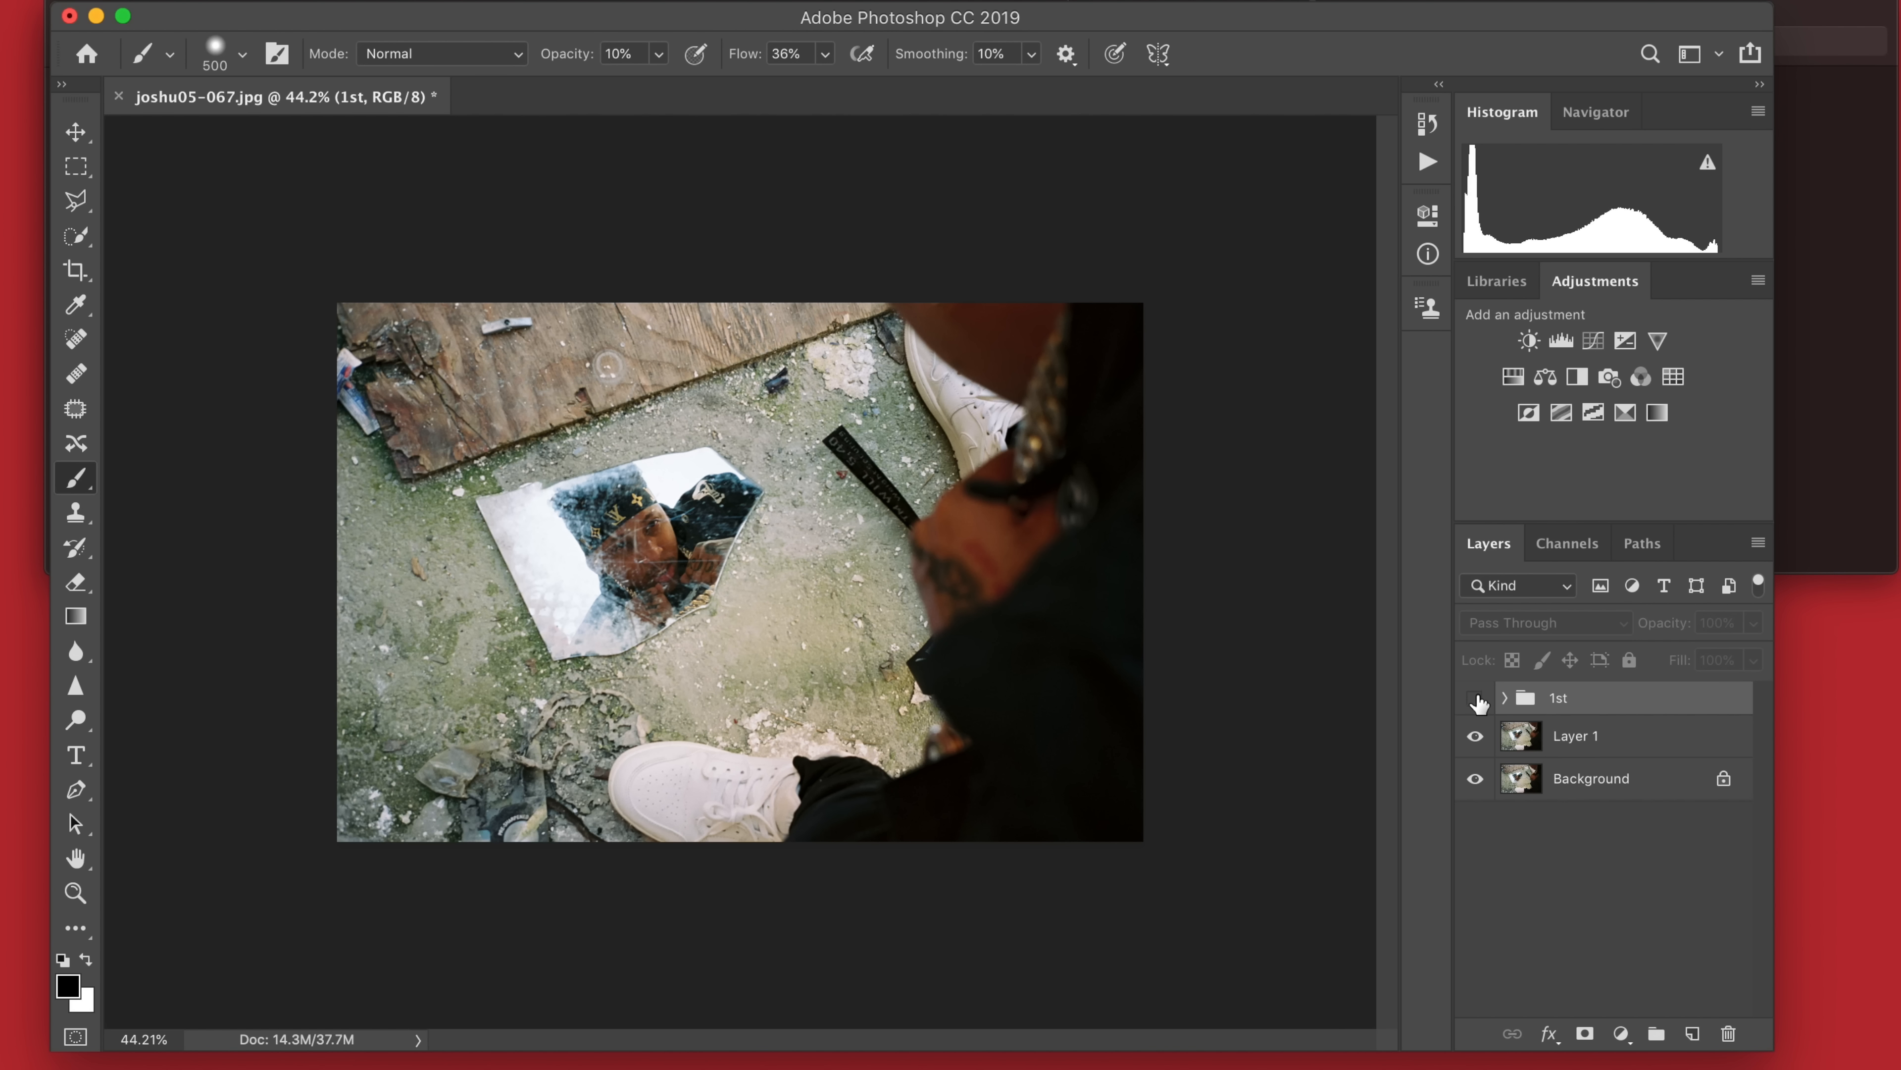
{"action": "left_click", "coordinate": [1475, 698]}
{"action": "left_click", "coordinate": [1475, 699]}
{"action": "left_click", "coordinate": [1476, 698]}
{"action": "left_click", "coordinate": [1476, 698]}
{"action": "left_click", "coordinate": [1476, 698]}
{"action": "left_click", "coordinate": [1476, 698]}
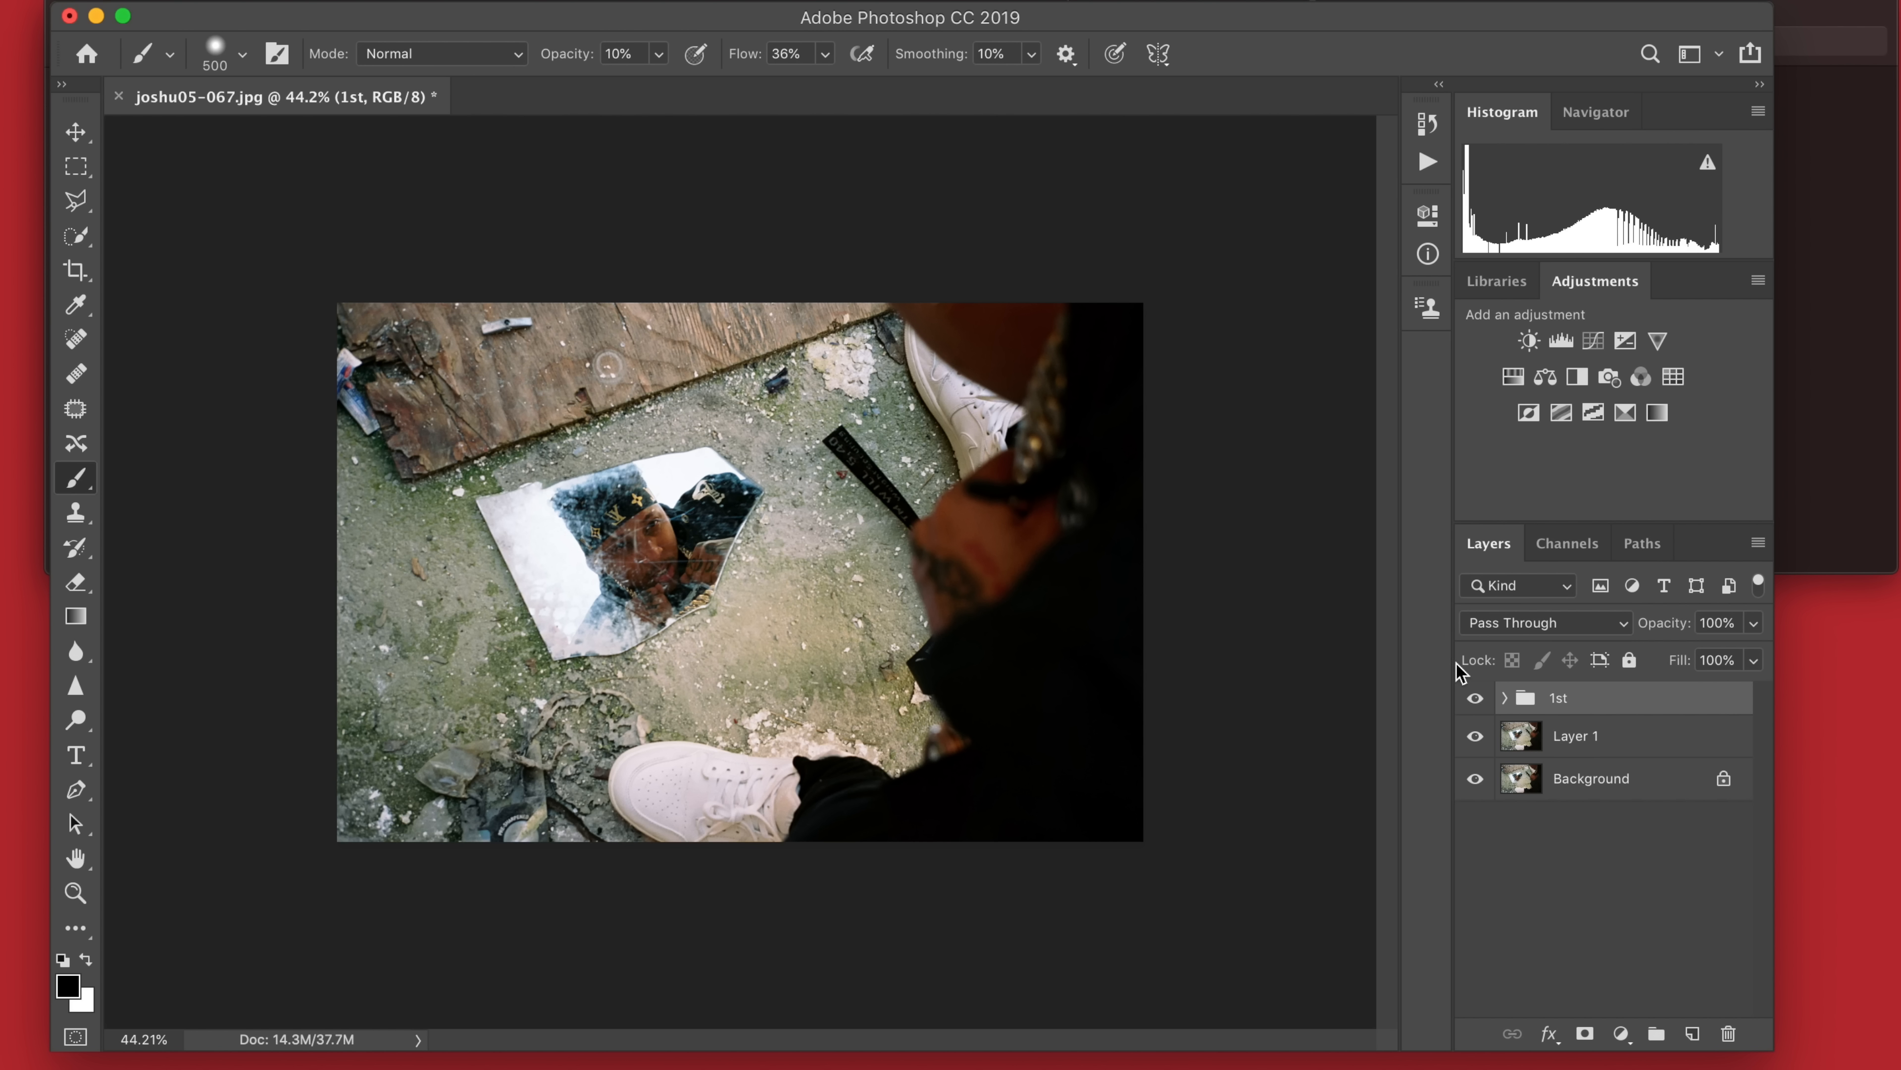
Add a Curves adjustment above the 1st group and darken the midtones from input 134 to output 114.
{"action": "left_click", "coordinate": [1592, 342]}
{"action": "left_click_drag", "start_coordinate": [1220, 495], "coordinate": [1226, 507]}
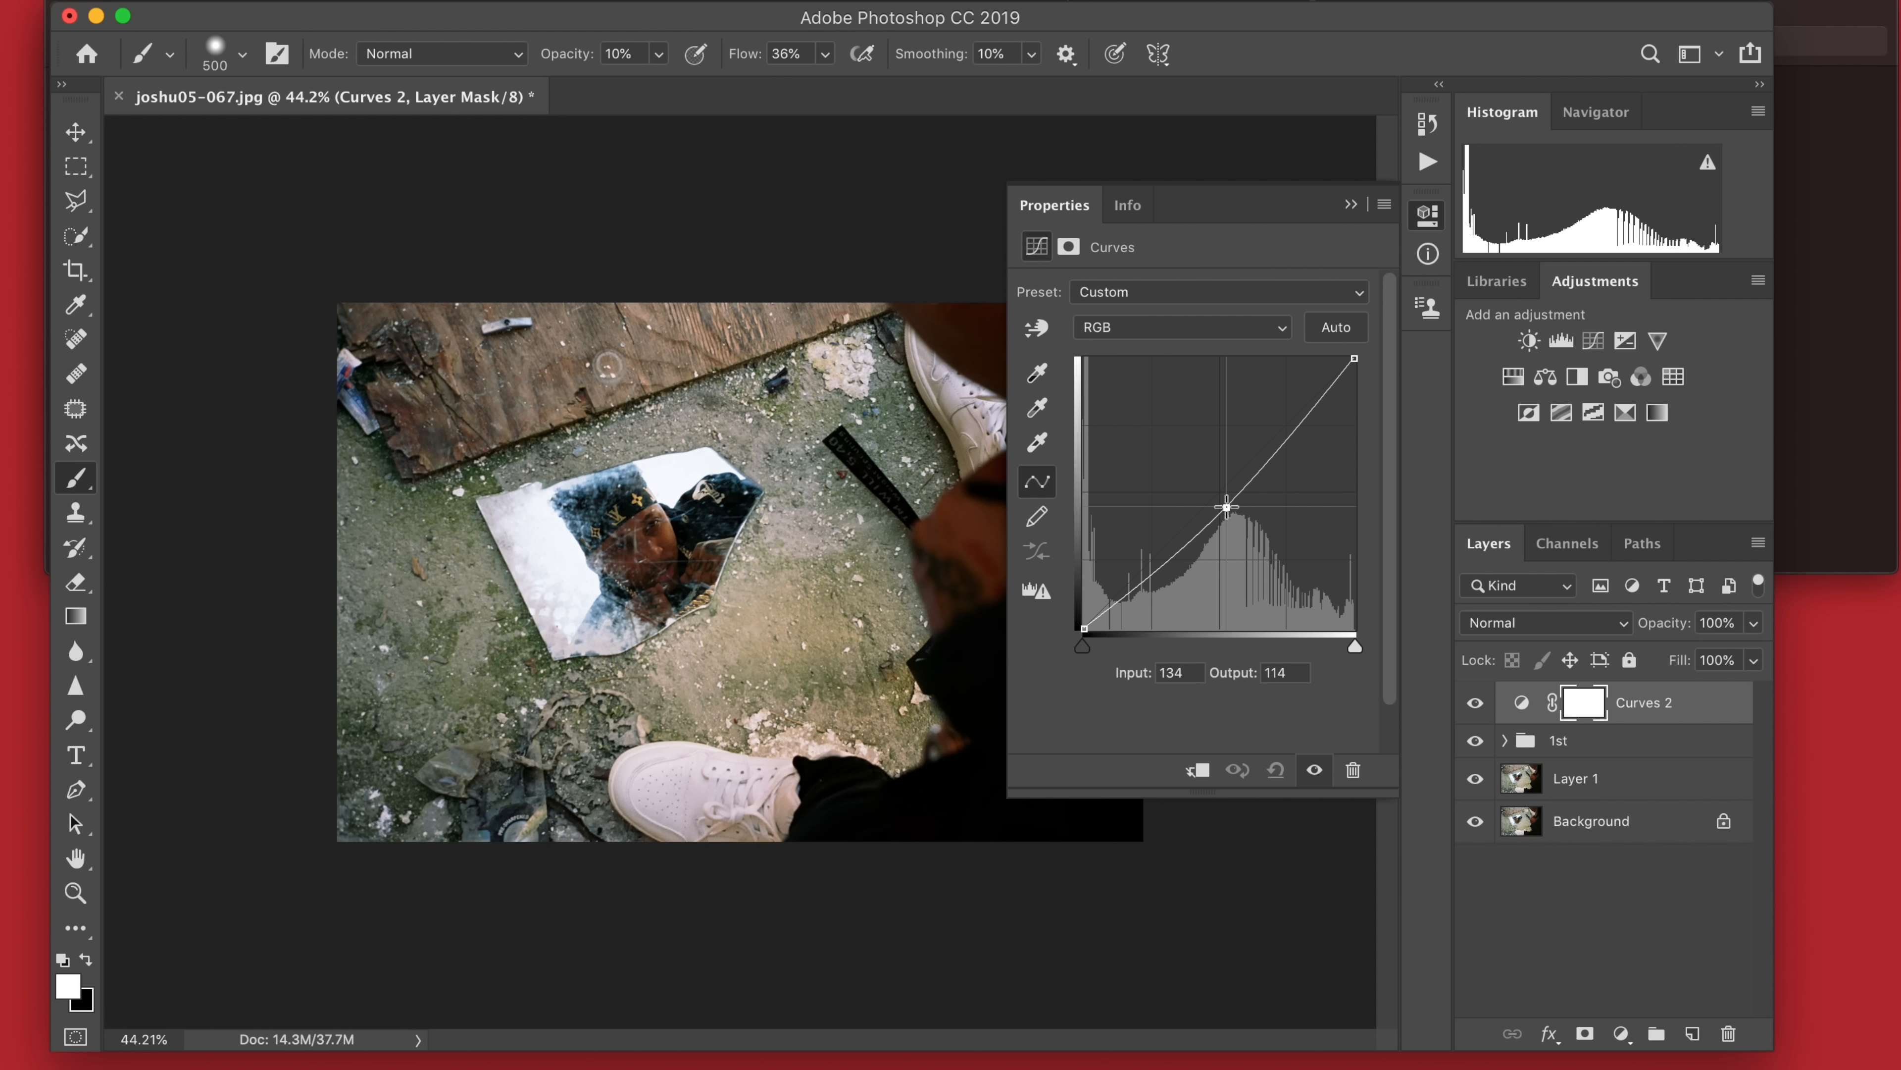
{"action": "left_click", "coordinate": [1348, 206]}
Invert the Curves 2 mask to black and paint it white along the photo's left and lower edges with a 900 px brush at 100% opacity.
{"action": "key", "text": "bracketright"}
{"action": "key", "text": "bracketright"}
{"action": "key", "text": "bracketright"}
{"action": "key", "text": "bracketright"}
{"action": "key", "text": "super+i"}
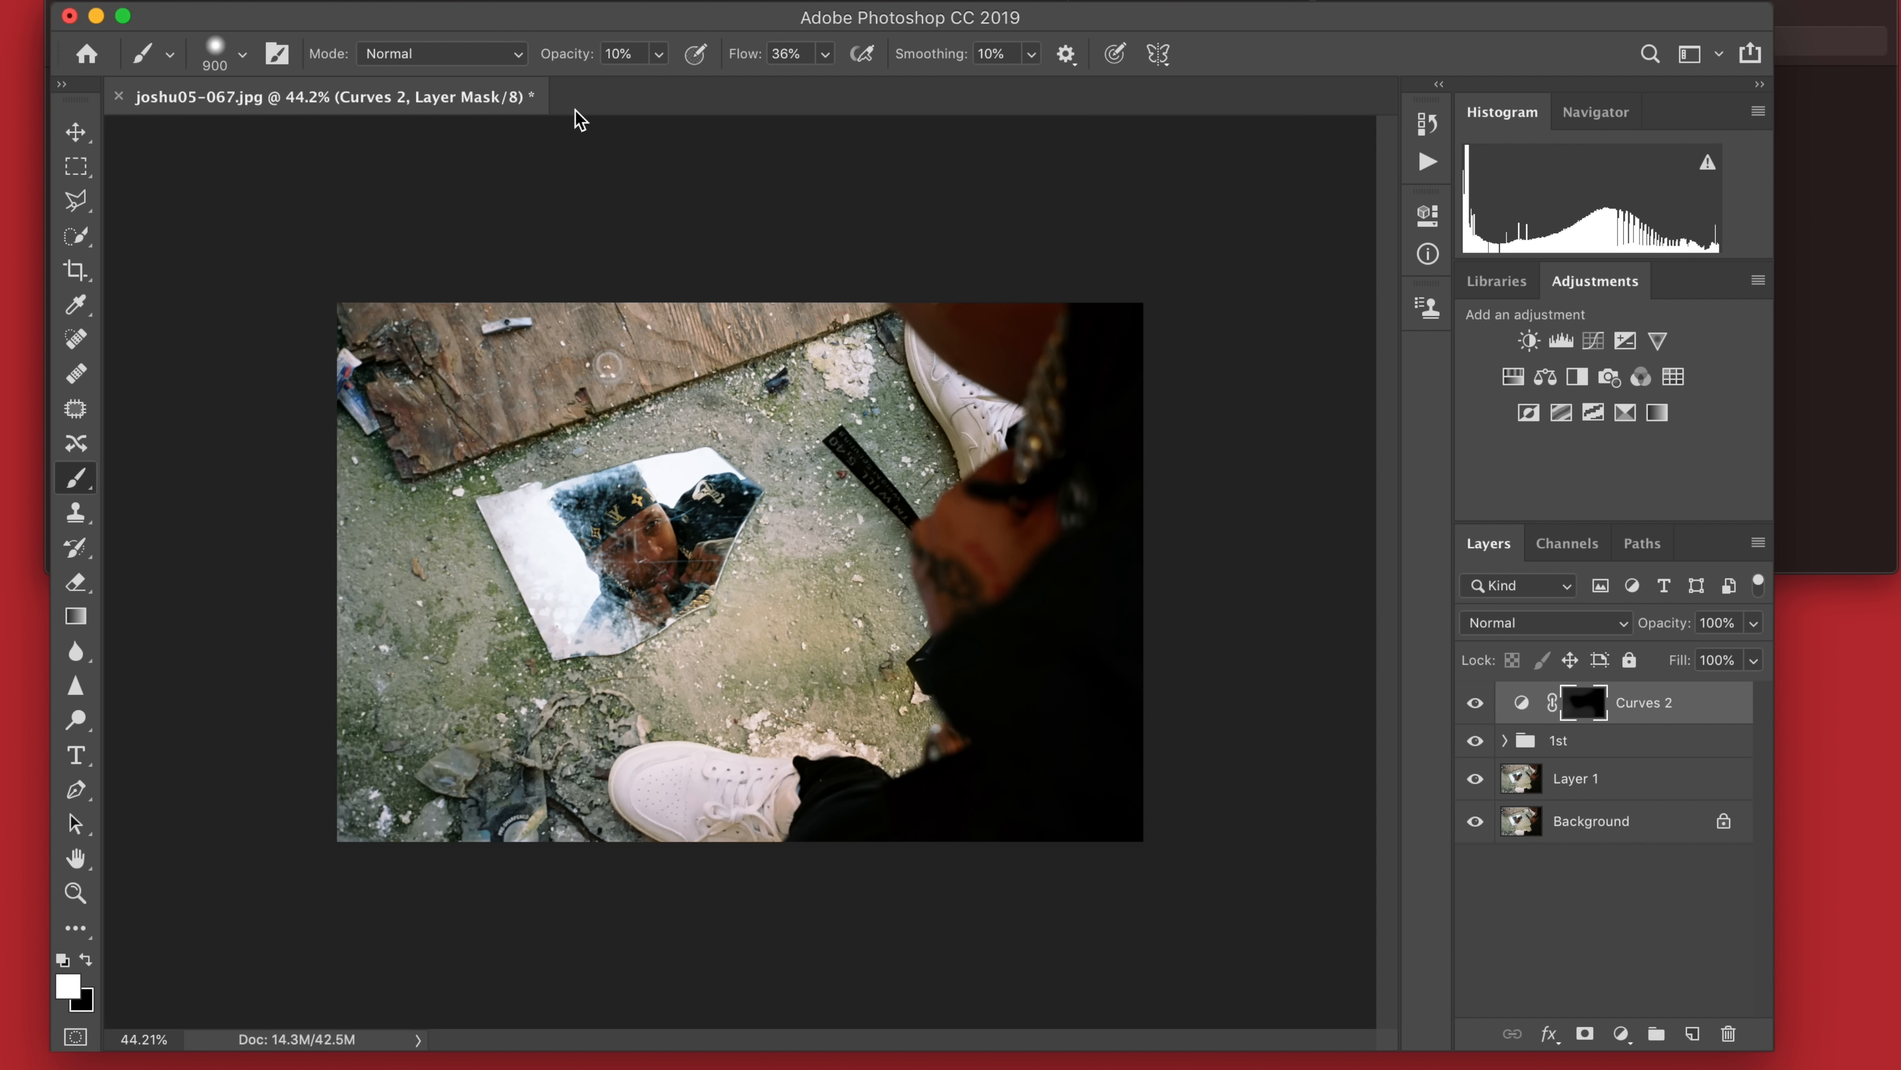
{"action": "key", "text": "0"}
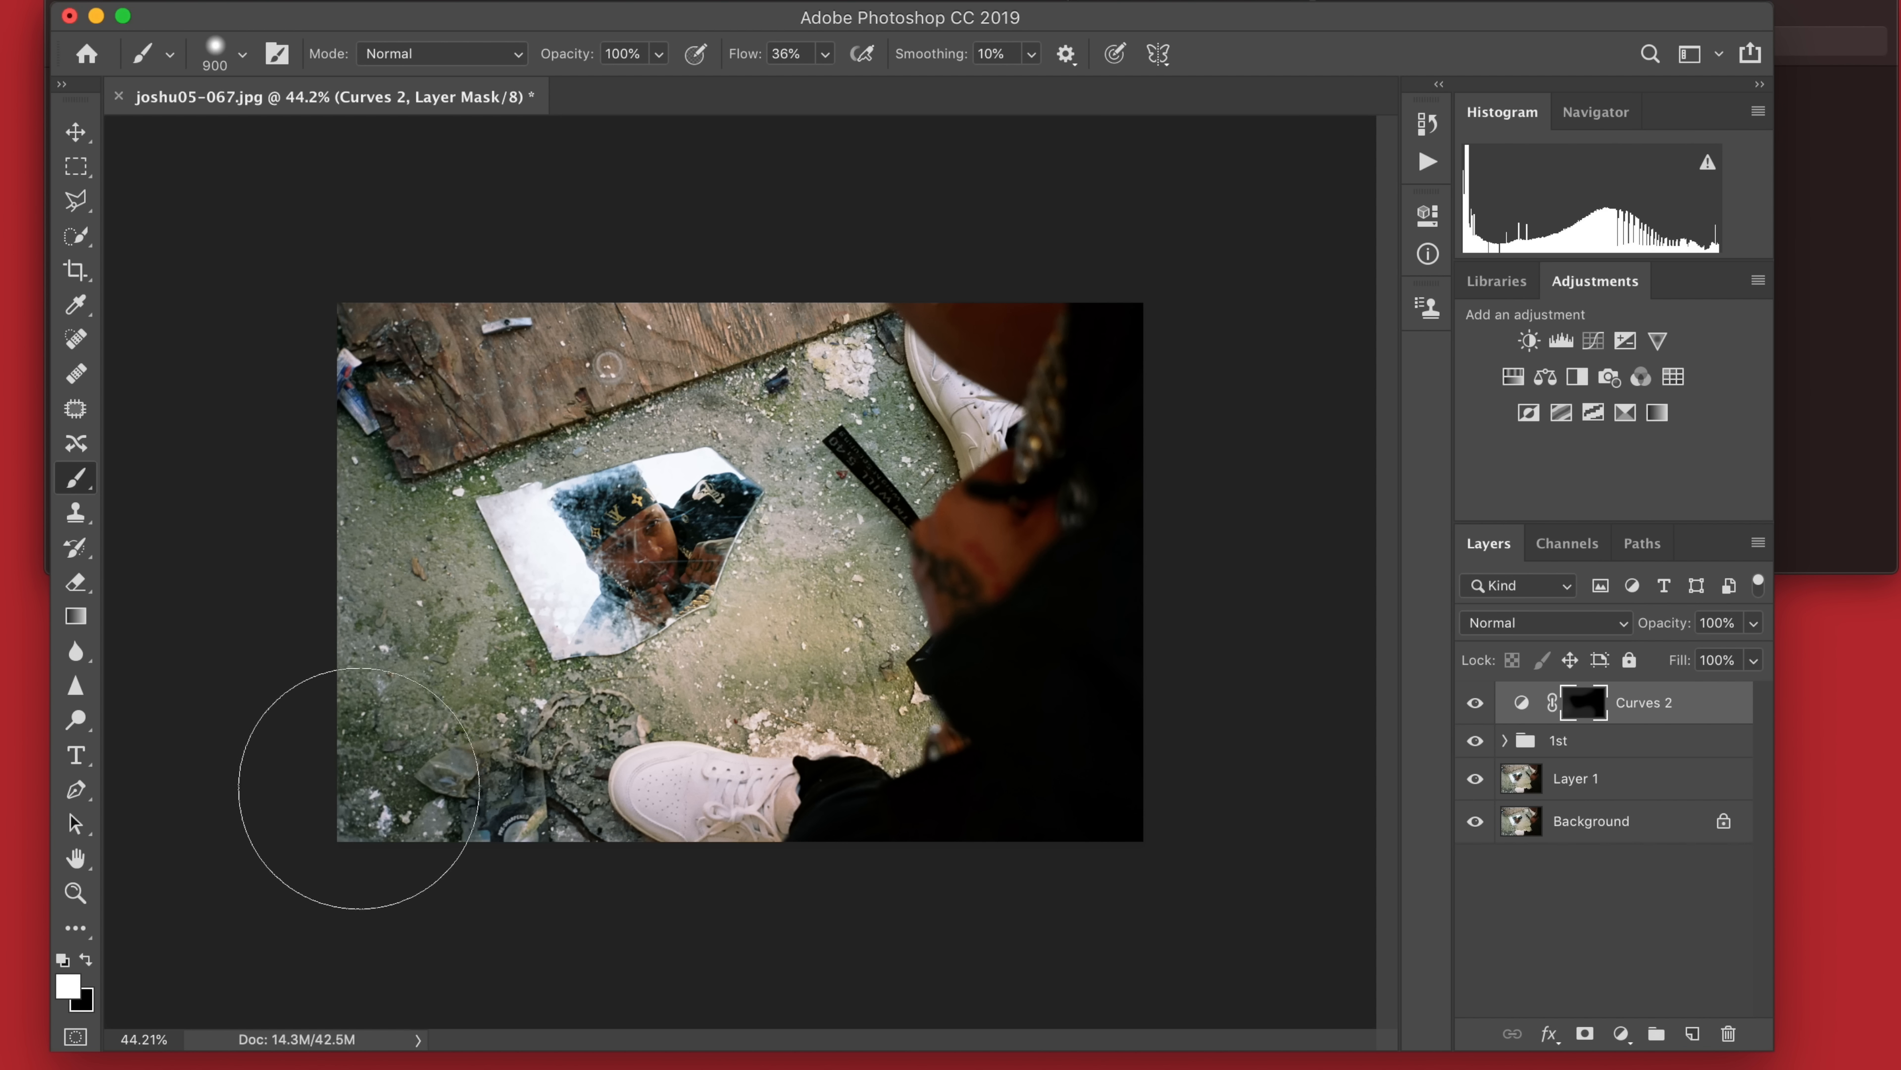
{"action": "mouse_move", "coordinate": [372, 612]}
{"action": "left_mouse_down"}
{"action": "mouse_move", "coordinate": [621, 332]}
{"action": "mouse_move", "coordinate": [340, 414]}
{"action": "mouse_move", "coordinate": [897, 879]}
{"action": "left_mouse_up"}
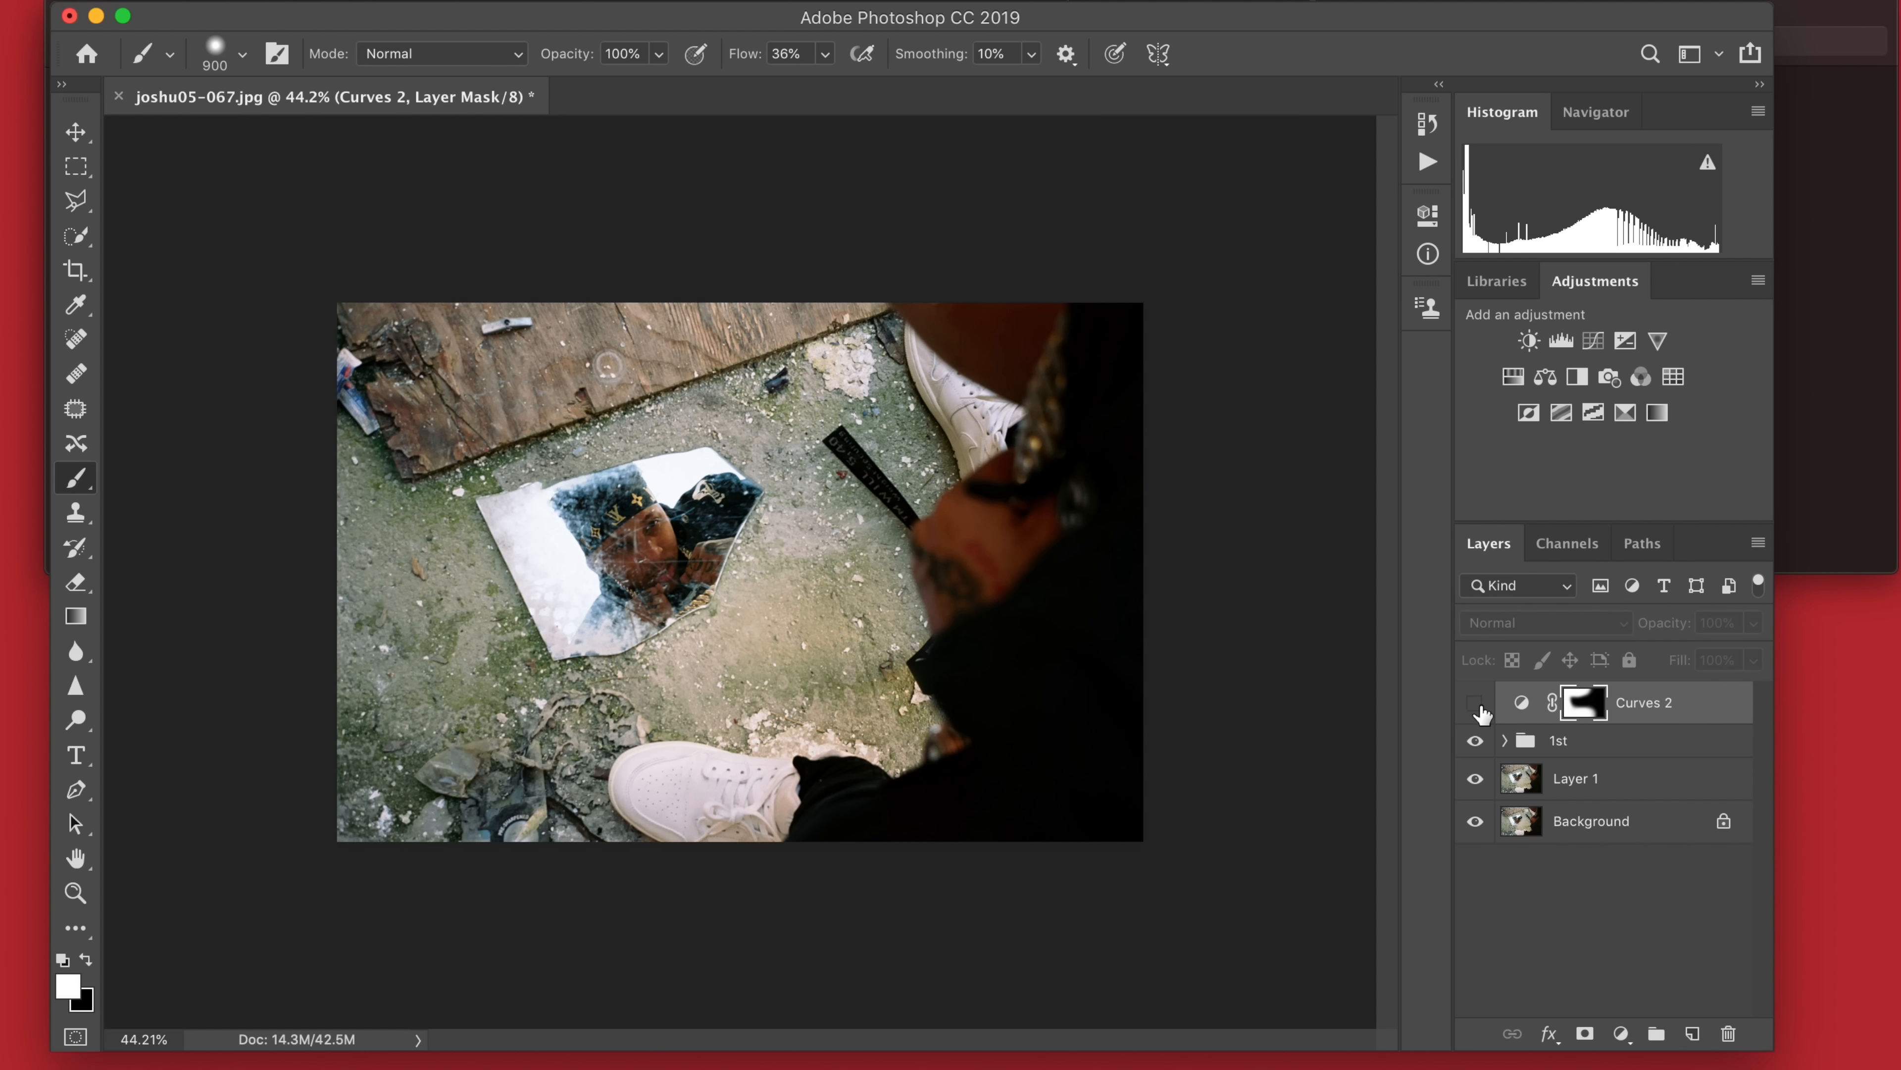
Set the Curves 2 layer's opacity to 60% and compare the photo with and without this layer and the 1st group.
{"action": "left_click", "coordinate": [1478, 707]}
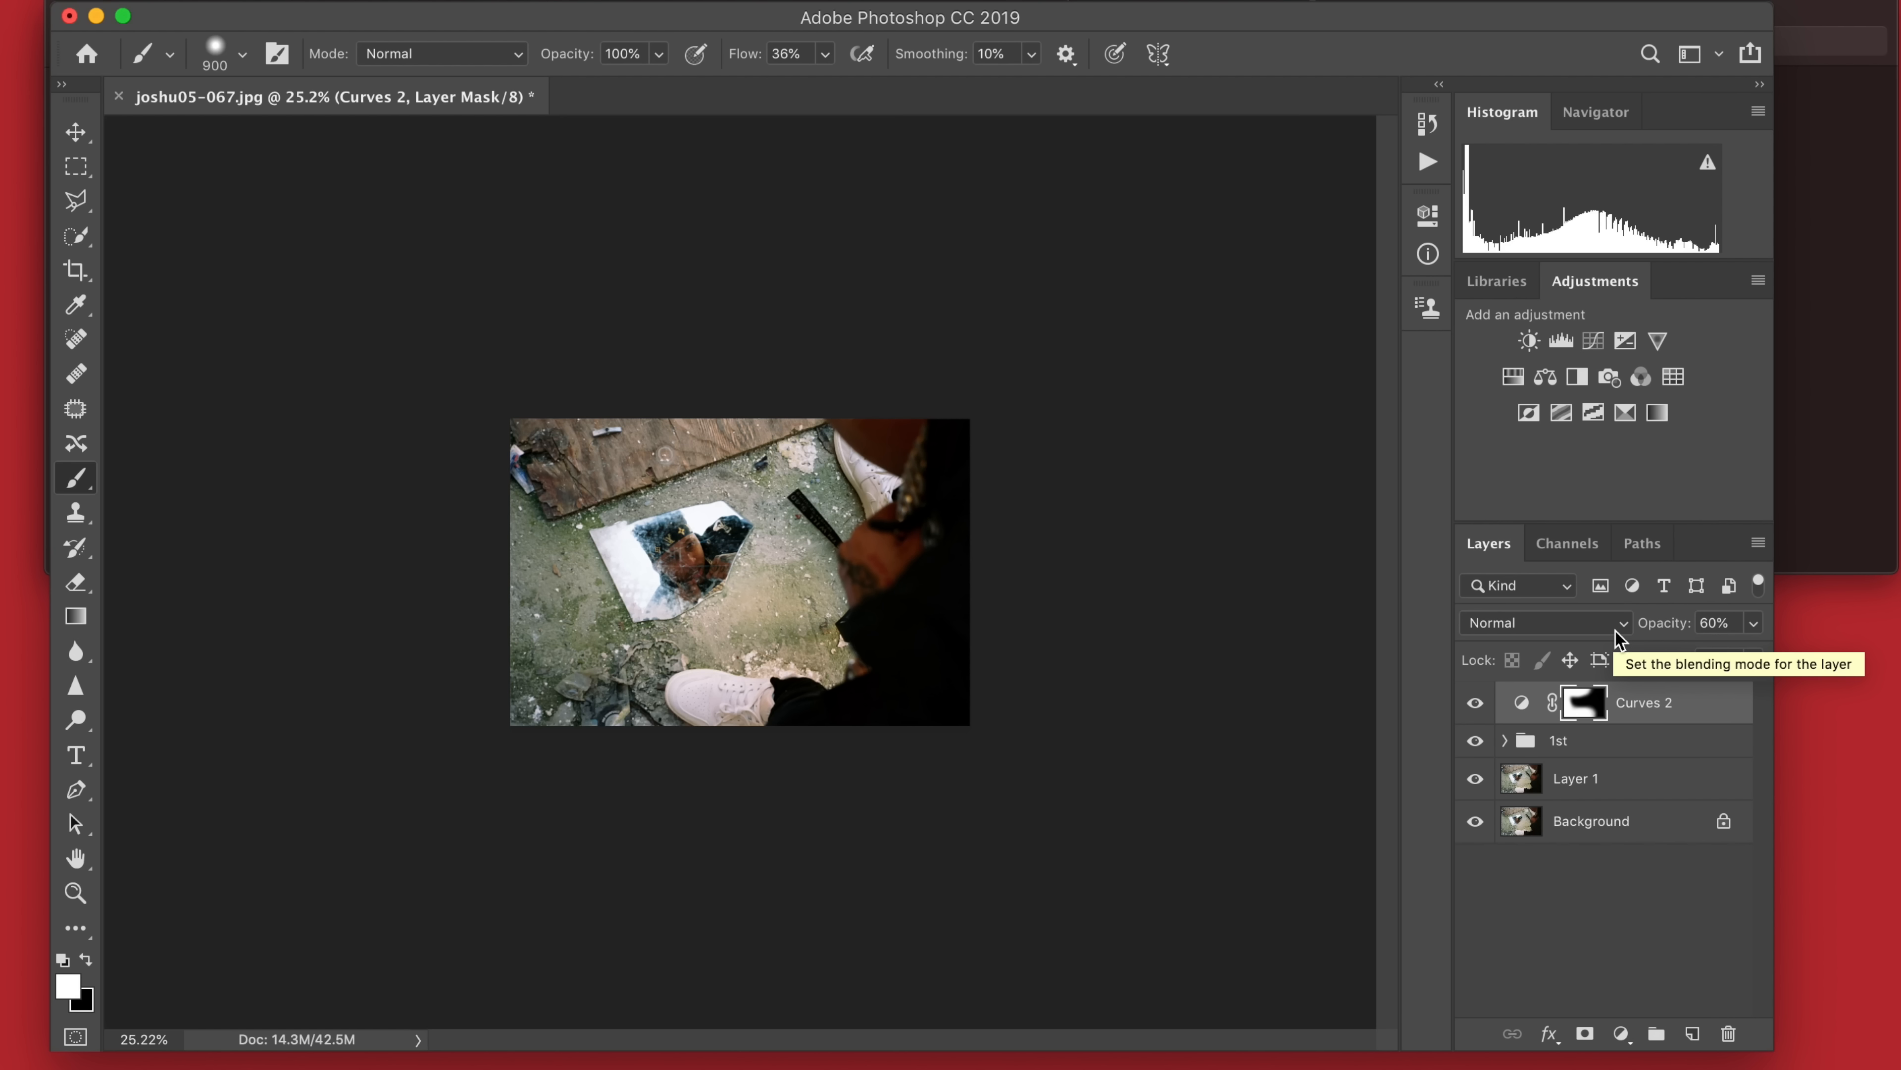
{"action": "left_click", "coordinate": [1475, 702]}
{"action": "left_click", "coordinate": [1474, 702]}
{"action": "scroll", "coordinate": [1166, 596], "scroll_direction": "down", "scroll_amount": 2}
{"action": "scroll", "coordinate": [1108, 577], "scroll_direction": "up", "scroll_amount": 4}
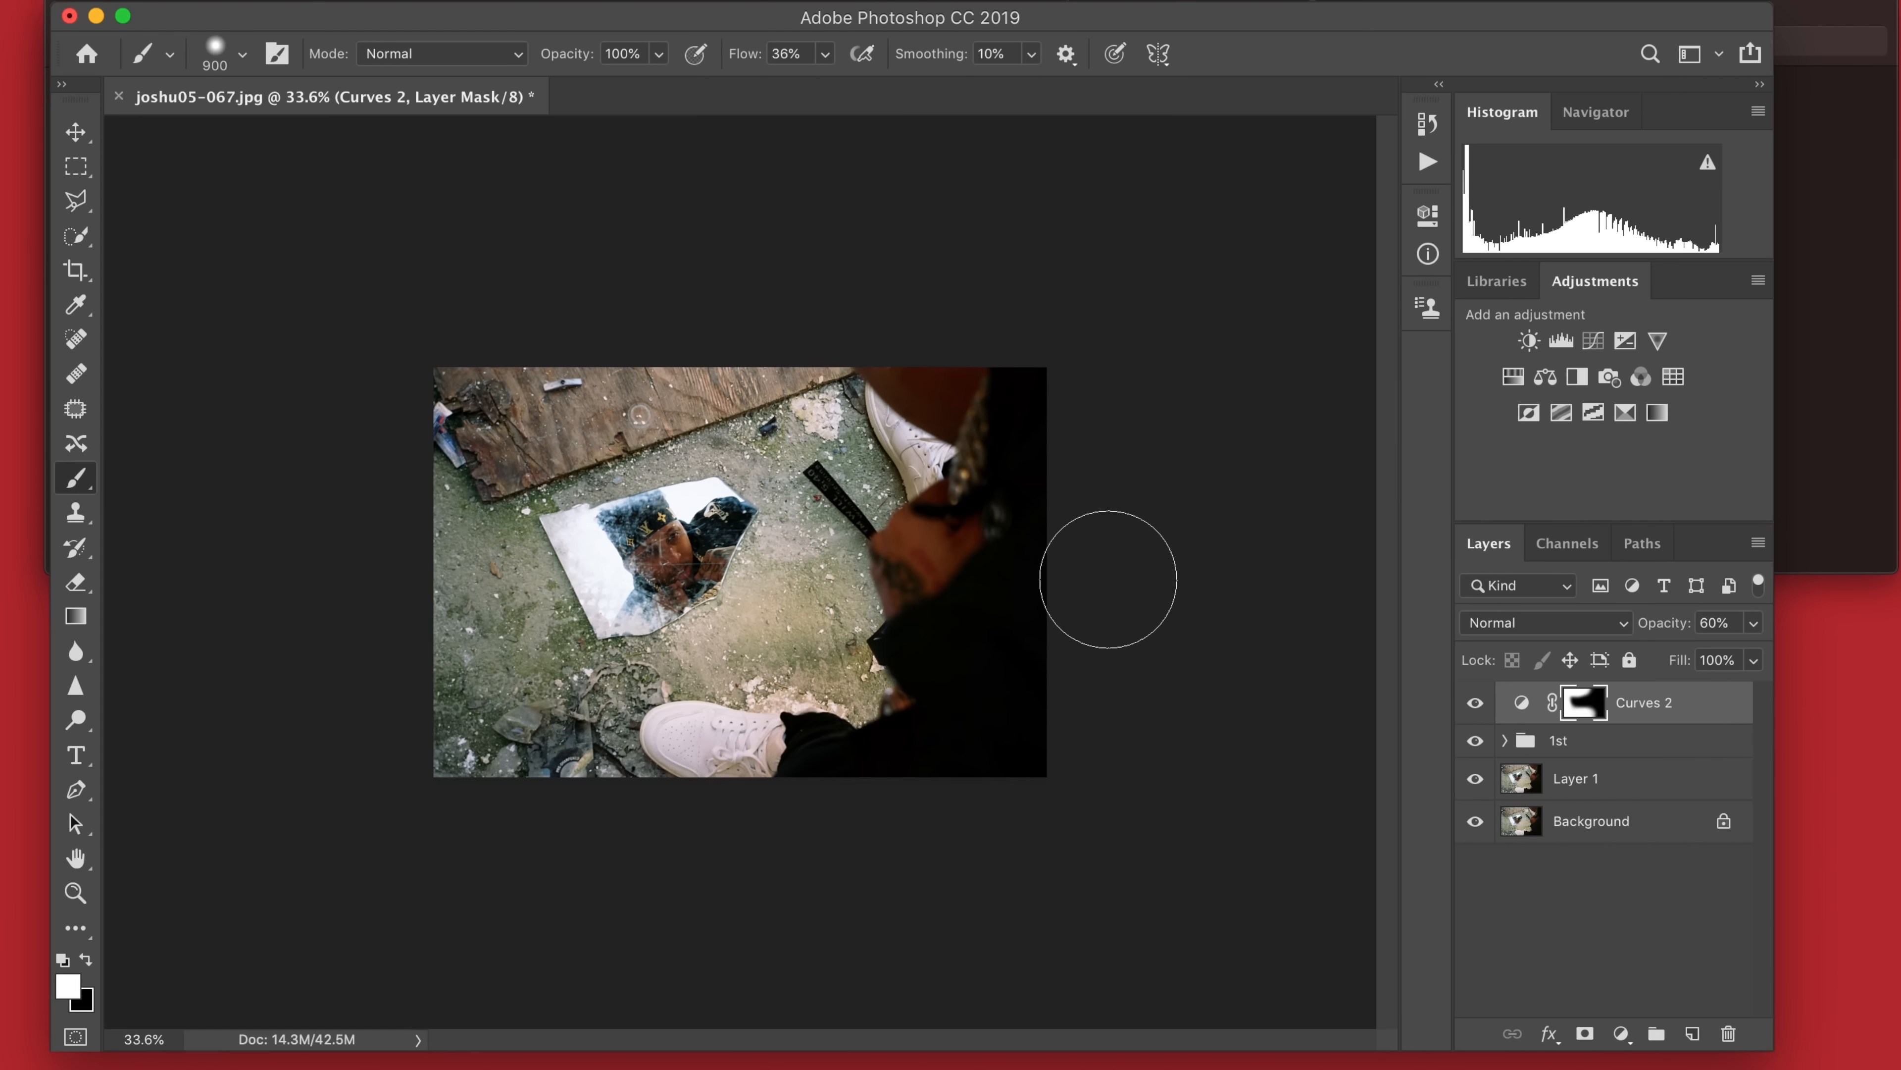
{"action": "left_click", "coordinate": [1475, 740]}
{"action": "left_click", "coordinate": [1475, 740]}
{"action": "left_click", "coordinate": [1476, 704]}
{"action": "left_click", "coordinate": [1476, 704]}
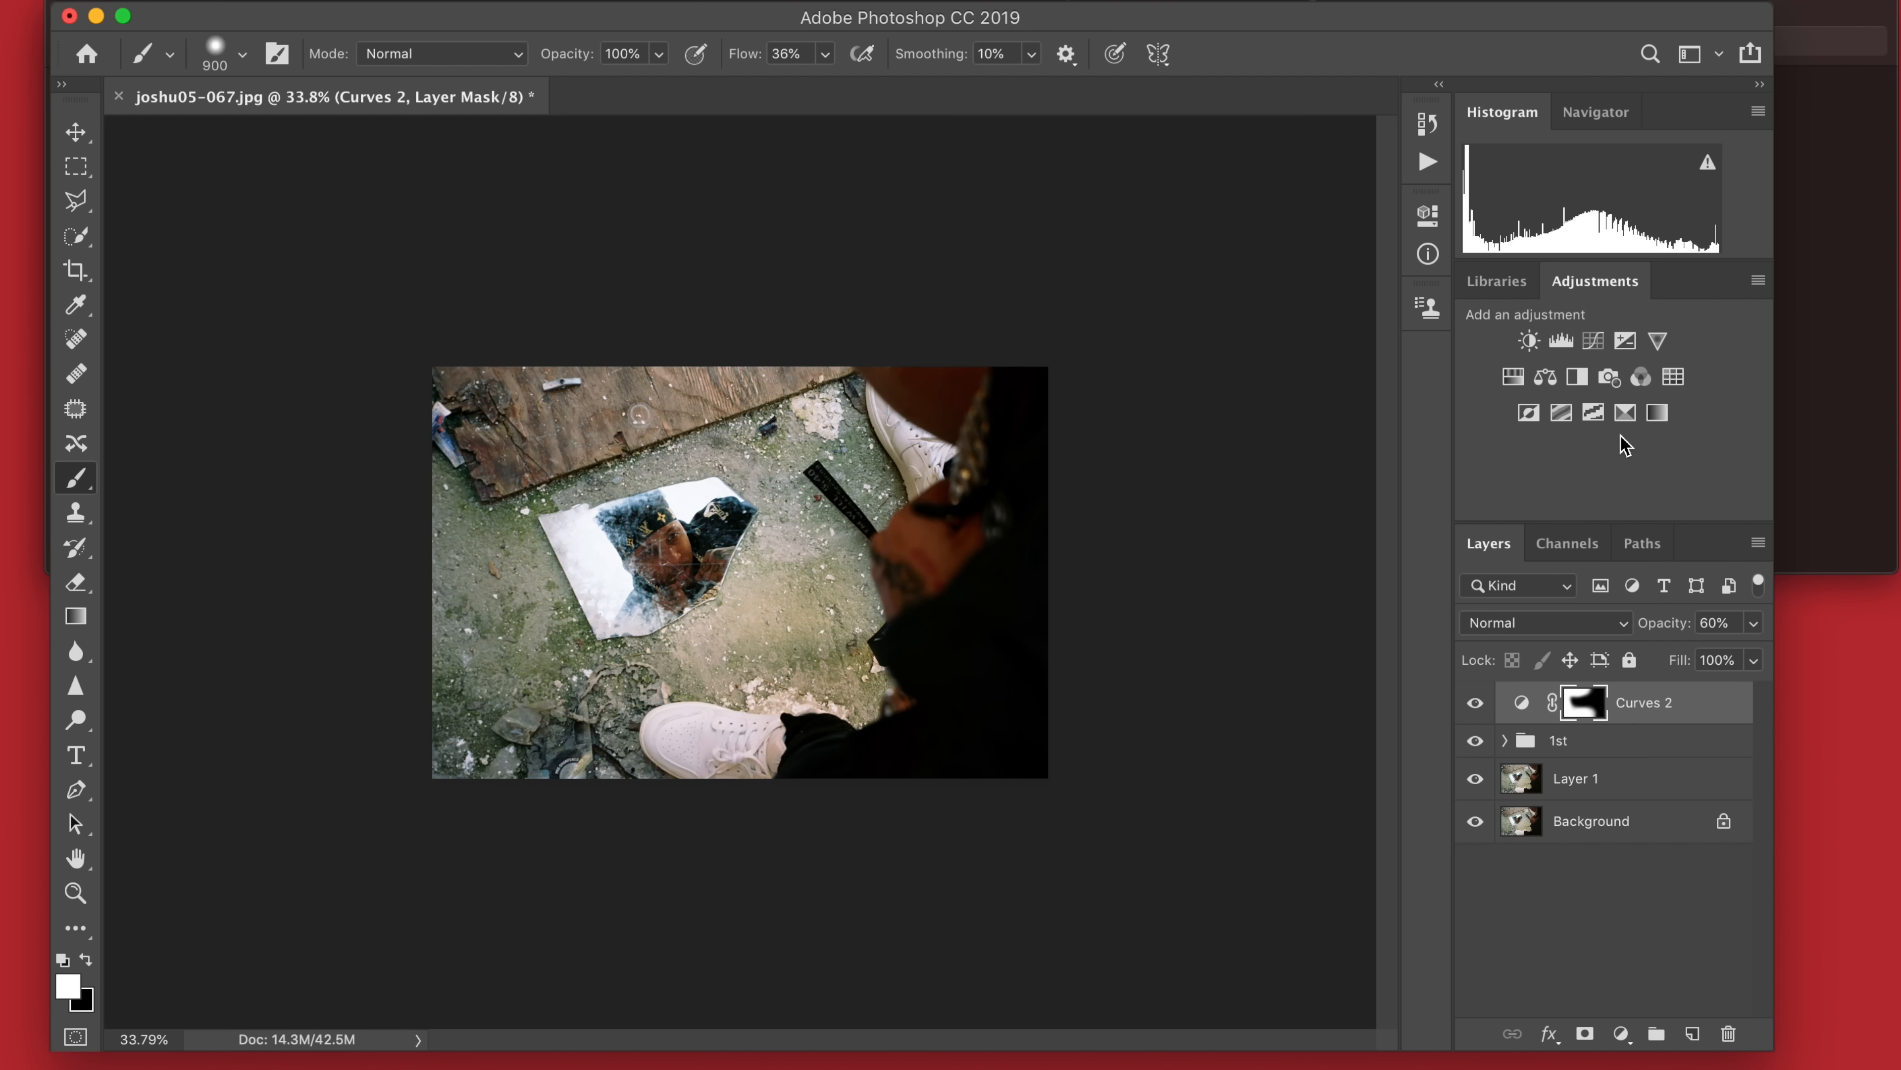
Add a Curves adjustment above Curves 2 that brightens the RGB curve from 119 to 139 and from 164 to 194.
{"action": "left_click", "coordinate": [1593, 340]}
{"action": "left_click", "coordinate": [1219, 490]}
{"action": "left_click_drag", "start_coordinate": [1218, 490], "coordinate": [1209, 481]}
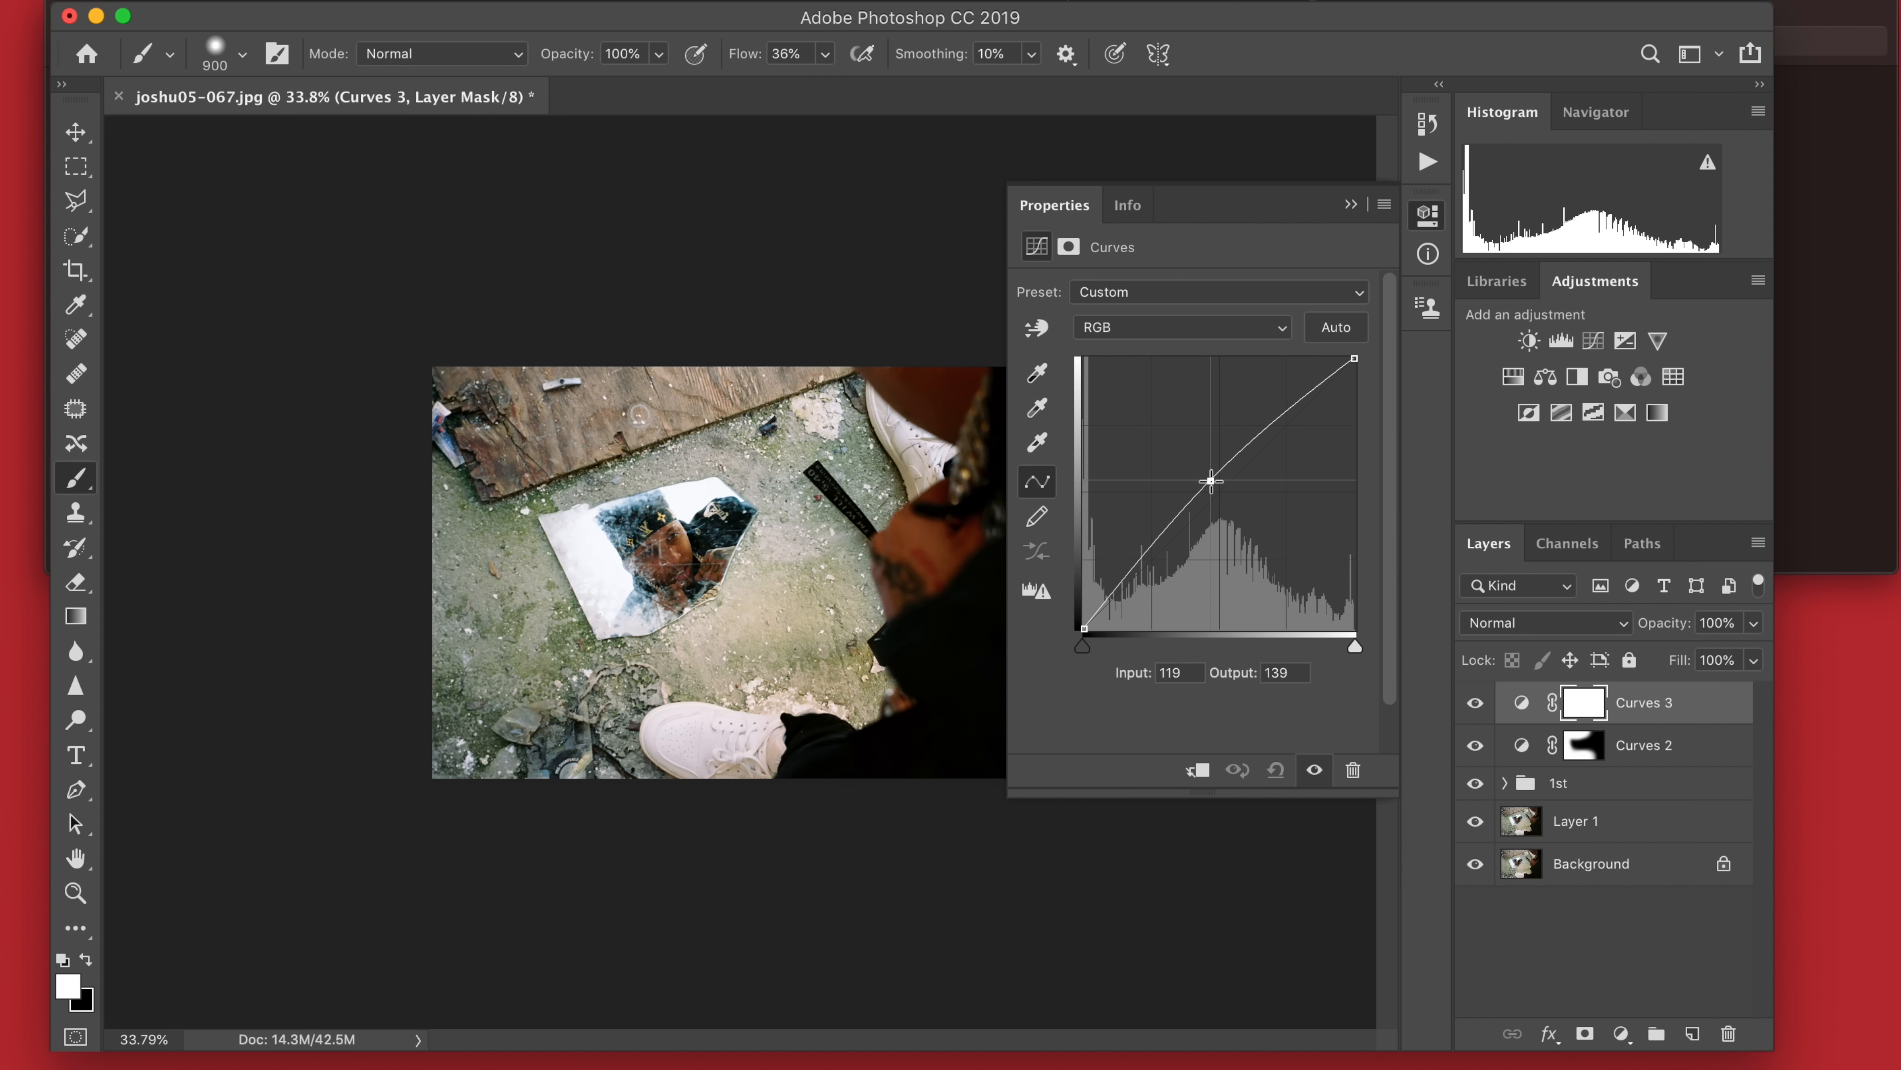
{"action": "left_click_drag", "start_coordinate": [1263, 427], "coordinate": [1259, 422]}
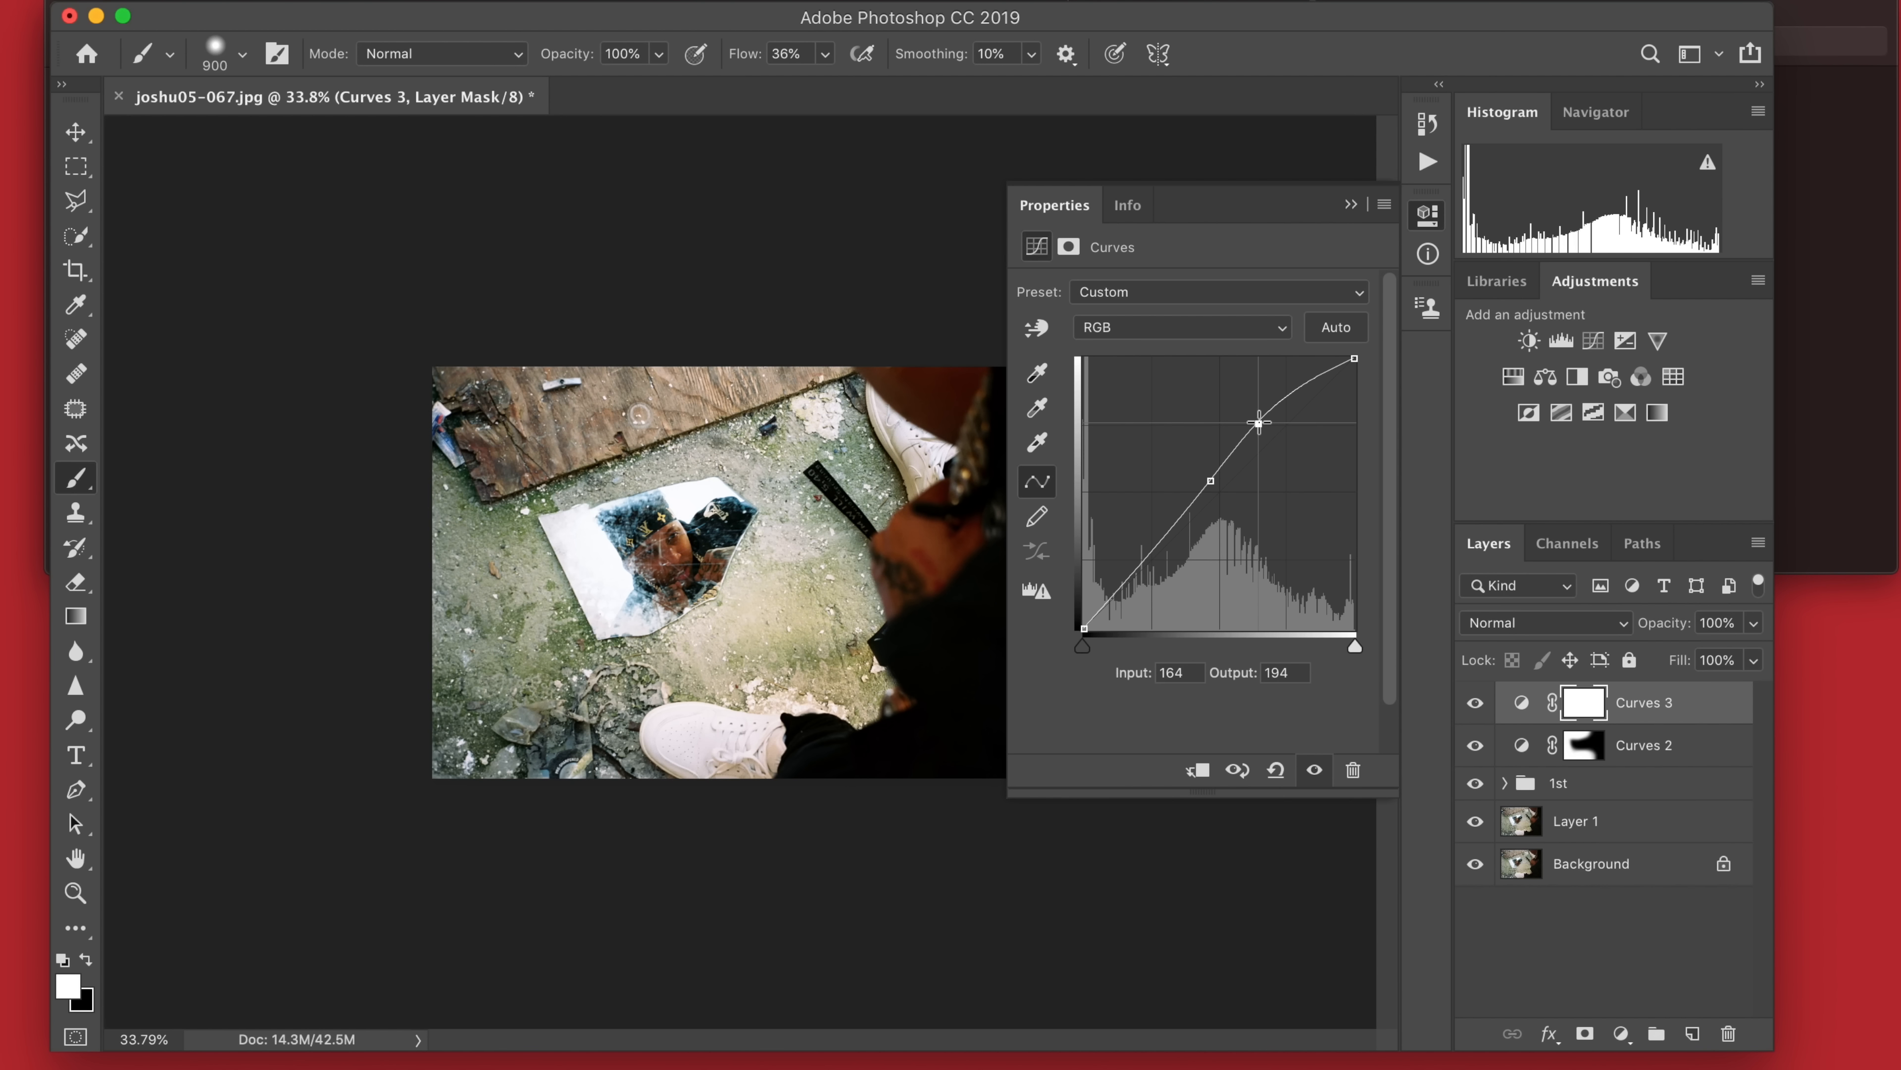
{"action": "left_click", "coordinate": [1351, 204]}
Lower the Curves 3 layer's opacity to 43%.
{"action": "scroll", "coordinate": [946, 479], "scroll_direction": "down", "scroll_amount": 2}
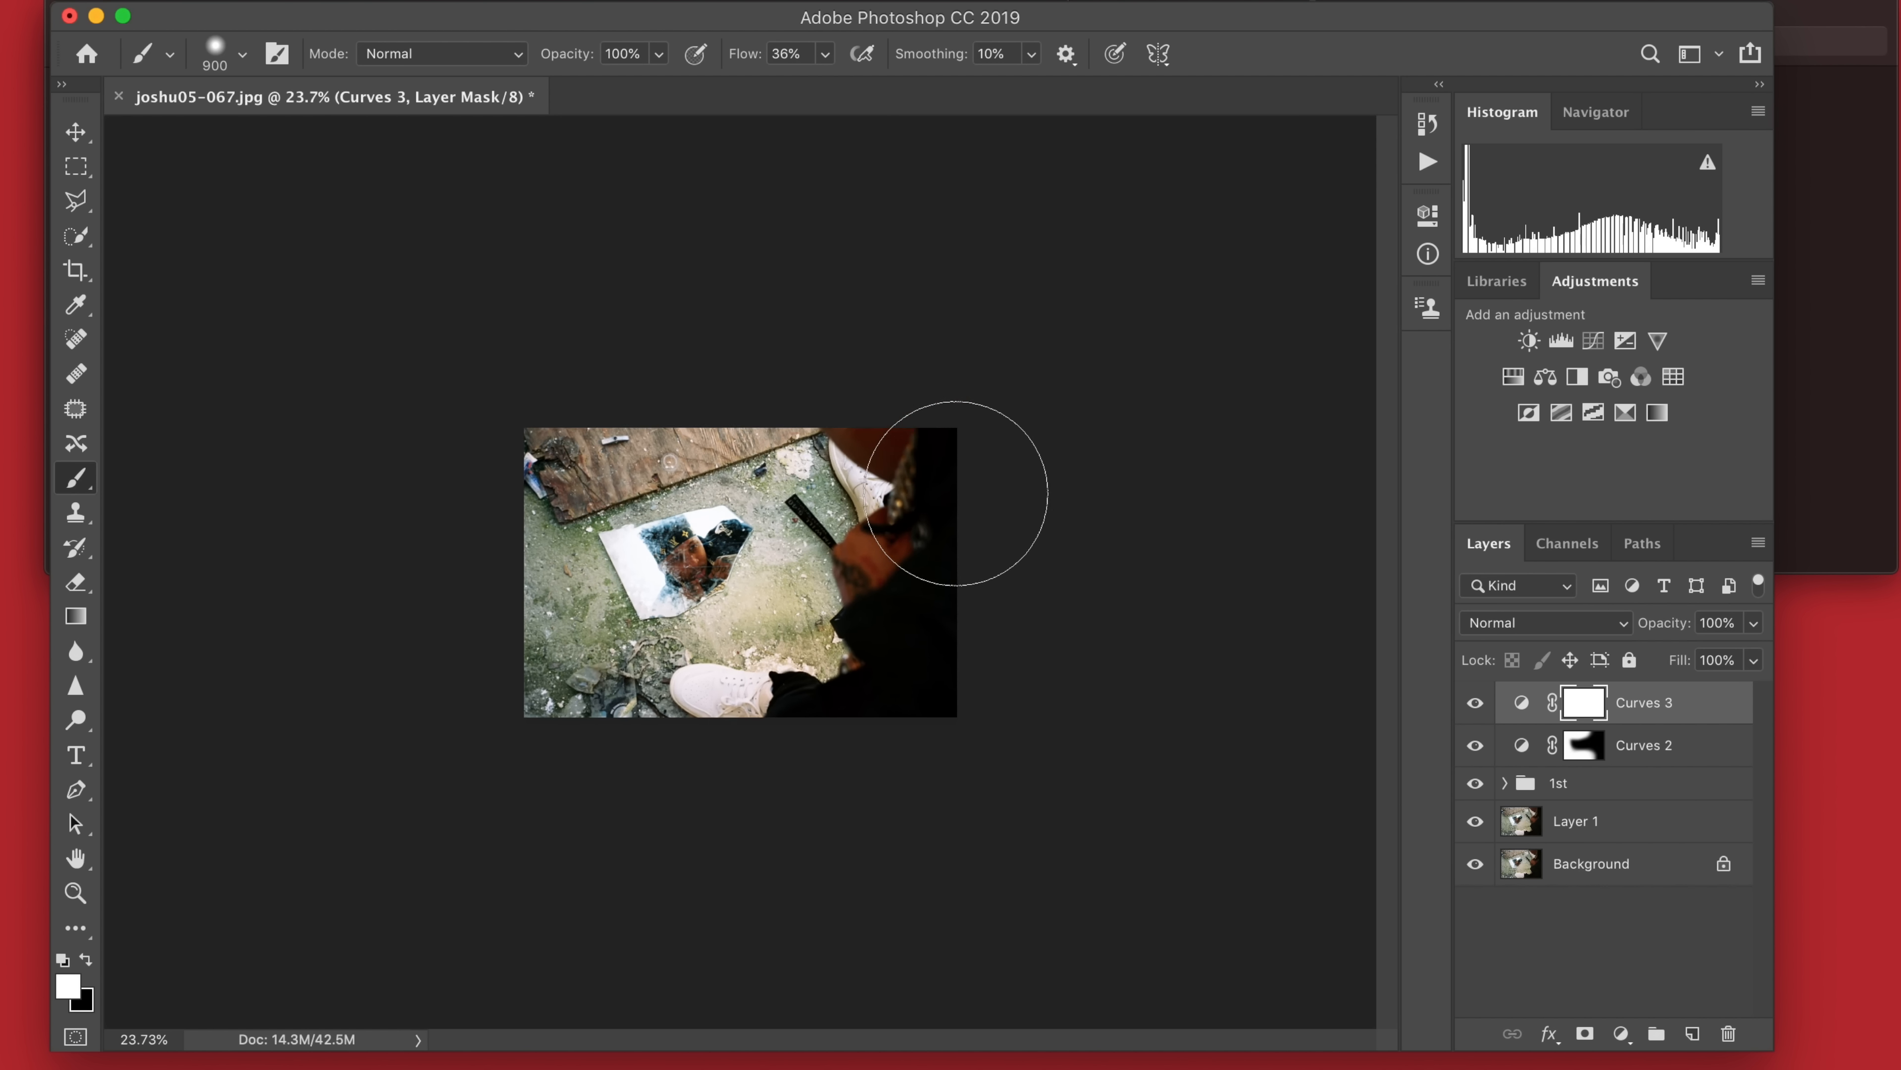
{"action": "scroll", "coordinate": [956, 492], "scroll_direction": "up", "scroll_amount": 4}
{"action": "scroll", "coordinate": [955, 492], "scroll_direction": "up", "scroll_amount": 1}
{"action": "left_click_drag", "start_coordinate": [1678, 633], "coordinate": [1459, 631]}
{"action": "mouse_move", "coordinate": [1669, 632]}
{"action": "left_mouse_down"}
{"action": "mouse_move", "coordinate": [1735, 629]}
{"action": "mouse_move", "coordinate": [1667, 631]}
{"action": "left_mouse_up"}
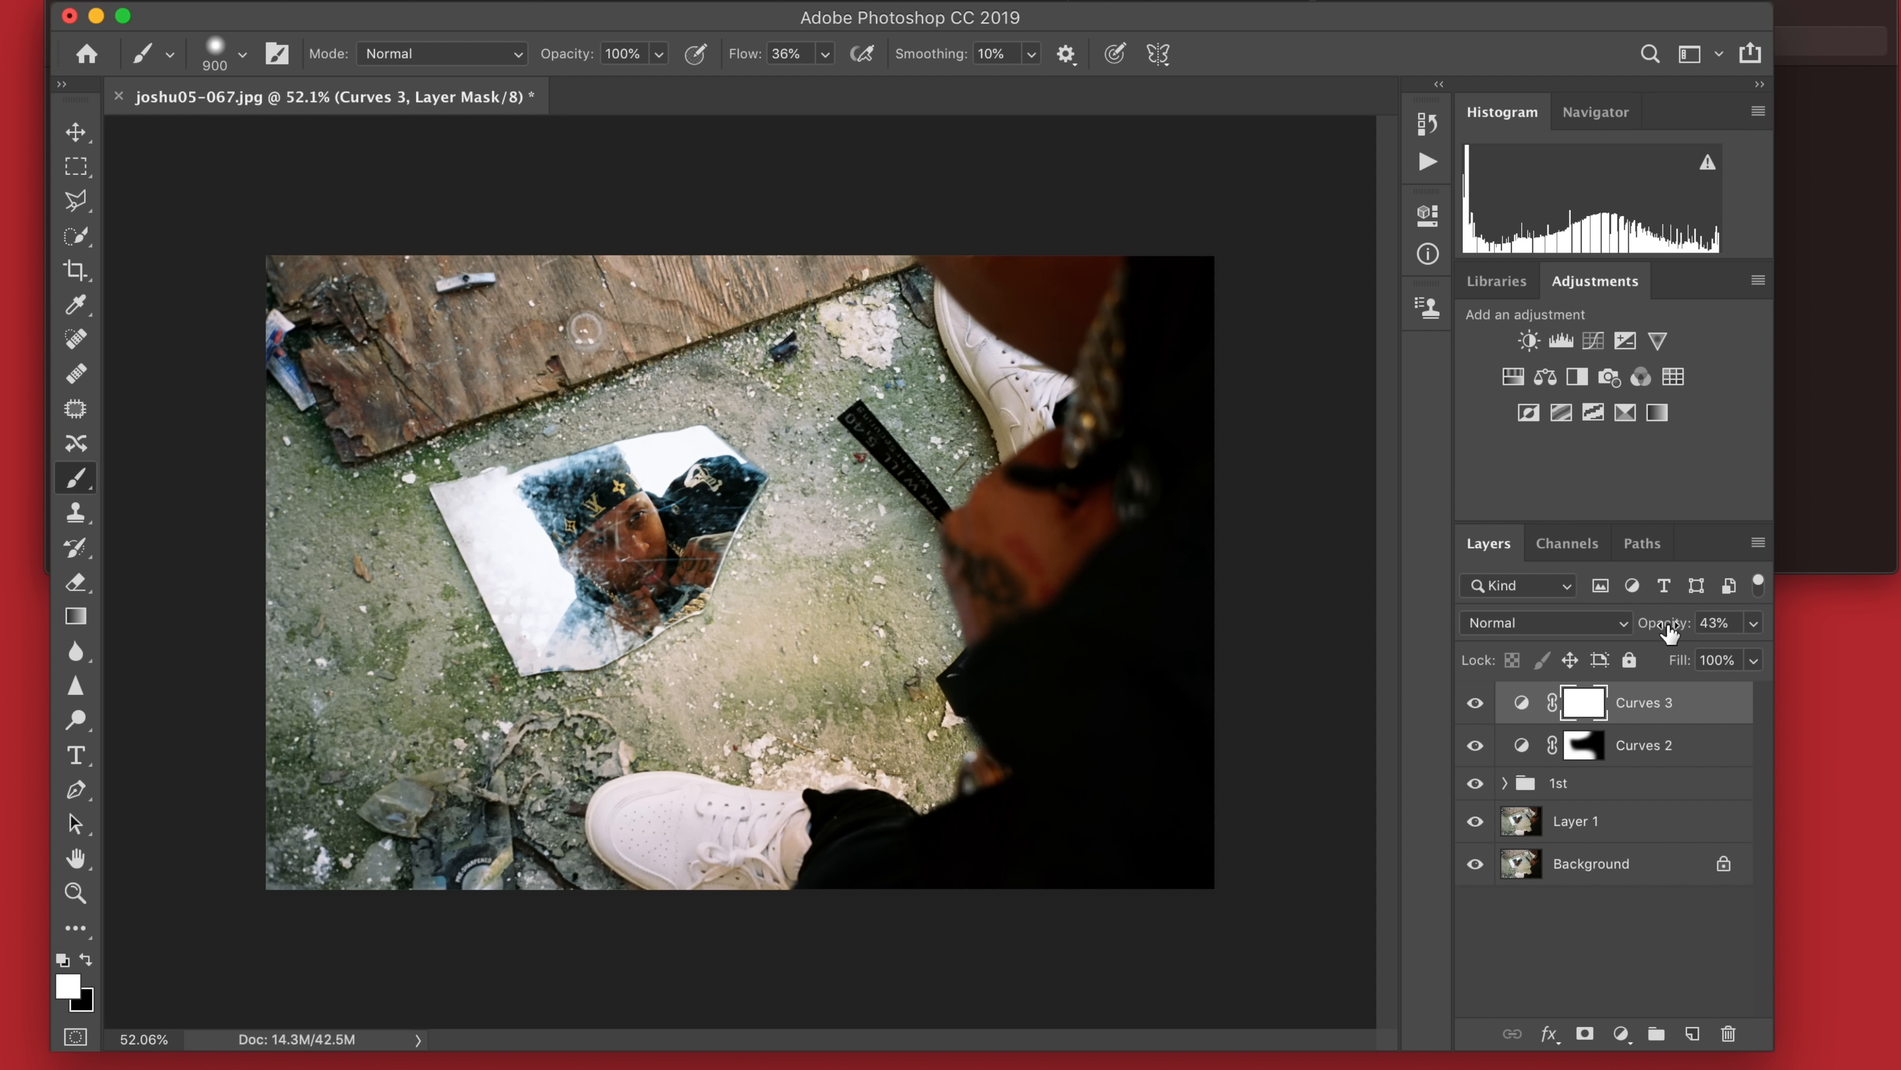
Invert the Curves 3 mask to black and paint it white over the mirror shard and the man's figure with a 300 px brush.
{"action": "key", "text": "bracketleft"}
{"action": "key", "text": "bracketleft"}
{"action": "key", "text": "bracketleft"}
{"action": "key", "text": "bracketleft"}
{"action": "key", "text": "bracketleft"}
{"action": "key", "text": "bracketleft"}
{"action": "key", "text": "bracketleft"}
{"action": "key", "text": "bracketleft"}
{"action": "key", "text": "super+i"}
{"action": "key", "text": "bracketright"}
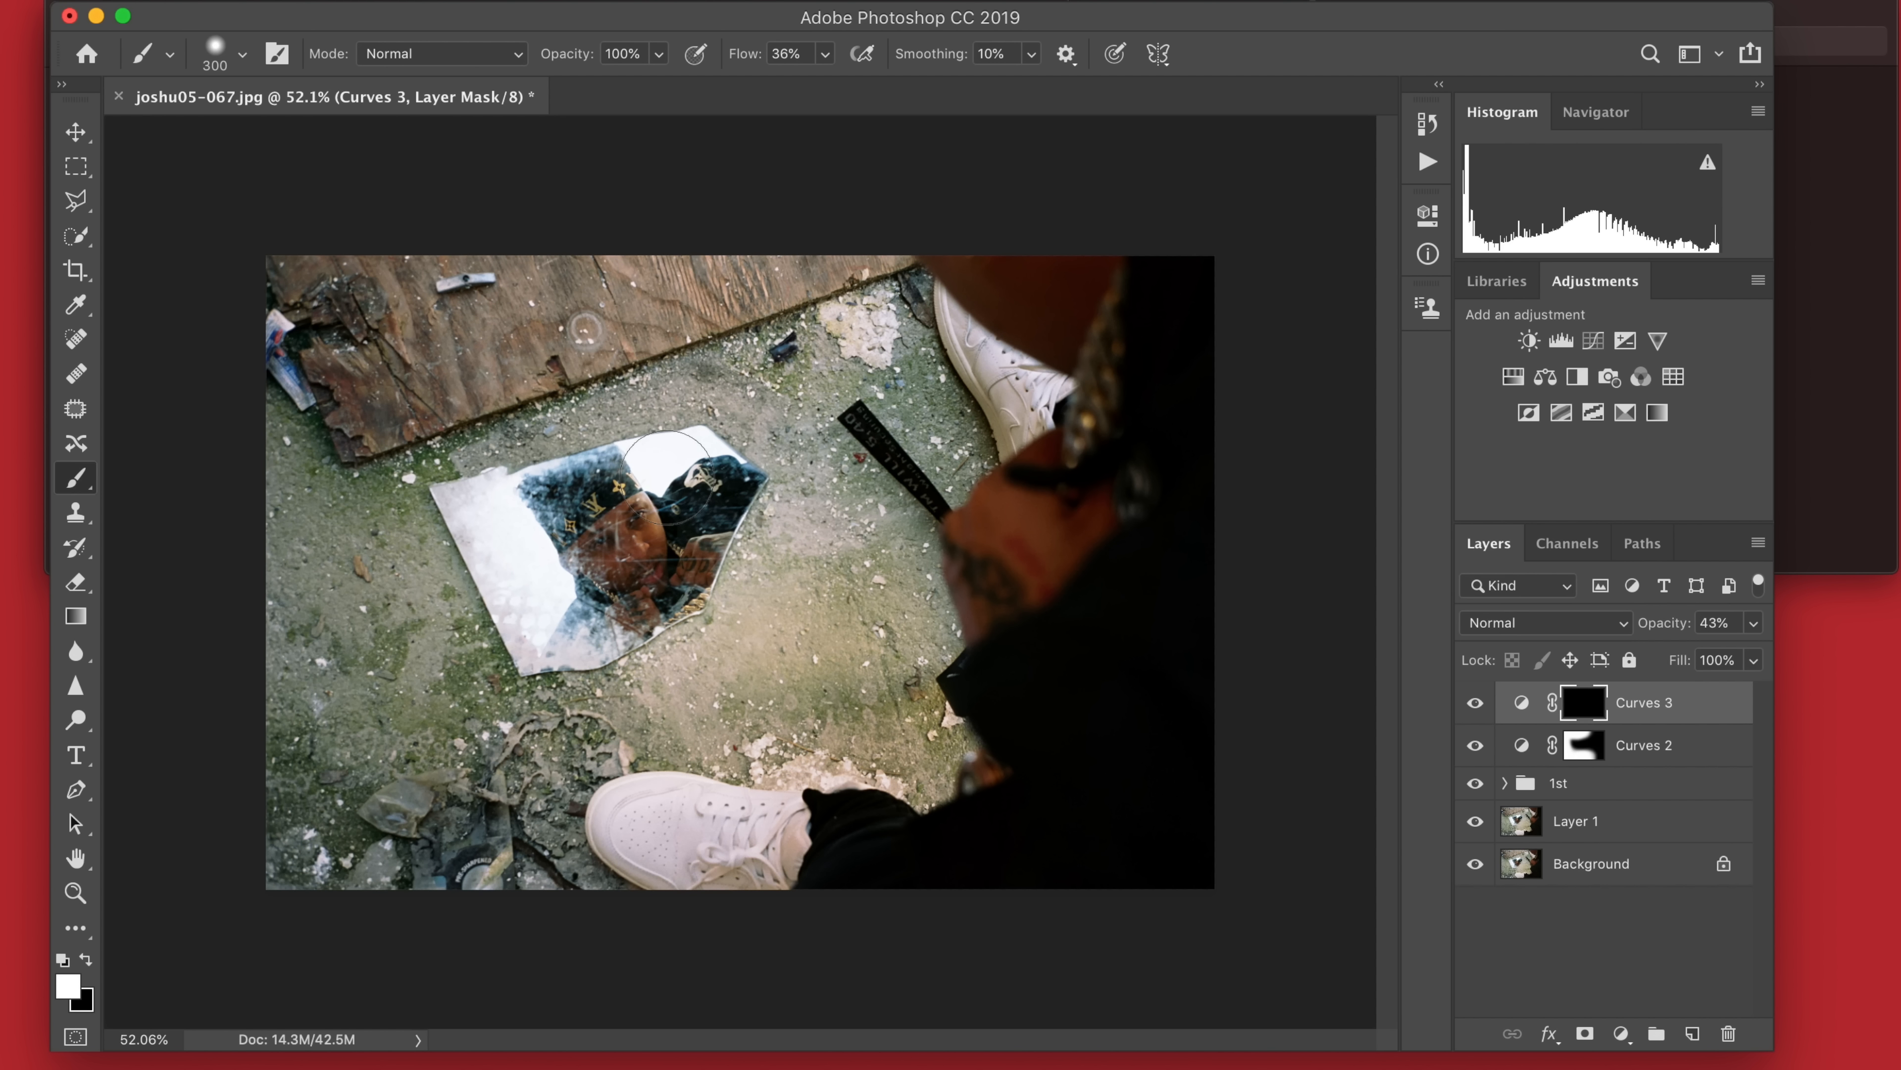
{"action": "key", "text": "bracketleft"}
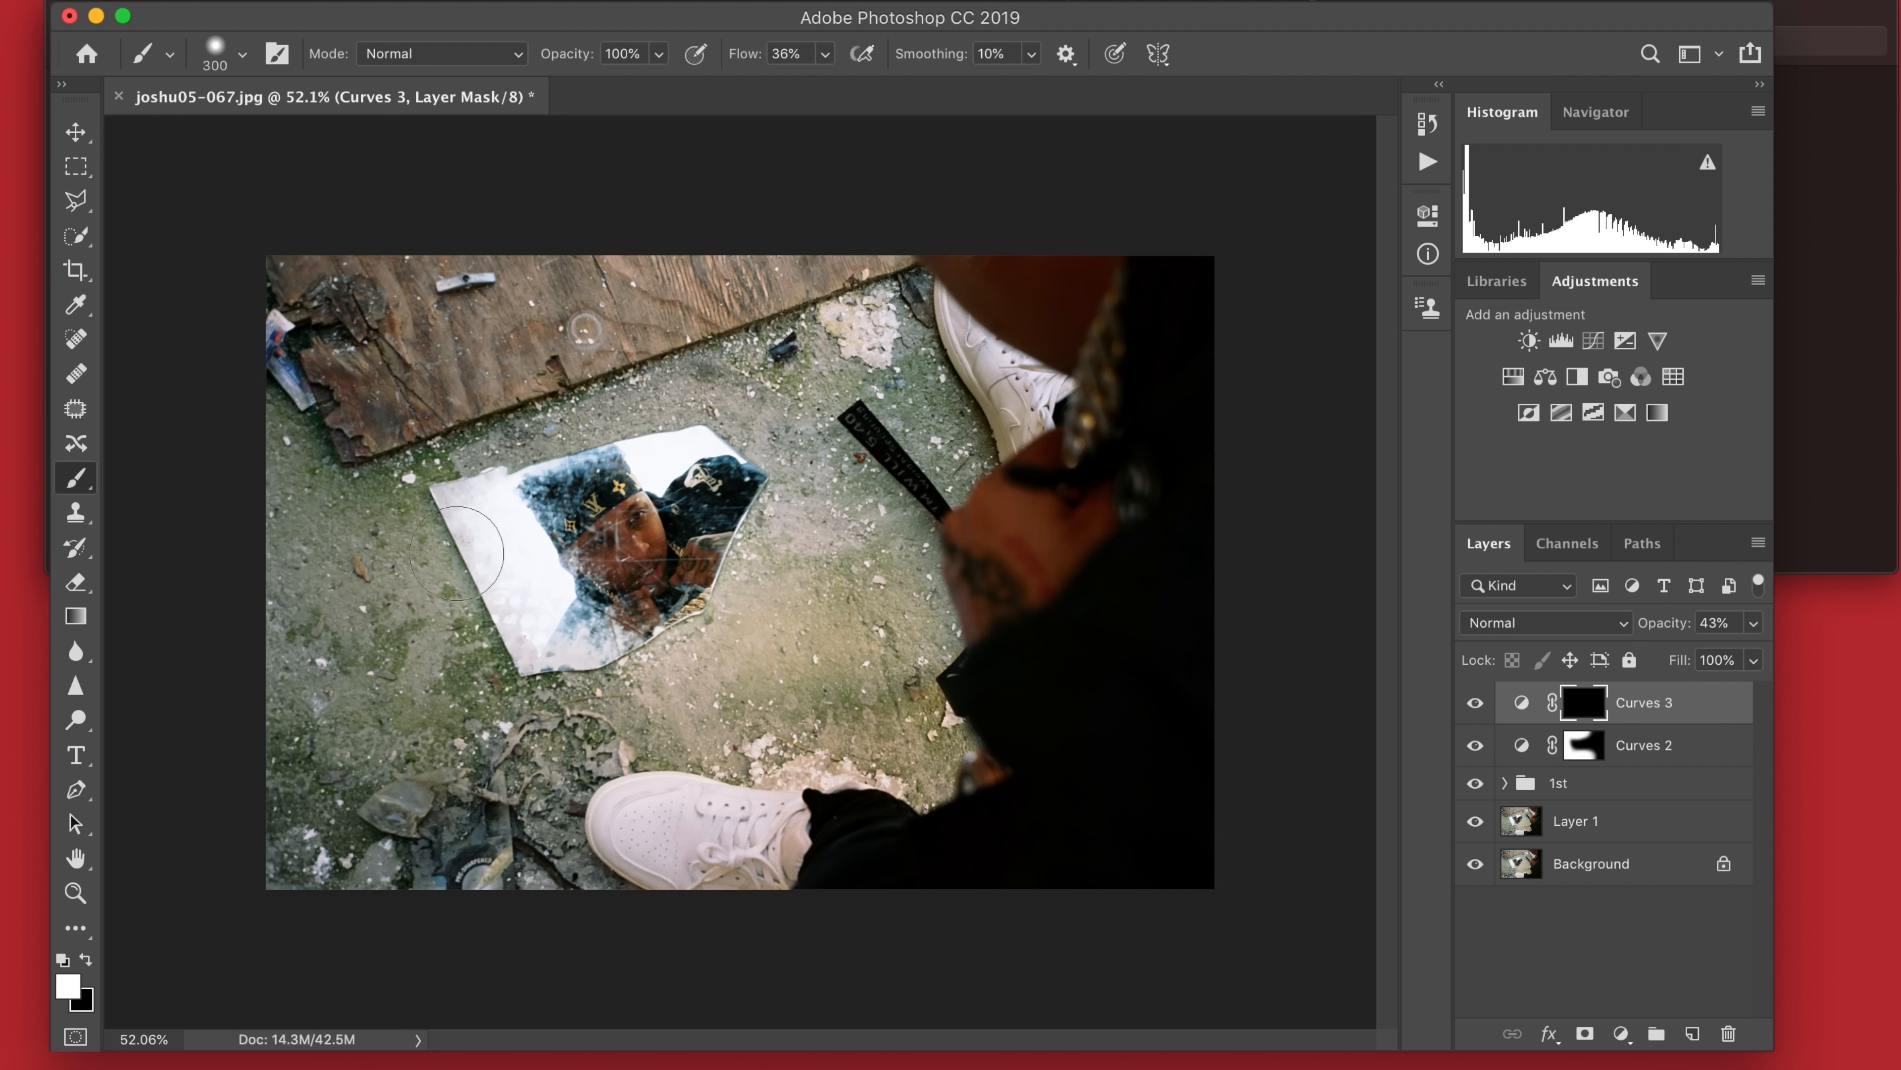
{"action": "left_click_drag", "start_coordinate": [699, 466], "coordinate": [701, 469]}
{"action": "left_click_drag", "start_coordinate": [986, 784], "coordinate": [984, 794]}
Compare the photo with and without Curves 3 and readjust the layer's opacity.
{"action": "left_click", "coordinate": [1476, 704]}
{"action": "left_click", "coordinate": [1476, 704]}
{"action": "left_click", "coordinate": [1476, 704]}
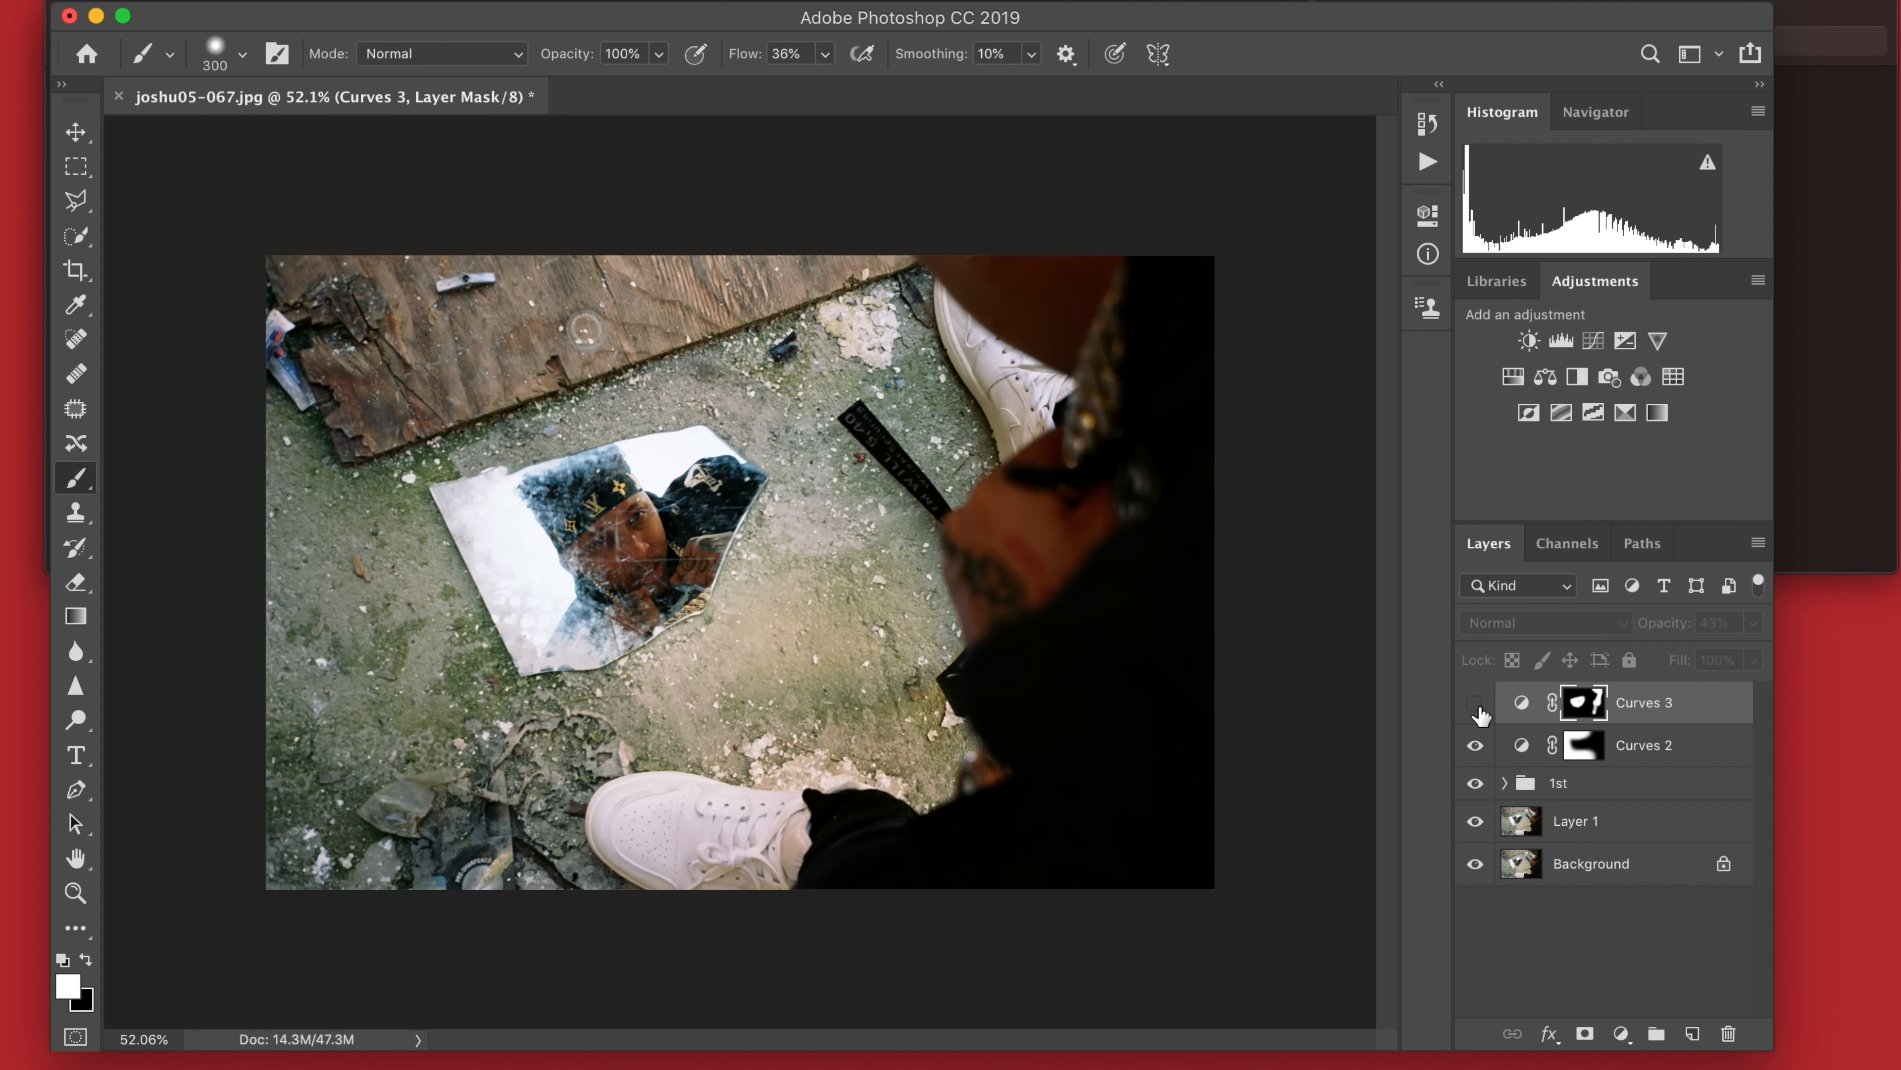
{"action": "left_click", "coordinate": [1476, 704]}
{"action": "left_click", "coordinate": [1476, 704]}
{"action": "left_click", "coordinate": [1476, 704]}
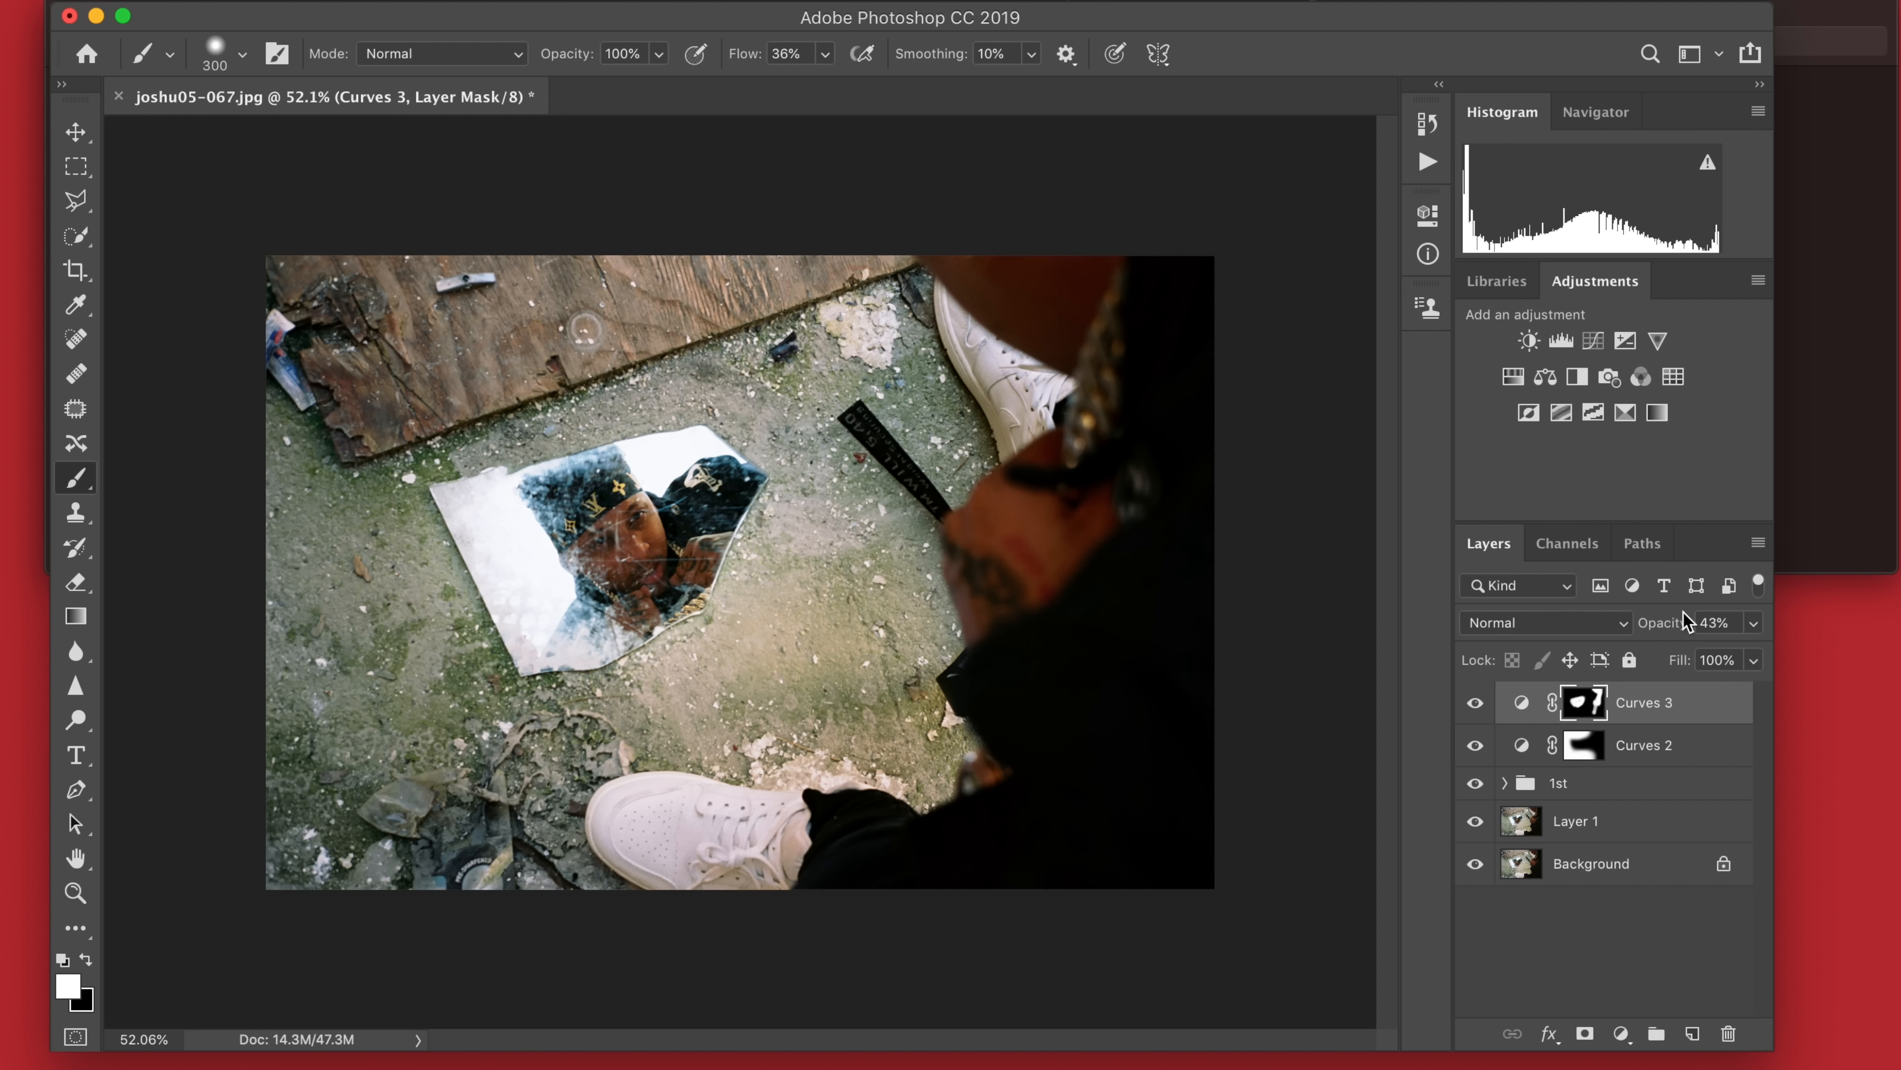
{"action": "left_click_drag", "start_coordinate": [1679, 630], "coordinate": [1677, 630]}
{"action": "left_click", "coordinate": [1712, 619]}
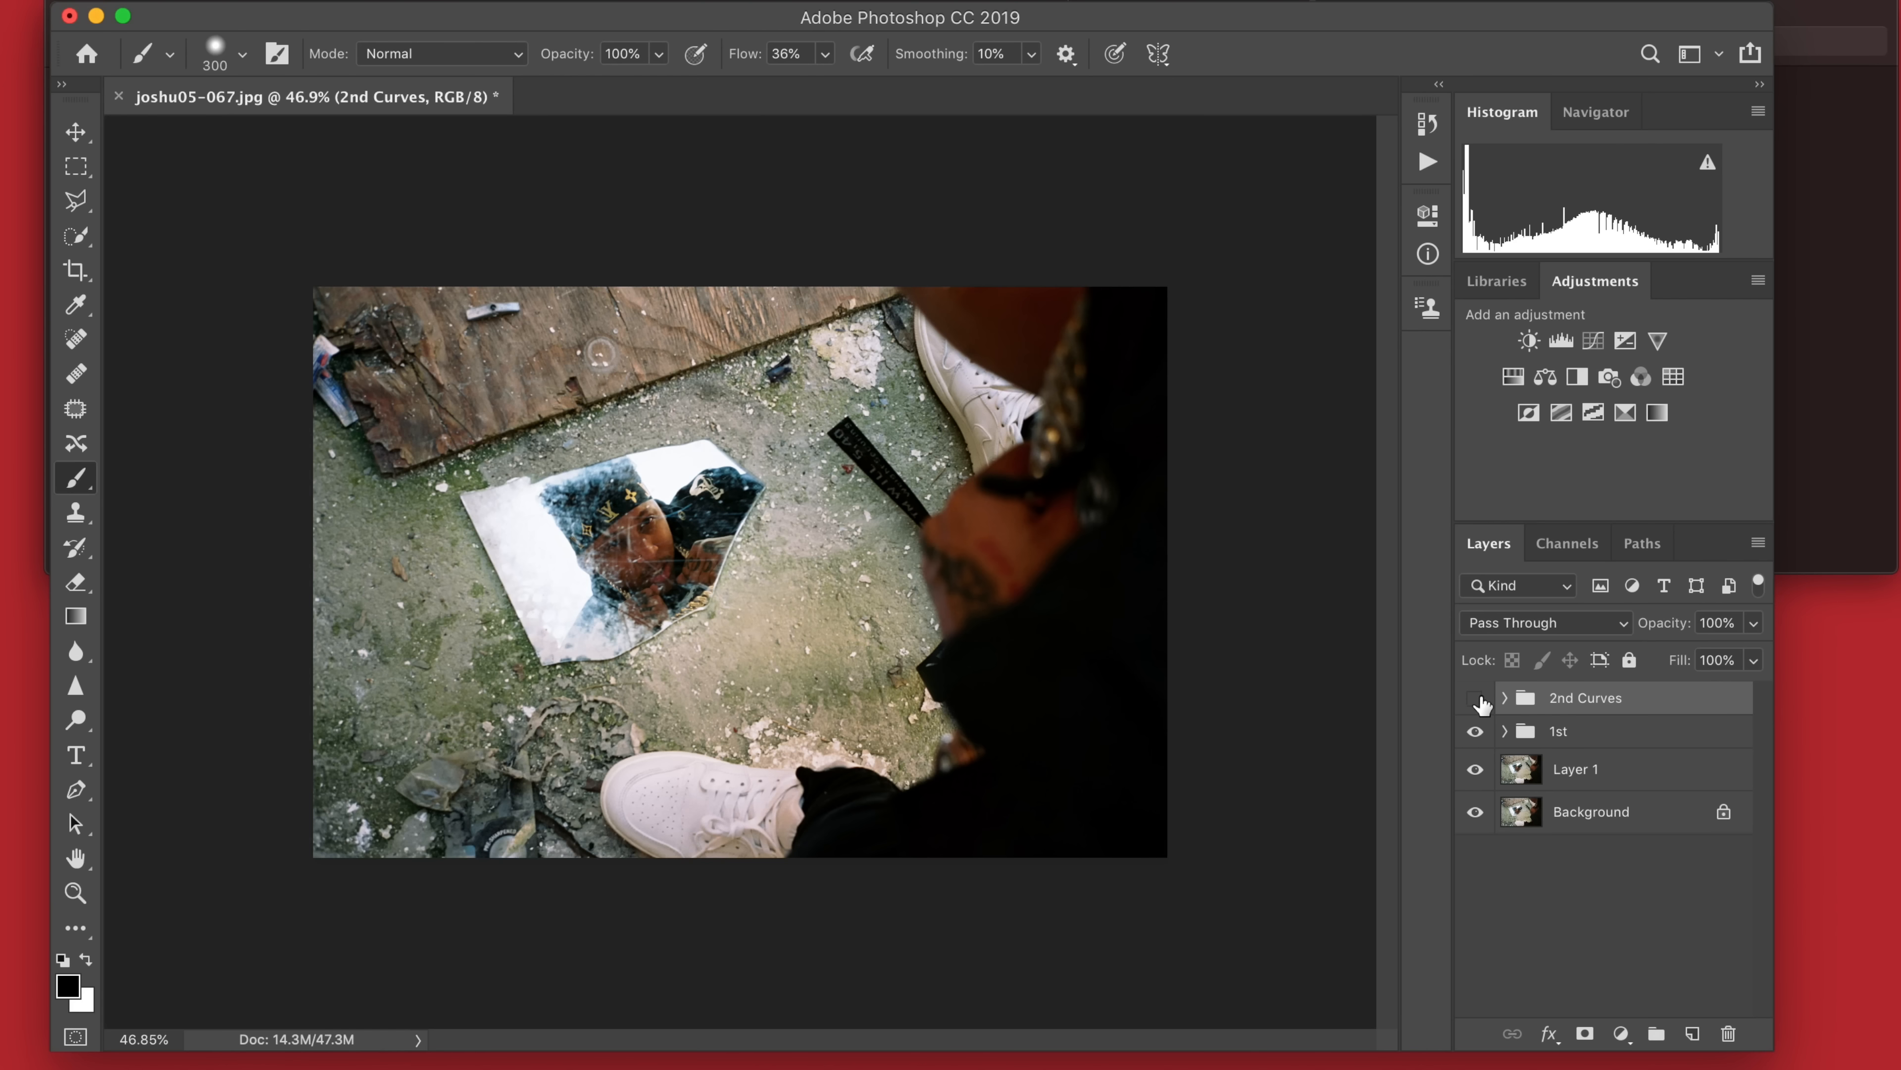
Add a Photo Filter adjustment above the 2nd Curves group, keeping Warming Filter (85) at 25% density.
{"action": "left_click", "coordinate": [1610, 377]}
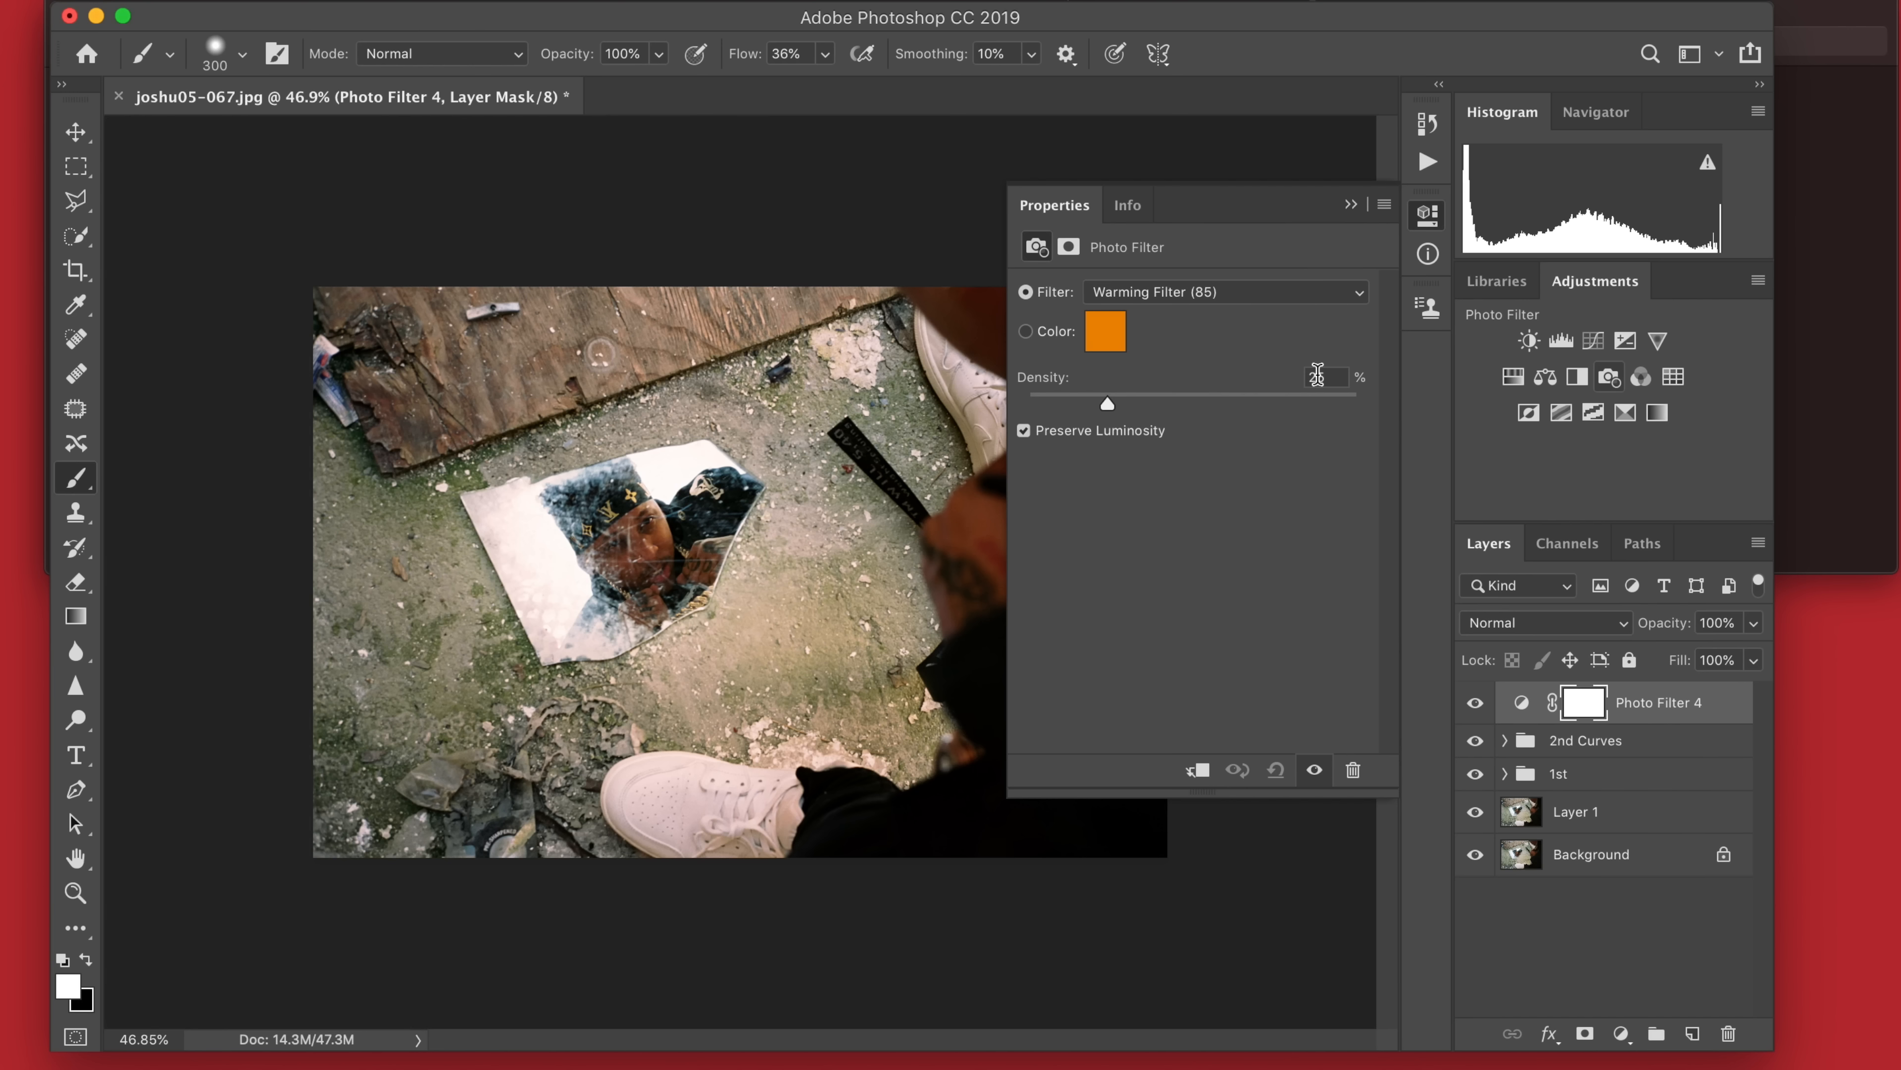
{"action": "left_click", "coordinate": [1243, 309]}
{"action": "left_click", "coordinate": [1172, 571]}
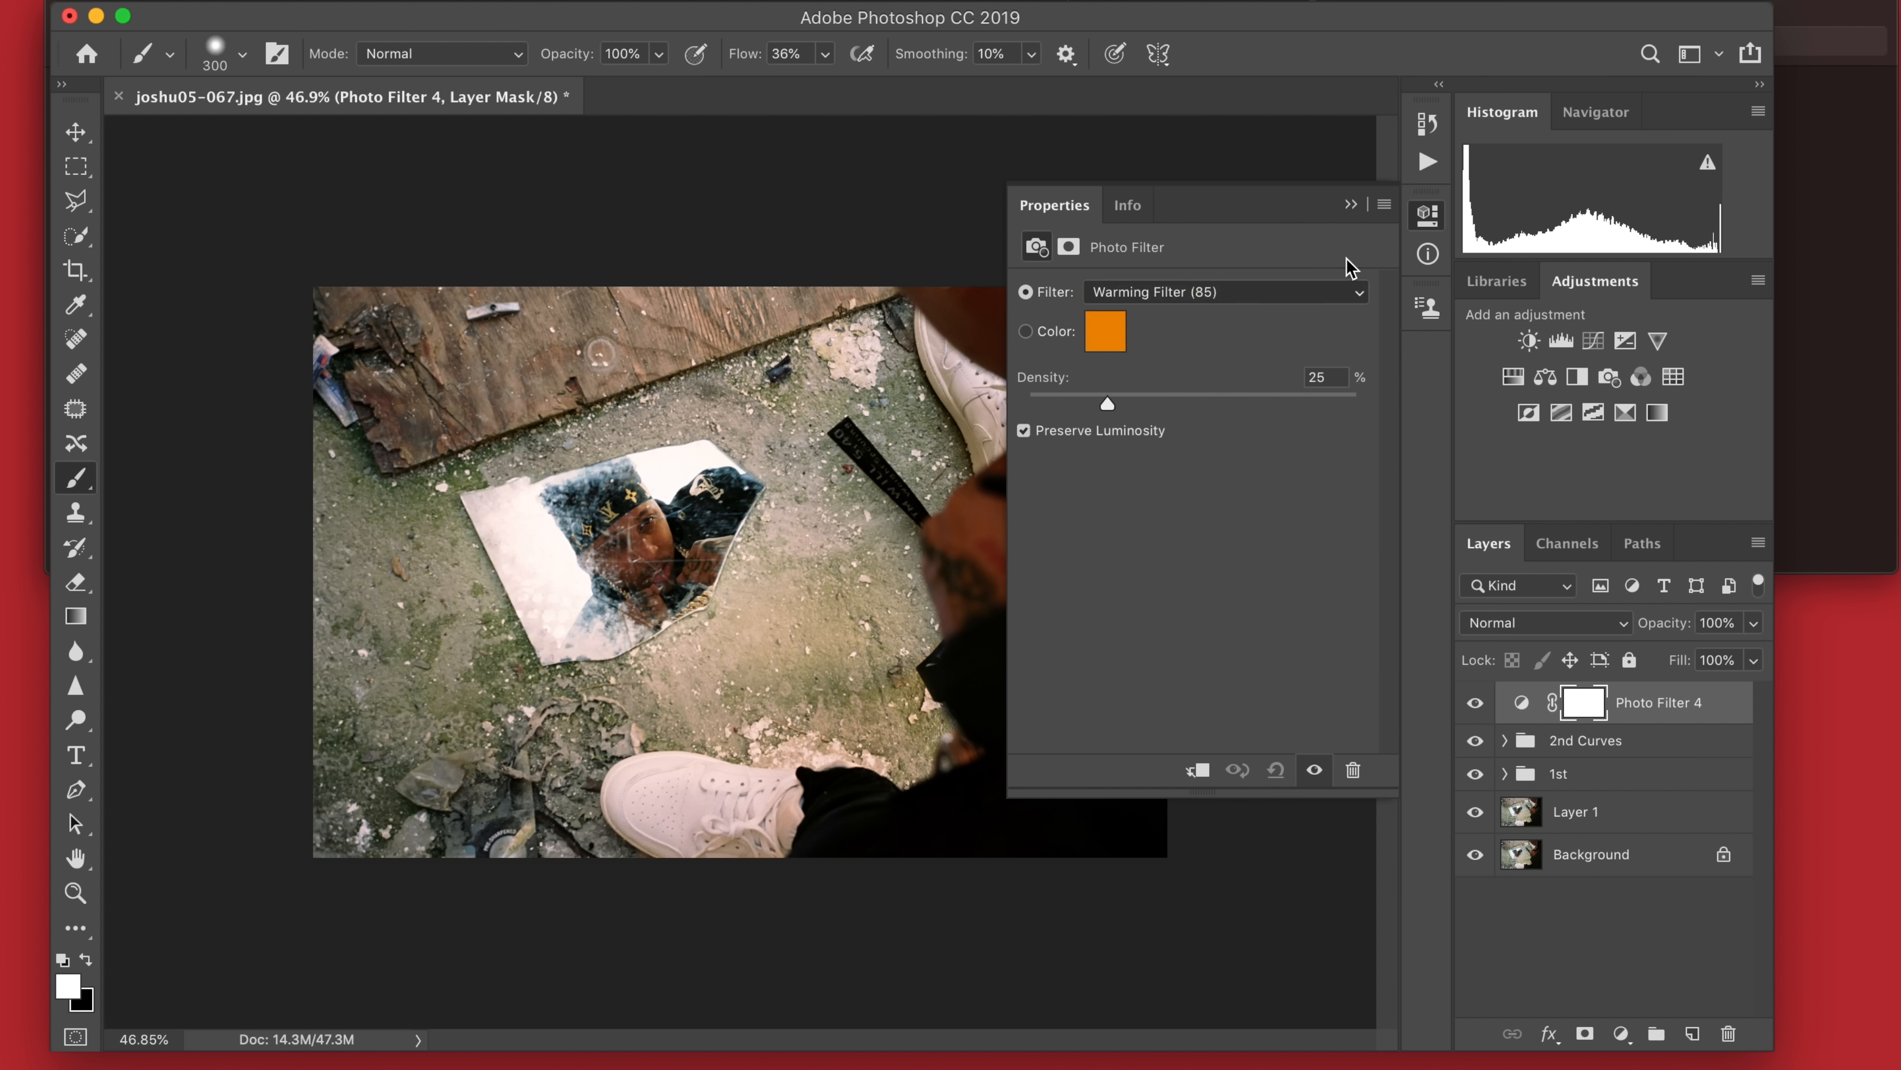
{"action": "left_click", "coordinate": [1352, 205]}
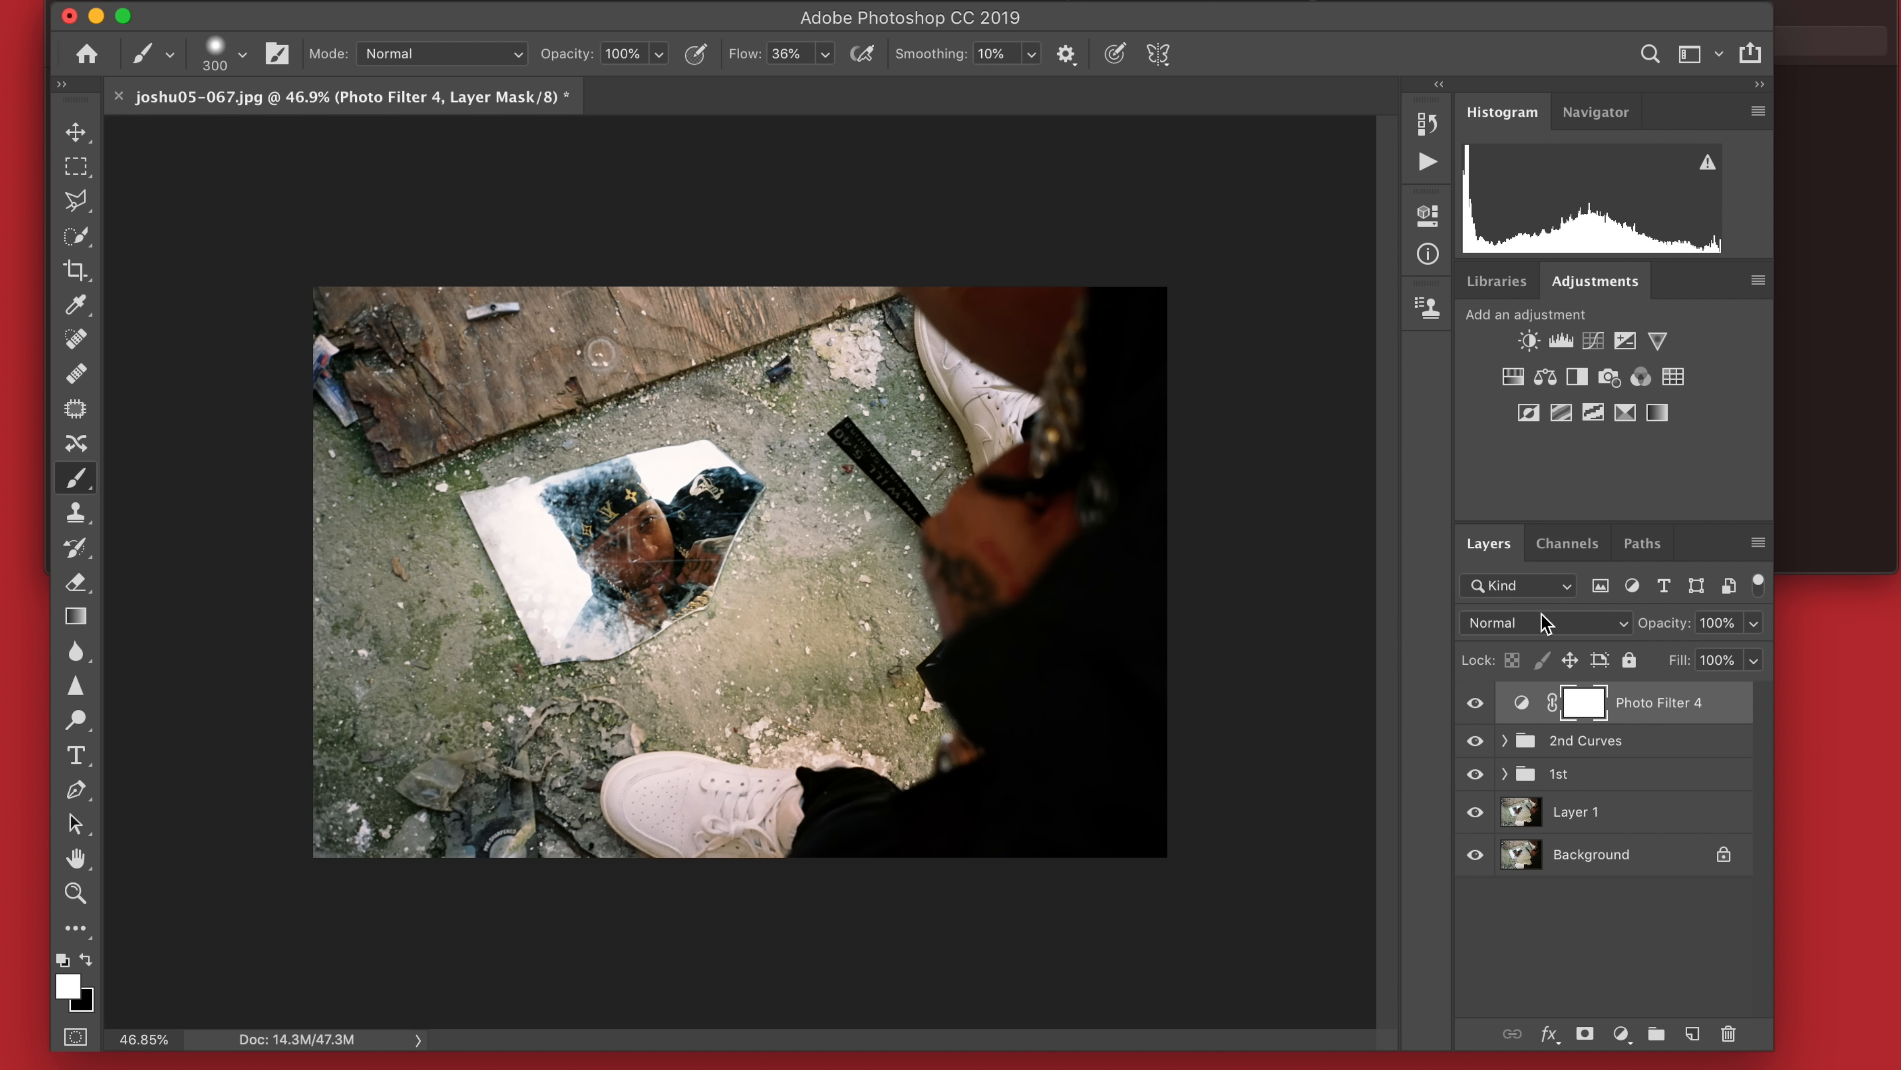
Set the Photo Filter 4 layer's blend mode to Color and its opacity to 7%.
{"action": "left_click", "coordinate": [1546, 623]}
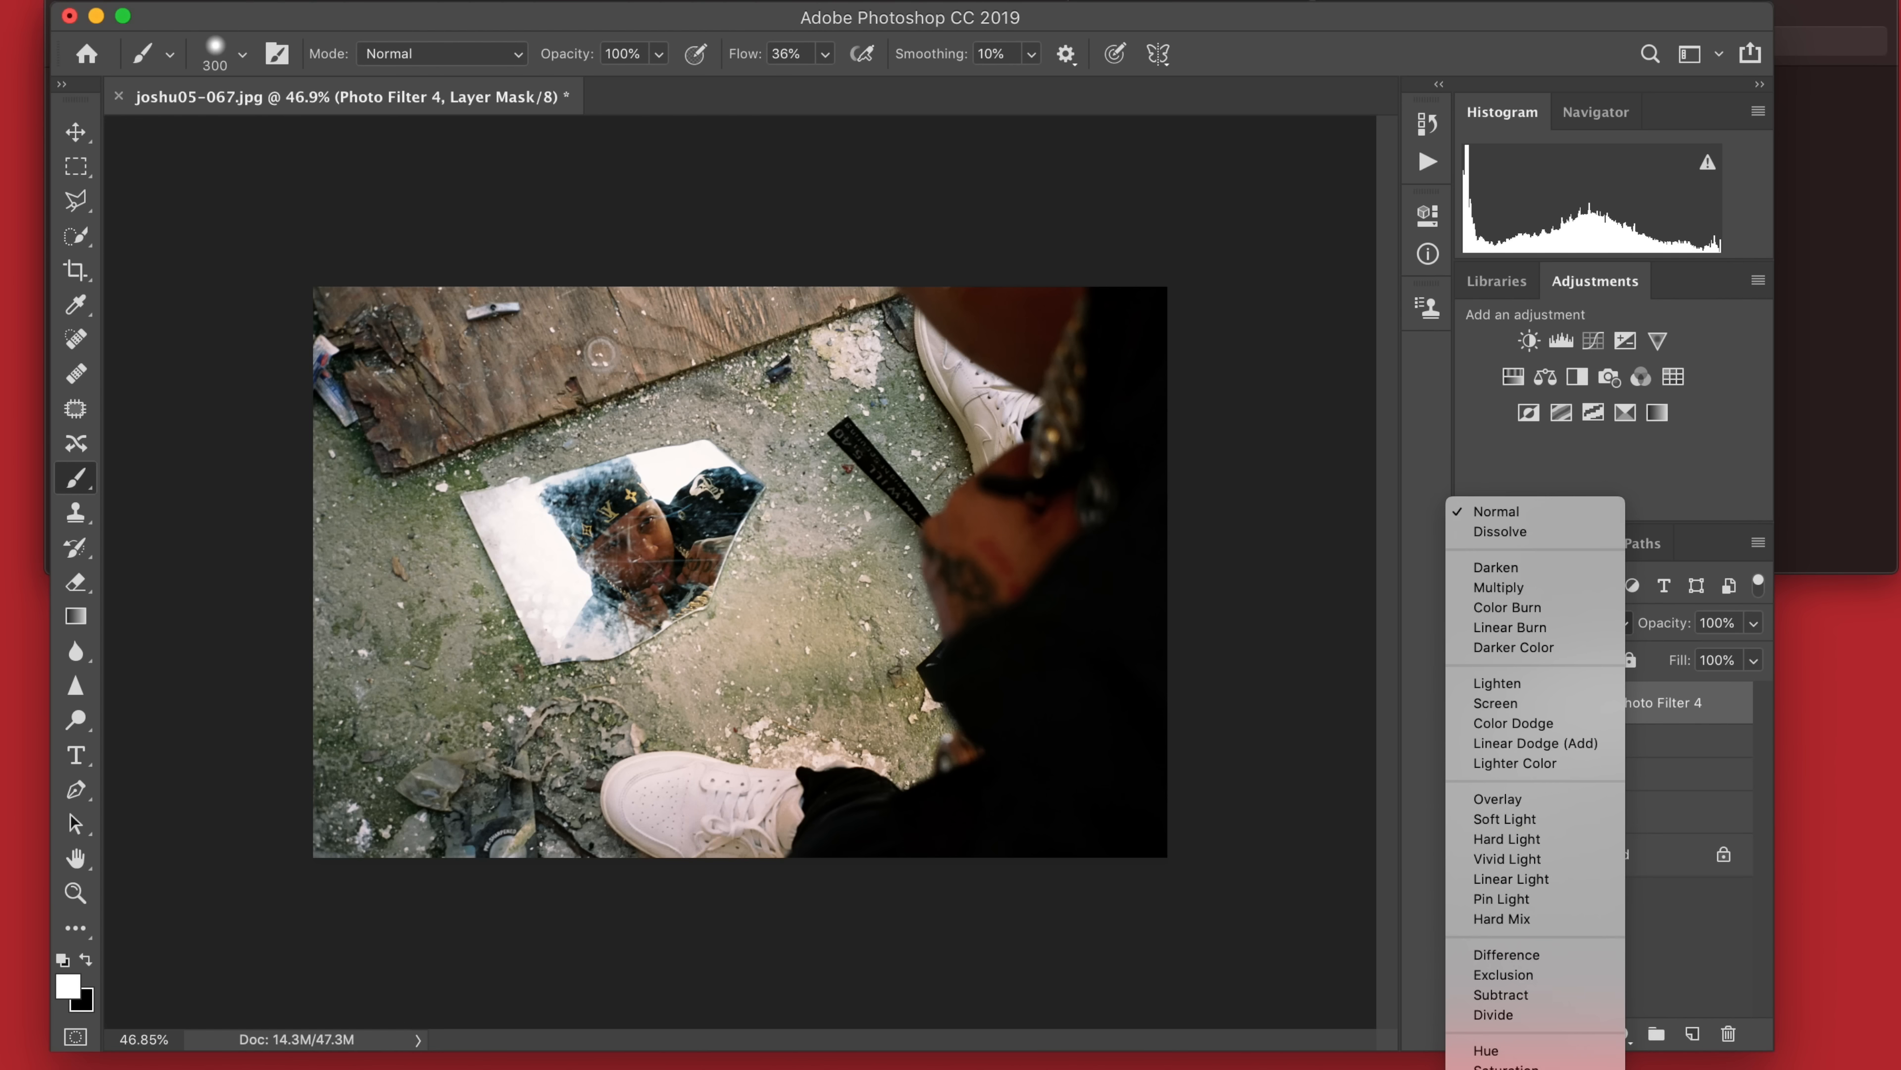
{"action": "left_click", "coordinate": [1490, 1068]}
{"action": "type", "text": "0"}
{"action": "key", "text": "Return"}
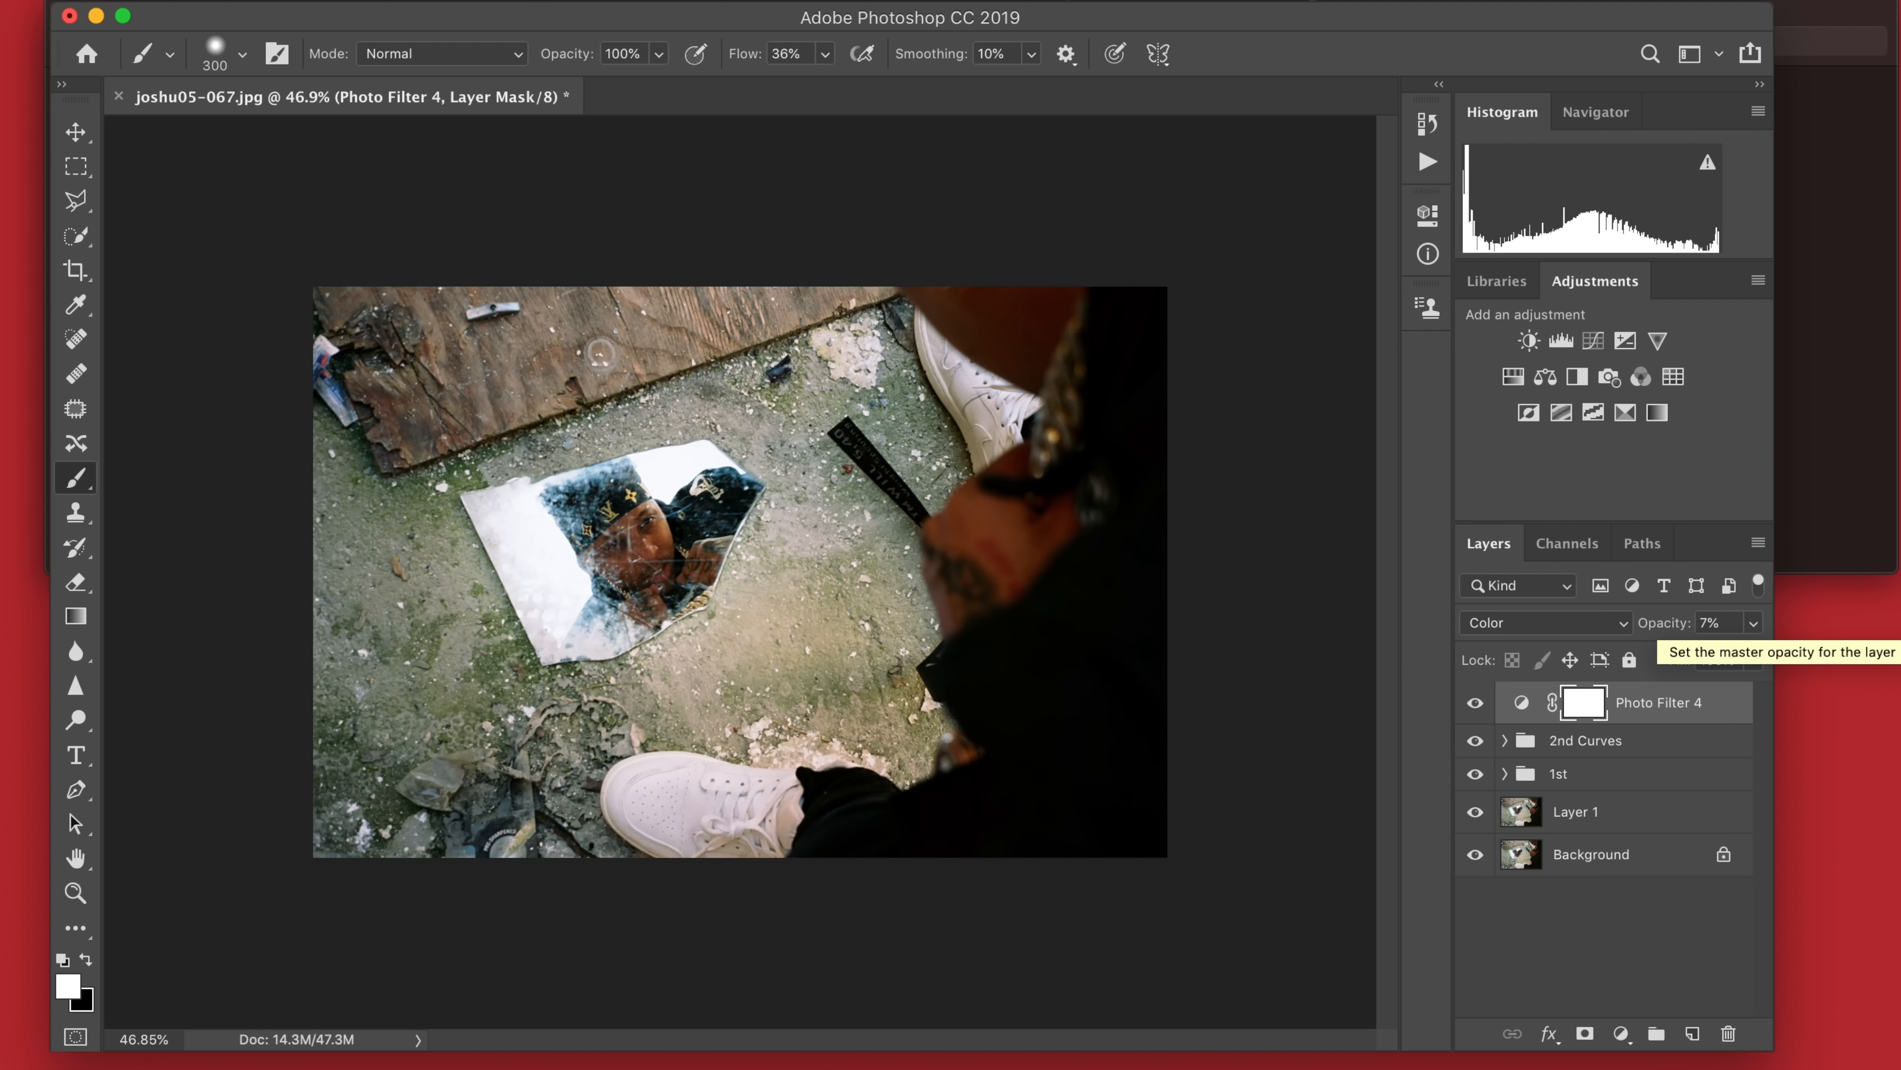
Add a Curves adjustment above Photo Filter 4 with a multi-point RGB curve, deepening the darkest tones and lifting 61 to 67 and 188 to 191.
{"action": "left_click", "coordinate": [1593, 341]}
{"action": "left_click_drag", "start_coordinate": [1222, 488], "coordinate": [1217, 488]}
{"action": "left_click_drag", "start_coordinate": [1147, 555], "coordinate": [1120, 604]}
{"action": "left_click_drag", "start_coordinate": [1153, 556], "coordinate": [1153, 558]}
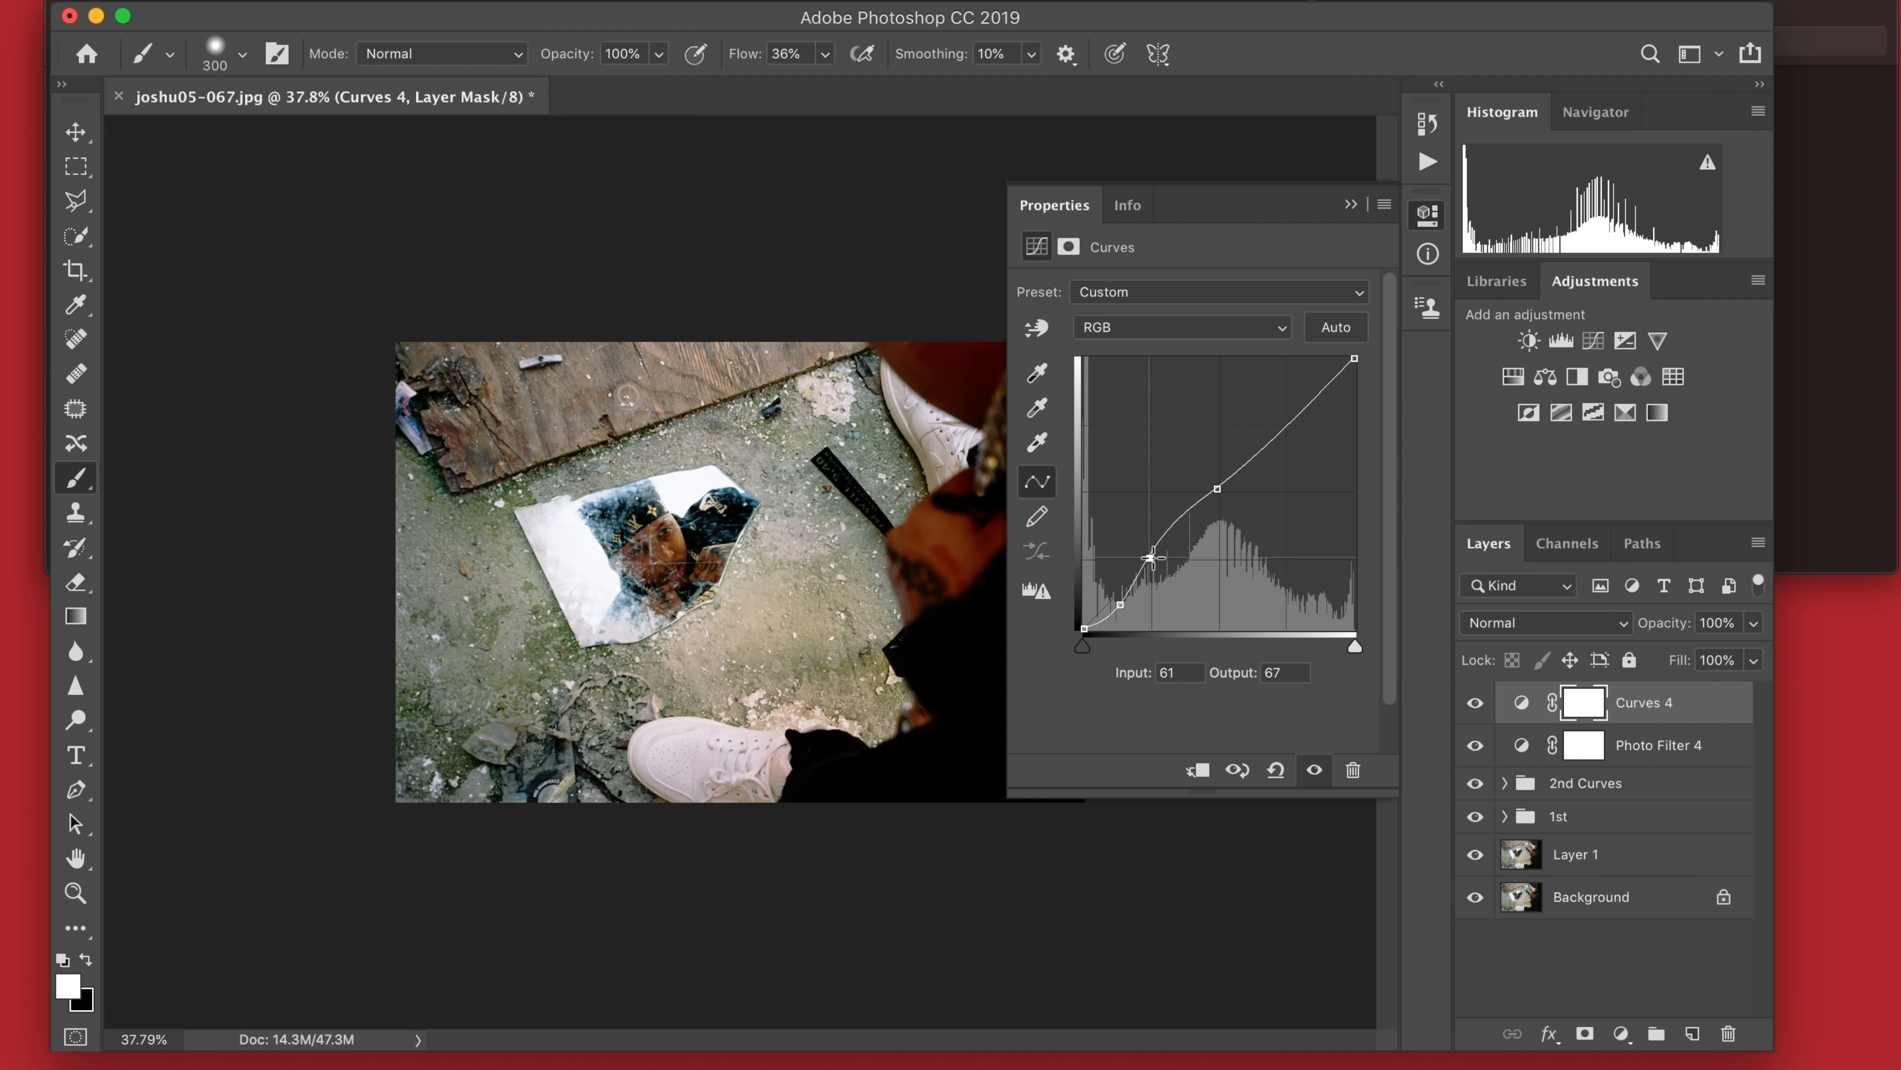
{"action": "mouse_move", "coordinate": [1284, 426]}
{"action": "left_mouse_down"}
{"action": "mouse_move", "coordinate": [1253, 455]}
{"action": "mouse_move", "coordinate": [1282, 431]}
{"action": "left_mouse_up"}
{"action": "left_click", "coordinate": [1306, 396]}
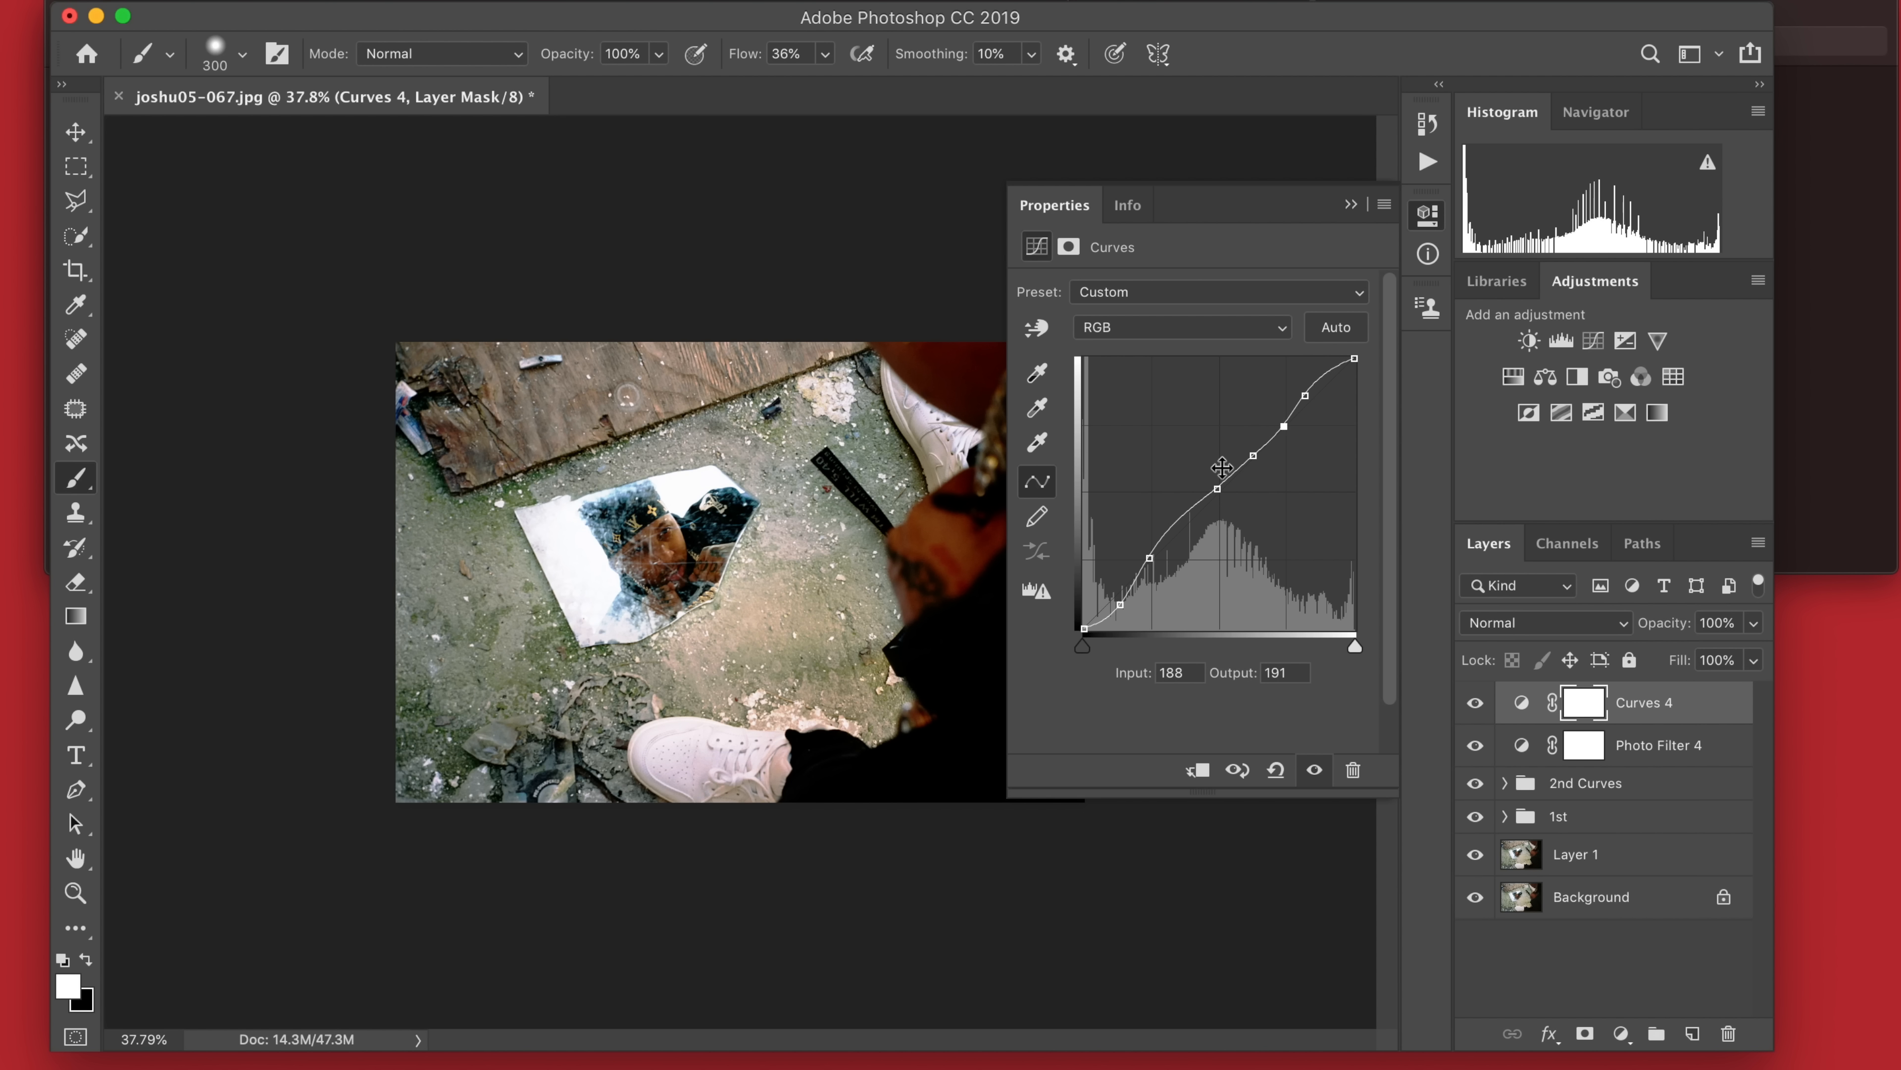
{"action": "left_click", "coordinate": [1351, 204]}
Reduce the Curves 4 layer's opacity to 7% and check the whole photo.
{"action": "scroll", "coordinate": [1095, 639], "scroll_direction": "up", "scroll_amount": 1}
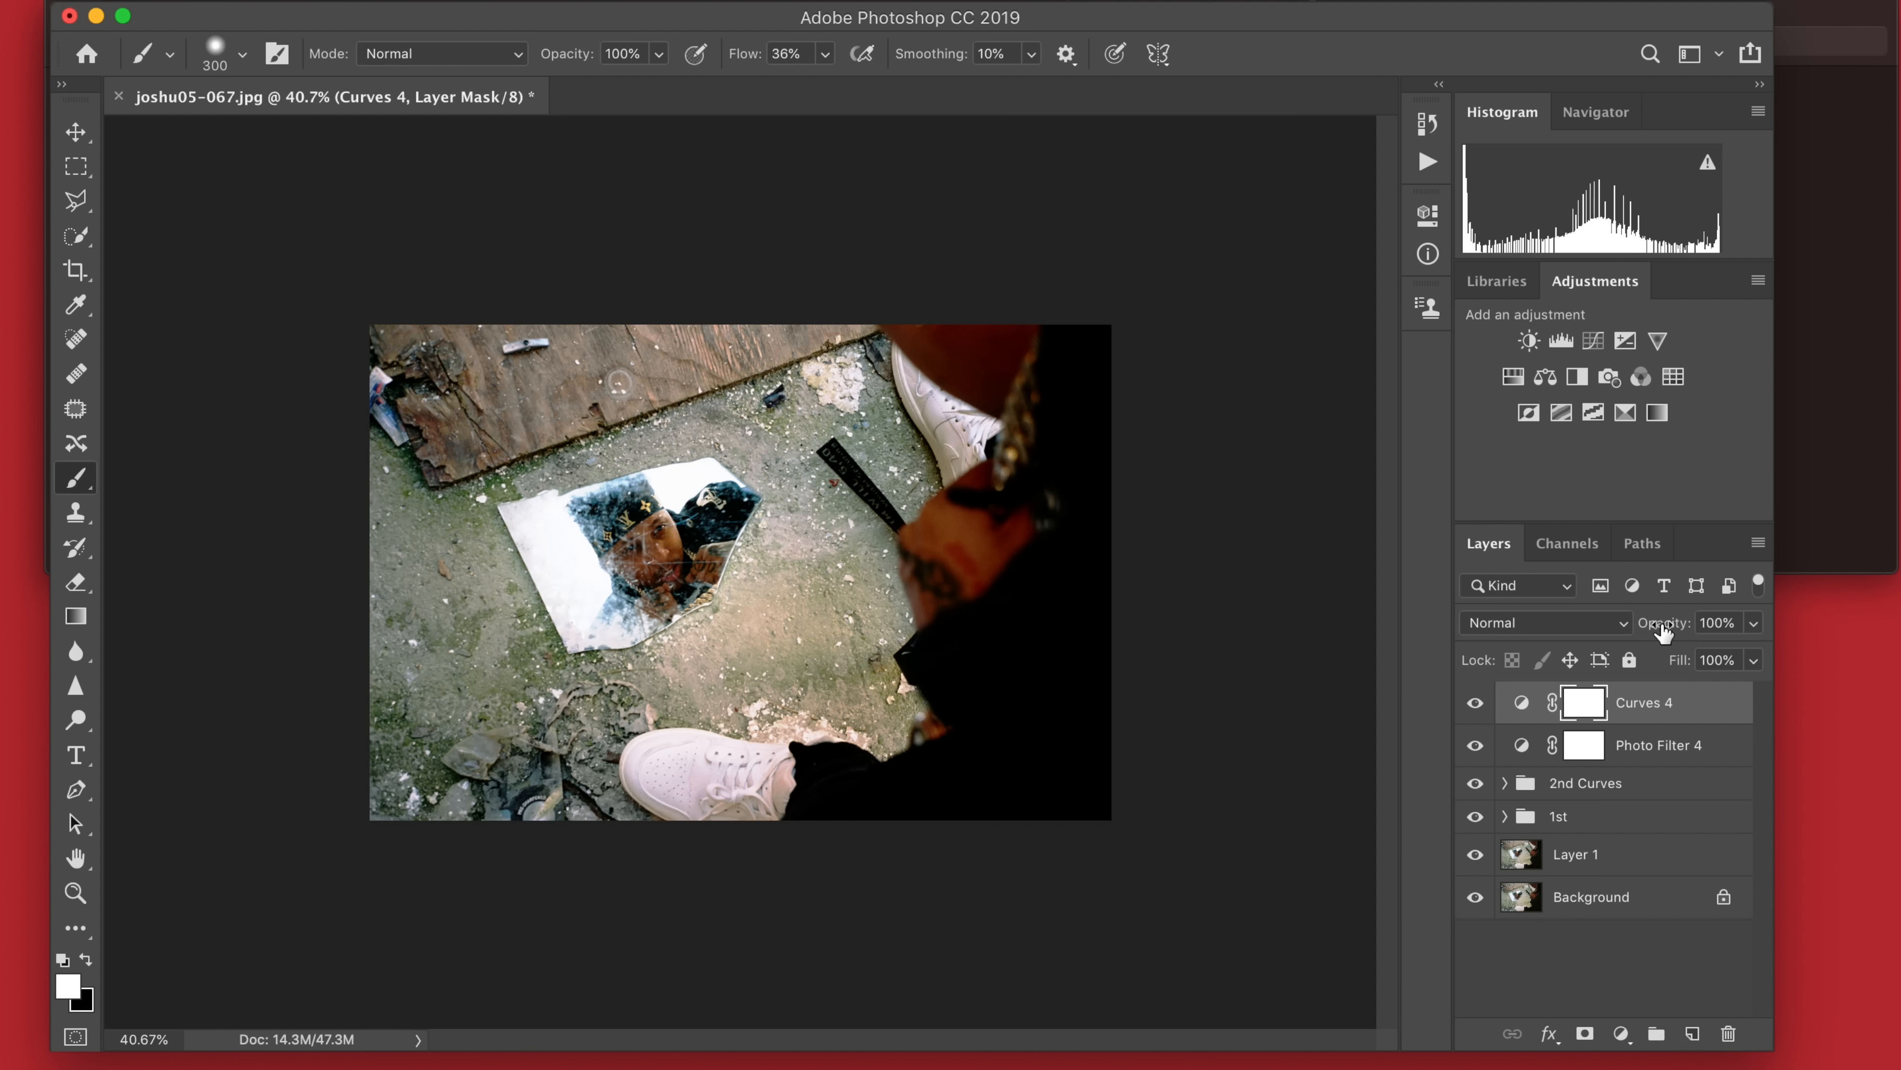
{"action": "left_click_drag", "start_coordinate": [1668, 625], "coordinate": [1185, 619]}
{"action": "type", "text": "7"}
{"action": "key", "text": "Return"}
{"action": "scroll", "coordinate": [1105, 702], "scroll_direction": "down", "scroll_amount": 3}
{"action": "scroll", "coordinate": [1105, 709], "scroll_direction": "up", "scroll_amount": 5}
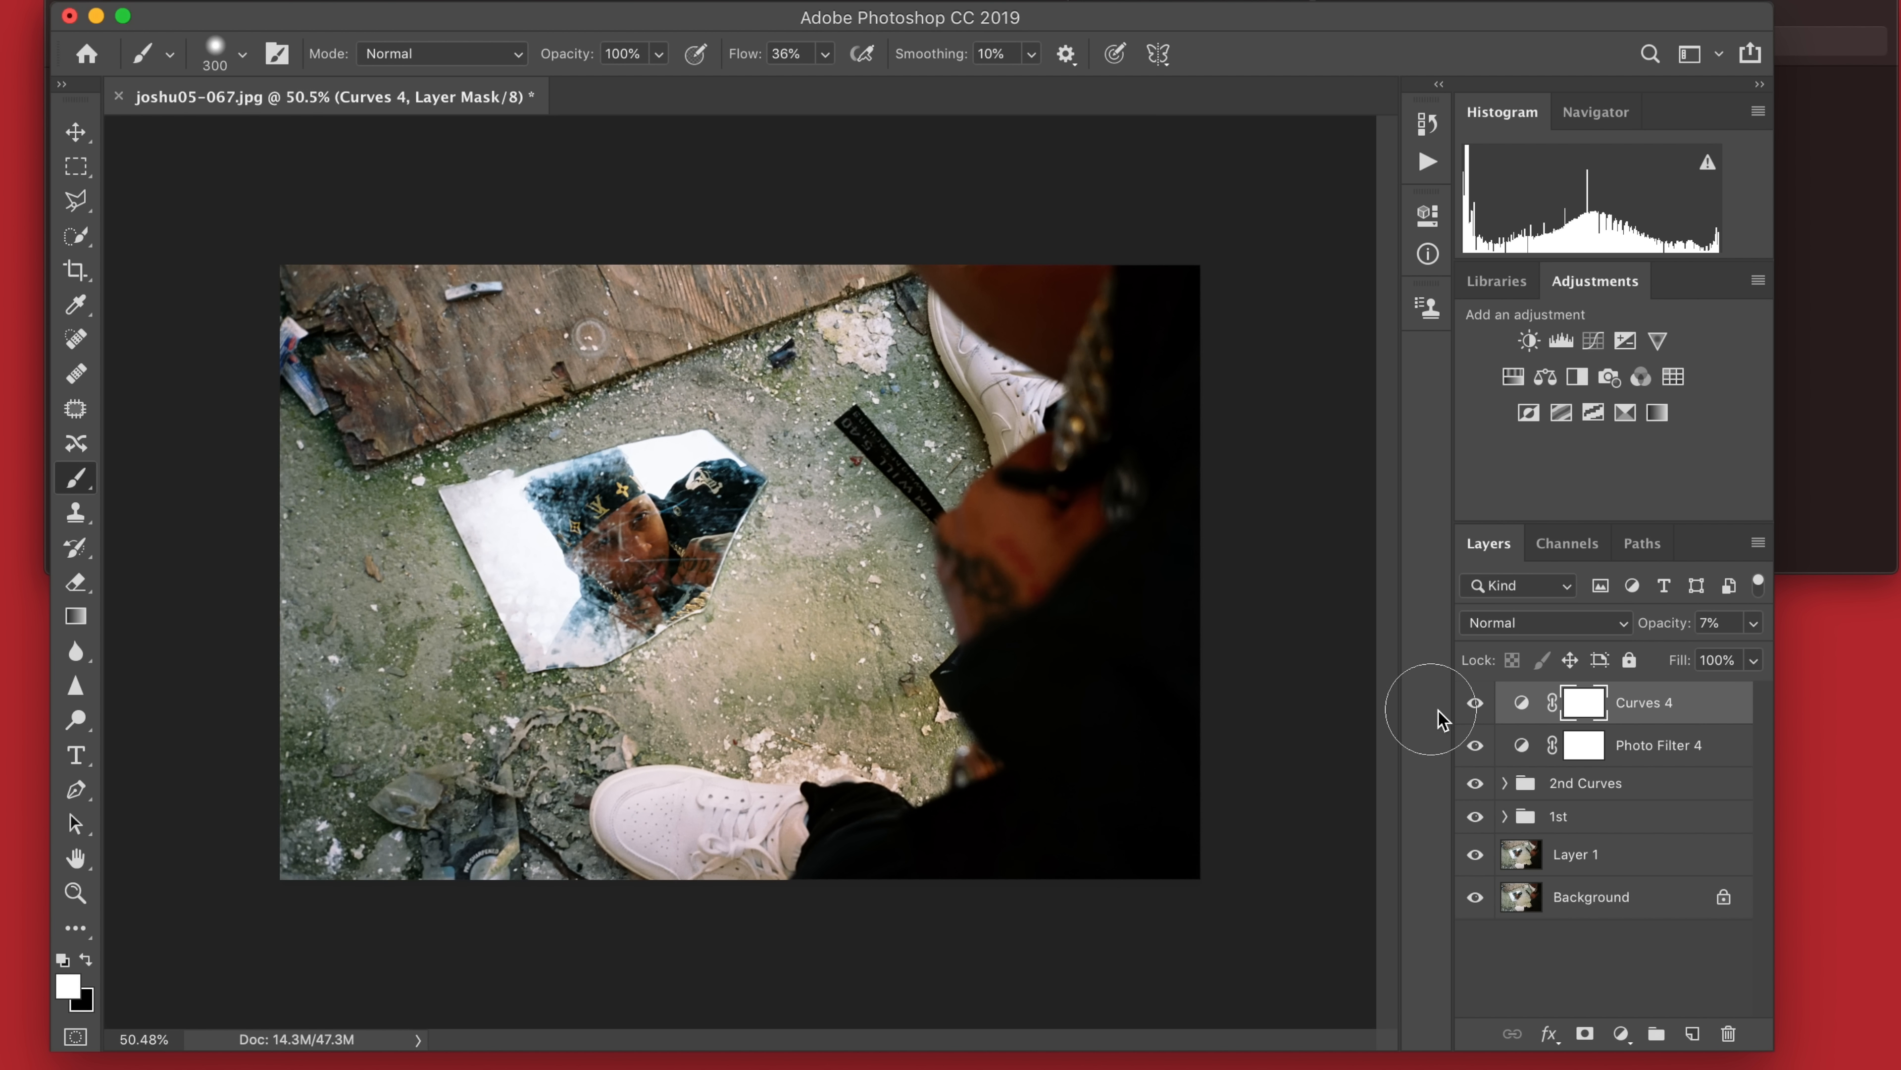
Compare the photo with and without the Curves 4 adjustment and check the whole image.
{"action": "left_click", "coordinate": [1476, 704]}
{"action": "left_click", "coordinate": [1476, 704]}
{"action": "left_click", "coordinate": [1476, 704]}
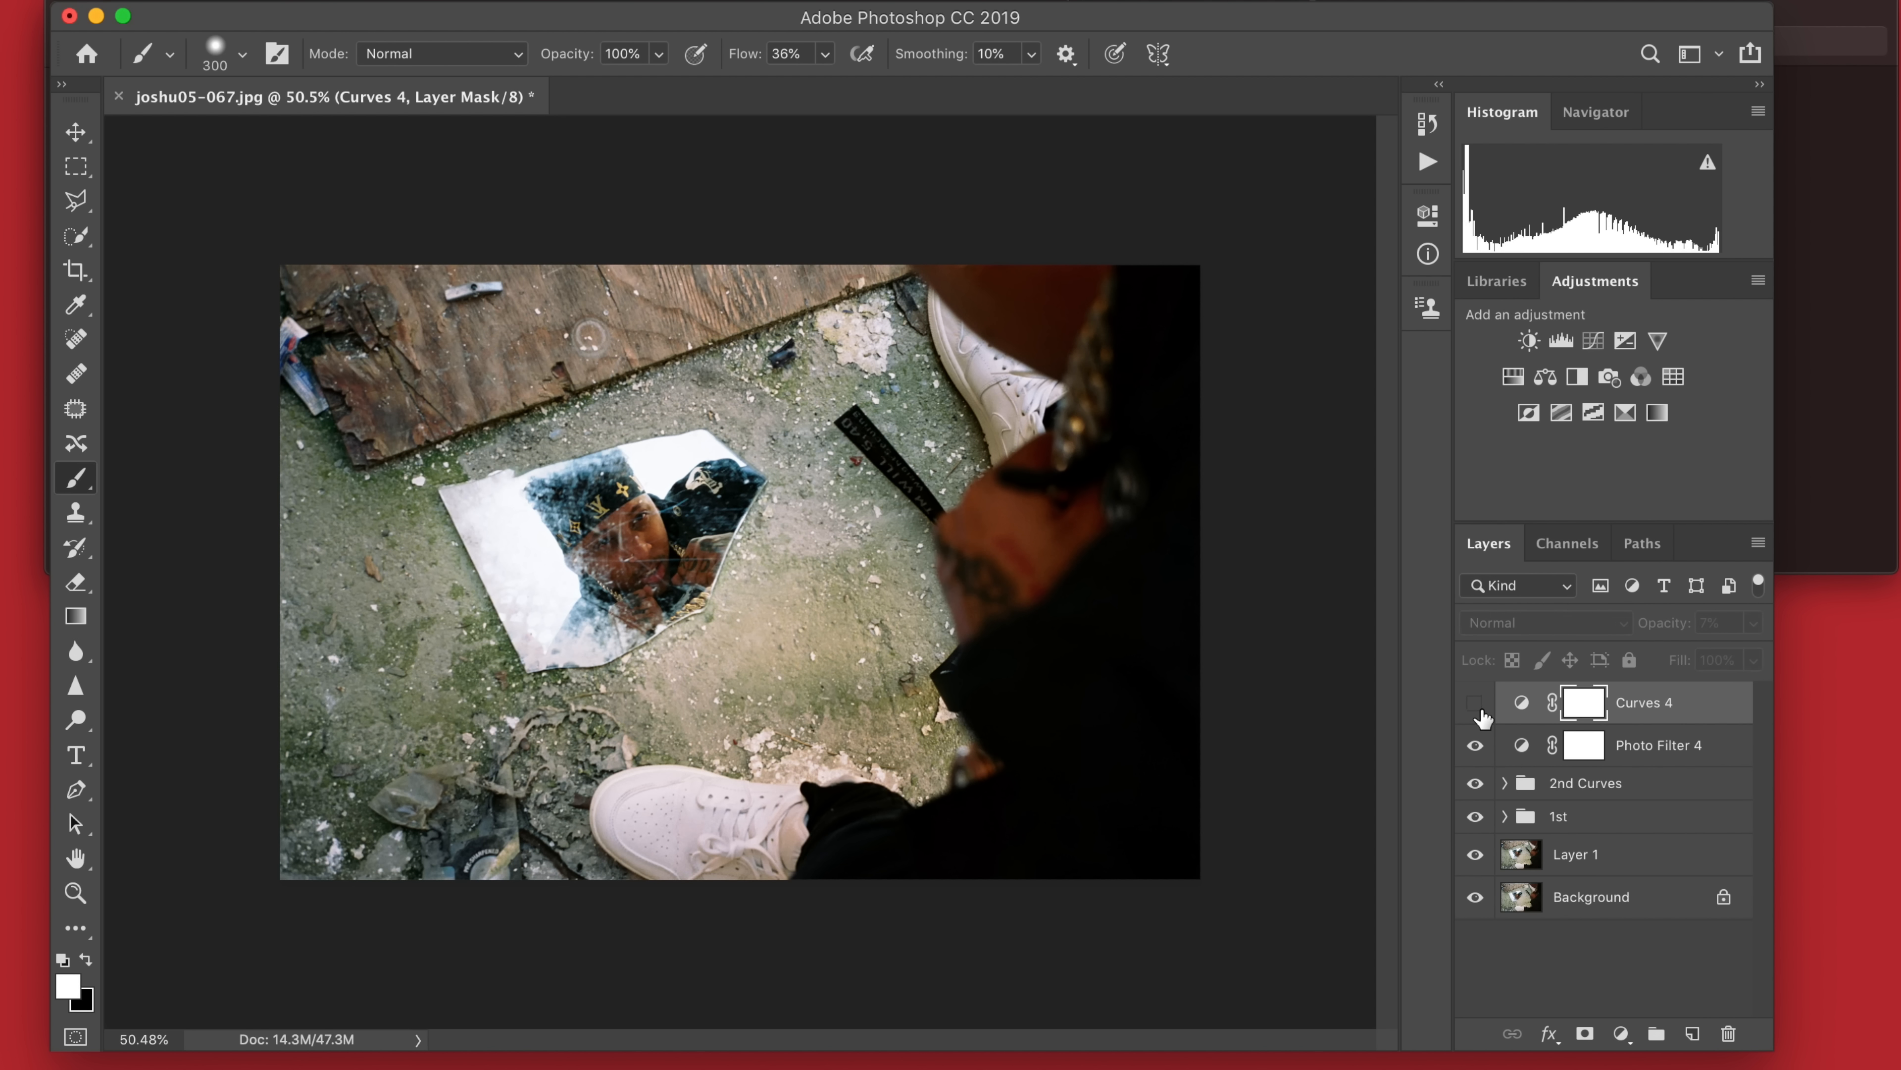
{"action": "left_click", "coordinate": [1476, 704]}
{"action": "scroll", "coordinate": [1087, 658], "scroll_direction": "down", "scroll_amount": 3}
{"action": "scroll", "coordinate": [1086, 658], "scroll_direction": "up", "scroll_amount": 5}
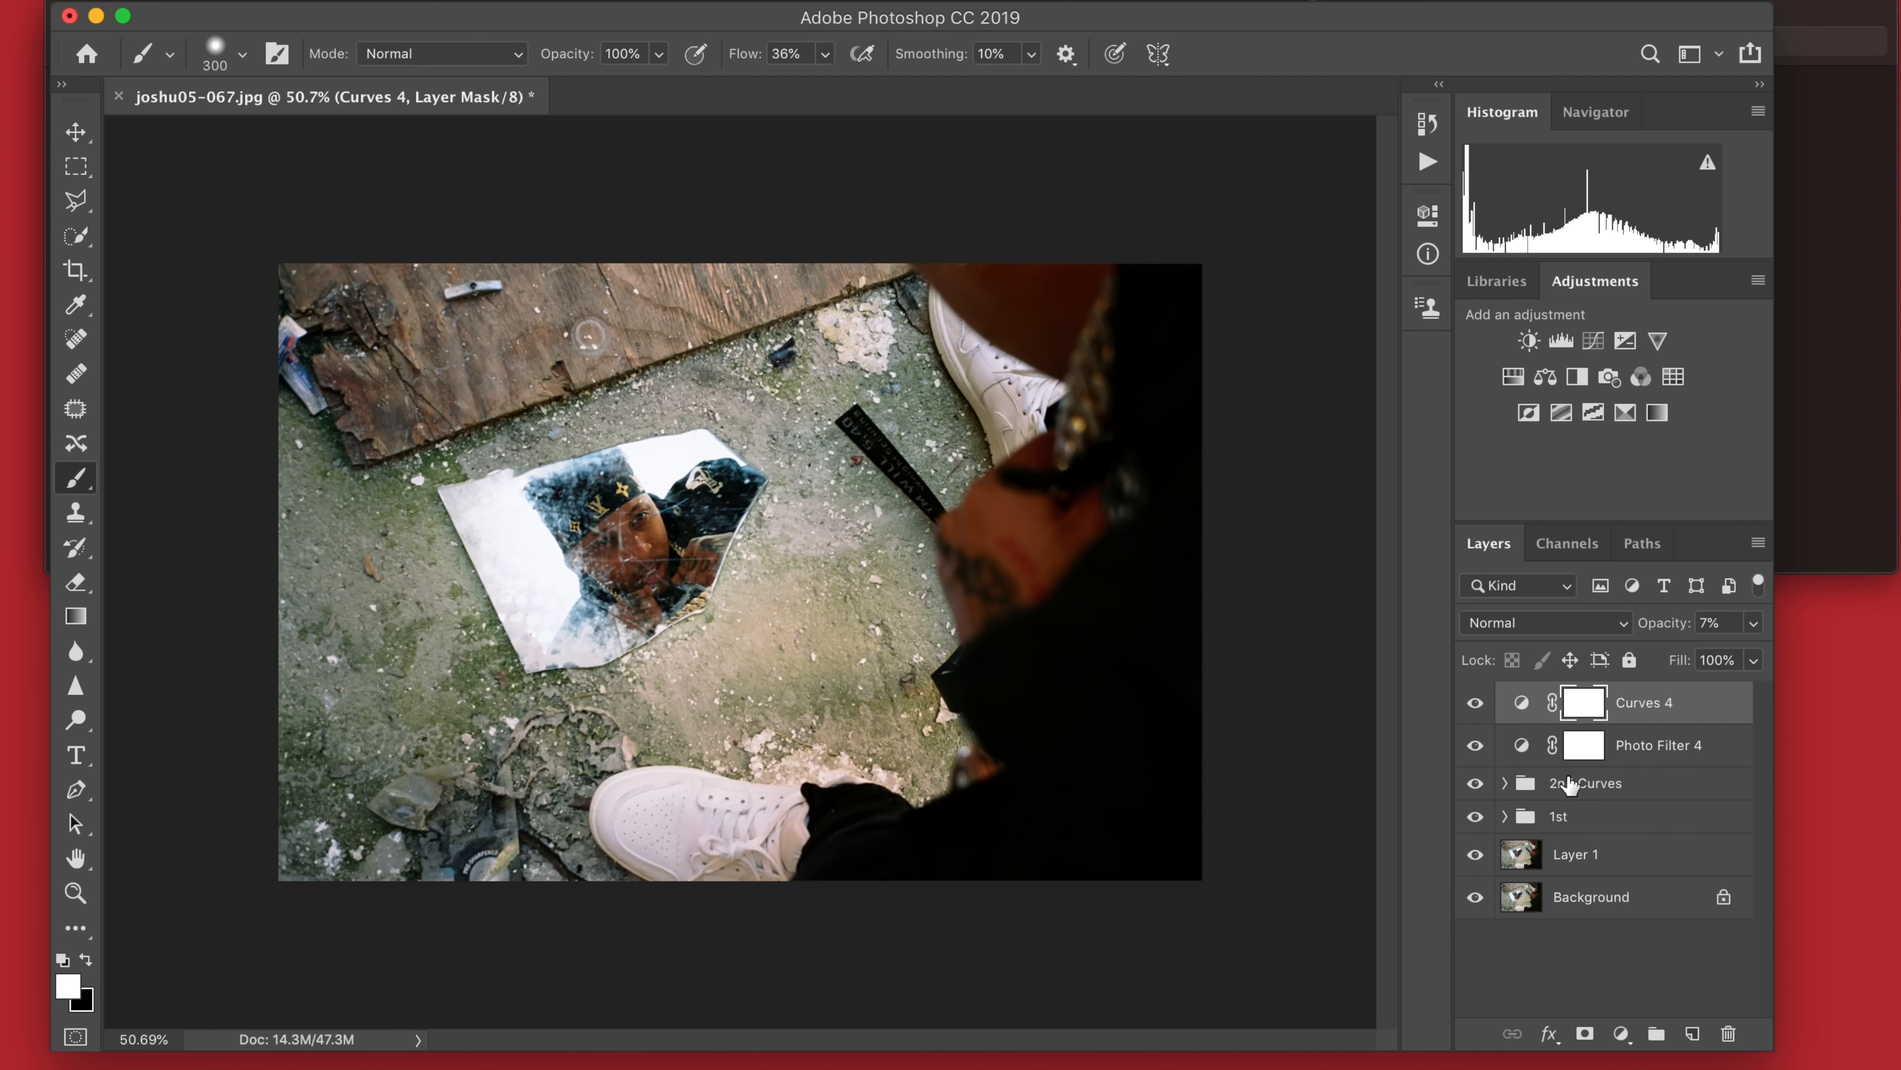
Group Curves 4, Photo Filter 4, 2nd Curves and 1st together and name the group ALL Edits.
{"action": "left_click", "coordinate": [1587, 824], "text": "shift"}
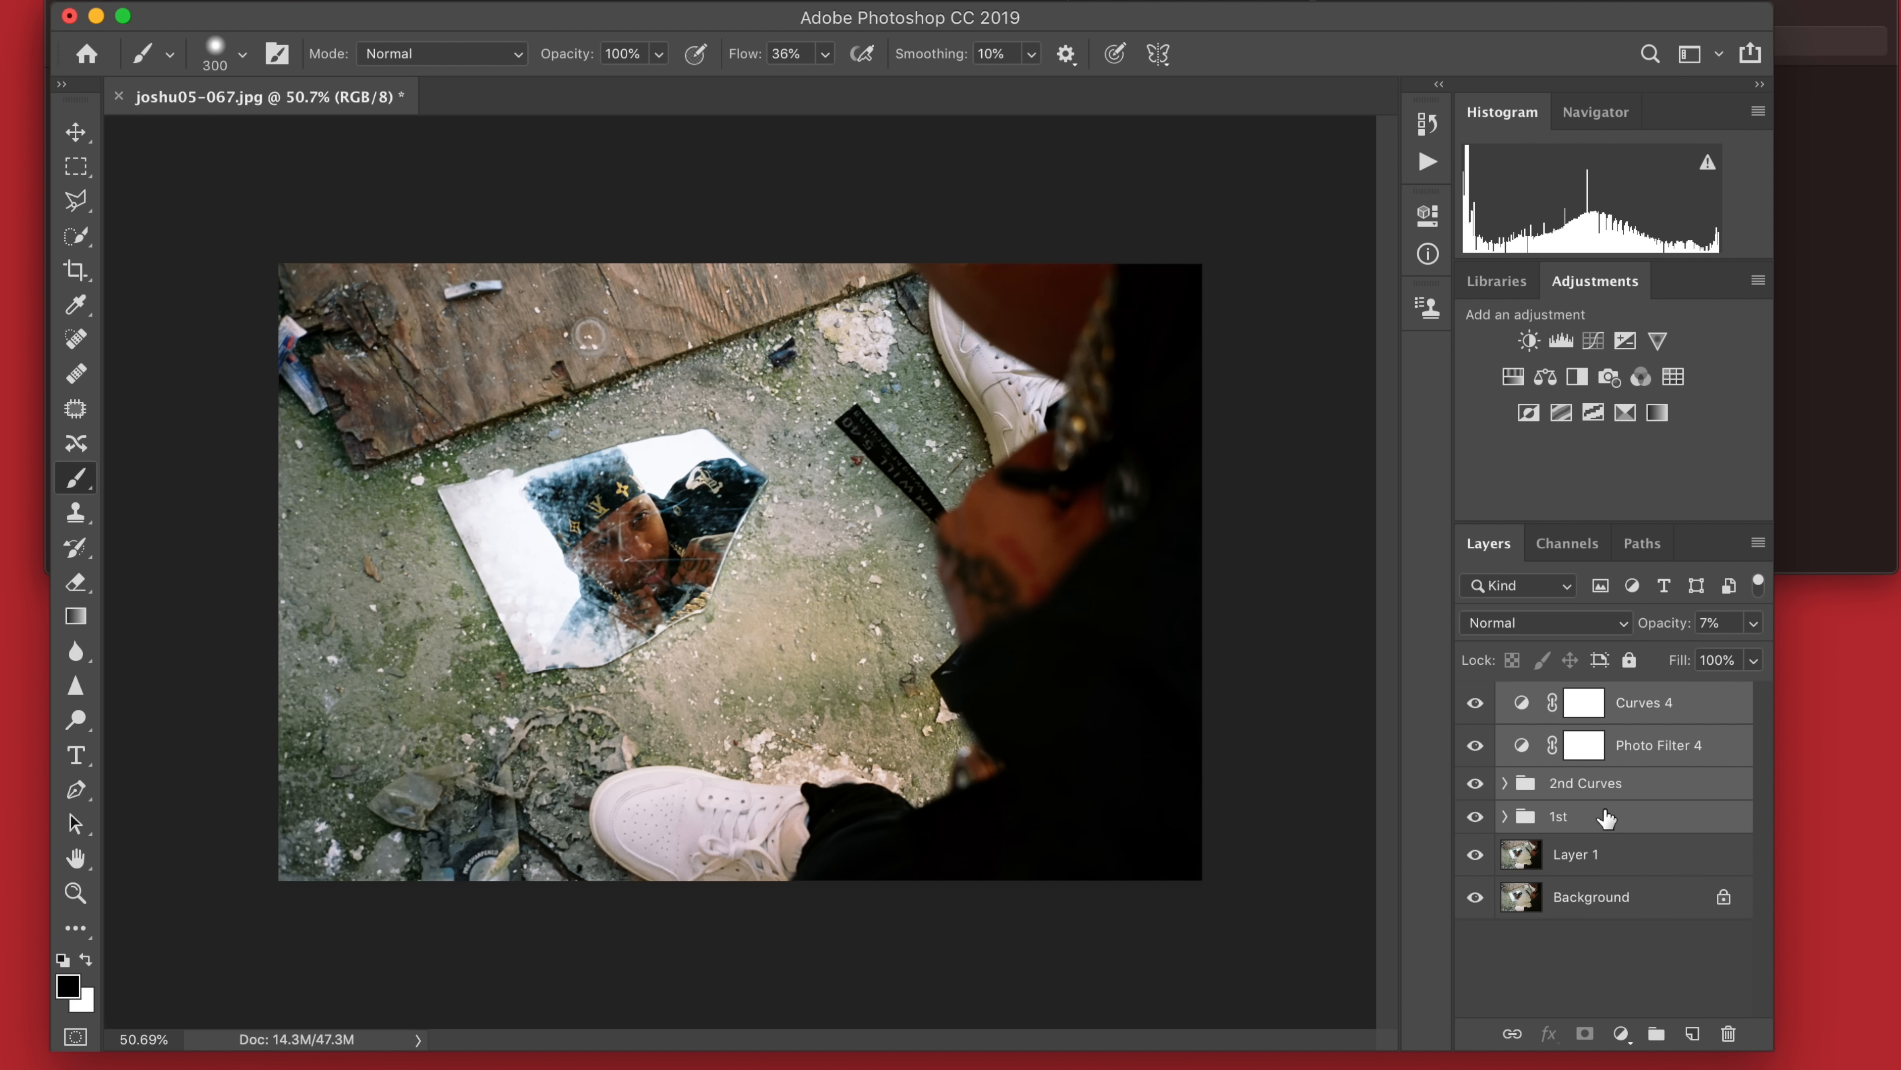
{"action": "key", "text": "super+g"}
{"action": "double_click", "coordinate": [1581, 703]}
{"action": "type", "text": "ALL Edits"}
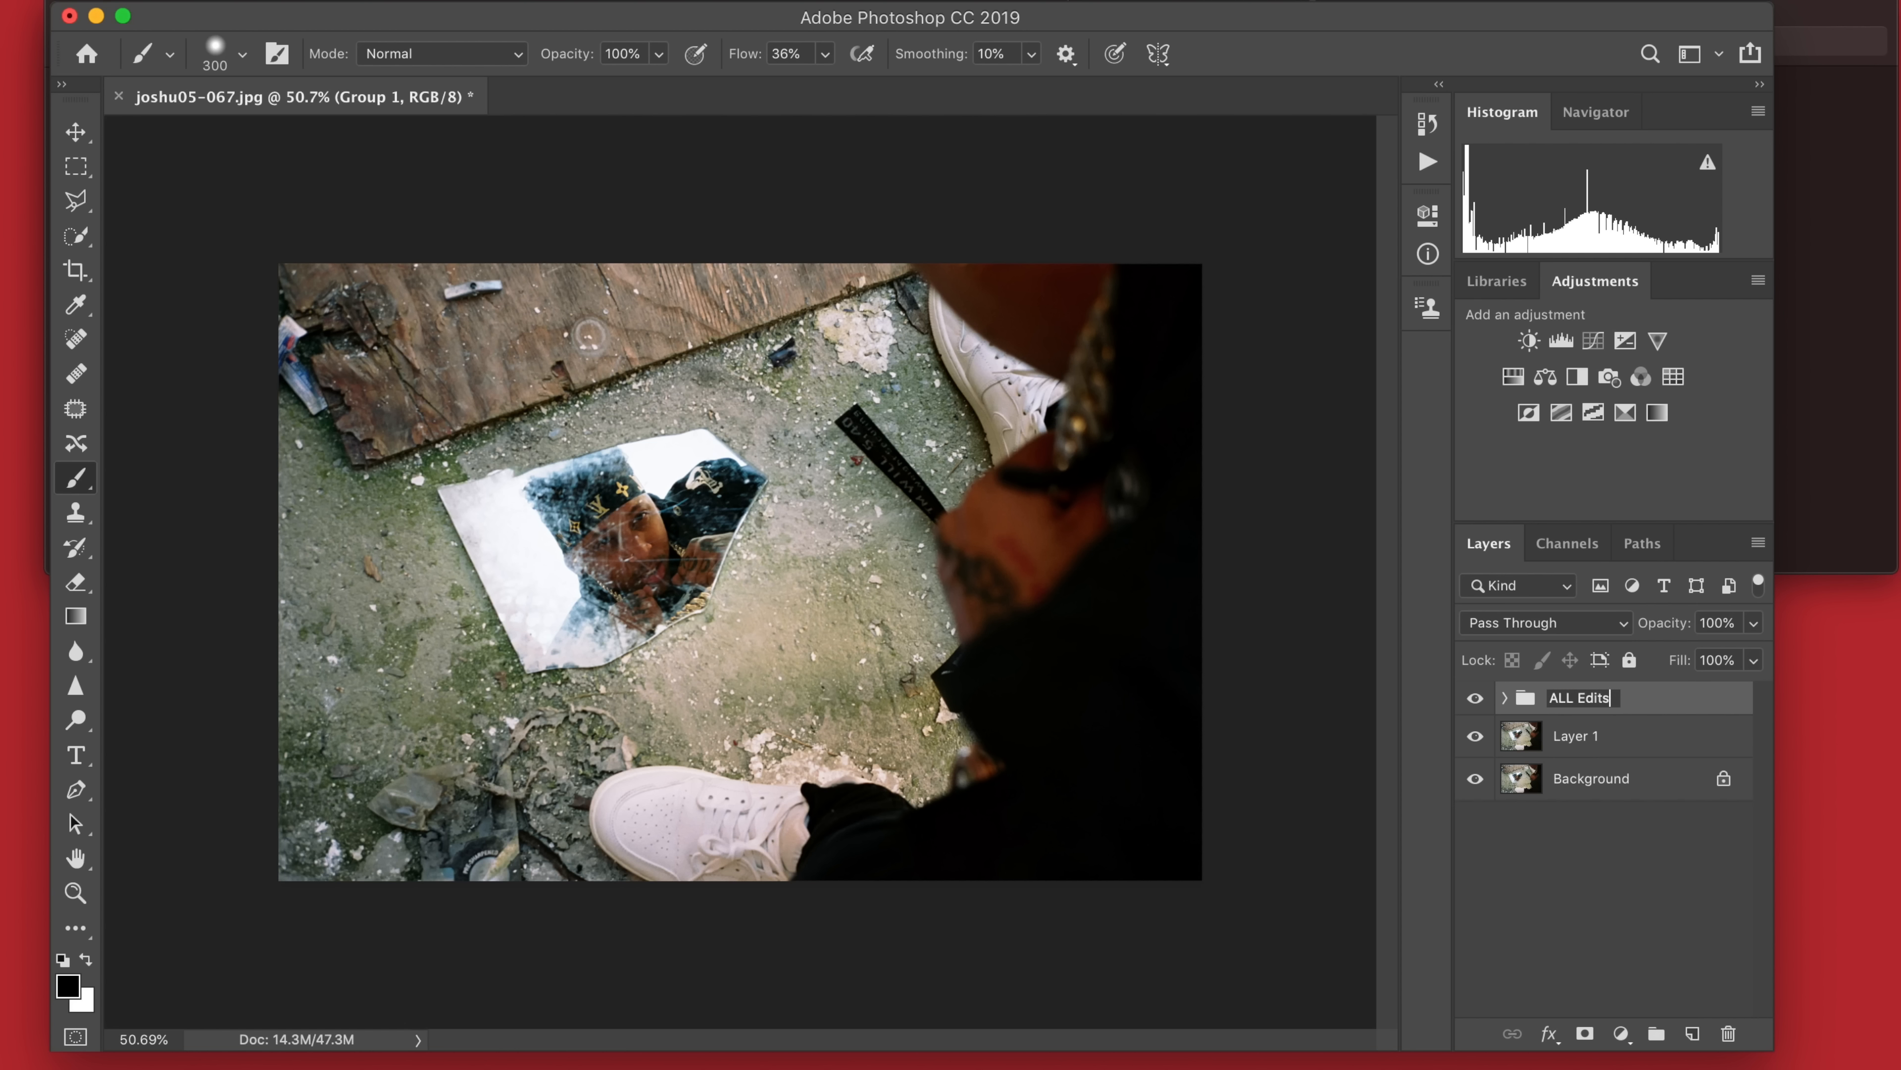
{"action": "key", "text": "Return"}
Compare the photo with and without the ALL Edits group.
{"action": "left_click", "coordinate": [1476, 698]}
{"action": "left_click", "coordinate": [1476, 699]}
{"action": "left_click", "coordinate": [1476, 699]}
{"action": "left_click", "coordinate": [1476, 698]}
{"action": "left_click", "coordinate": [1476, 698]}
Duplicate Layer 1 and name the copy Sharpening.
{"action": "left_click", "coordinate": [1587, 738]}
{"action": "key", "text": "super+j"}
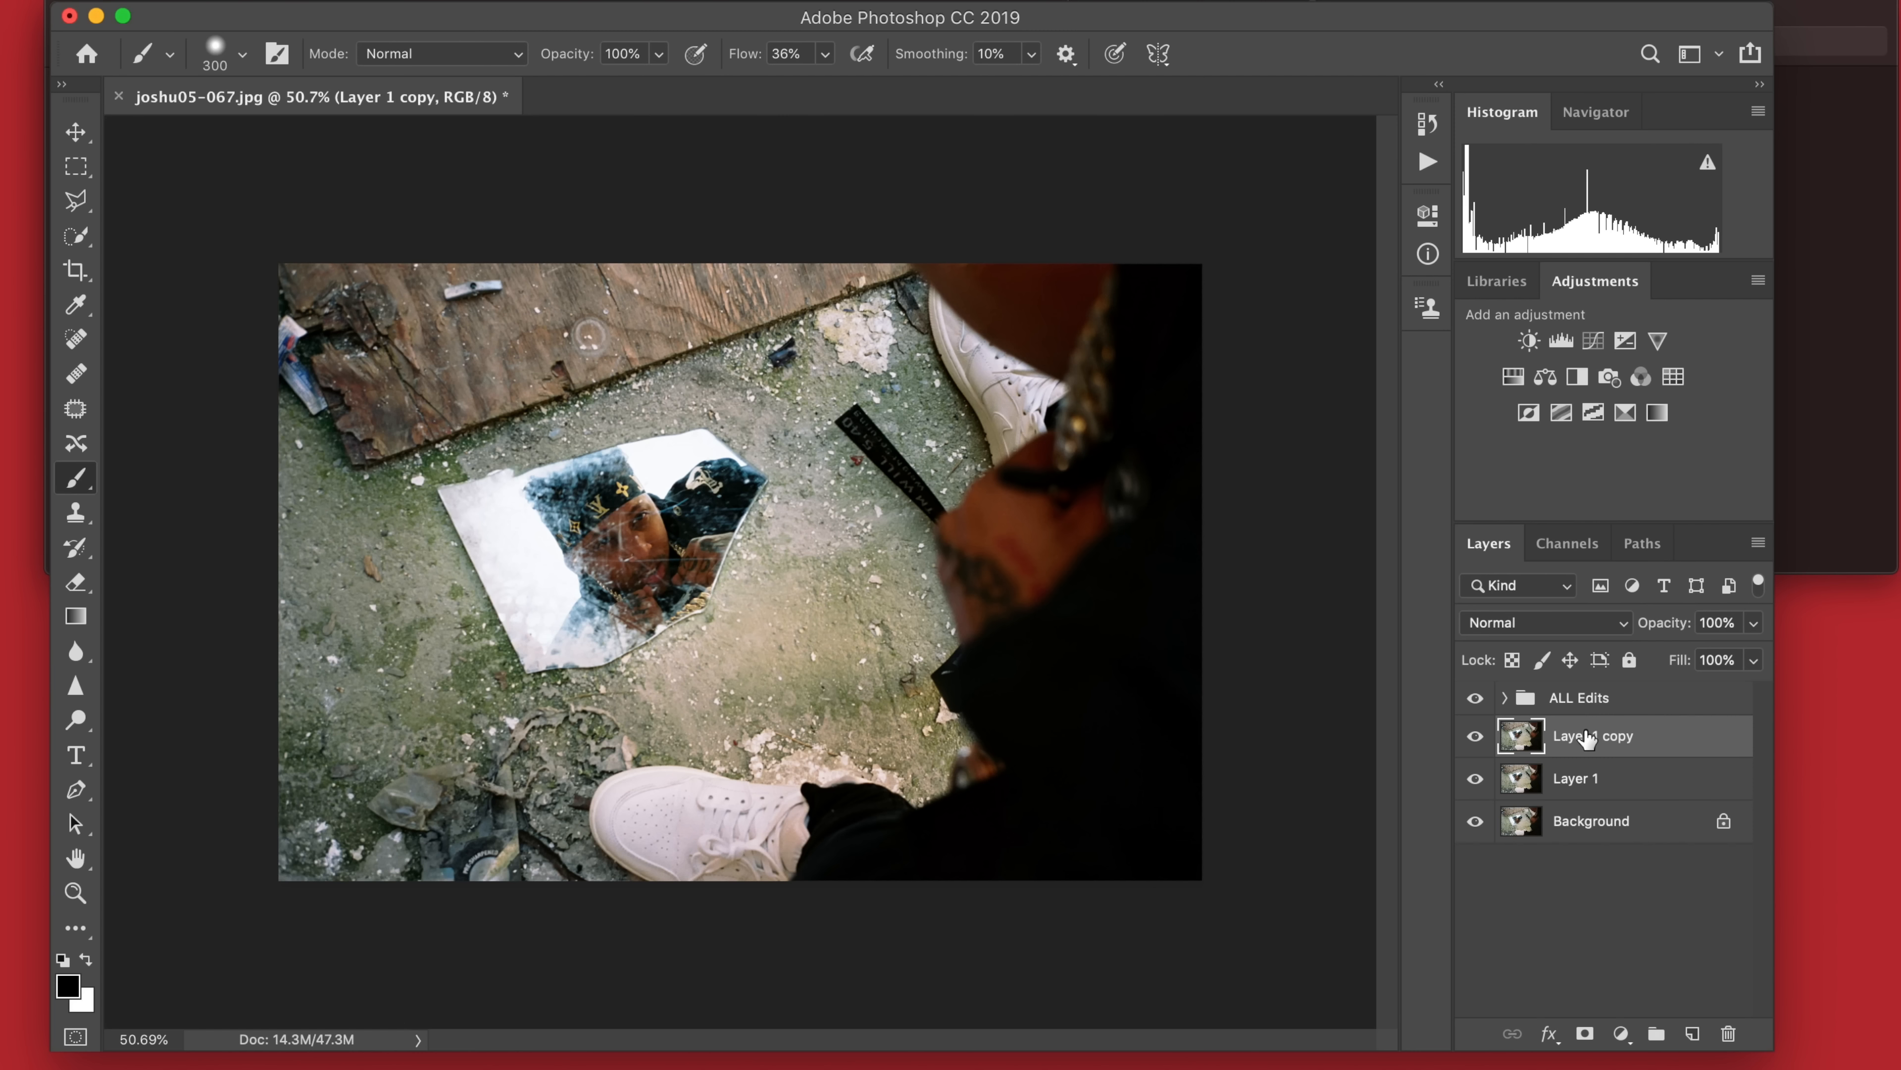
{"action": "double_click", "coordinate": [1587, 735]}
{"action": "type", "text": "Sharpening"}
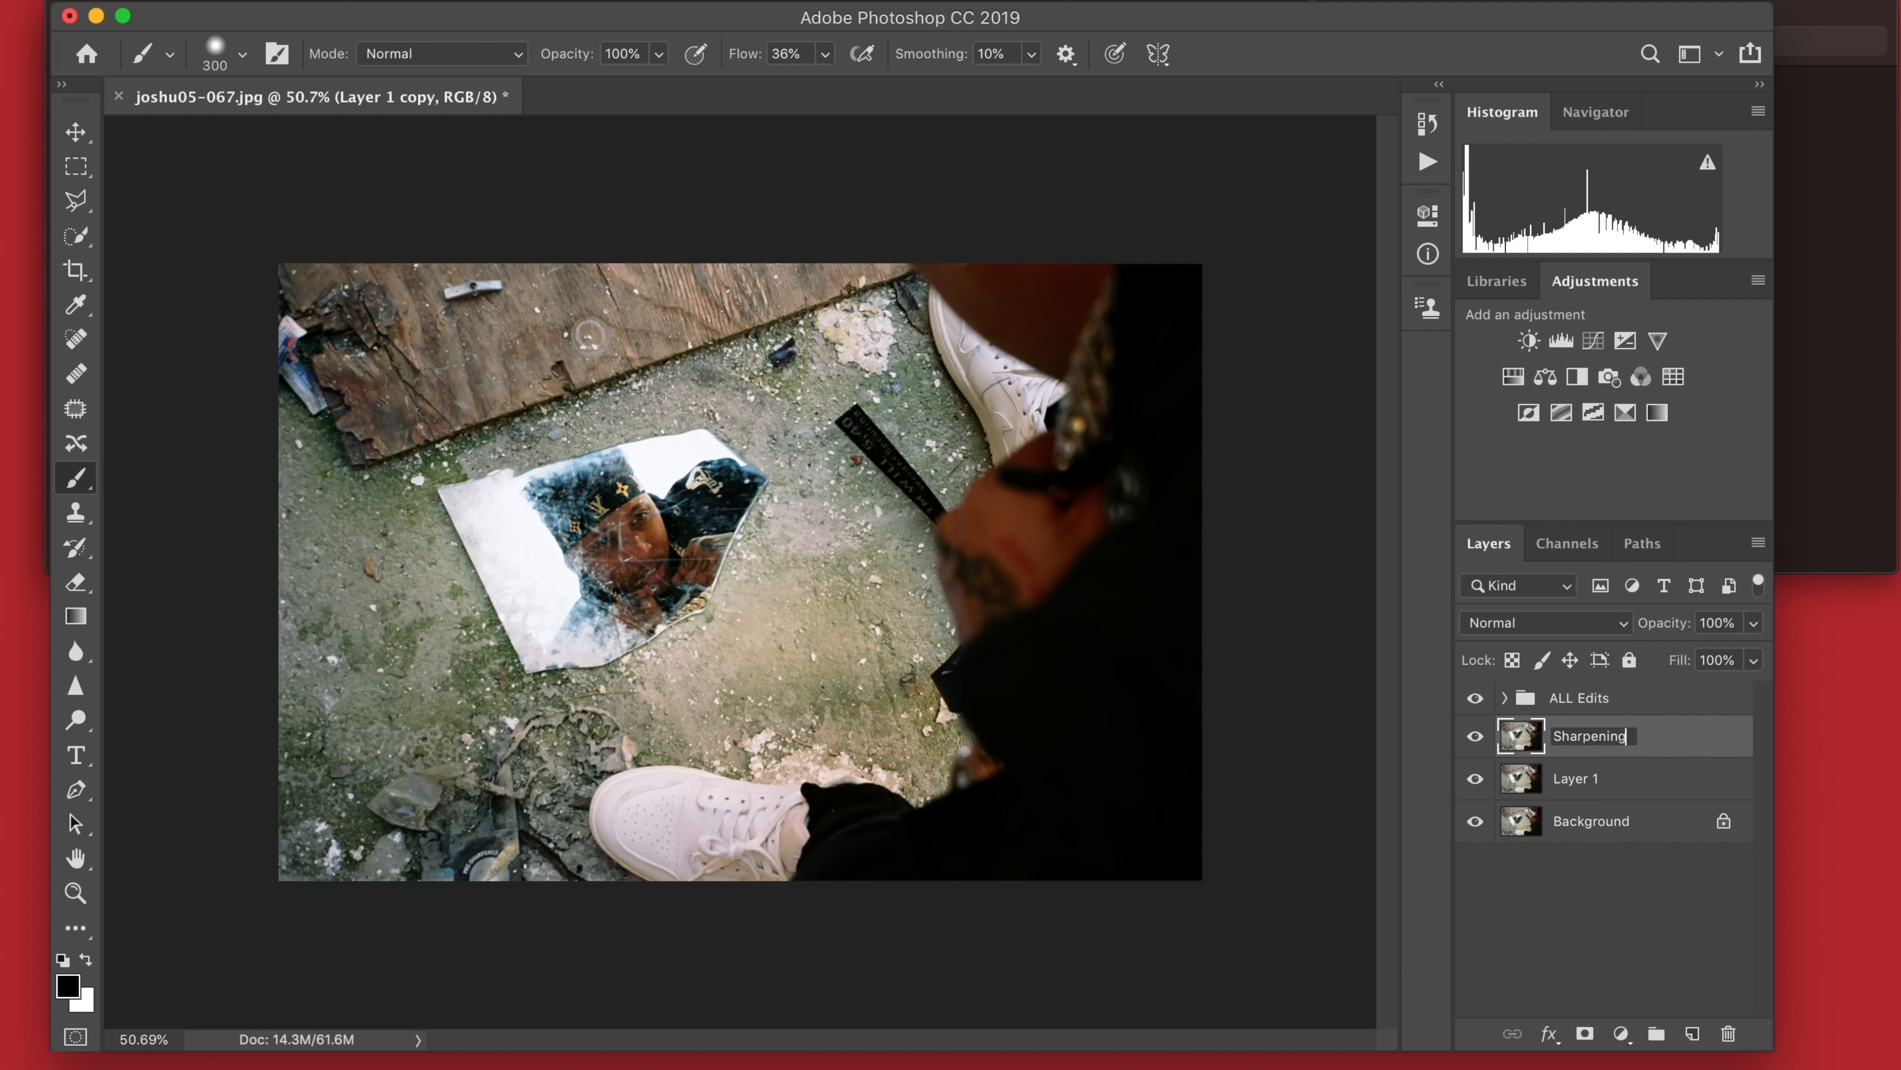
{"action": "key", "text": "Return"}
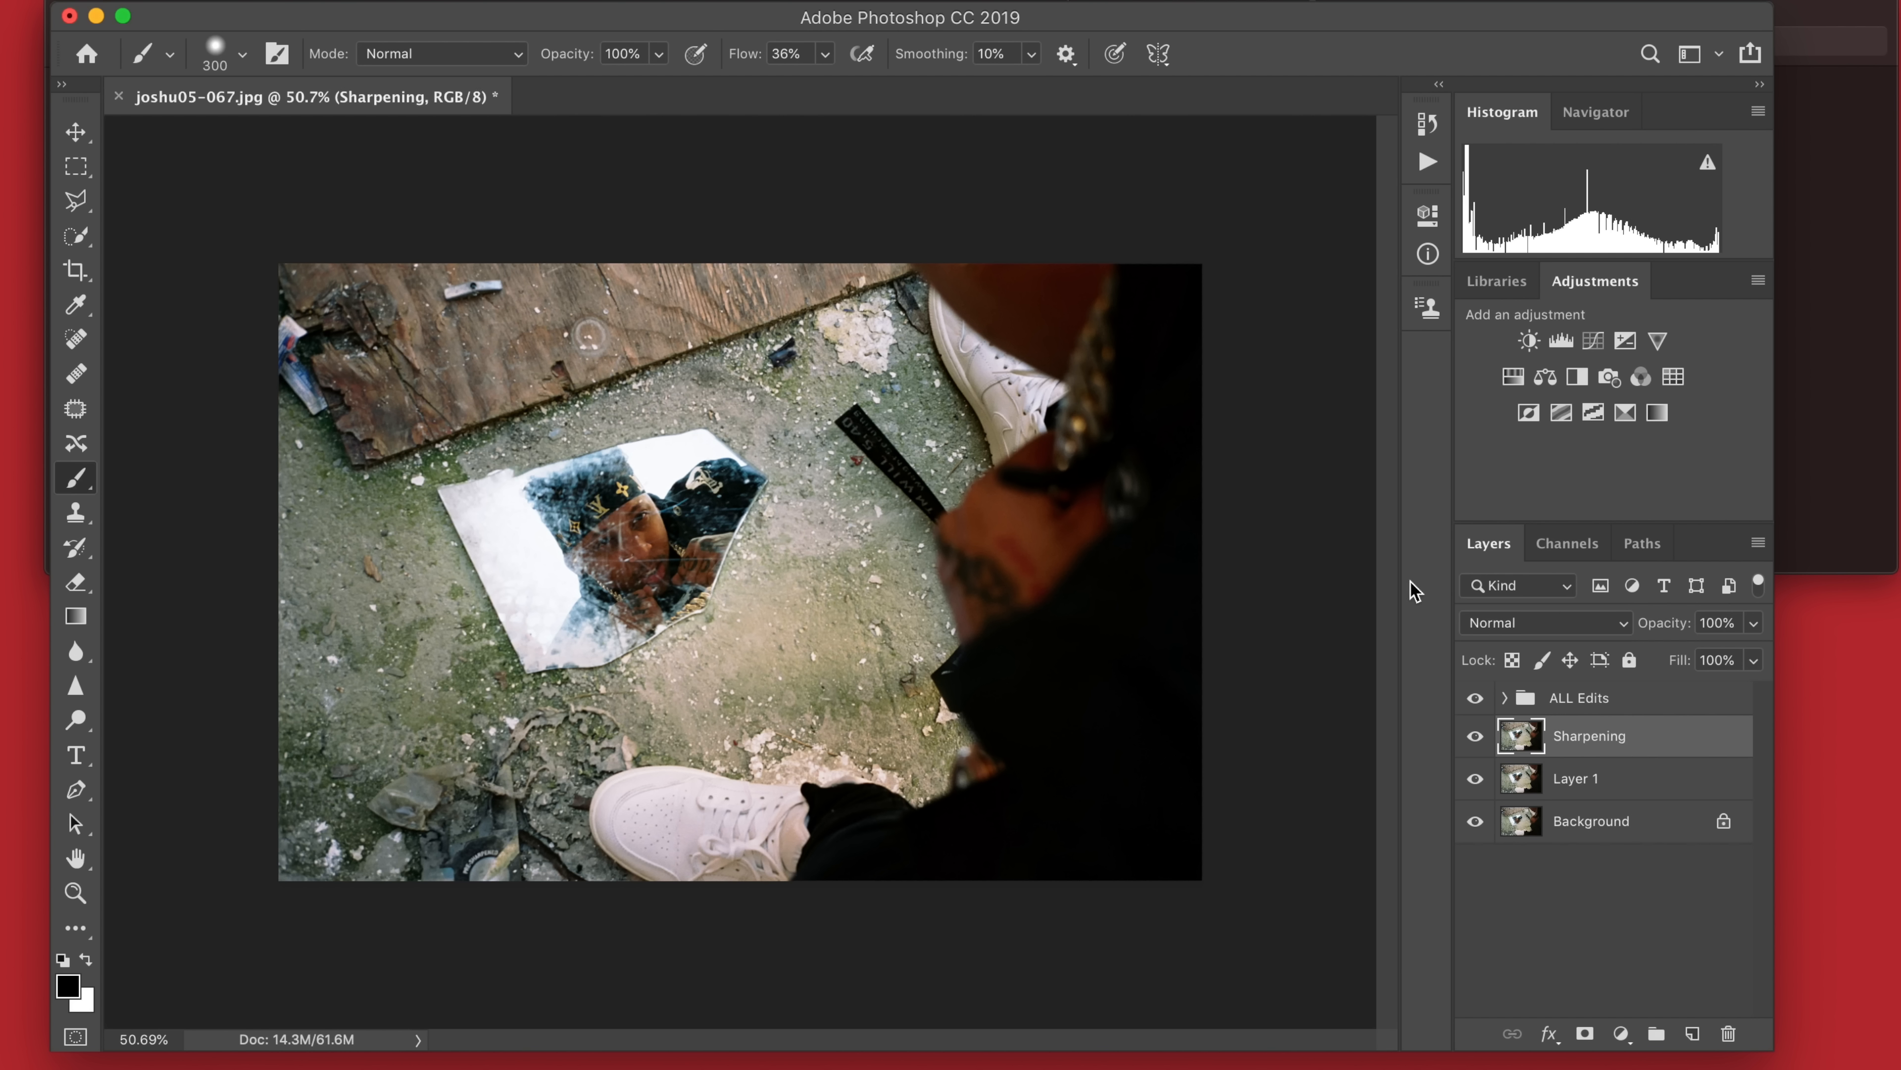
Apply the High Pass filter to the Sharpening layer.
{"action": "left_click", "coordinate": [637, 0]}
{"action": "mouse_move", "coordinate": [674, 494]}
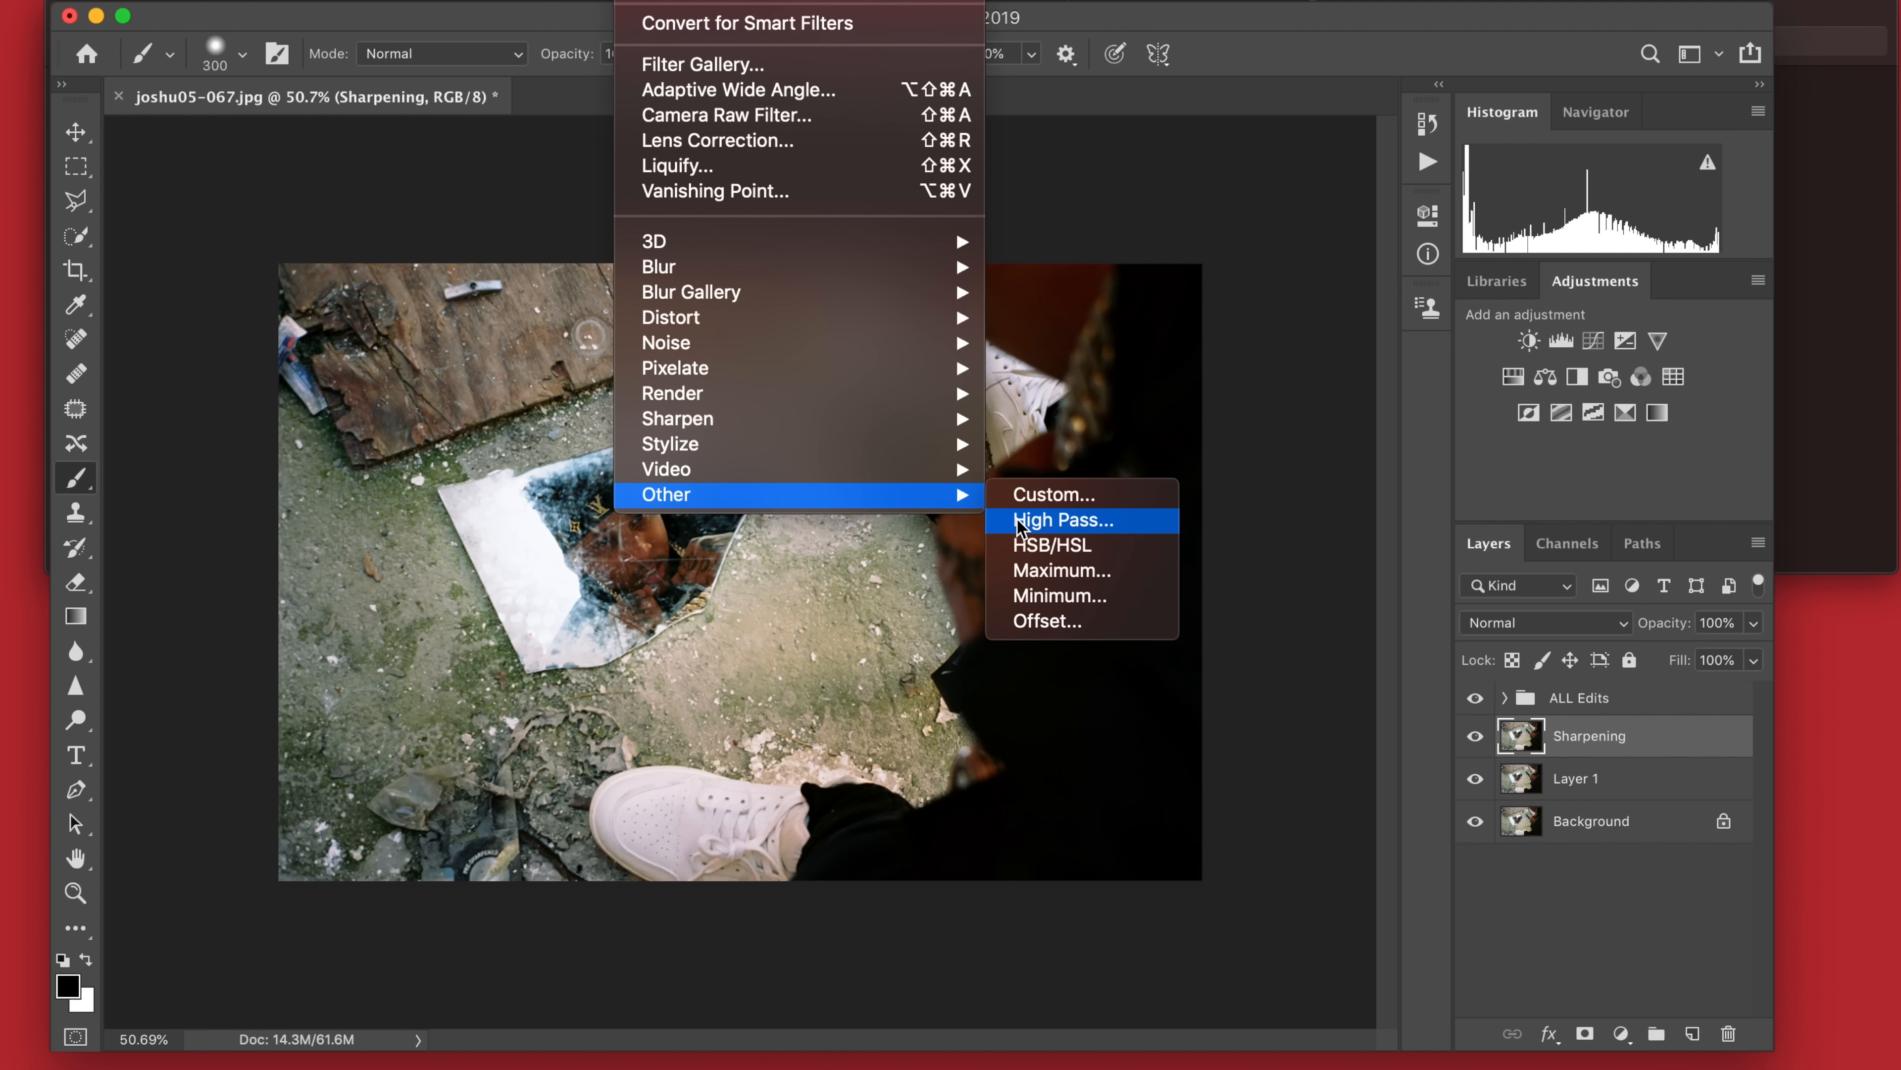
{"action": "left_click", "coordinate": [1056, 521]}
{"action": "left_click", "coordinate": [1091, 246]}
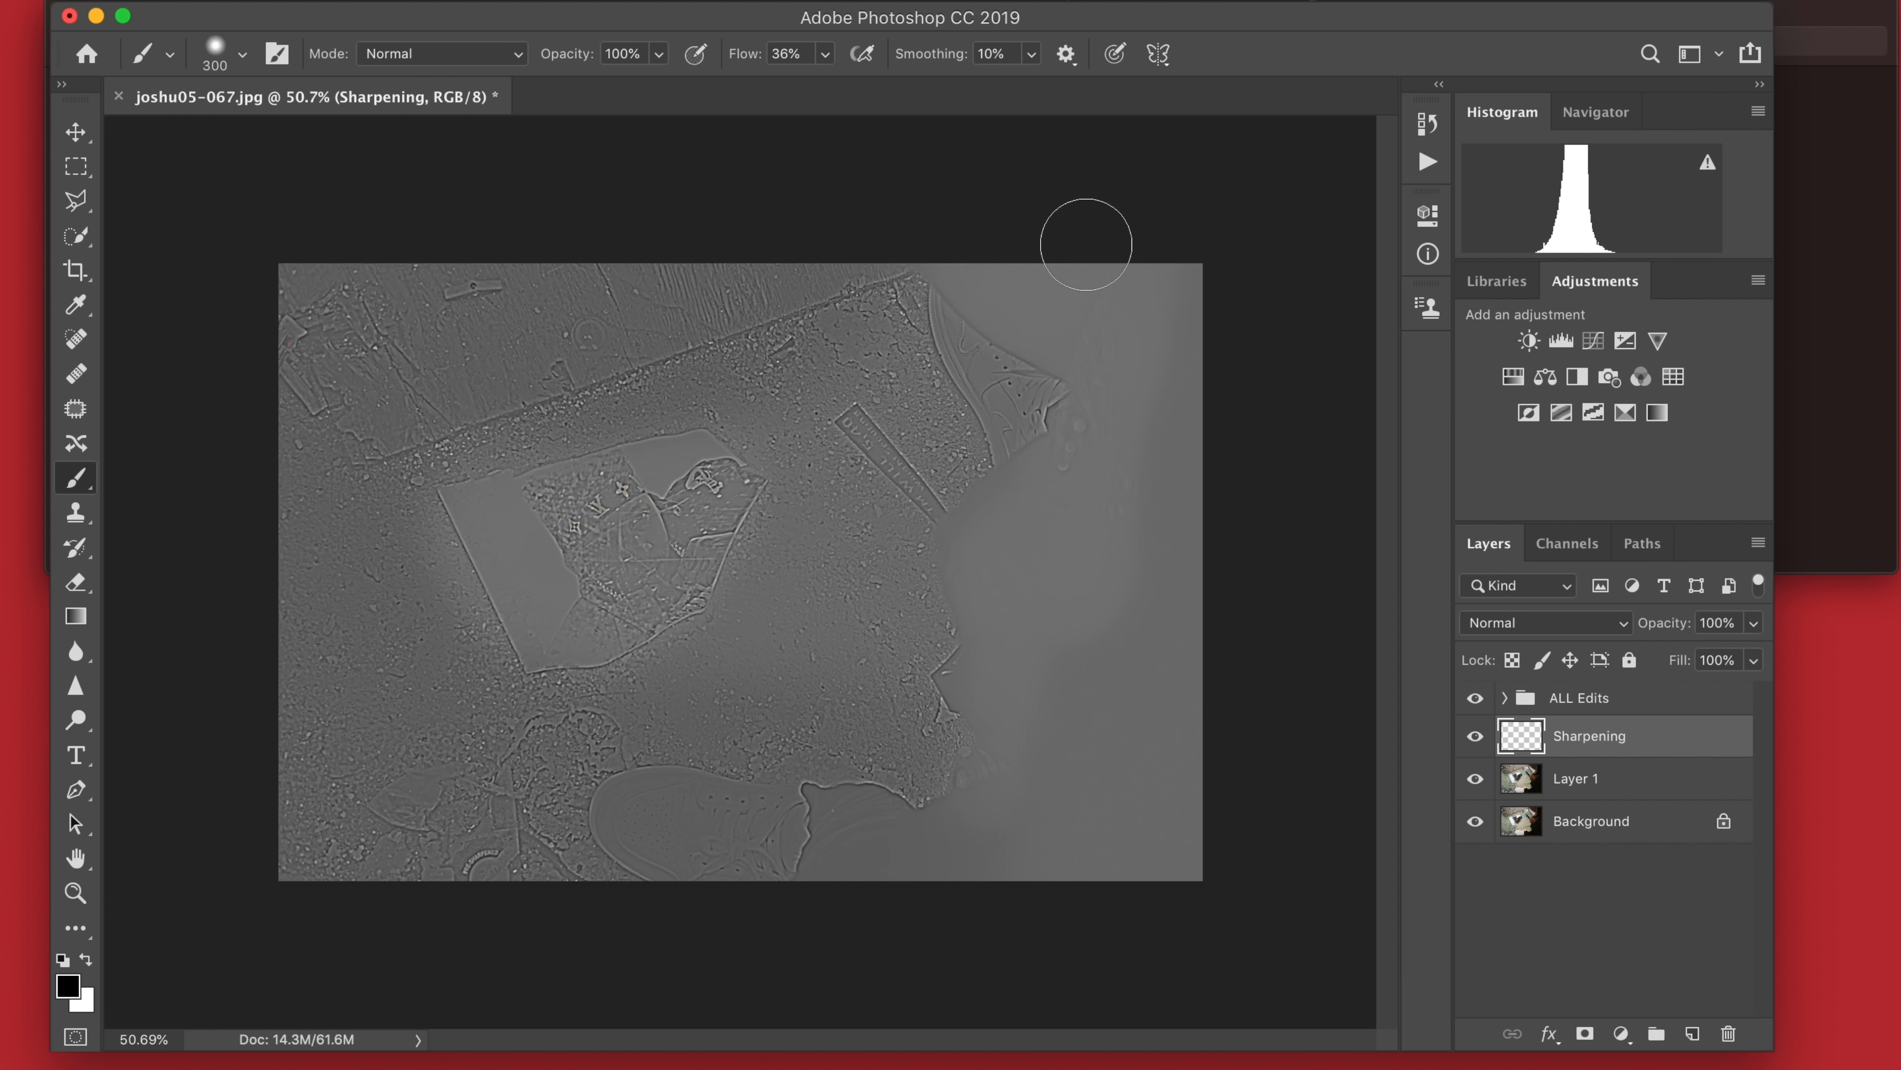
Set the Sharpening layer's blend mode to Soft Light and its opacity to 20%, and check the whole photo.
{"action": "left_click", "coordinate": [1546, 623]}
{"action": "left_click", "coordinate": [1517, 937]}
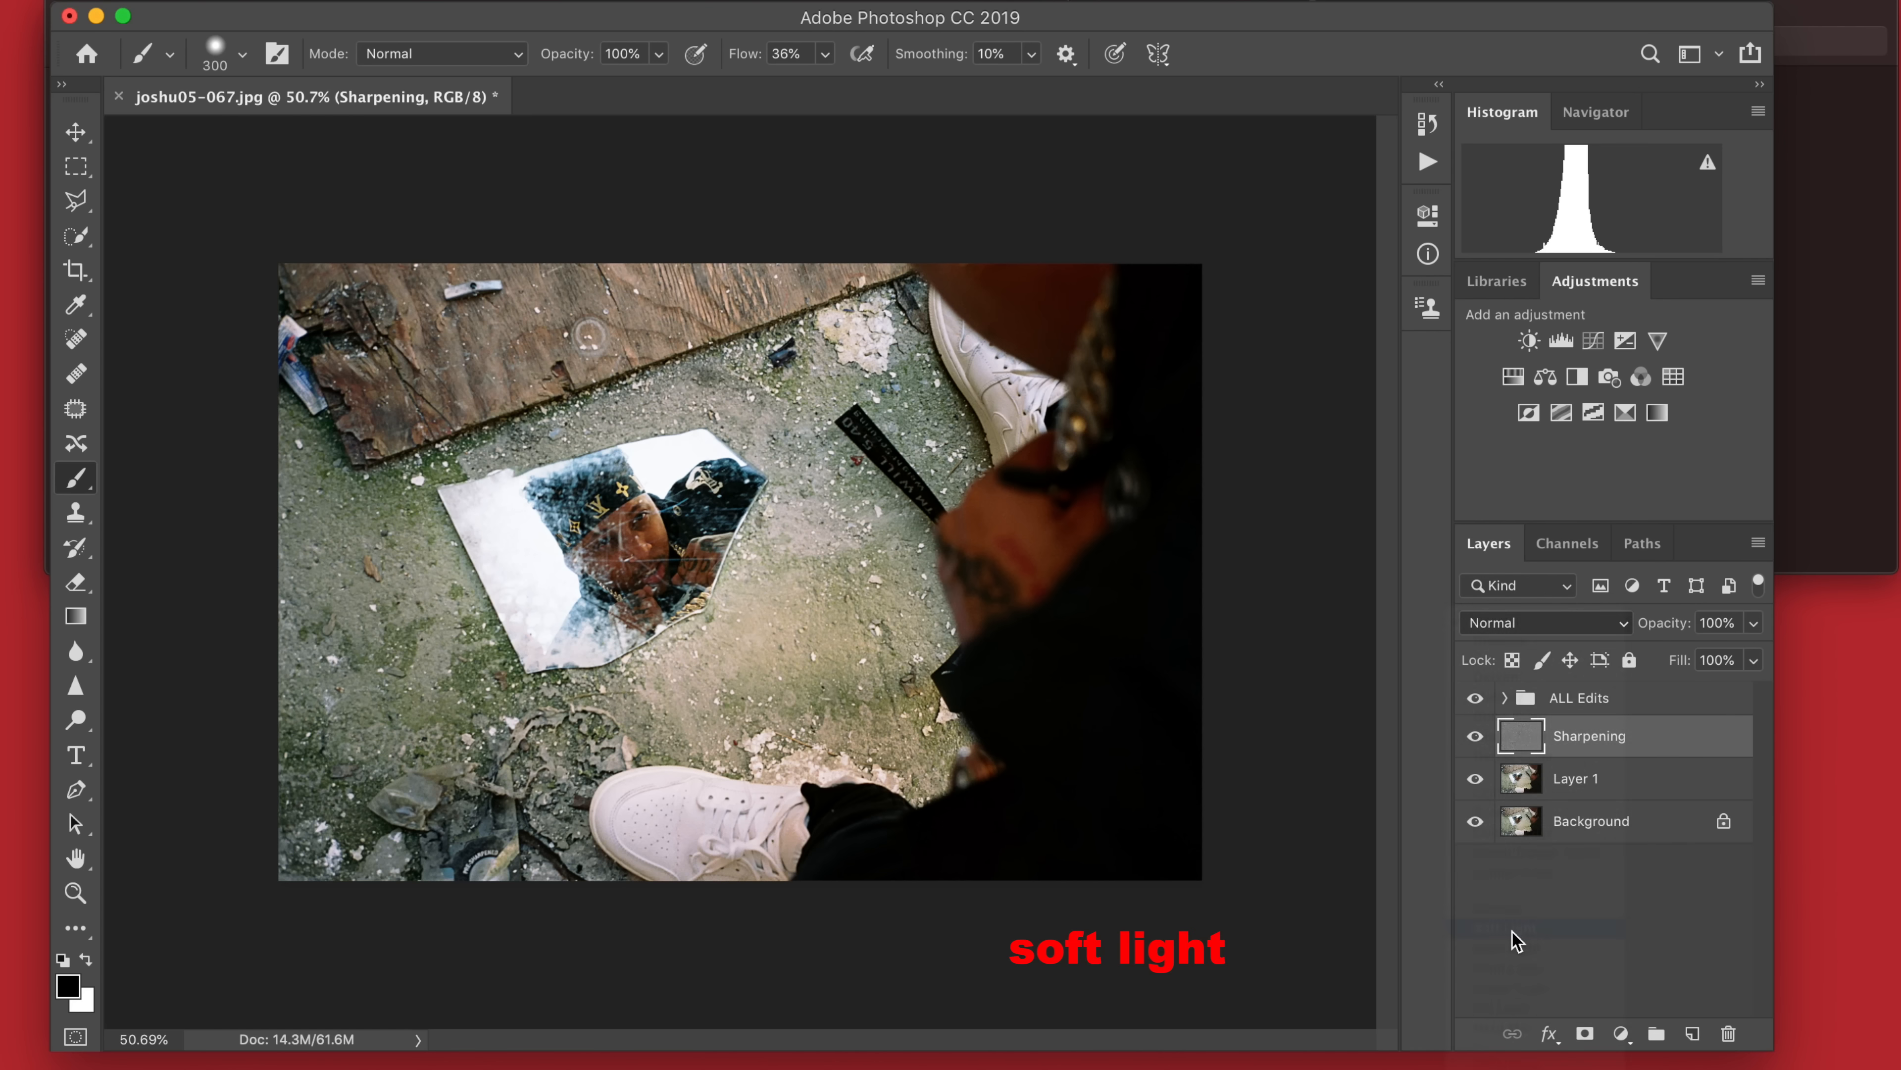
{"action": "left_click", "coordinate": [1705, 620]}
{"action": "type", "text": "0%"}
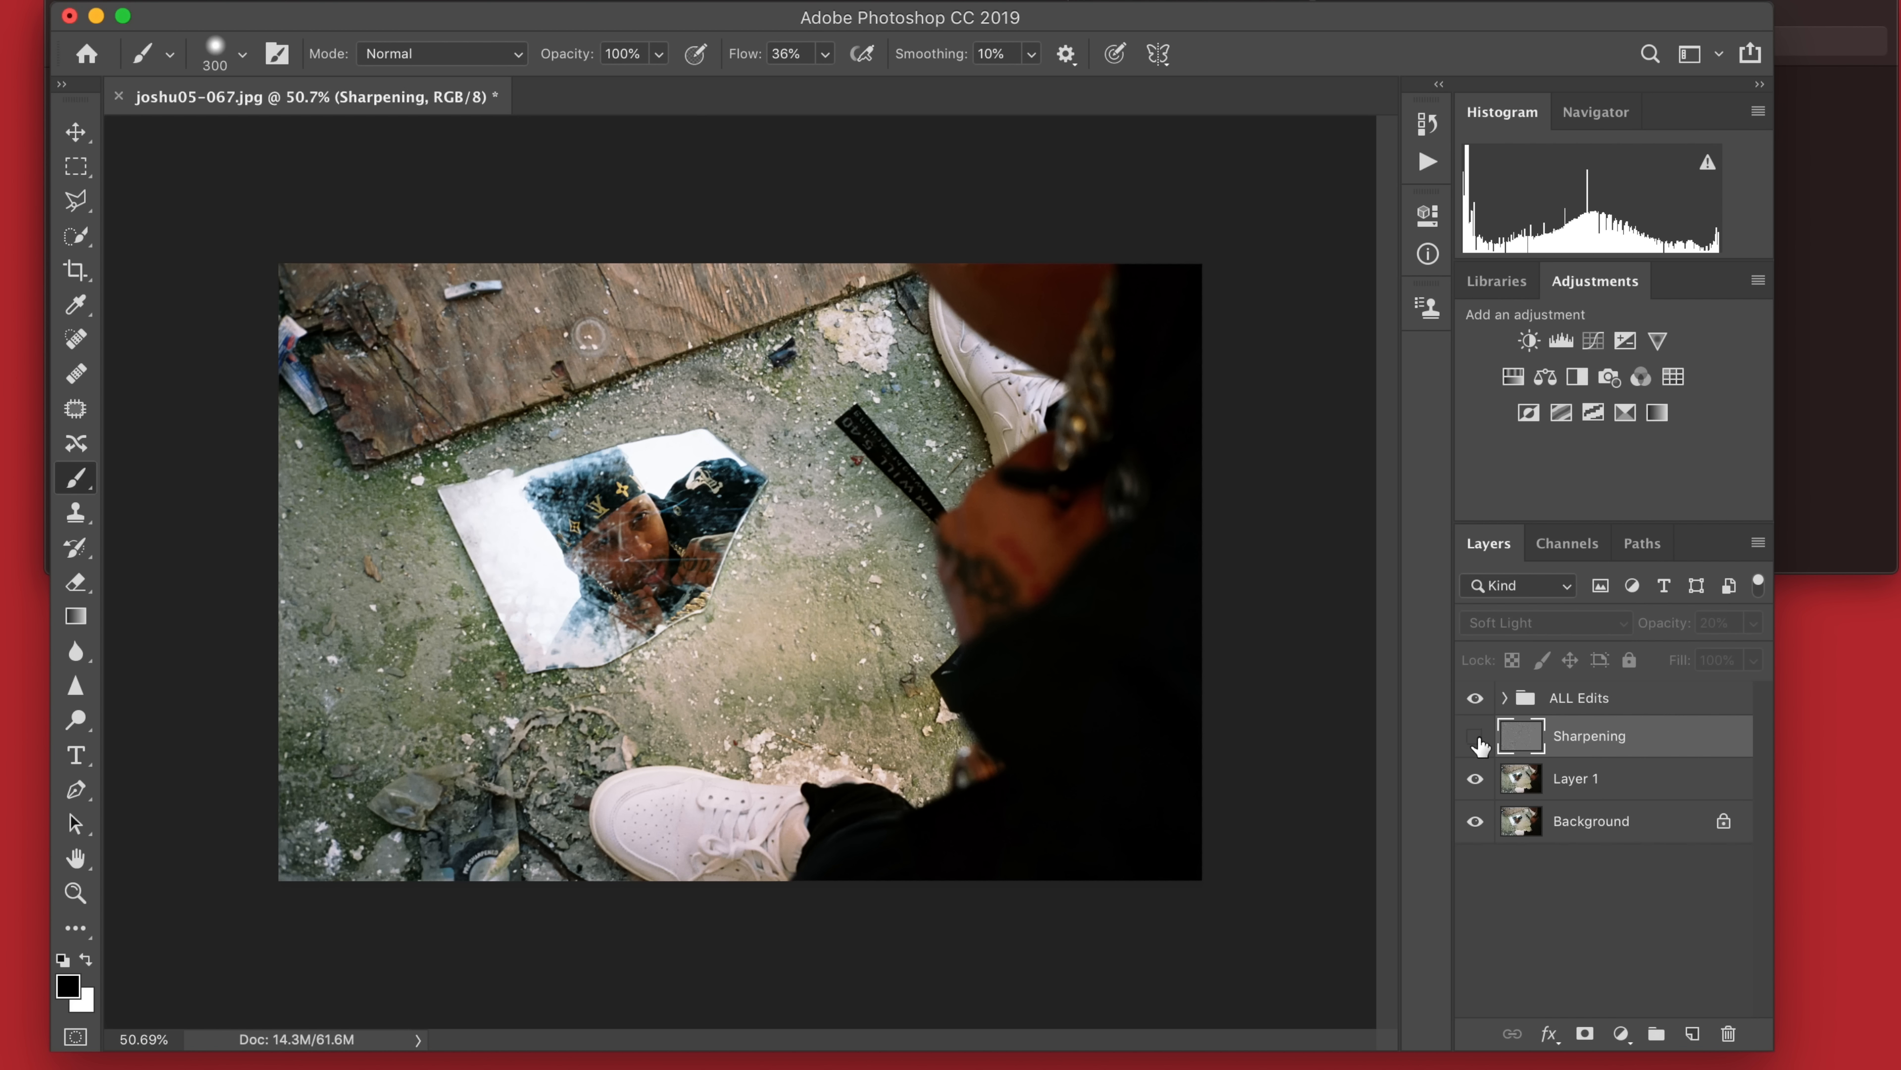
{"action": "scroll", "coordinate": [1104, 597], "scroll_direction": "down", "scroll_amount": 2}
{"action": "scroll", "coordinate": [1105, 597], "scroll_direction": "up", "scroll_amount": 3}
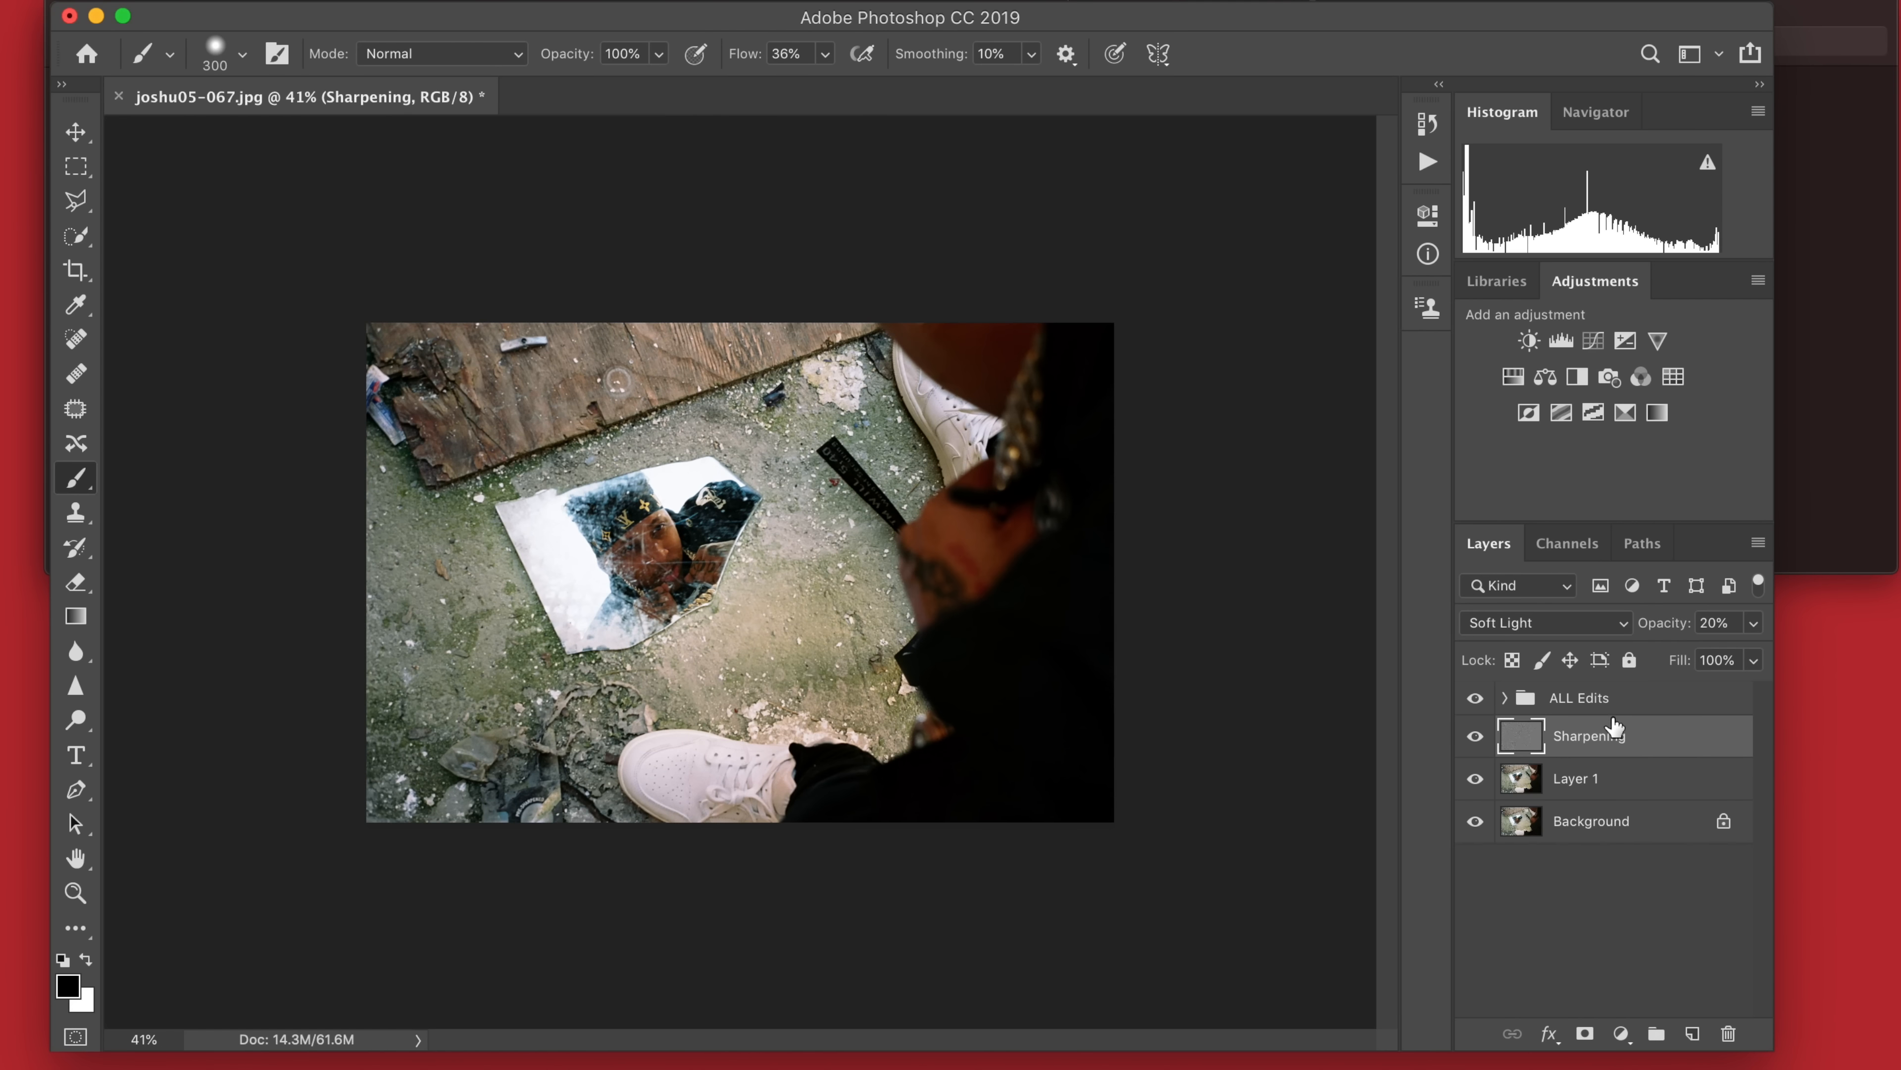
Group ALL Edits, Sharpening and Layer 1 together and name the group ALL.
{"action": "left_click", "coordinate": [1611, 704]}
{"action": "left_click", "coordinate": [1604, 779], "text": "shift"}
{"action": "key", "text": "super+g"}
{"action": "double_click", "coordinate": [1562, 699]}
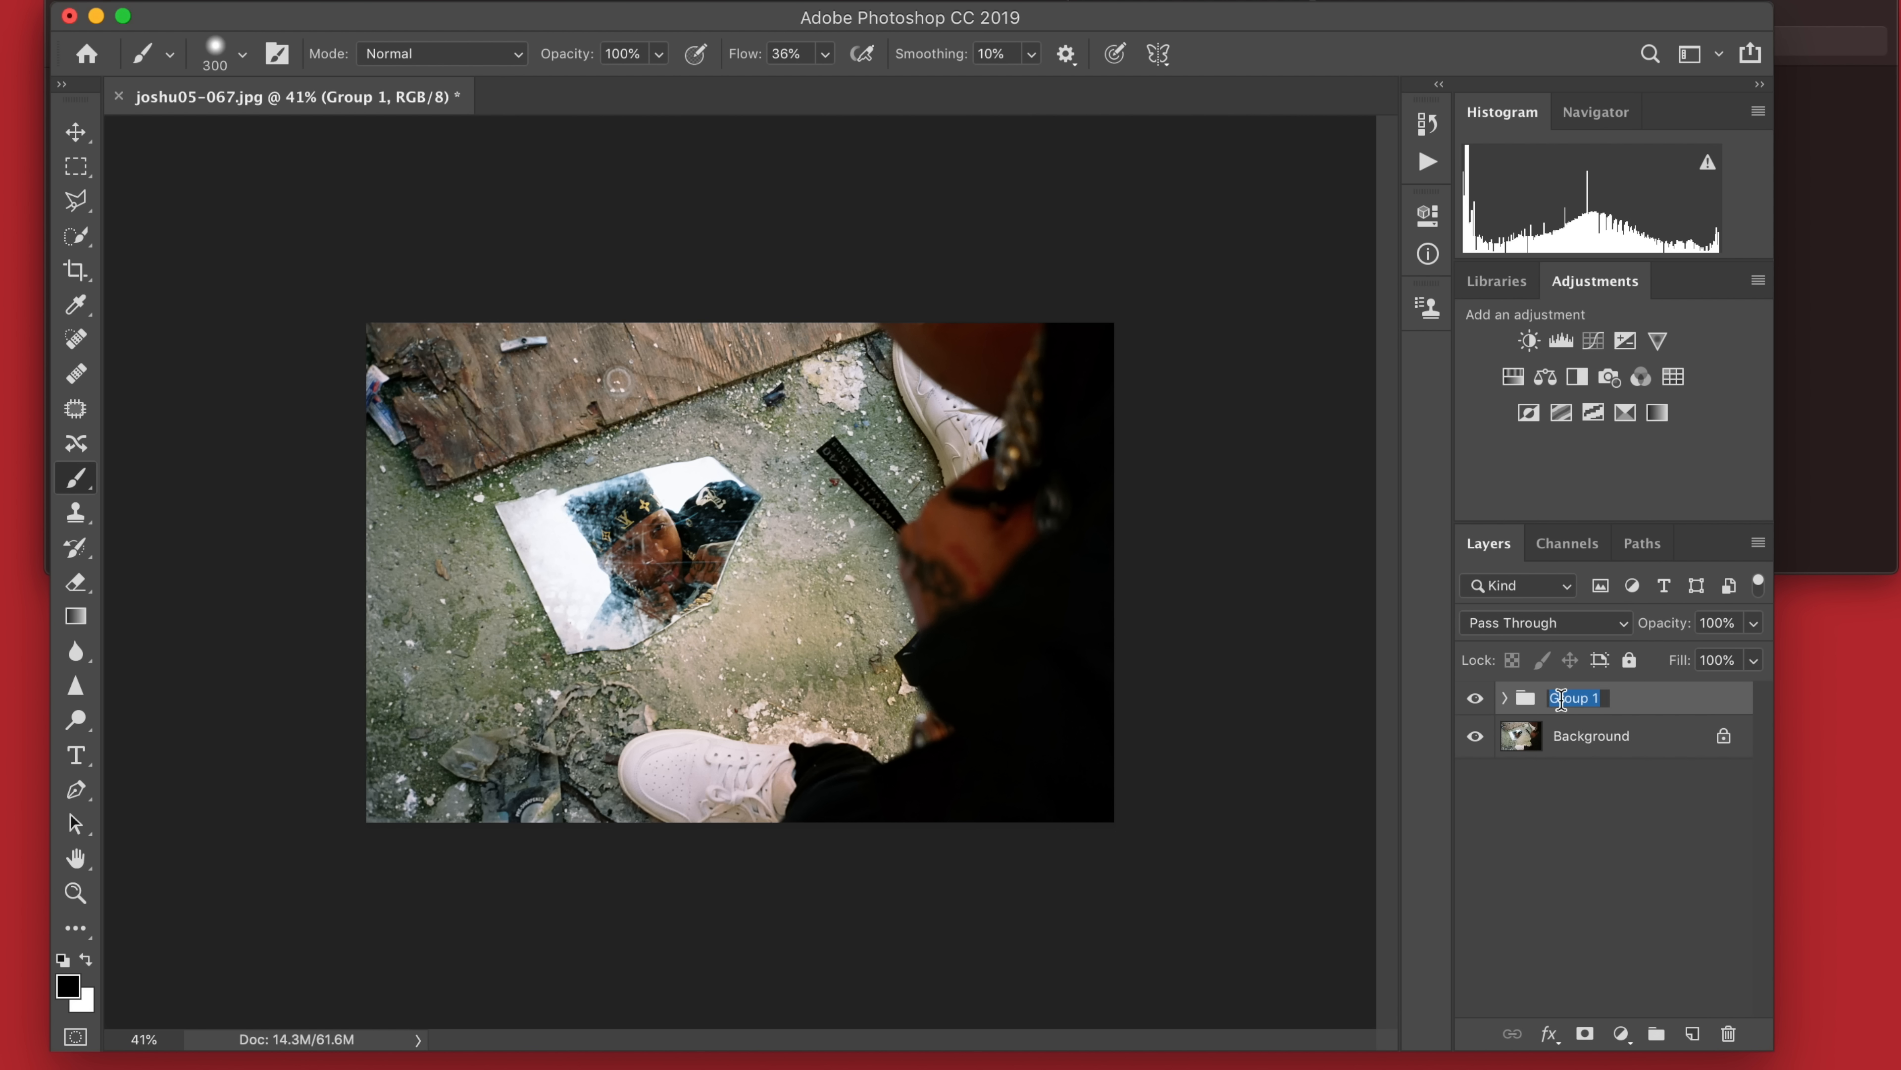
{"action": "type", "text": "ALL"}
{"action": "key", "text": "Return"}
{"action": "key", "text": "Return"}
Duplicate the ALL group, hide the original and convert the copy to a smart object.
{"action": "key", "text": "super+j"}
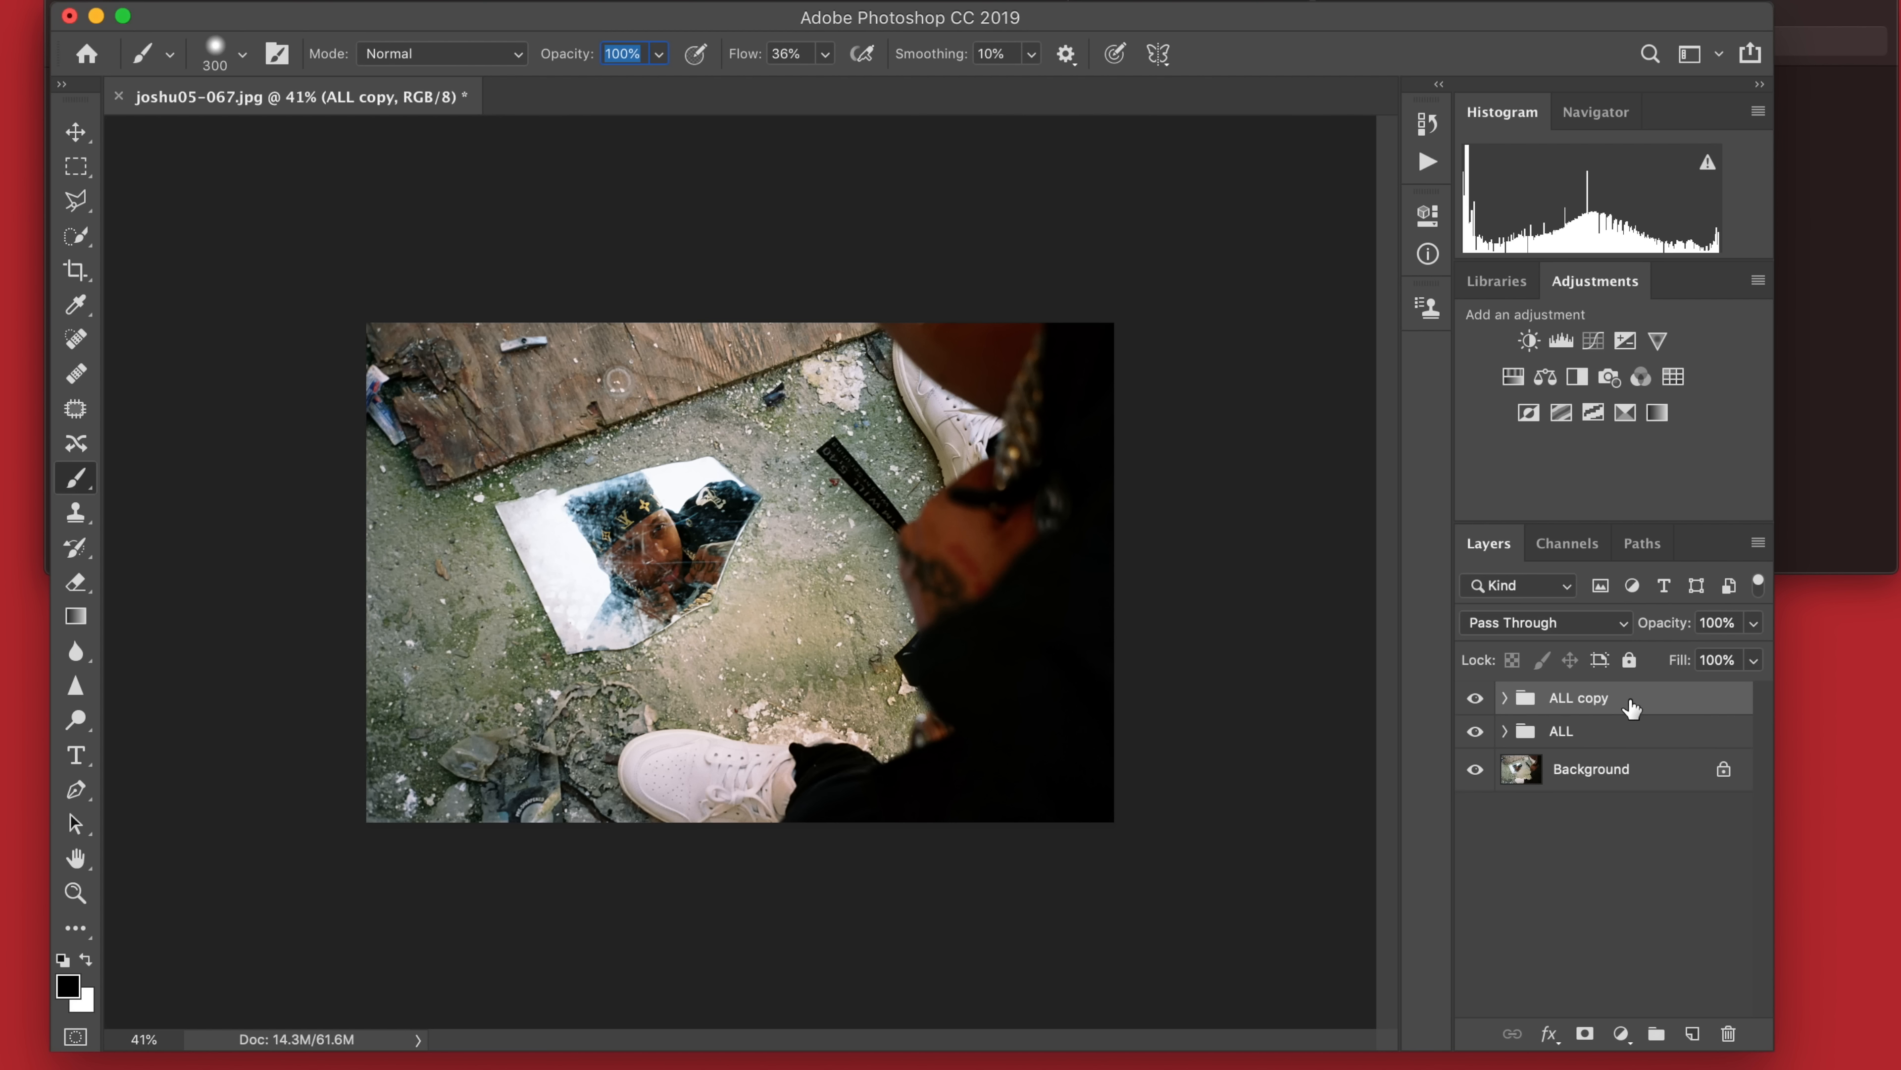
{"action": "left_click", "coordinate": [1479, 731]}
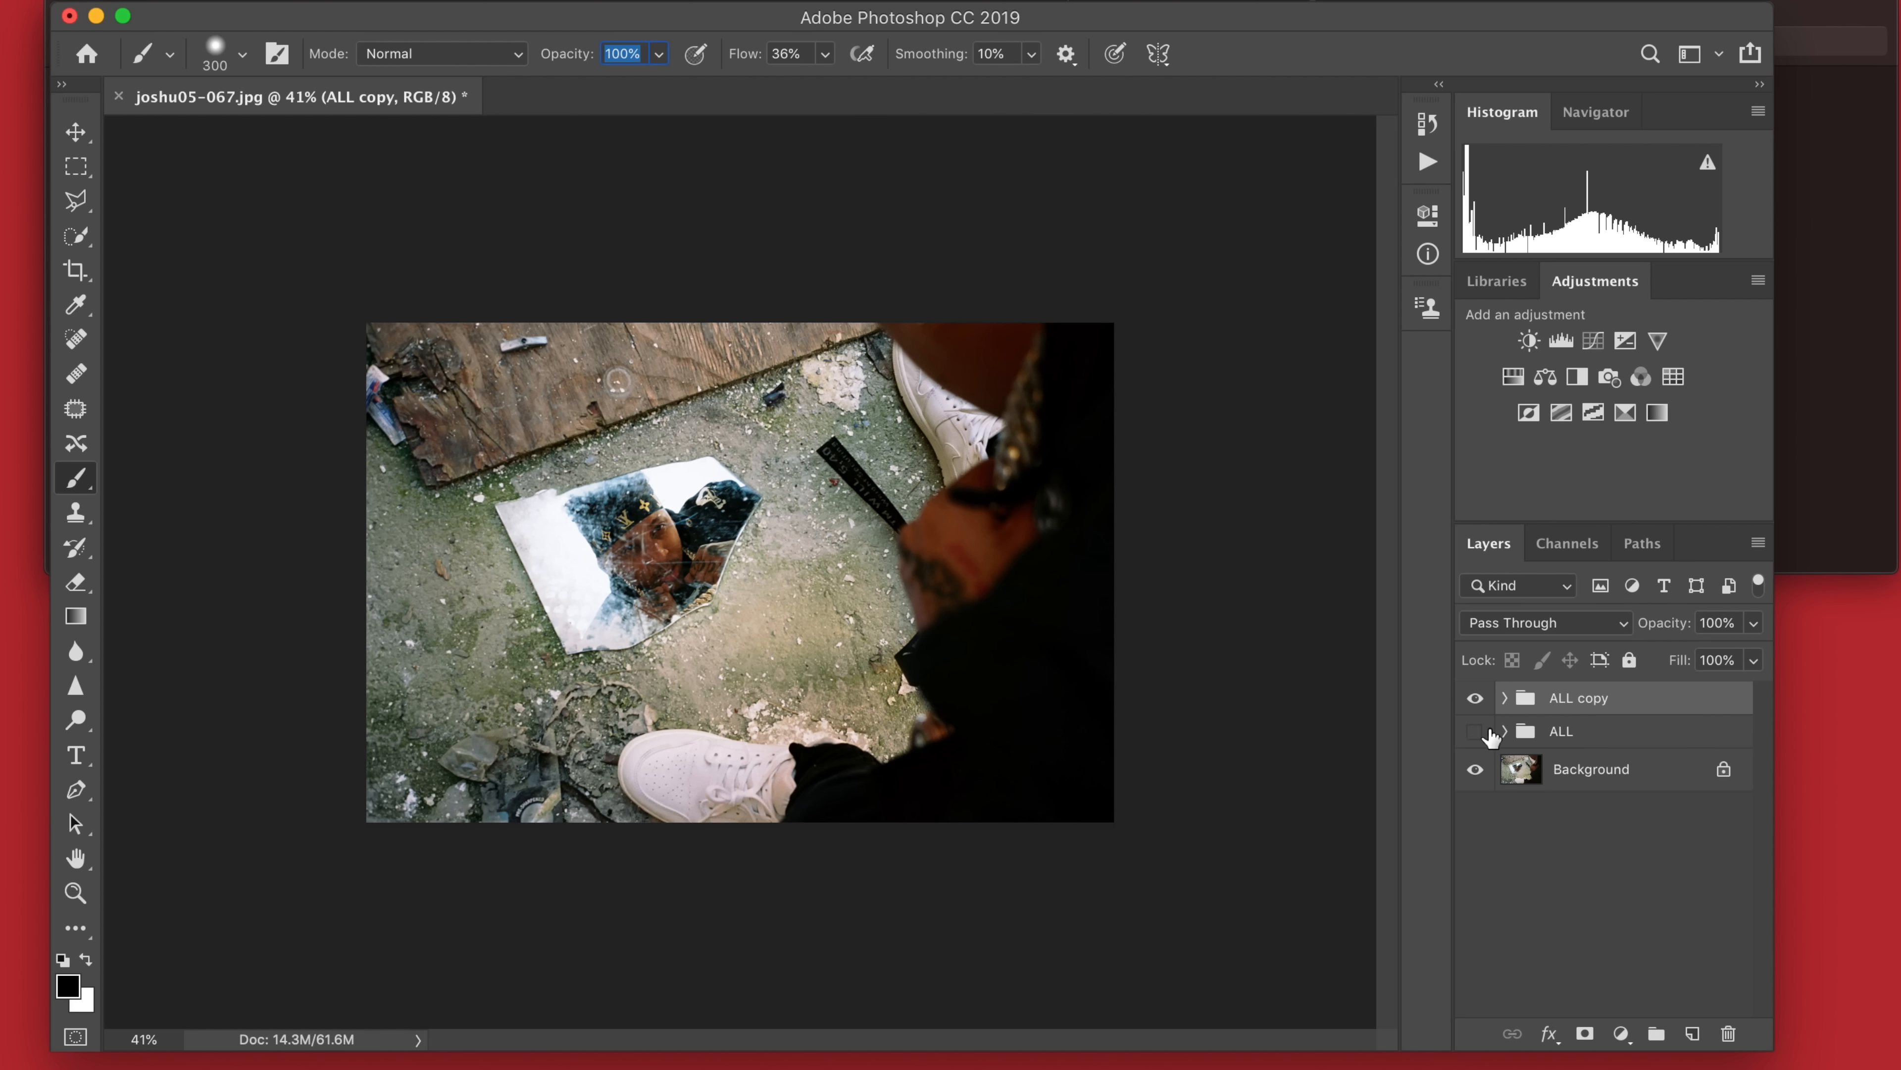
{"action": "right_click", "coordinate": [1620, 700]}
{"action": "left_click", "coordinate": [1701, 405]}
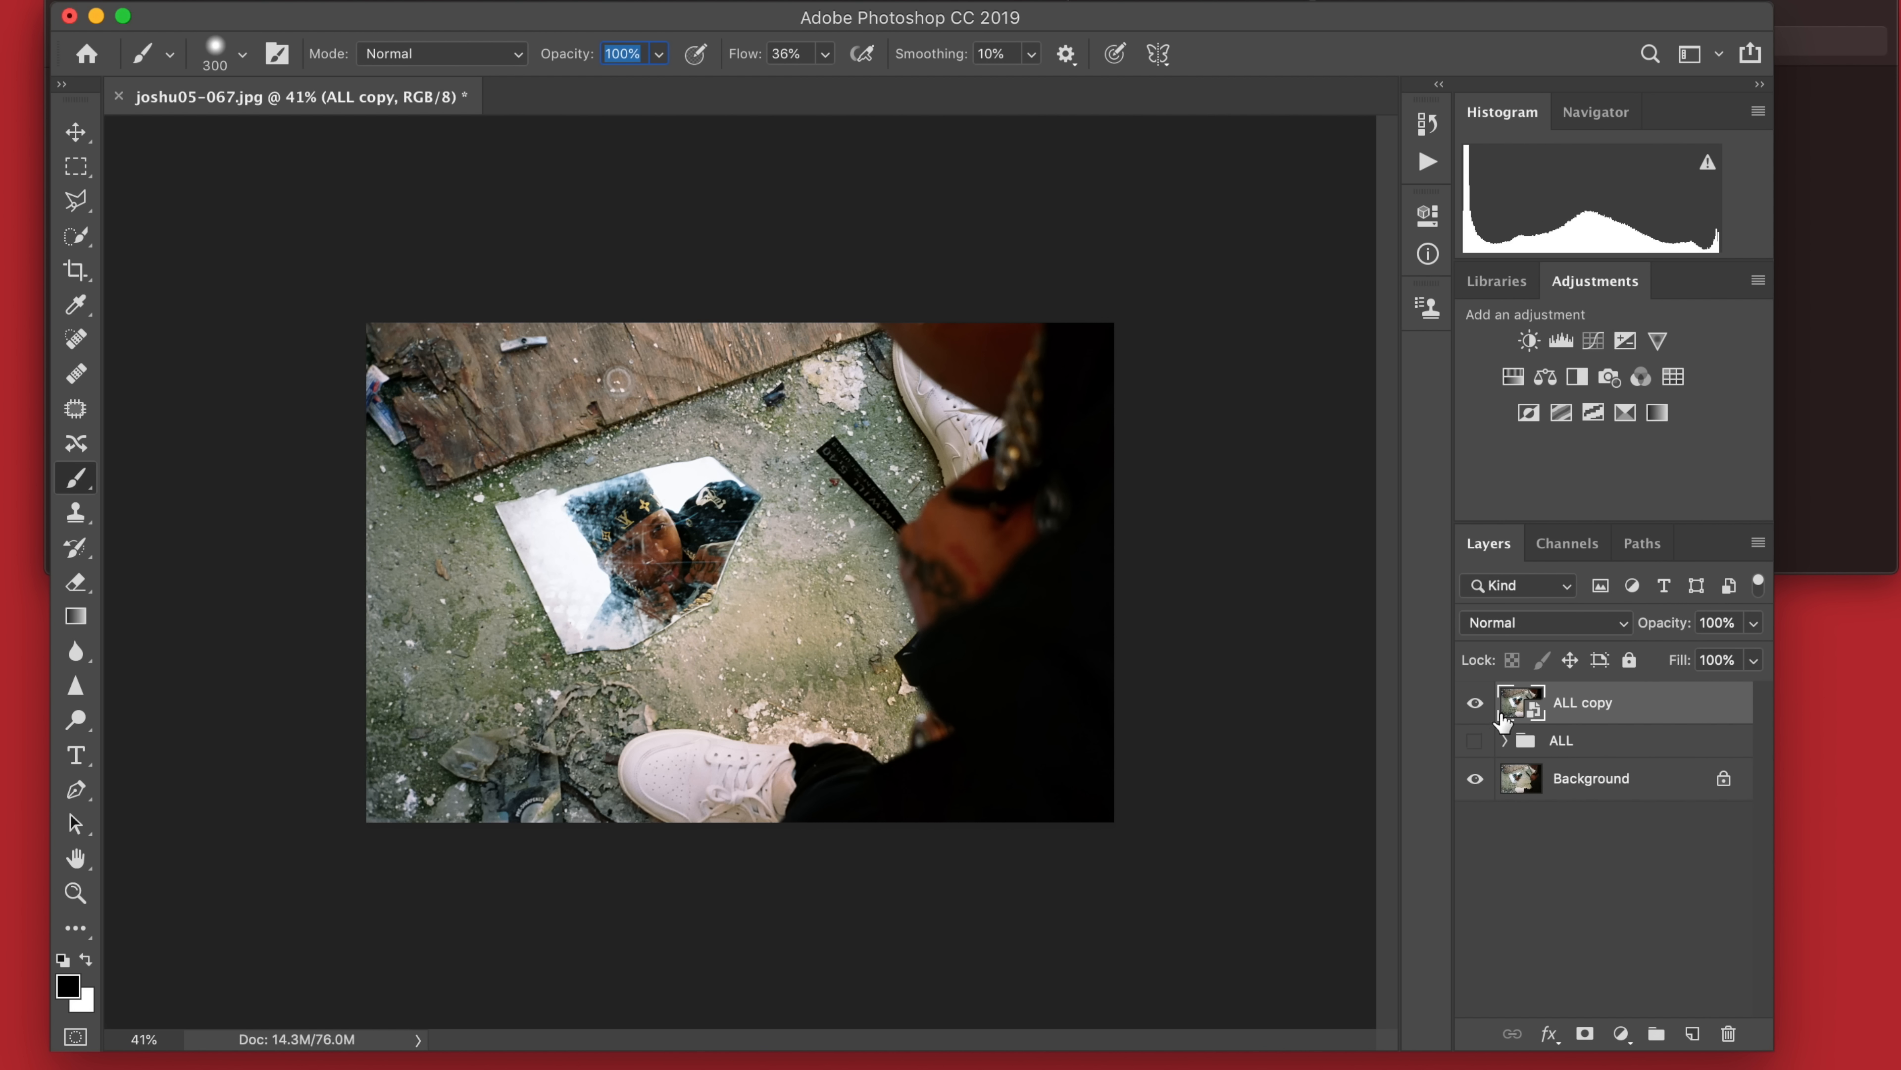
{"action": "left_click", "coordinate": [1476, 704]}
{"action": "left_click", "coordinate": [1475, 703]}
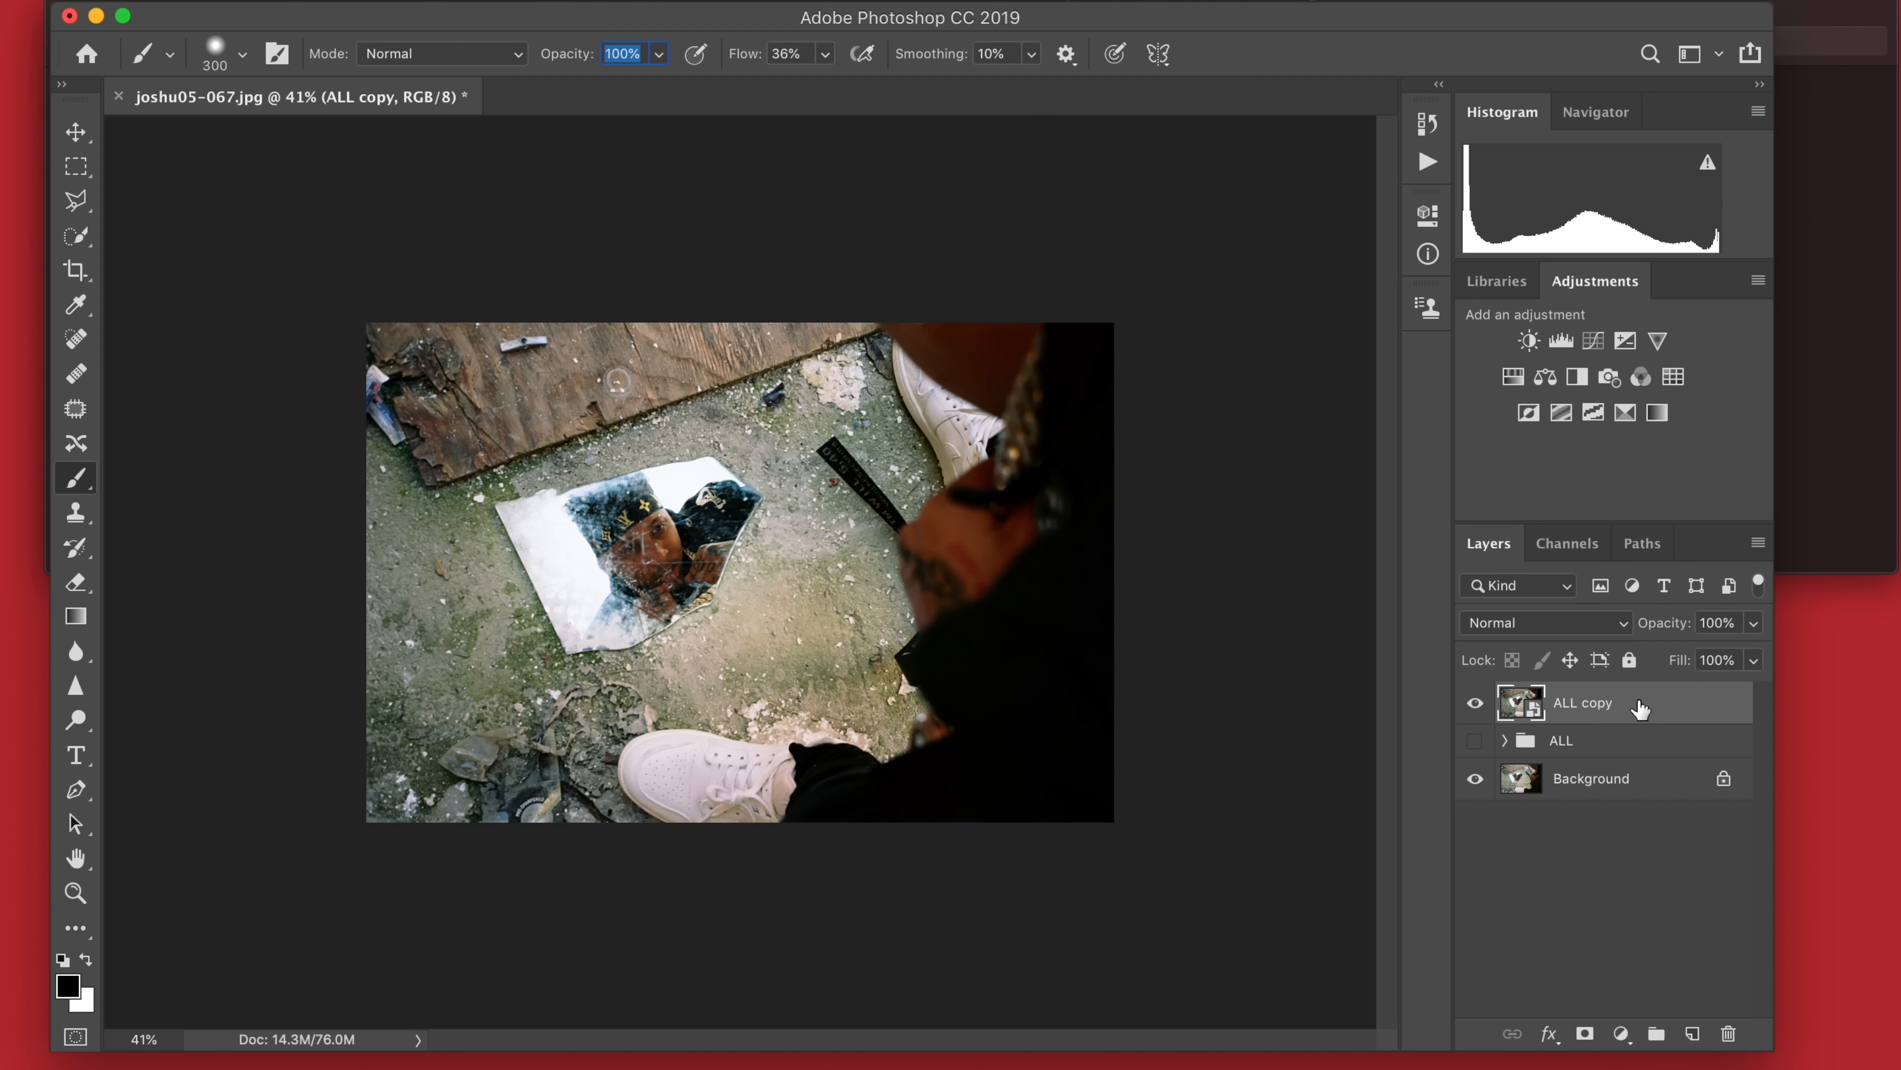
Crop the photo slightly inward along its upper and left edges at the original ratio, with Delete Cropped Pixels disabled.
{"action": "scroll", "coordinate": [752, 664], "scroll_direction": "down", "scroll_amount": 2}
{"action": "scroll", "coordinate": [747, 662], "scroll_direction": "up", "scroll_amount": 3}
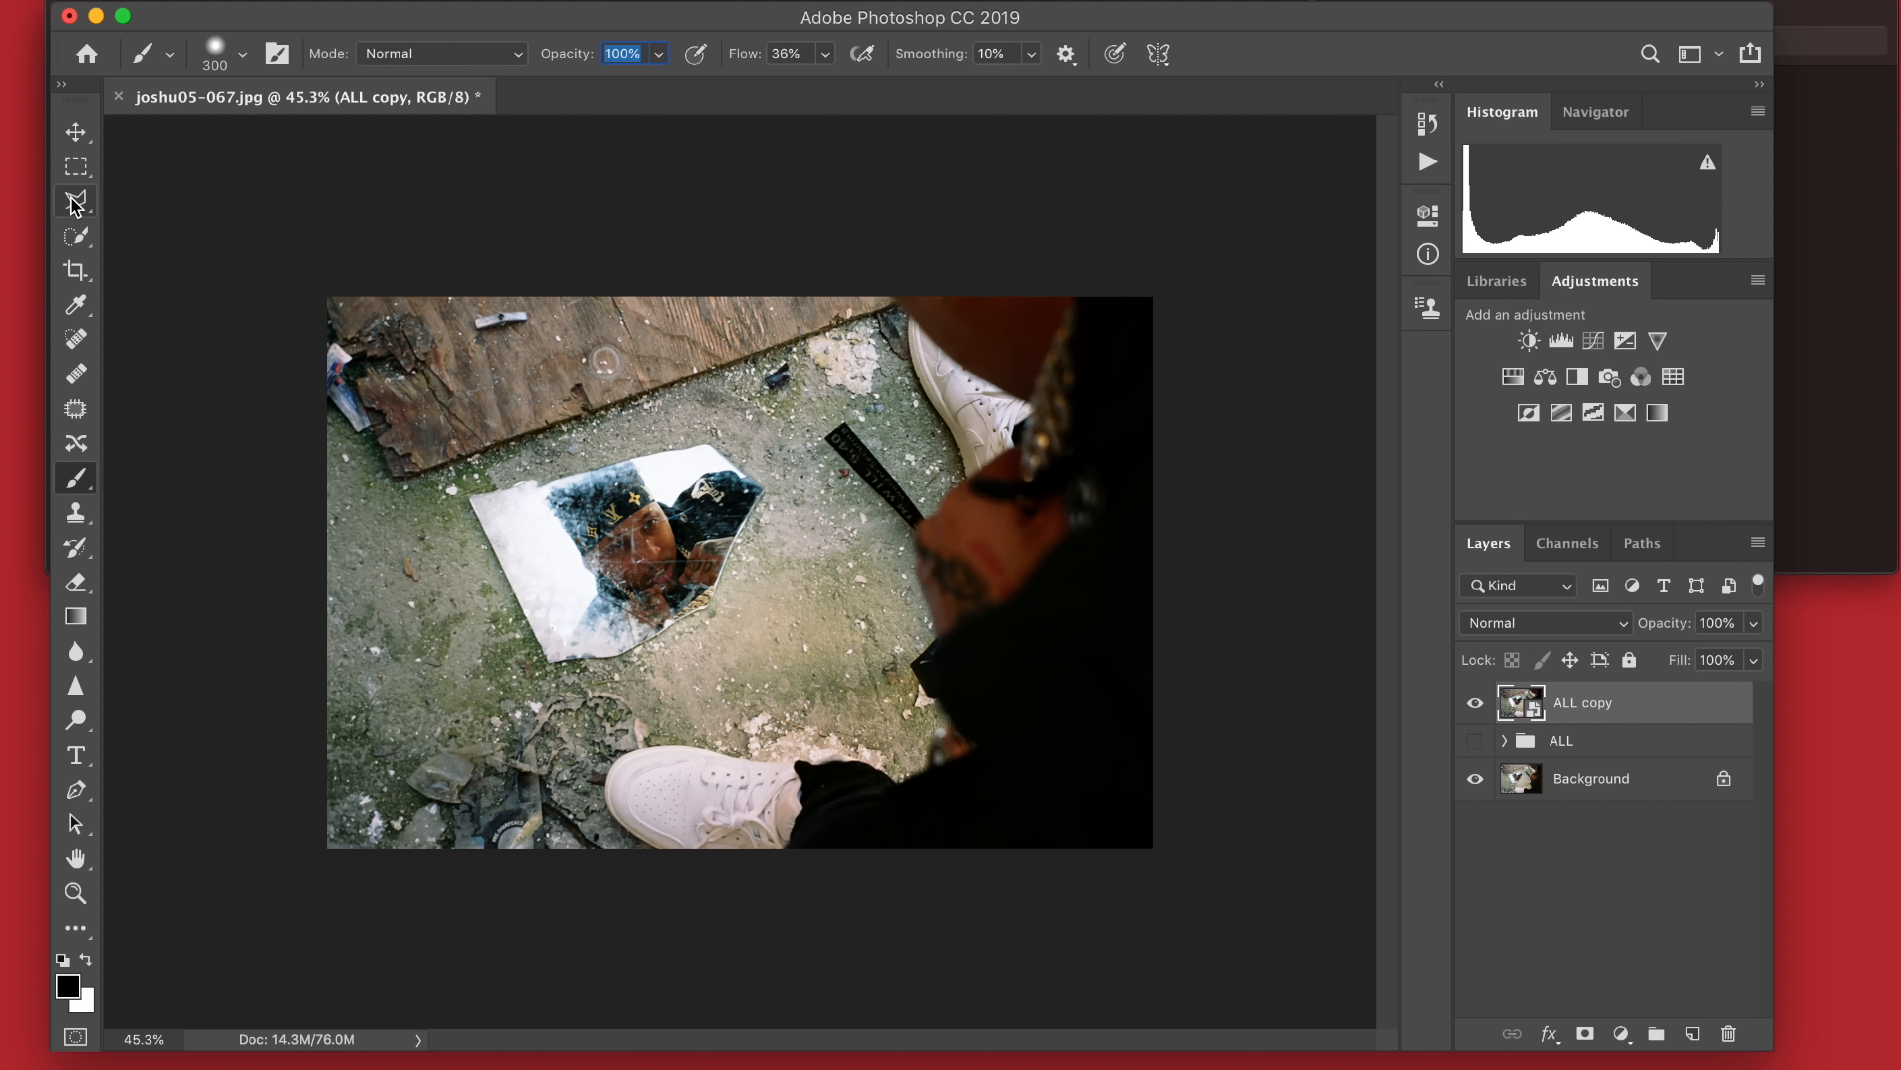
{"action": "left_click", "coordinate": [75, 270]}
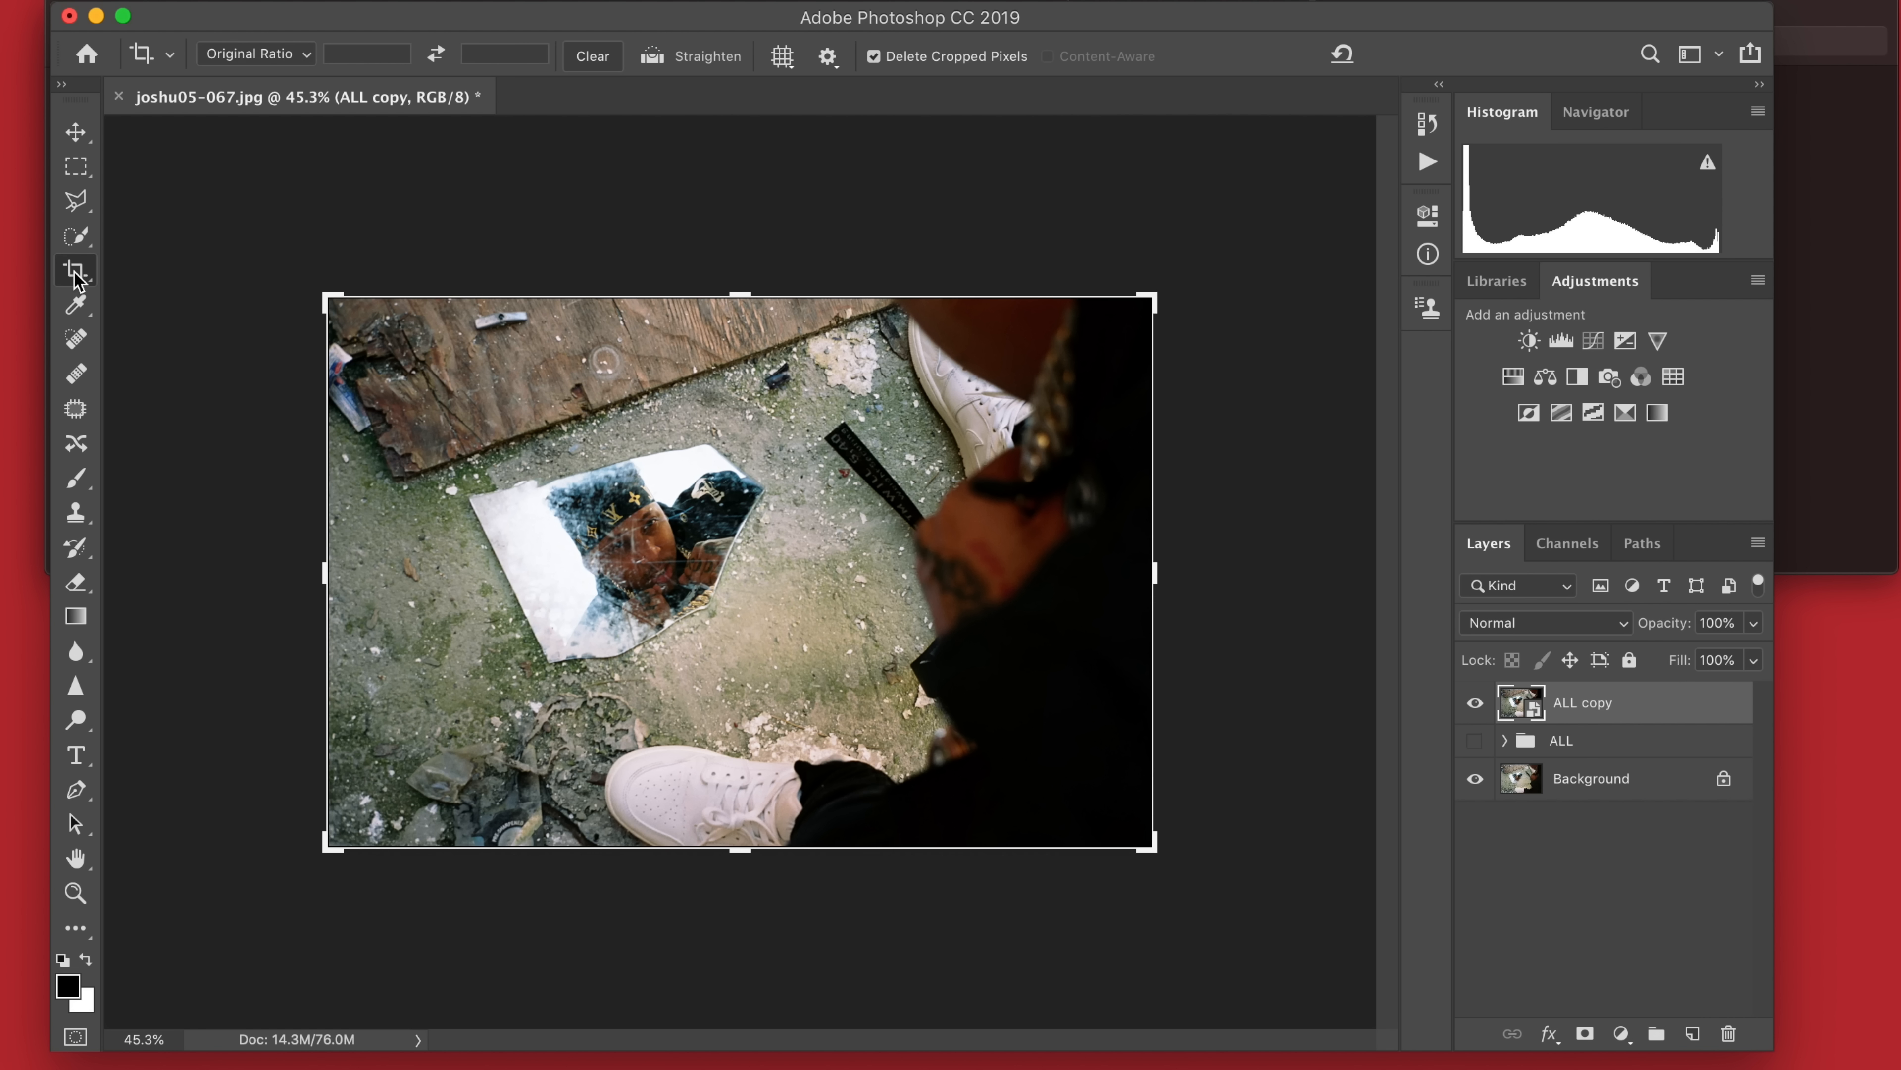
{"action": "left_click", "coordinate": [303, 56]}
{"action": "left_click", "coordinate": [303, 59]}
{"action": "left_click", "coordinate": [436, 54]}
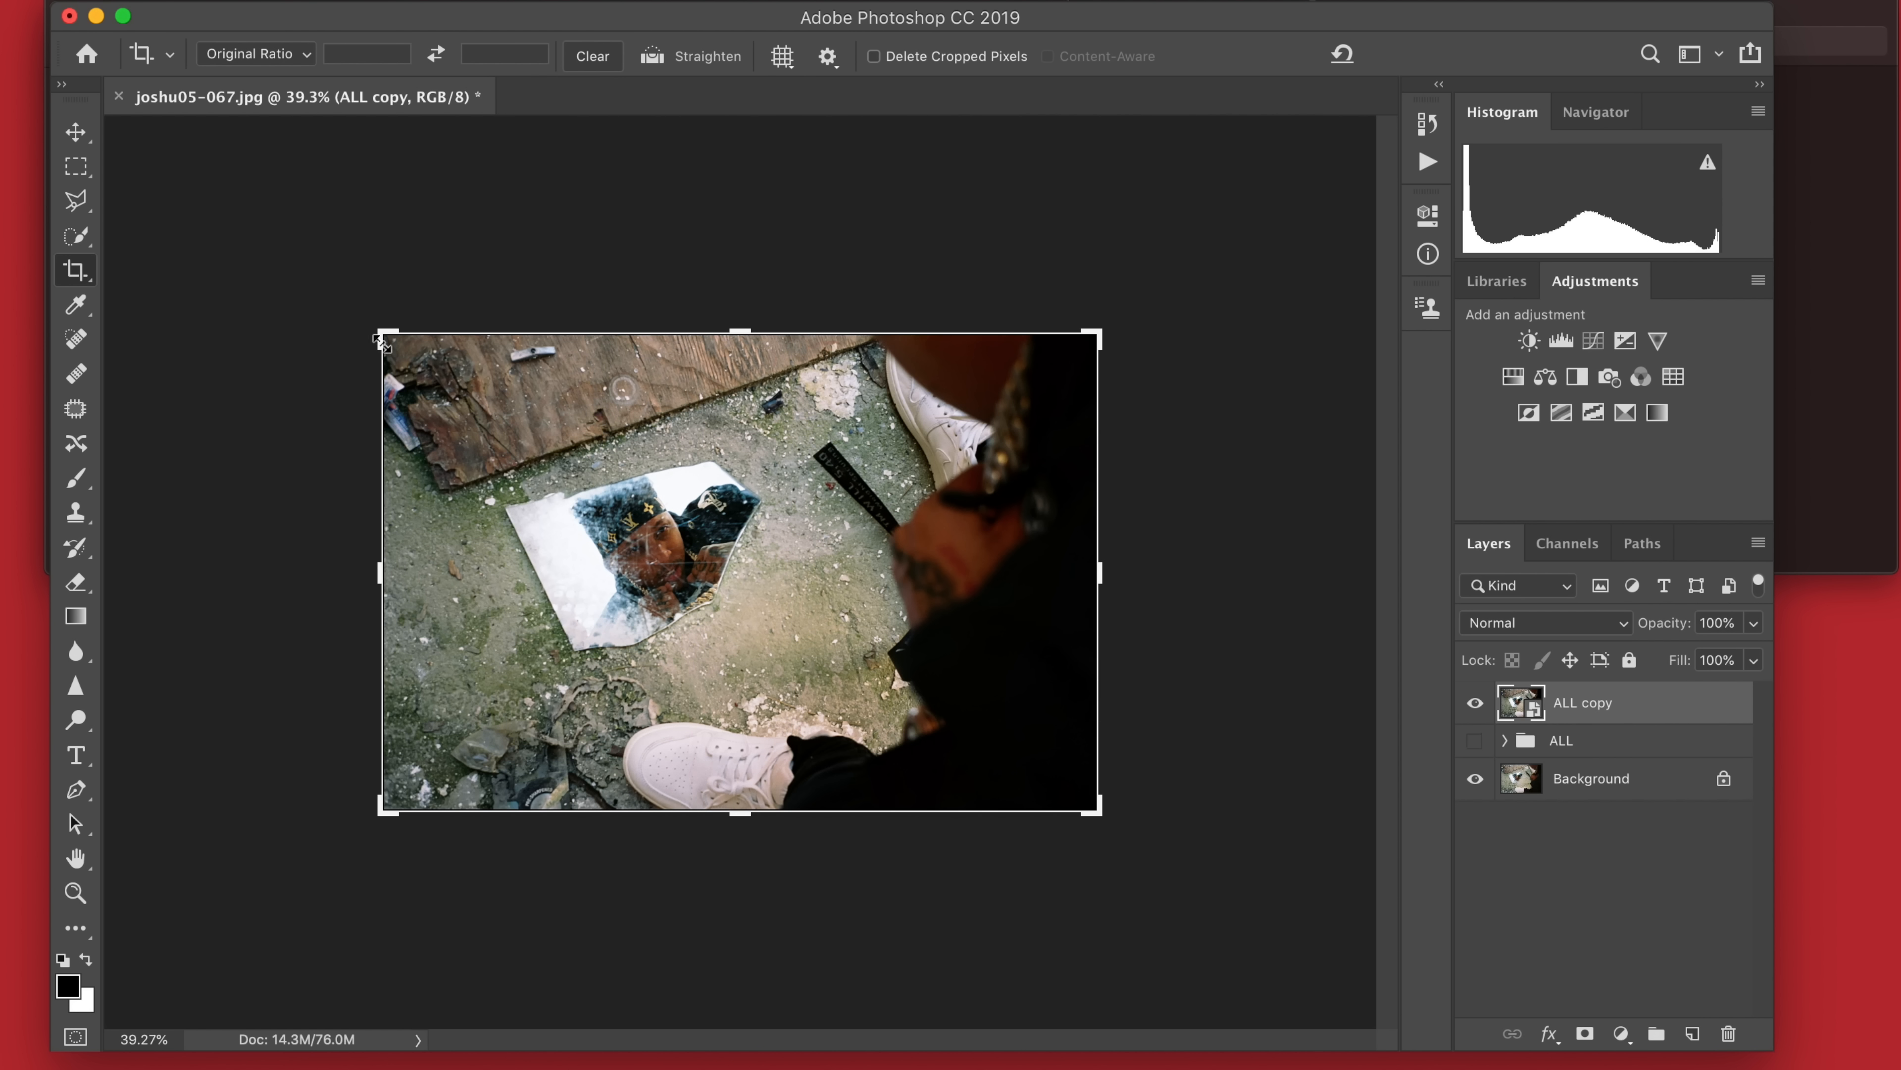
{"action": "left_click_drag", "start_coordinate": [384, 338], "coordinate": [401, 352]}
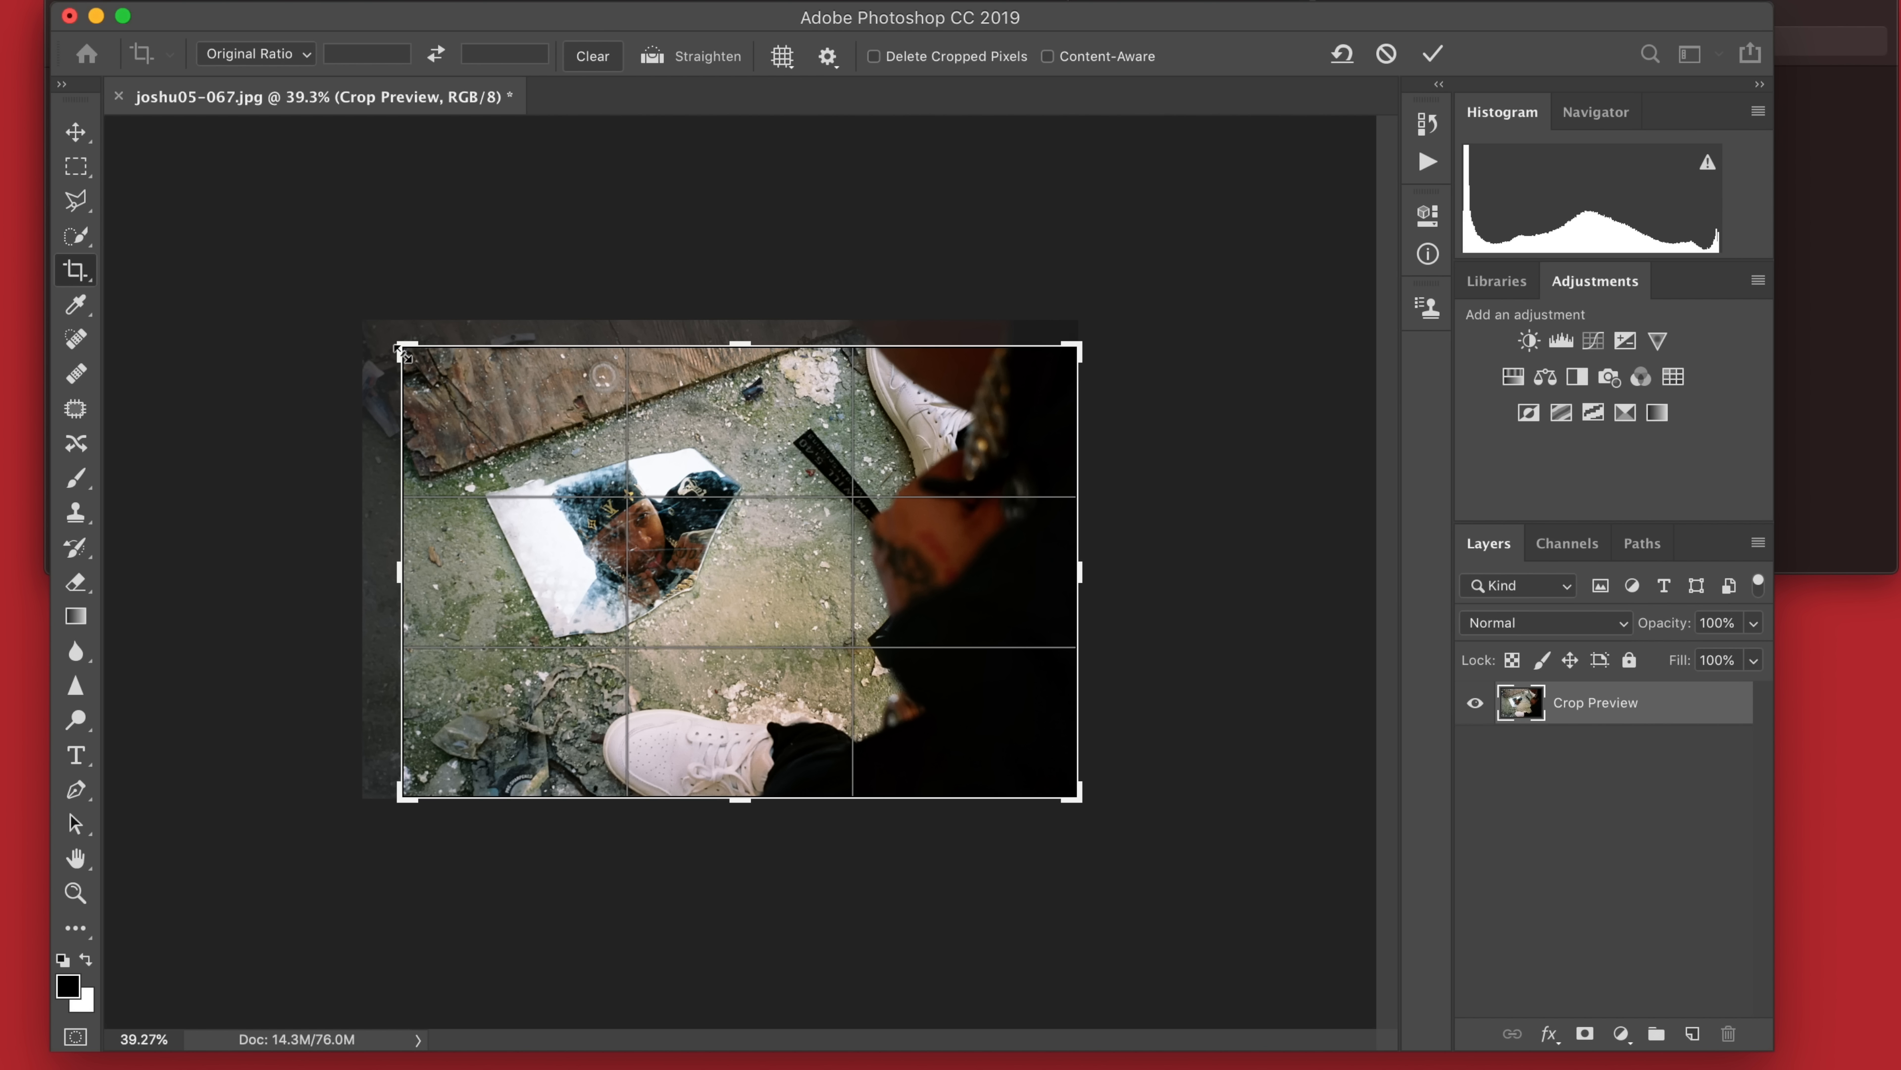
{"action": "left_click", "coordinate": [75, 133]}
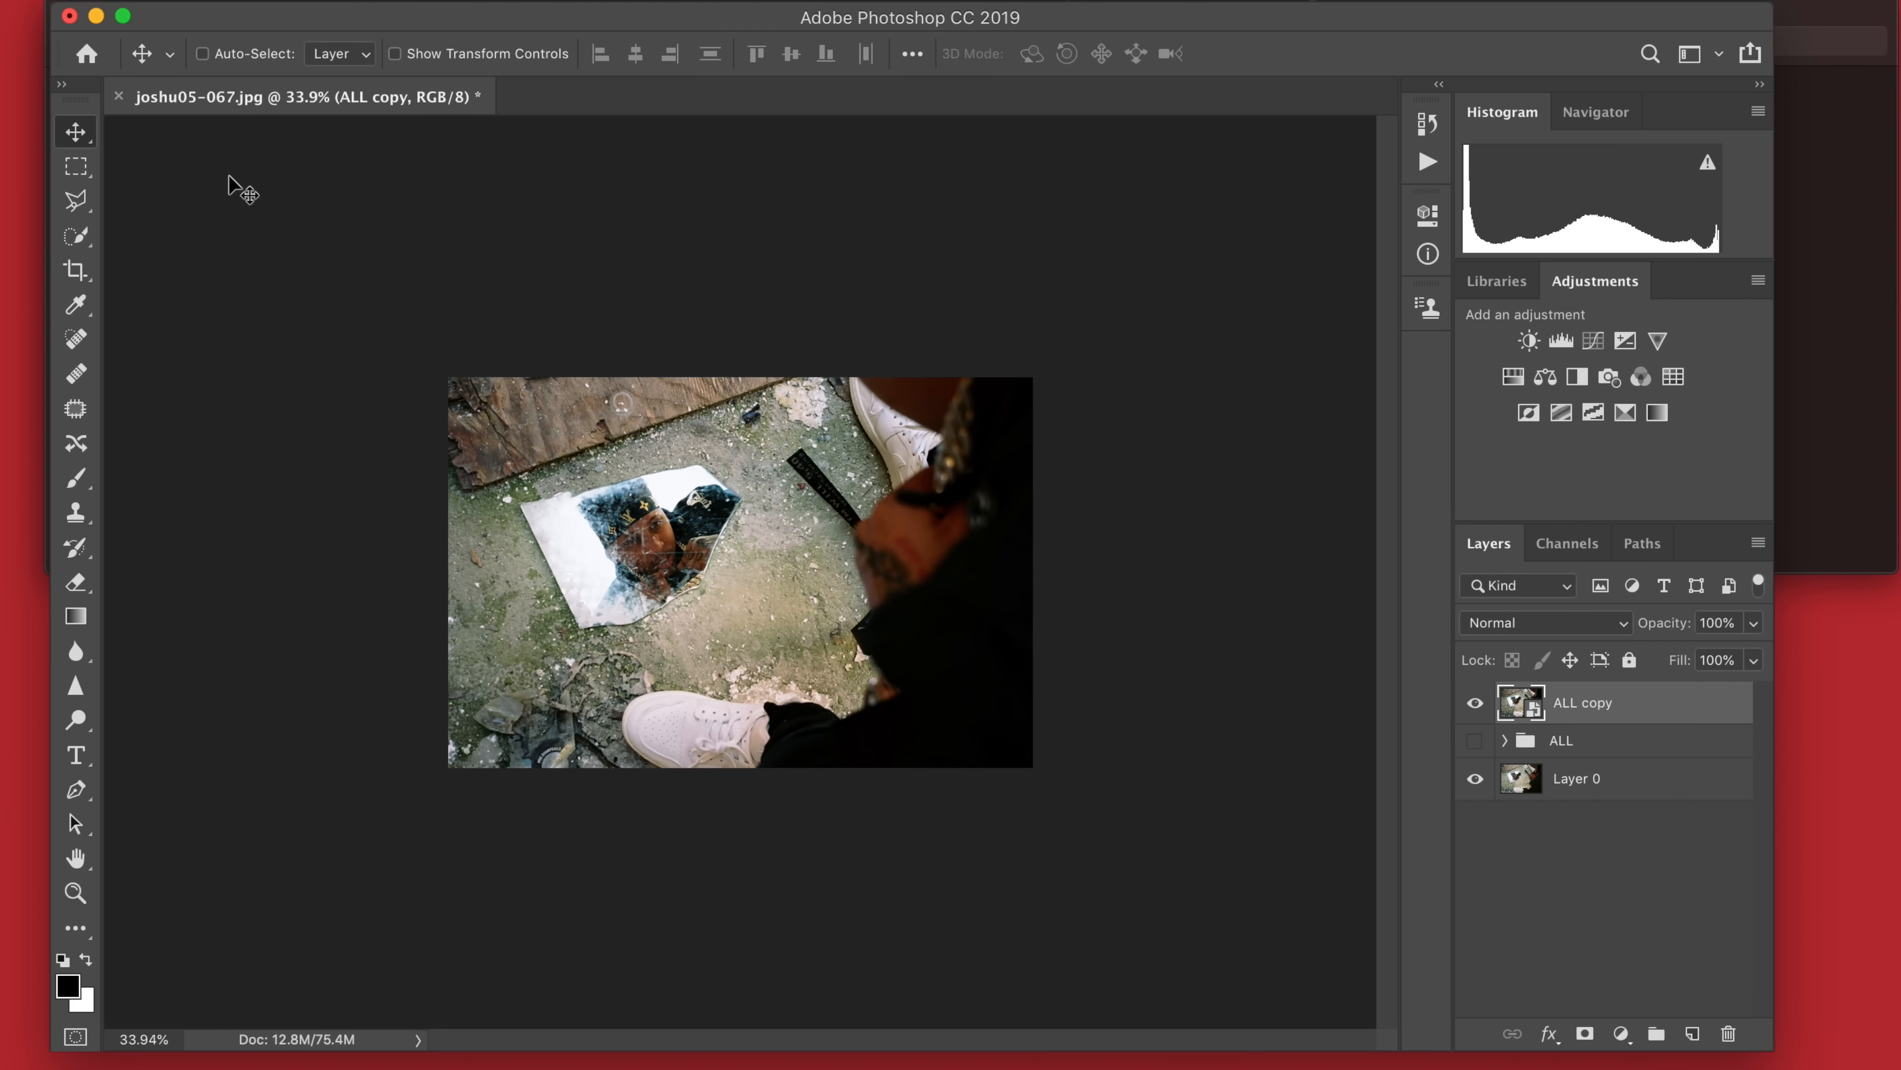
Save the layered document as joshu05-067.psd in the my picks folder.
{"action": "key", "text": "super+shift+s"}
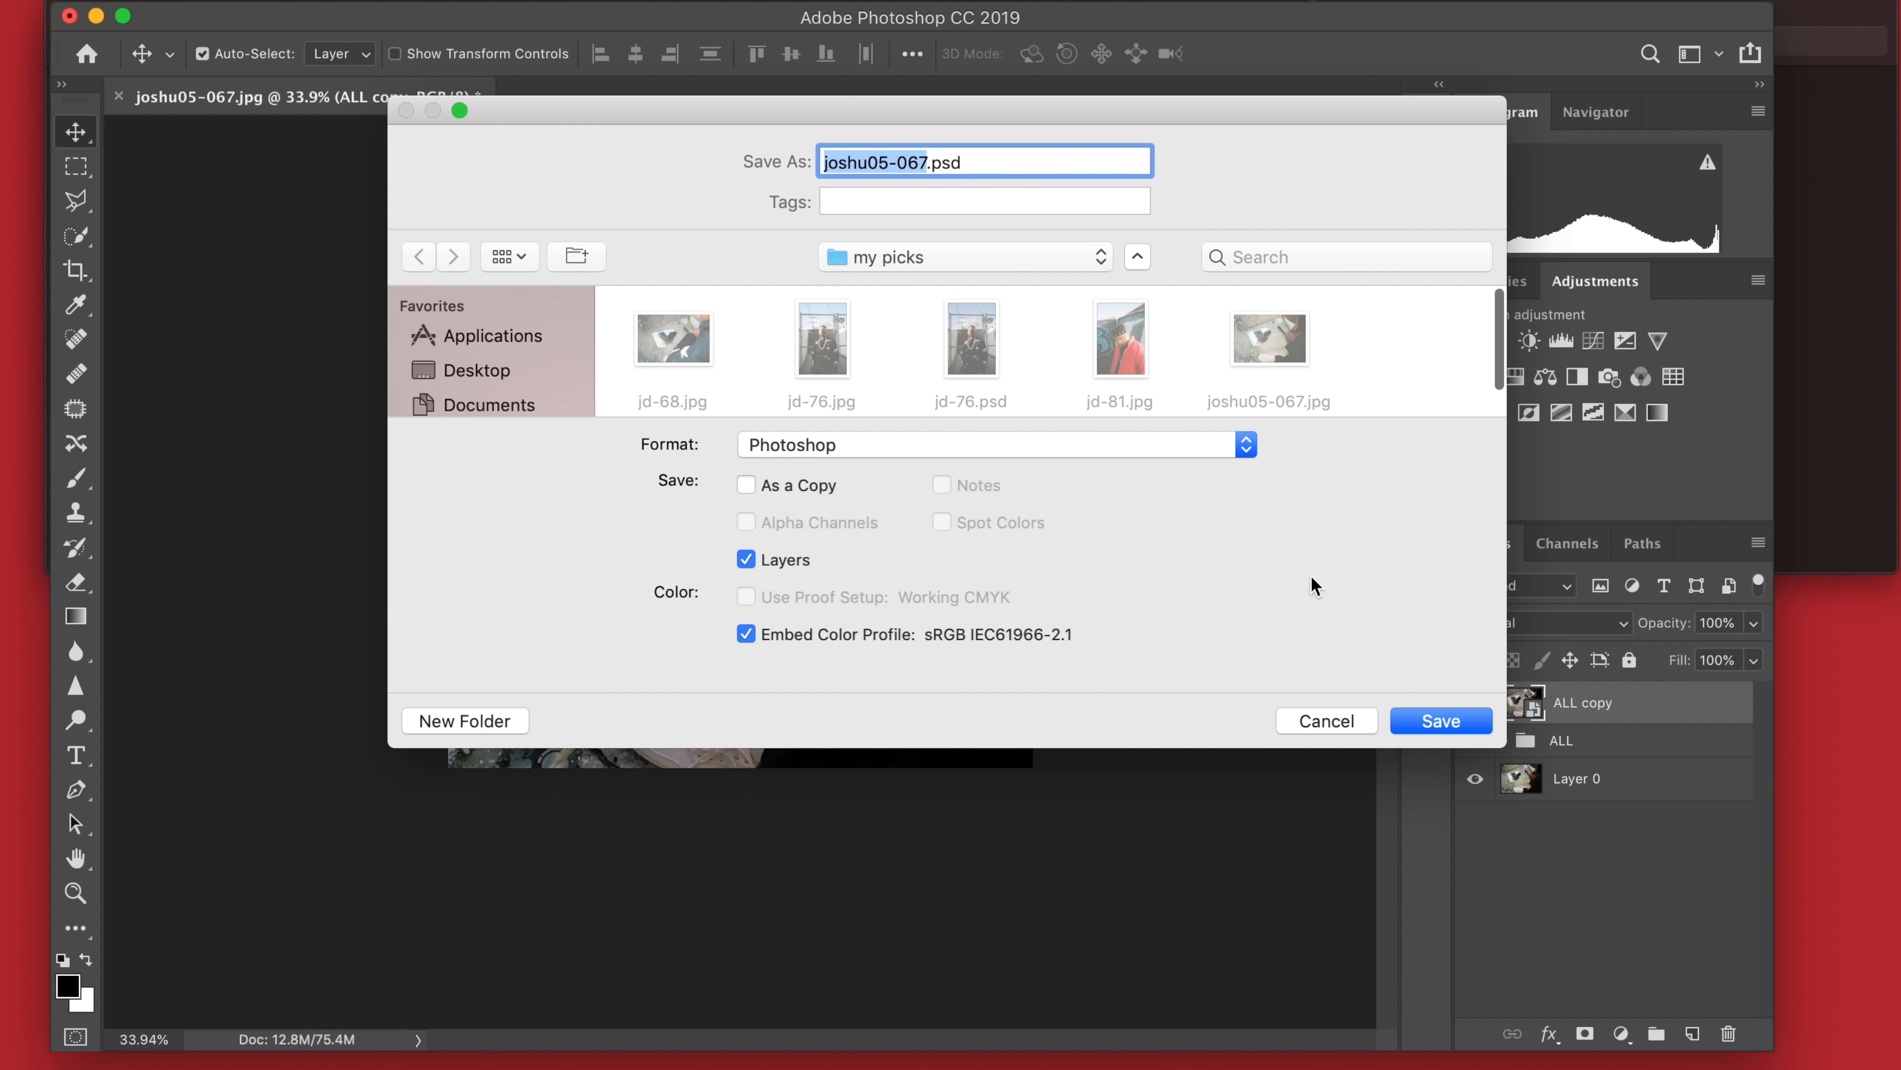
{"action": "left_click", "coordinate": [1418, 730]}
{"action": "left_click", "coordinate": [1277, 442]}
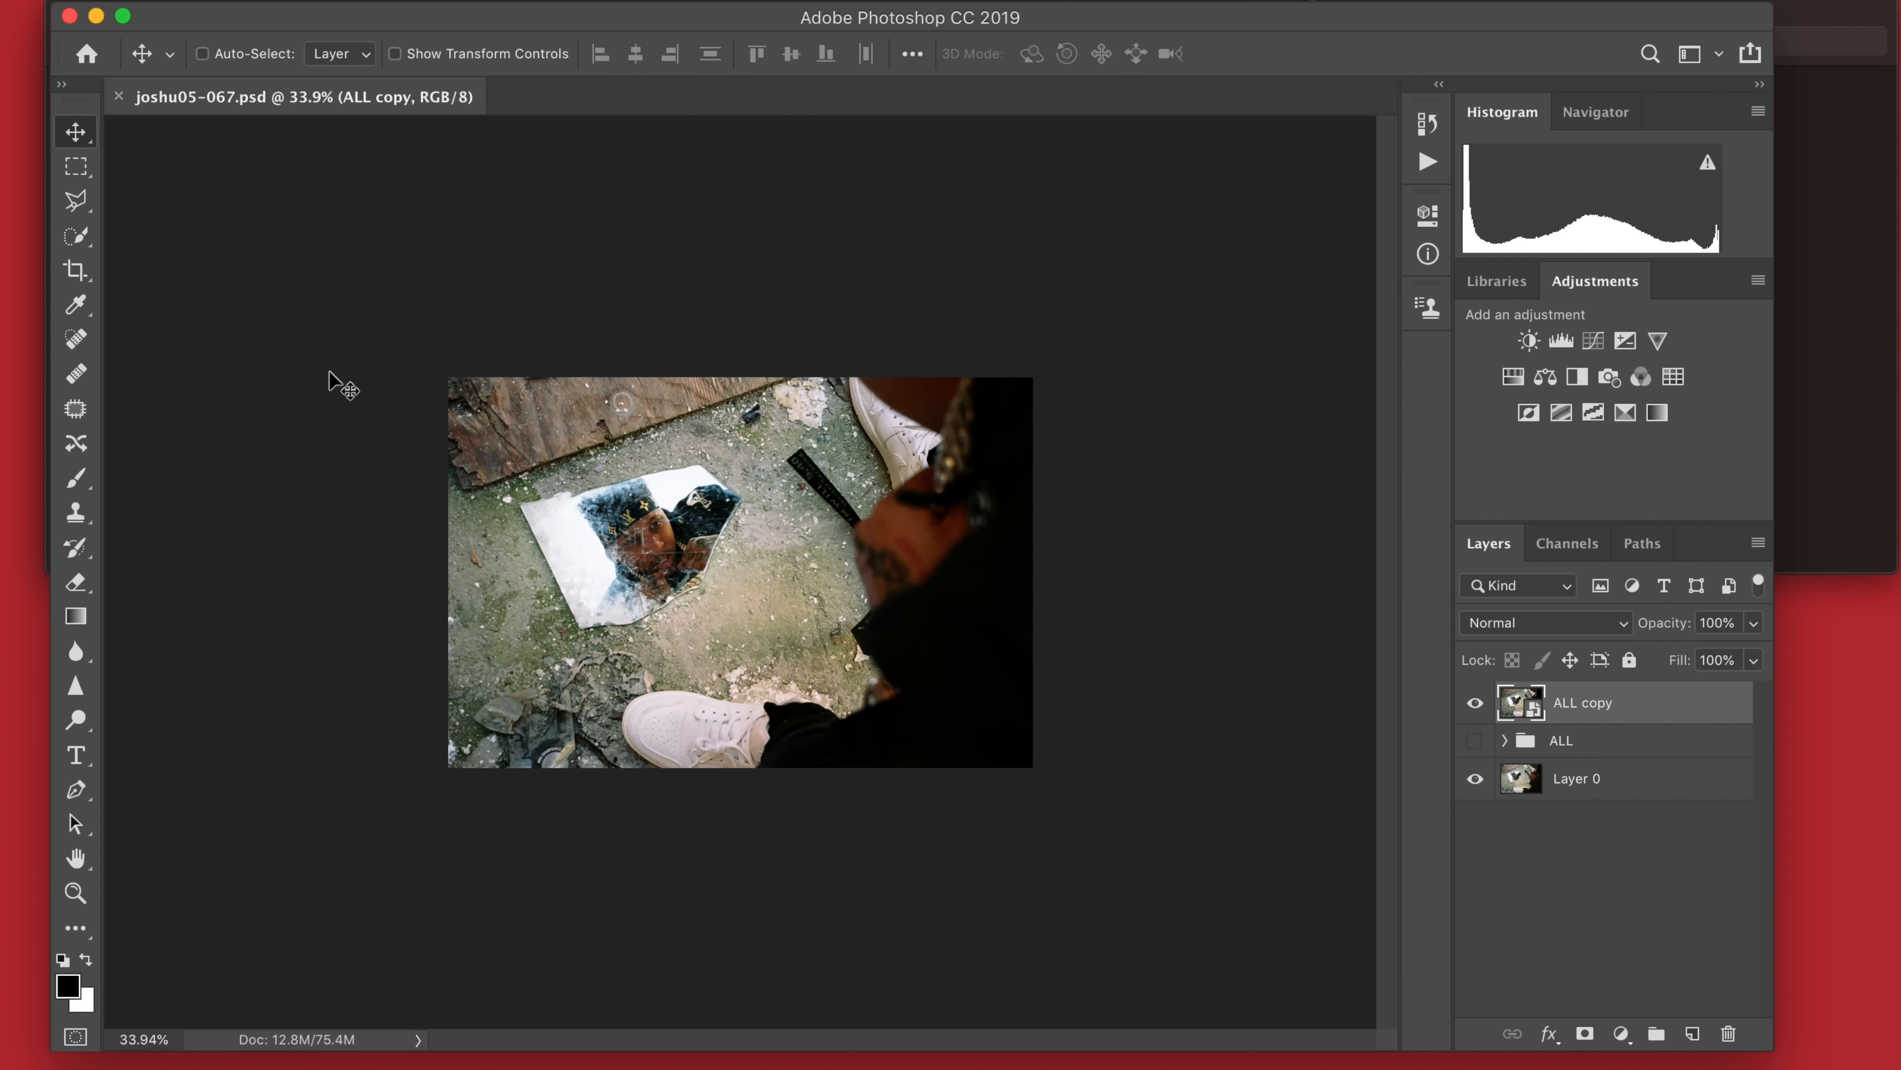
Save a JPEG version as joshu05-067.jpg in the finals 2 folder at quality 12, Maximum, Baseline ("Standard").
{"action": "left_click", "coordinate": [226, 2]}
{"action": "left_click", "coordinate": [285, 229]}
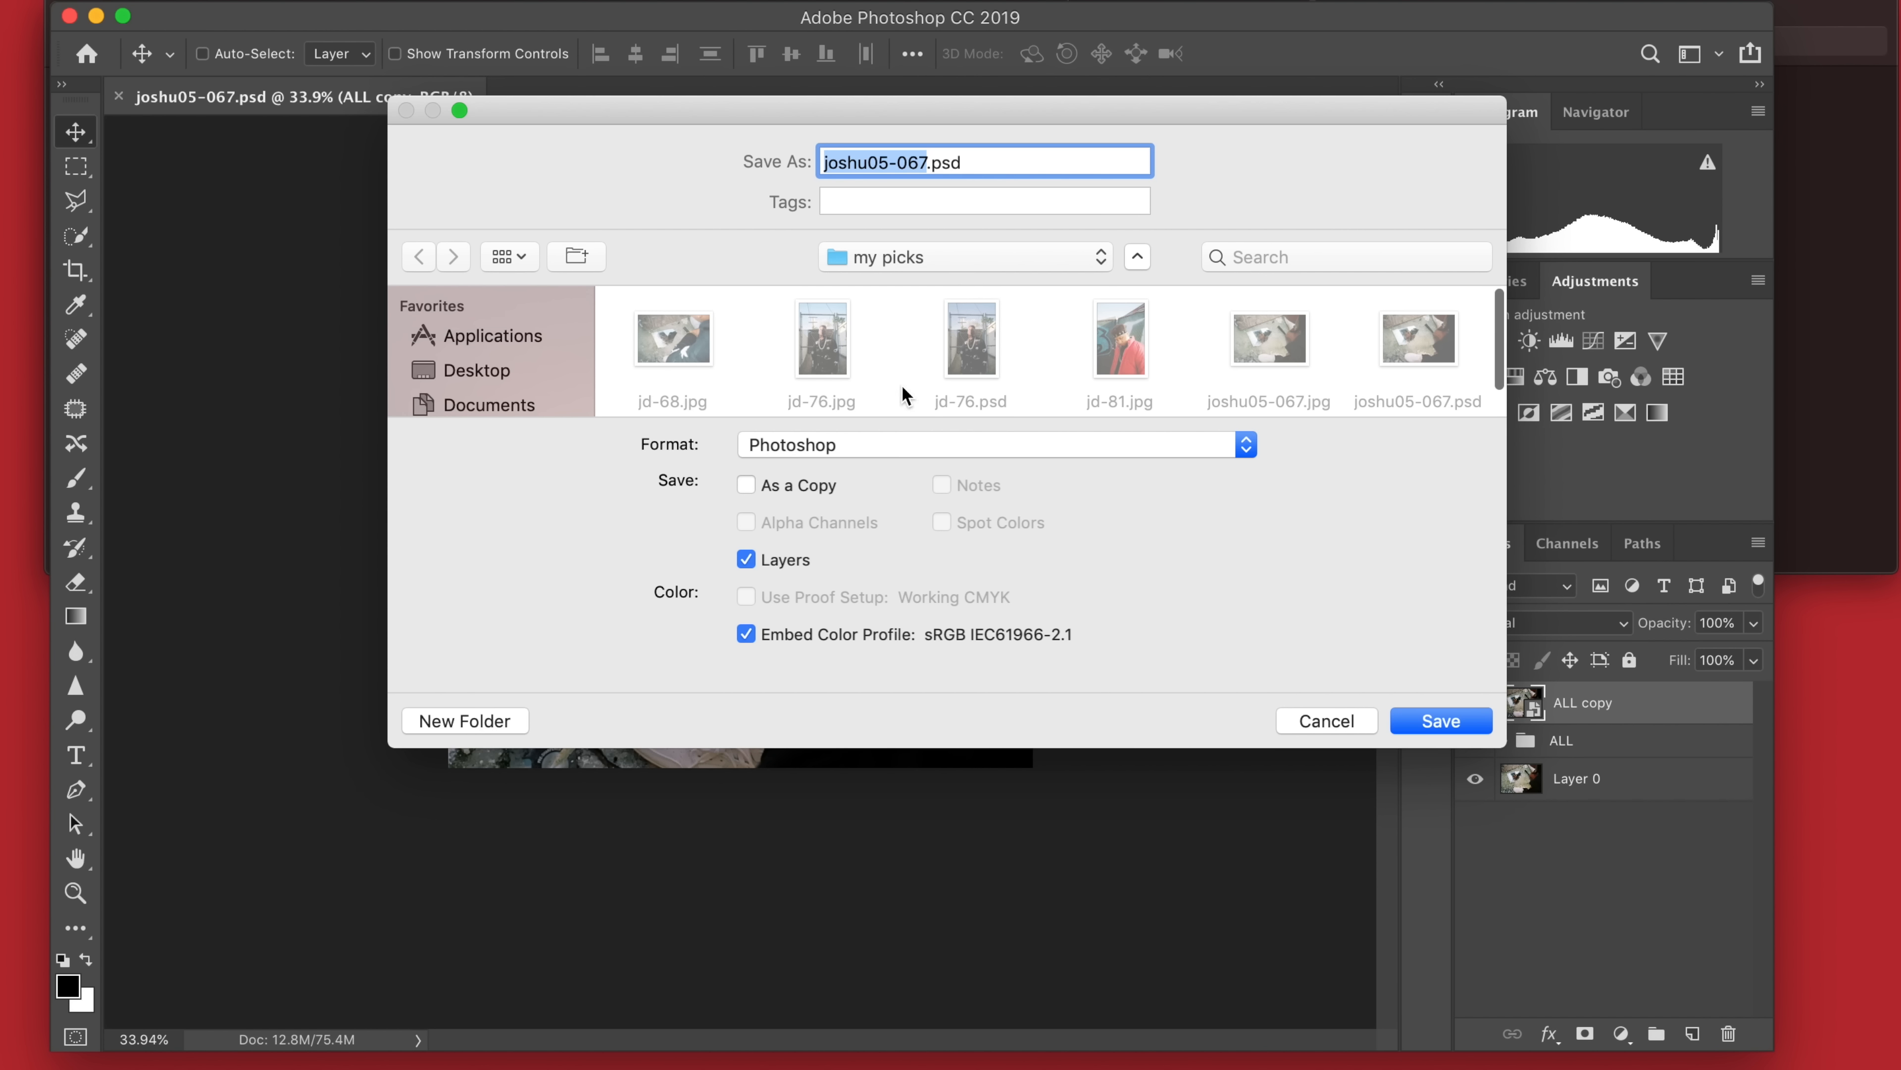
{"action": "left_click", "coordinate": [898, 257]}
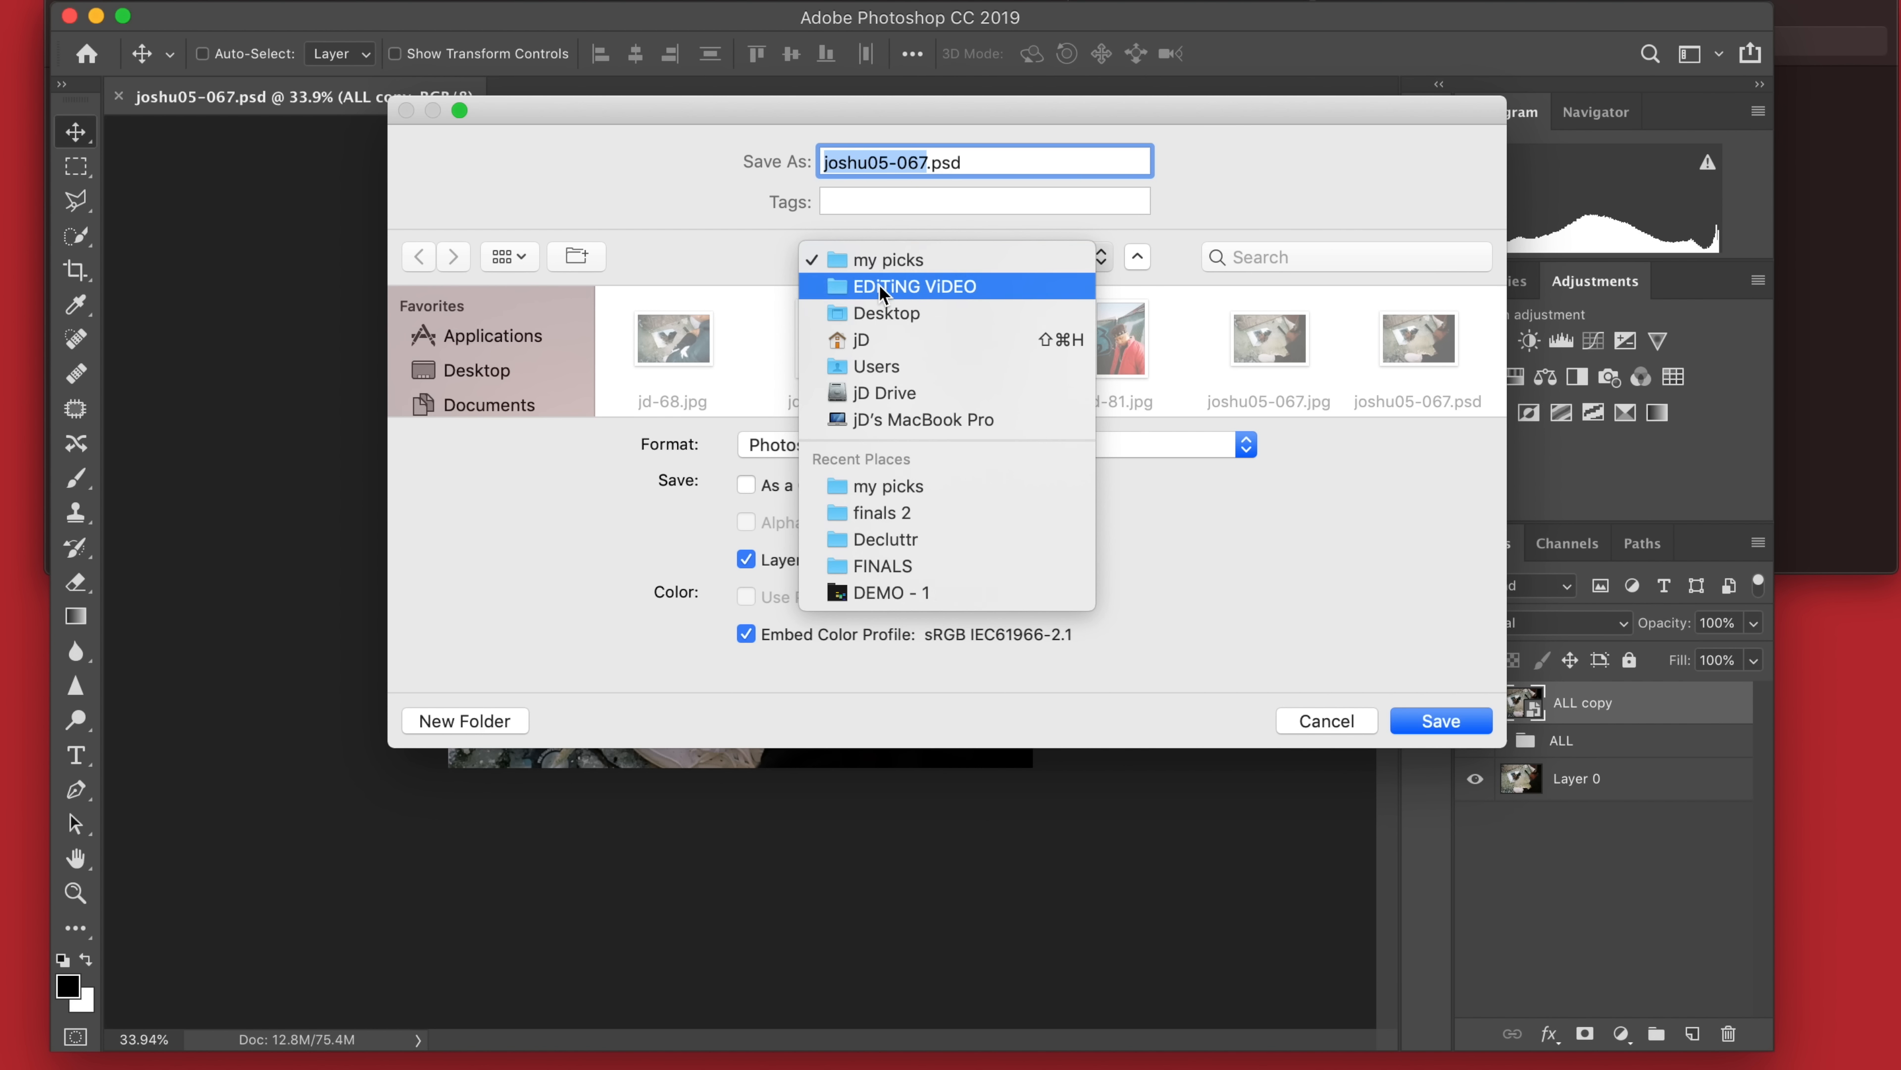
{"action": "left_click", "coordinate": [885, 289]}
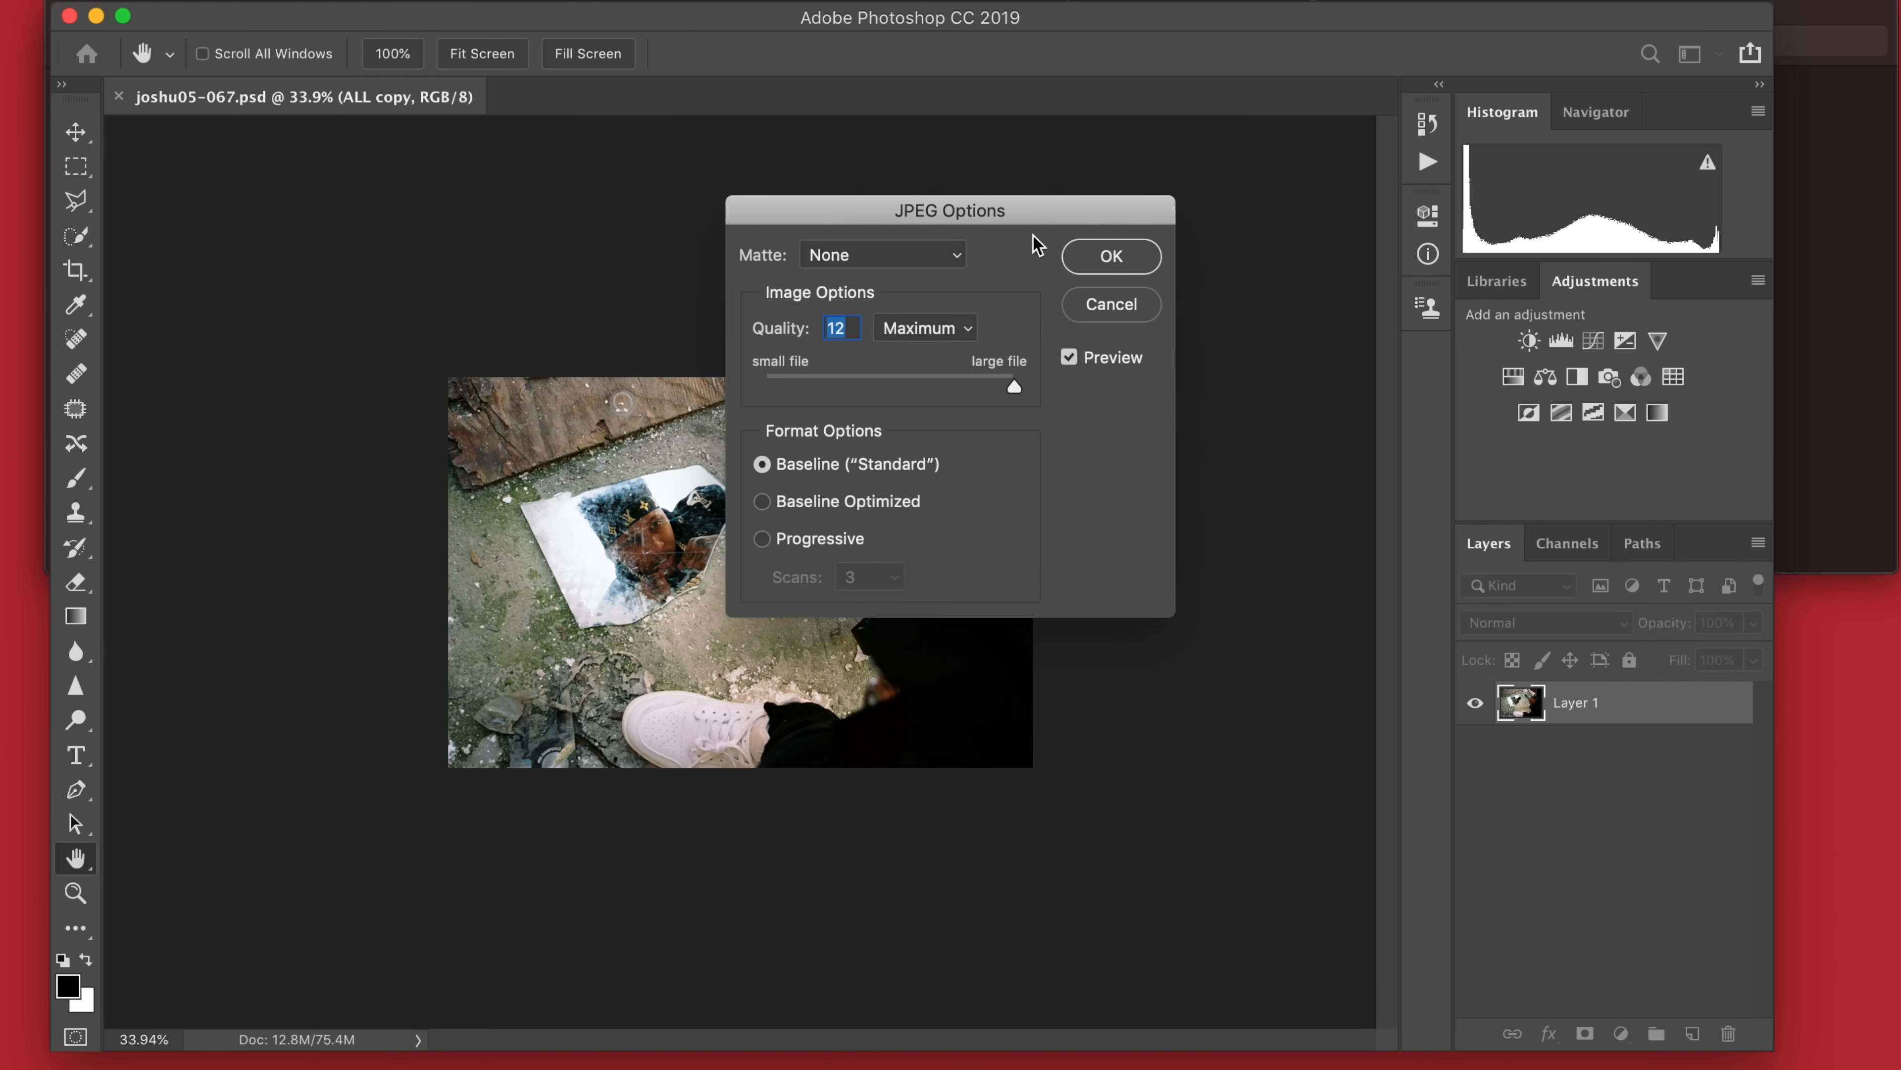
{"action": "left_click", "coordinate": [1099, 257]}
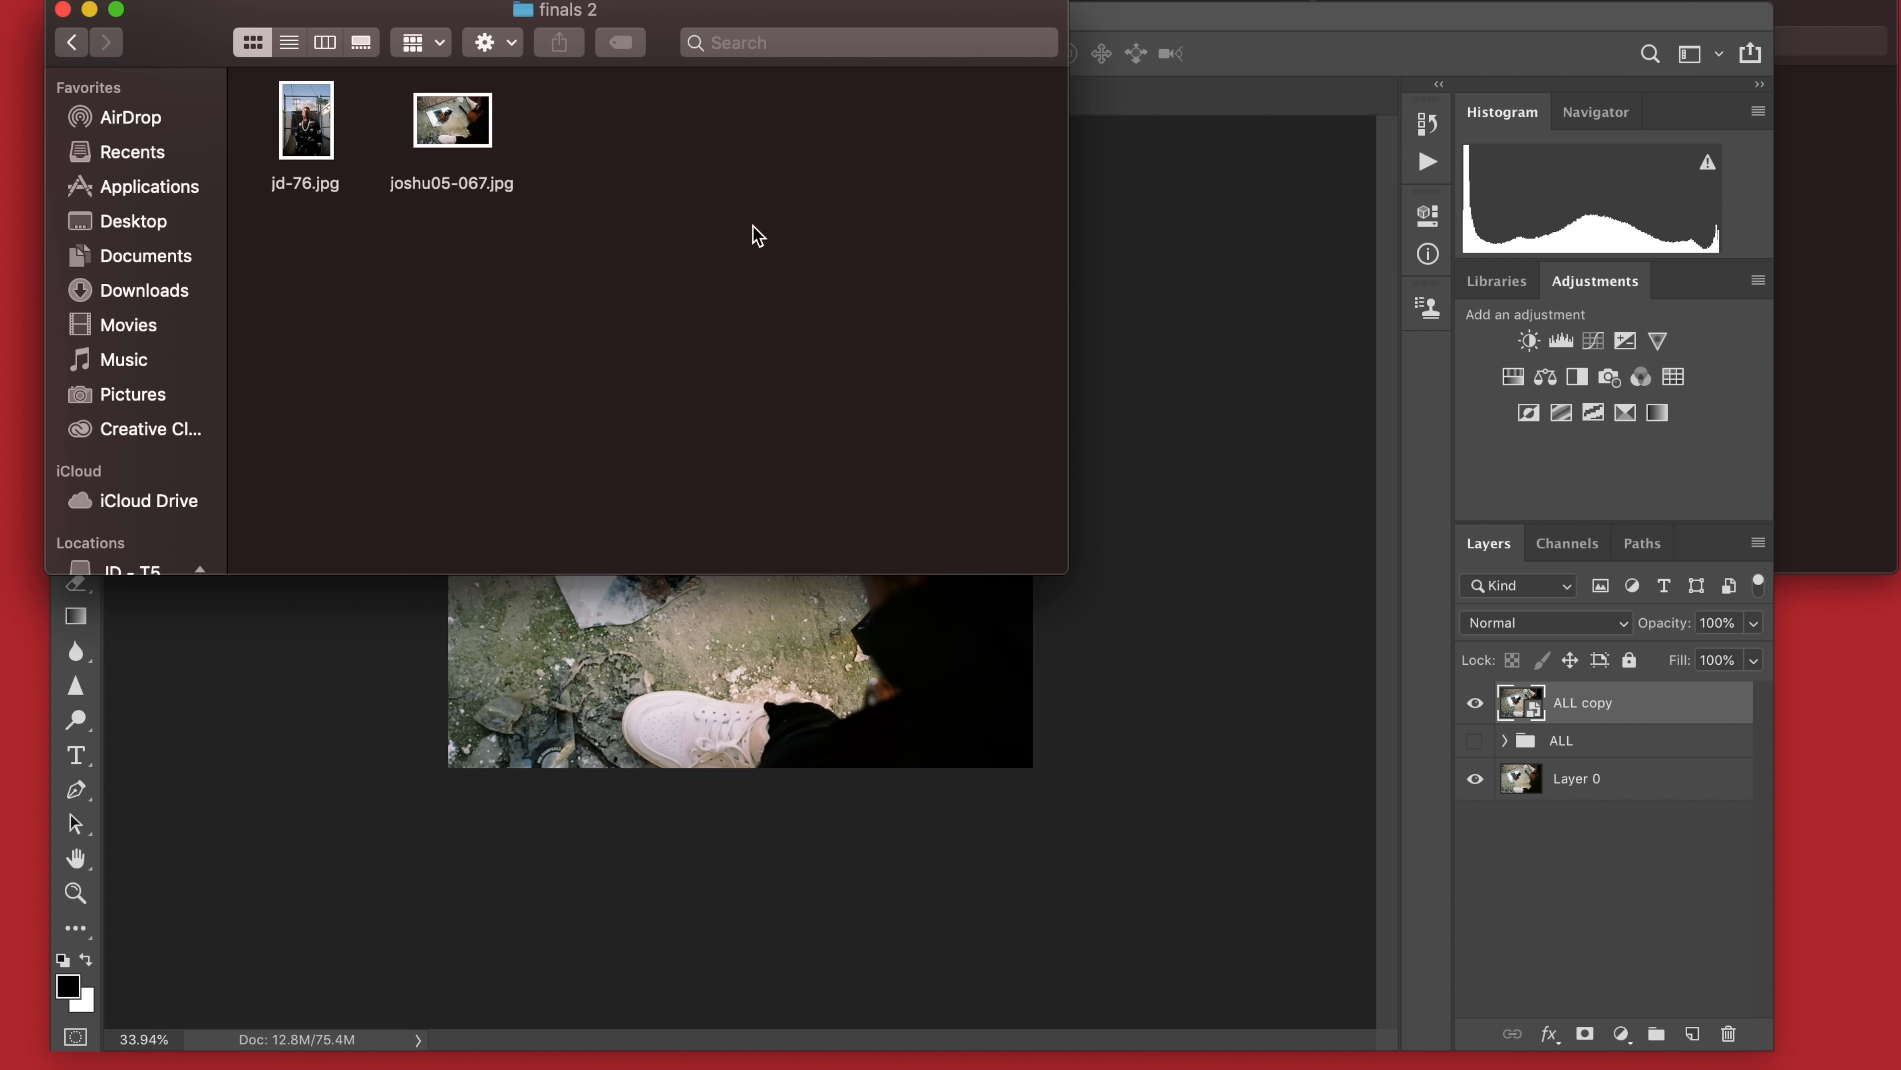
Open both exported JPEGs from the finals 2 folder in Preview and examine joshu05-067.jpg overall and in detail.
{"action": "left_click_drag", "start_coordinate": [600, 480], "coordinate": [455, 452]}
{"action": "double_click", "coordinate": [327, 120]}
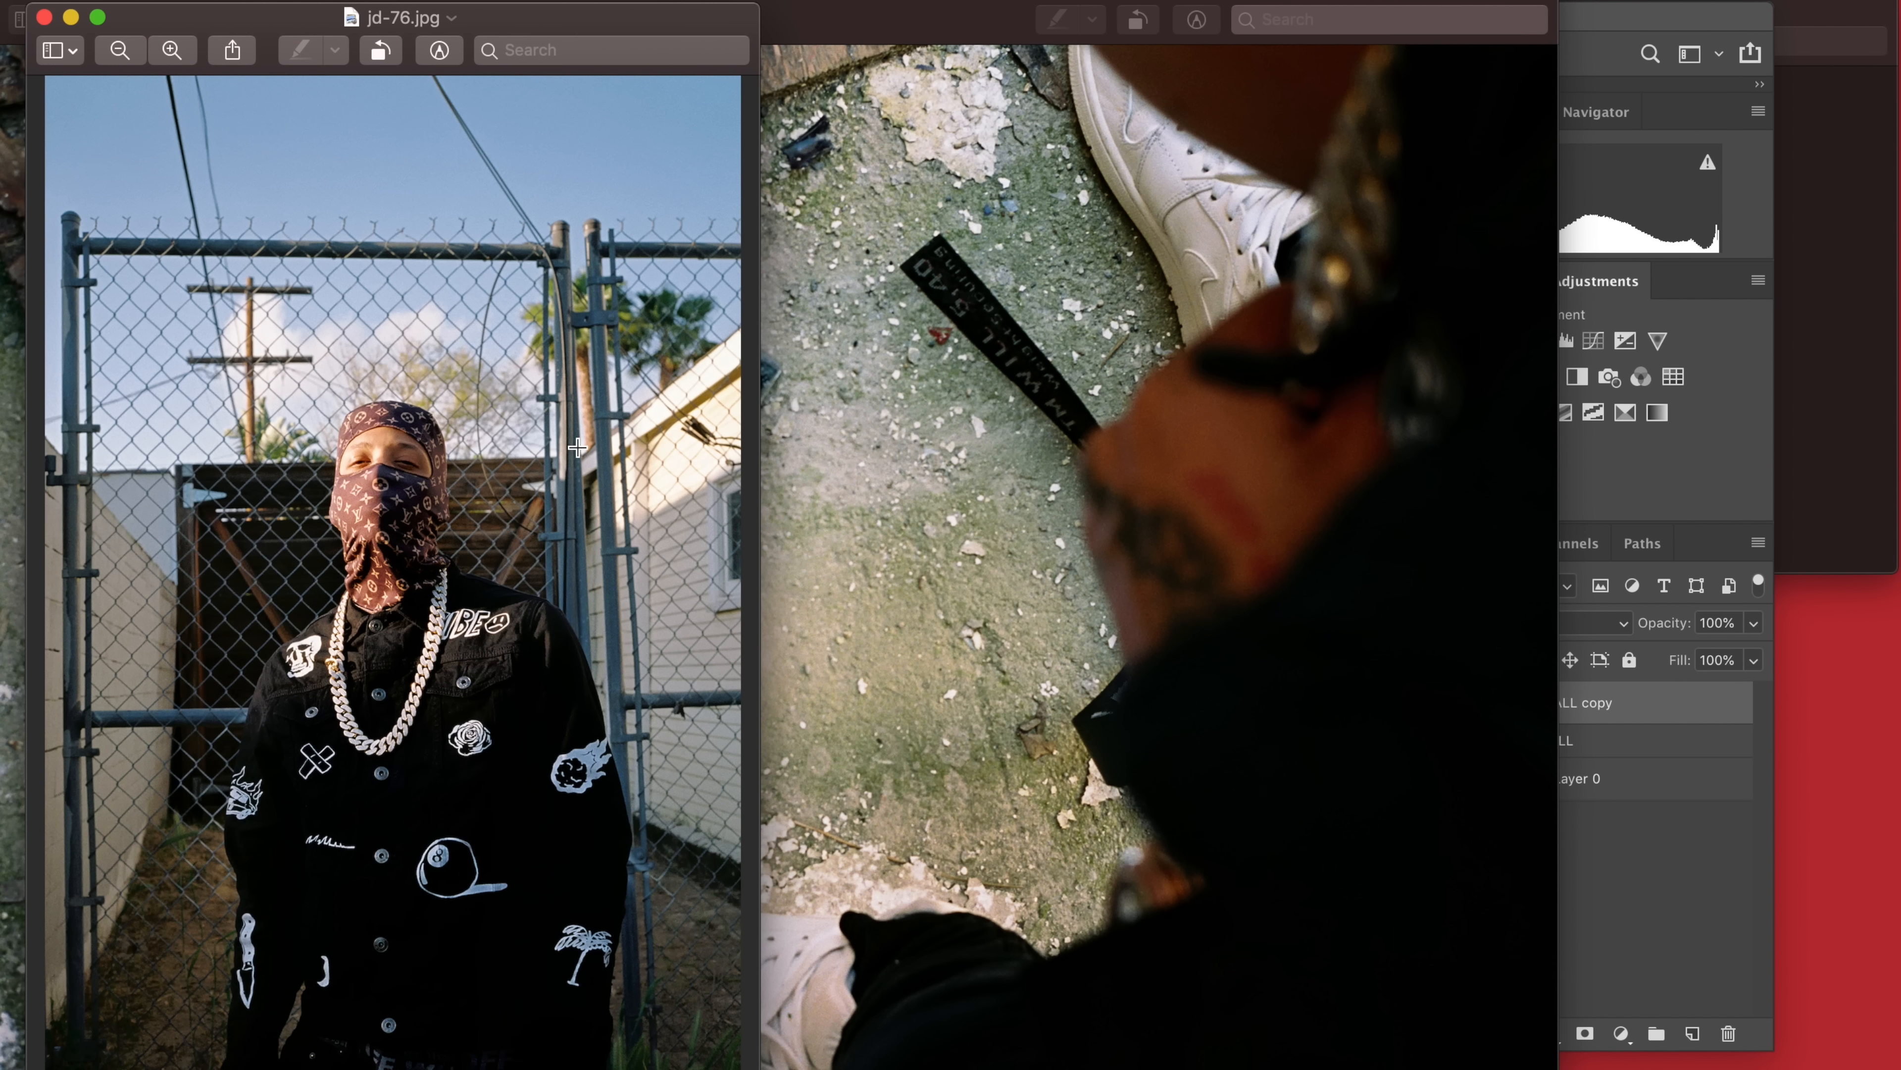
{"action": "left_click", "coordinate": [1016, 500]}
{"action": "scroll", "coordinate": [1048, 486], "scroll_direction": "down", "scroll_amount": 5}
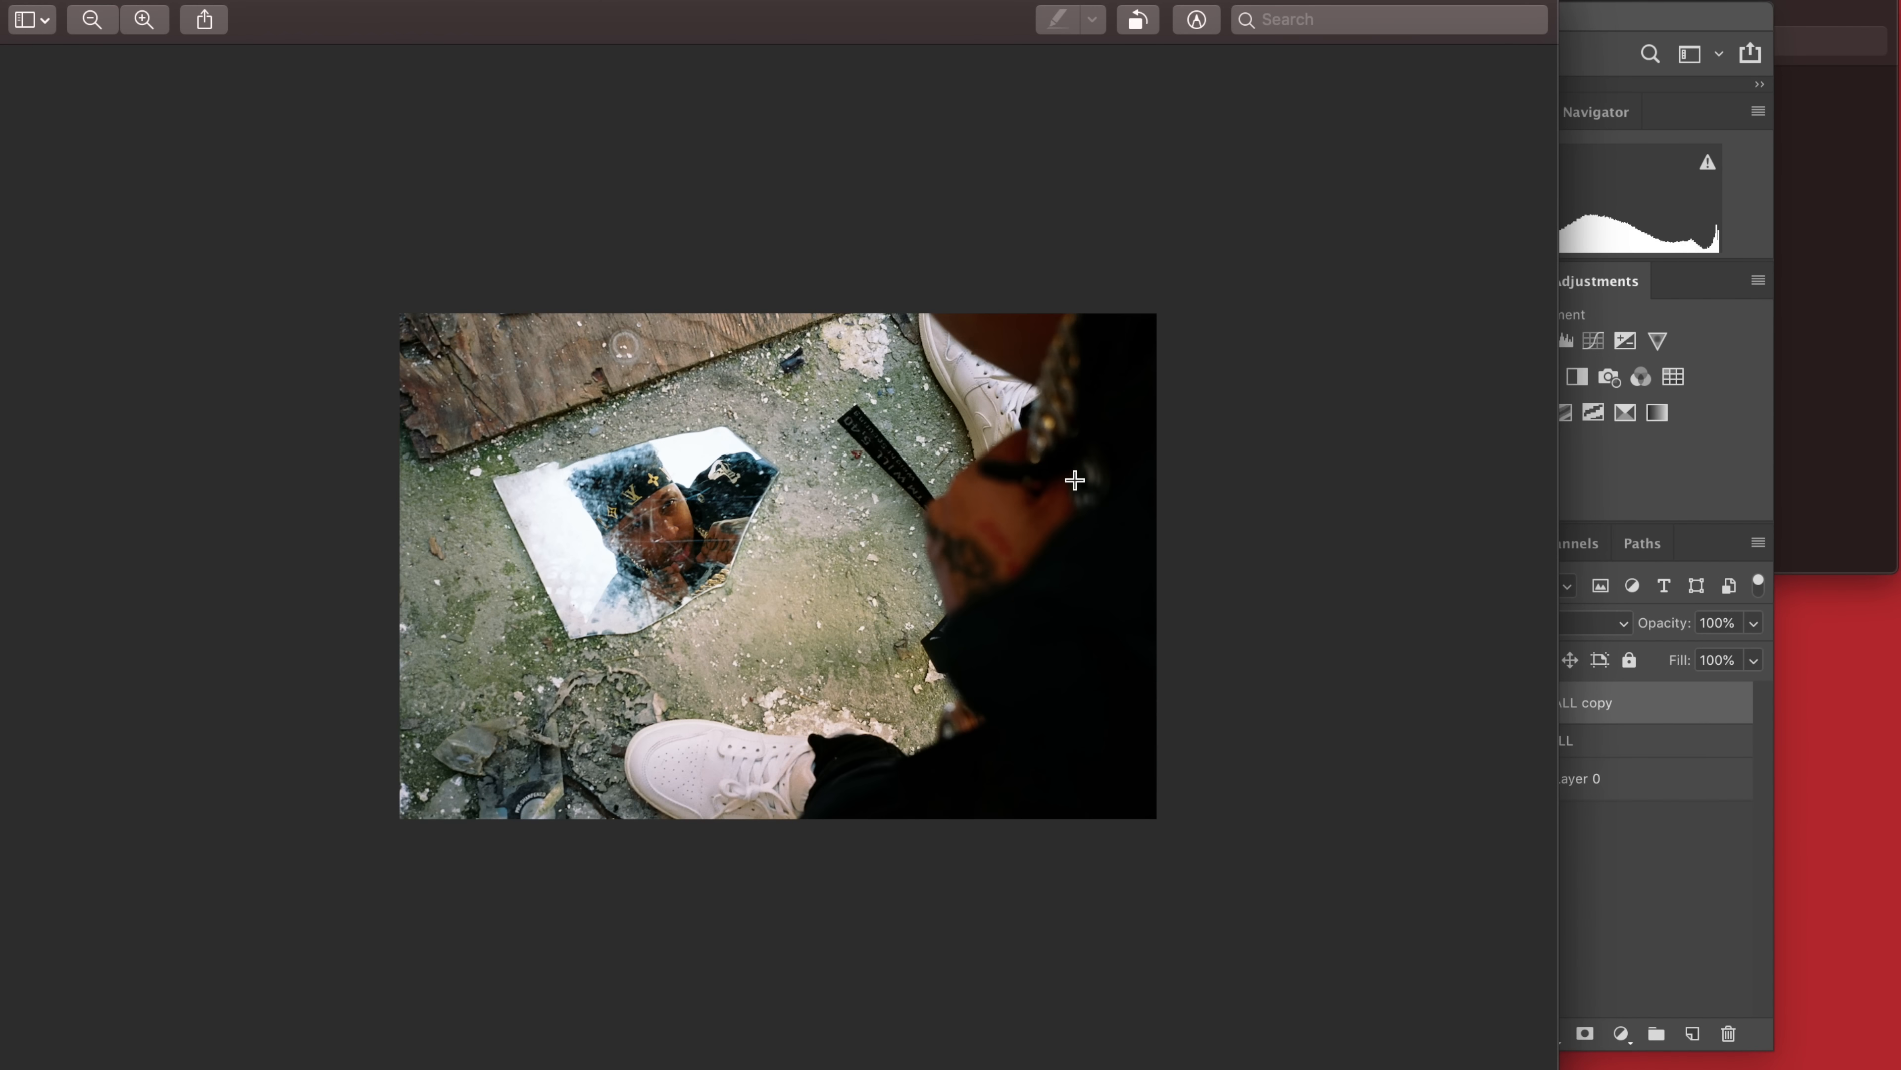
{"action": "scroll", "coordinate": [611, 572], "scroll_direction": "up", "scroll_amount": 3}
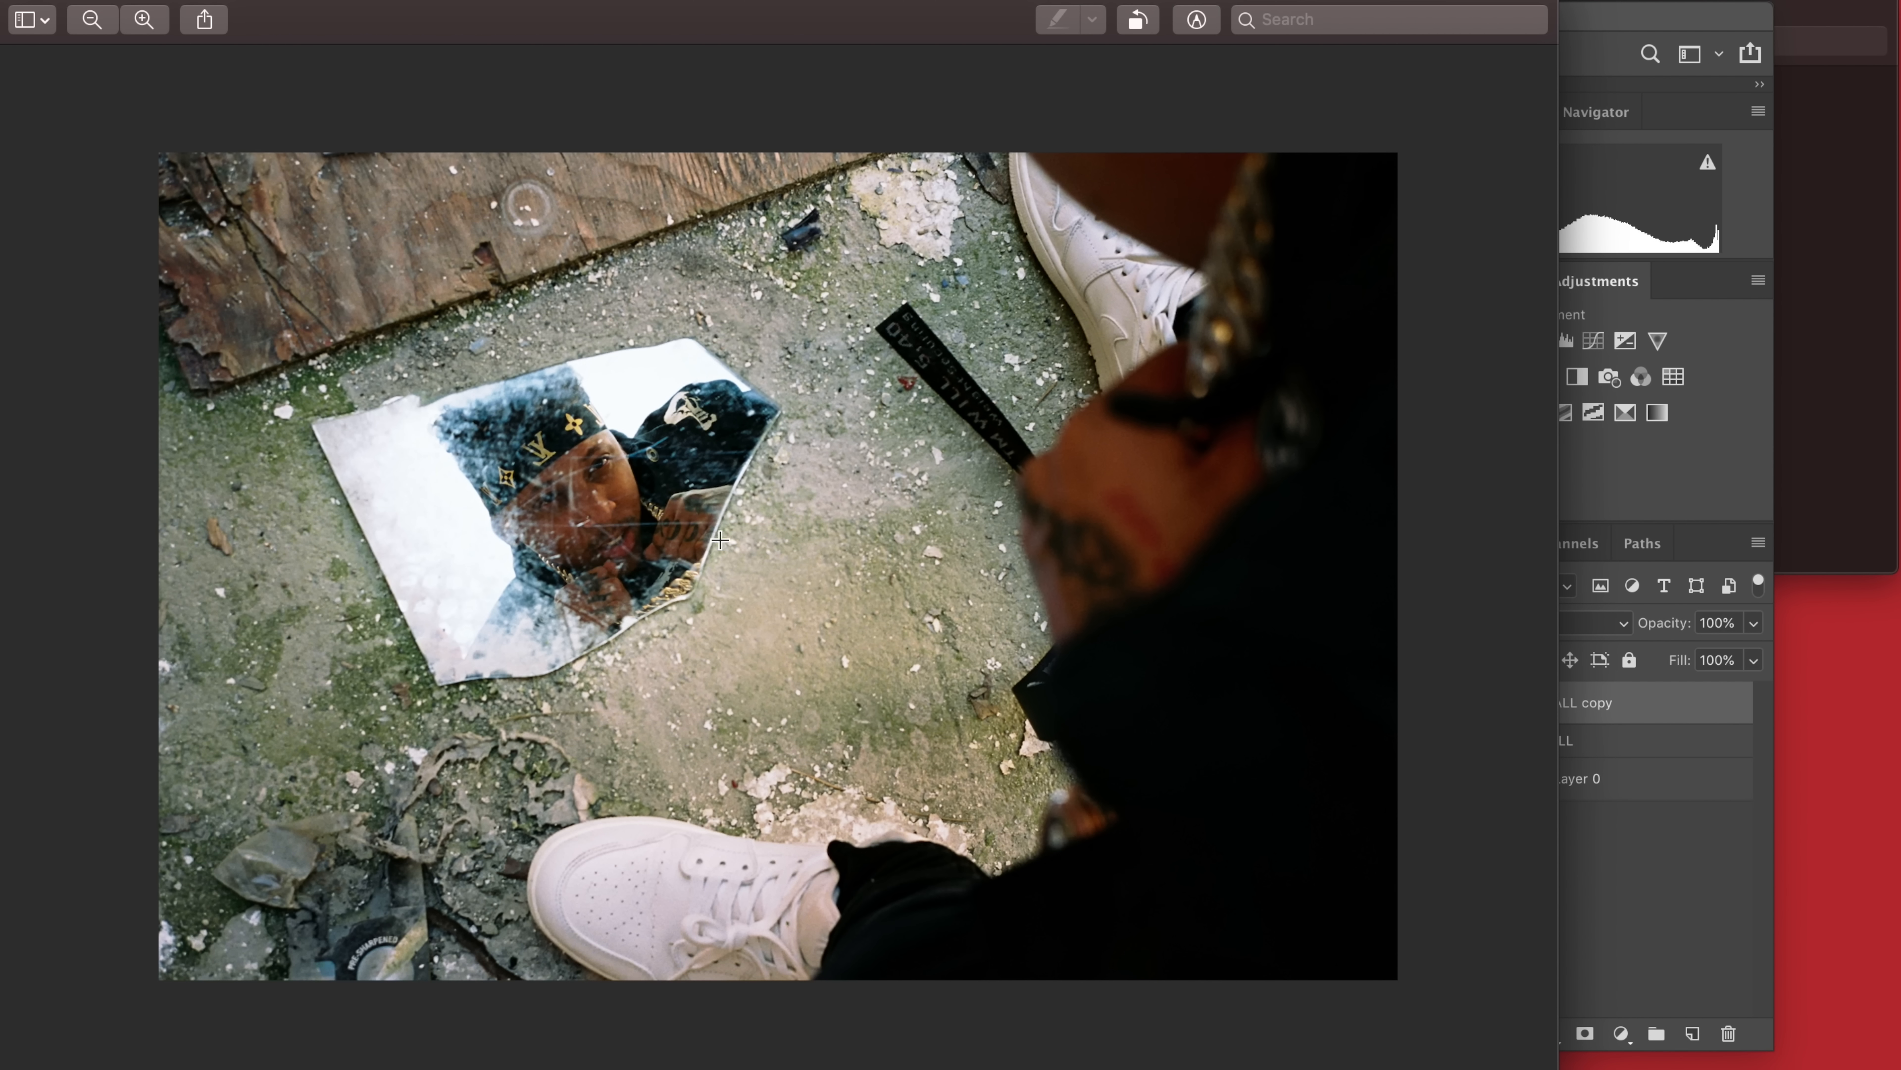
{"action": "scroll", "coordinate": [753, 475], "scroll_direction": "down", "scroll_amount": 5}
{"action": "scroll", "coordinate": [730, 618], "scroll_direction": "up", "scroll_amount": 2}
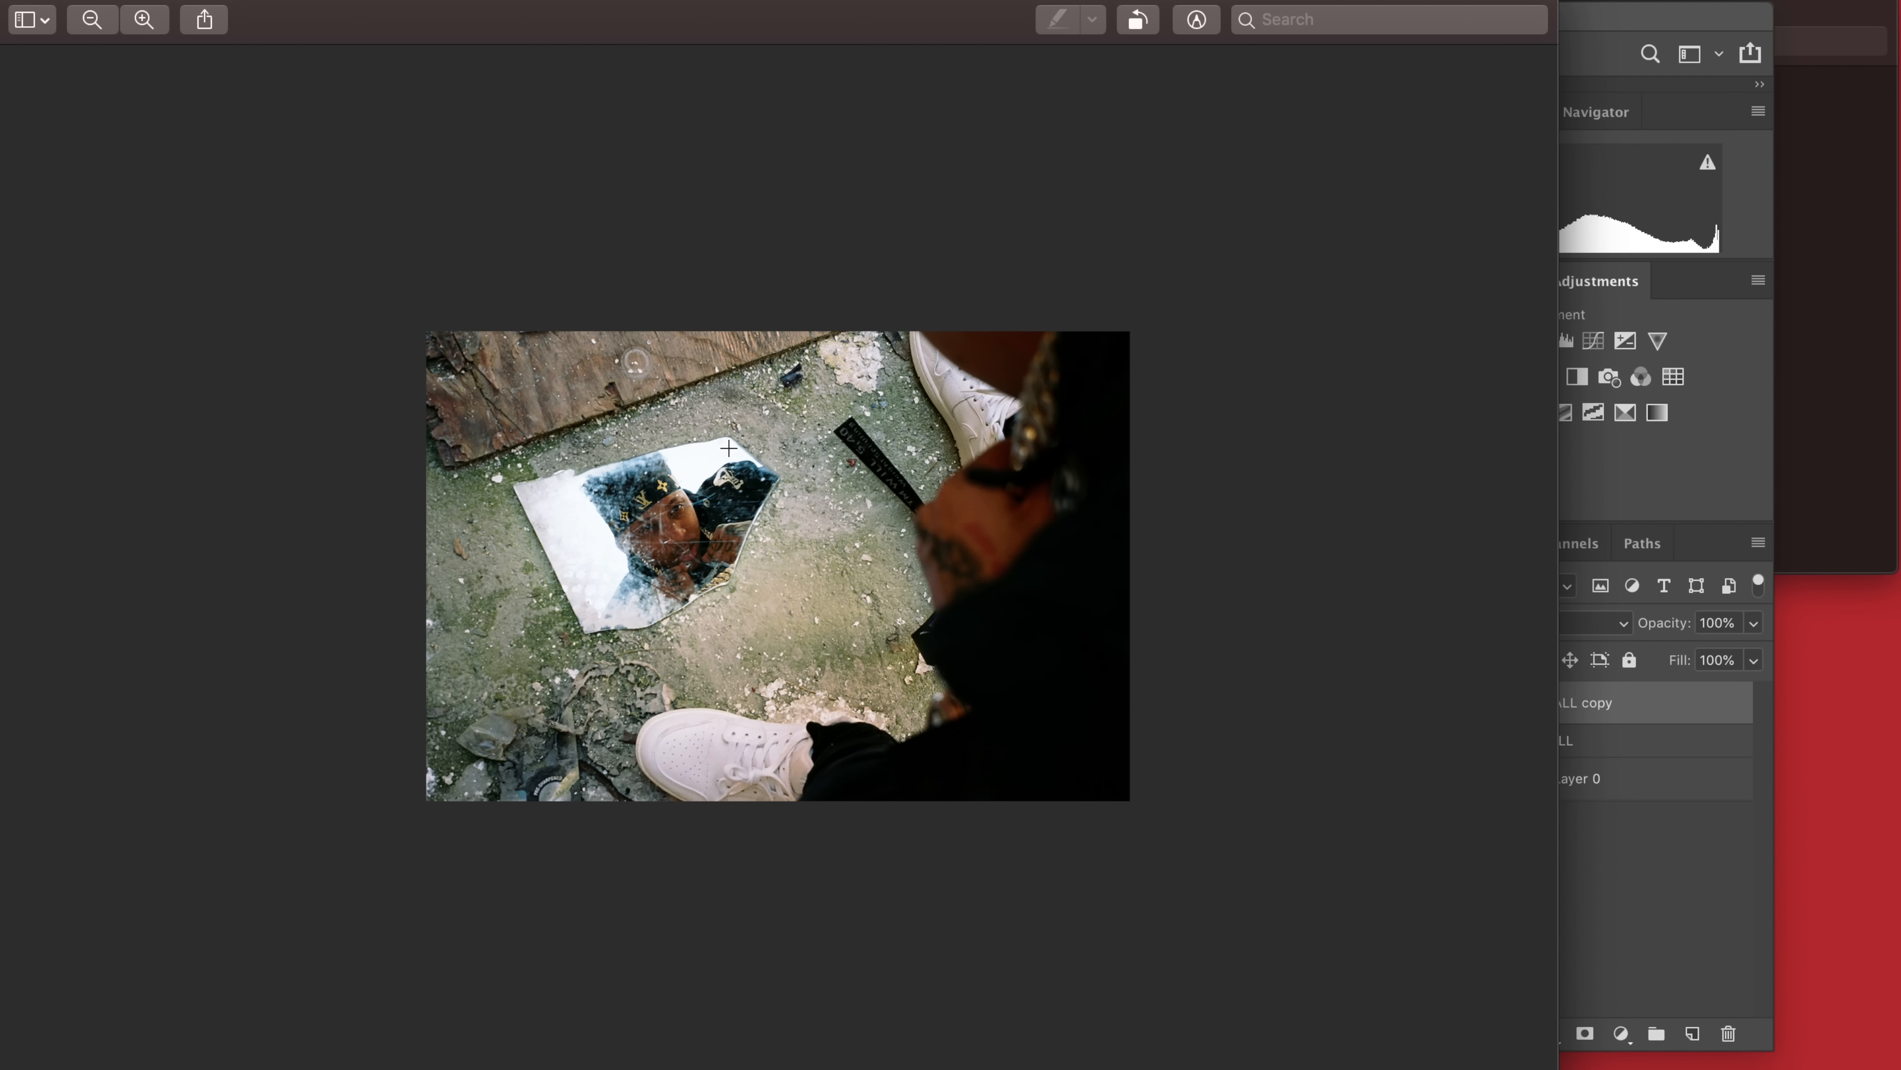
{"action": "scroll", "coordinate": [799, 595], "scroll_direction": "down", "scroll_amount": 1}
{"action": "scroll", "coordinate": [799, 595], "scroll_direction": "up", "scroll_amount": 2}
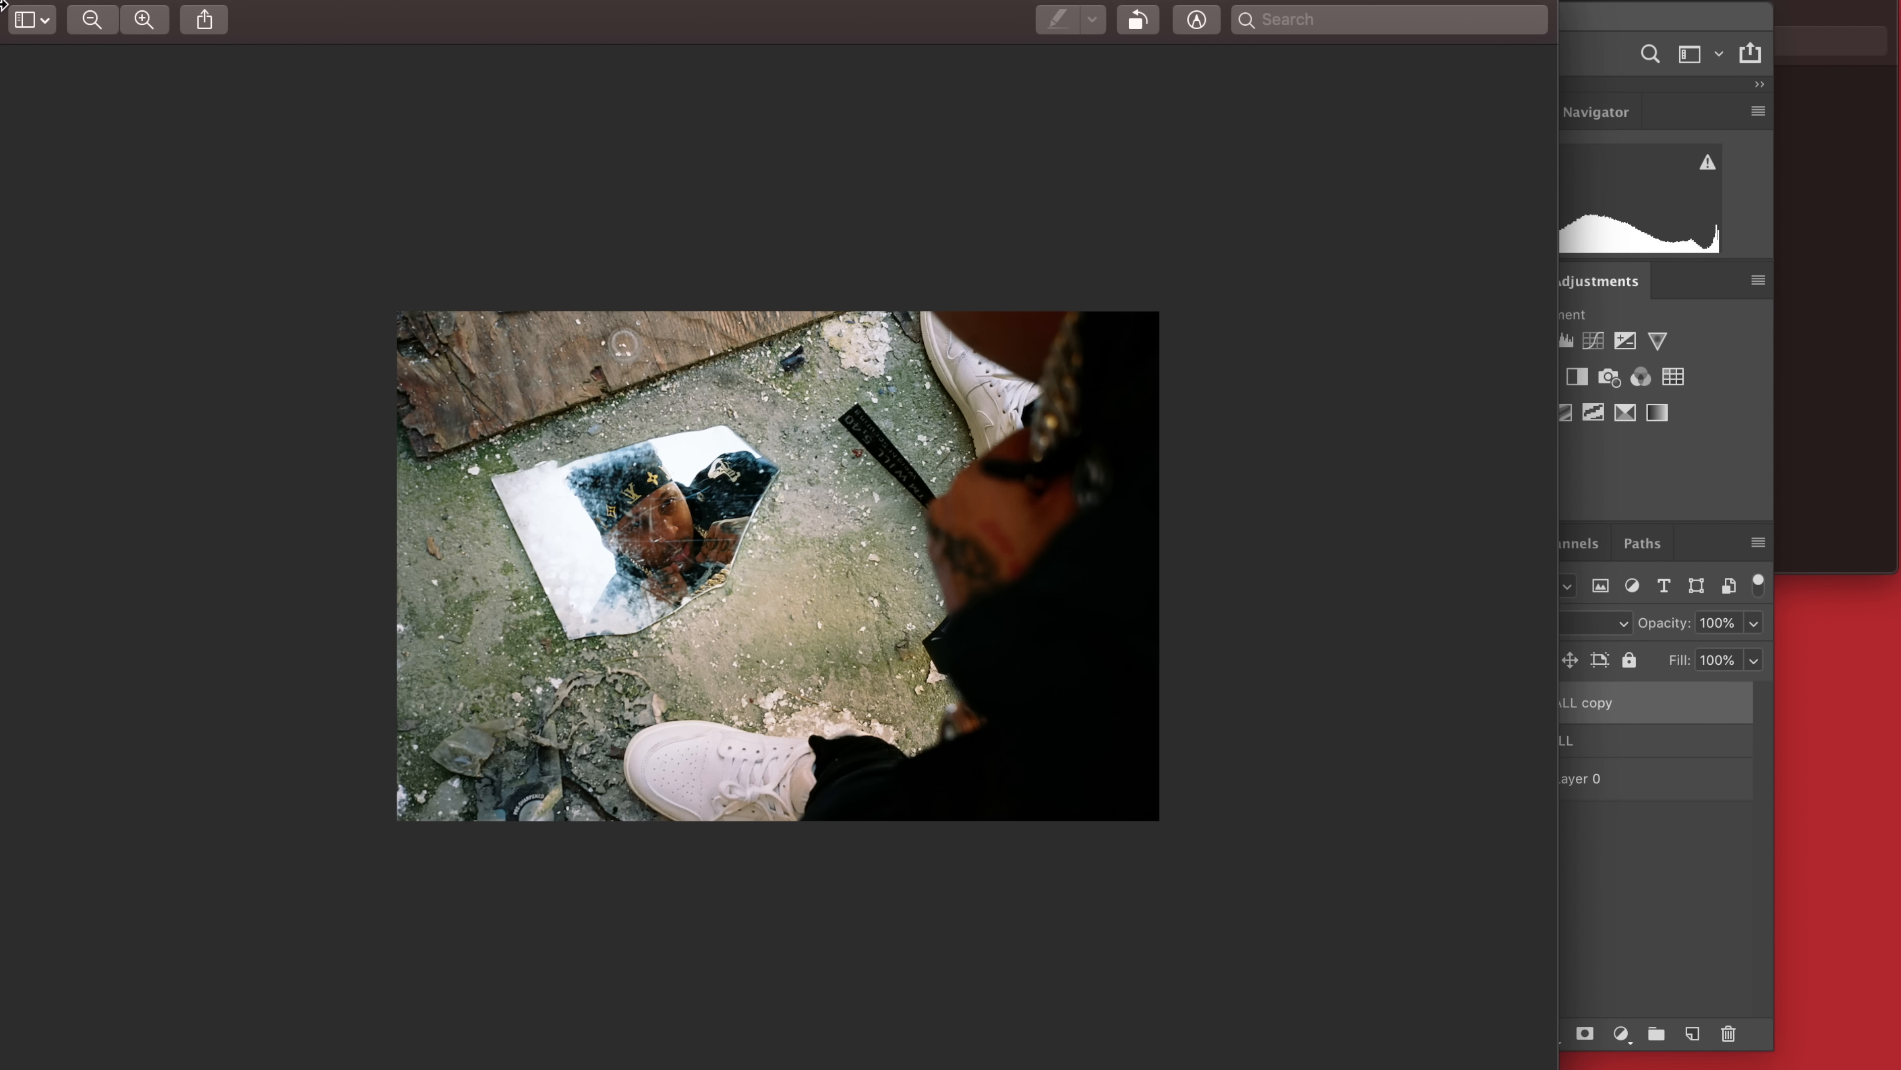
Close the joshu05-067.jpg preview and examine the finished jd-76.jpg.
{"action": "left_click", "coordinate": [19, 1]}
{"action": "left_click", "coordinate": [838, 306]}
{"action": "left_click", "coordinate": [599, 653]}
{"action": "scroll", "coordinate": [470, 474], "scroll_direction": "down", "scroll_amount": 3}
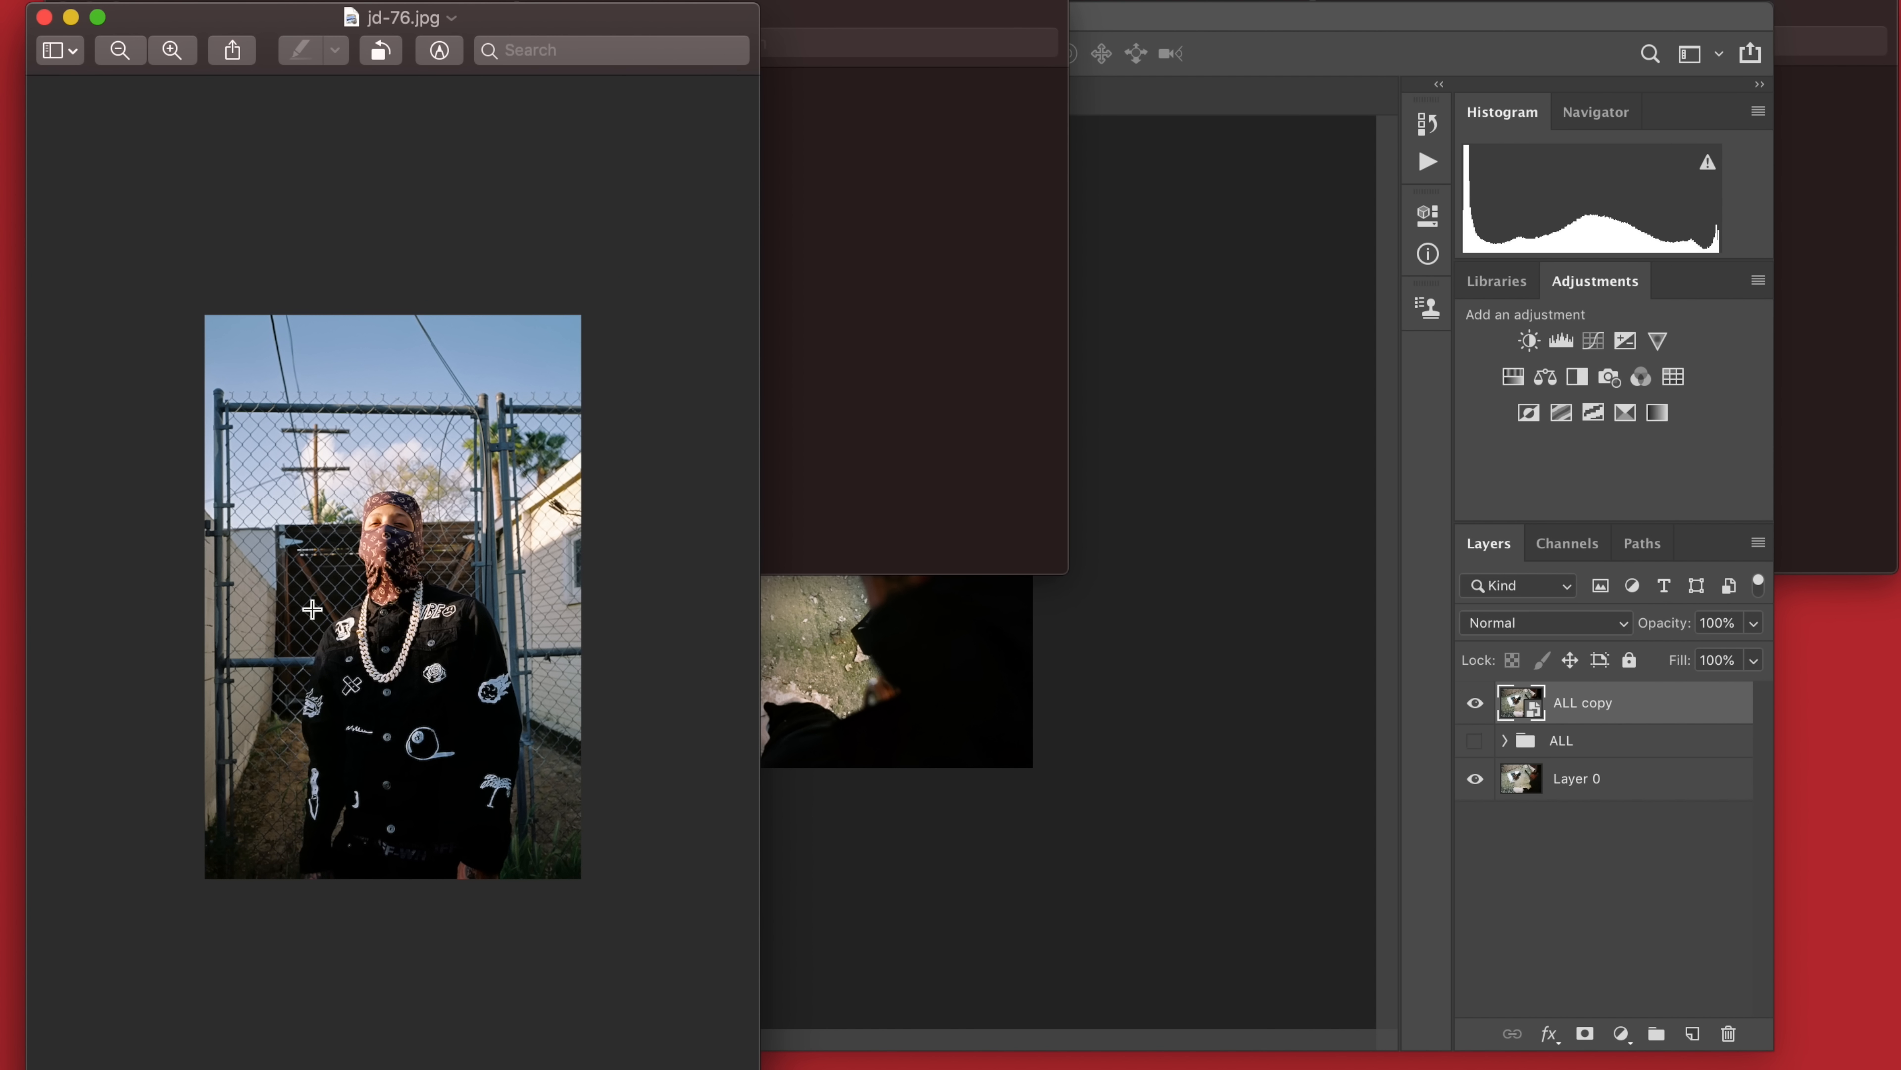
{"action": "scroll", "coordinate": [457, 644], "scroll_direction": "up", "scroll_amount": 2}
{"action": "scroll", "coordinate": [458, 633], "scroll_direction": "down", "scroll_amount": 1}
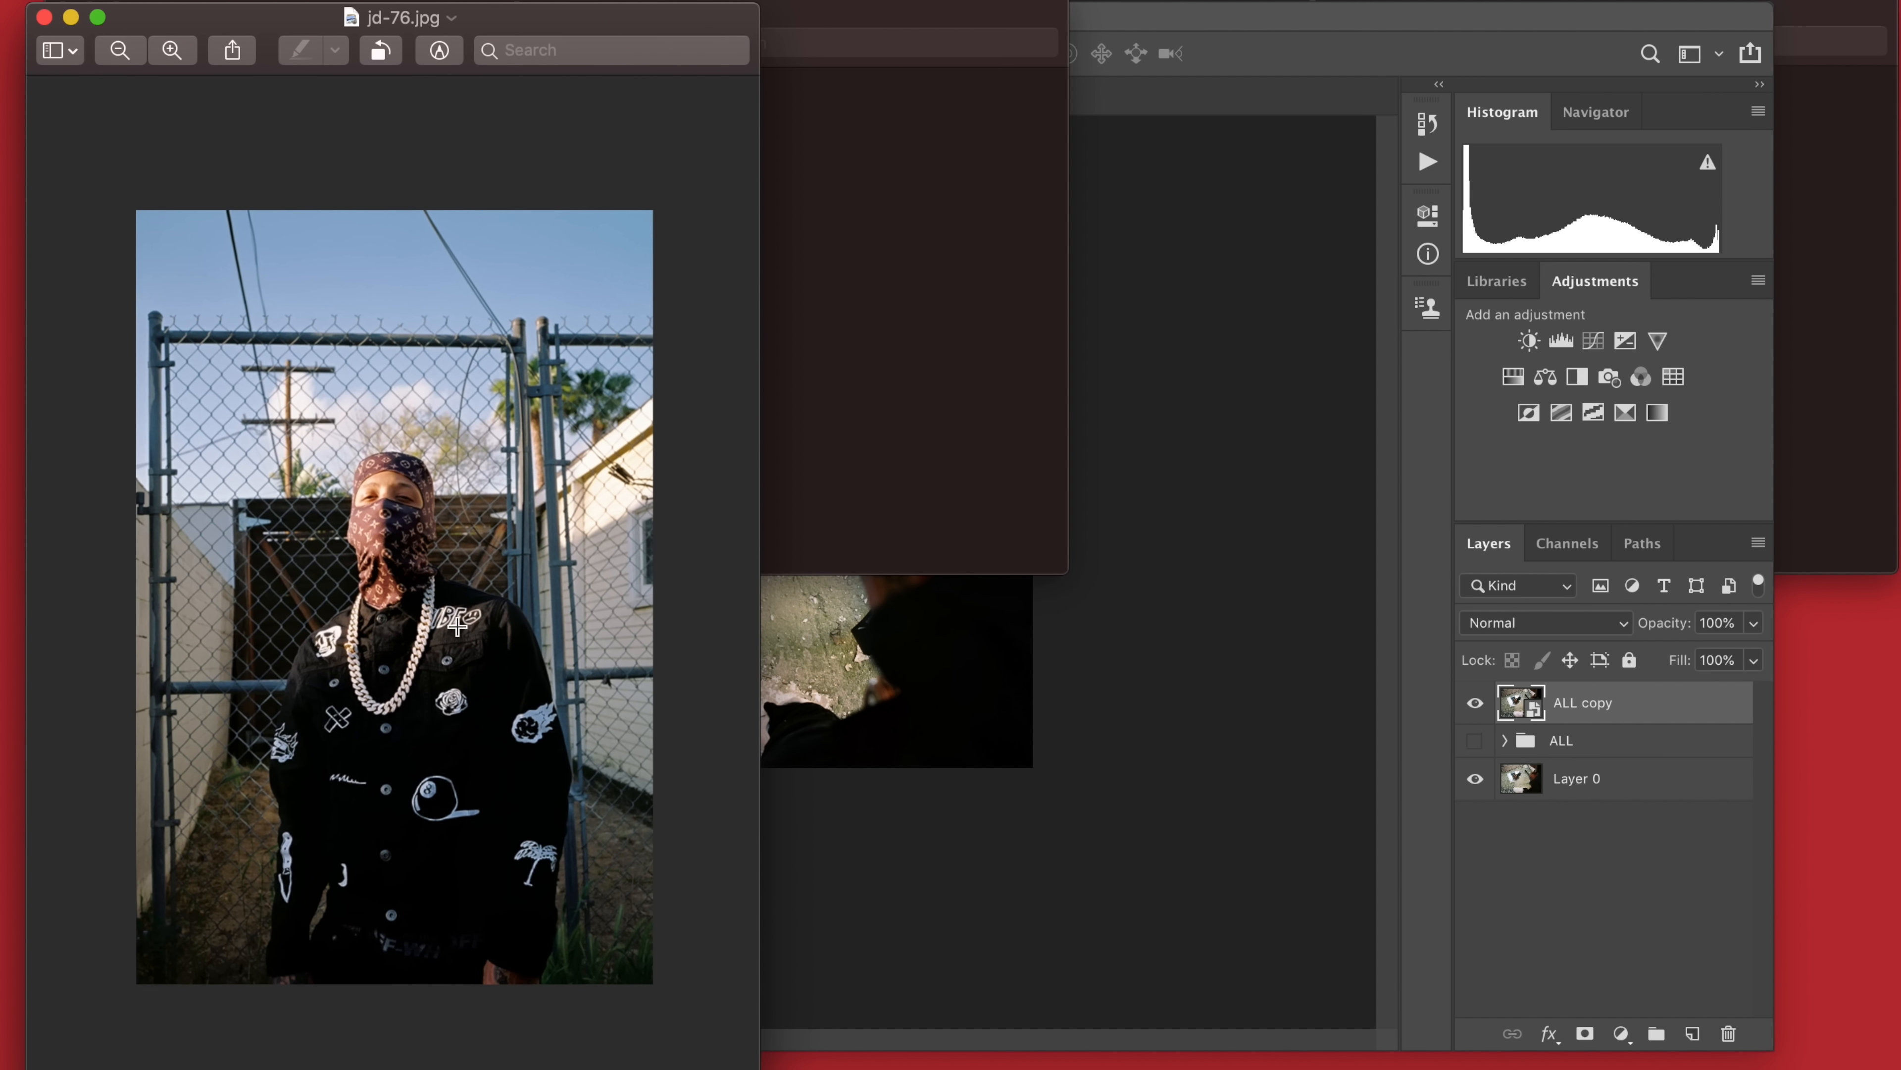